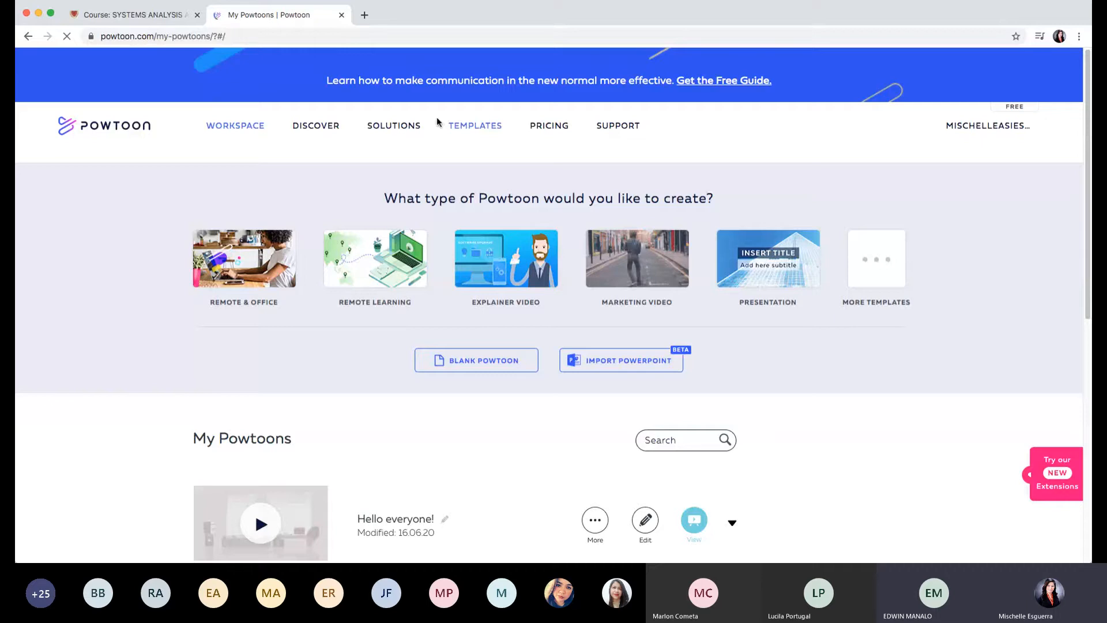
Return to the Systems Analysis and Design course tab and open its Prelim Topics section.
left_click(167, 16)
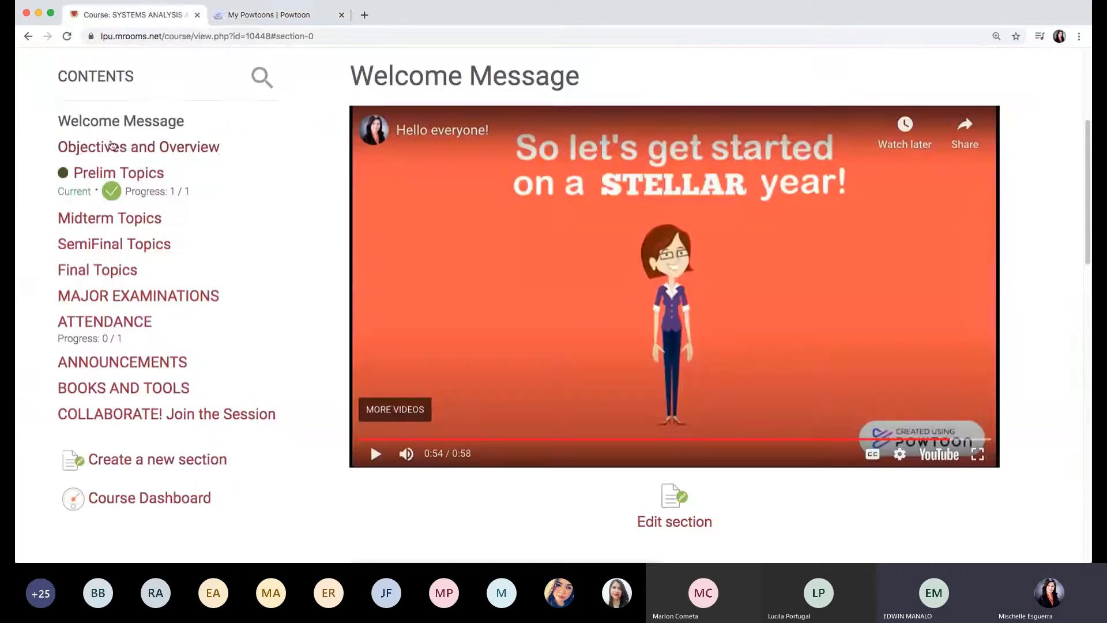
left_click(270, 21)
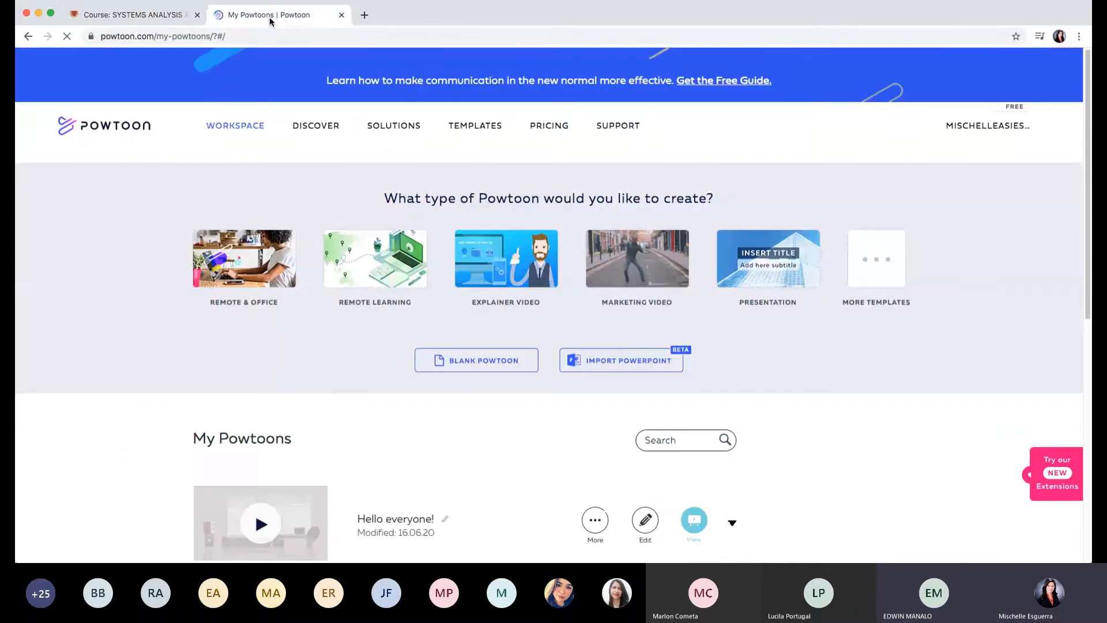
left_click(148, 17)
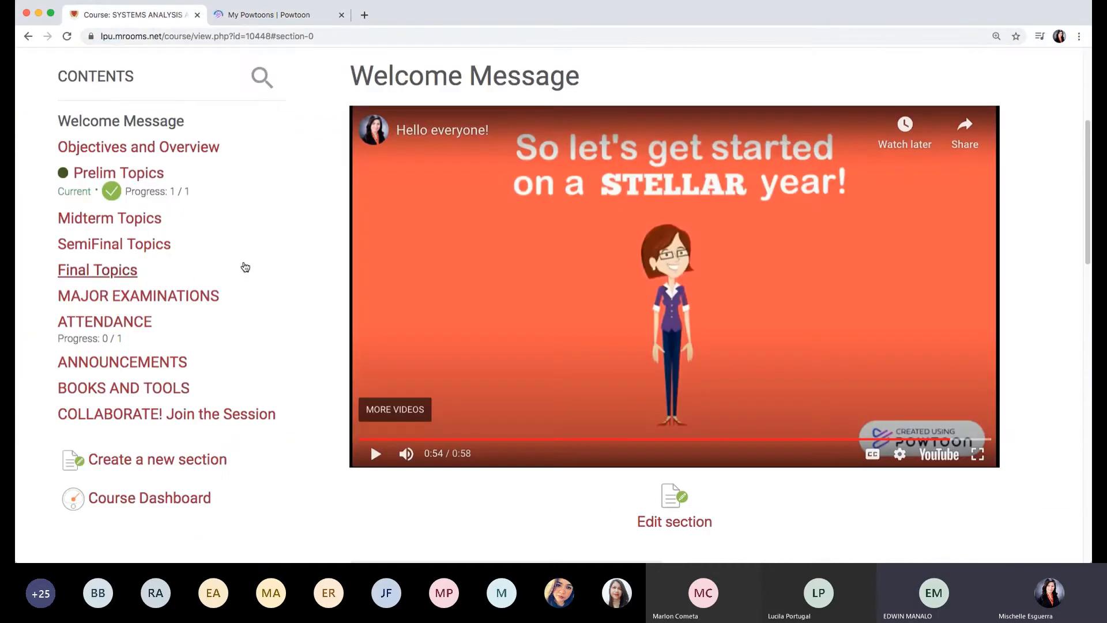
scroll(242, 265, "down", 3)
scroll(212, 188, "up", 5)
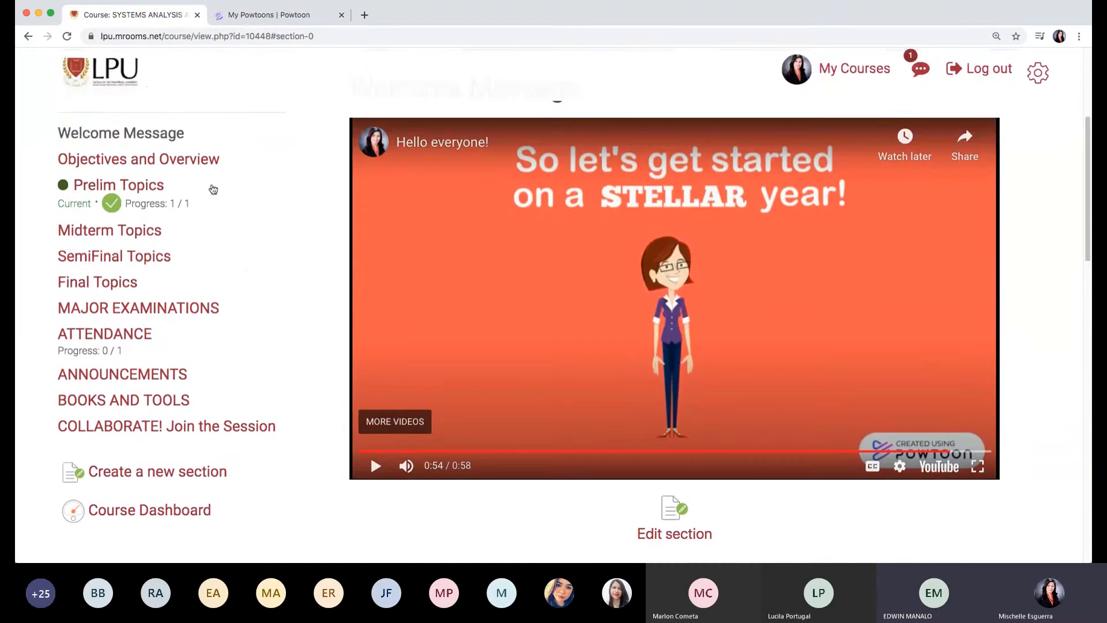
left_click(152, 182)
Read through the Activity # 1 assignment in Prelim Topics, down to the options for adding content.
scroll(583, 366, "down", 4)
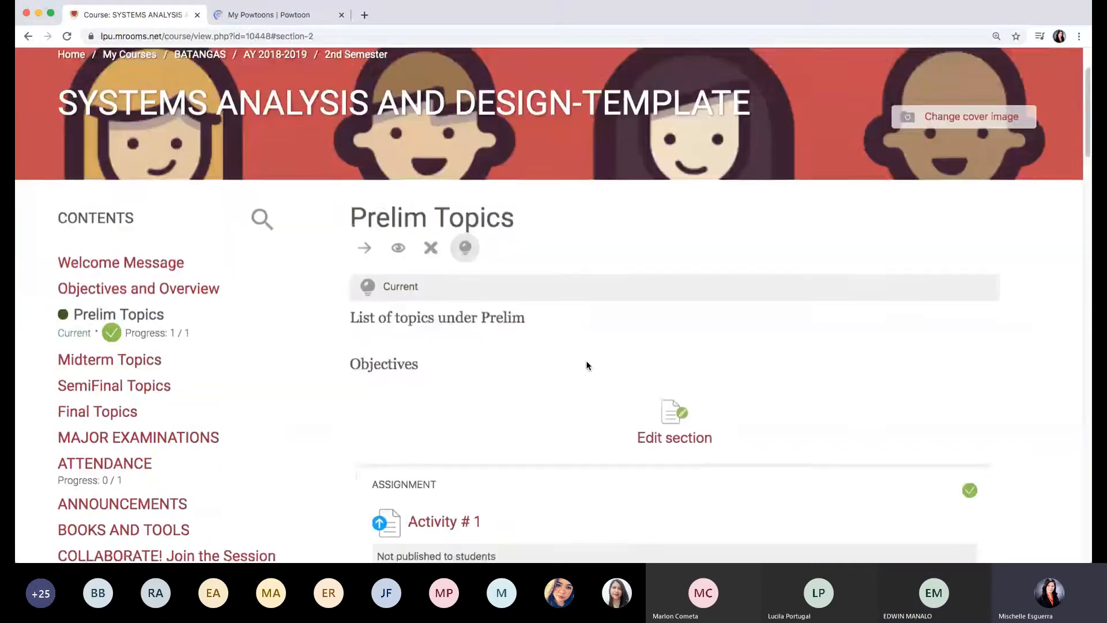
scroll(586, 365, "down", 20)
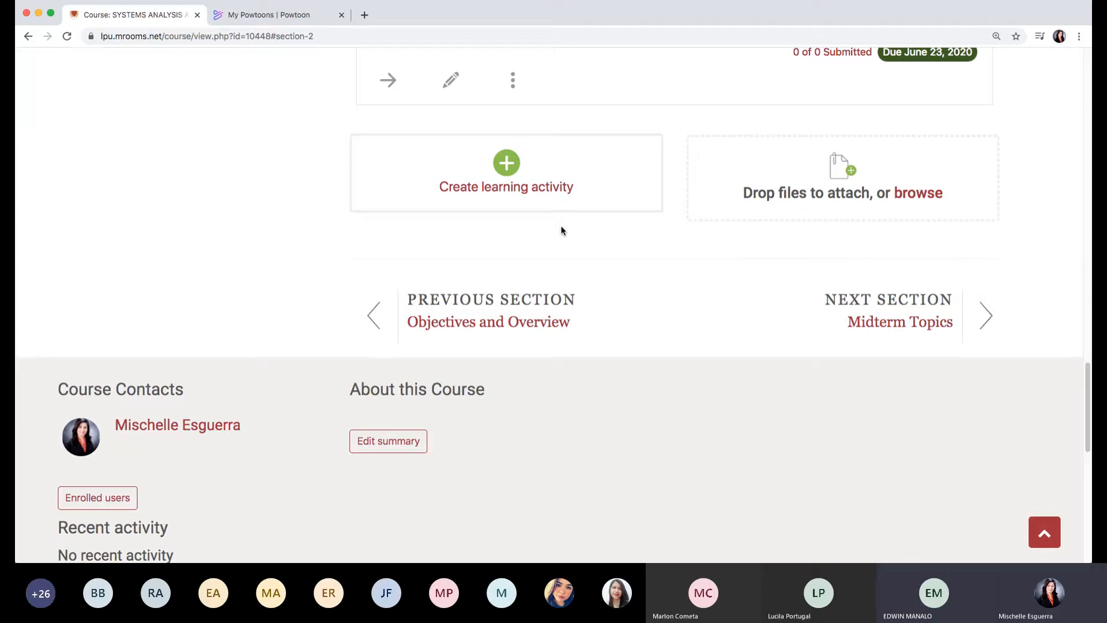
scroll(573, 237, "up", 4)
scroll(573, 237, "up", 6)
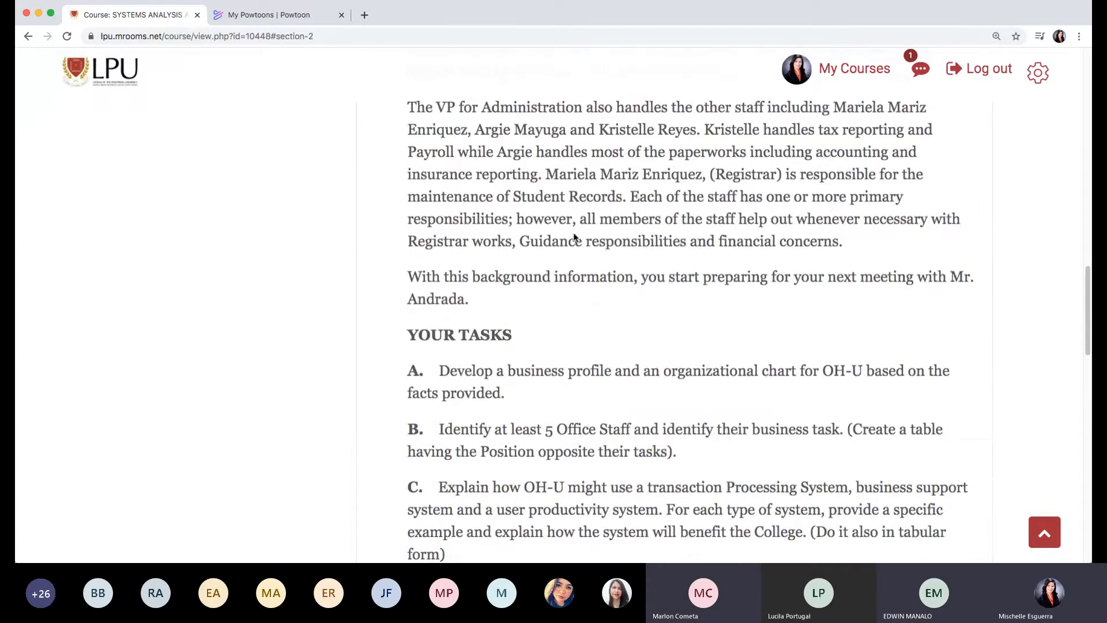
scroll(574, 238, "up", 15)
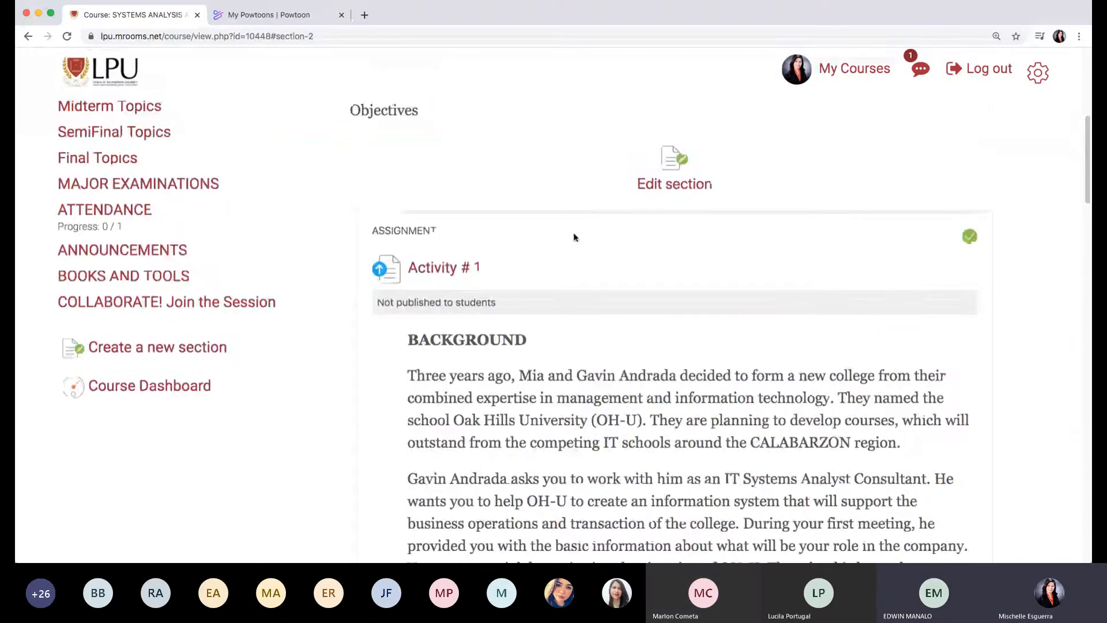
scroll(574, 237, "down", 4)
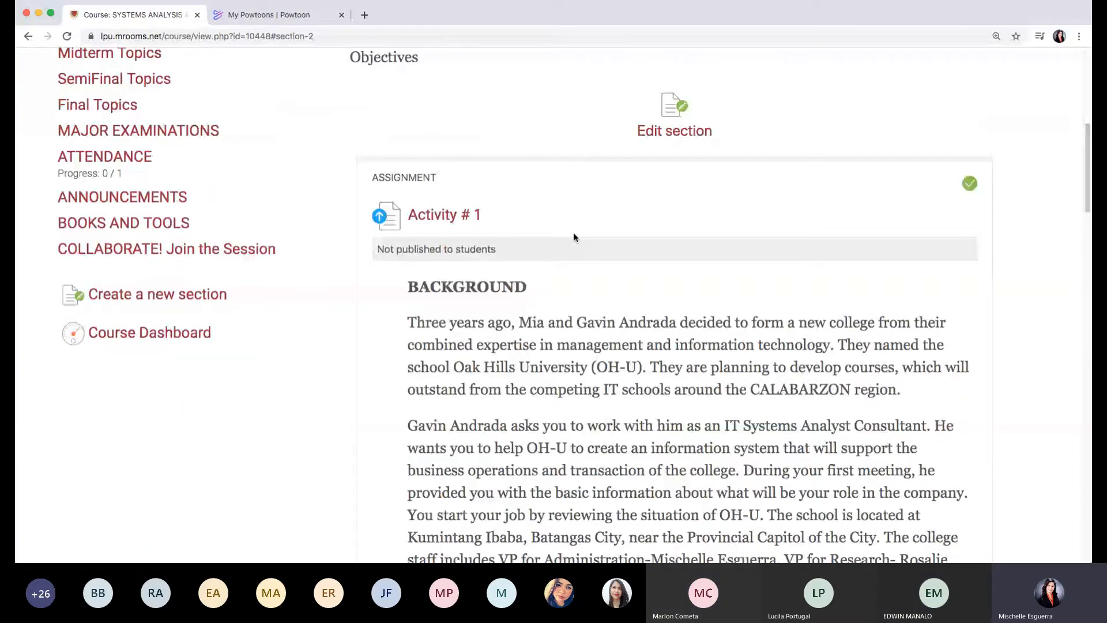
scroll(574, 237, "down", 15)
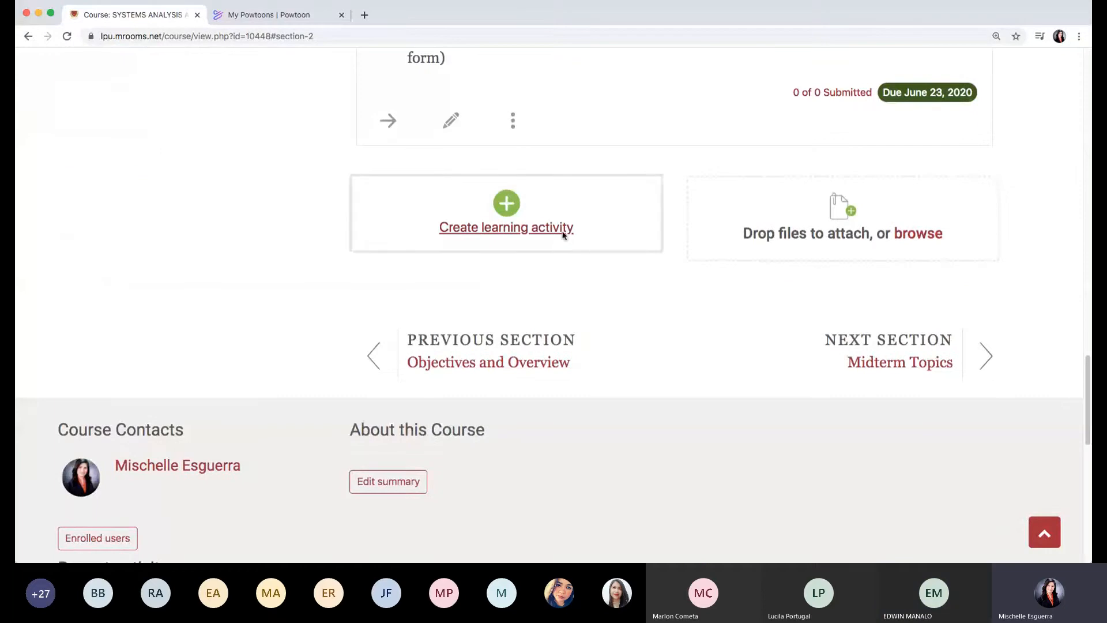
Start creating a learning activity in Prelim Topics and browse the help guide's descriptions of the activity types.
left_click(563, 236)
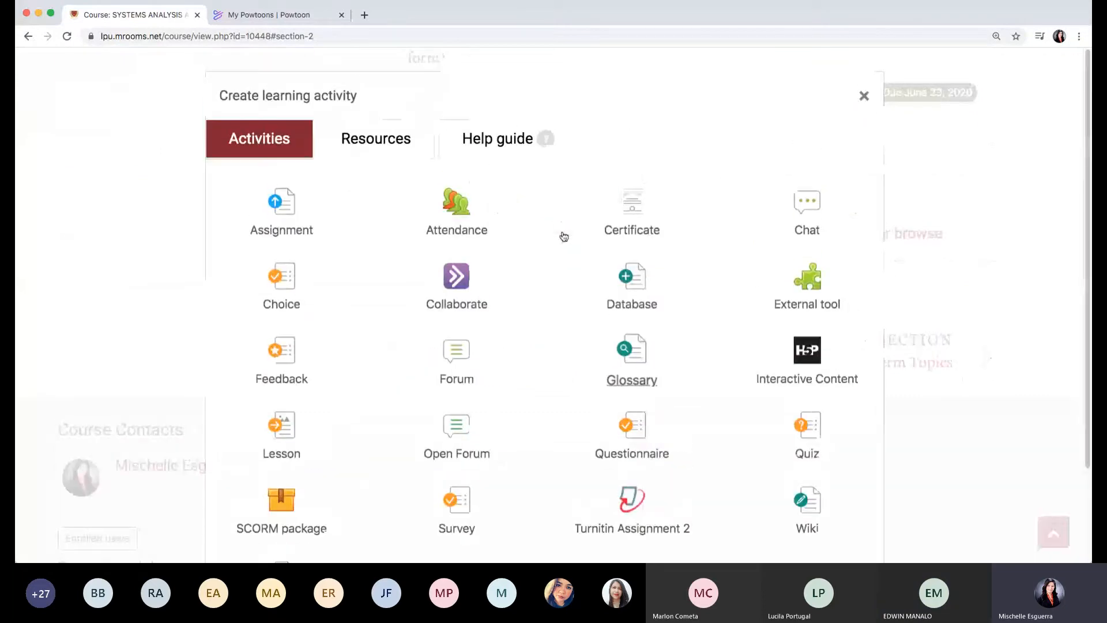
left_click(517, 143)
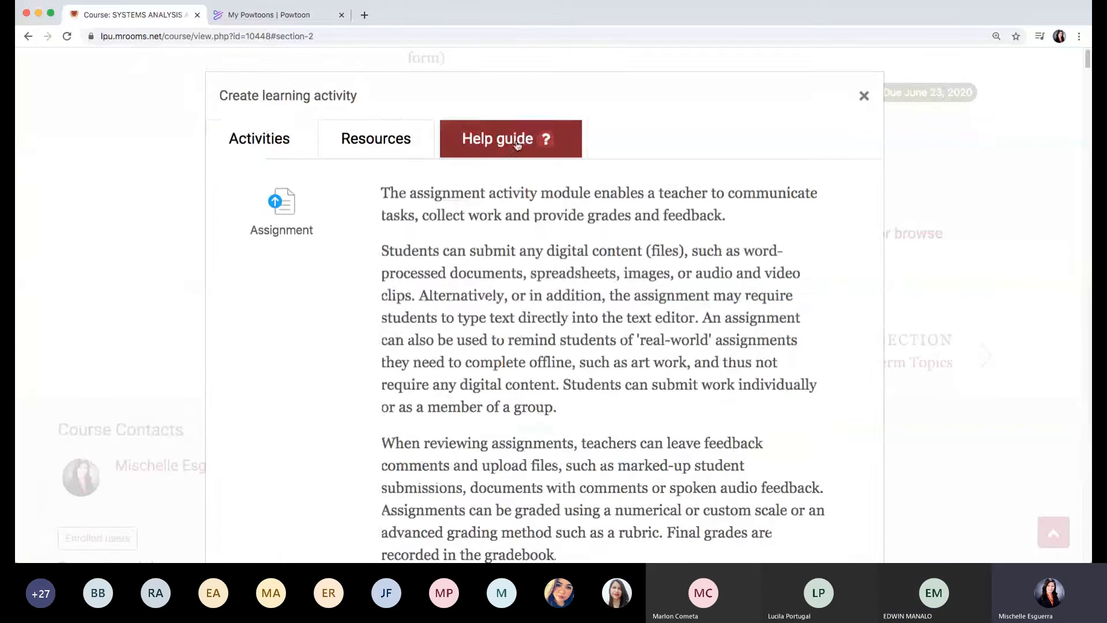
scroll(608, 354, "down", 20)
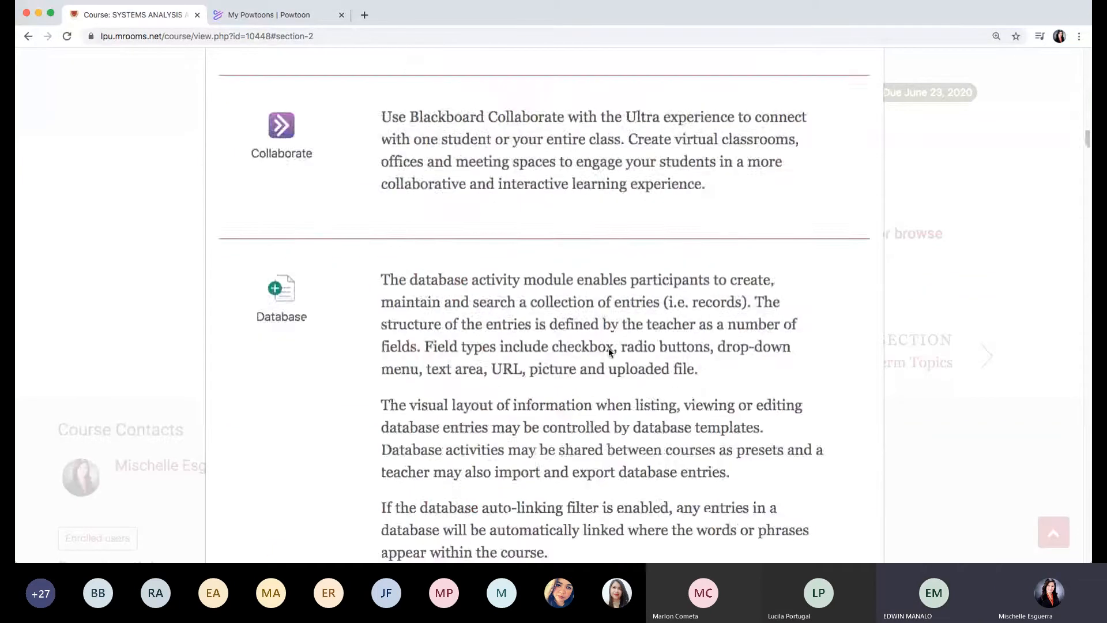
scroll(609, 353, "down", 15)
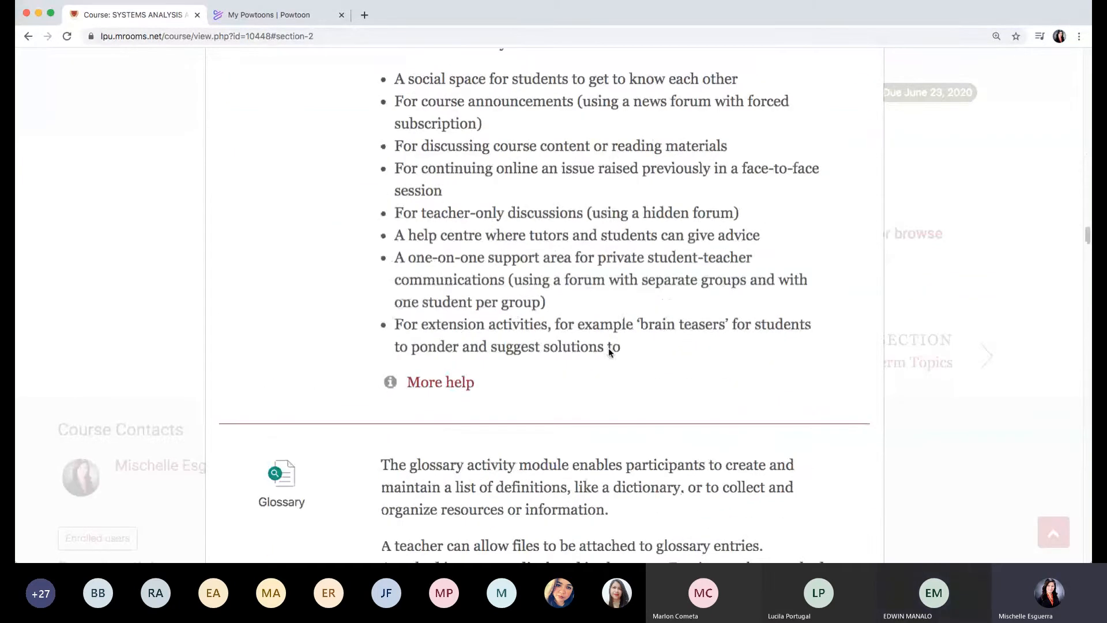
scroll(608, 348, "up", 12)
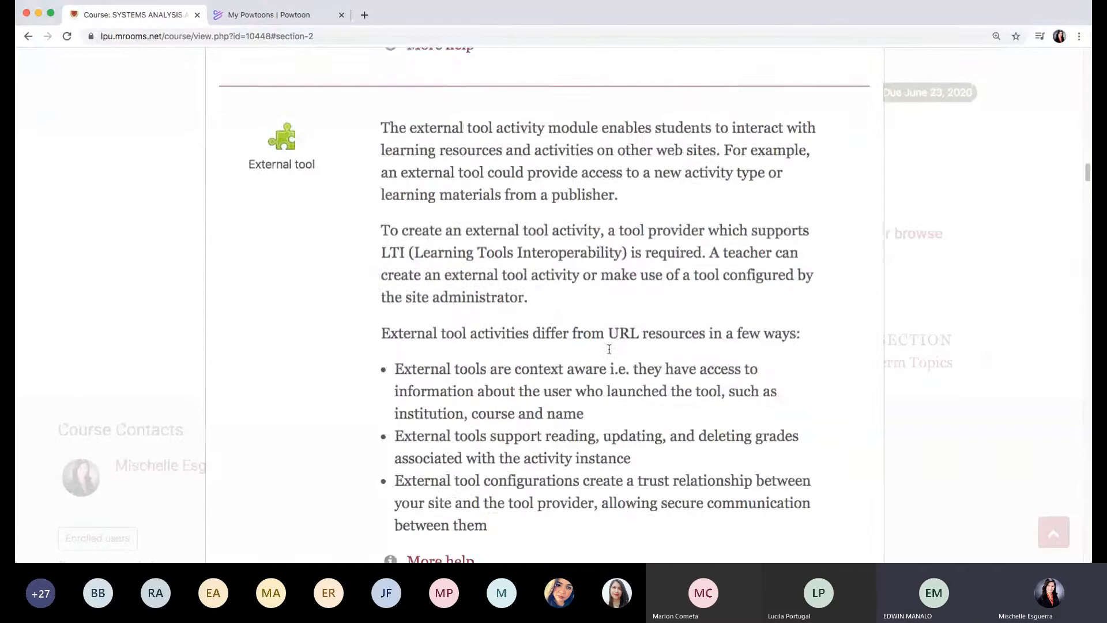
scroll(609, 349, "up", 10)
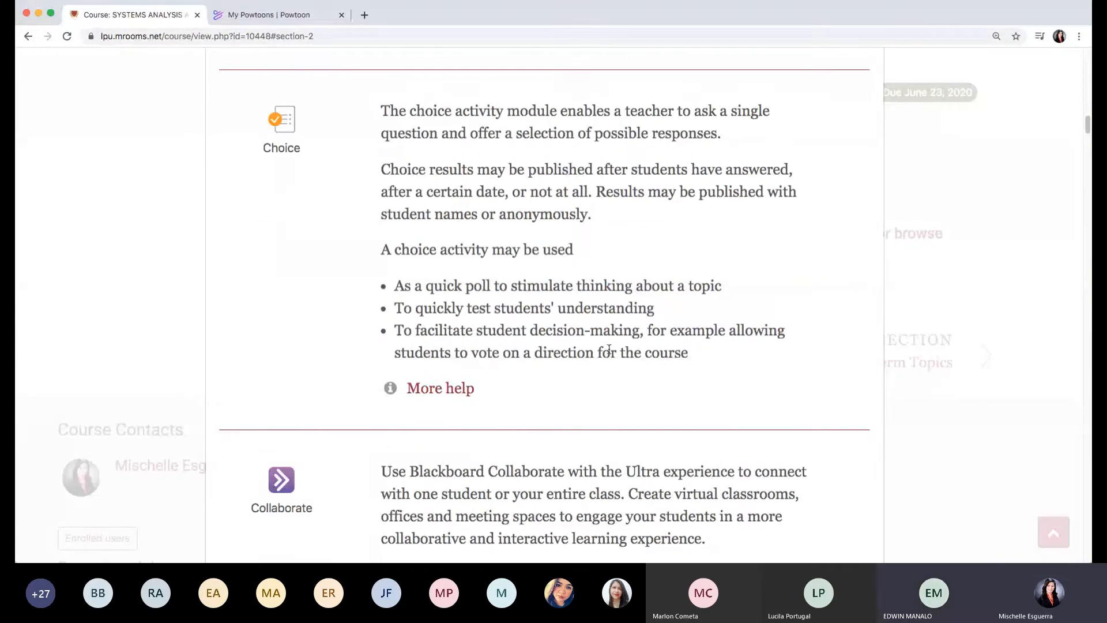
scroll(609, 349, "down", 10)
scroll(609, 349, "down", 12)
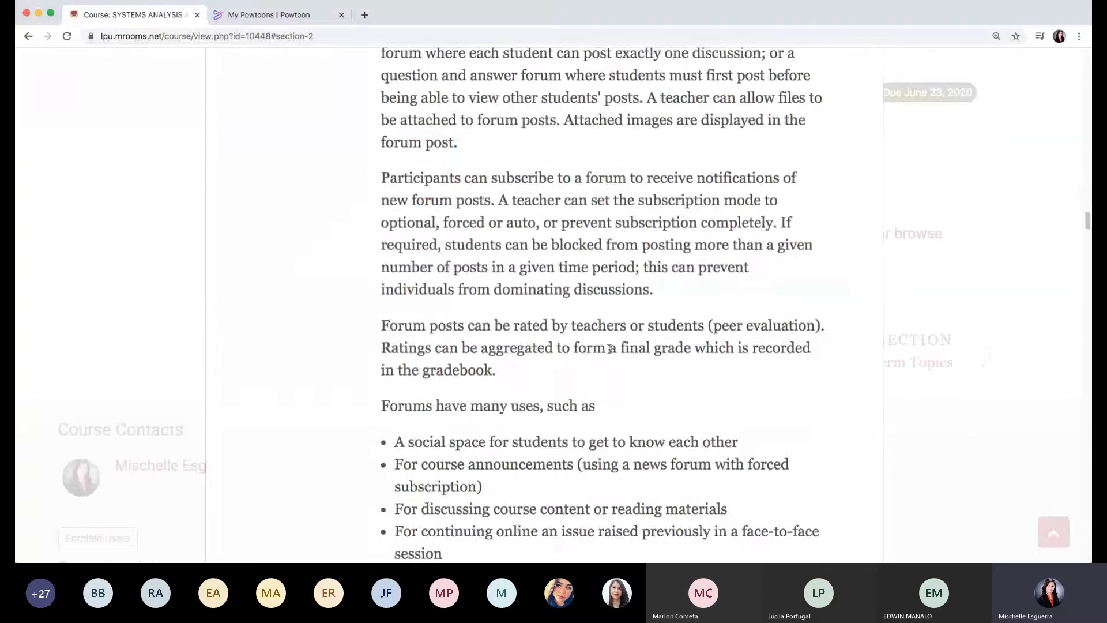
scroll(609, 349, "down", 20)
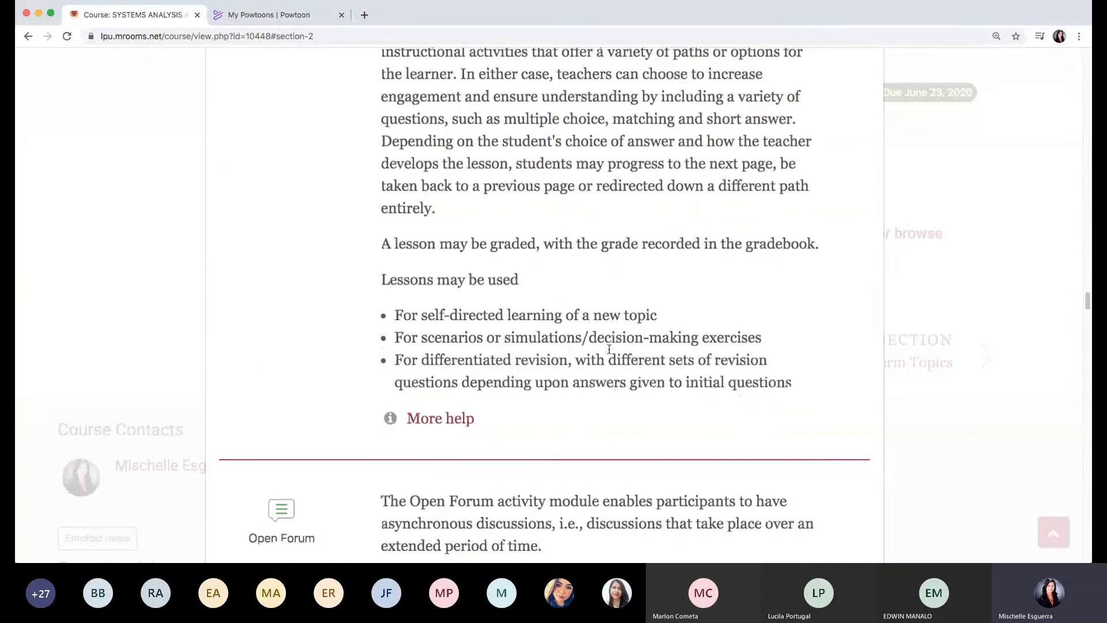
Examine the uses of forums in the Open Forum help entry, highlighting the list's introduction, the social space use and the course announcements use.
scroll(609, 349, "up", 2)
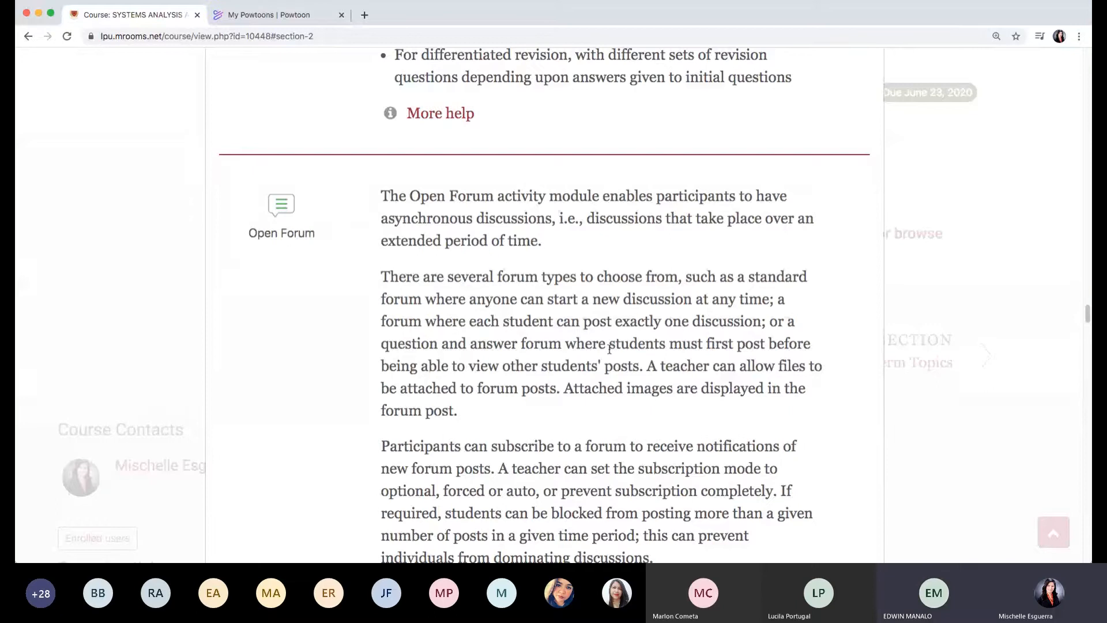
scroll(610, 347, "down", 7)
left_click_drag(377, 259, 604, 269)
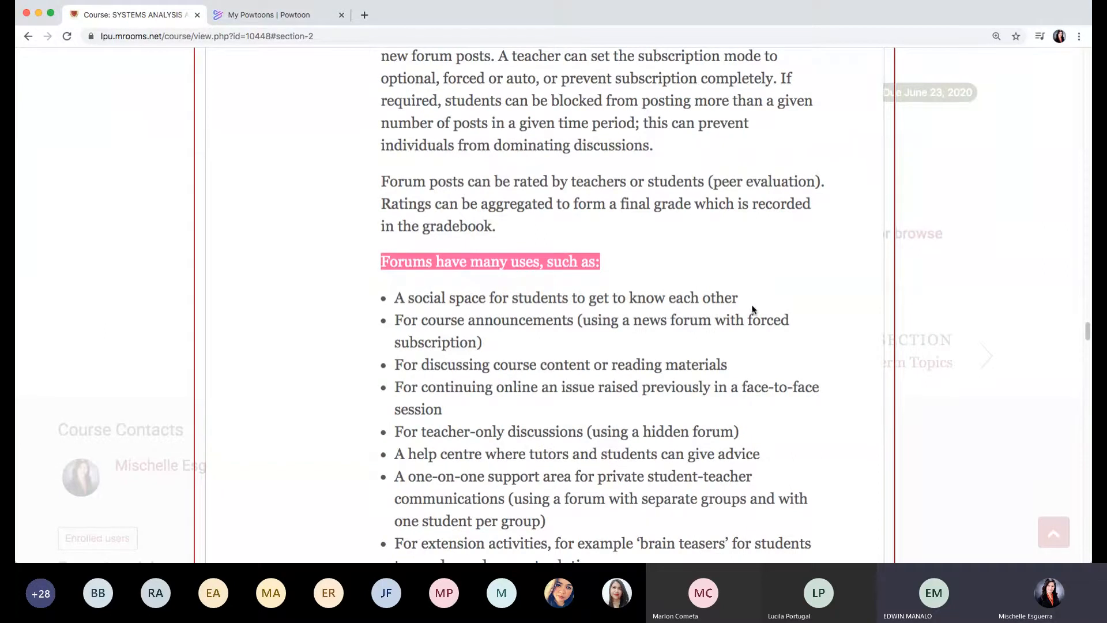
left_click_drag(750, 304, 394, 299)
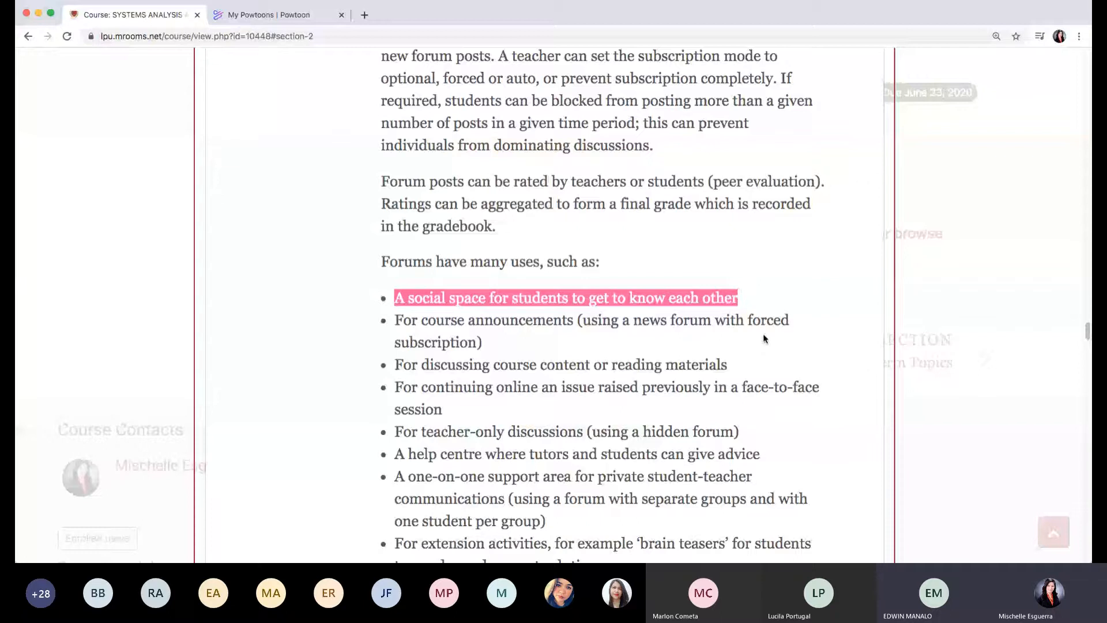
left_click_drag(522, 350, 393, 323)
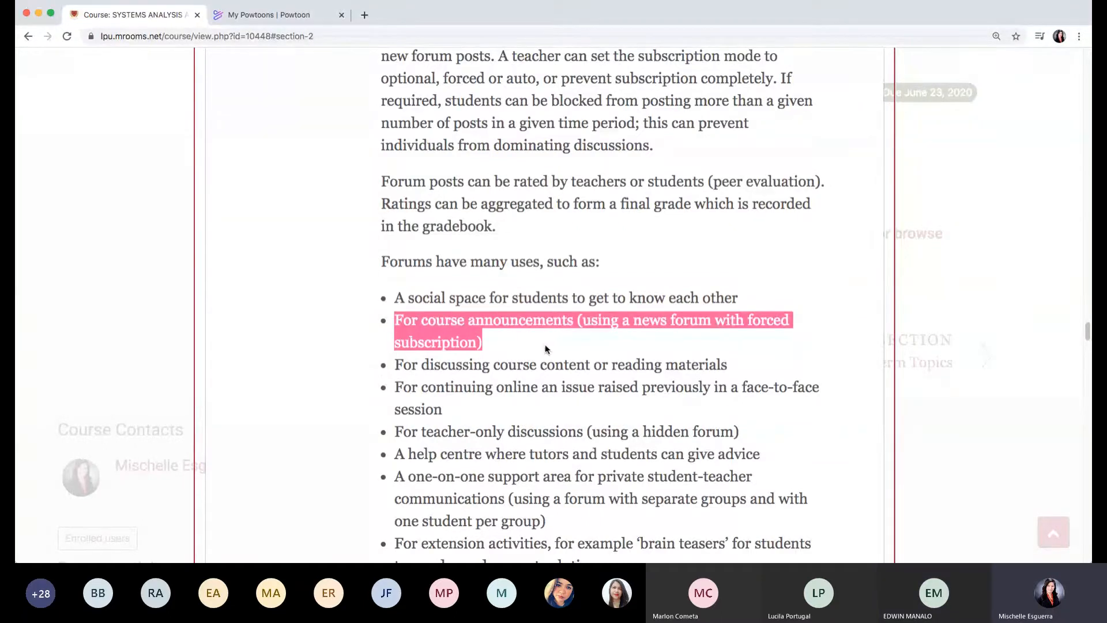
scroll(546, 349, "down", 1)
scroll(546, 348, "down", 1)
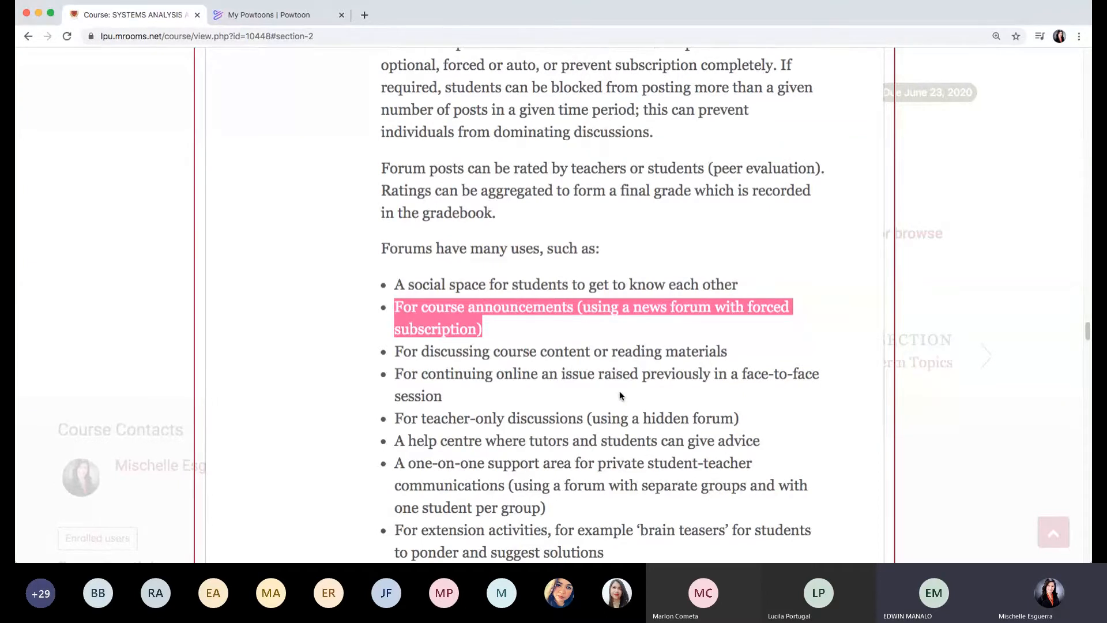
Leave the help guide for the list of activities and add a new Open Forum to Prelim Topics.
scroll(619, 394, "up", 10)
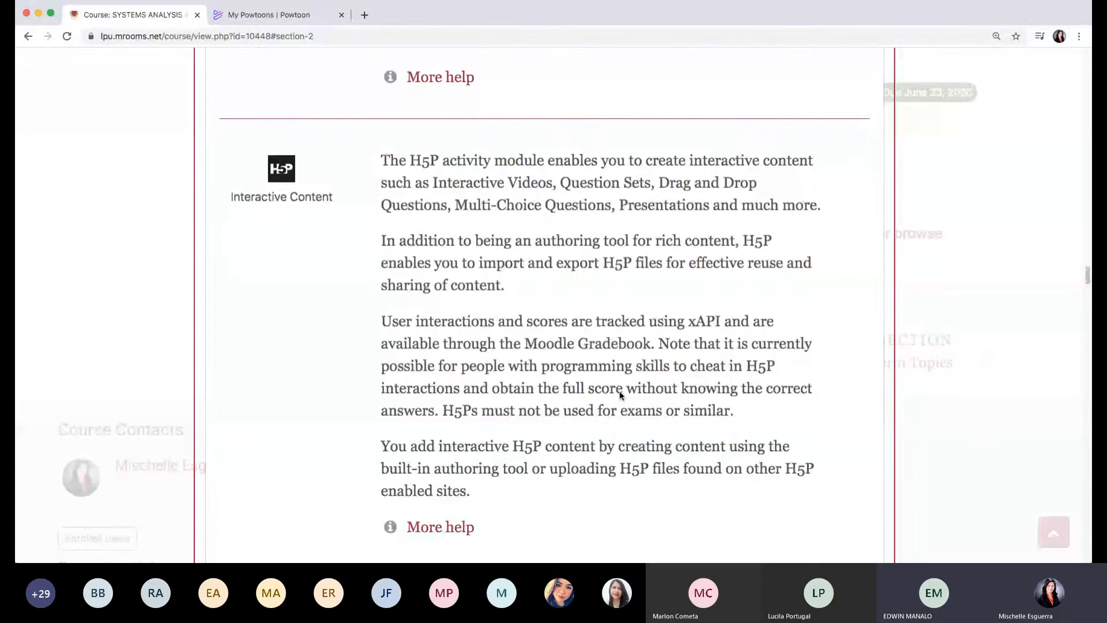
scroll(620, 395, "up", 15)
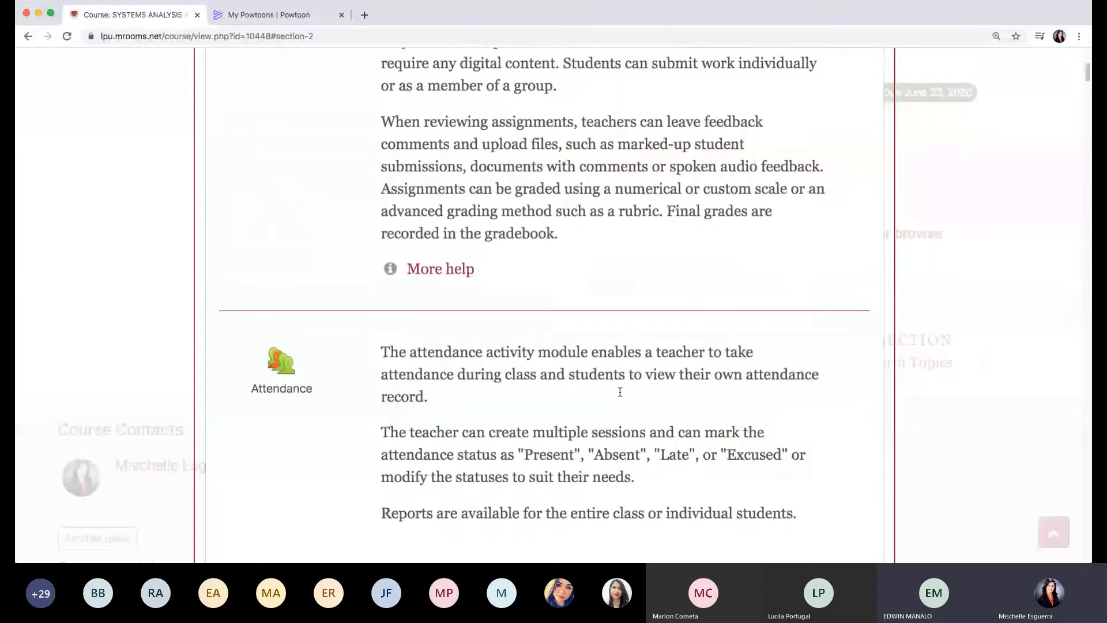
scroll(620, 392, "up", 5)
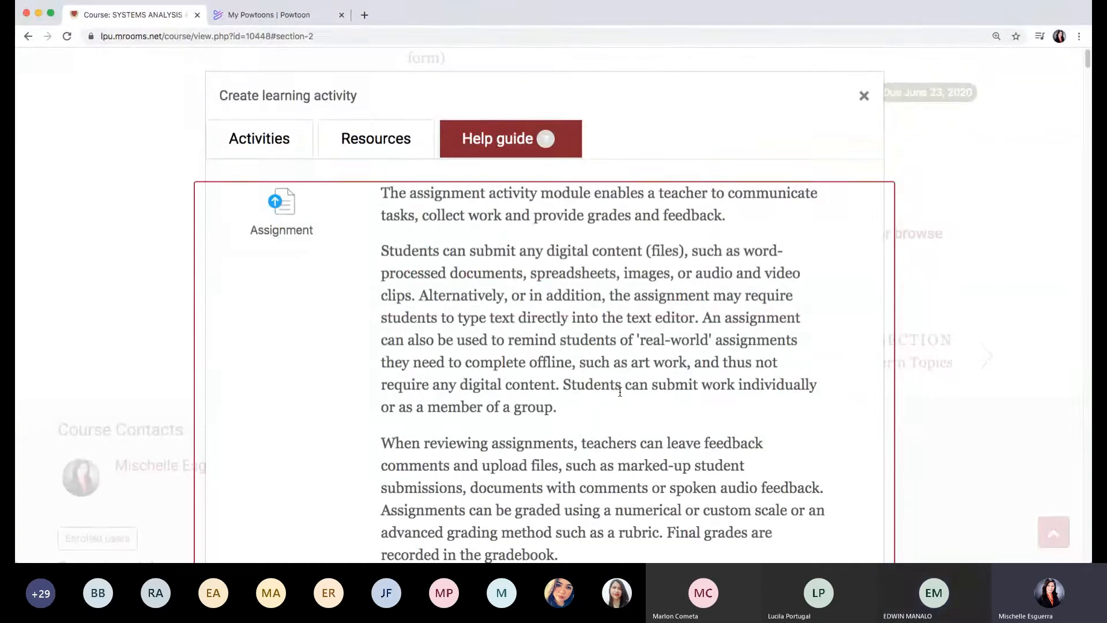
left_click(488, 145)
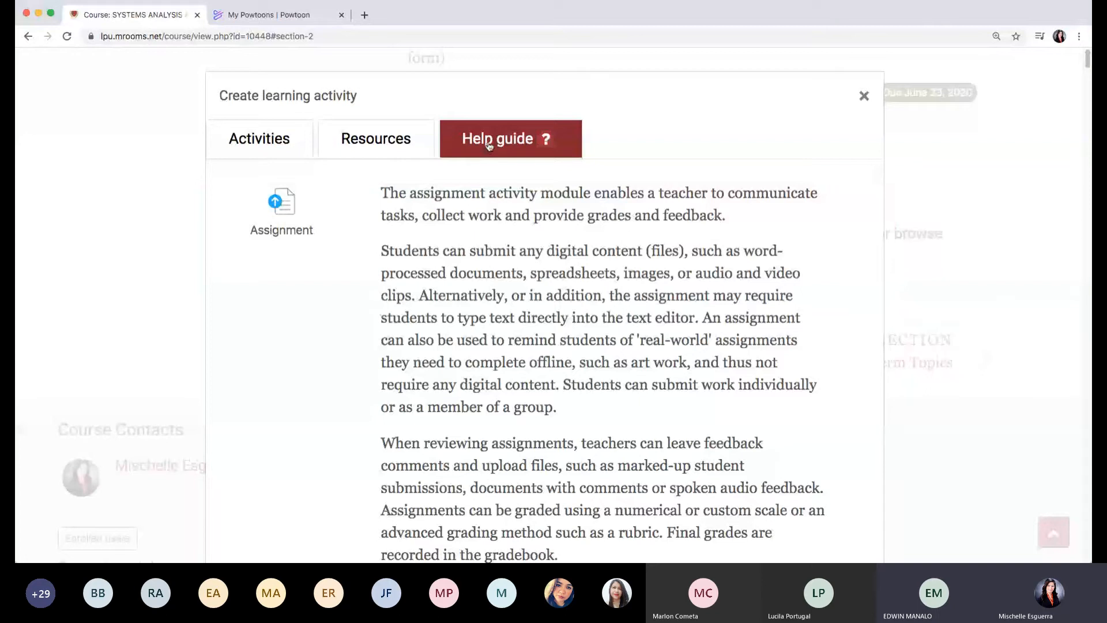
left_click(293, 153)
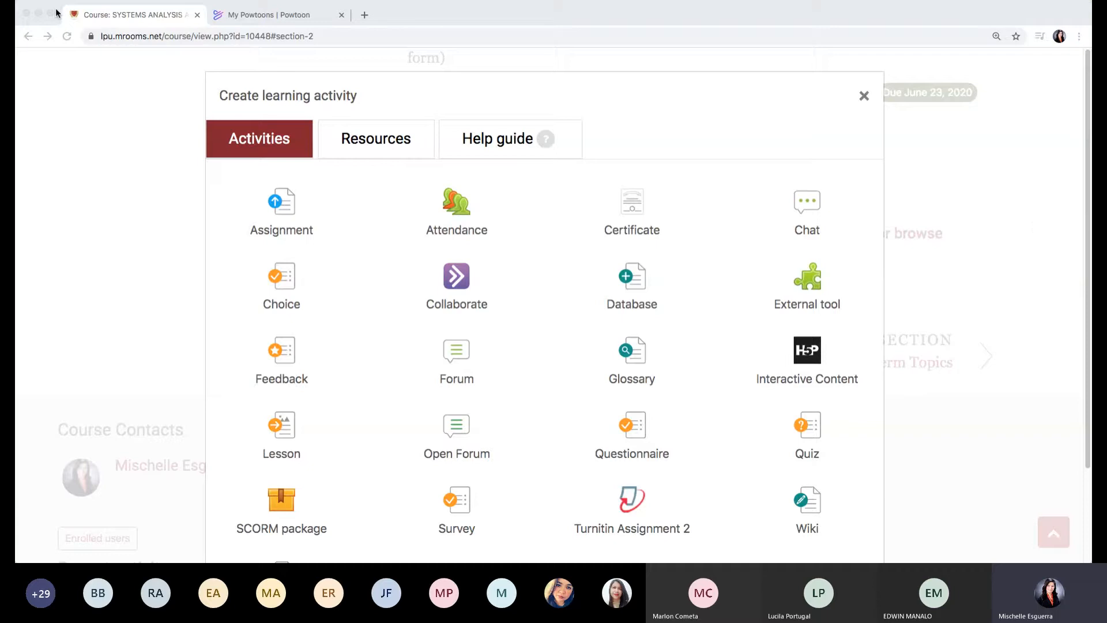
left_click(716, 290)
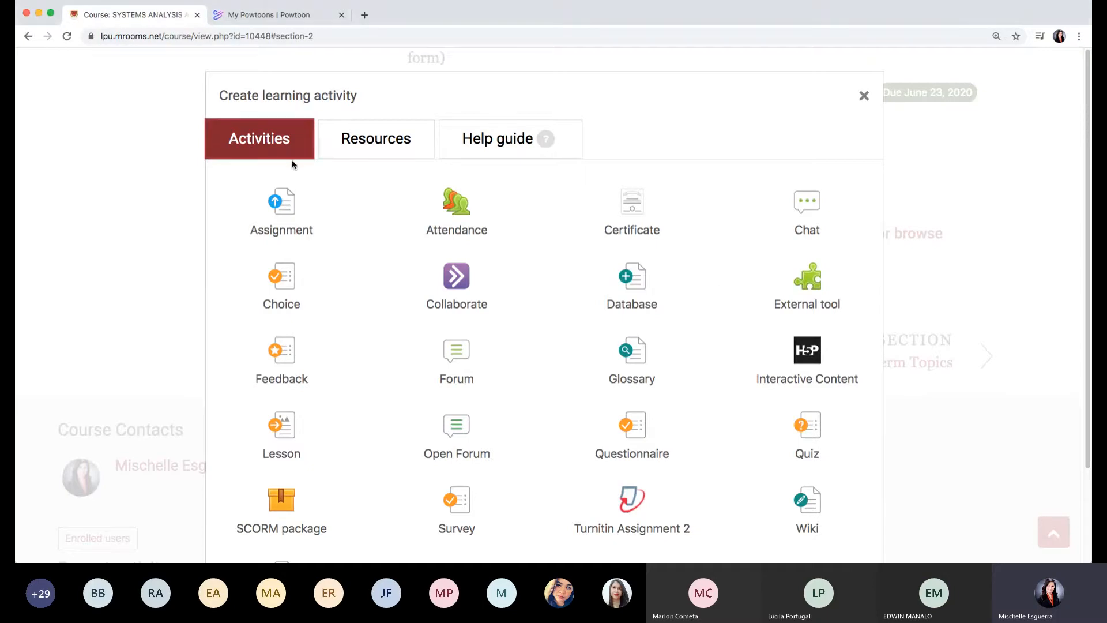
scroll(573, 412, "down", 1)
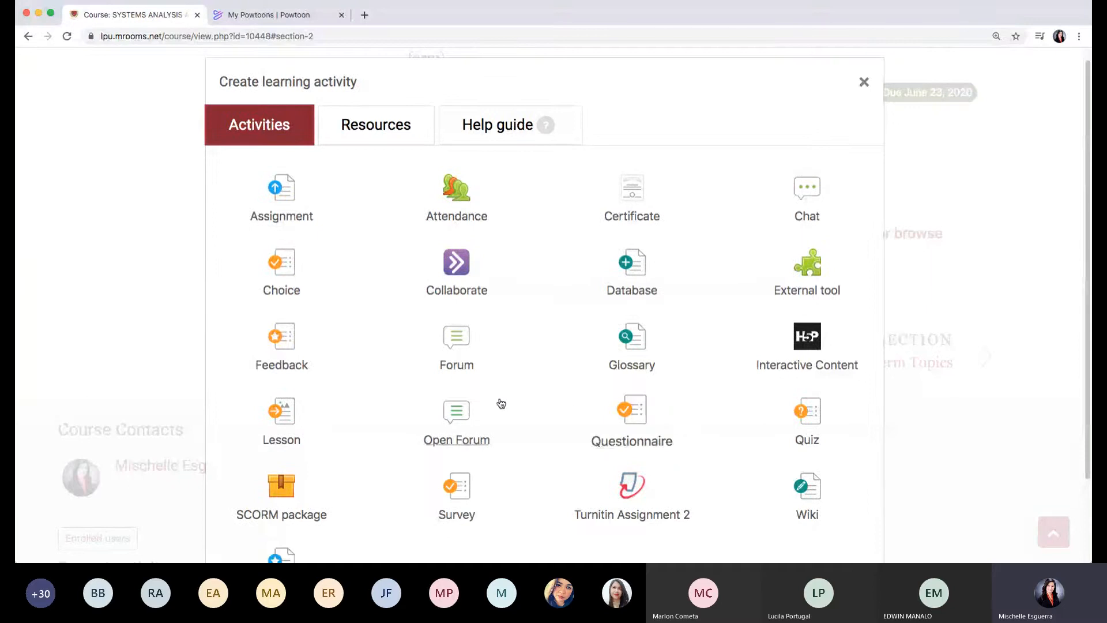
left_click(464, 416)
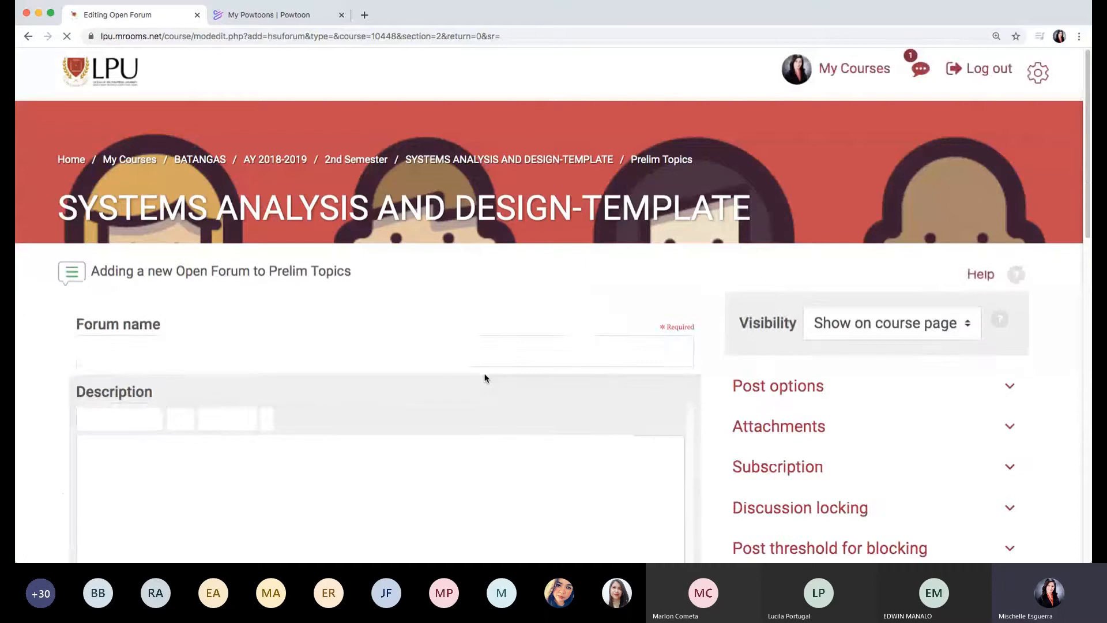
Name the new forum "Getting to Know Each Other".
scroll(486, 377, "down", 3)
left_click(431, 207)
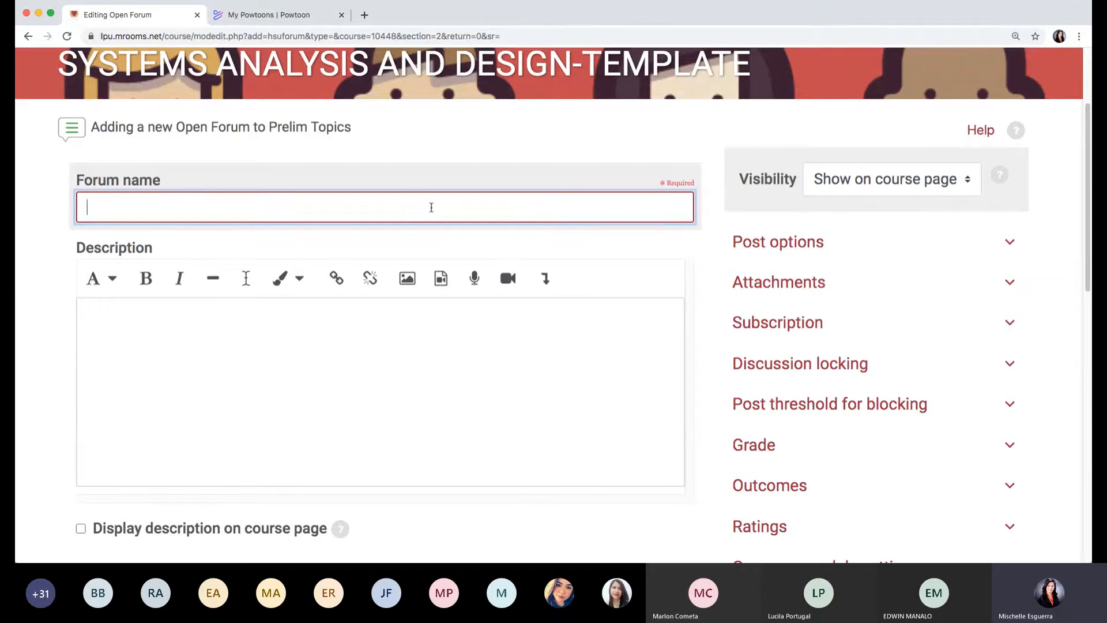
type("Getting to Know ")
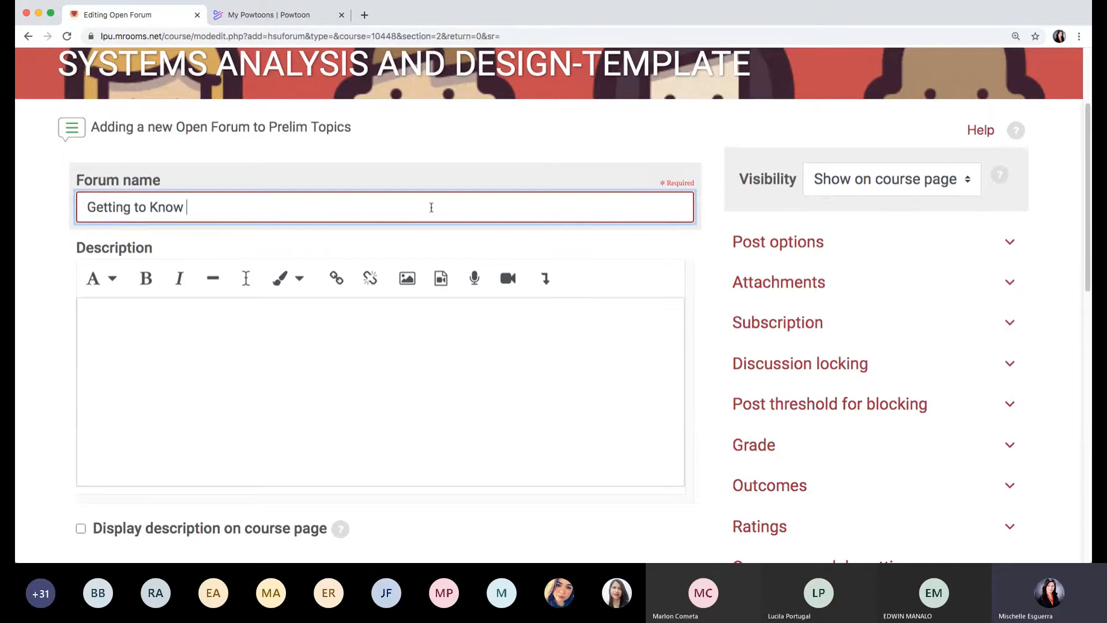
type("Each Other")
Enter the forum description "Say something about yourself and comment to at least 3 posts of your classmates".
left_click(284, 328)
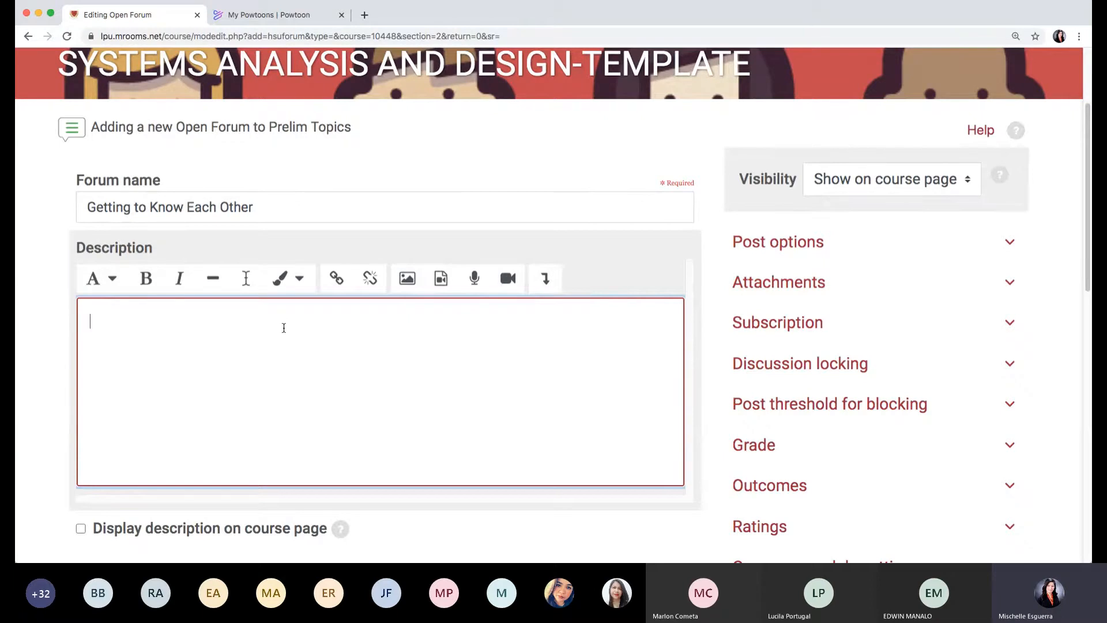
type("Sa")
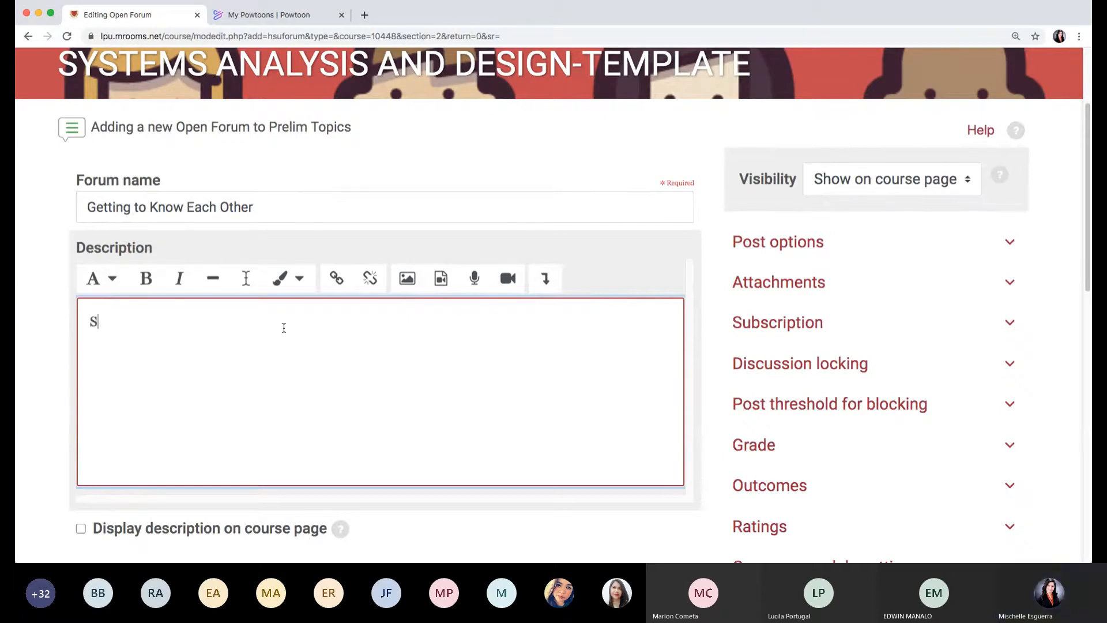
key("BackSpace")
key("BackSpace")
type("As")
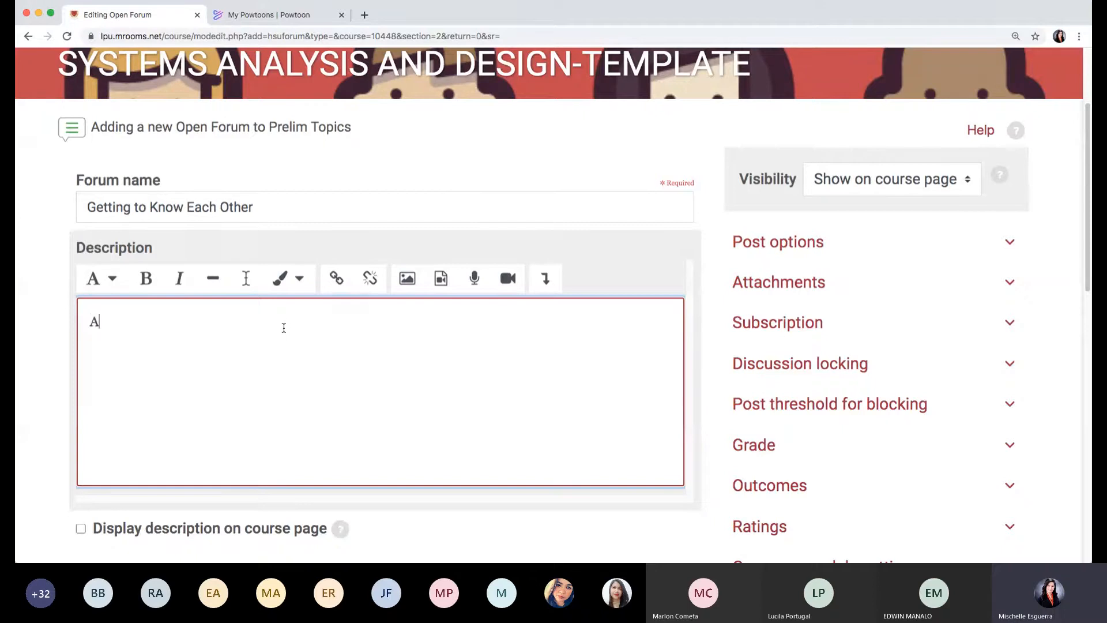
key("BackSpace")
key("BackSpace")
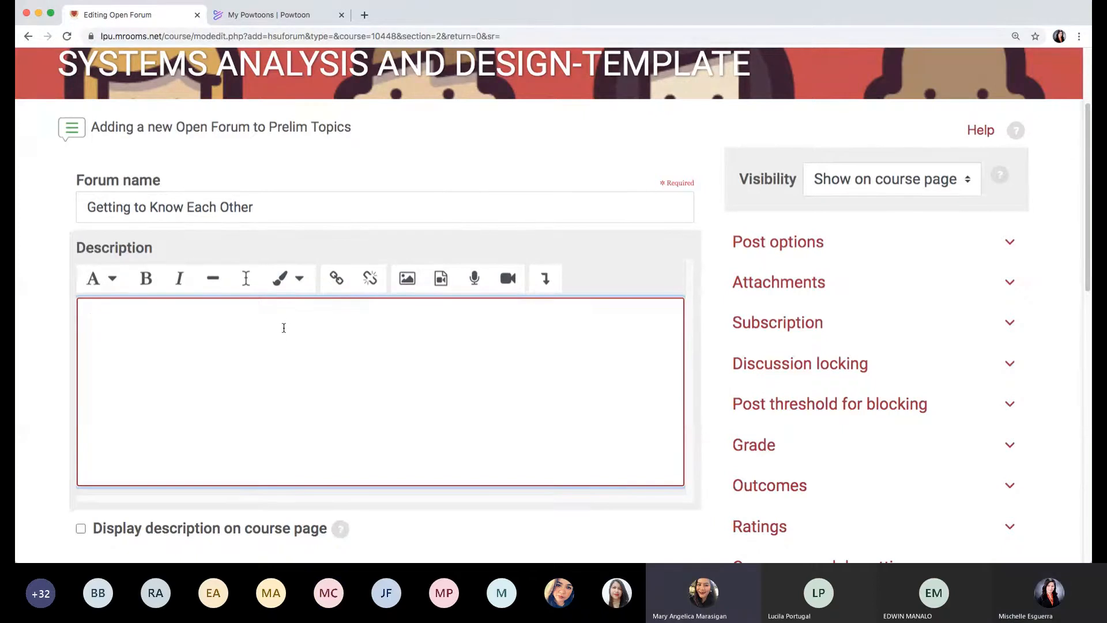
type("T")
key("BackSpace")
type("Say somt")
key("BackSpace")
type("ethin")
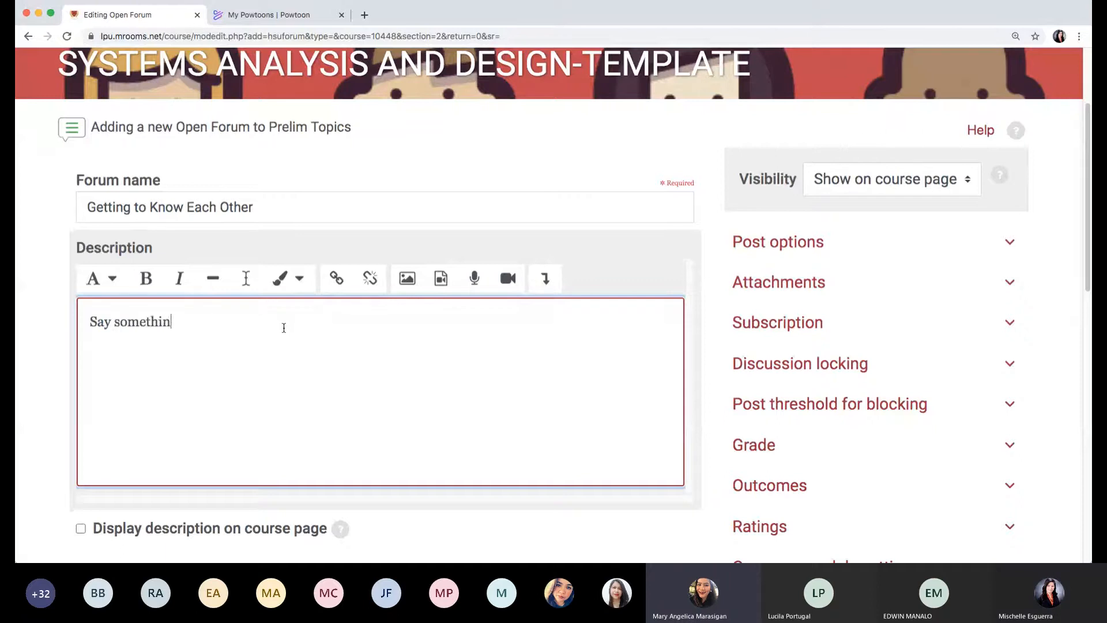
type("g about yourself ")
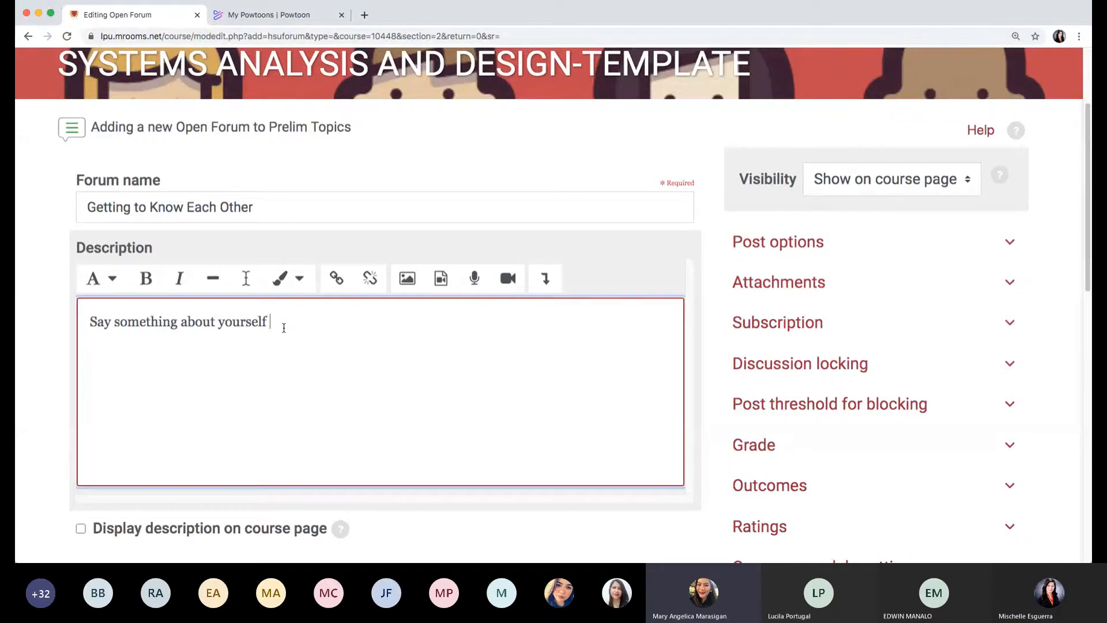
type("and comment to at")
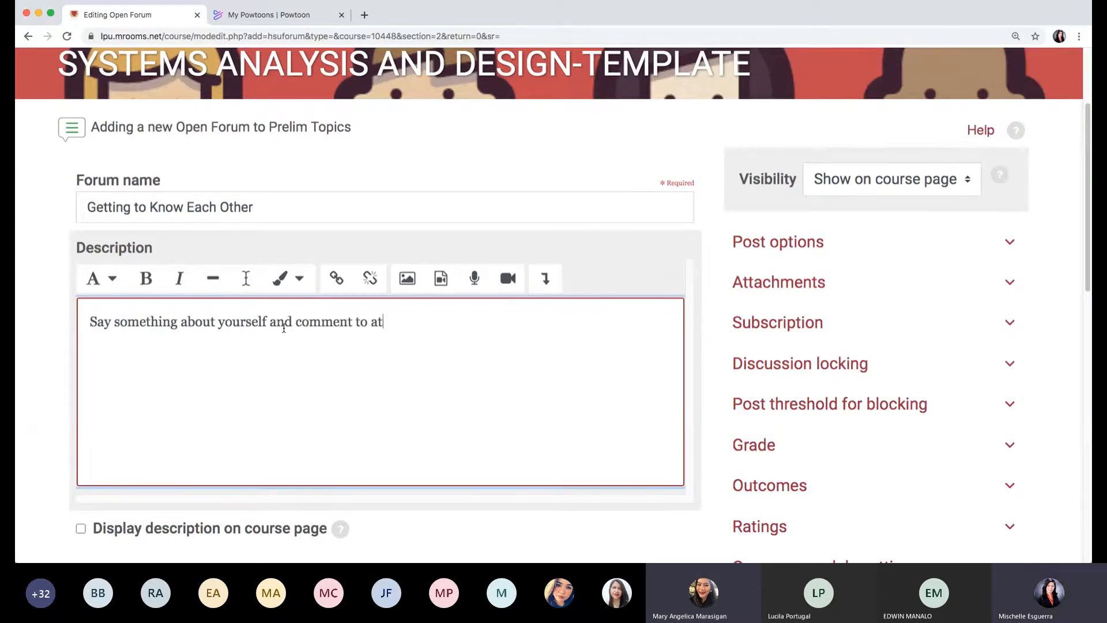
type(" least ")
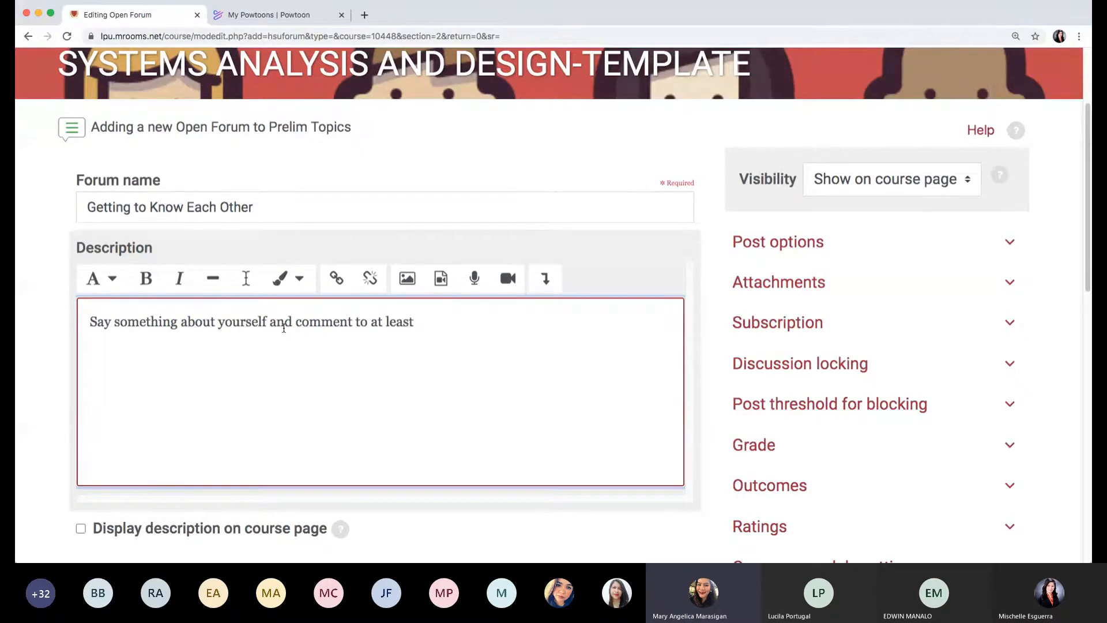
type("3 posts of your ")
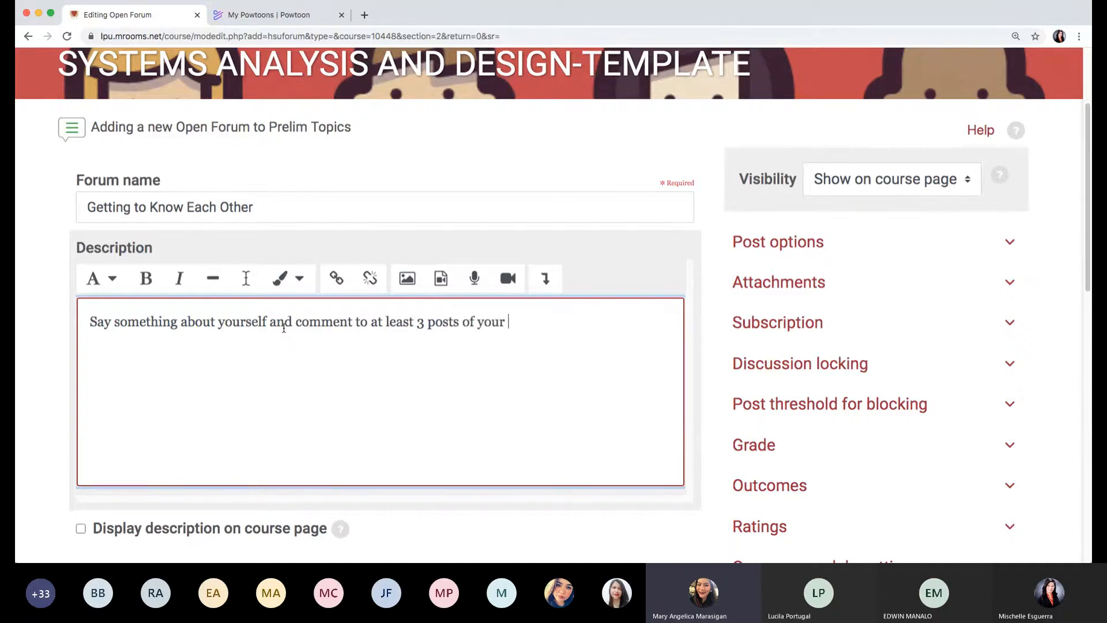
type("classmates")
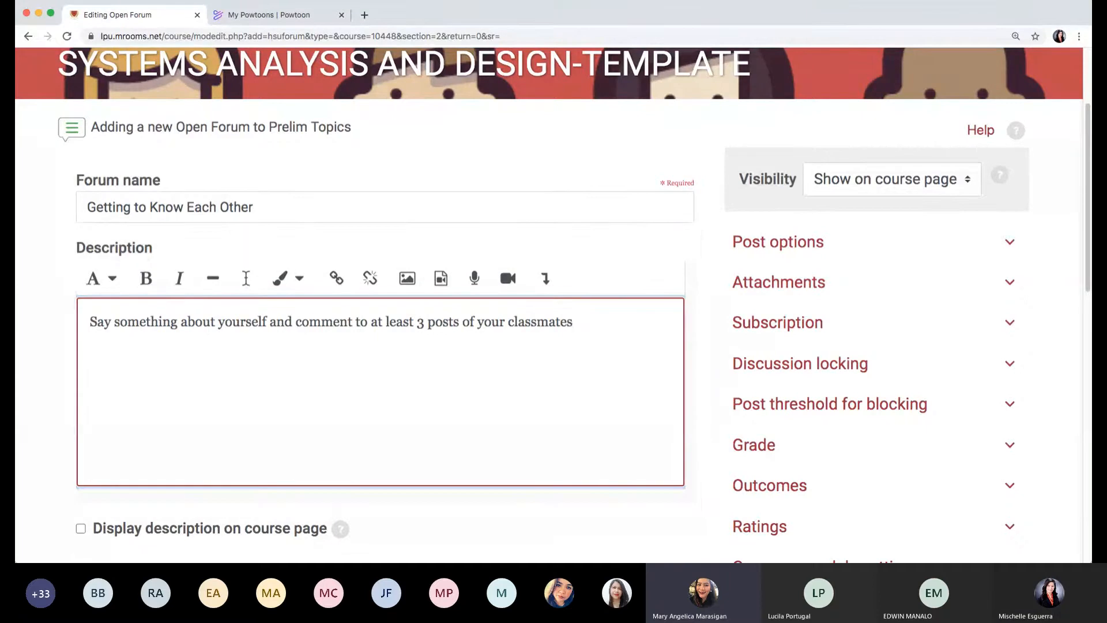
left_click(1090, 129)
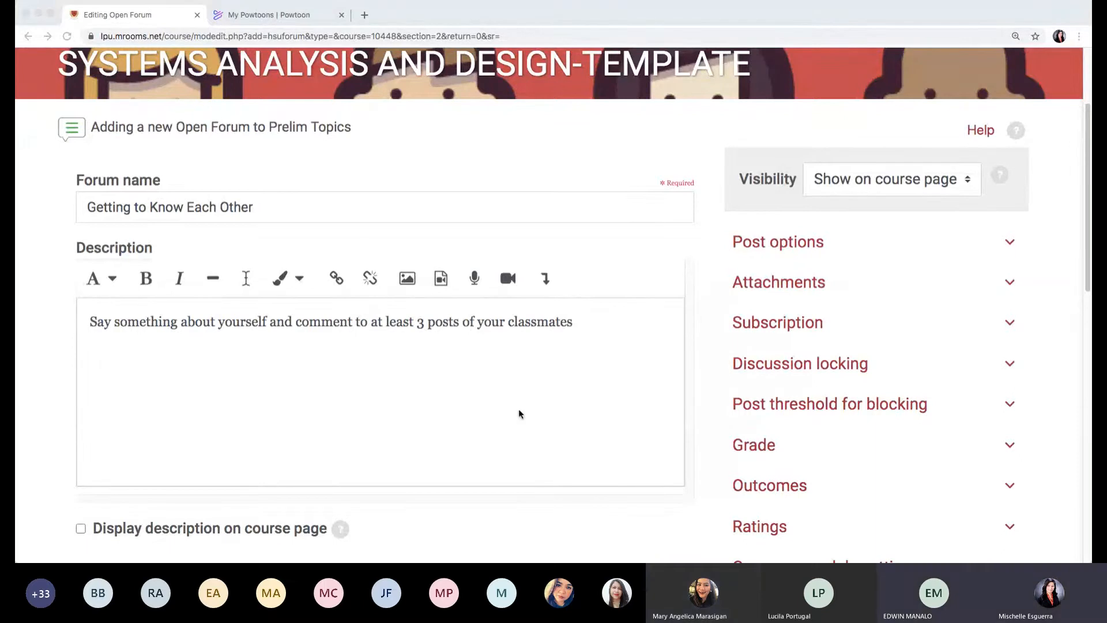
left_click(588, 362)
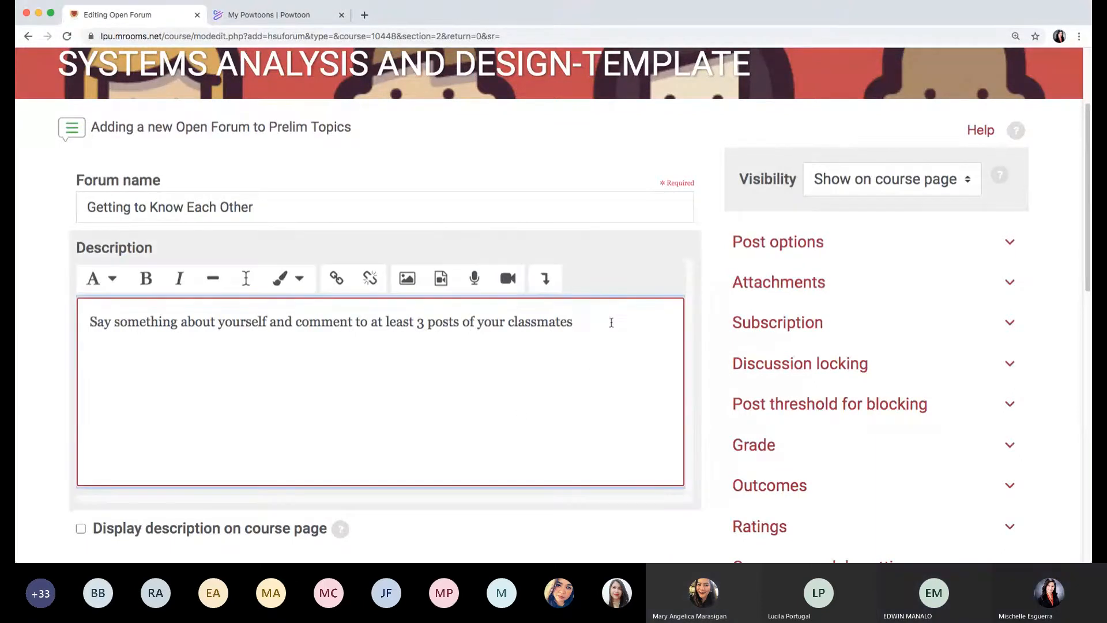
Turn on displaying the forum's description on the course page.
scroll(596, 364, "down", 5)
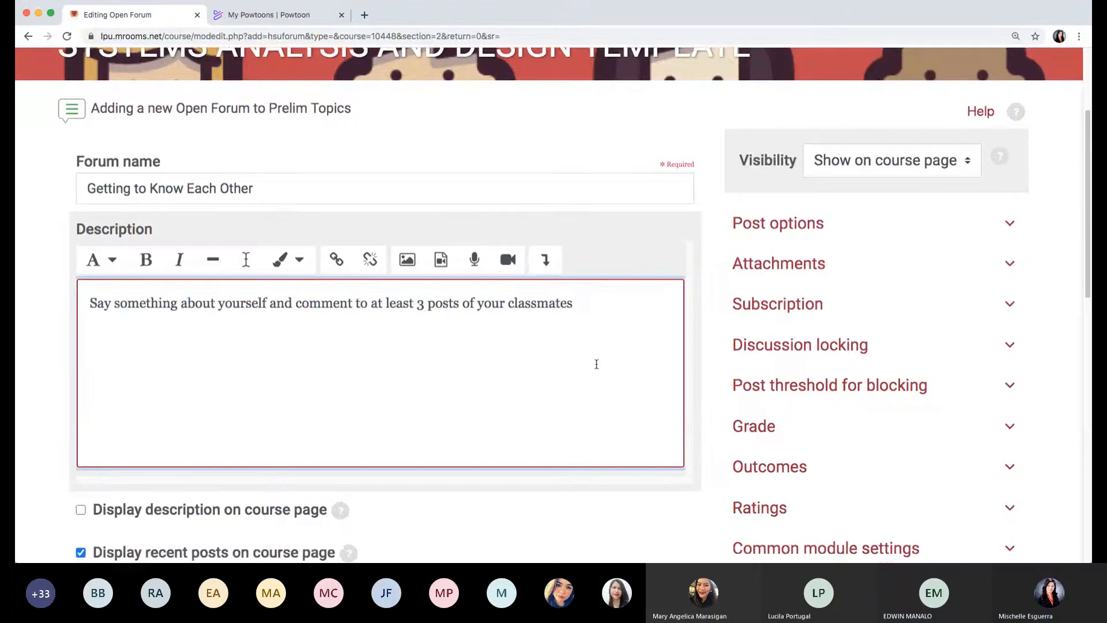
scroll(596, 368, "up", 4)
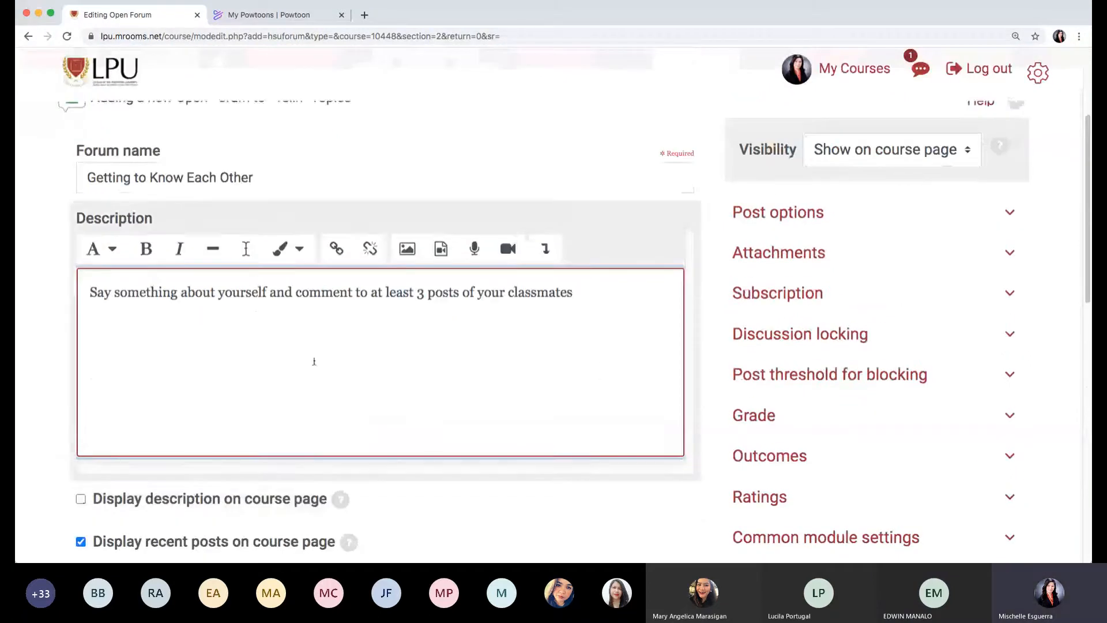
scroll(307, 384, "down", 1)
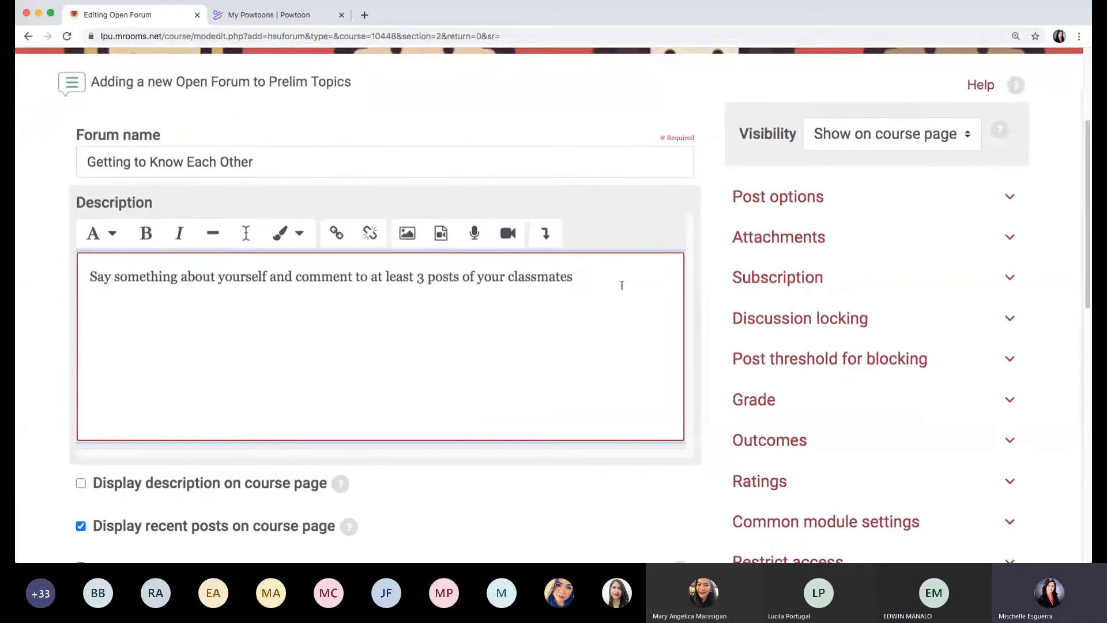
left_click_drag(616, 282, 56, 301)
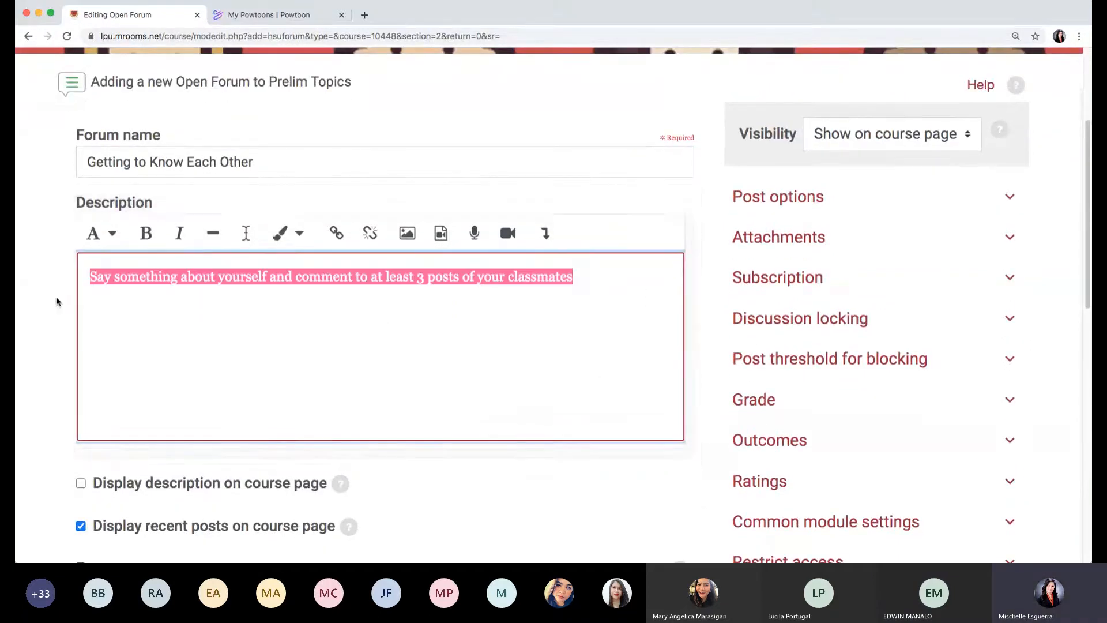
left_click(203, 326)
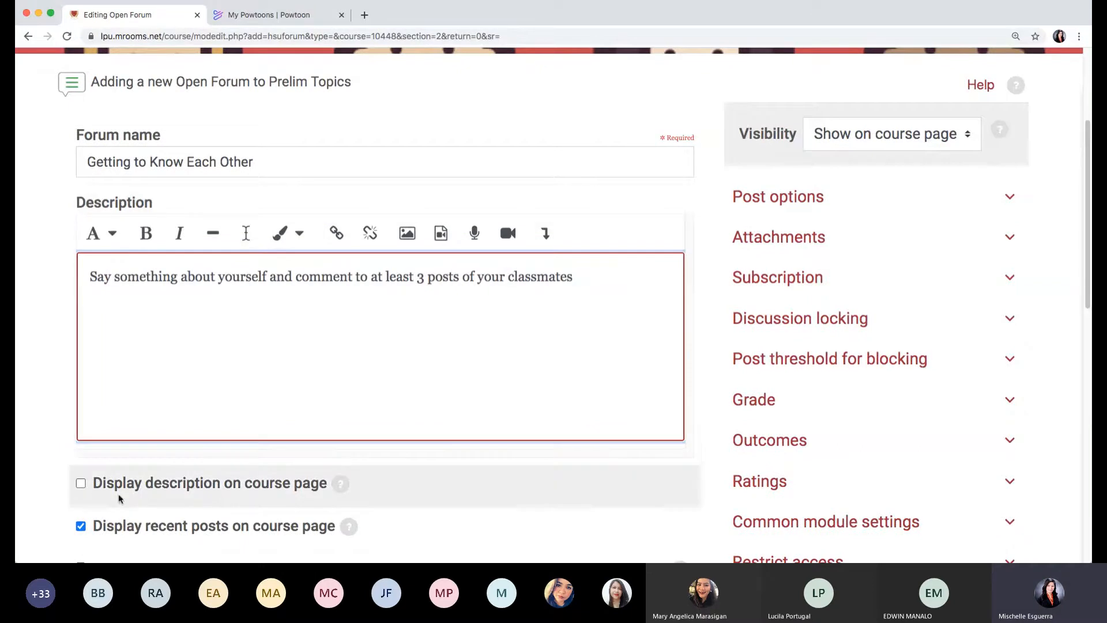
left_click(81, 483)
Examine the forum's attachment settings for maximum size and number, and the option for locking discussions after a period of inactivity.
scroll(450, 432, "down", 1)
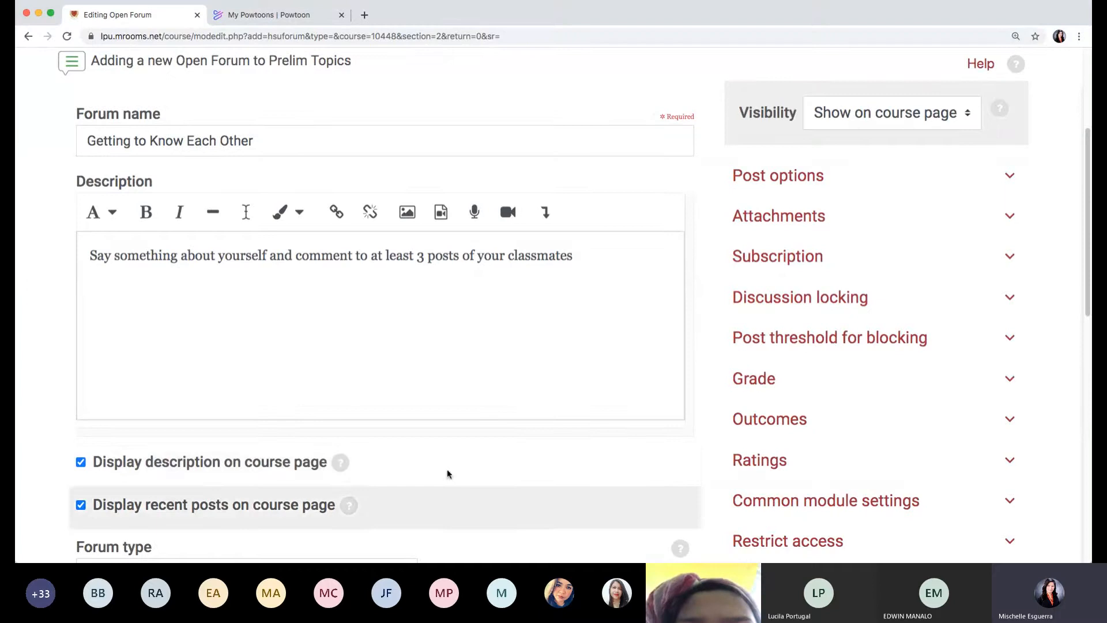
scroll(459, 462, "down", 3)
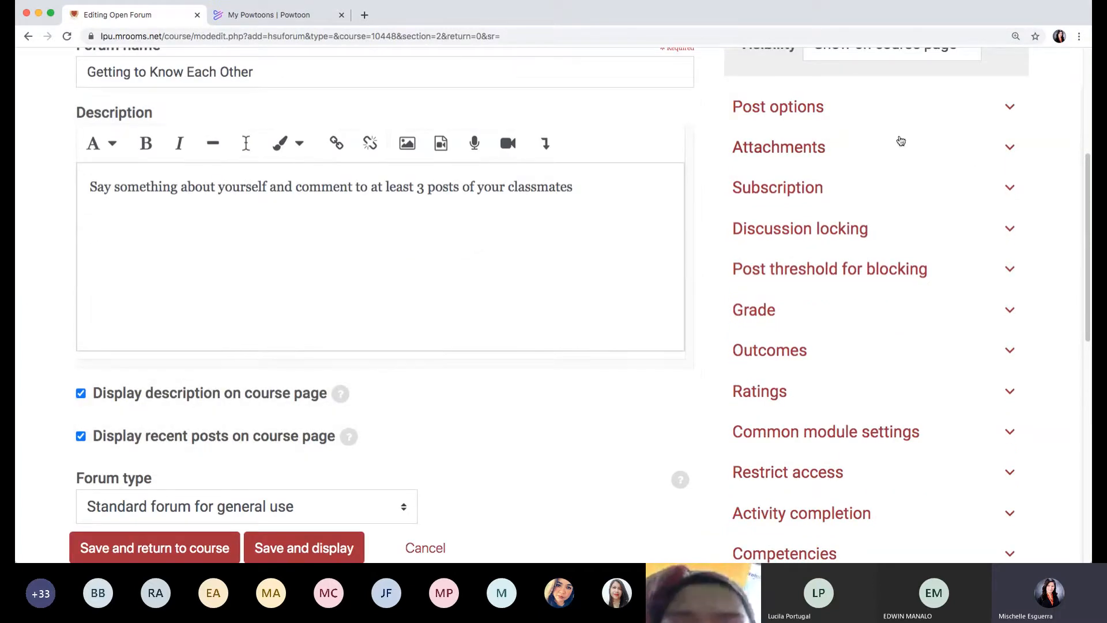
scroll(872, 205, "up", 1)
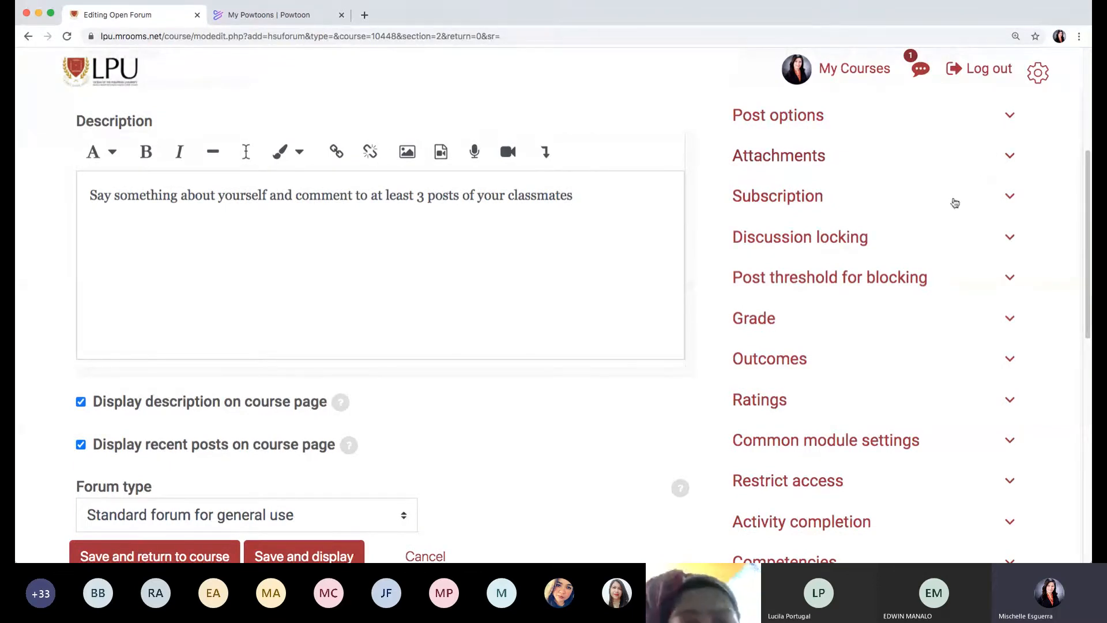
left_click(808, 163)
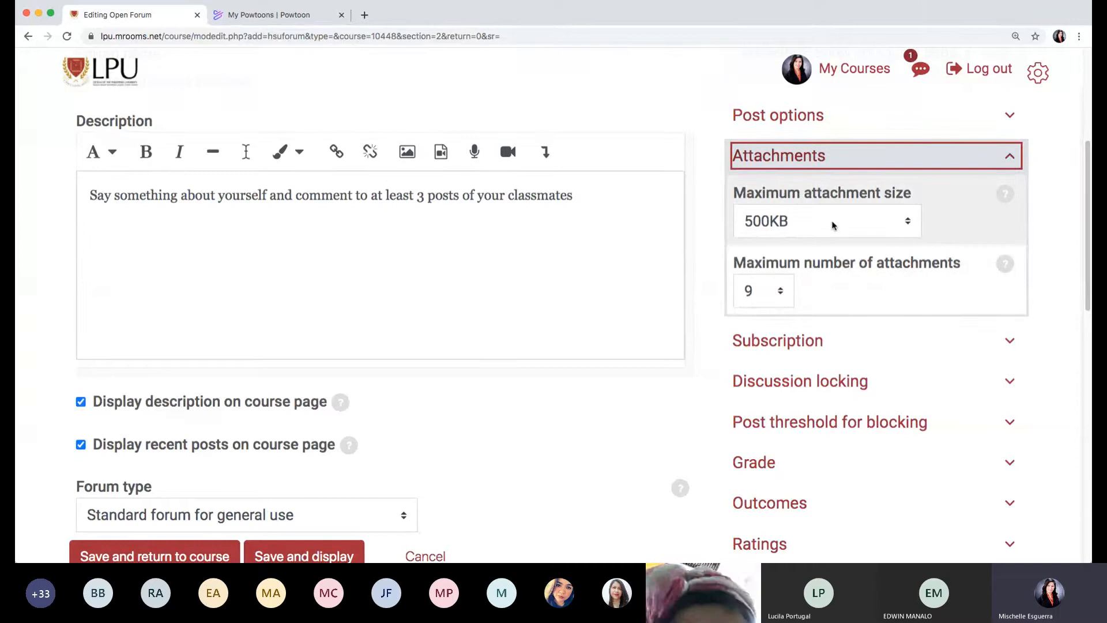
left_click(778, 301)
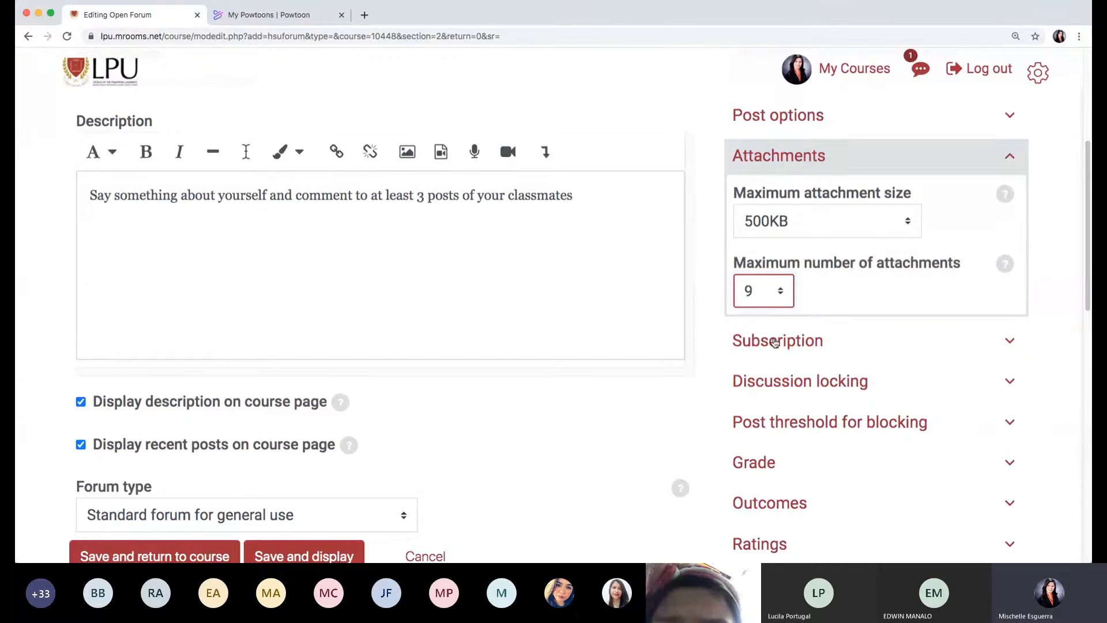
scroll(817, 367, "down", 3)
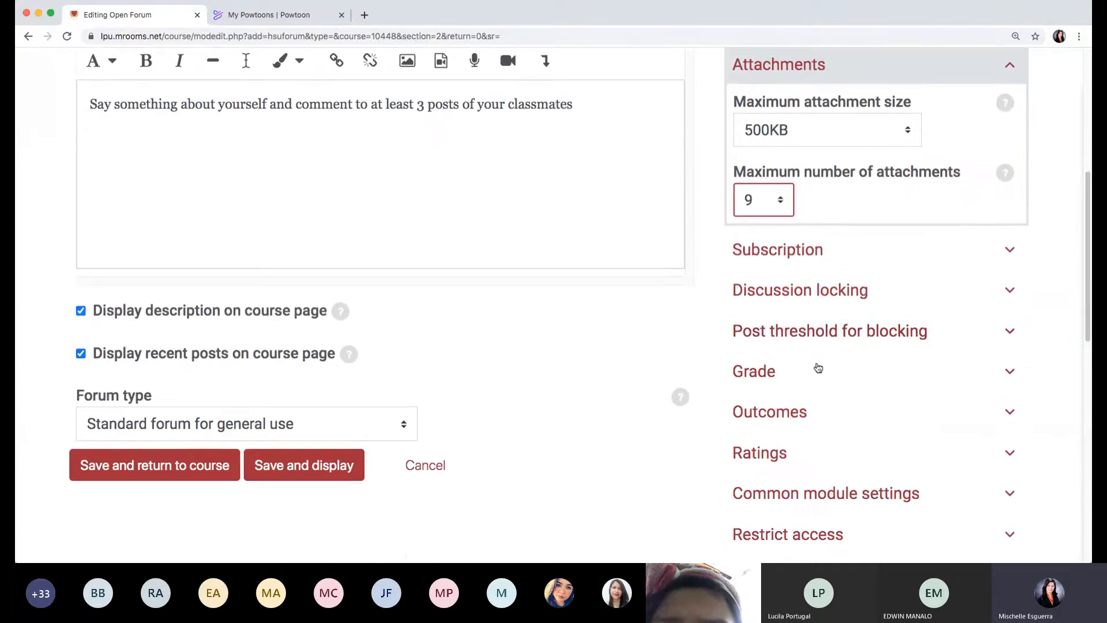
left_click(809, 294)
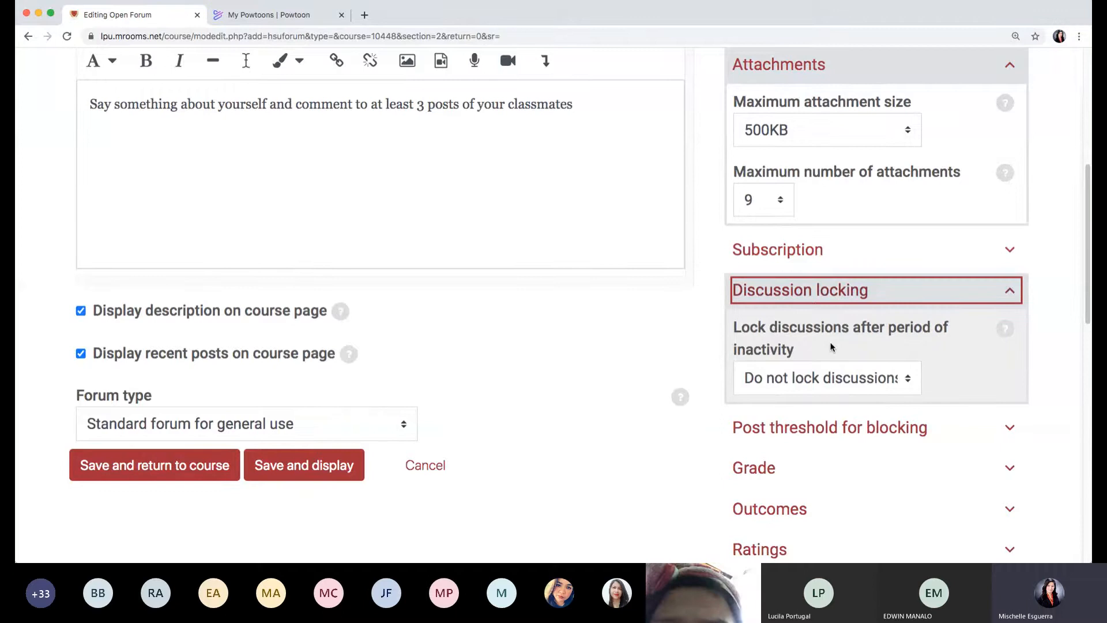
scroll(831, 347, "down", 1)
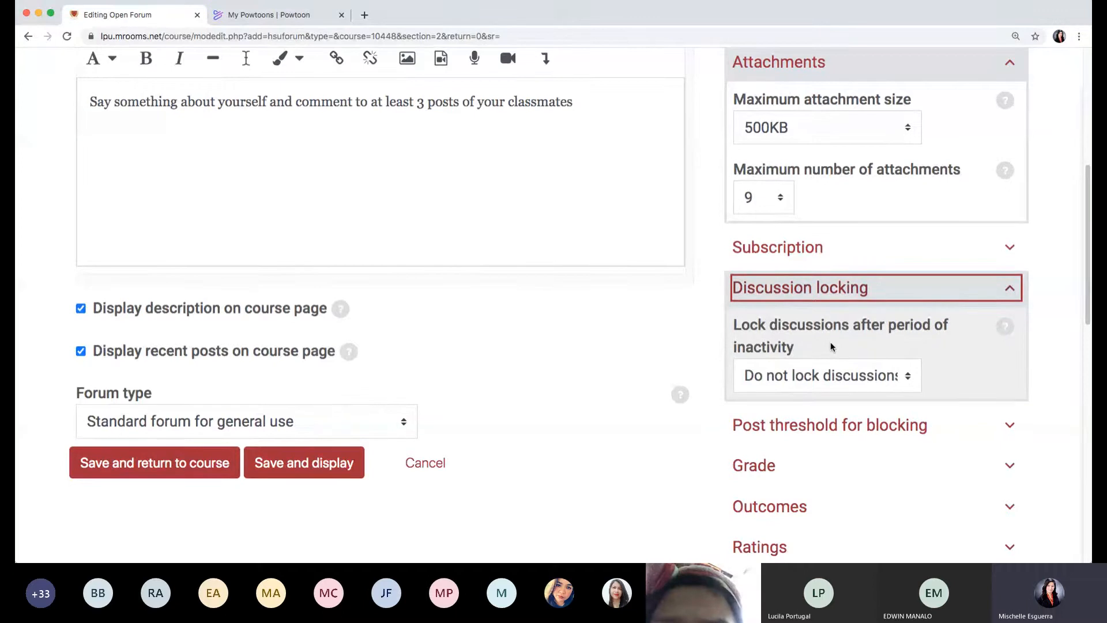
left_click(831, 378)
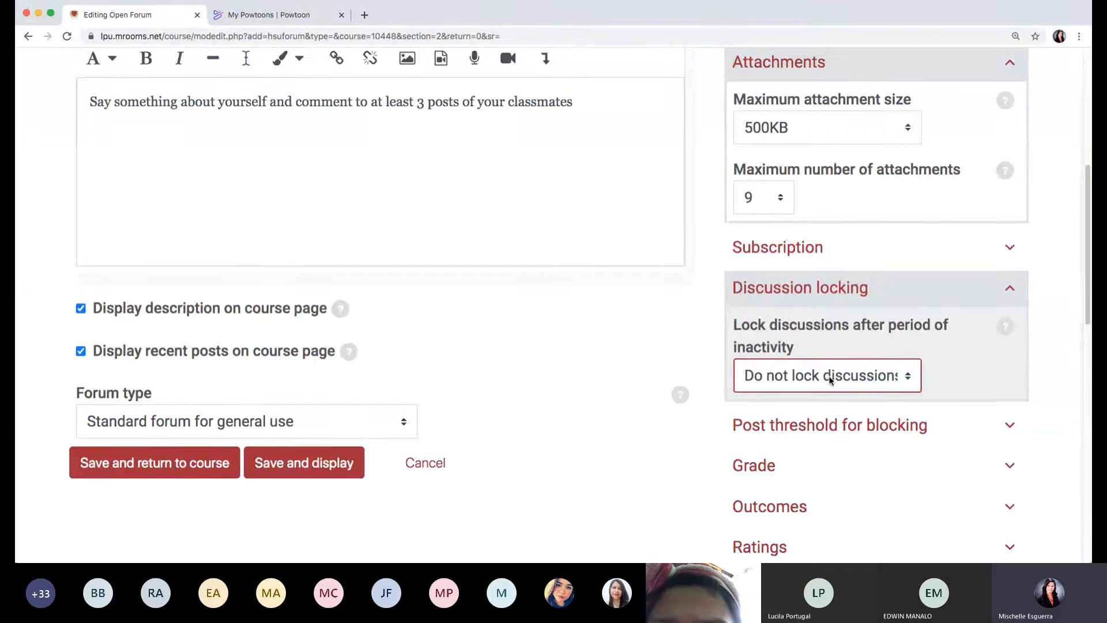
Set the forum type to "Each person posts one discussion", then save and display the forum.
scroll(675, 436, "down", 4)
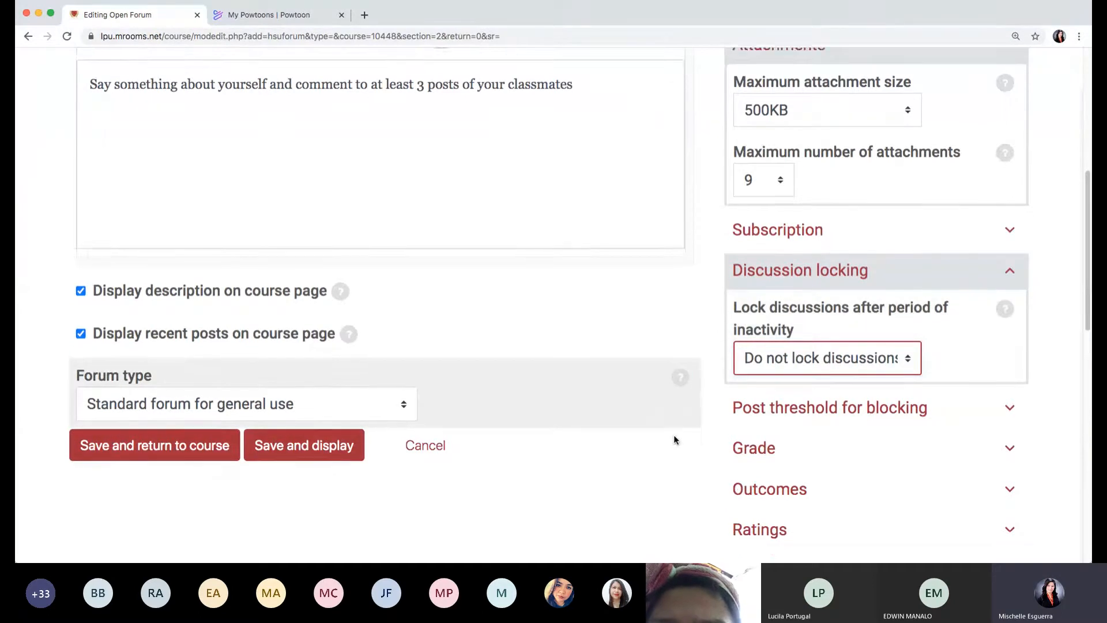
scroll(675, 438, "down", 3)
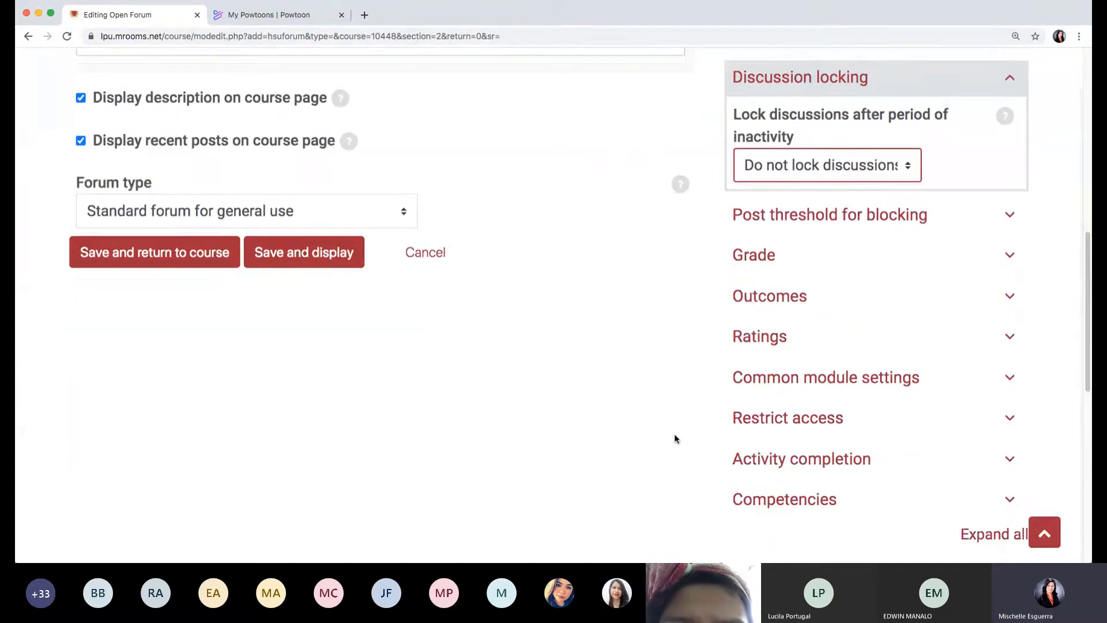
left_click(374, 213)
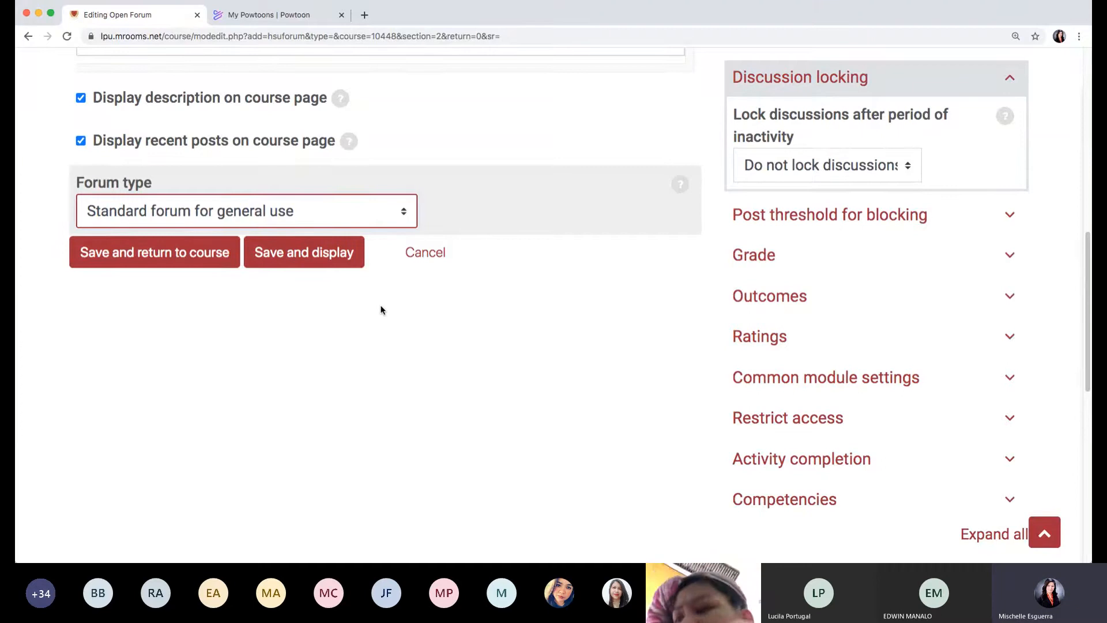
left_click(289, 165)
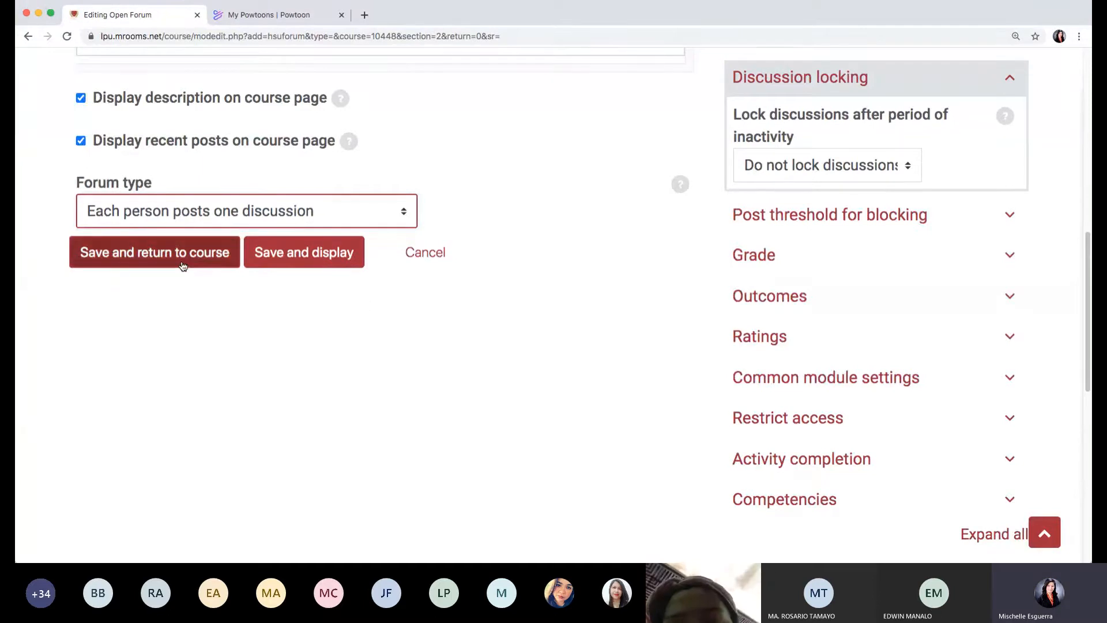
left_click(312, 263)
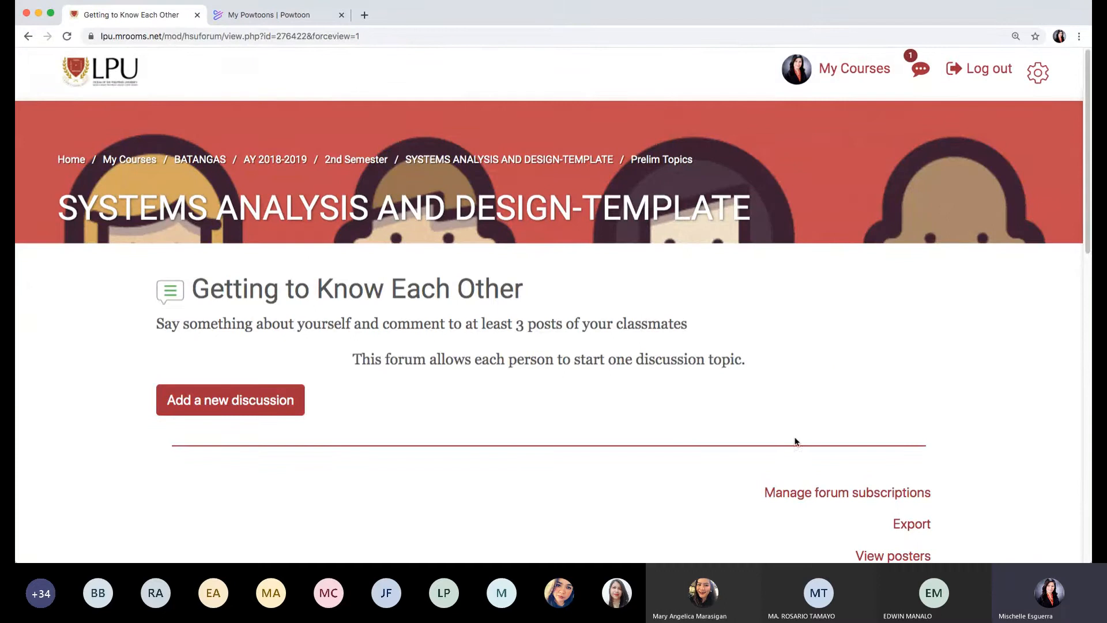
scroll(796, 438, "down", 3)
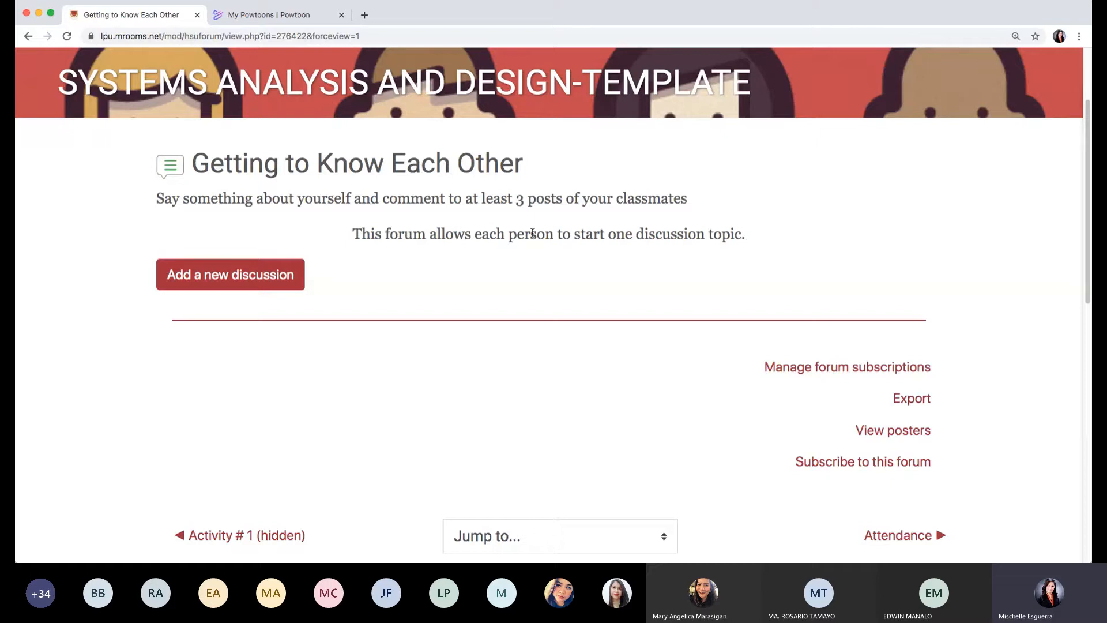
scroll(533, 233, "down", 1)
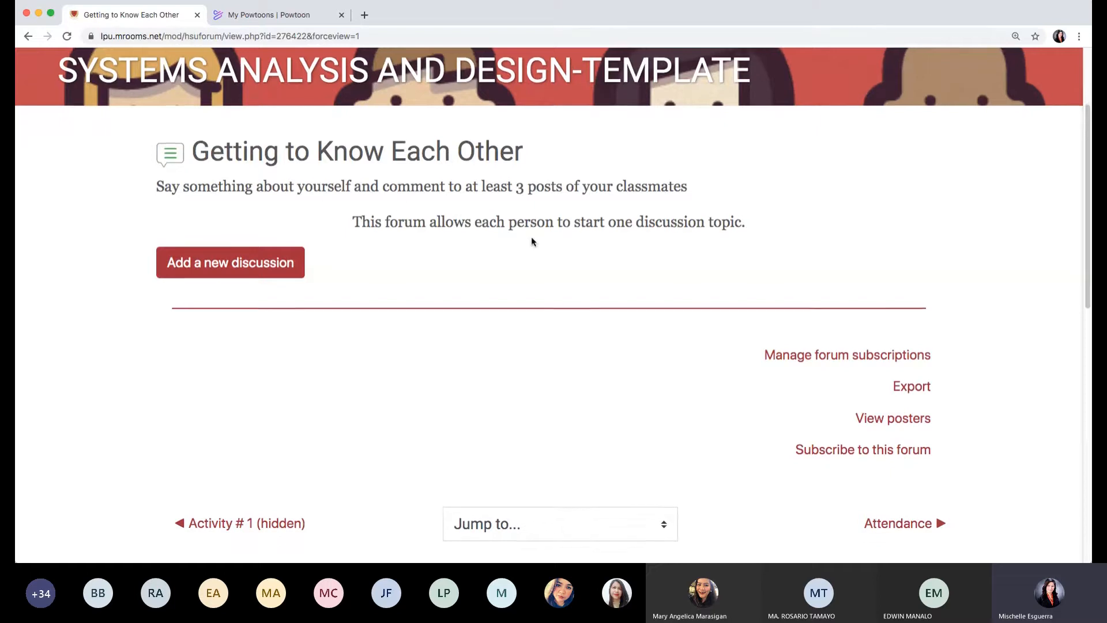
scroll(524, 242, "down", 1)
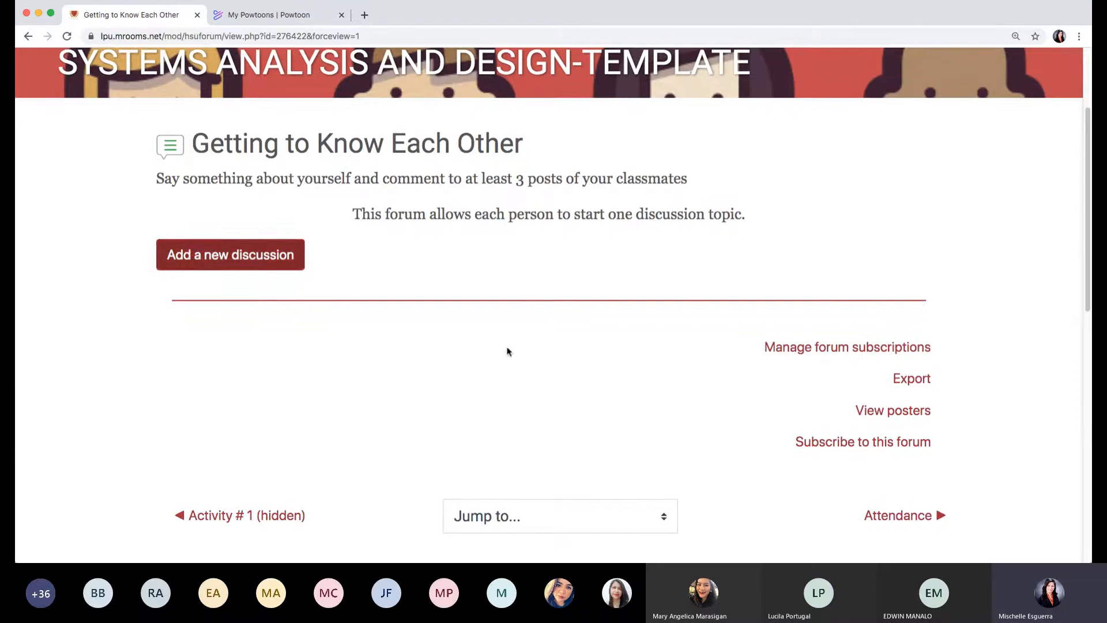
scroll(649, 349, "up", 1)
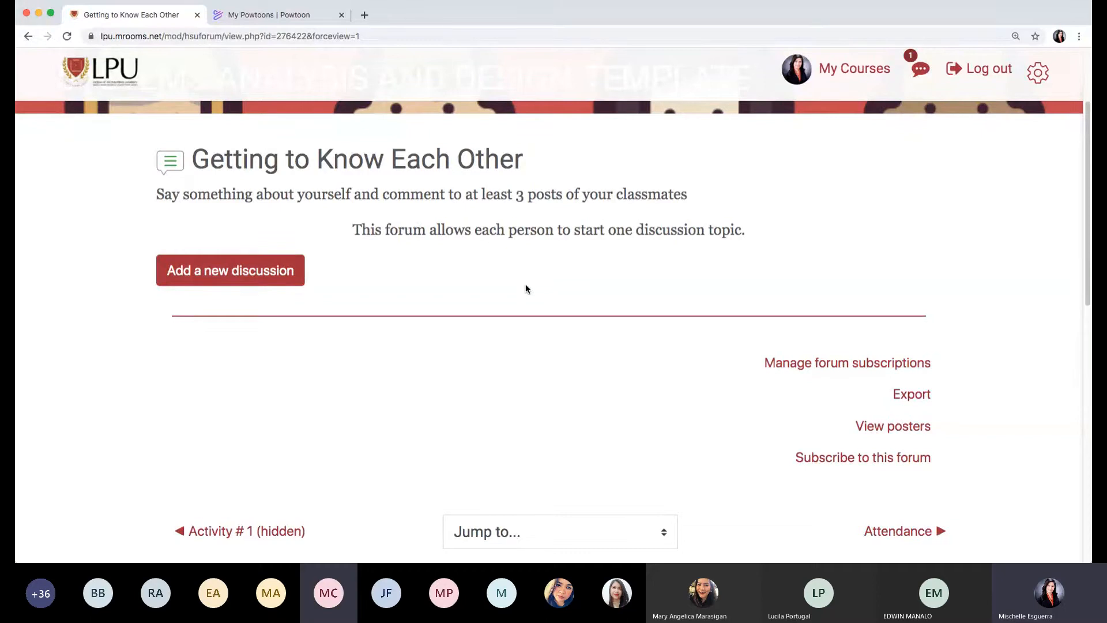
Return to the Prelim Topics section and view the "Getting to Know Each Other" forum entry with its description.
scroll(622, 342, "up", 1)
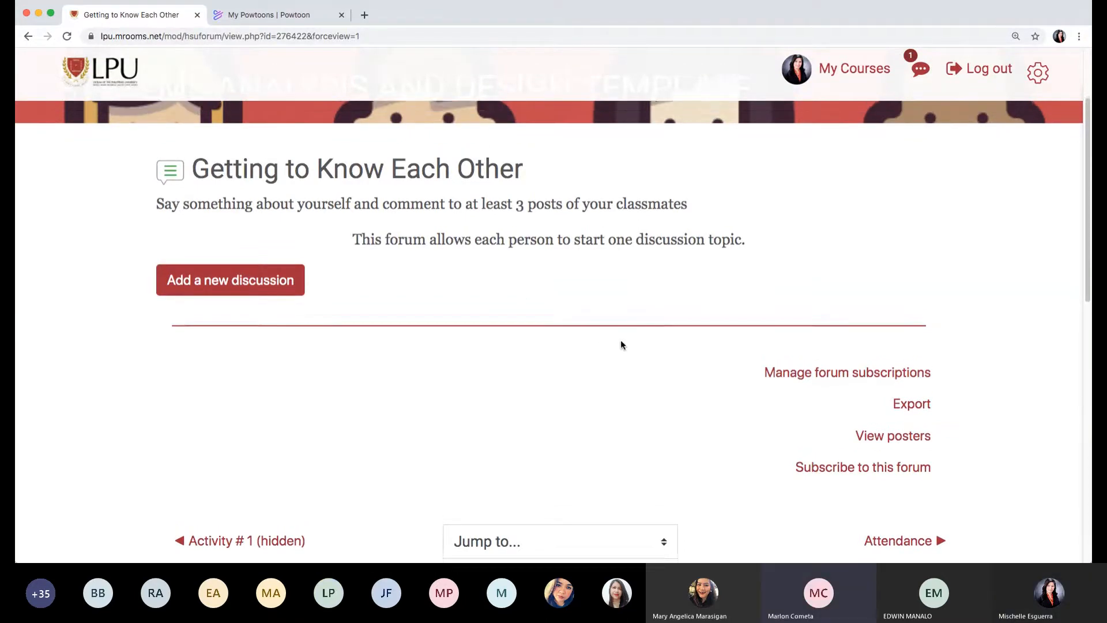
scroll(614, 338, "up", 1)
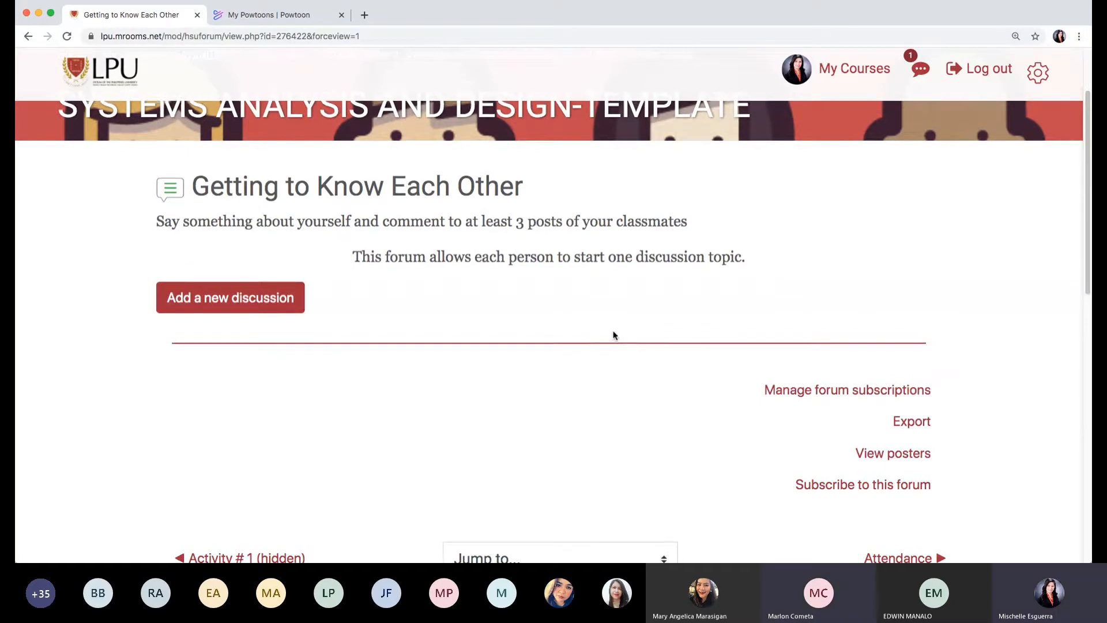
scroll(613, 334, "up", 2)
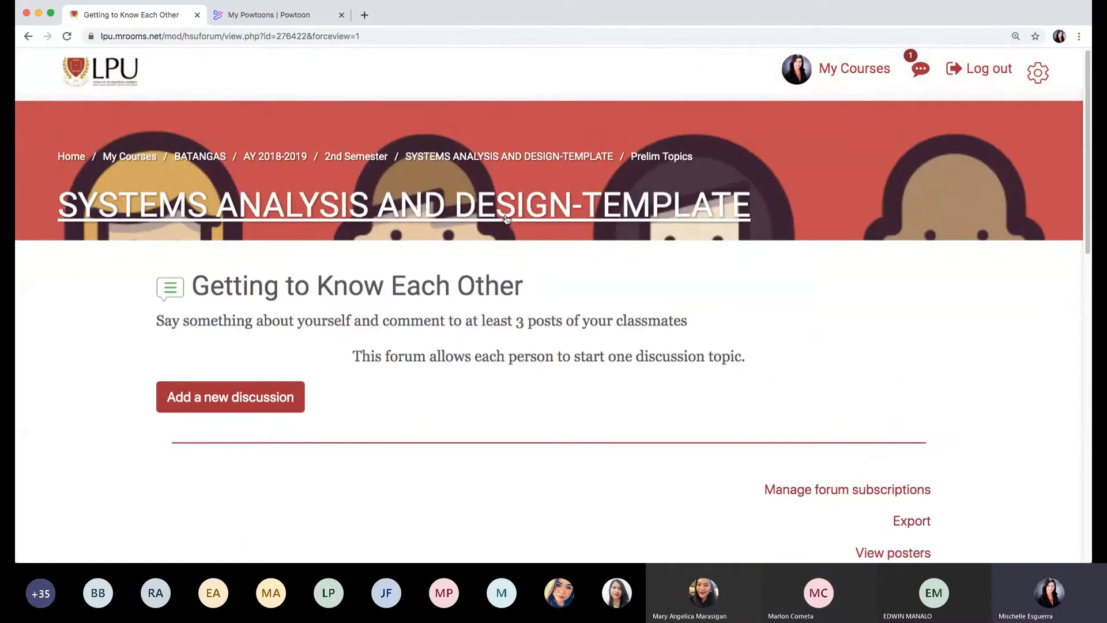
left_click(649, 159)
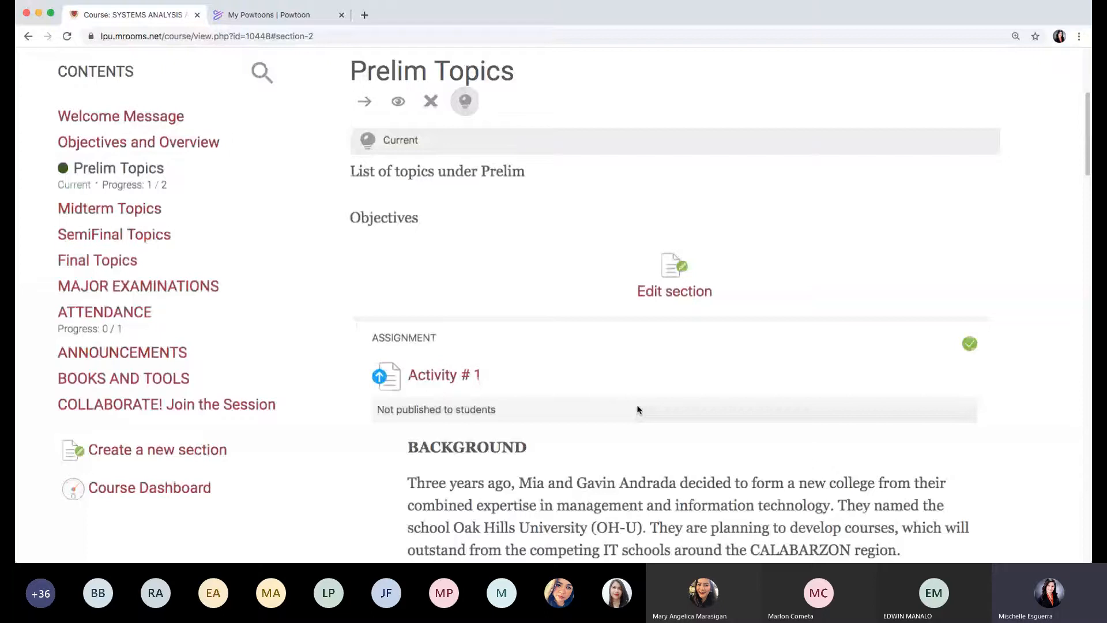
scroll(637, 410, "down", 15)
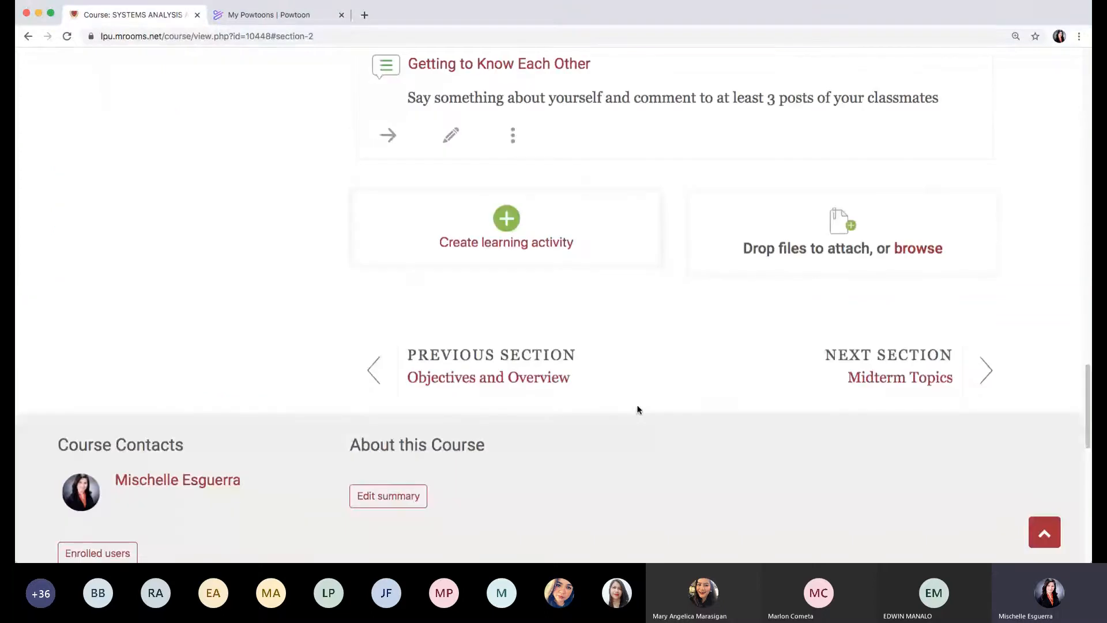
scroll(599, 474, "up", 6)
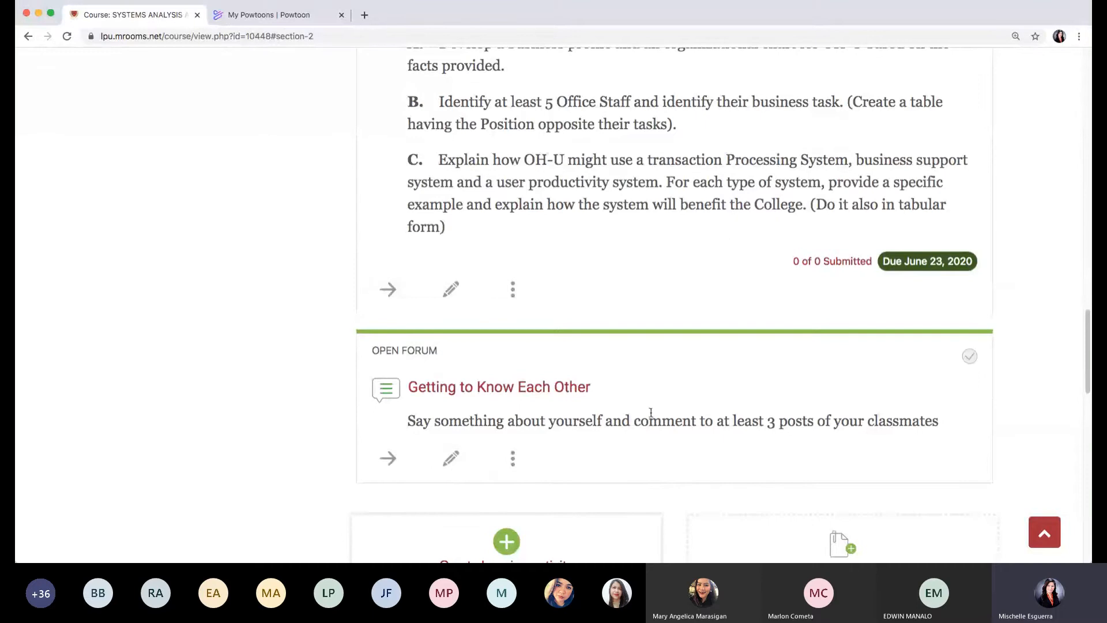
Review the group mode options in the course's edit settings, then save and display the course.
scroll(640, 426, "up", 18)
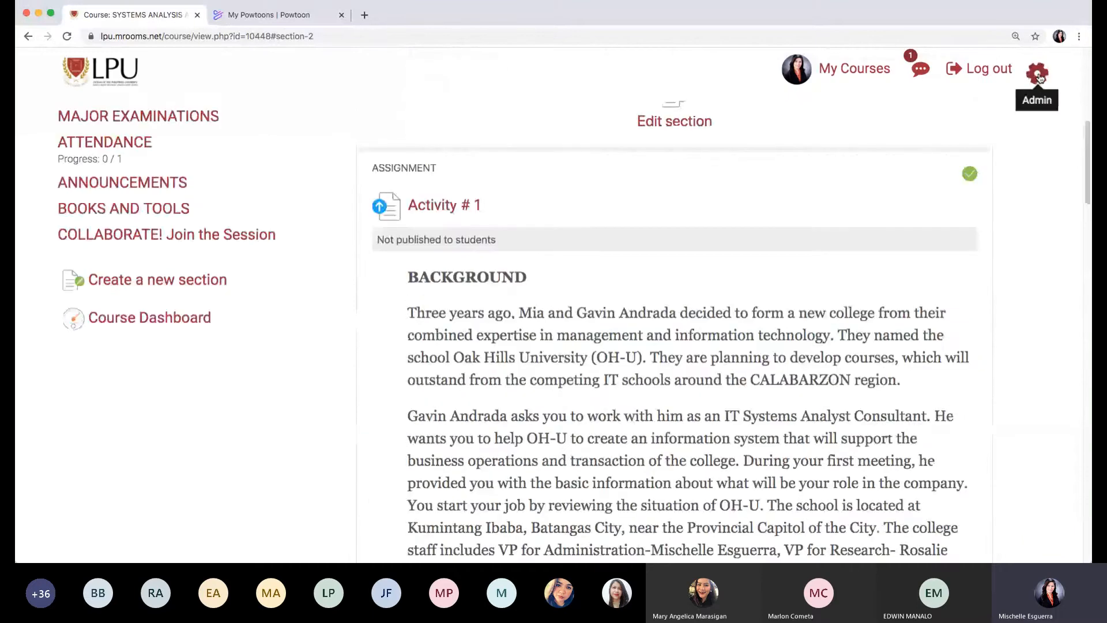
scroll(1040, 76, "right", 2)
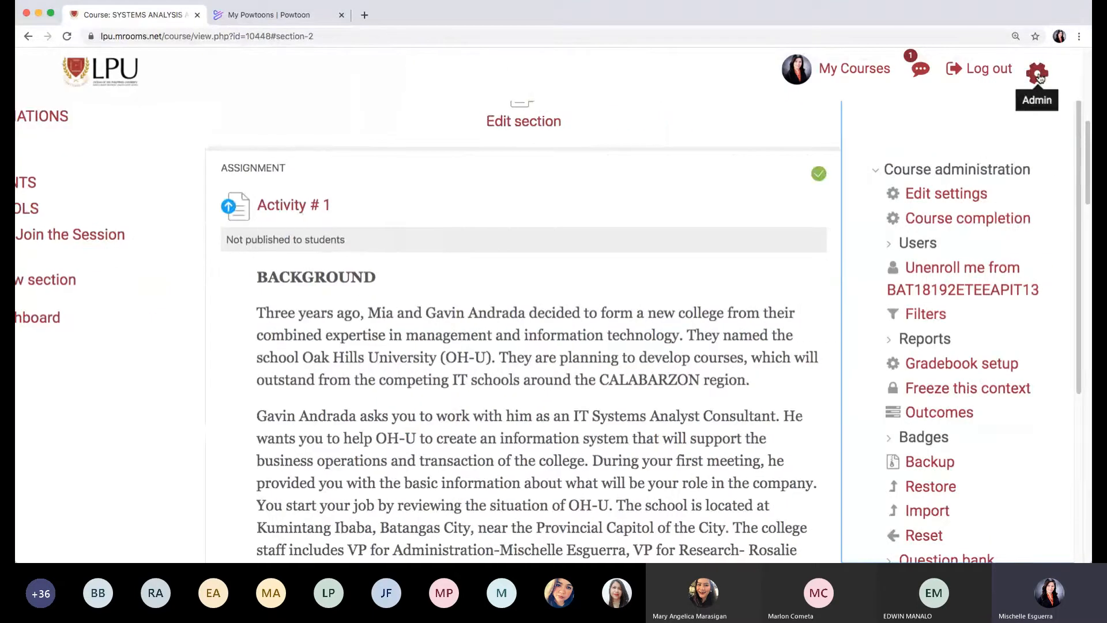
left_click(969, 196)
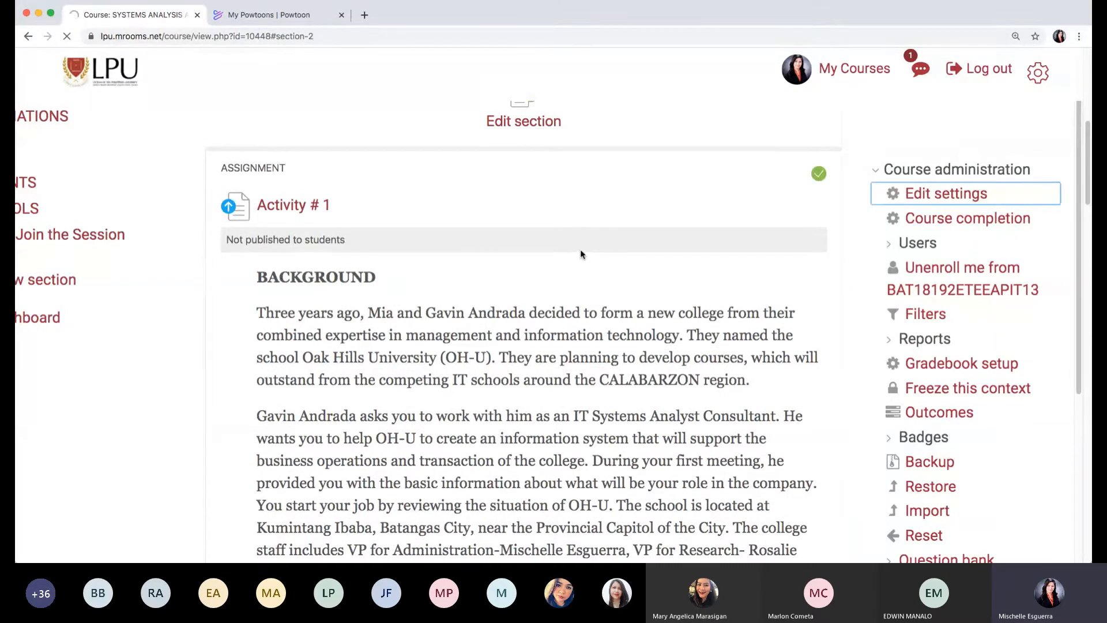
scroll(922, 425, "down", 3)
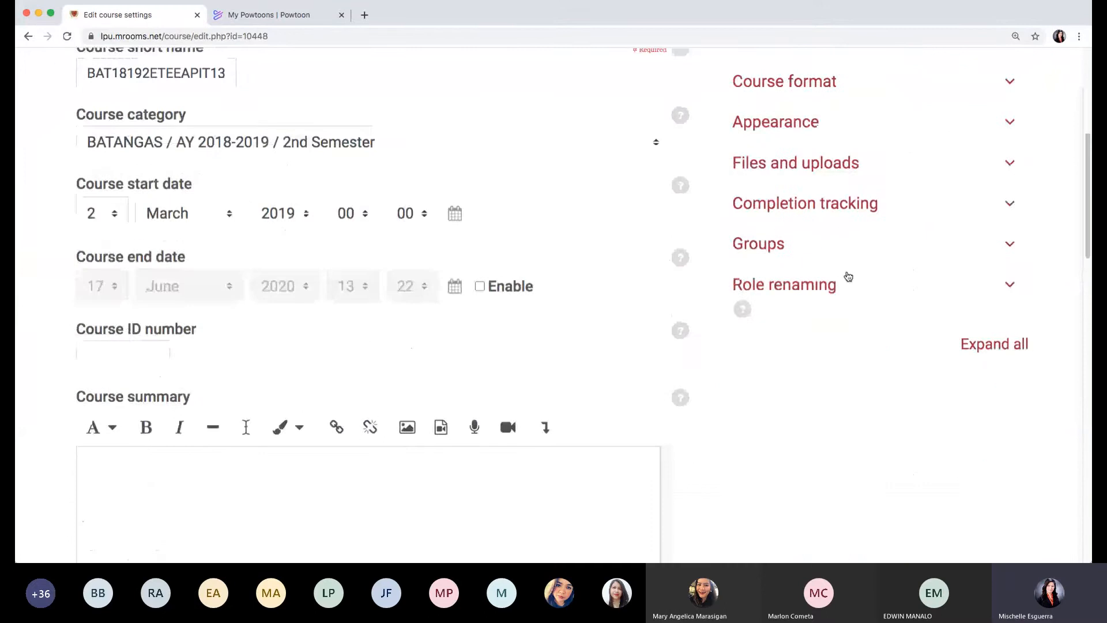
left_click(764, 244)
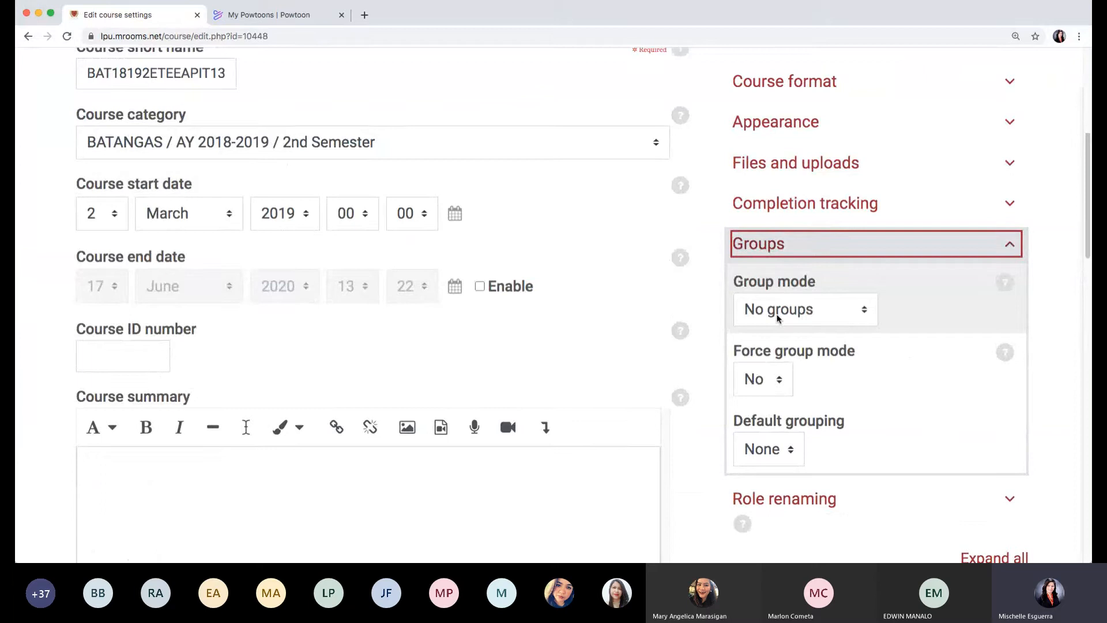
scroll(638, 403, "down", 8)
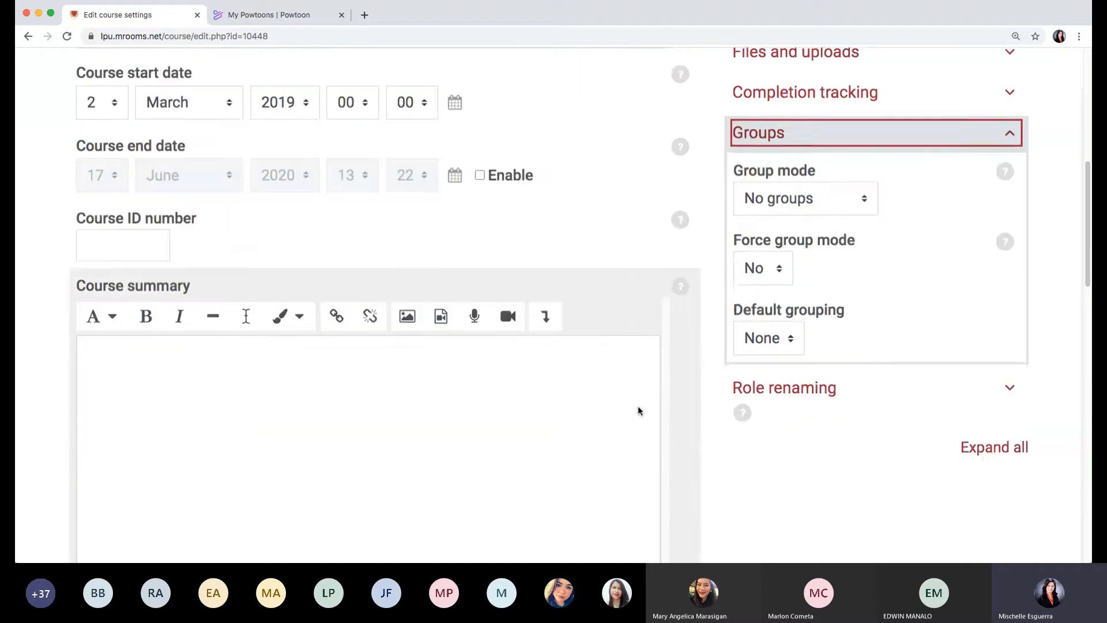
scroll(637, 410, "down", 6)
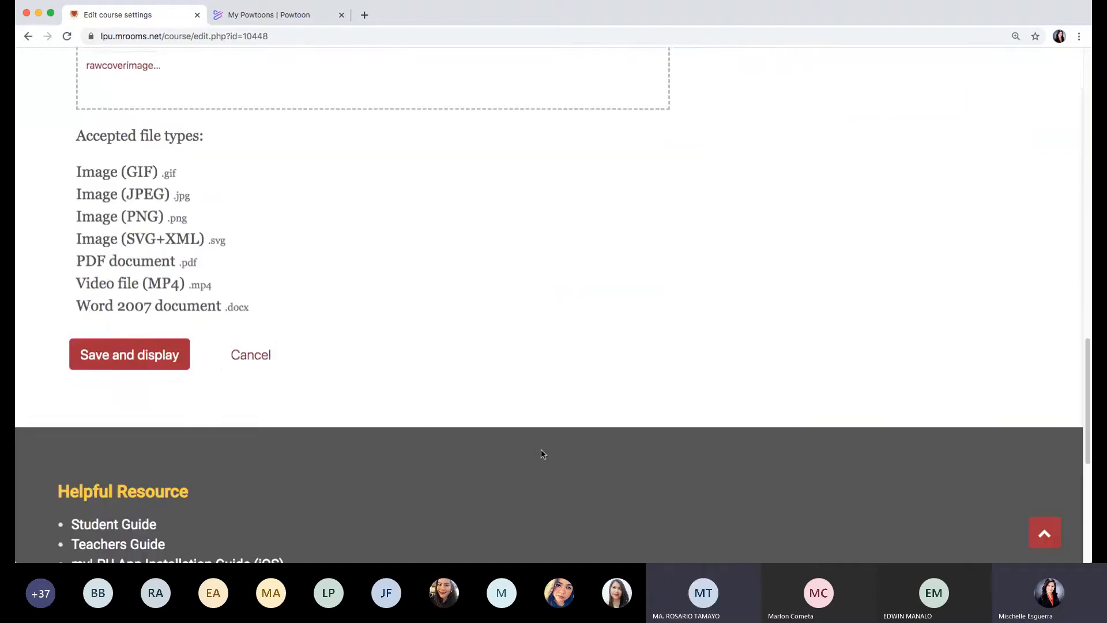
left_click(167, 353)
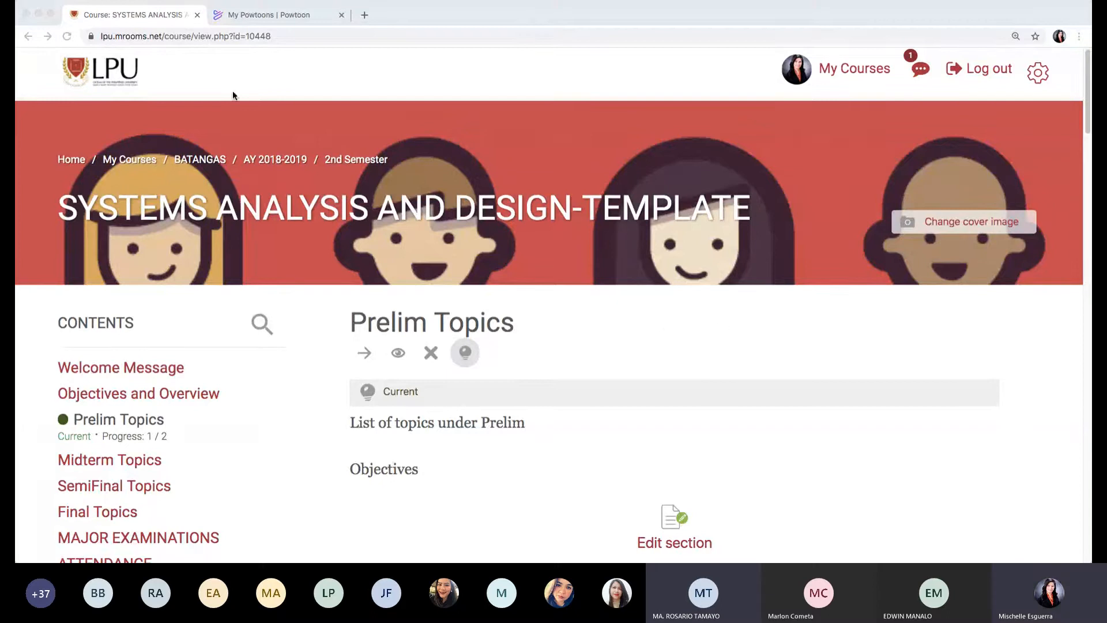
Open the "Getting to Know Each Other" forum for editing and examine the group mode in its common module settings.
left_click(595, 405)
scroll(597, 405, "down", 3)
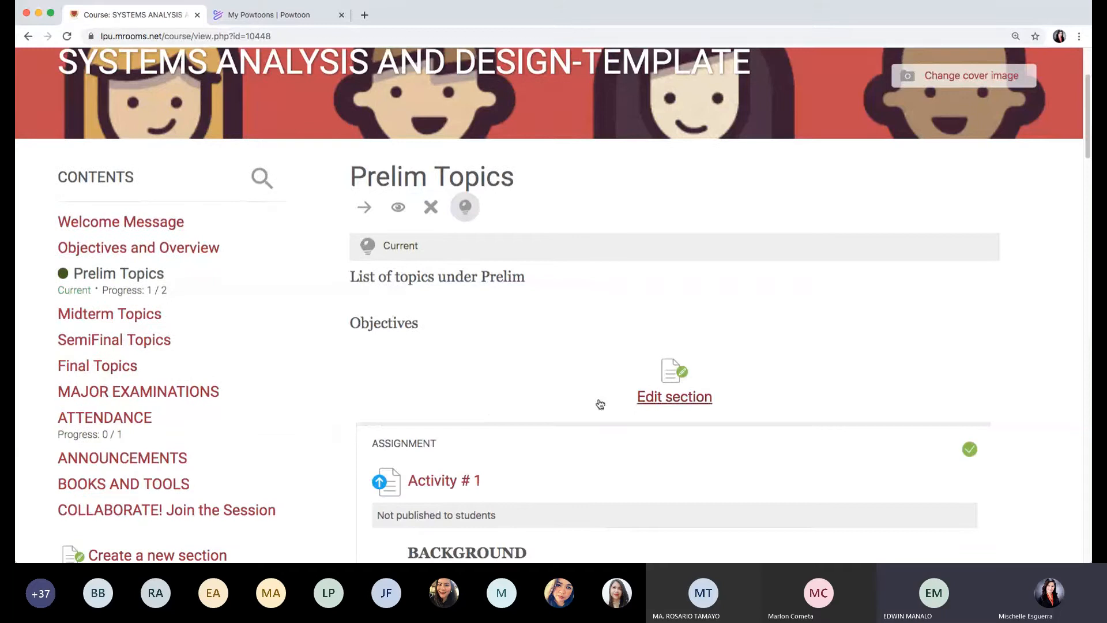
scroll(599, 404, "down", 15)
scroll(599, 402, "down", 10)
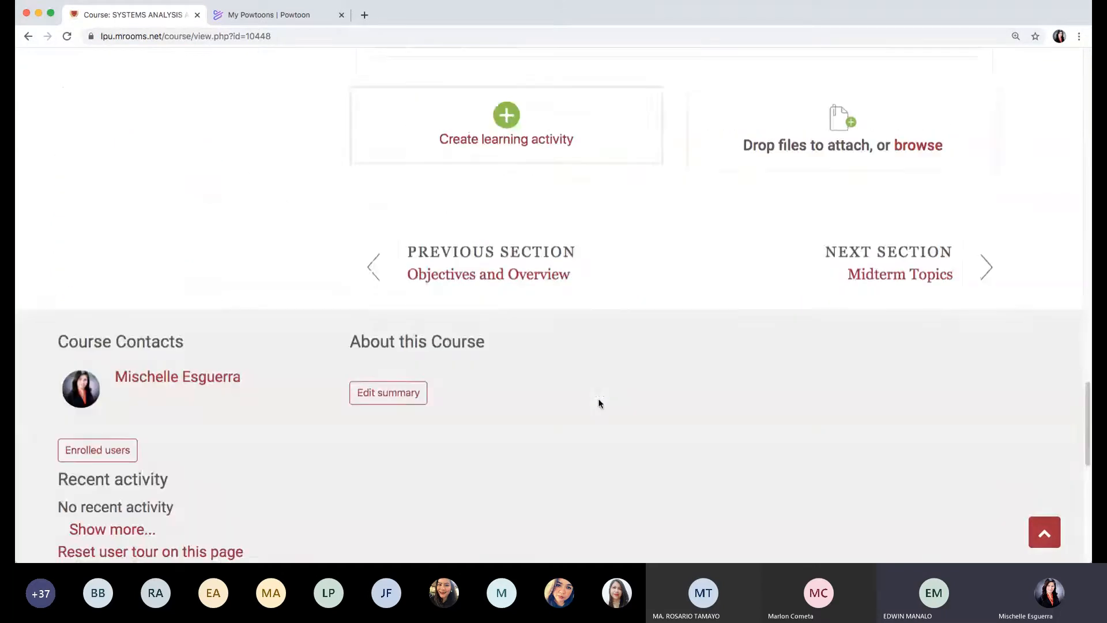
scroll(598, 400, "up", 8)
scroll(599, 401, "down", 1)
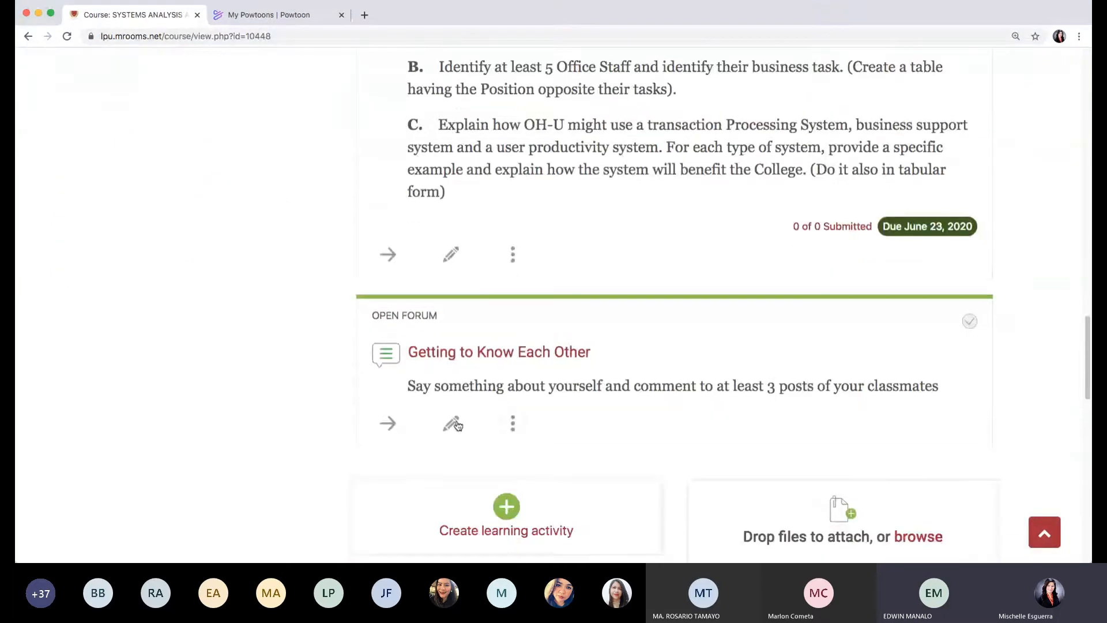
left_click(450, 422)
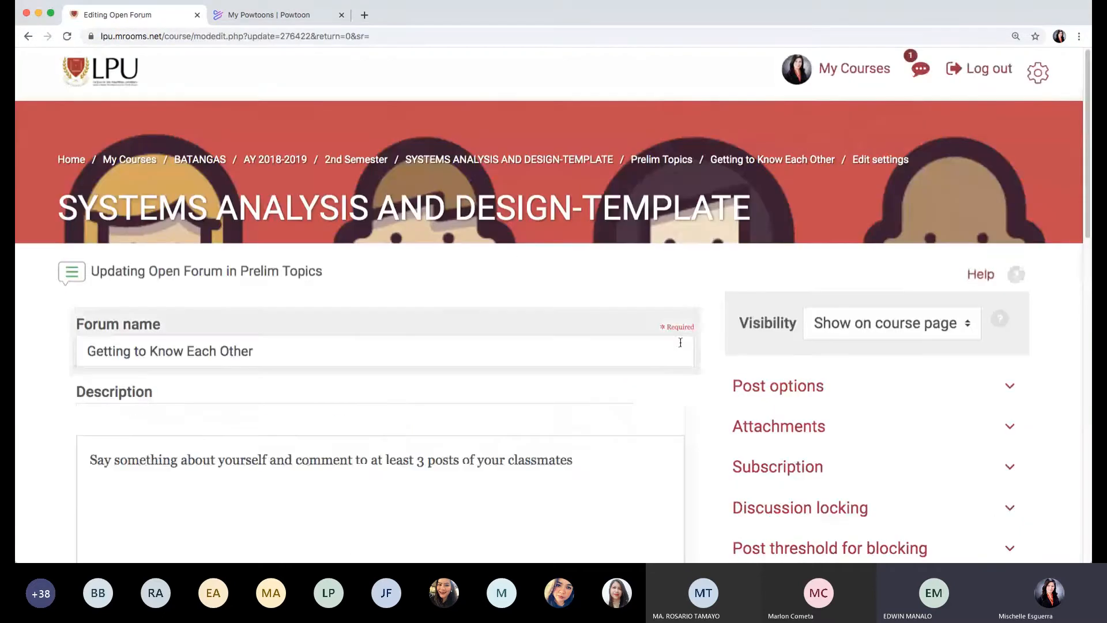
scroll(681, 342, "down", 5)
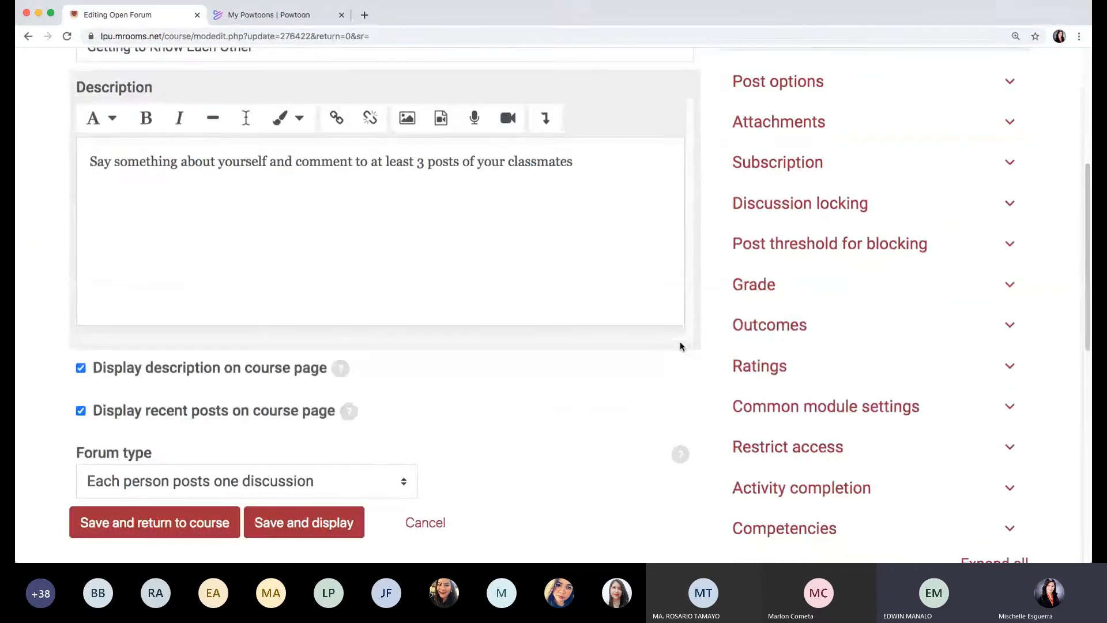
left_click(796, 409)
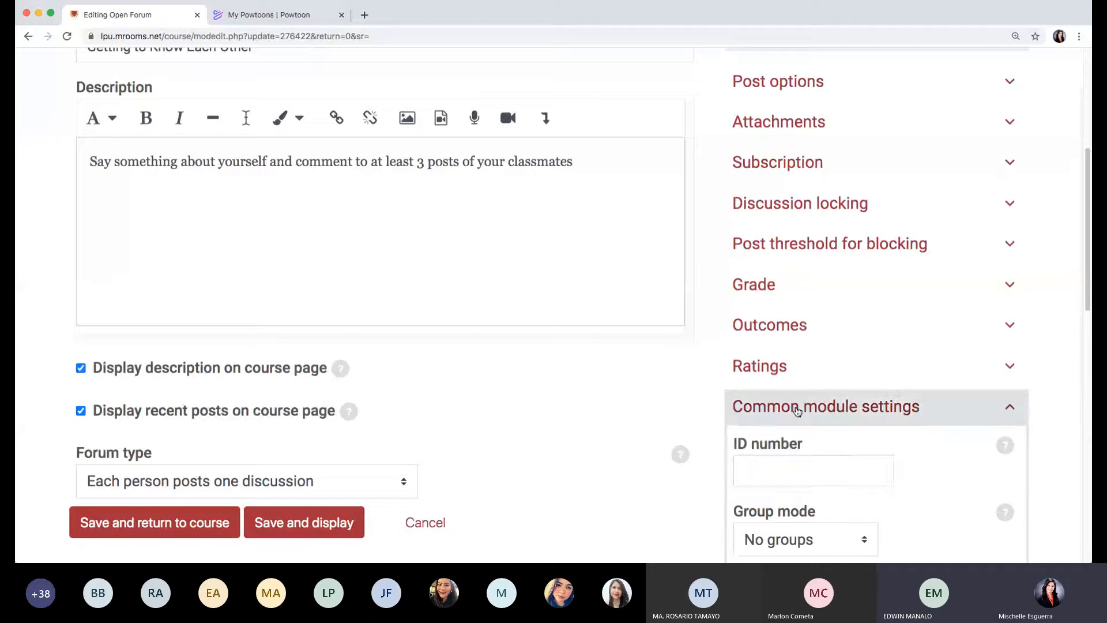
scroll(895, 454, "down", 1)
scroll(888, 492, "down", 2)
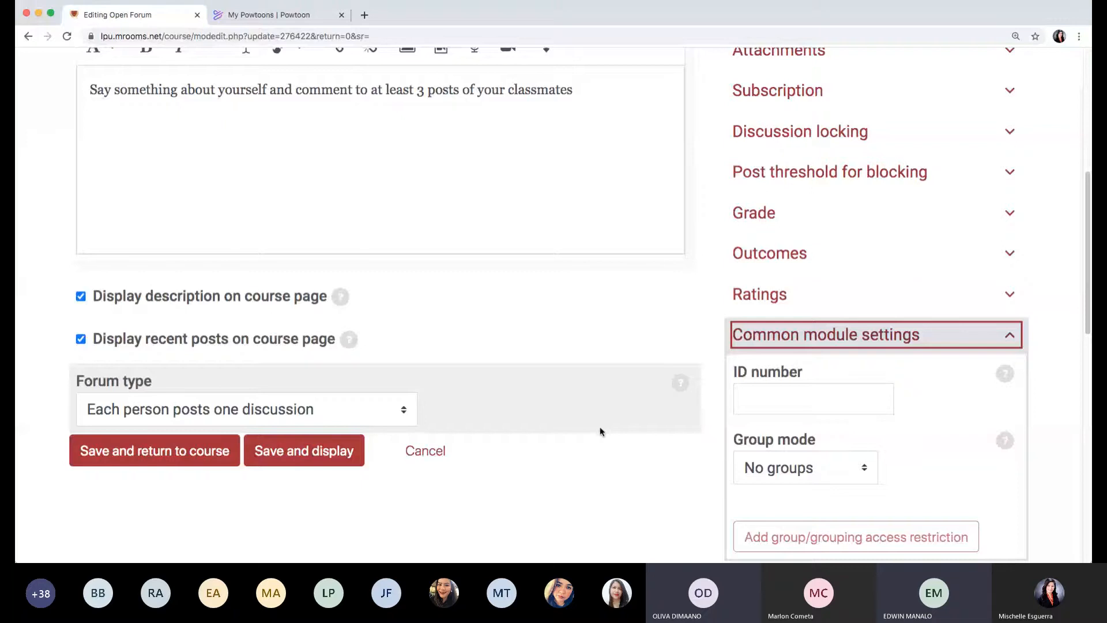
Review the forum's maximum attachment size and the choices for the maximum number of attachments.
scroll(600, 432, "up", 4)
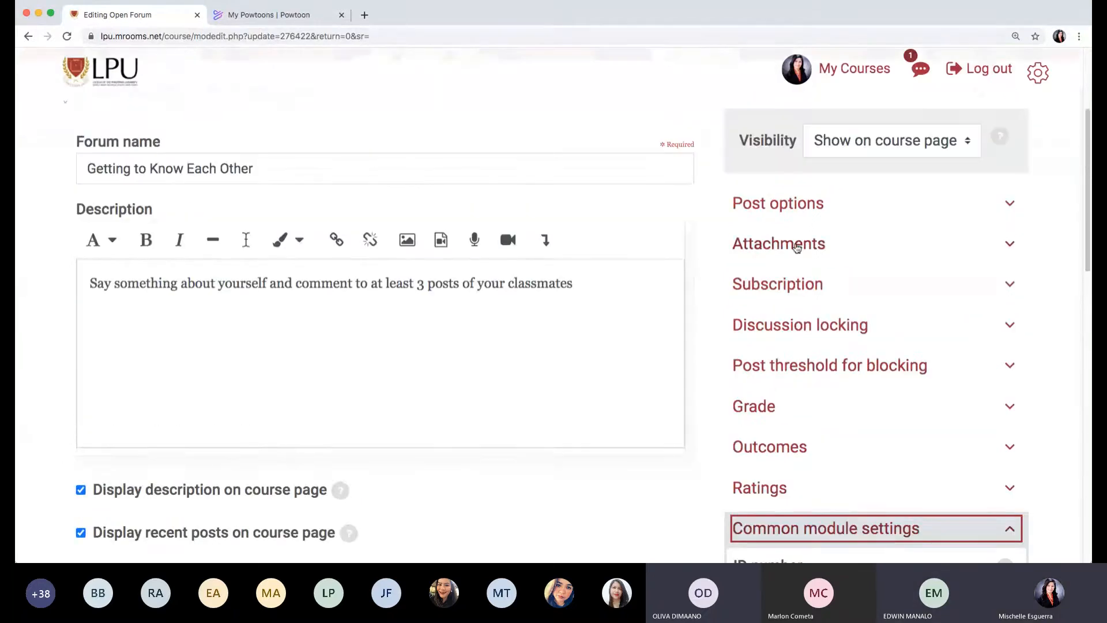
left_click(796, 248)
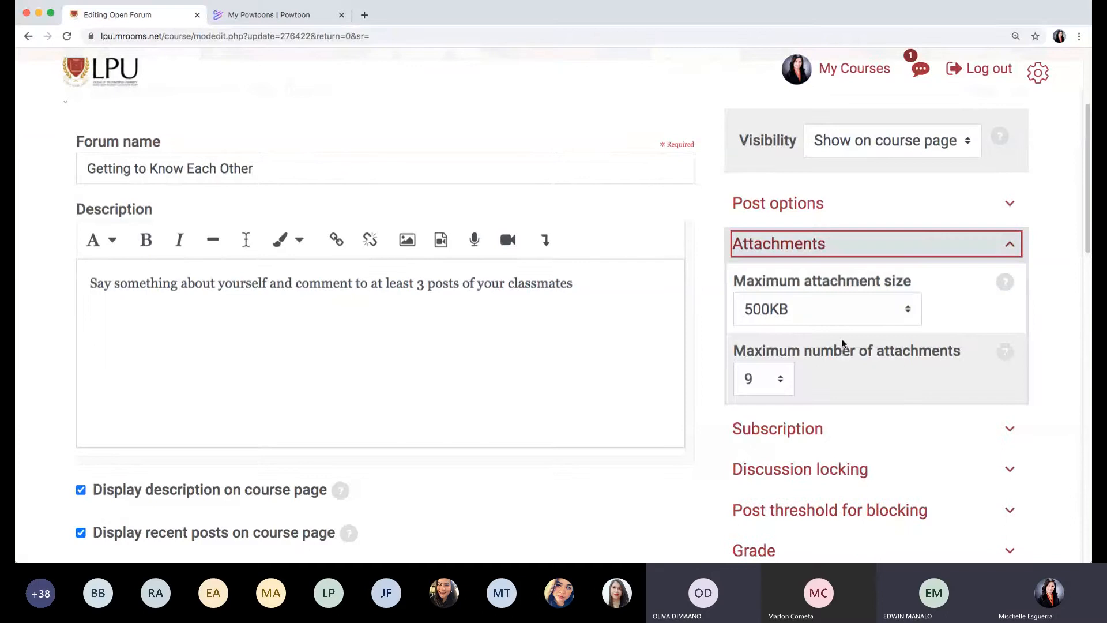
scroll(847, 328, "down", 1)
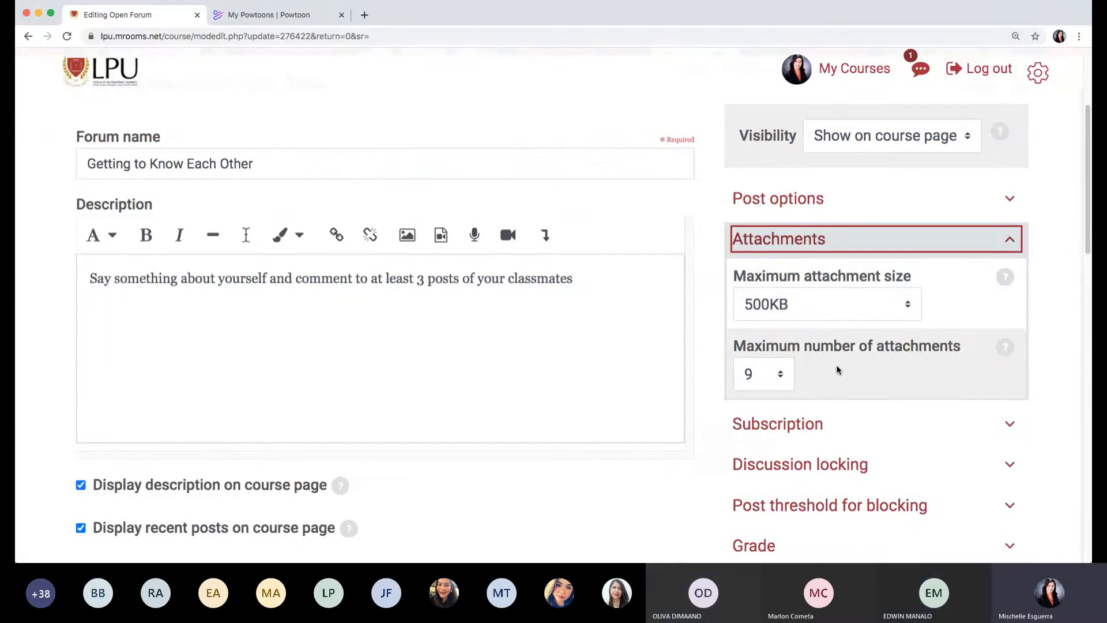
left_click(782, 380)
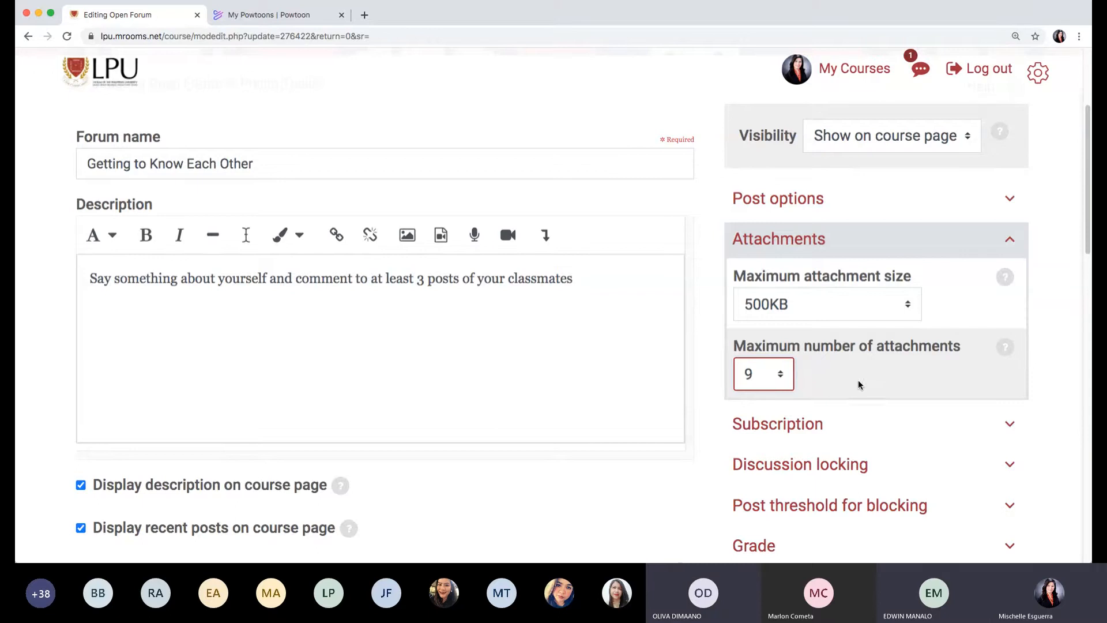
scroll(859, 382, "down", 6)
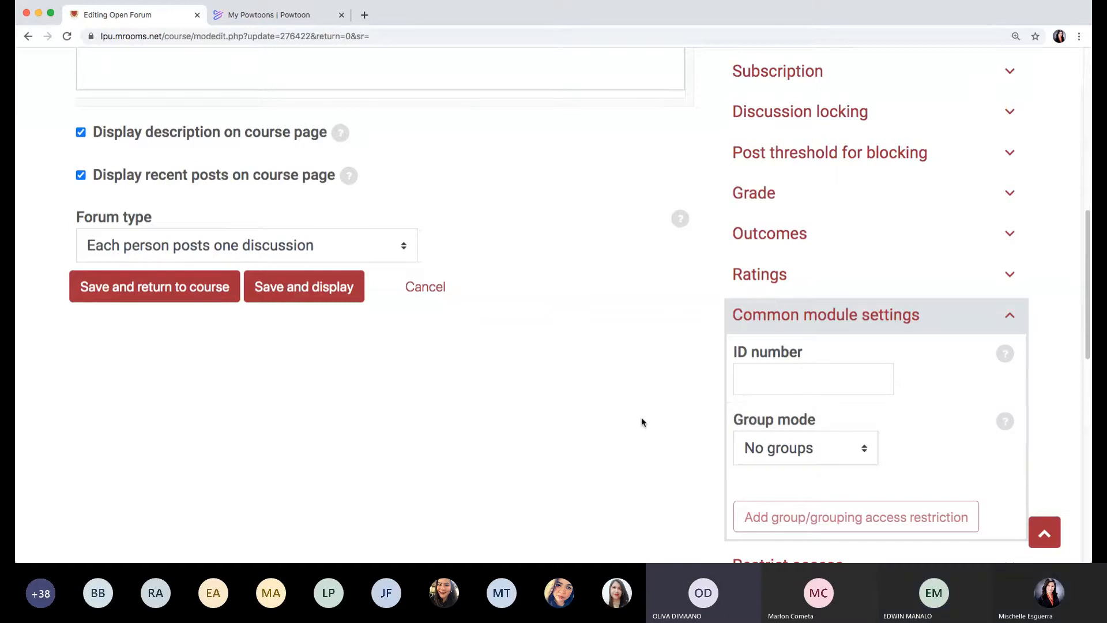
scroll(641, 421, "up", 3)
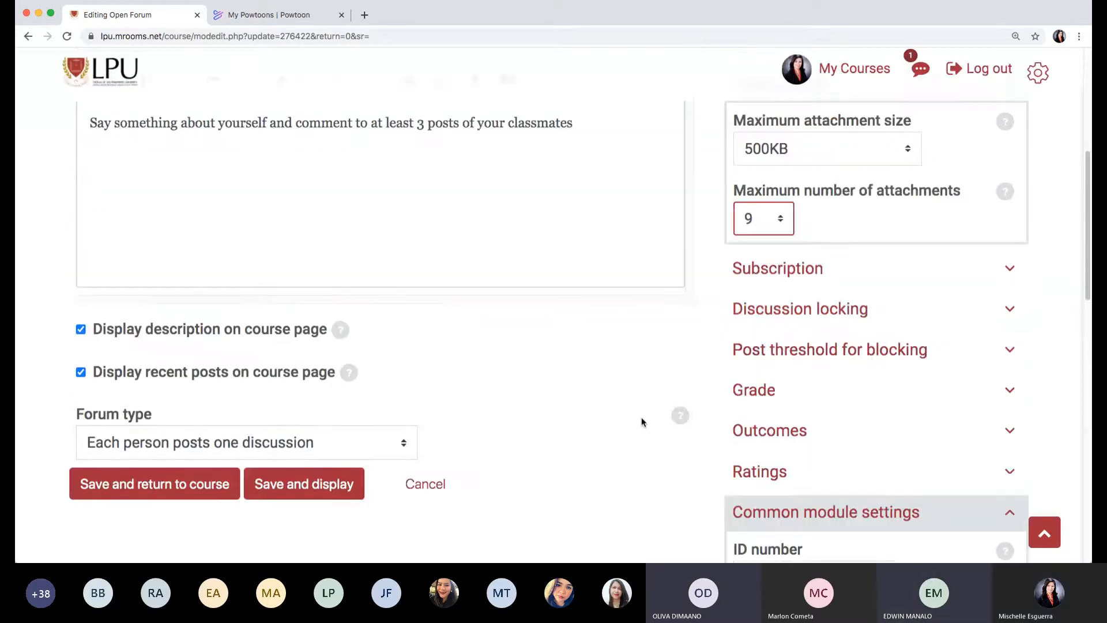
Check the forum's option for locking discussions after a period of inactivity, then cancel editing the forum.
left_click(821, 315)
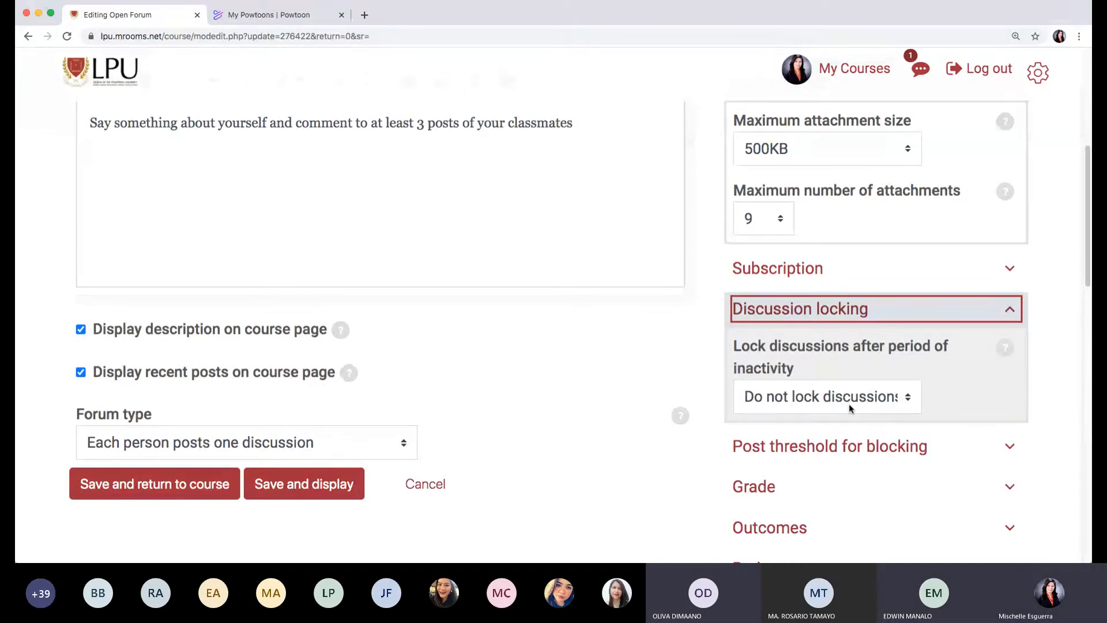
scroll(568, 358, "up", 6)
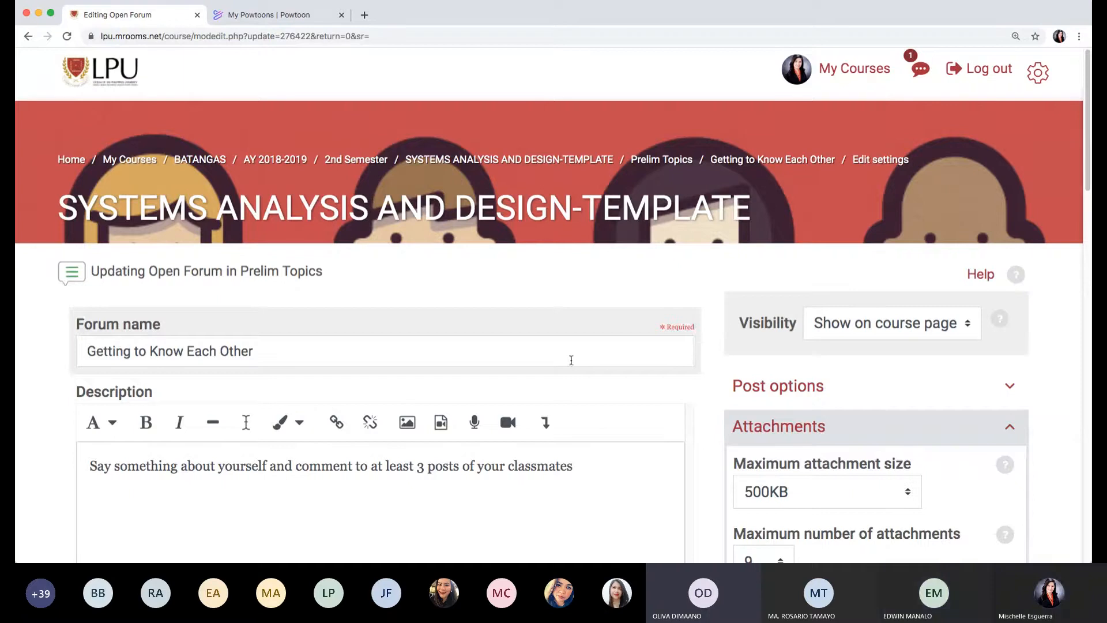
scroll(571, 360, "down", 1)
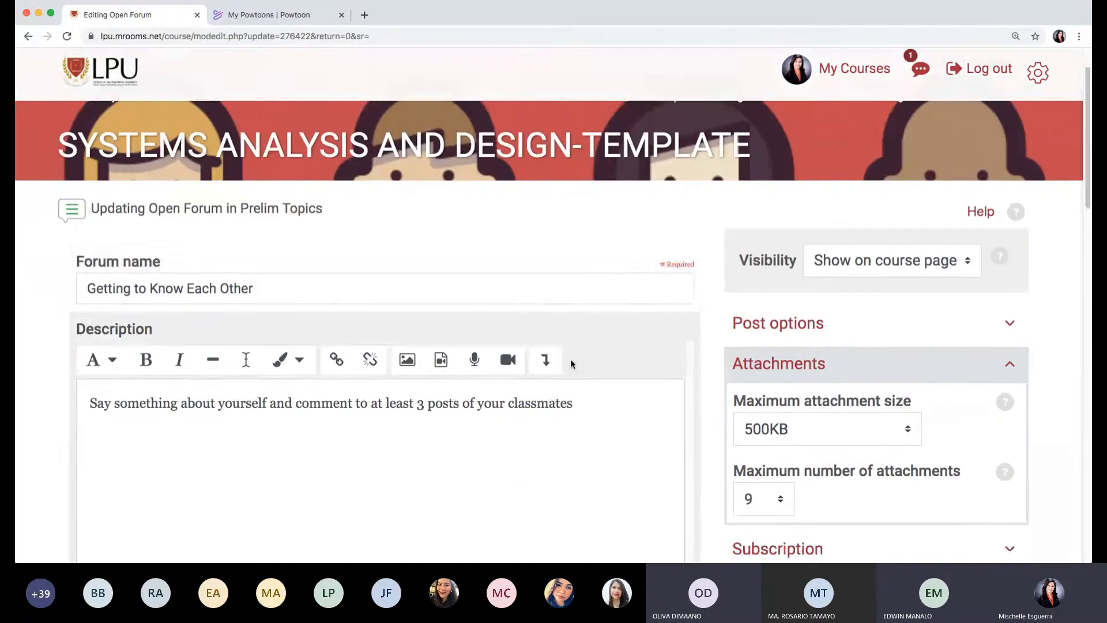
scroll(570, 359, "down", 7)
left_click(474, 356)
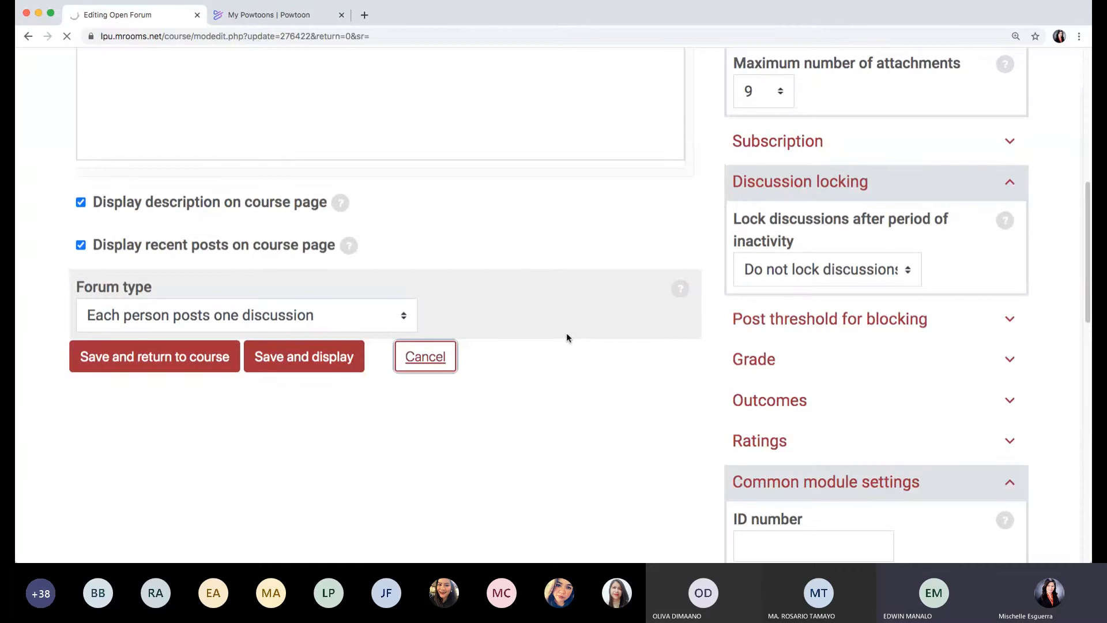
Start adding a new Open Forum activity at the end of the Prelim Topics section.
scroll(617, 333, "down", 6)
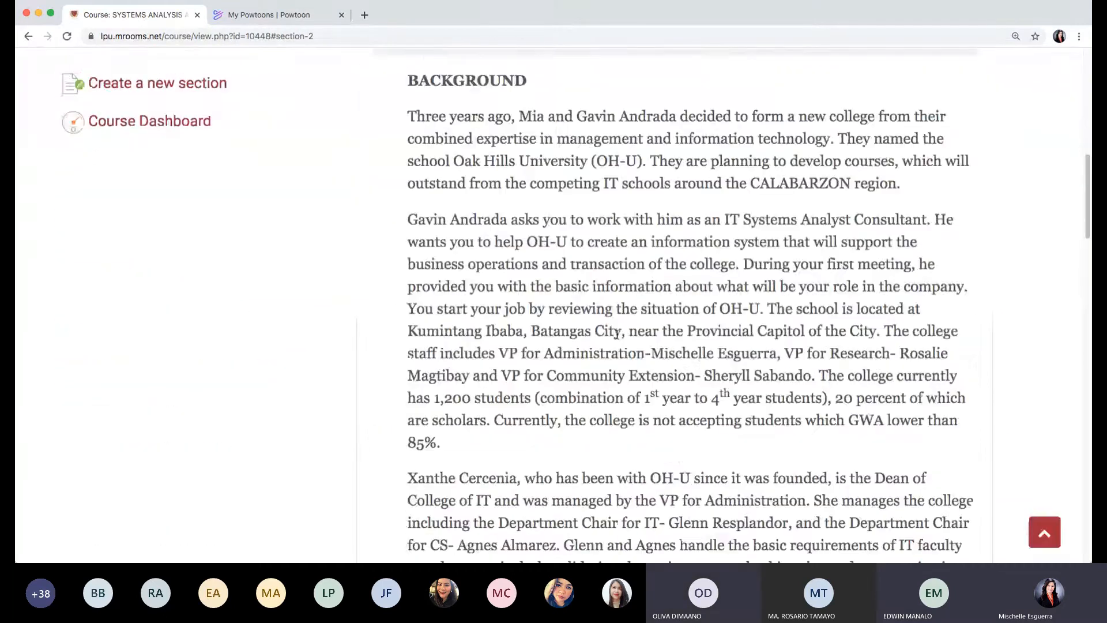
scroll(617, 334, "down", 15)
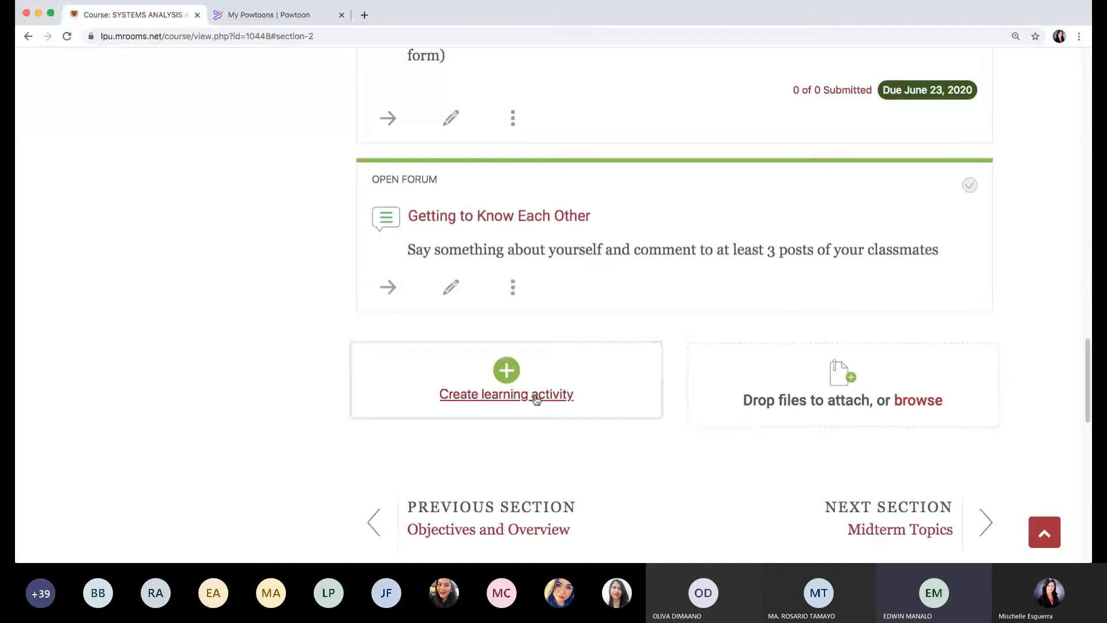
left_click(536, 395)
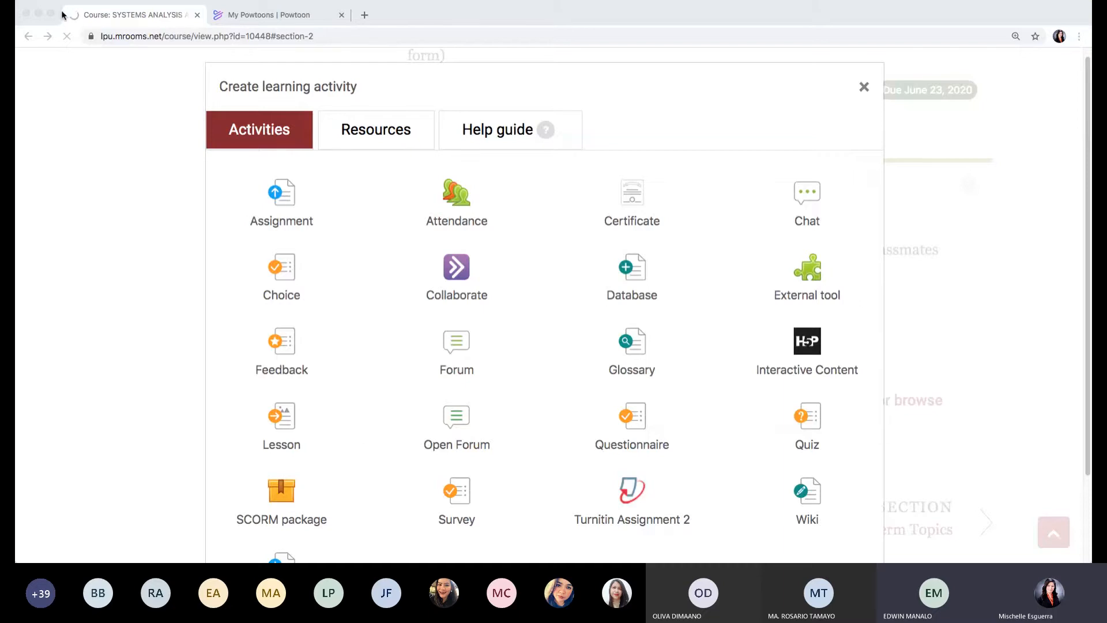
left_click(542, 224)
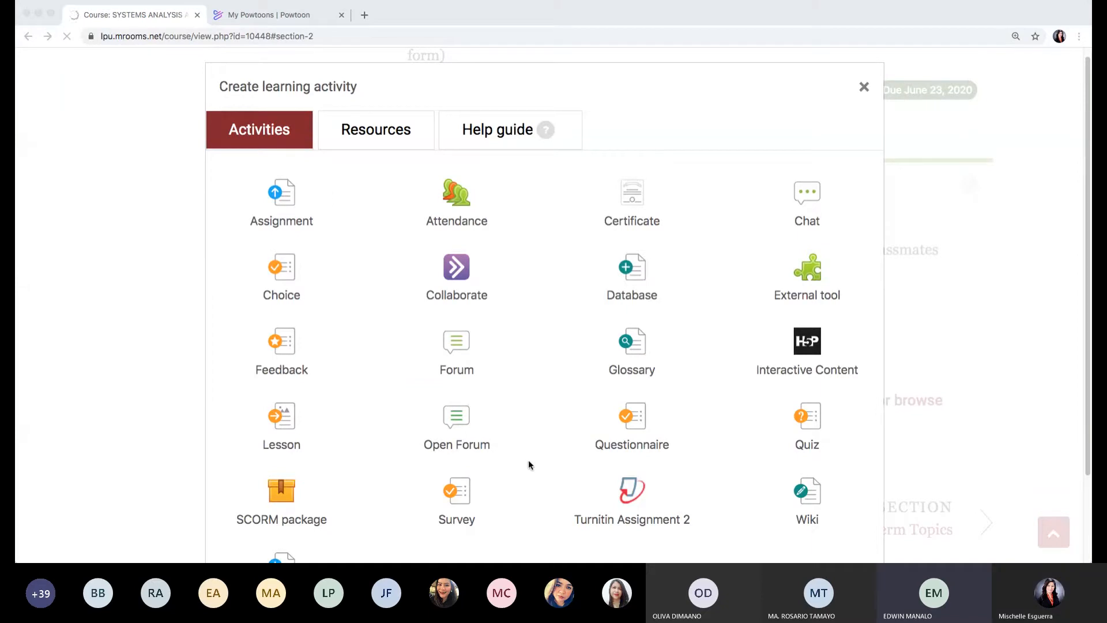
scroll(528, 459, "down", 1)
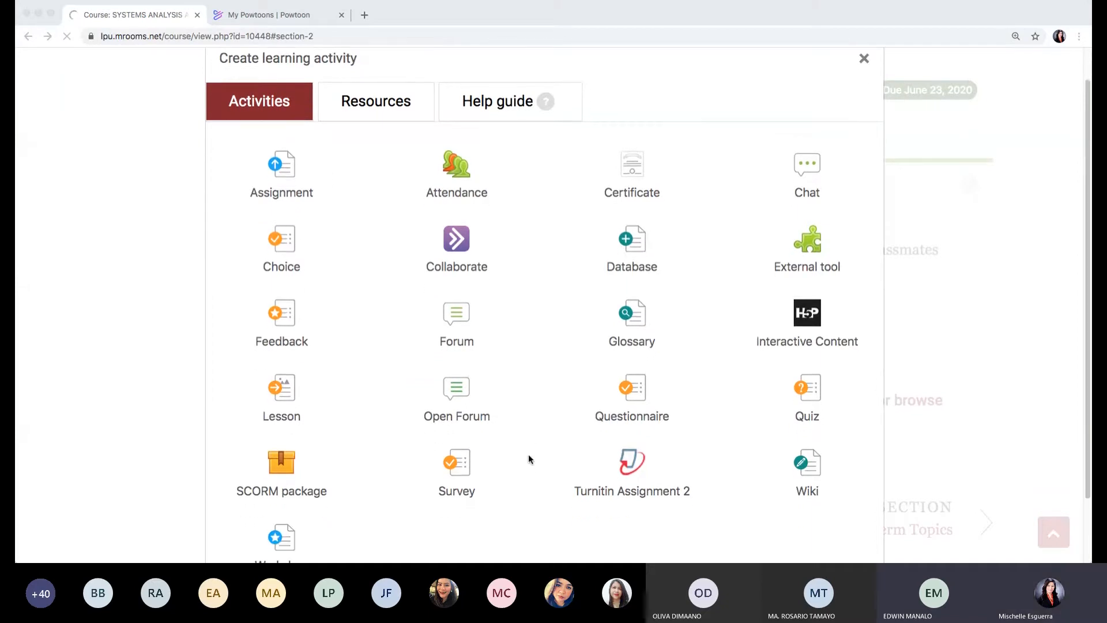
left_click(457, 396)
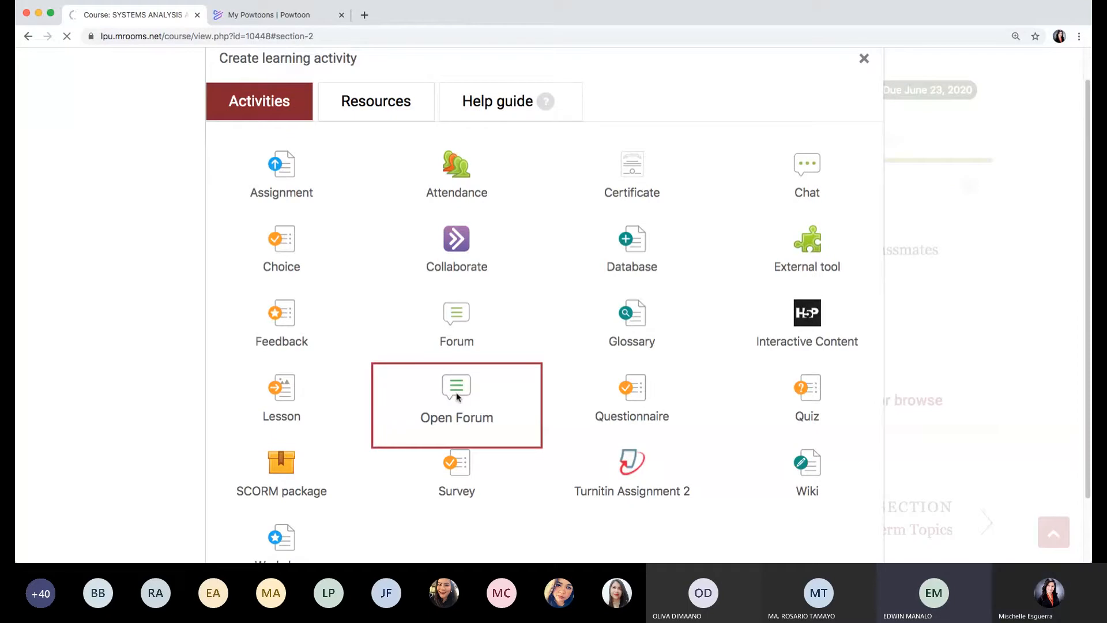
left_click(457, 396)
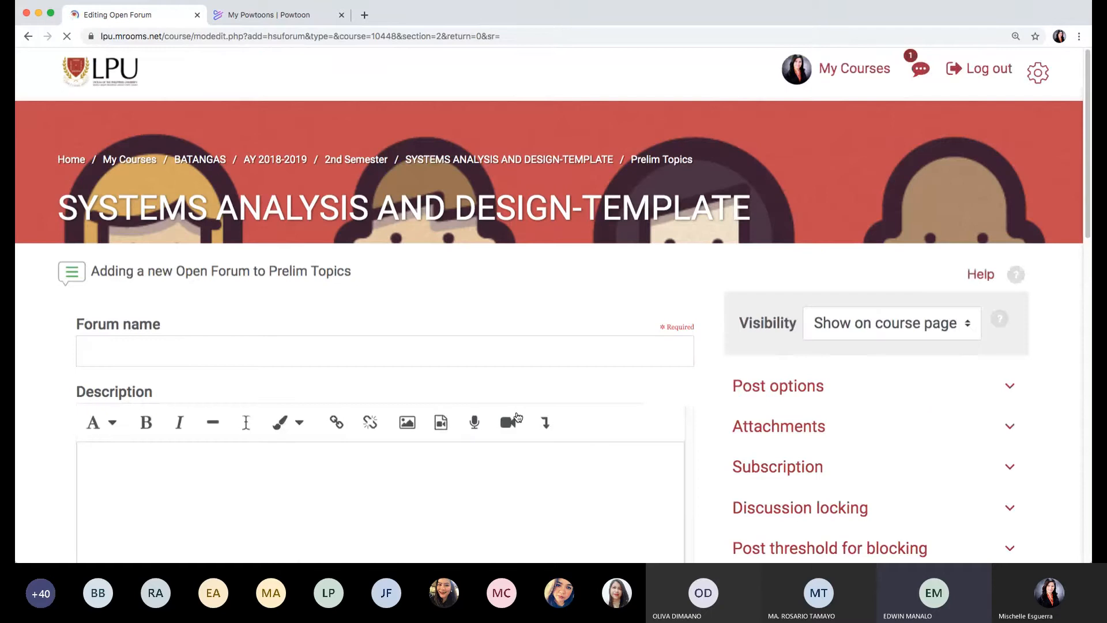
Set the new forum to display its description on the course page and its forum type to "Each person posts one discussion".
left_click(402, 316)
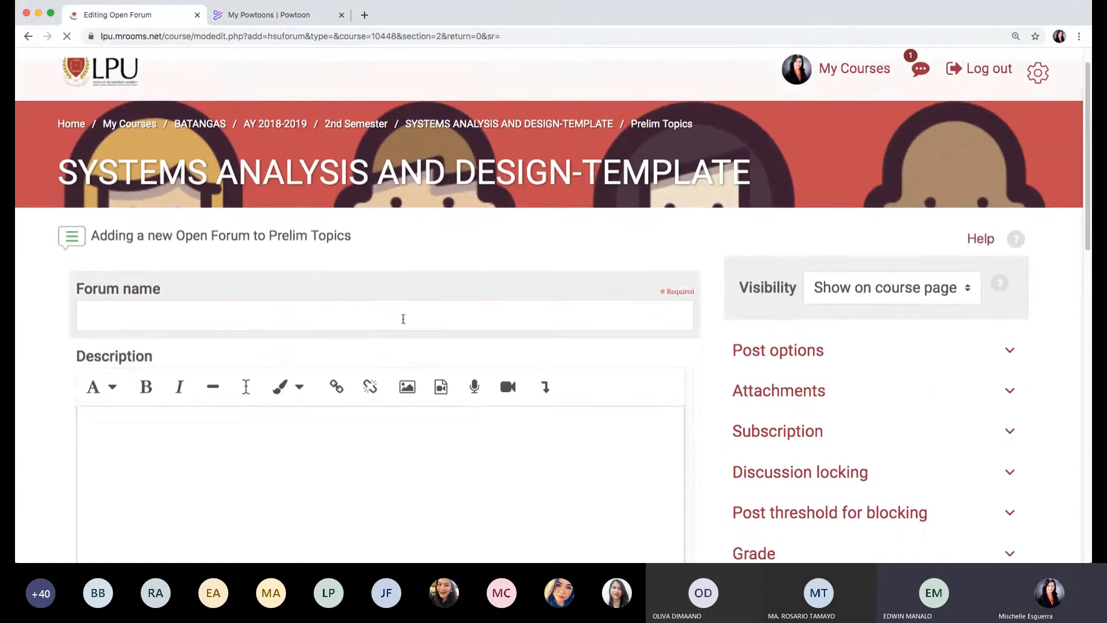
left_click(402, 316)
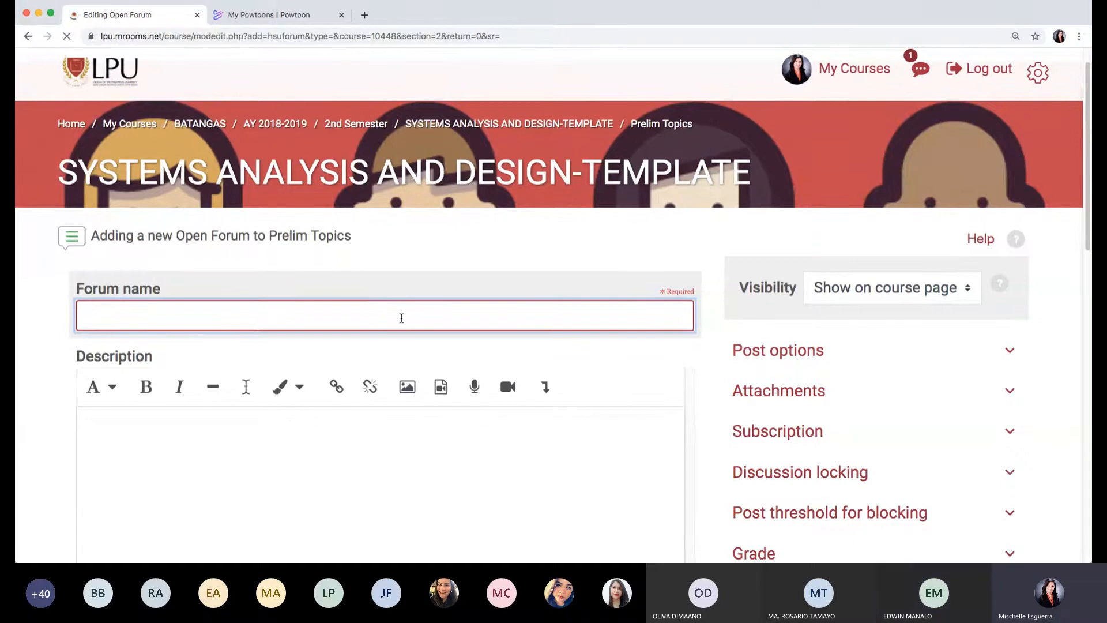
left_click(396, 467)
scroll(395, 468, "down", 5)
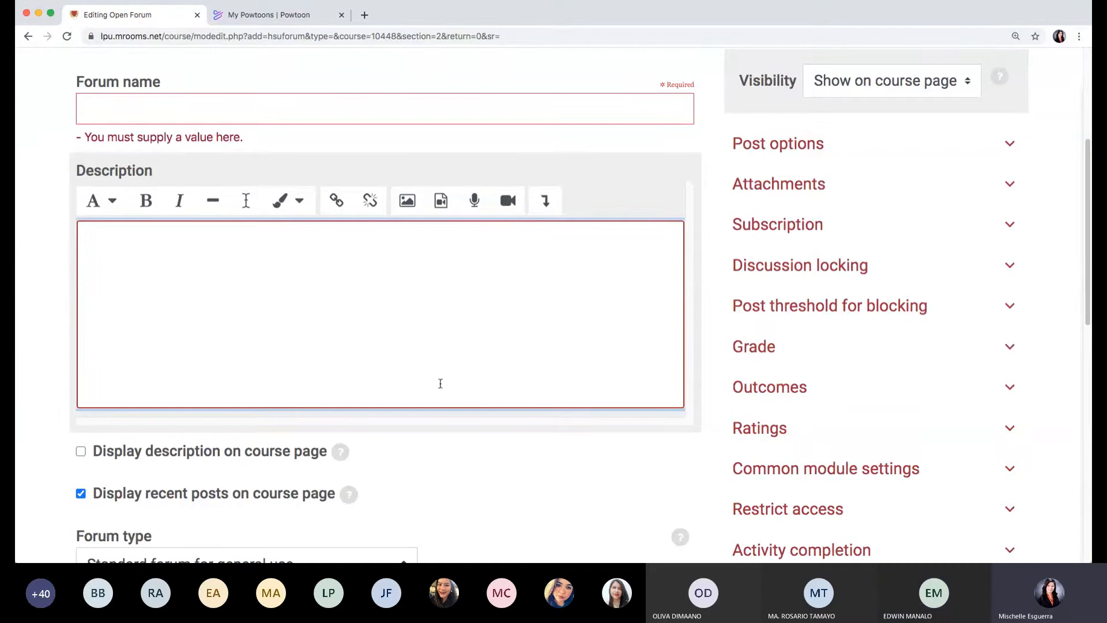
scroll(409, 386, "down", 2)
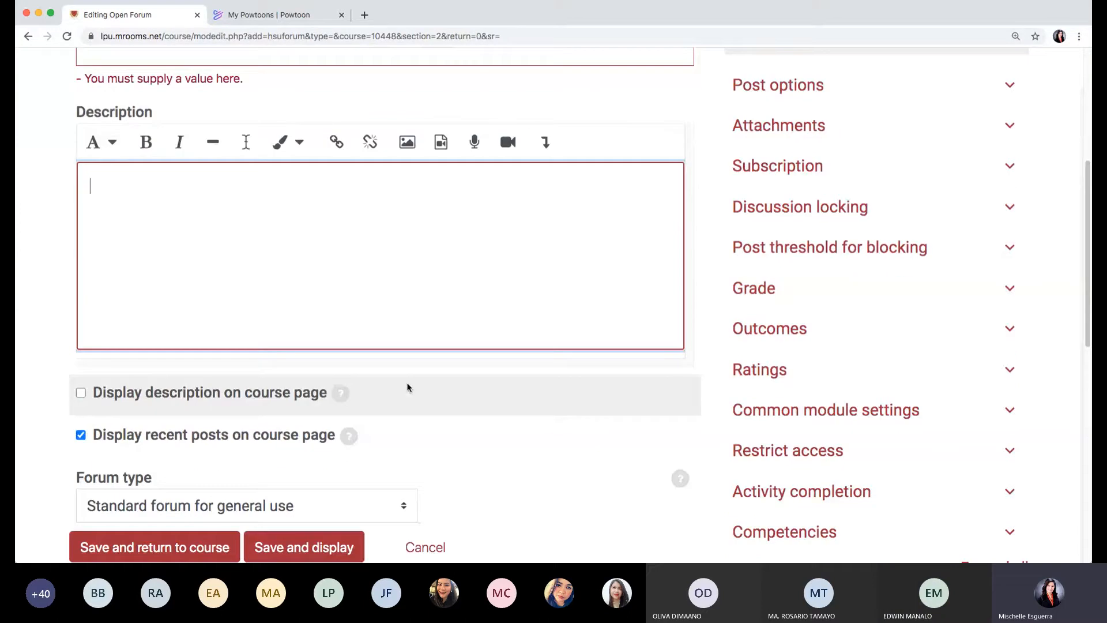
left_click(82, 394)
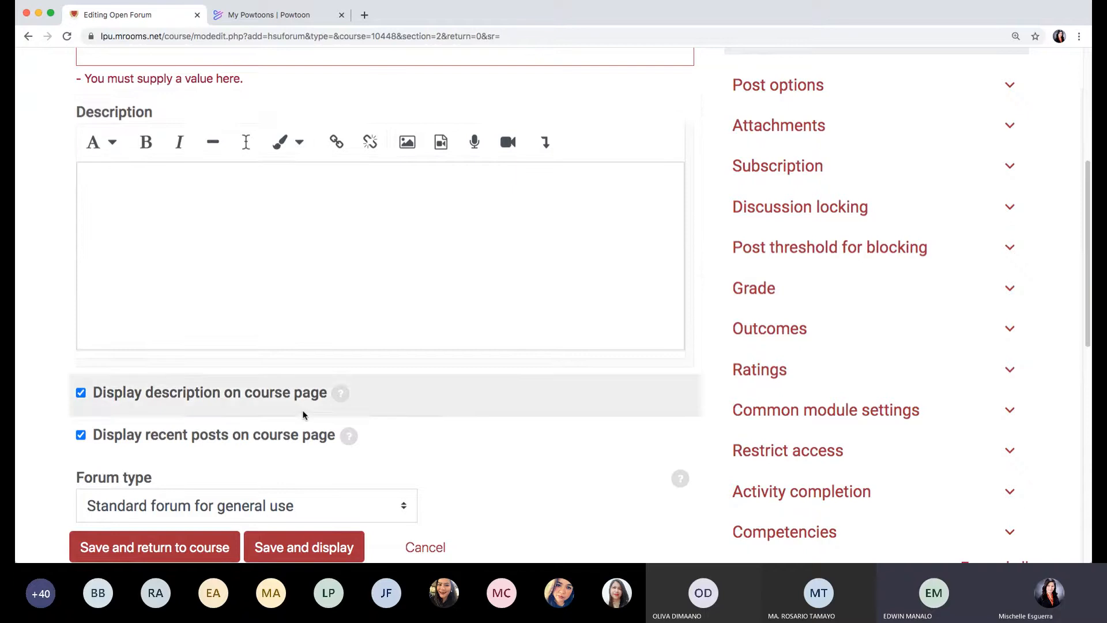
scroll(303, 421, "down", 1)
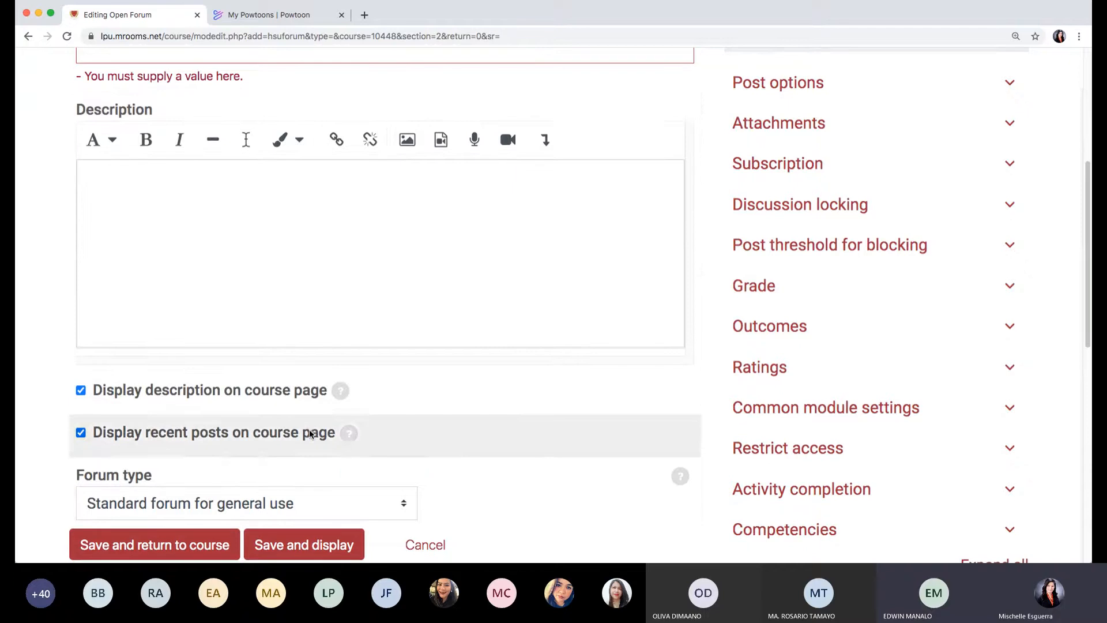
left_click(294, 499)
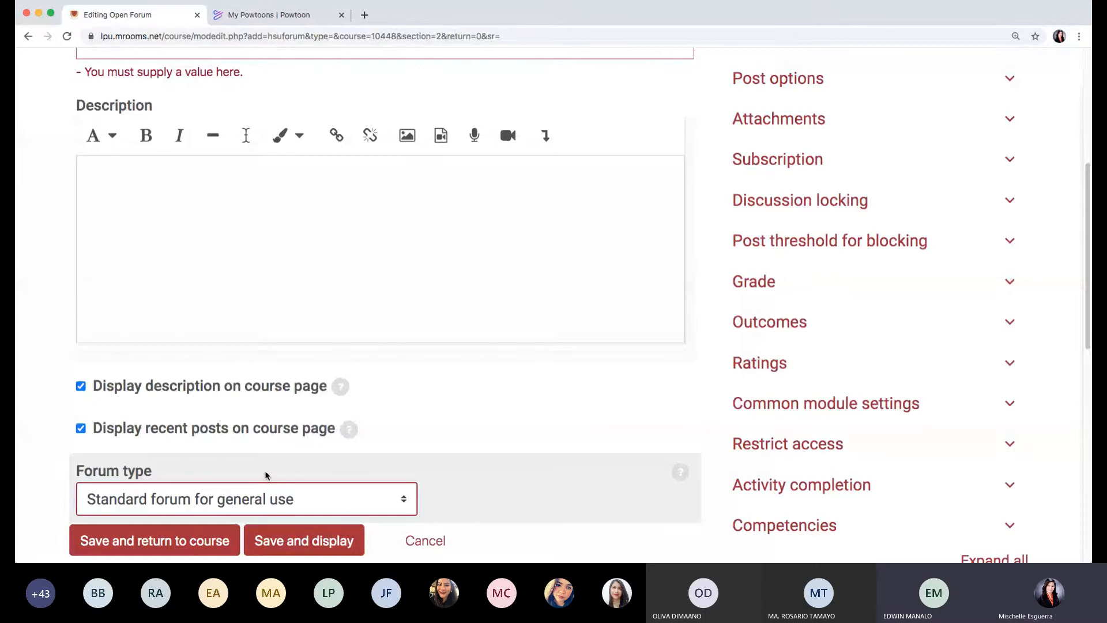
left_click(266, 452)
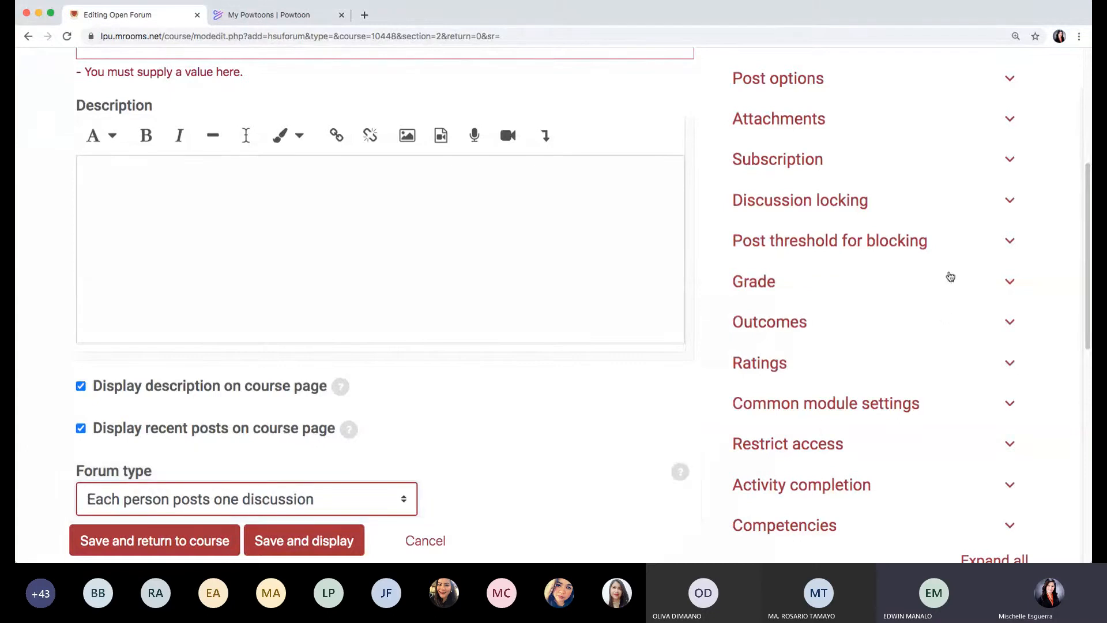
Review the new forum's attachment, discussion locking and common module settings, then cancel adding the forum.
scroll(950, 276, "up", 2)
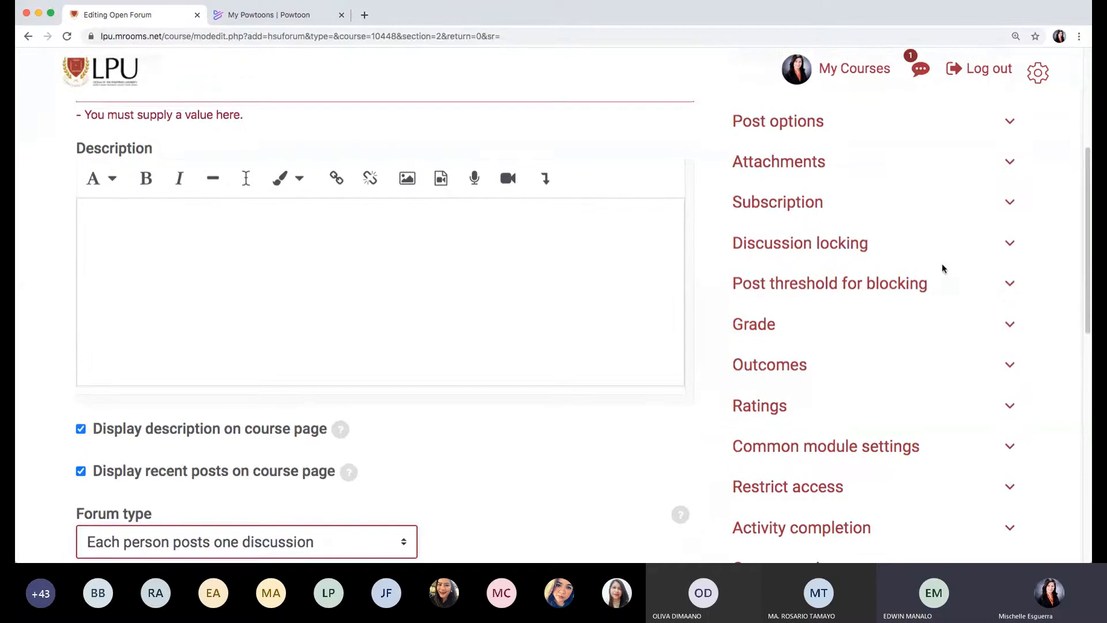
scroll(942, 269, "up", 1)
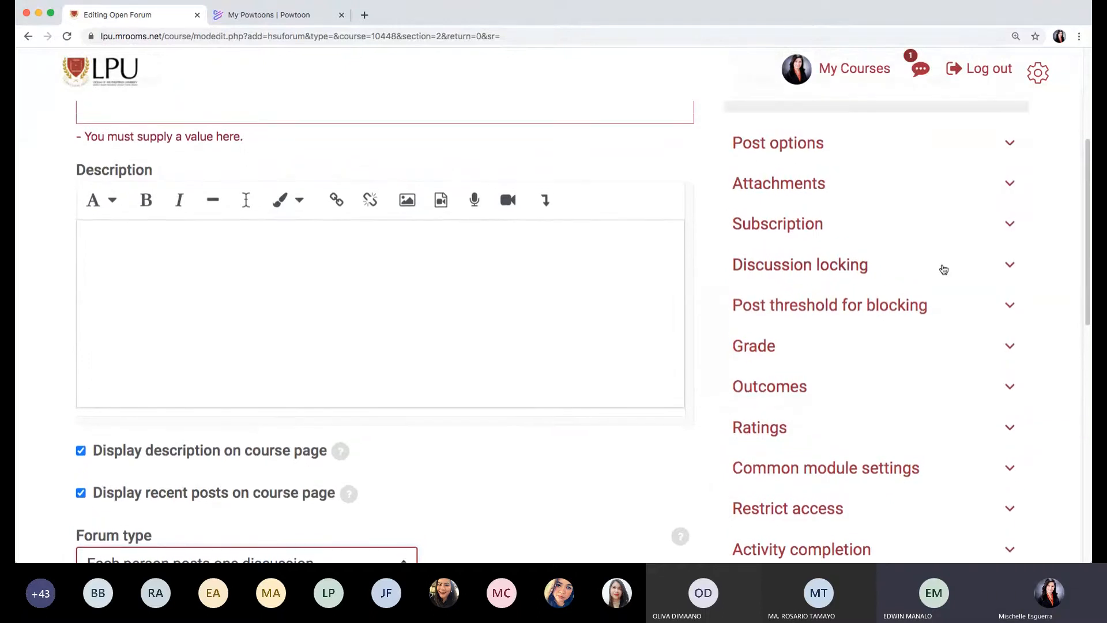
left_click(777, 190)
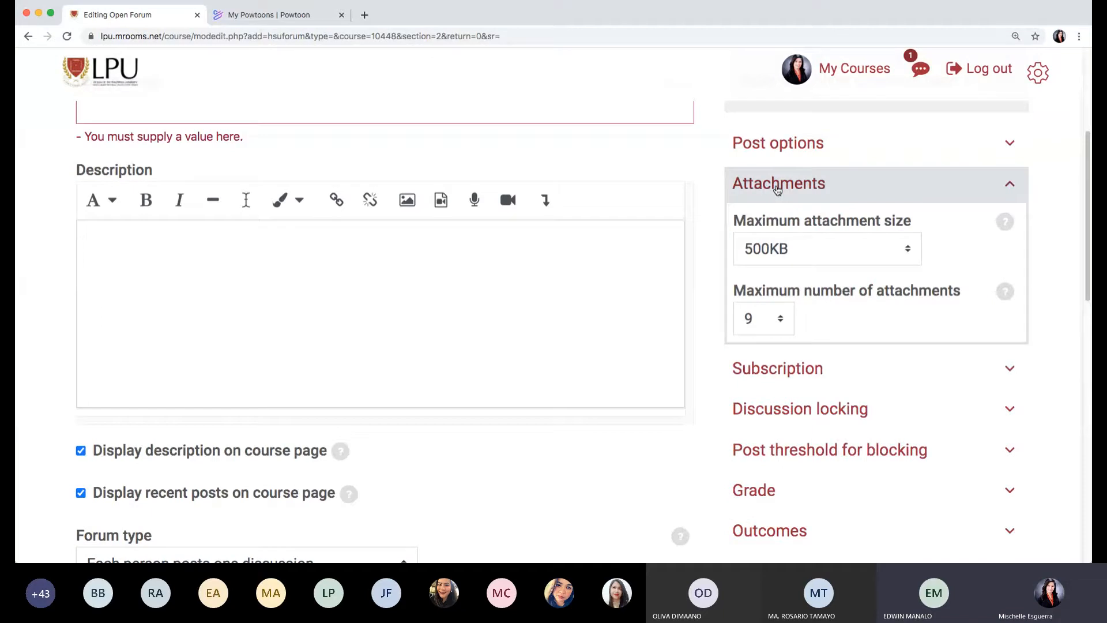
left_click(778, 190)
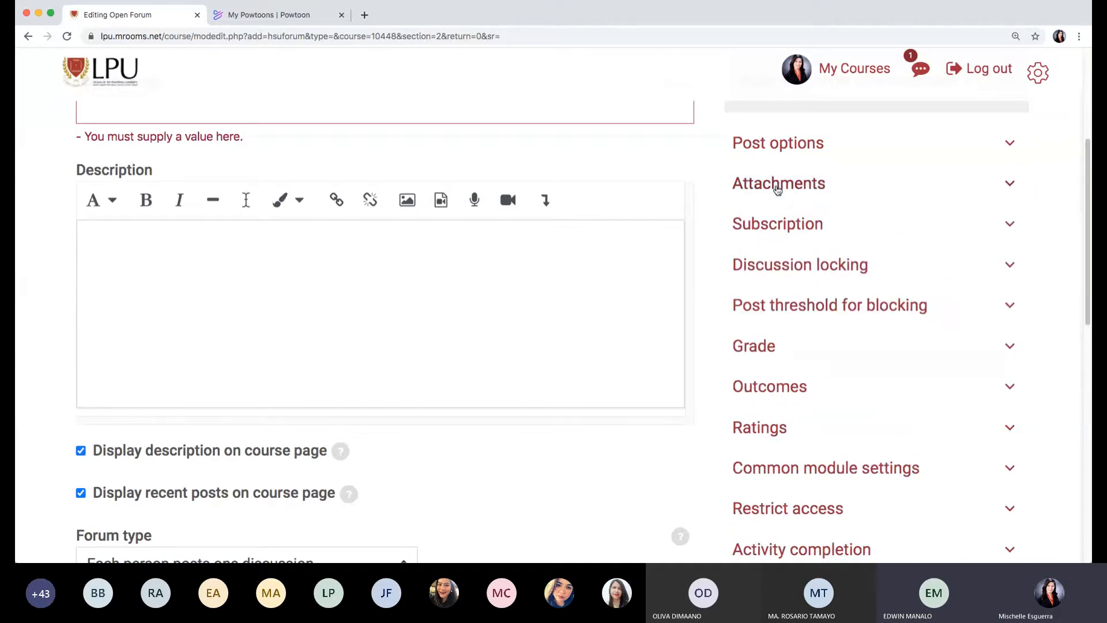
left_click(779, 276)
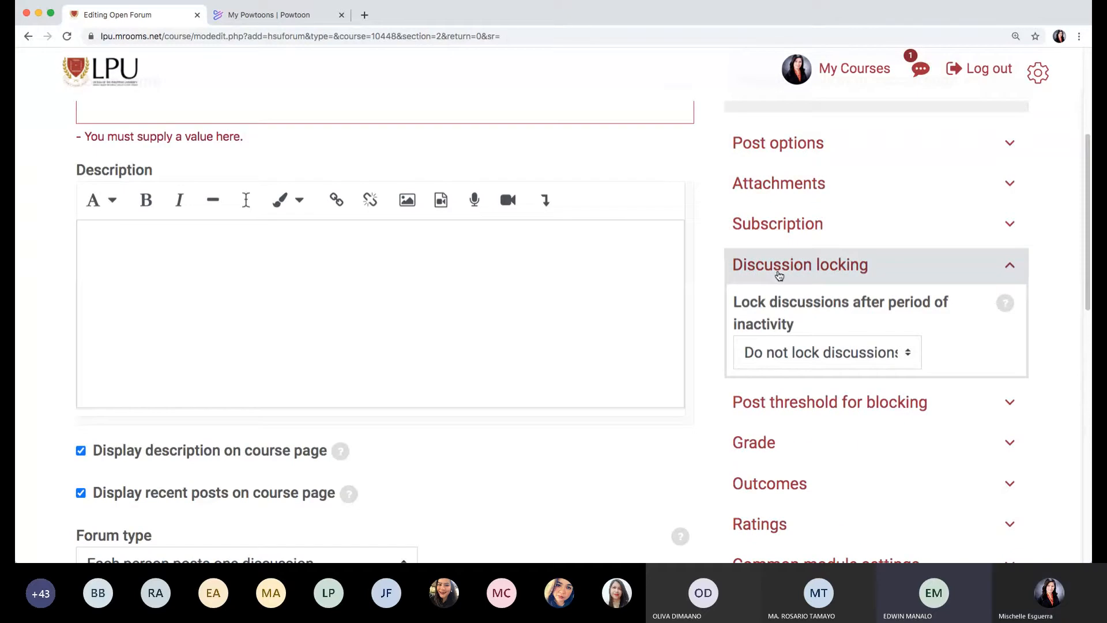
left_click(779, 271)
scroll(798, 372, "down", 1)
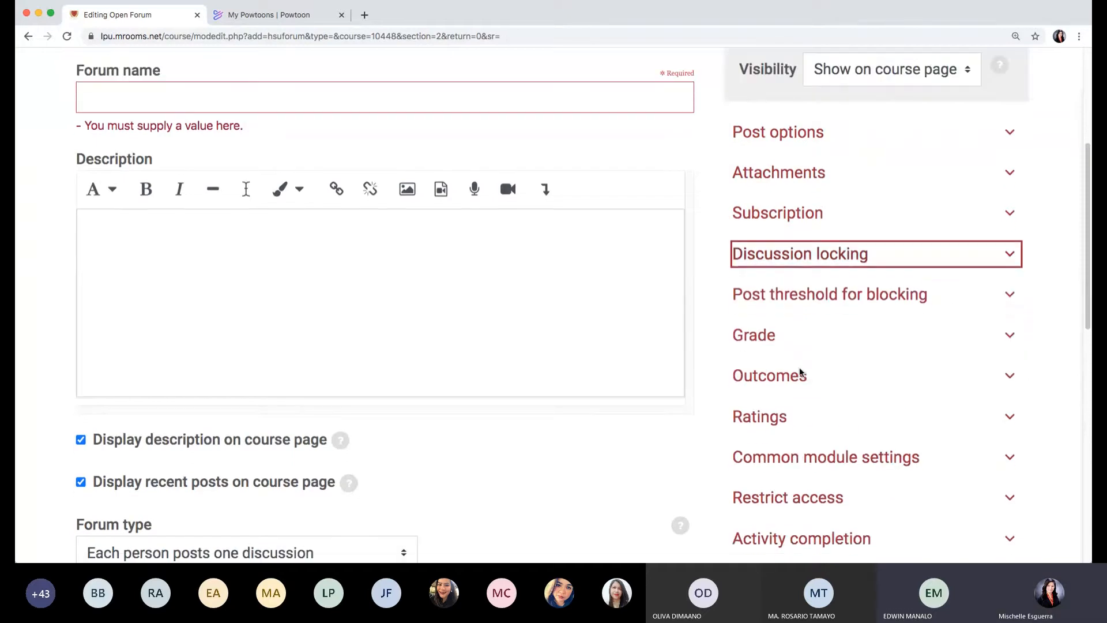
left_click(821, 462)
scroll(821, 464, "down", 1)
scroll(821, 463, "down", 1)
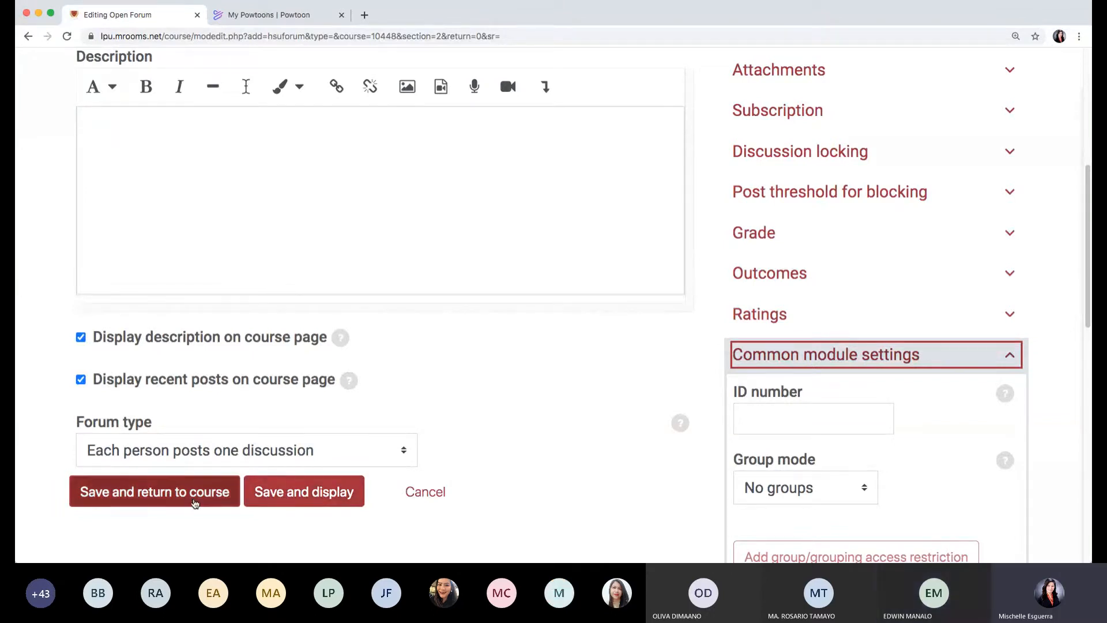
left_click(425, 491)
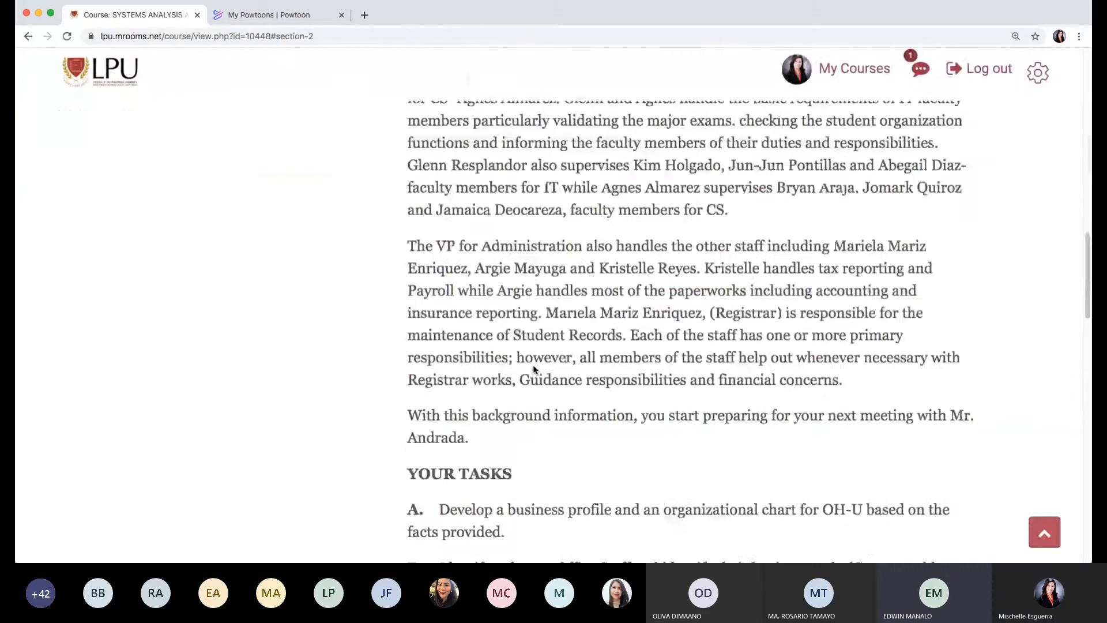
Move the "Getting to Know Each Other" forum above the Activity # 1 assignment in Prelim Topics.
scroll(533, 369, "down", 10)
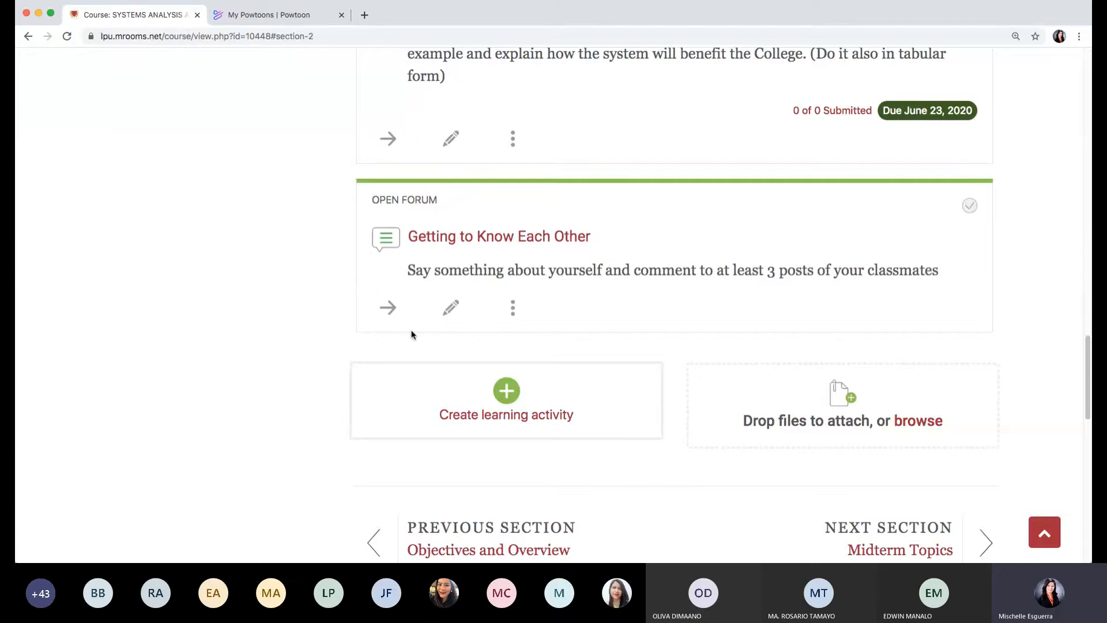
scroll(411, 334, "up", 2)
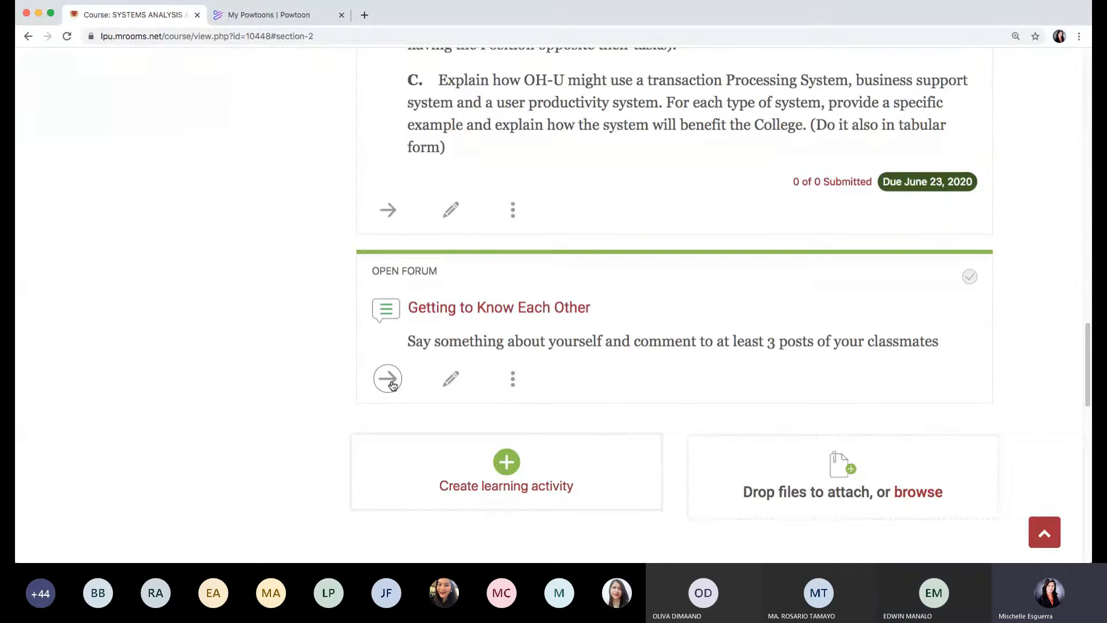
left_click(390, 382)
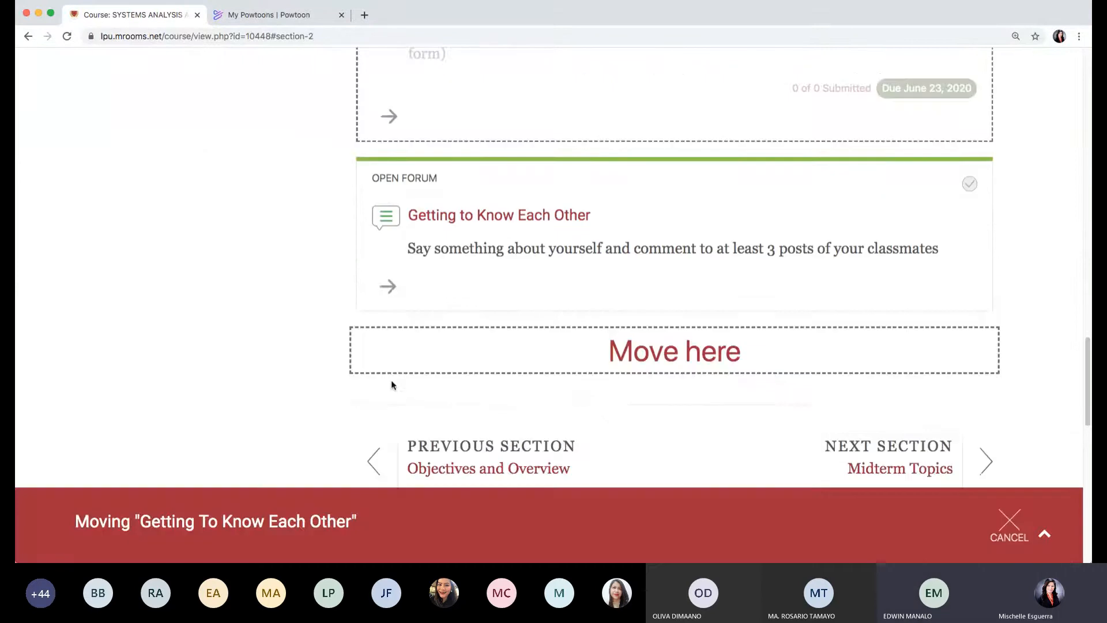
scroll(613, 316, "up", 5)
scroll(615, 318, "up", 8)
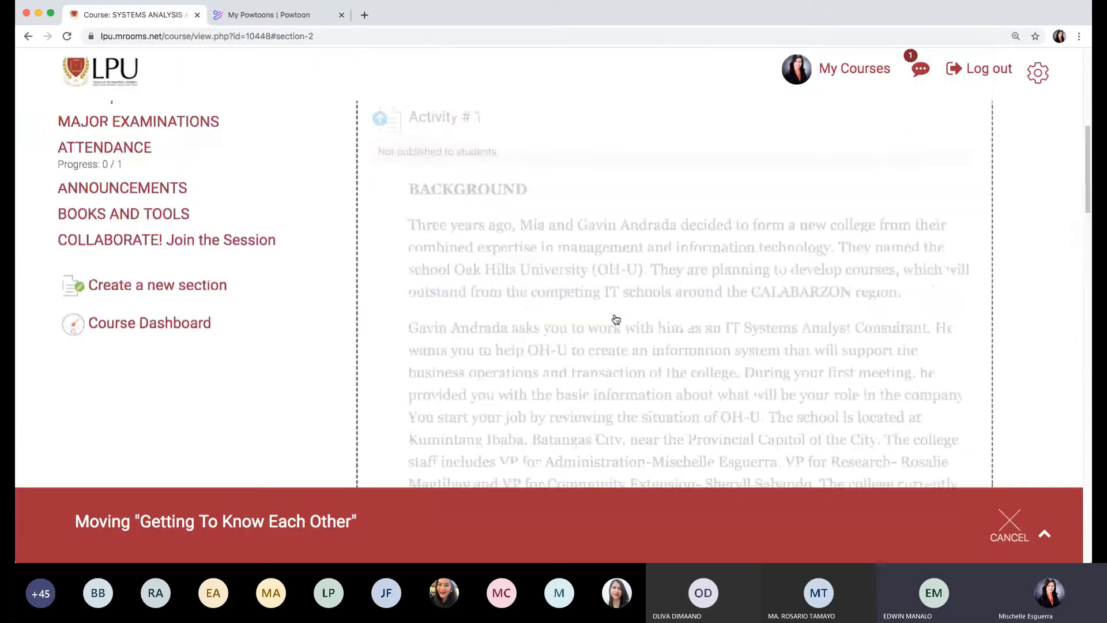
scroll(616, 319, "up", 8)
scroll(616, 319, "down", 9)
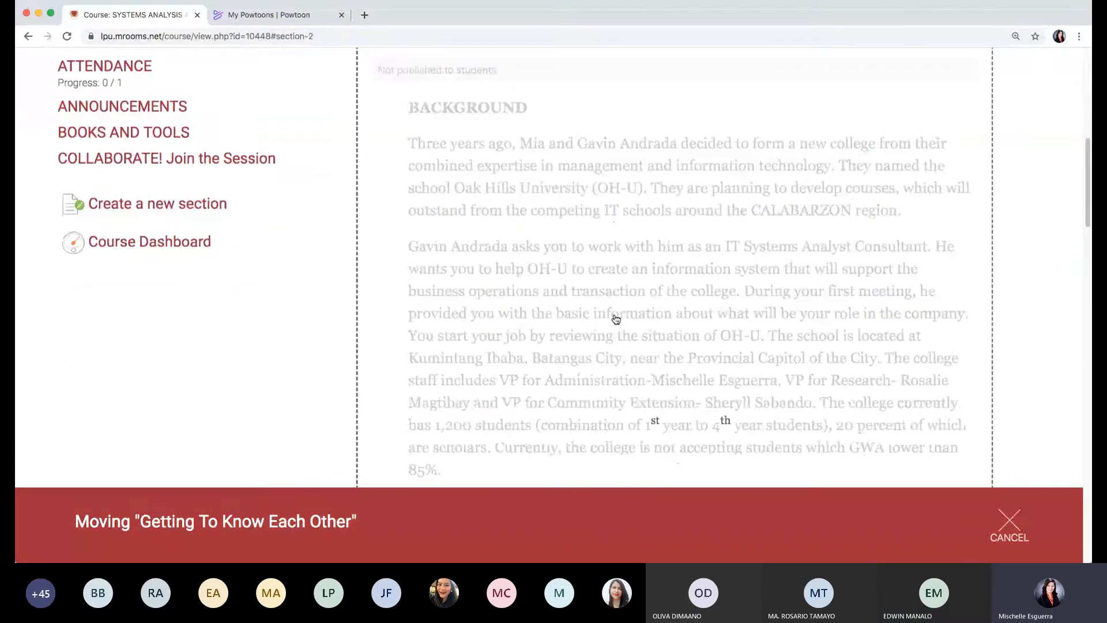
scroll(615, 319, "down", 8)
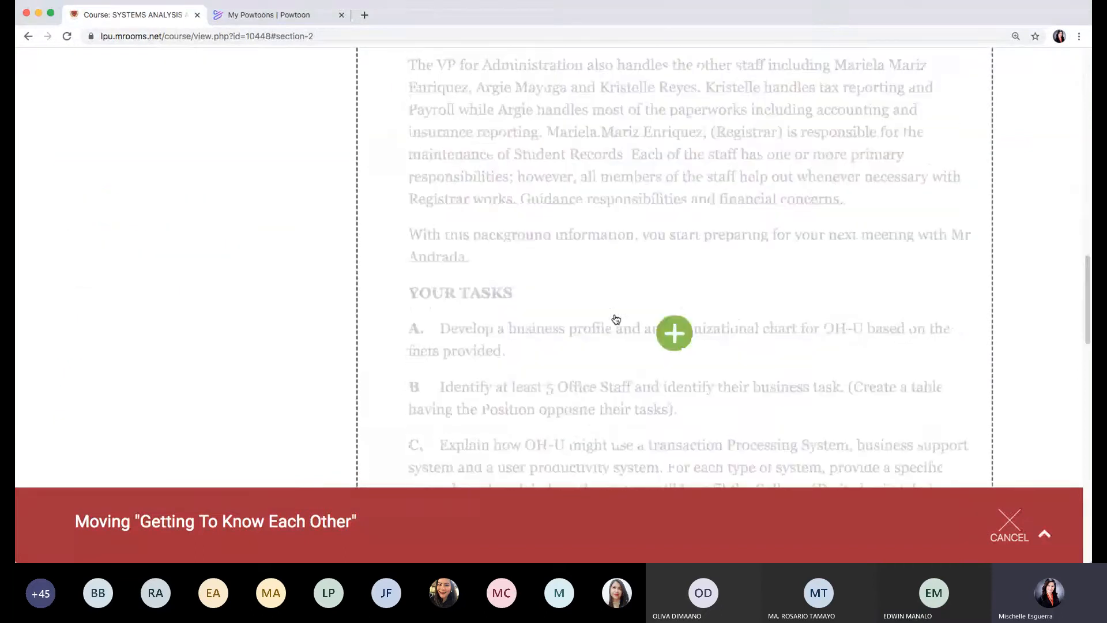
left_click(675, 333)
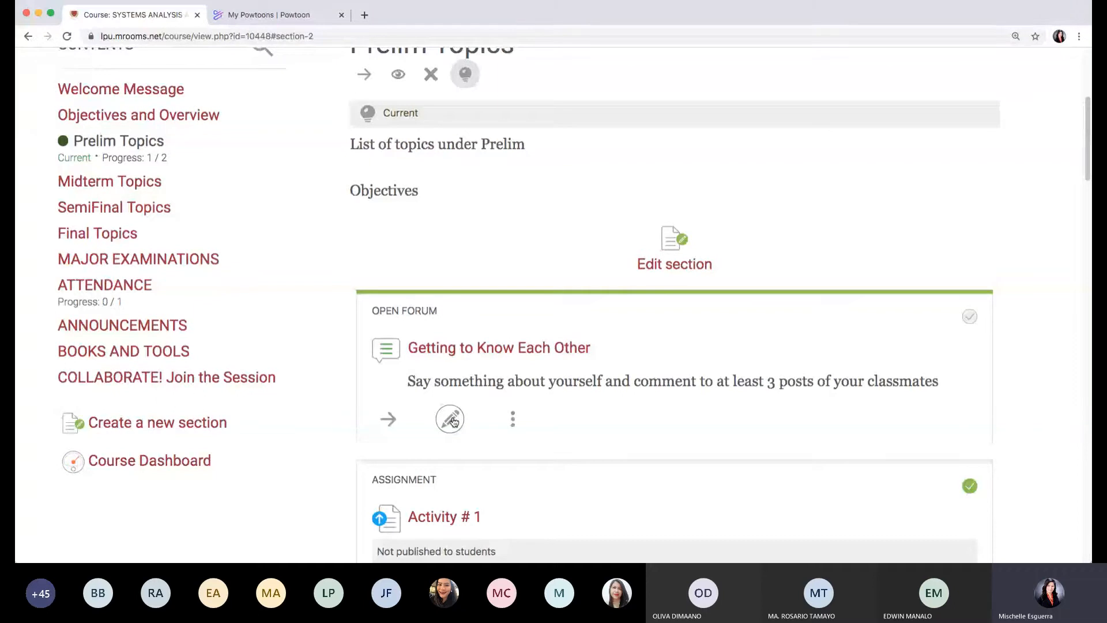
Check the "Getting to Know Each Other" forum's extra actions and edit settings, then save and display the forum.
left_click(512, 420)
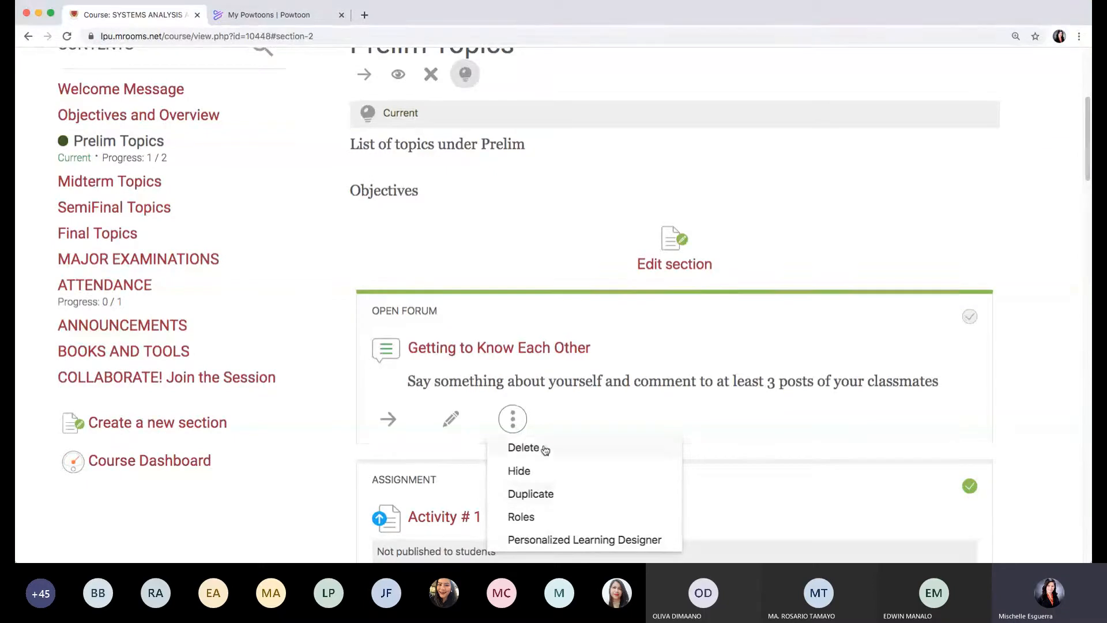
left_click(983, 342)
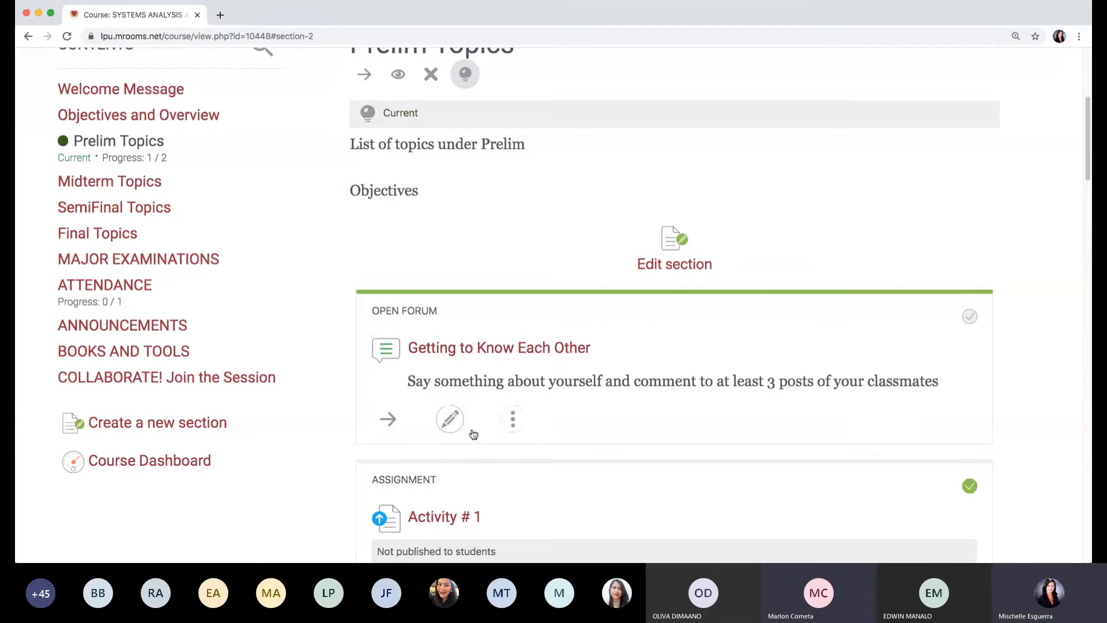
left_click(448, 422)
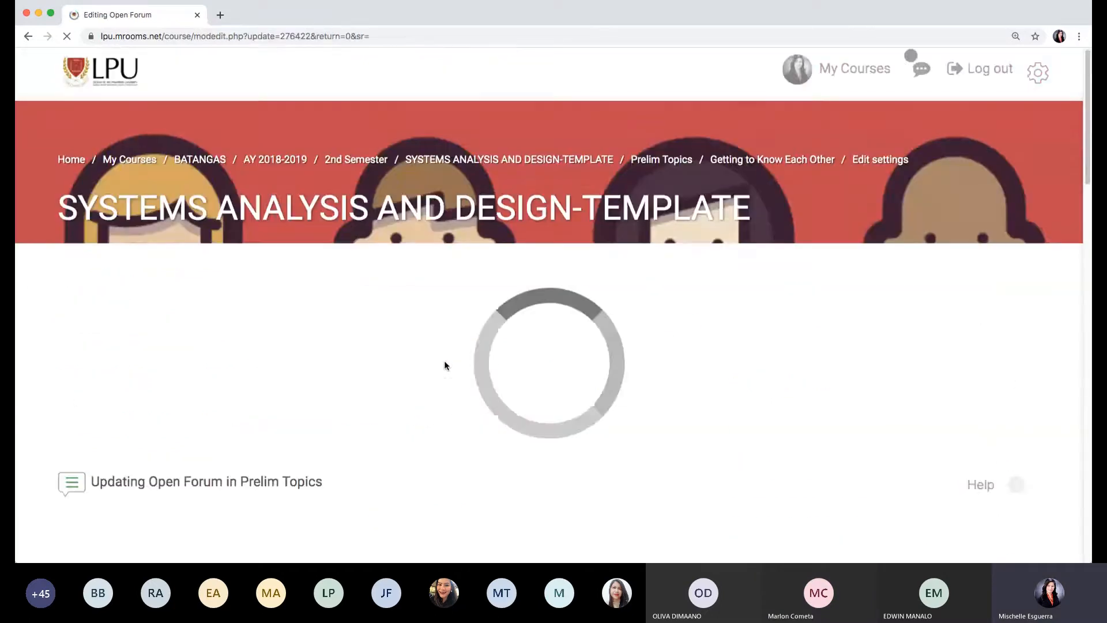
scroll(444, 365, "down", 10)
scroll(445, 365, "up", 7)
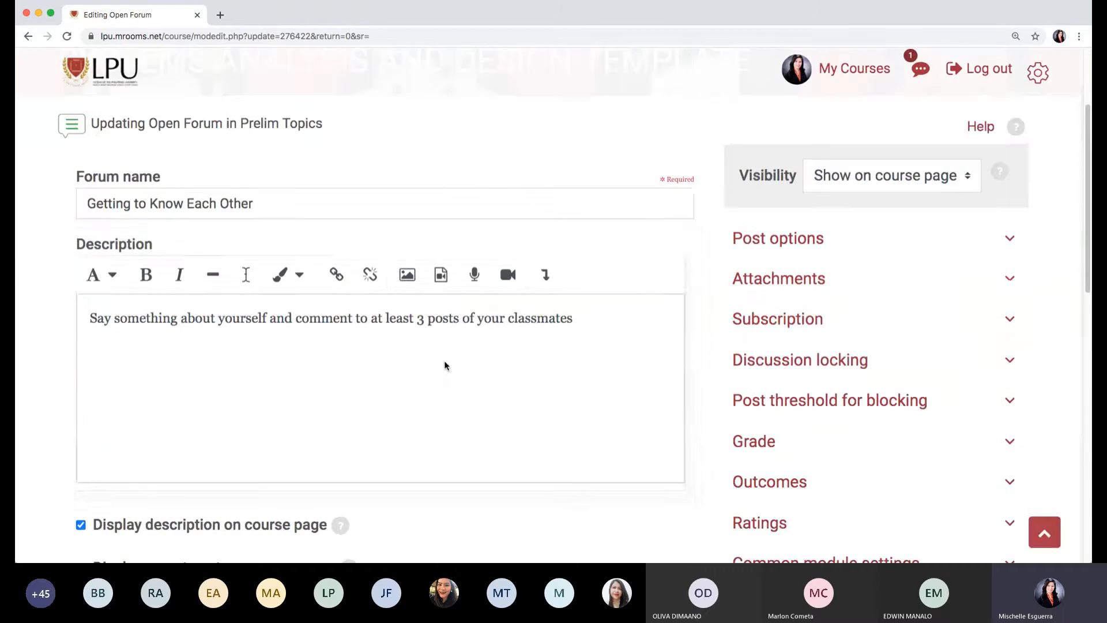
scroll(528, 376, "down", 1)
scroll(547, 388, "down", 2)
scroll(547, 388, "down", 2)
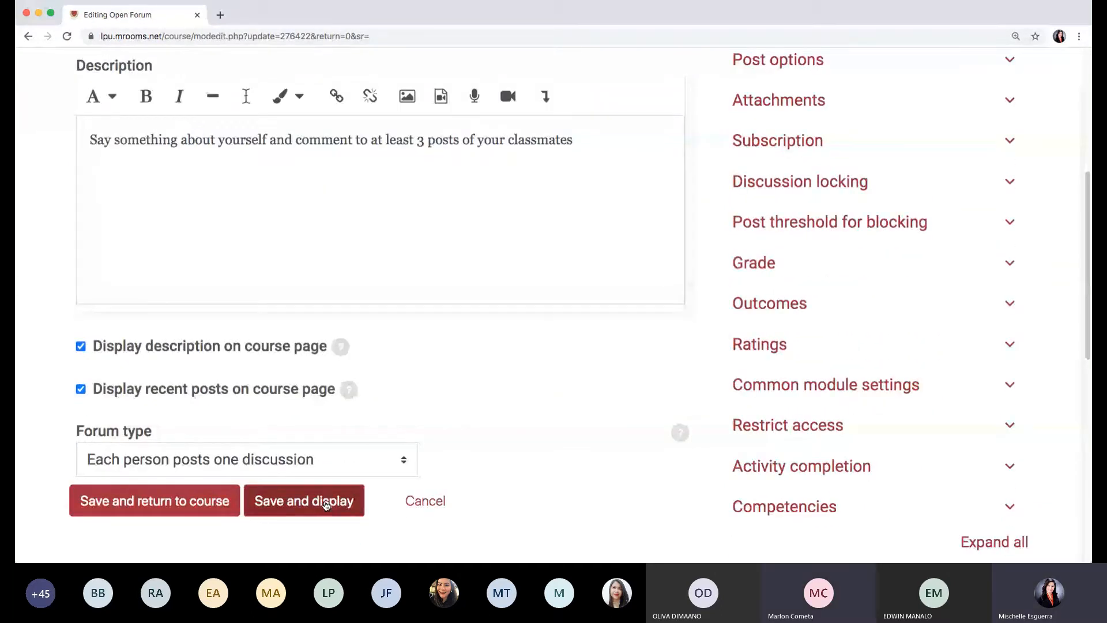
left_click(326, 503)
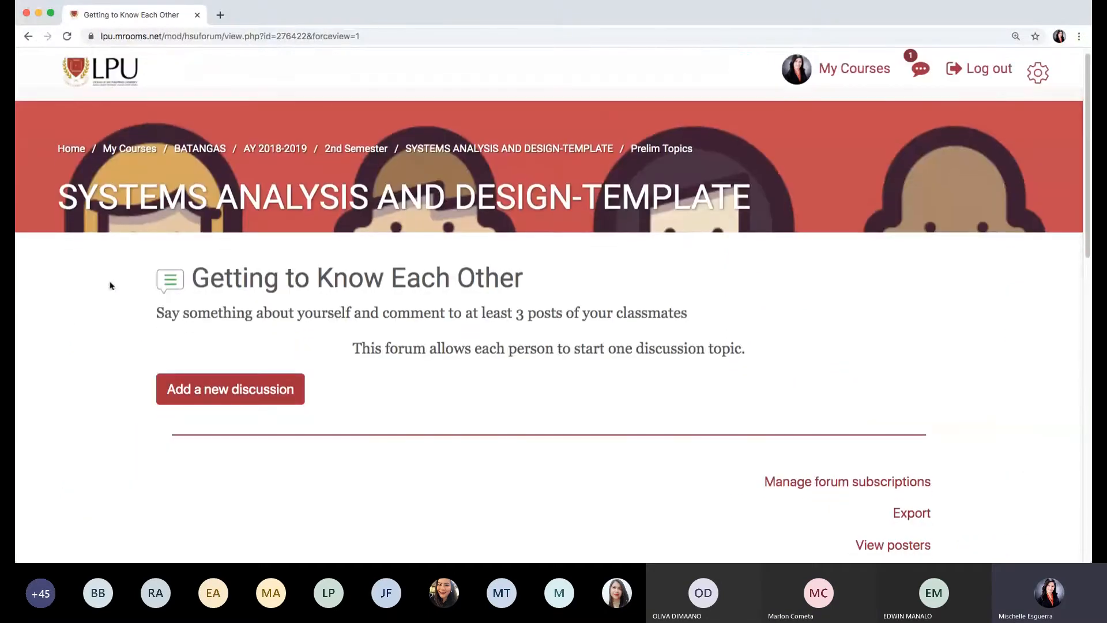
Examine the forum page's description, its option to add a new discussion, and its subscription, export and posters links.
left_click_drag(155, 312, 741, 325)
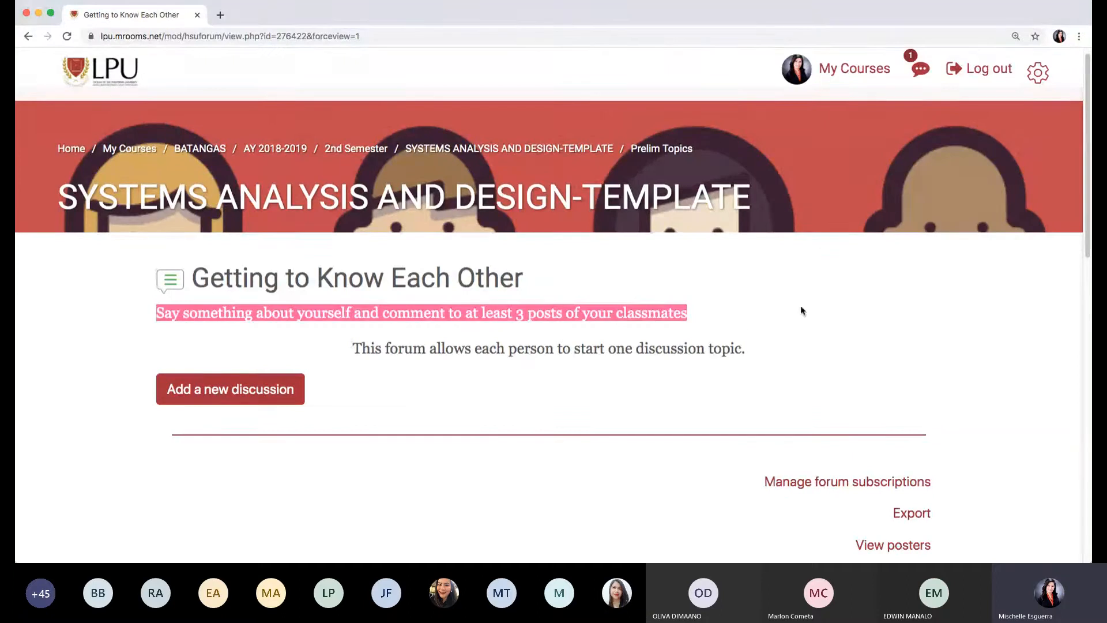
left_click(830, 305)
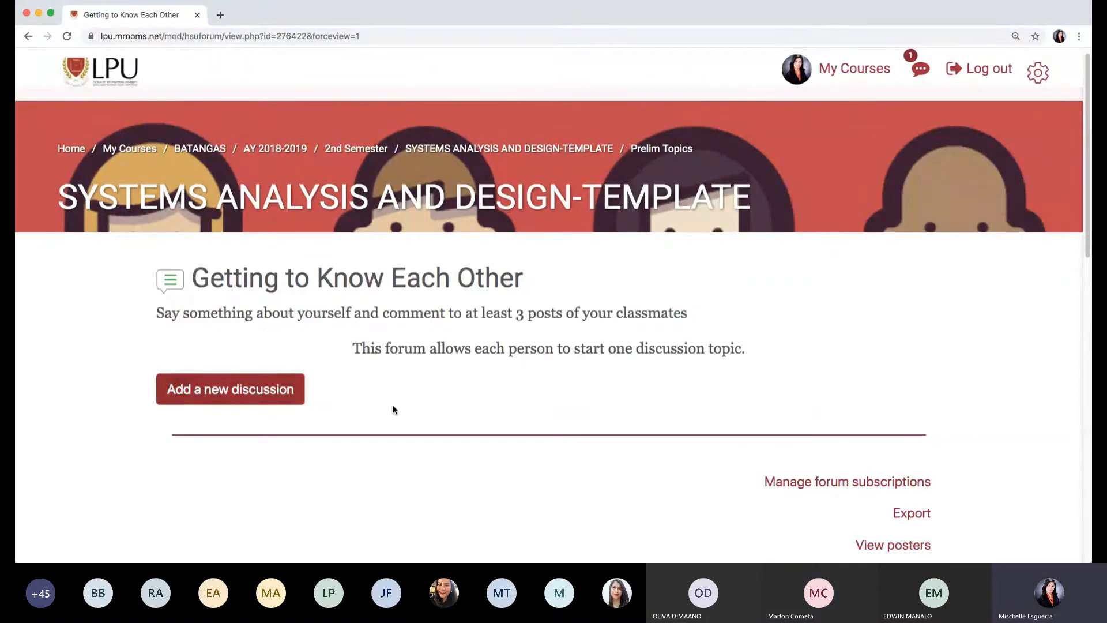
scroll(396, 408, "down", 2)
scroll(396, 407, "down", 3)
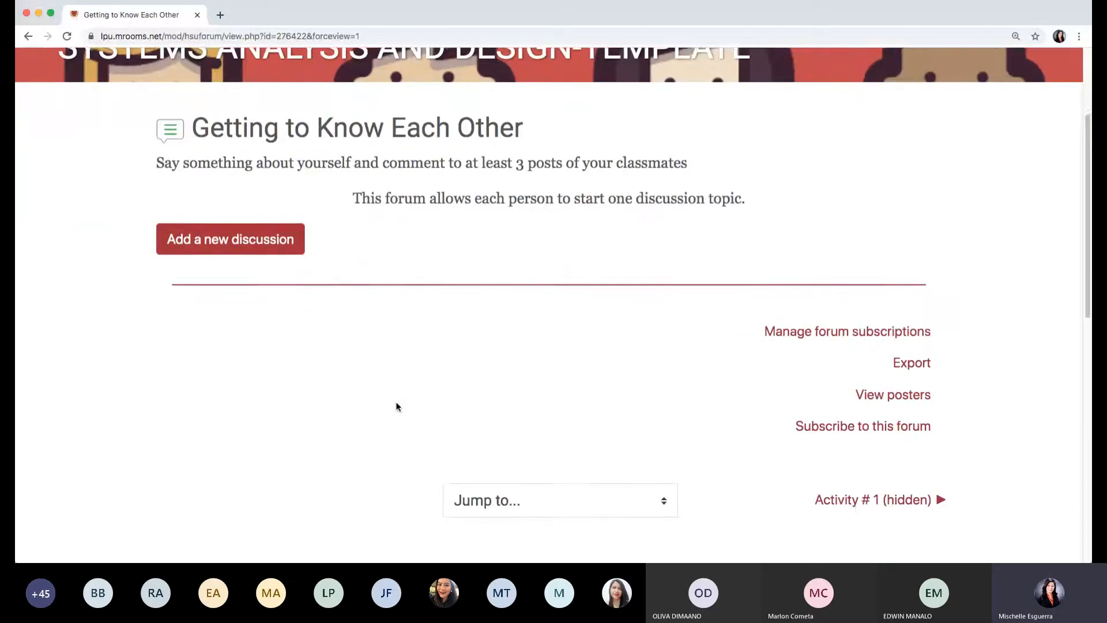
scroll(396, 406, "up", 1)
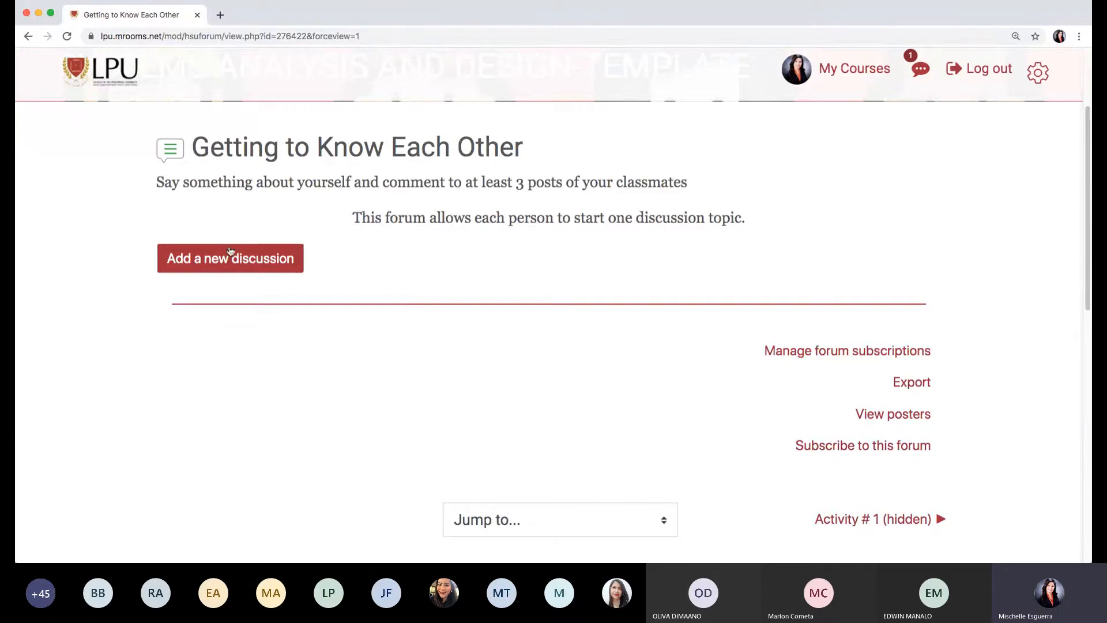
left_click(217, 263)
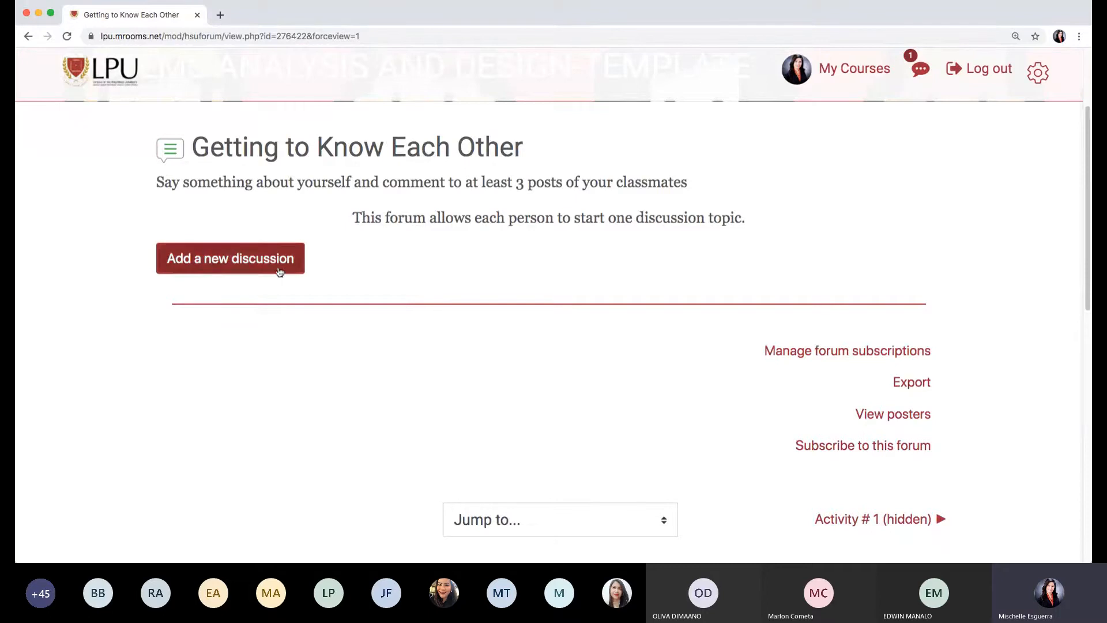
scroll(342, 313, "down", 1)
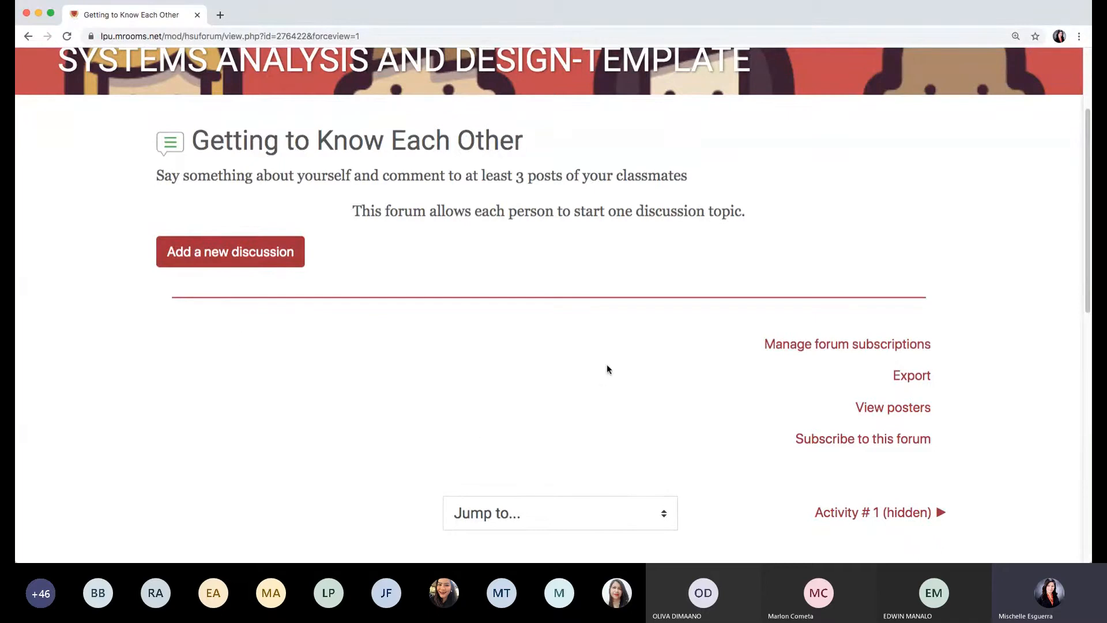
scroll(607, 365, "up", 4)
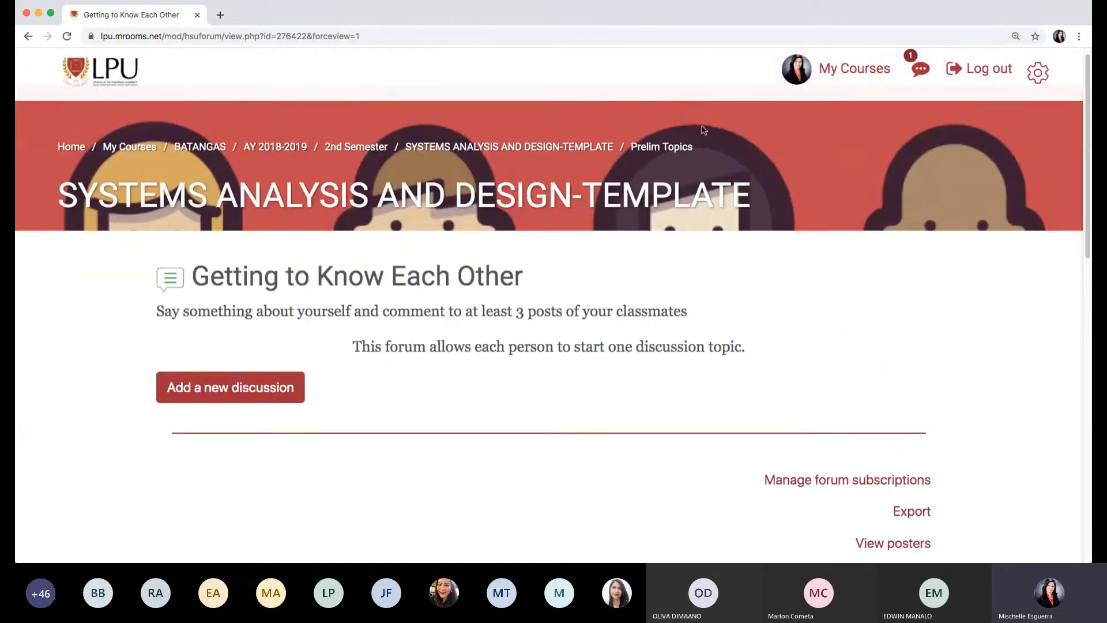
Open the course list in a new browser tab and open the hidden course "CURRENT TRENDS IN IT- BAGUIO CITY".
left_click(867, 70)
left_click(887, 75, "super")
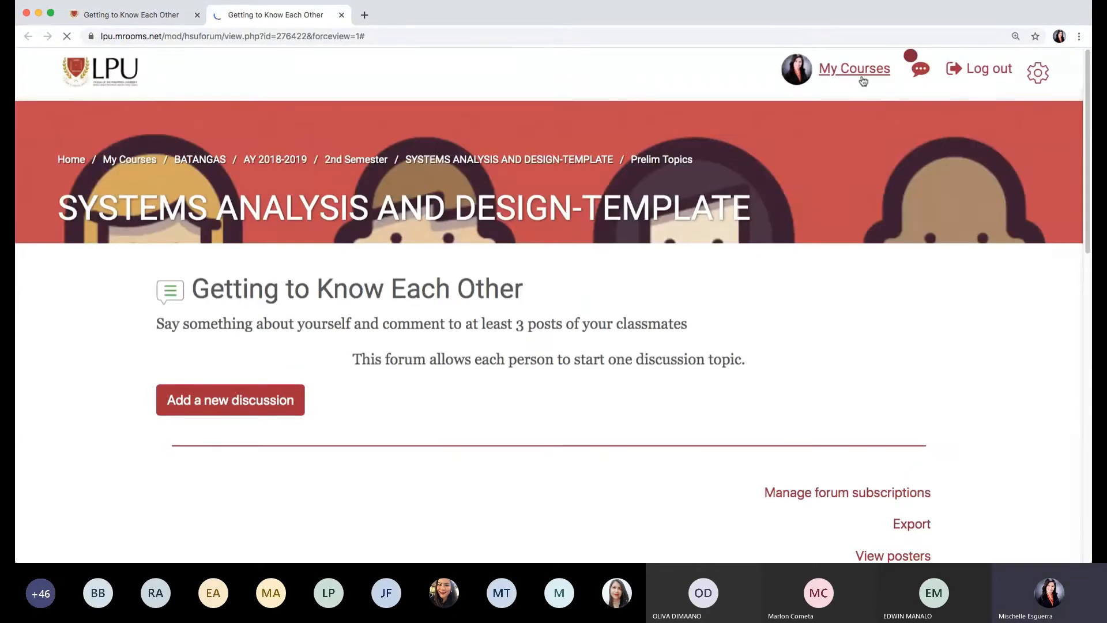
left_click(855, 68)
scroll(620, 342, "down", 10)
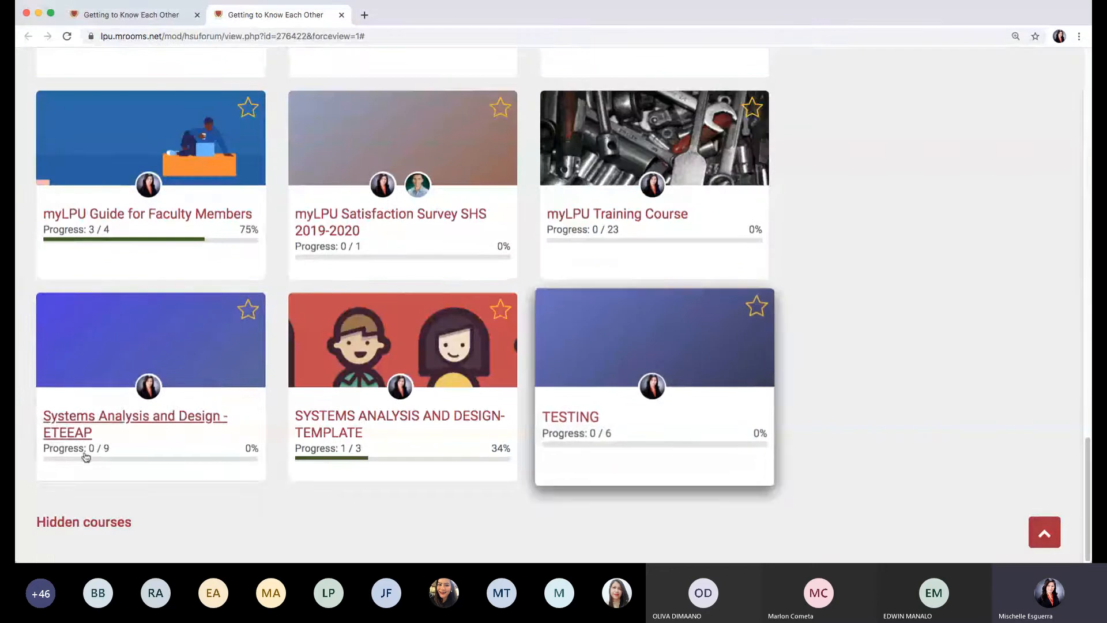
left_click(84, 522)
scroll(369, 432, "down", 12)
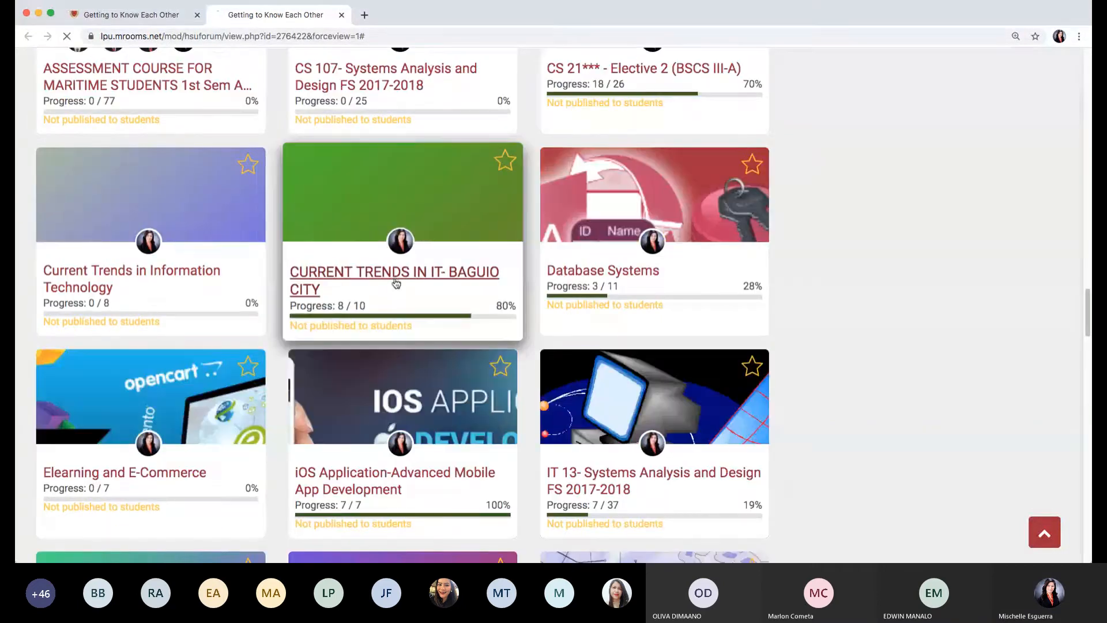
left_click(396, 285)
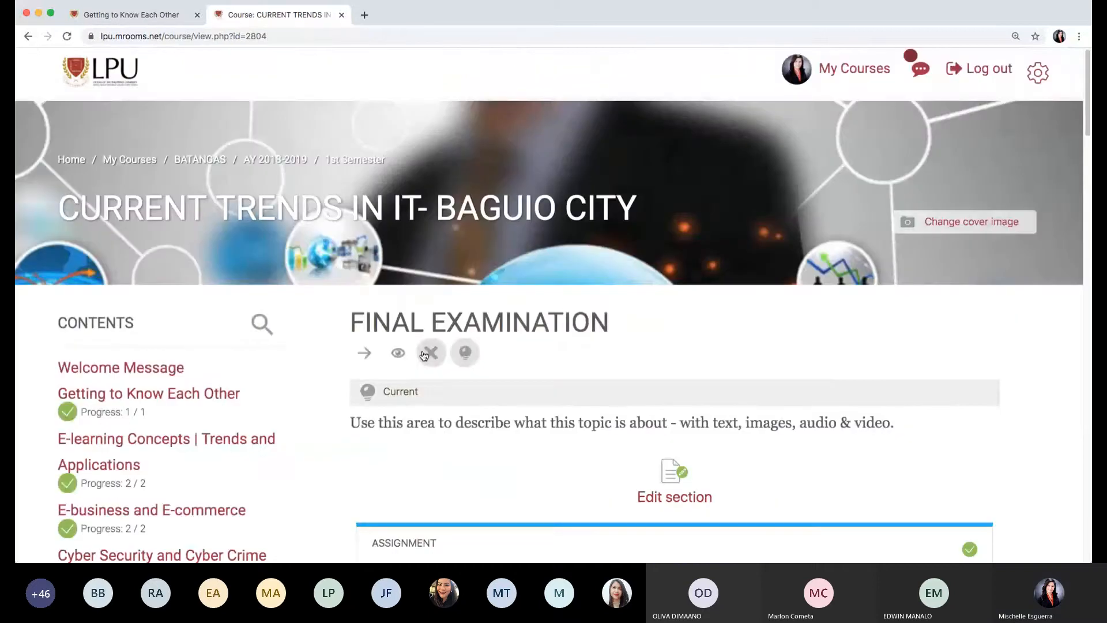
Open the course's "Getting to Know Each Other" section and examine the "Hello World!" forum's recent posts and description.
scroll(371, 324, "down", 3)
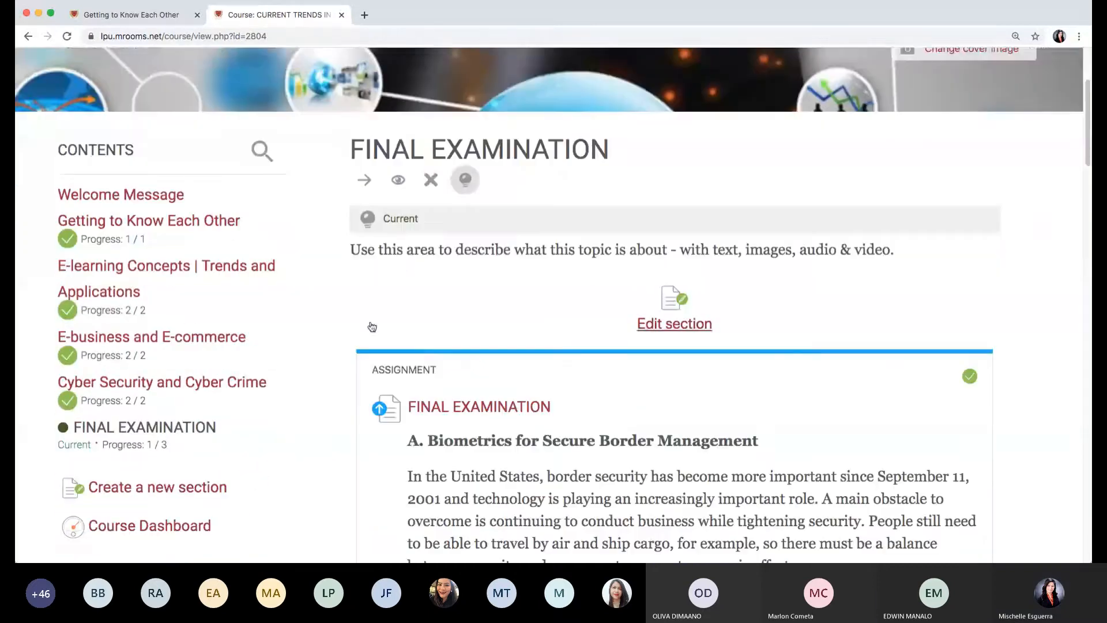
left_click(217, 224)
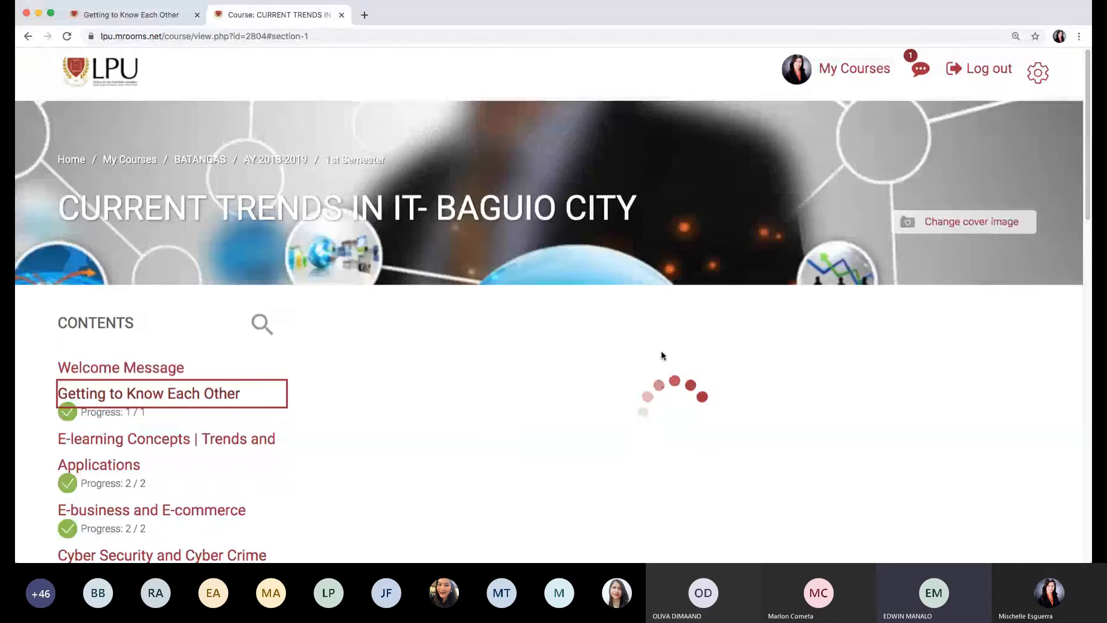
scroll(662, 355, "down", 6)
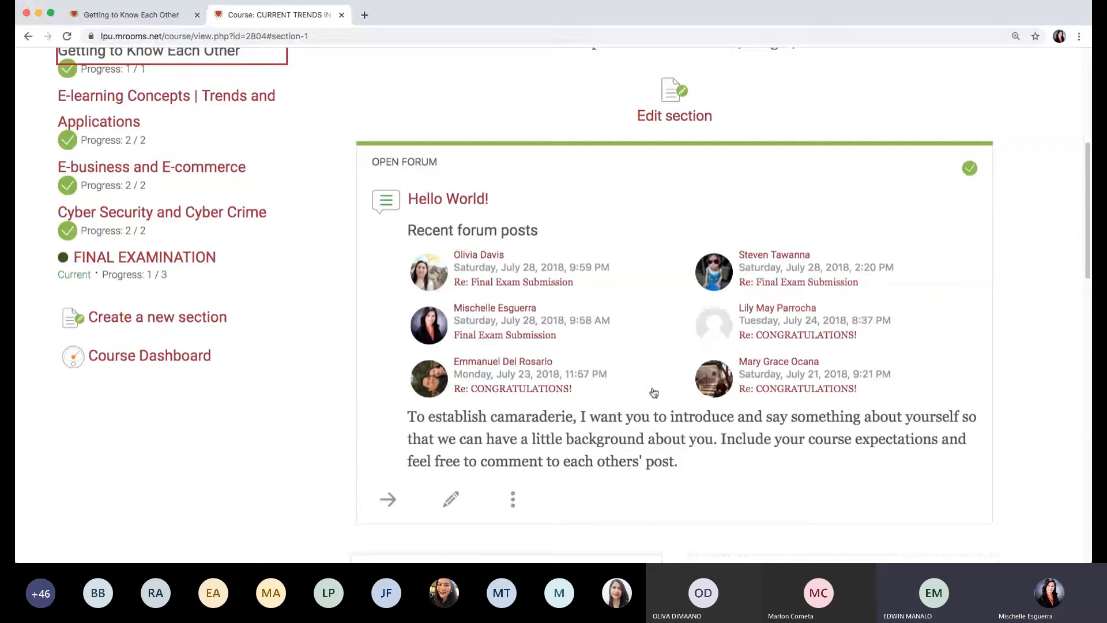
scroll(606, 437, "down", 2)
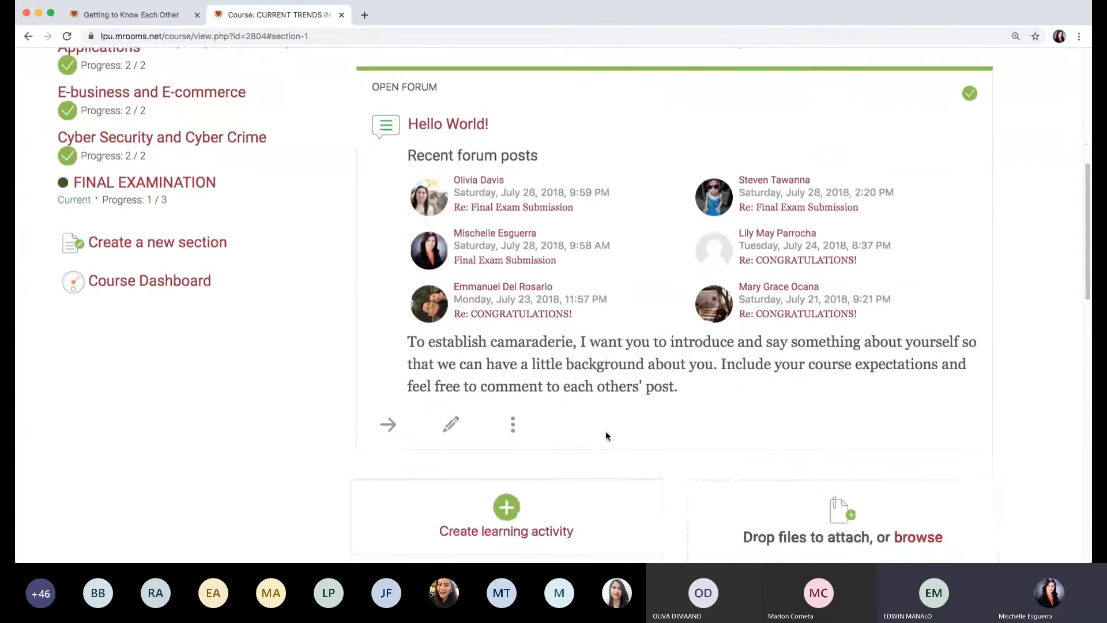
Open the "Hello World!" forum and look through its list of pinned and student discussions.
left_click(474, 123)
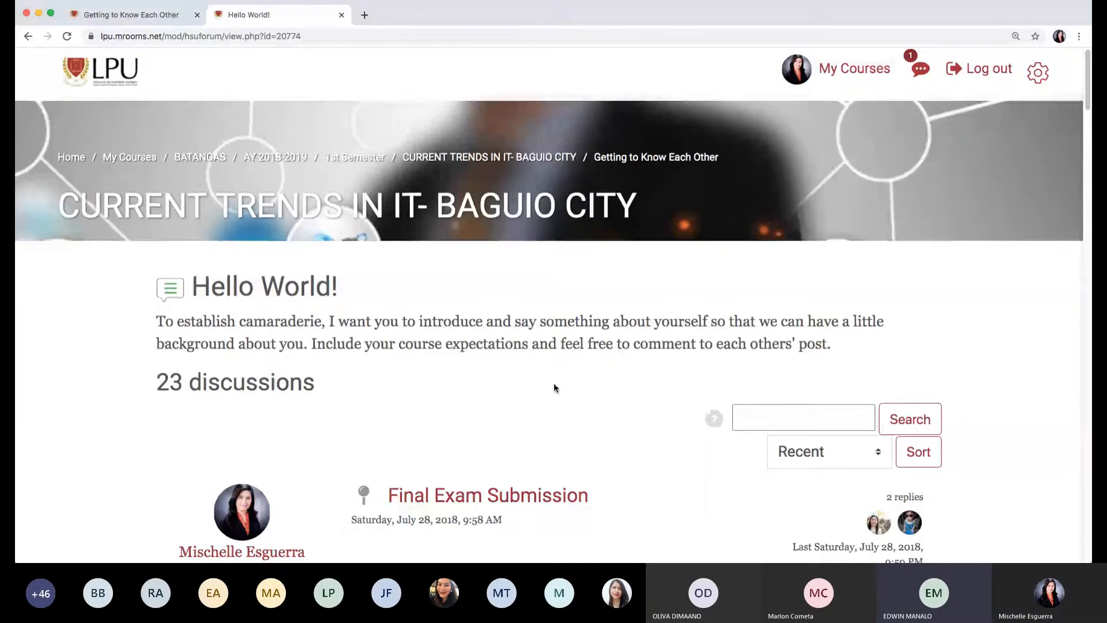
scroll(554, 385, "down", 5)
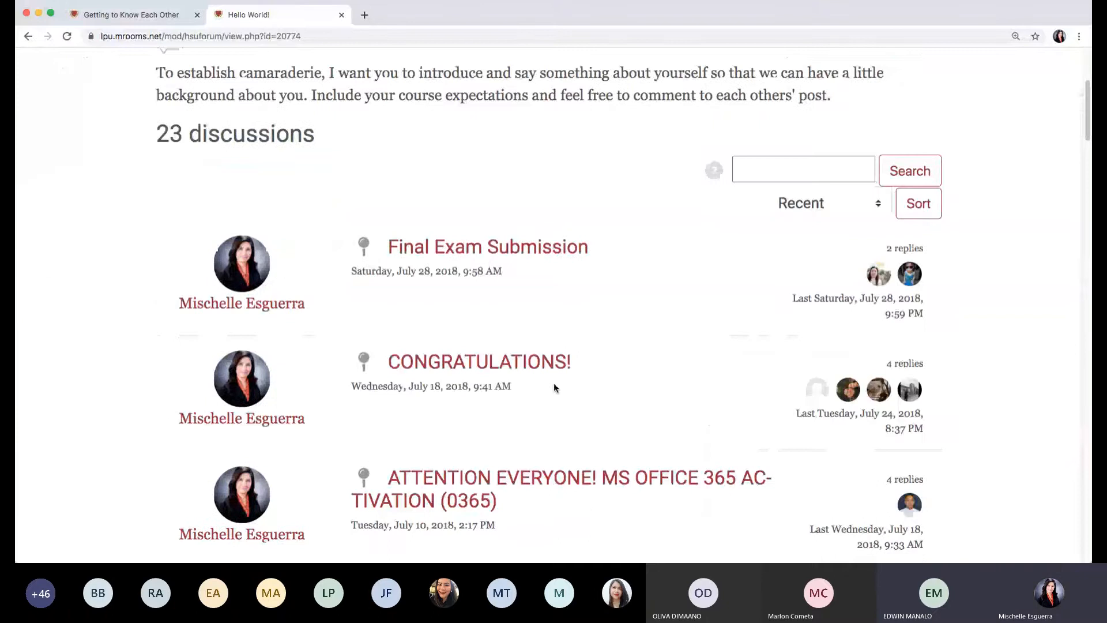
scroll(553, 384, "down", 4)
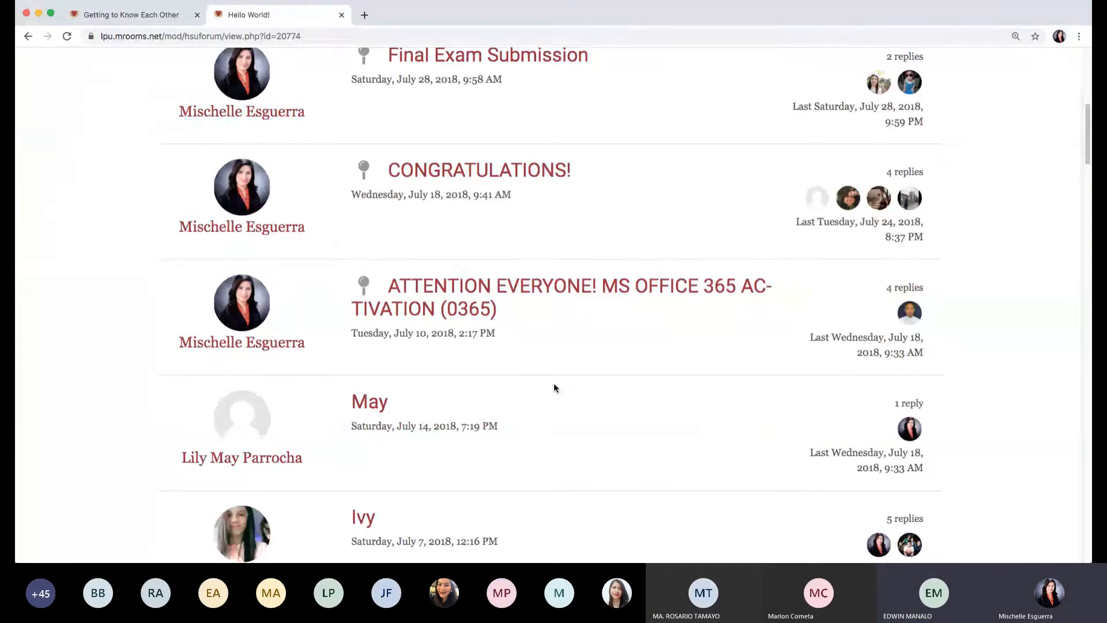
scroll(554, 386, "down", 4)
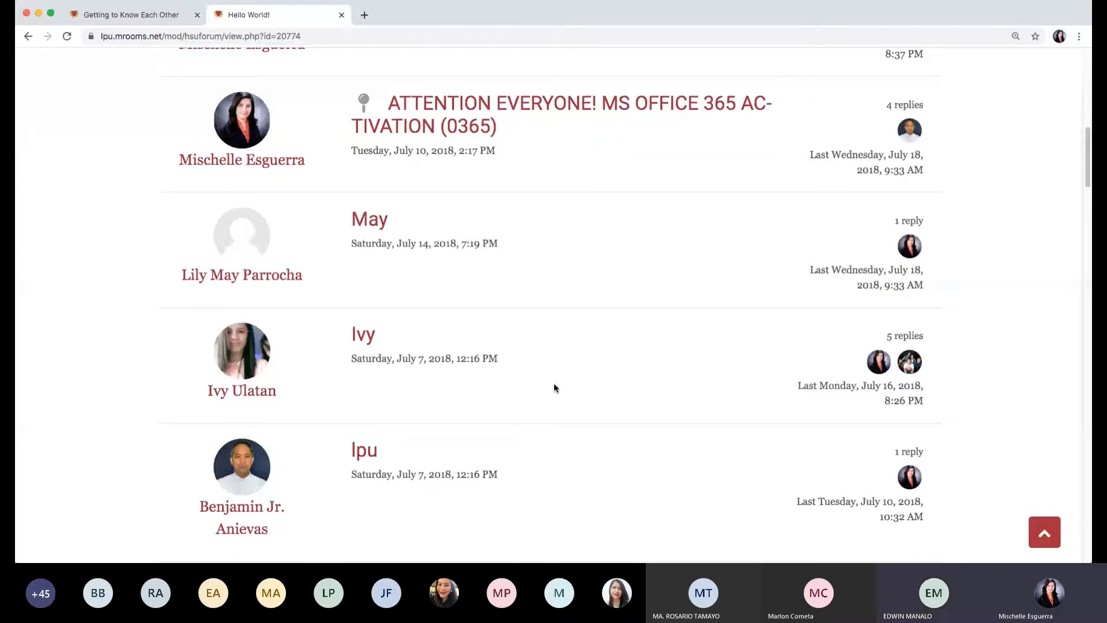
scroll(555, 387, "up", 4)
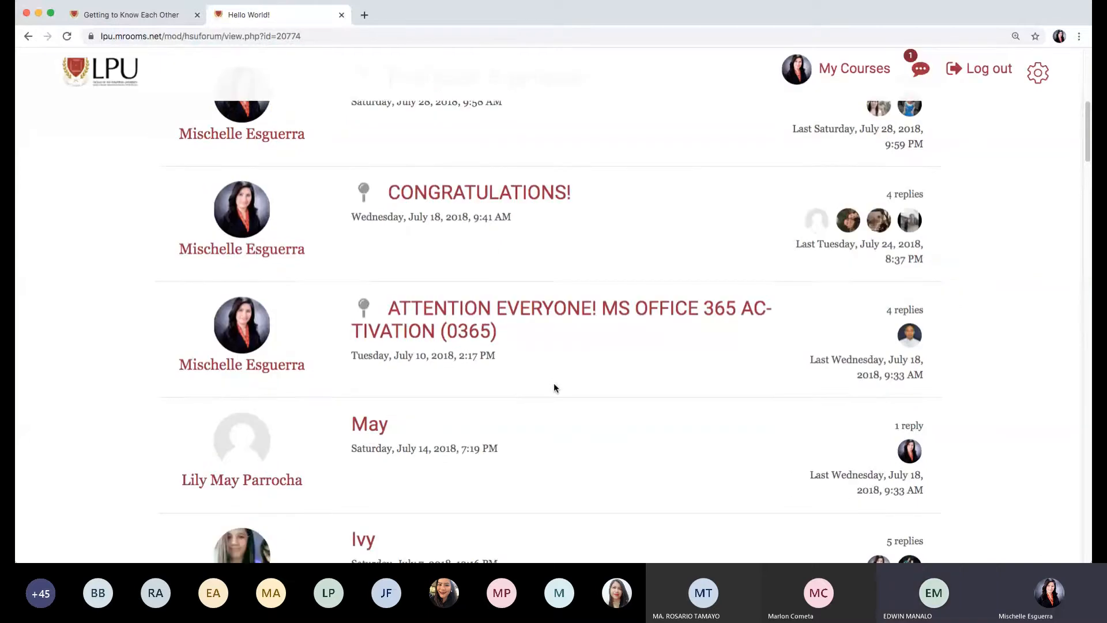
Open the pinned "ATTENTION EVERYONE! MS OFFICE 365 ACTIVATION (0365)" discussion and read its message, attachment and replies.
left_click(542, 309)
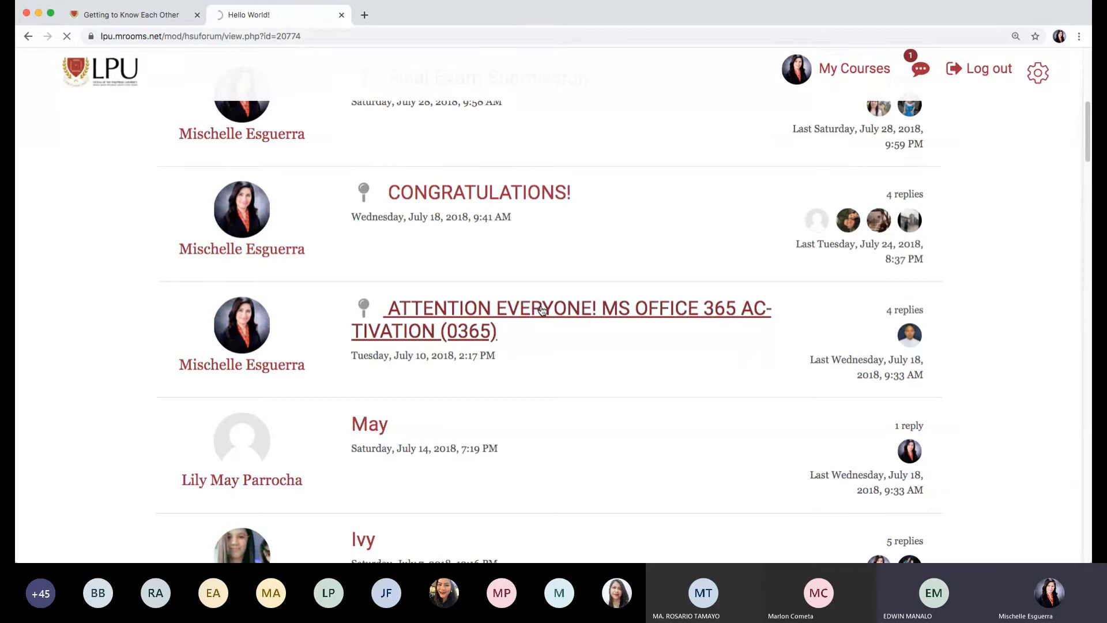
scroll(558, 344, "down", 5)
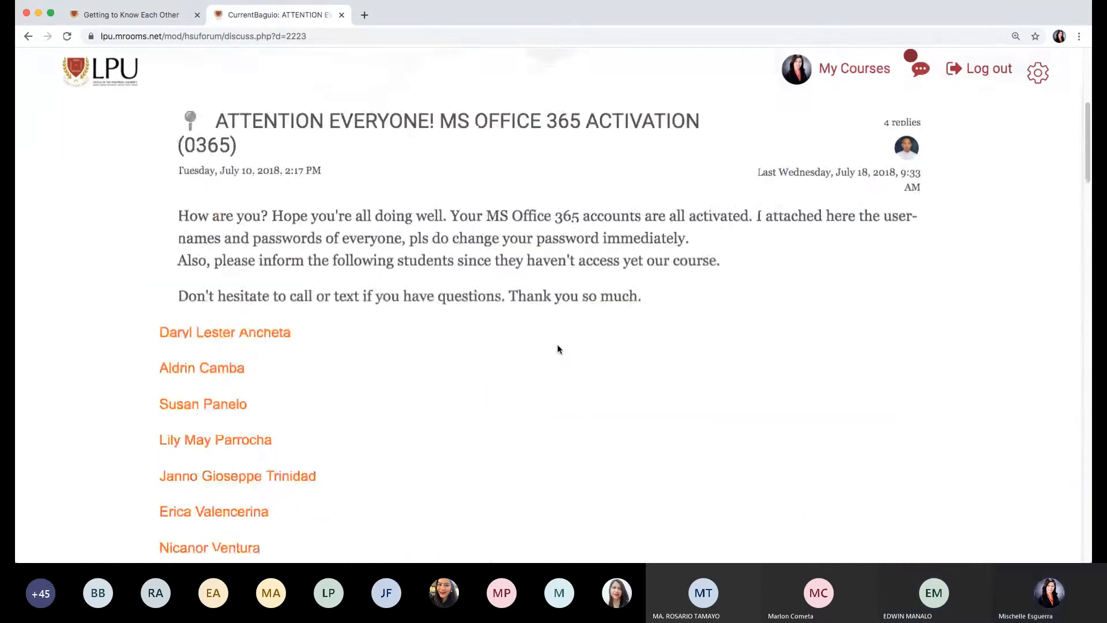
scroll(557, 345, "down", 8)
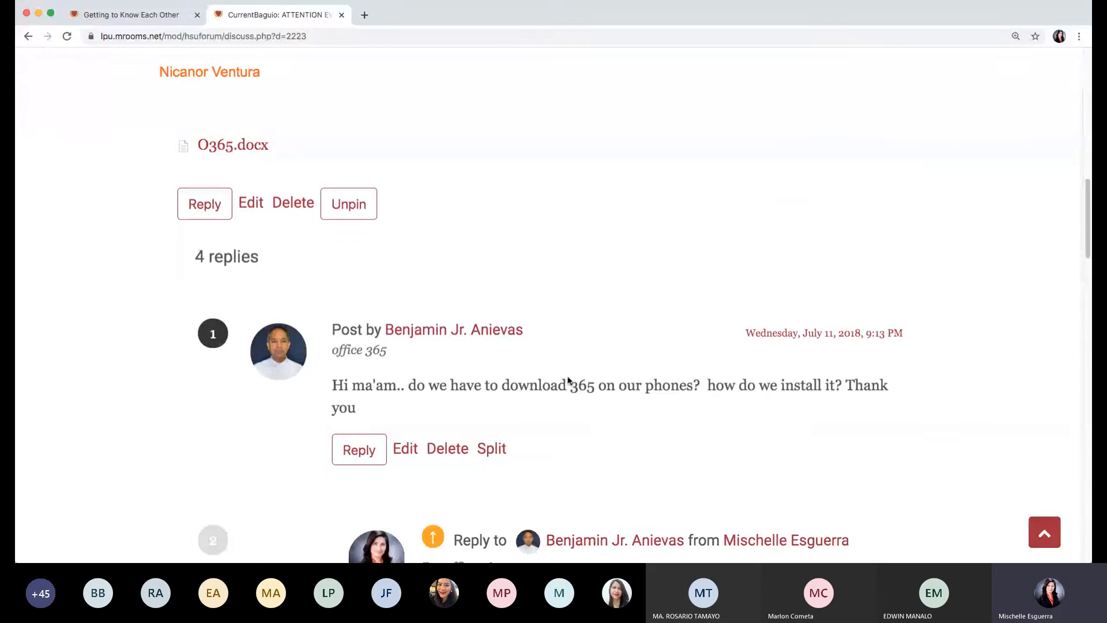
scroll(640, 398, "up", 9)
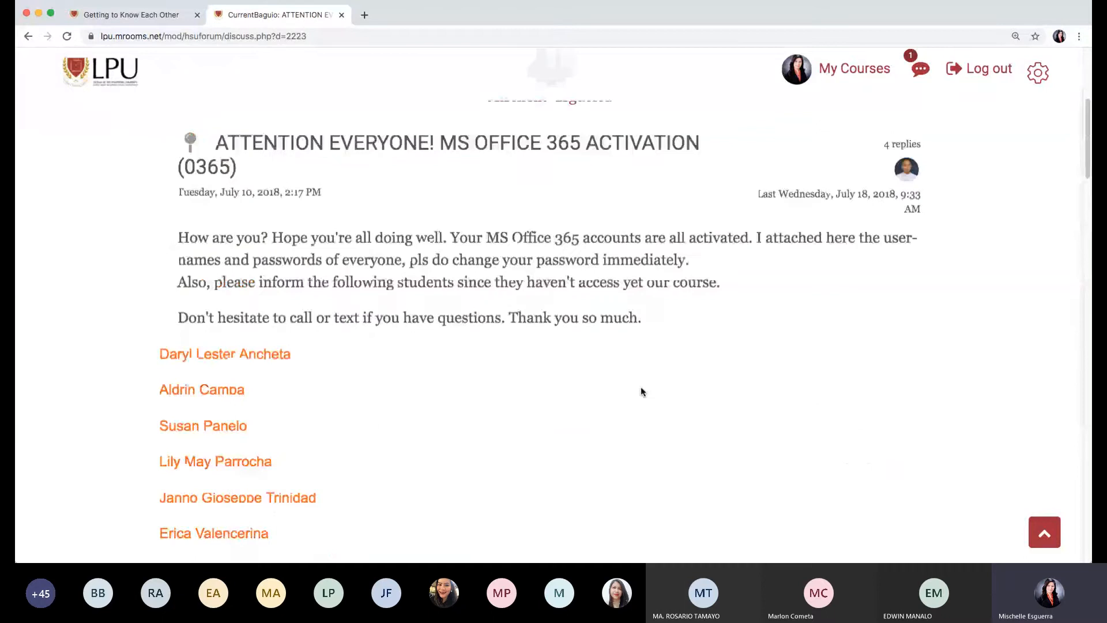
scroll(641, 391, "down", 8)
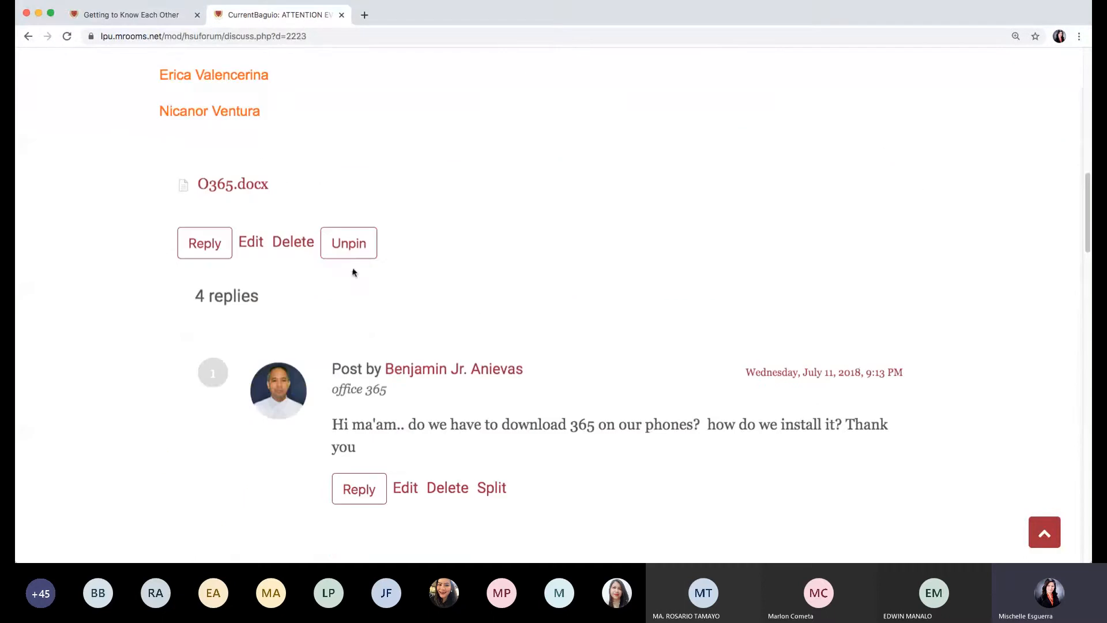
Reply to the pinned Office 365 discussion with the text "sample" and the image My Post (2).jpg attached.
left_click(197, 248)
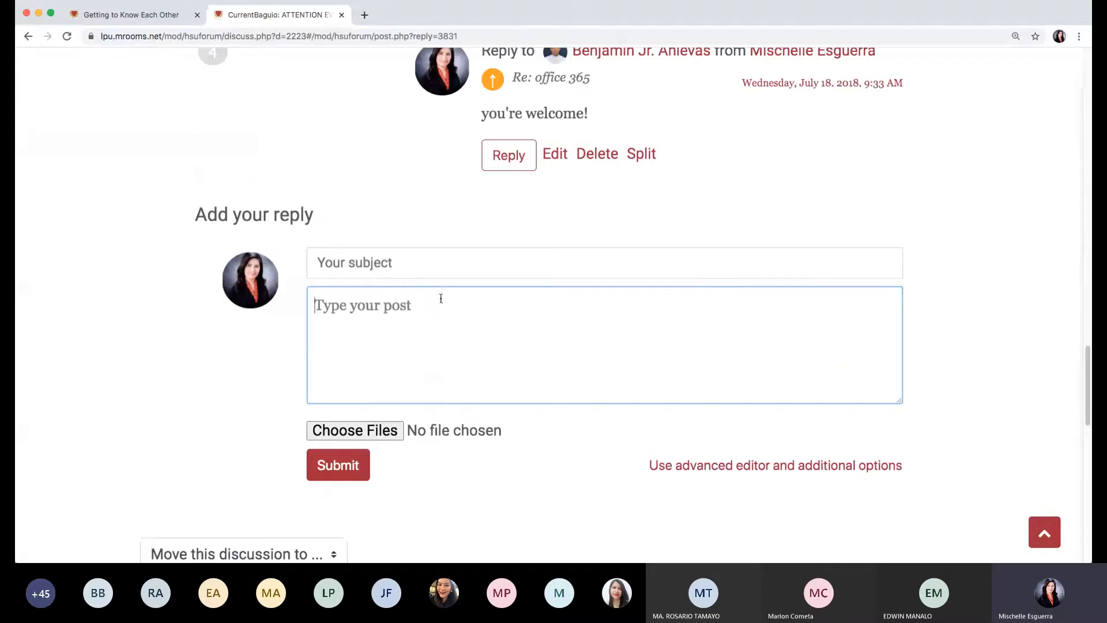
left_click(427, 260)
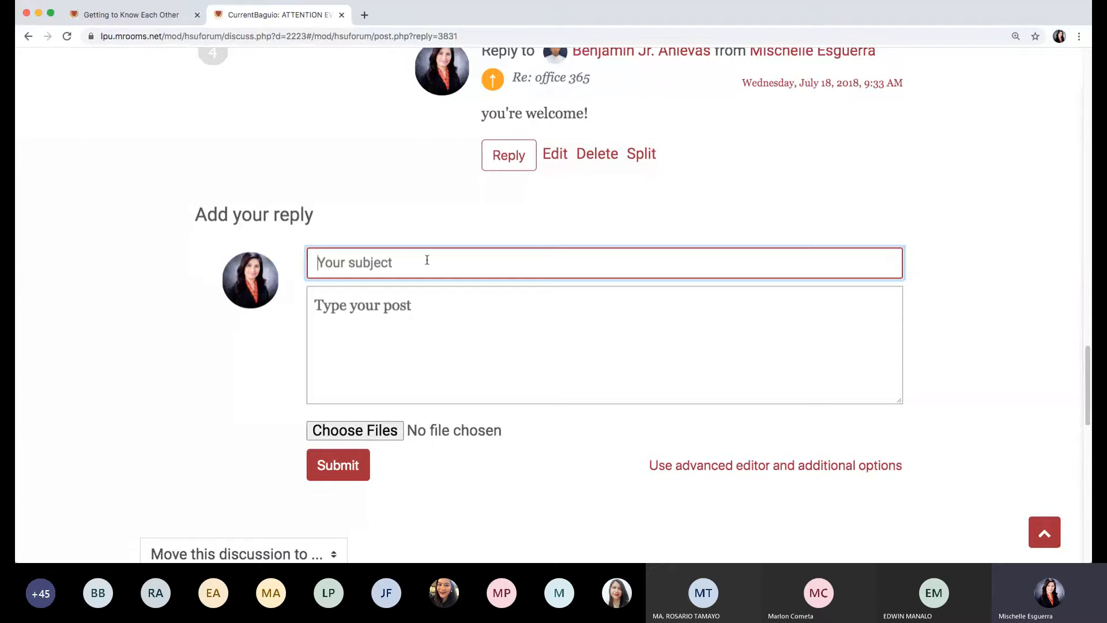
left_click(430, 314)
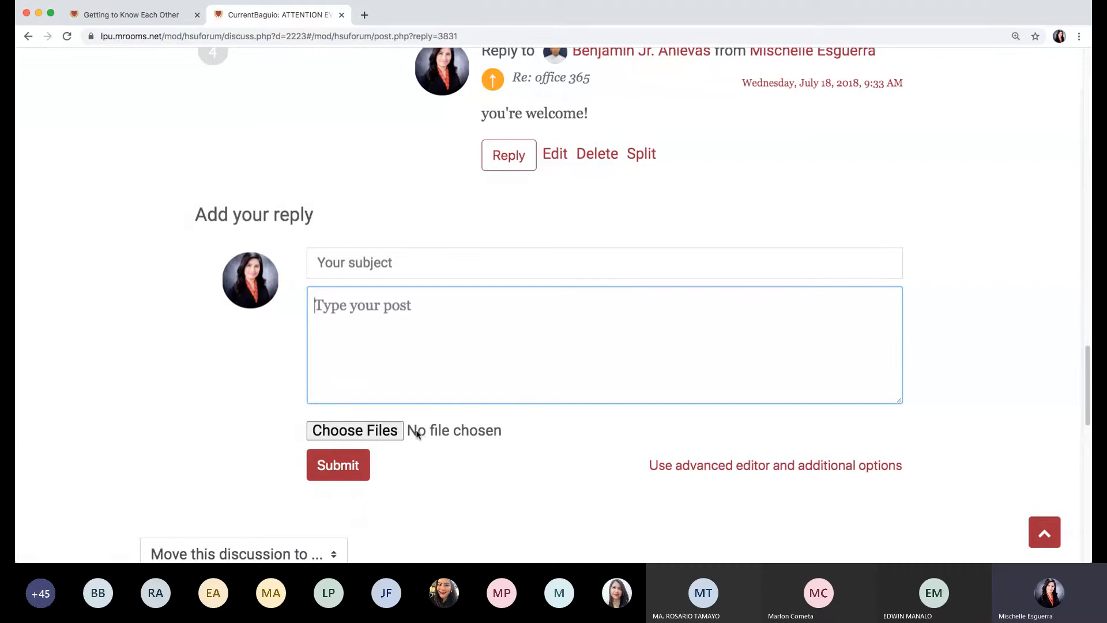
left_click(371, 431)
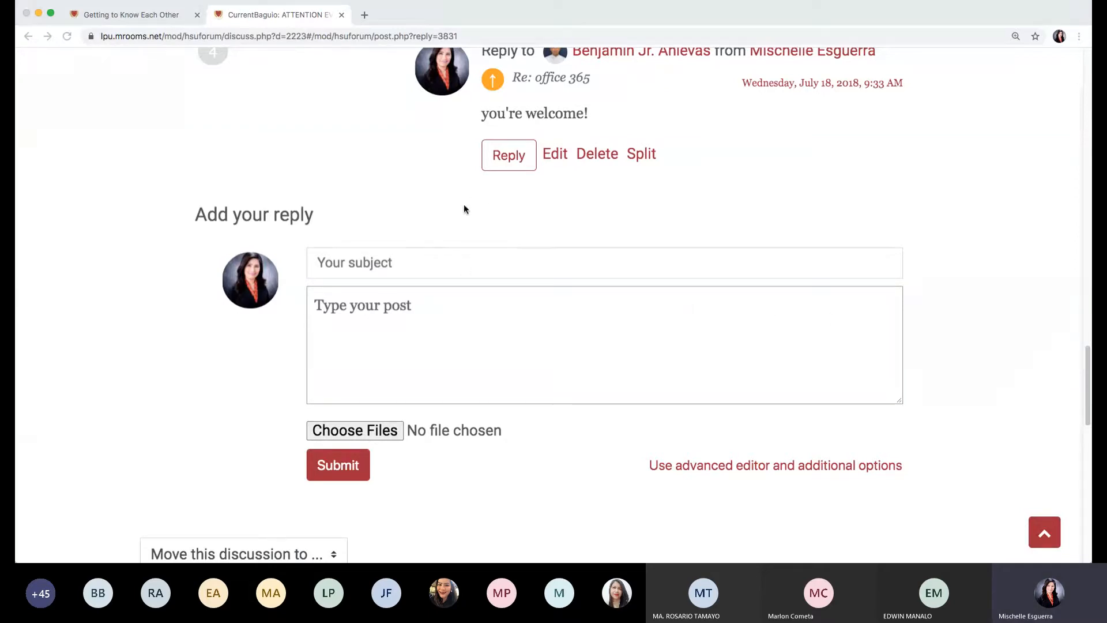
left_click(742, 305)
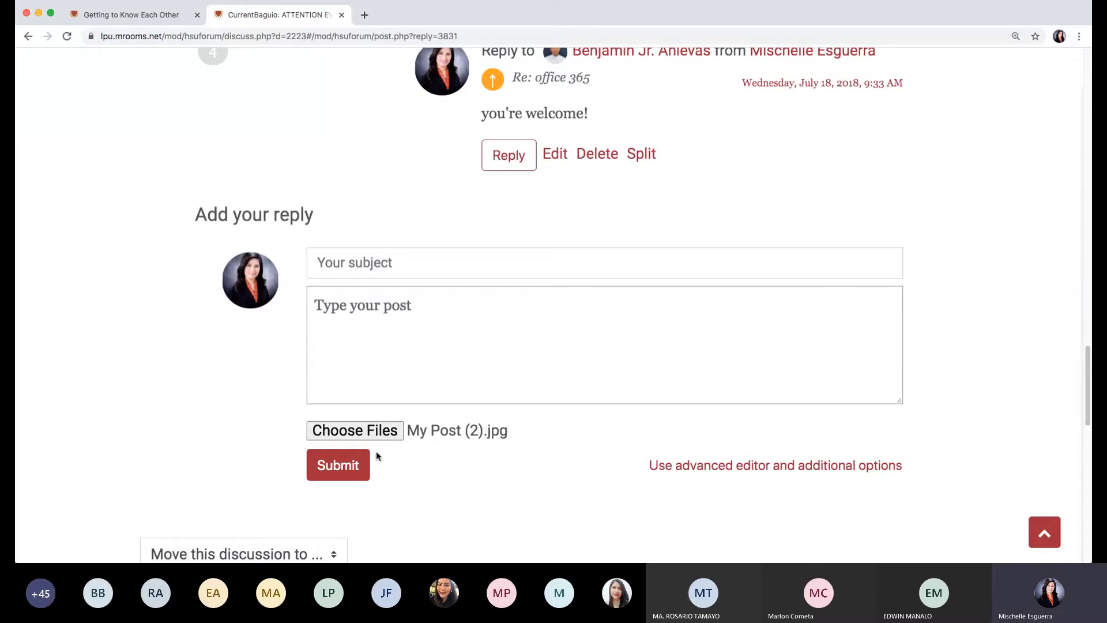
left_click(415, 303)
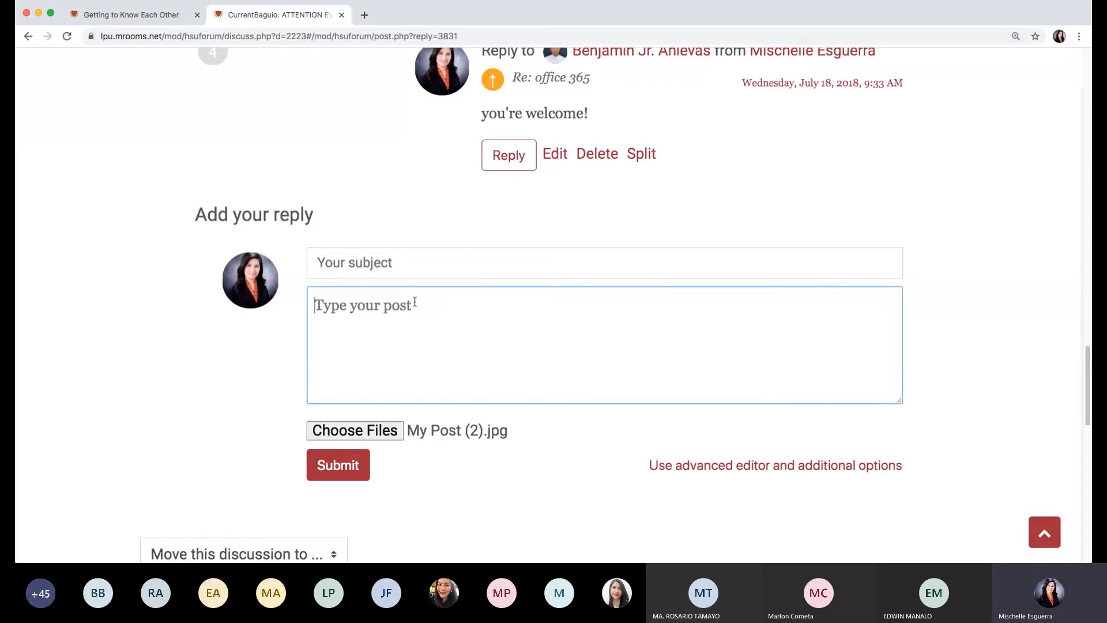
type("sample")
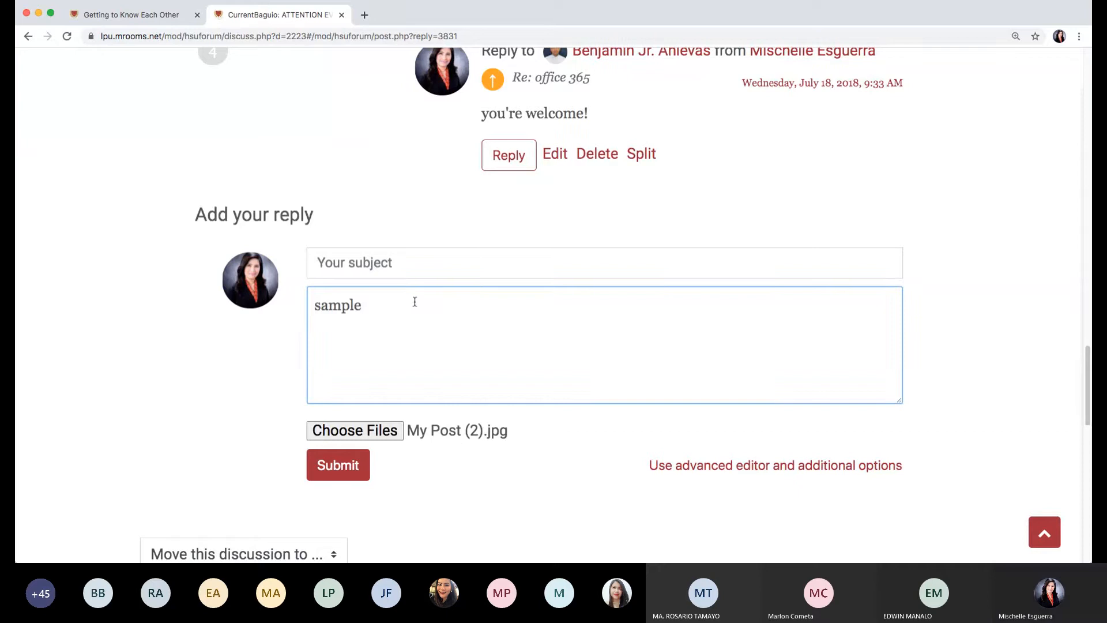
left_click(338, 464)
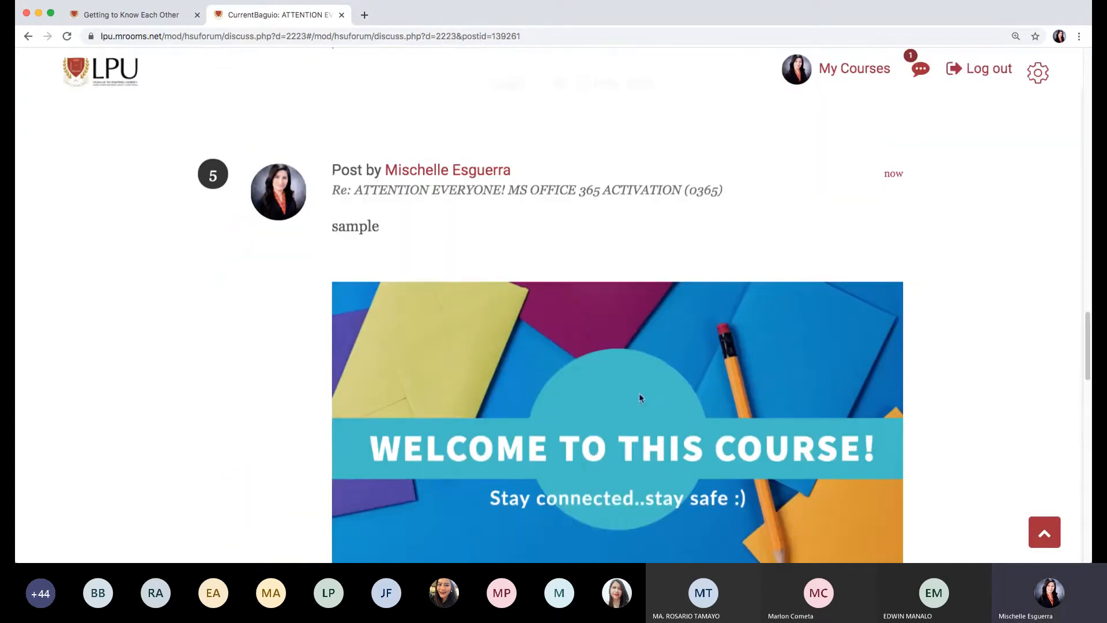
Look over the newly posted reply with its image and the earlier replies in the discussion.
scroll(757, 403, "down", 5)
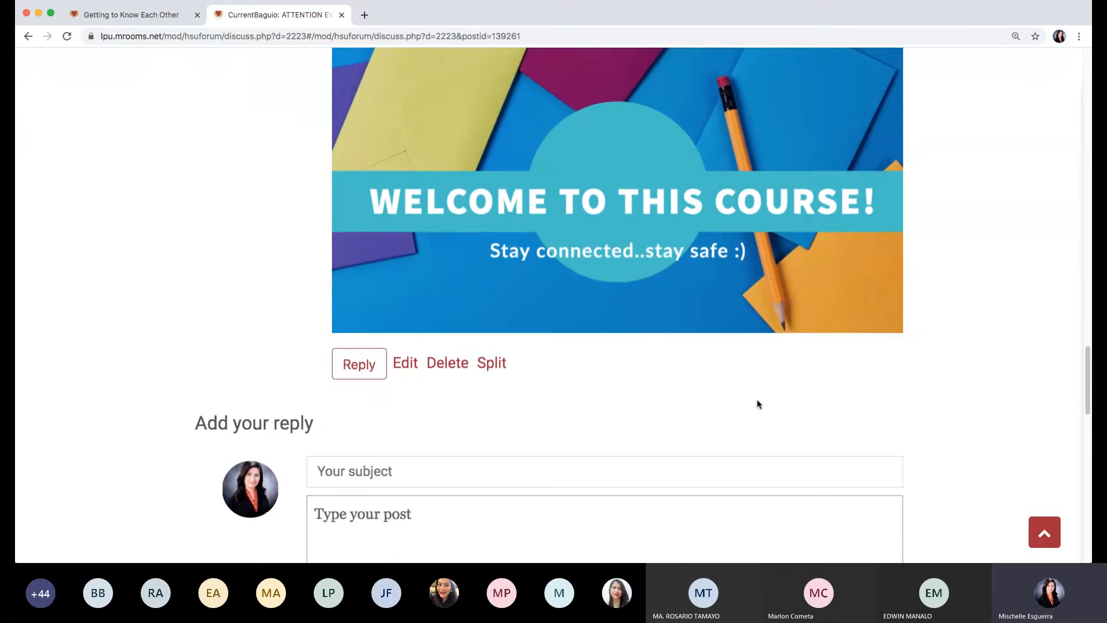
scroll(757, 403, "up", 7)
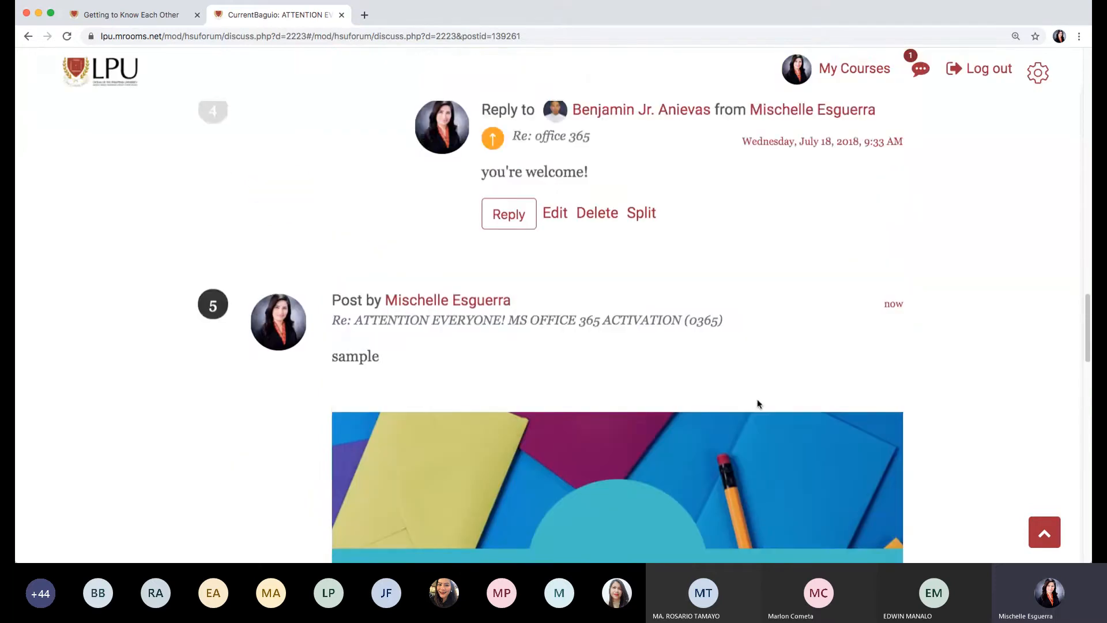
scroll(757, 403, "up", 15)
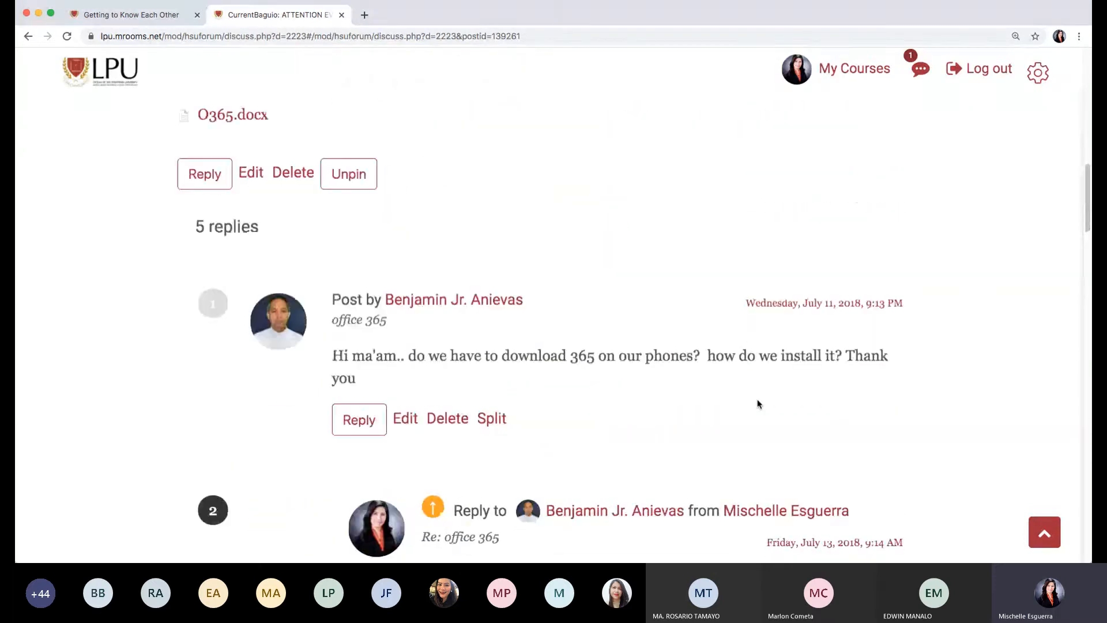
scroll(757, 403, "down", 5)
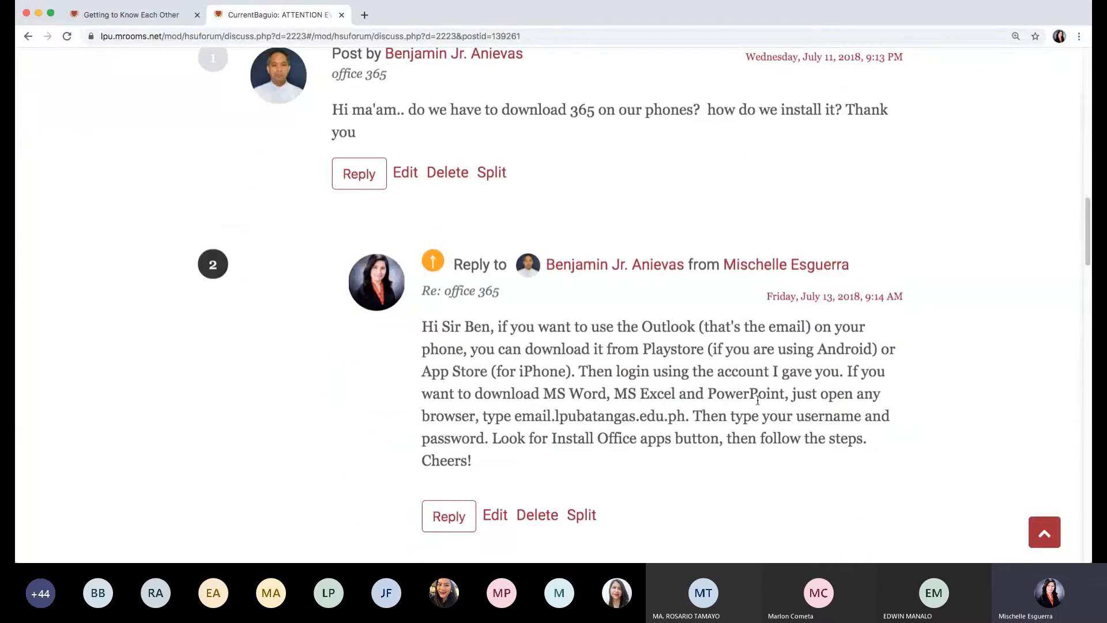
scroll(757, 399, "down", 10)
scroll(759, 404, "up", 13)
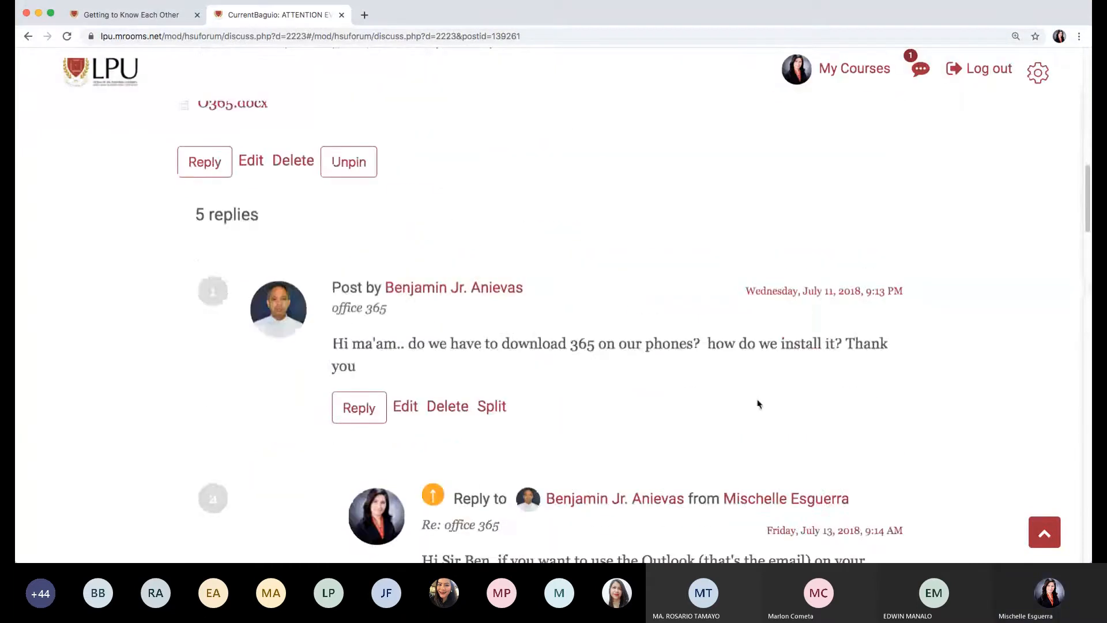
scroll(759, 404, "up", 10)
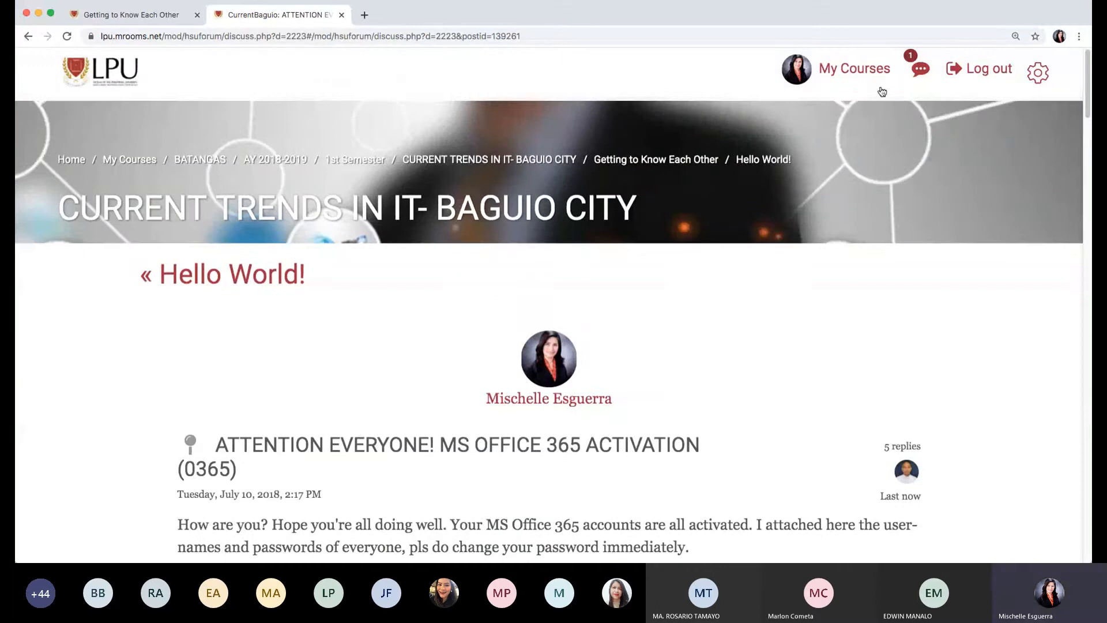
Close the demonstration course's browser tab and return to the Prelim Topics section of SYSTEMS ANALYSIS AND DESIGN-TEMPLATE.
left_click(342, 15)
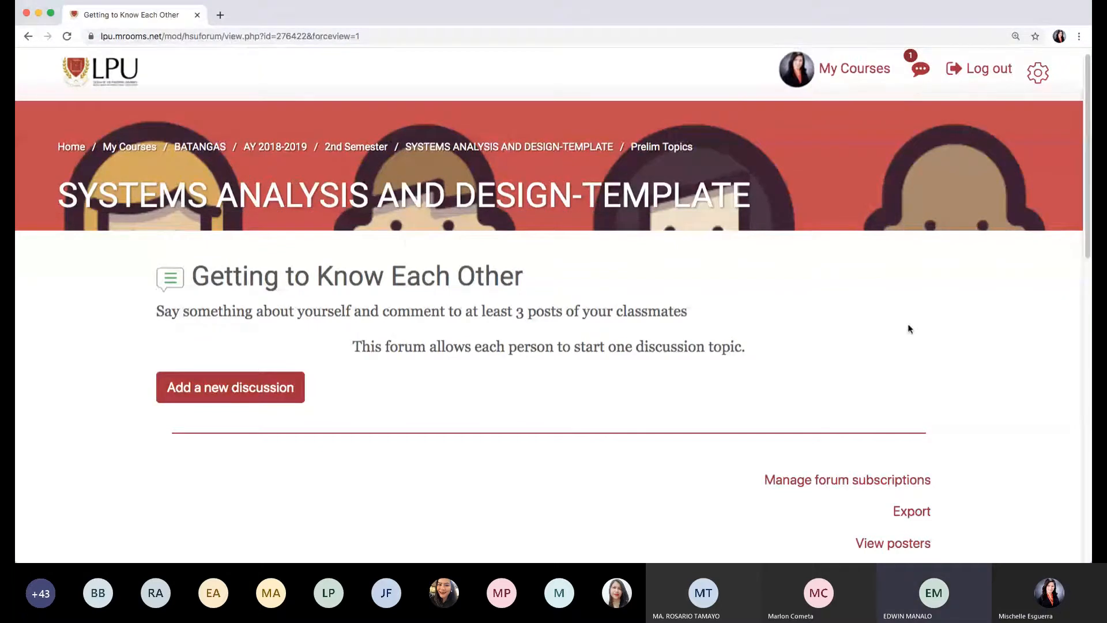
left_click(416, 212)
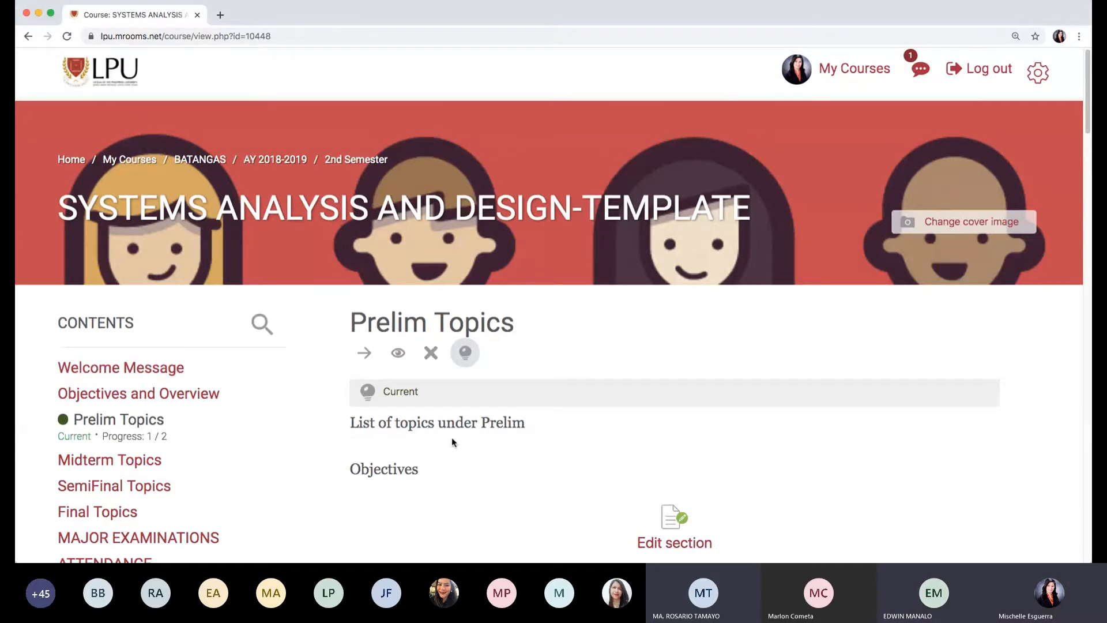
scroll(452, 440, "down", 3)
scroll(451, 437, "down", 2)
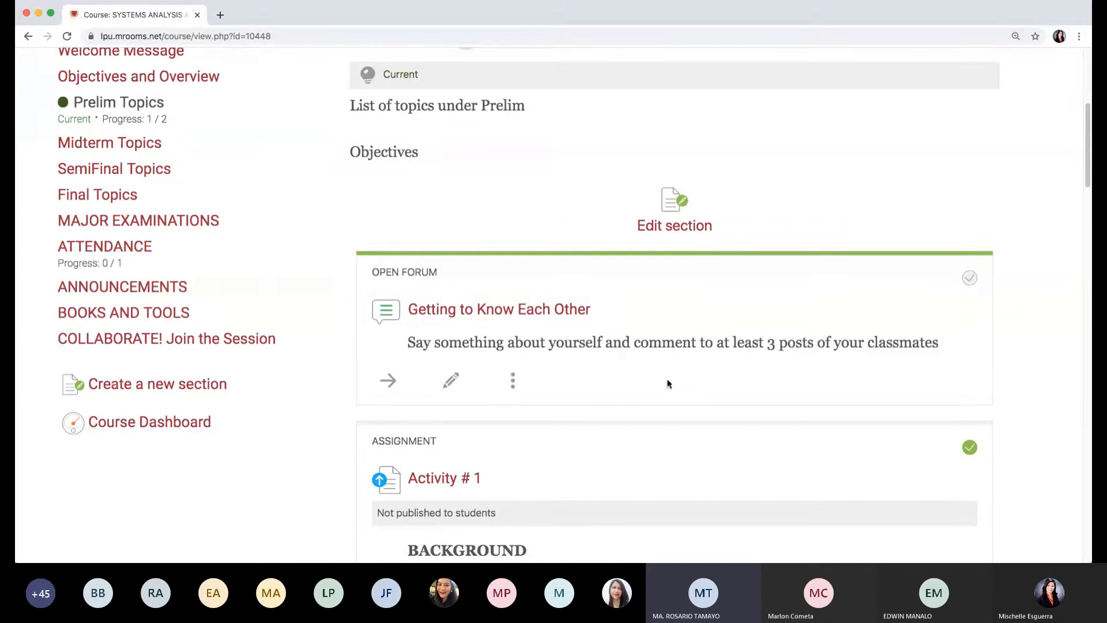
scroll(667, 384, "up", 1)
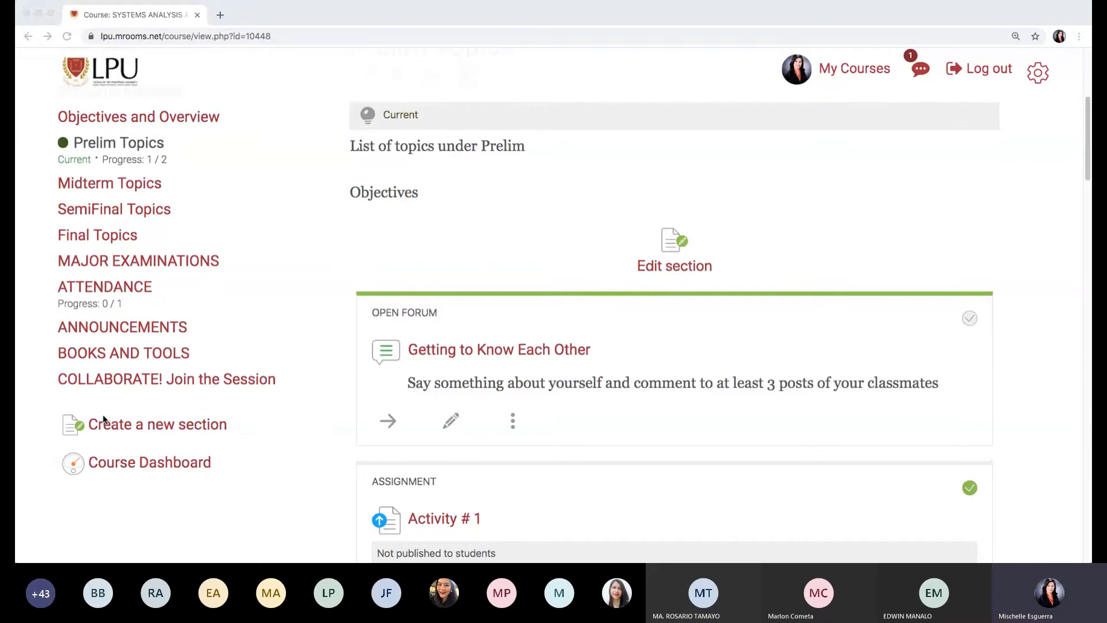
left_click(26, 385)
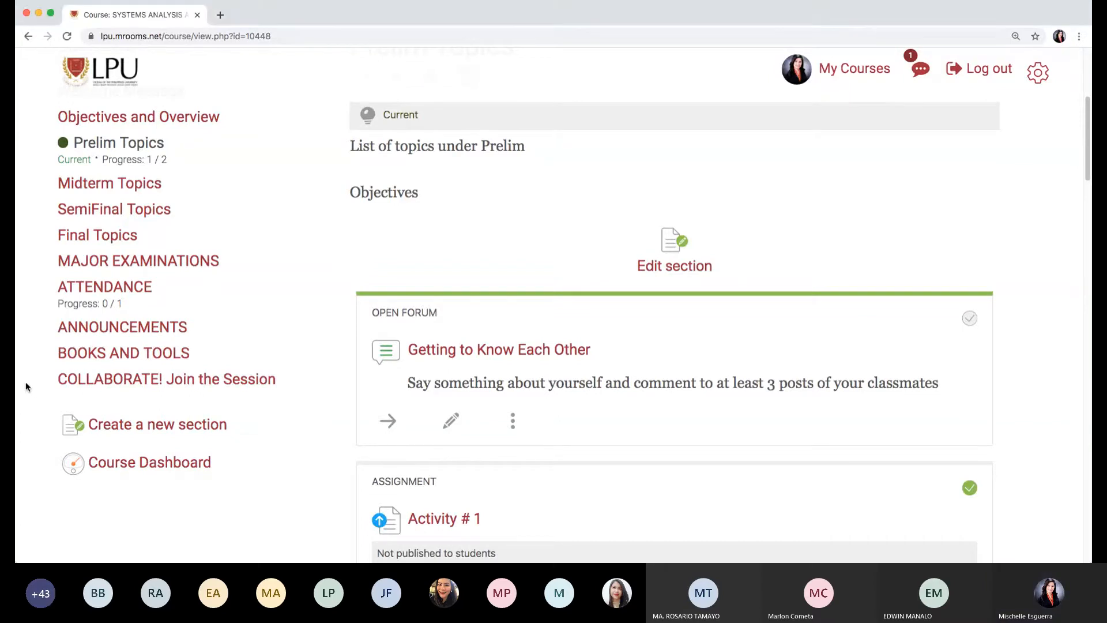
scroll(558, 490, "down", 1)
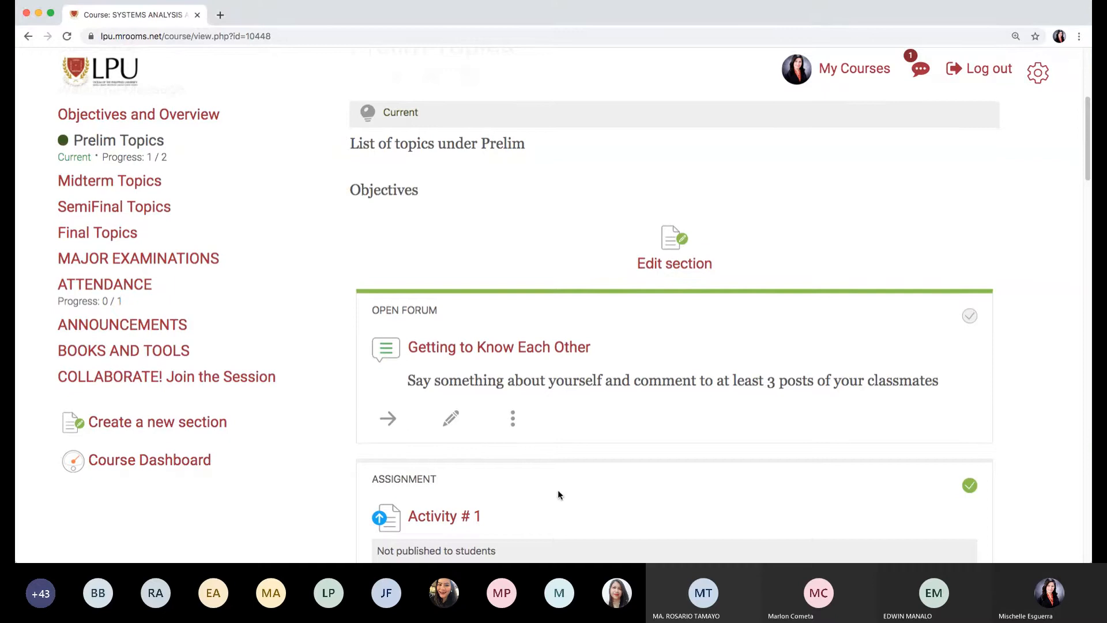
scroll(558, 495, "up", 1)
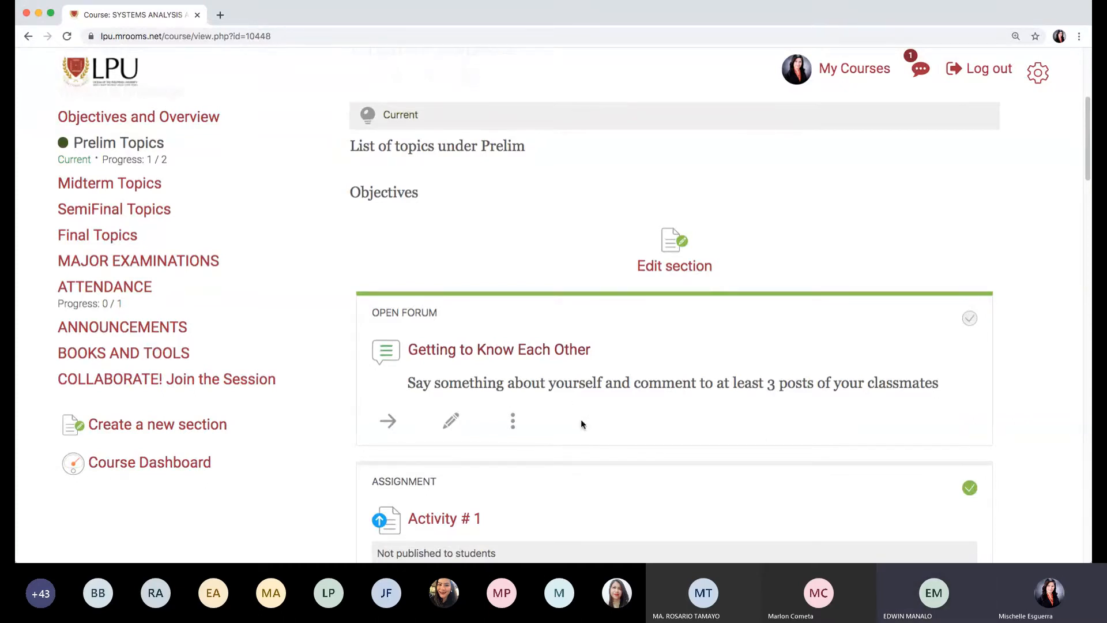
scroll(673, 462, "down", 1)
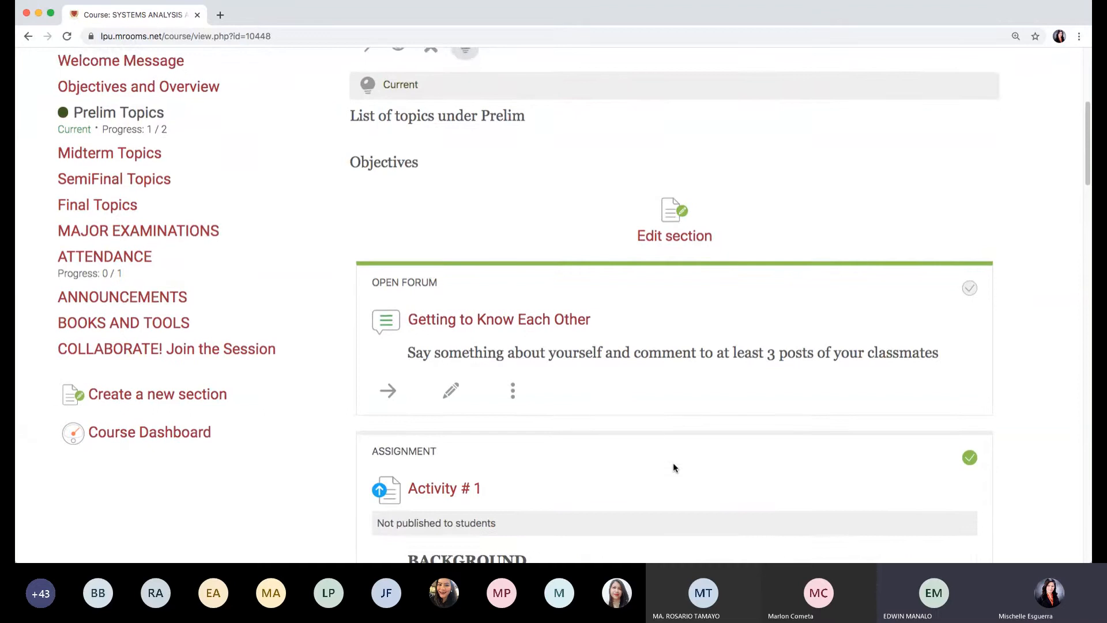
scroll(673, 463, "down", 4)
scroll(673, 463, "down", 8)
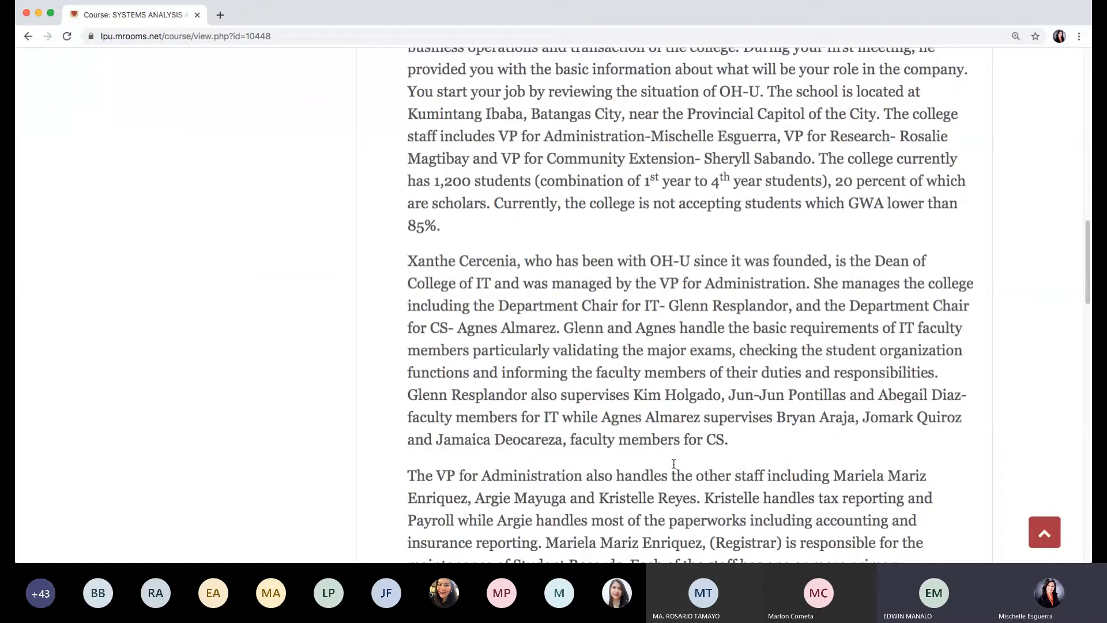
scroll(674, 464, "down", 10)
left_click(552, 296)
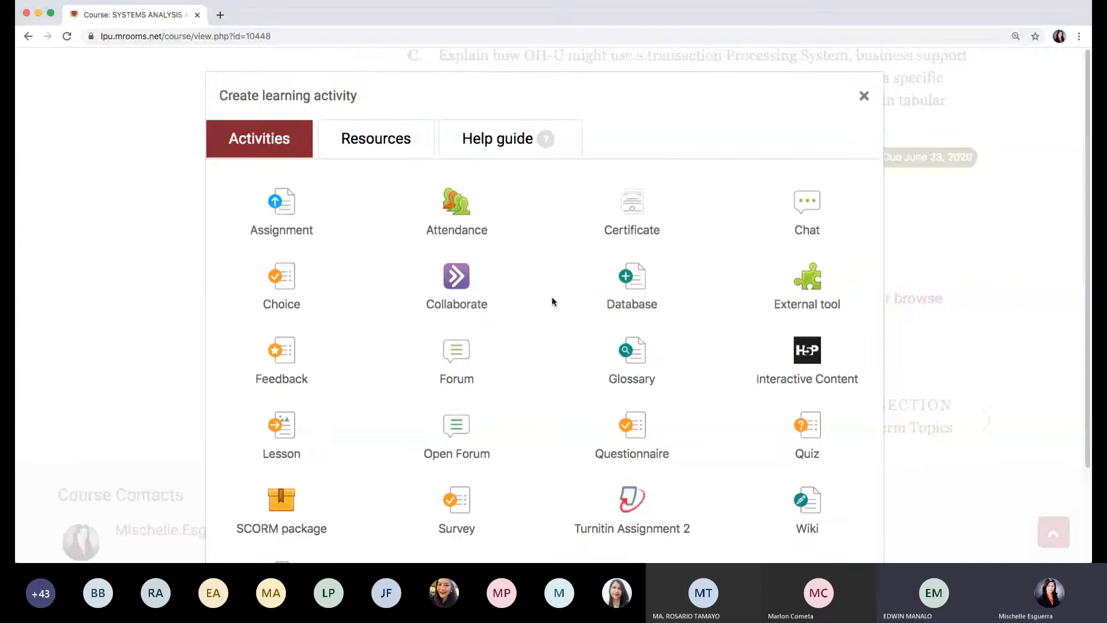
left_click(864, 96)
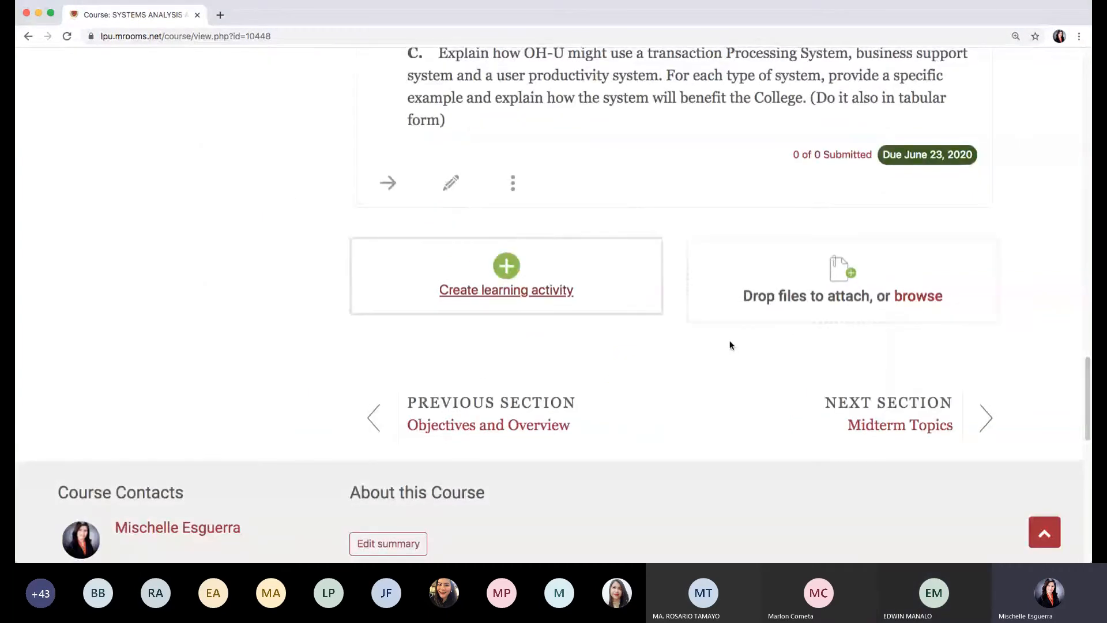
scroll(734, 295, "up", 10)
scroll(734, 294, "up", 20)
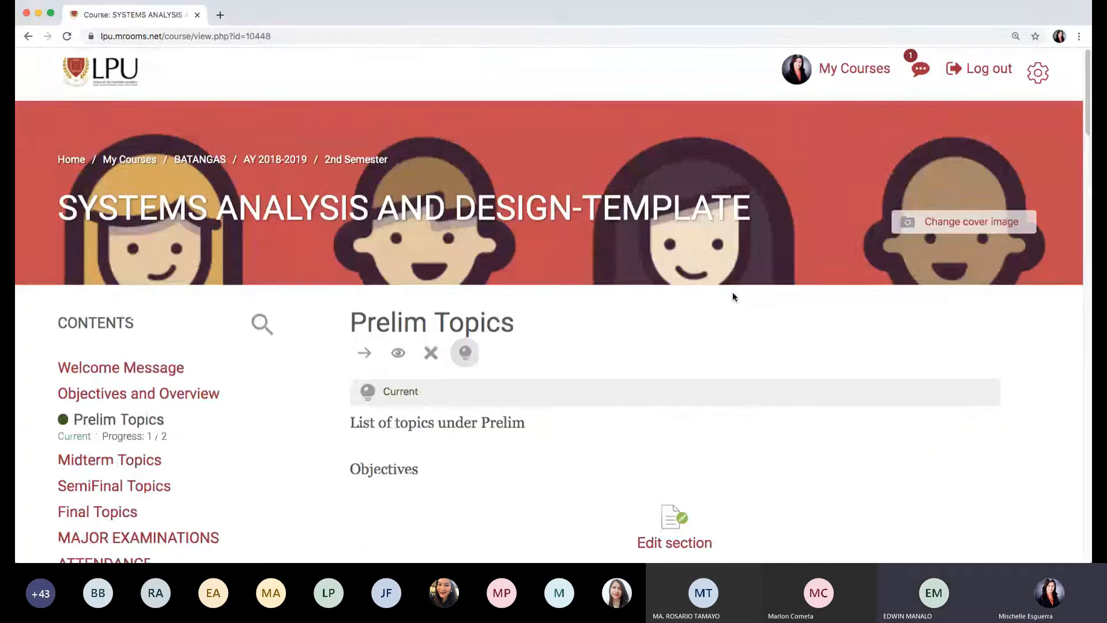
scroll(733, 295, "down", 20)
scroll(732, 294, "down", 14)
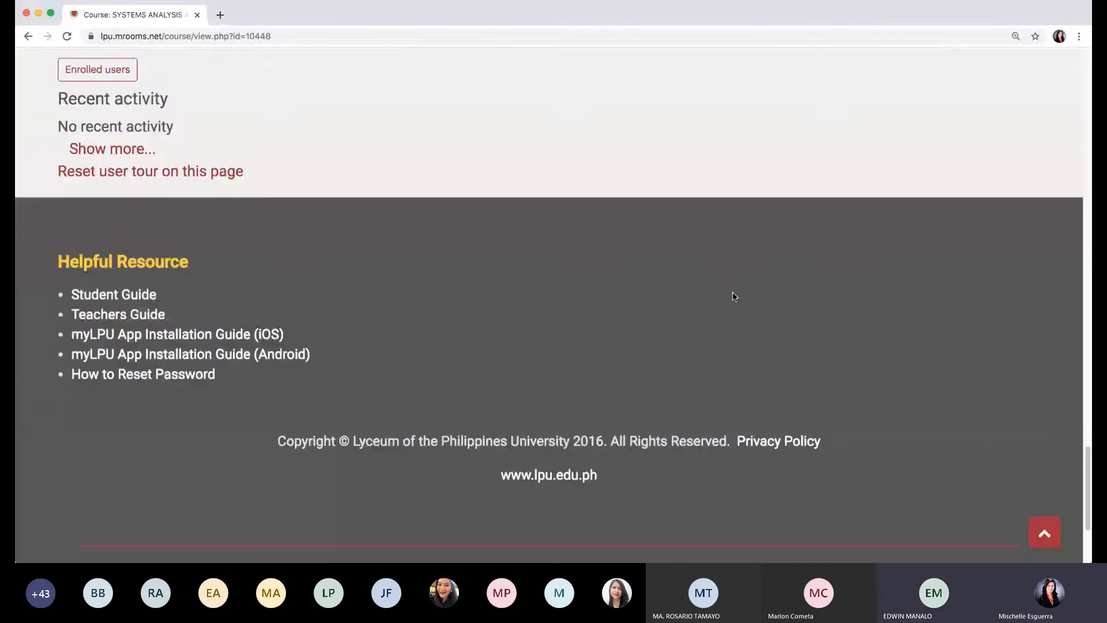
Start creating a new Choice learning activity in the Prelim Topics section.
scroll(732, 294, "up", 7)
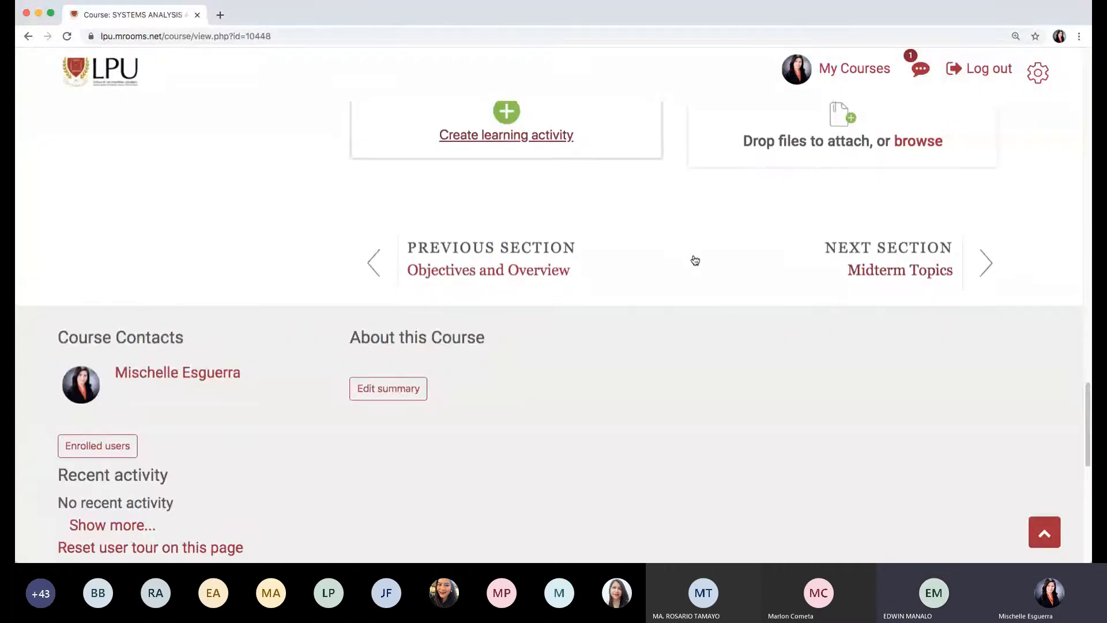
scroll(695, 261, "up", 1)
left_click(561, 163)
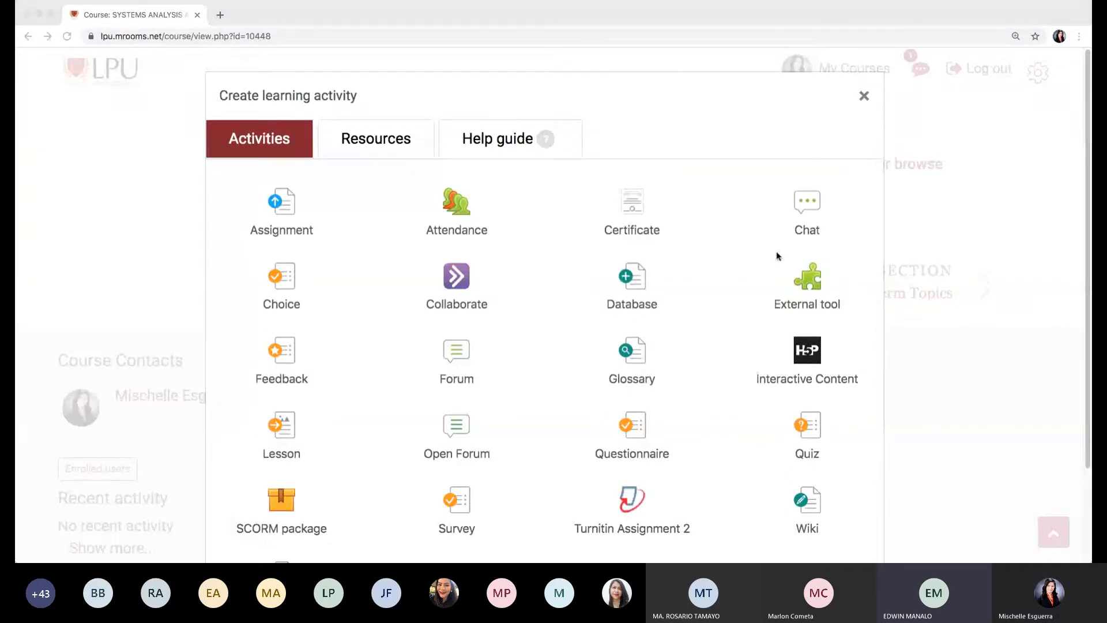
left_click(29, 197)
scroll(550, 403, "down", 2)
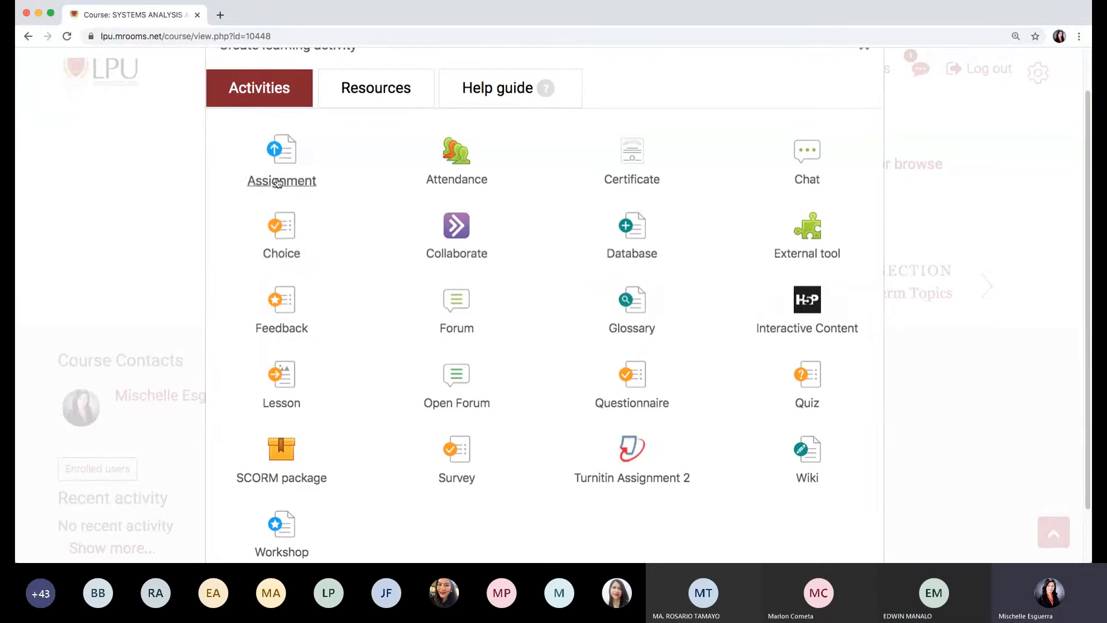
left_click(283, 228)
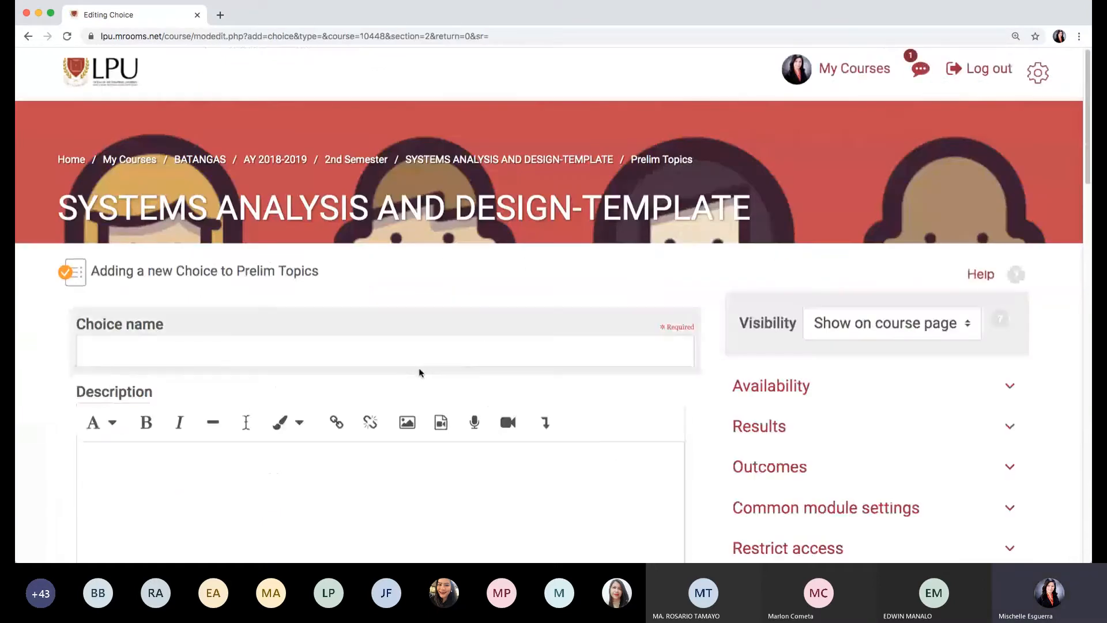
Name the new Choice activity "A choice with non anonymous results".
left_click(395, 357)
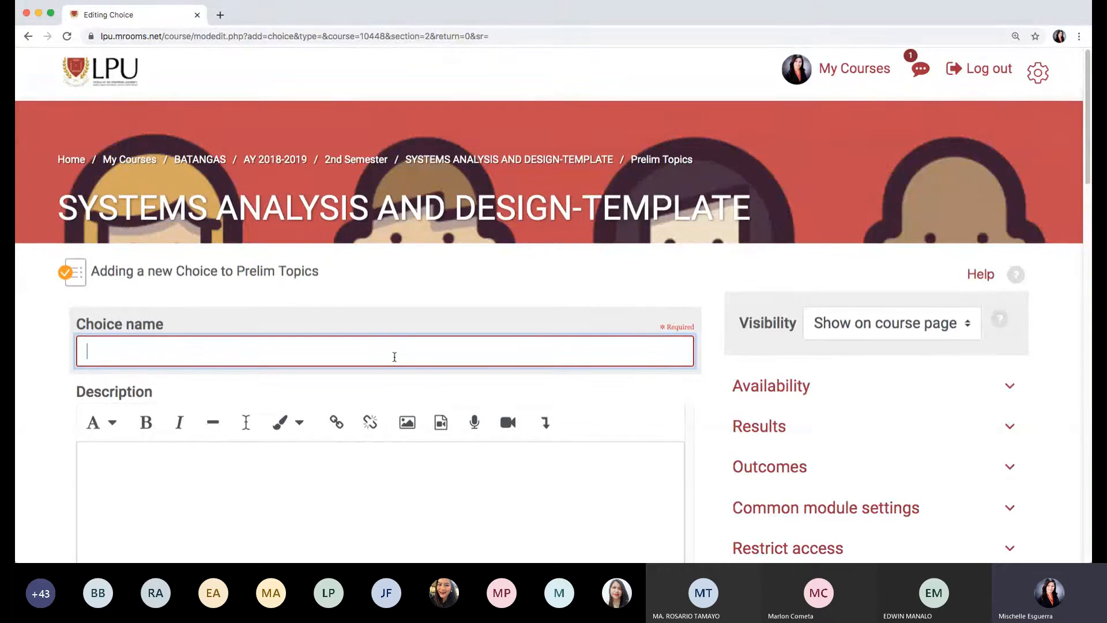
type("A choice with non an")
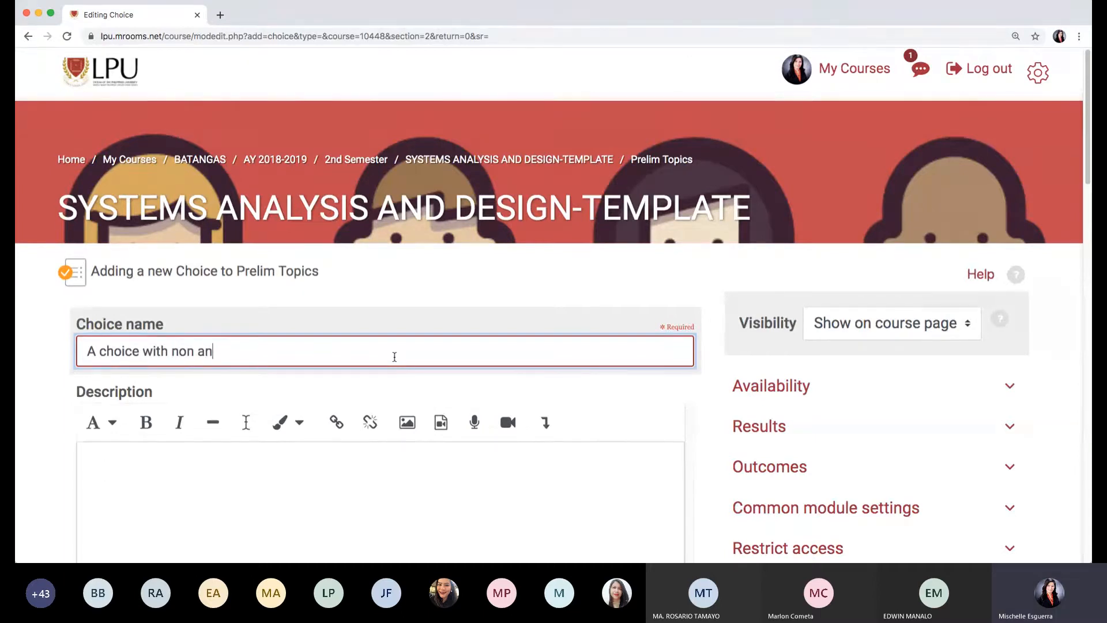
type("onymous ")
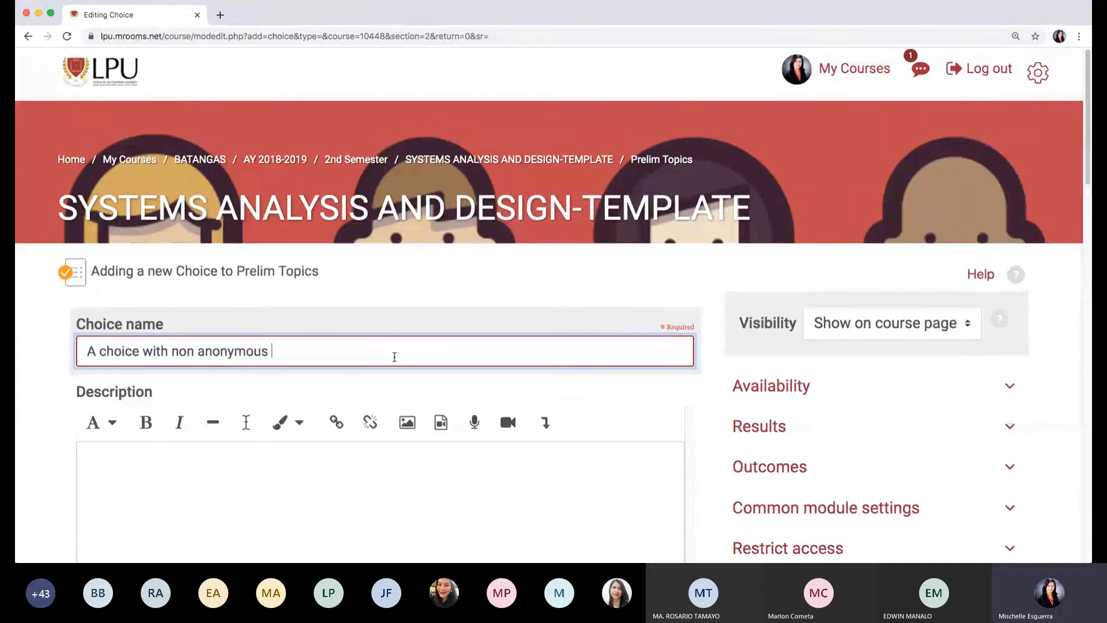
type("resu")
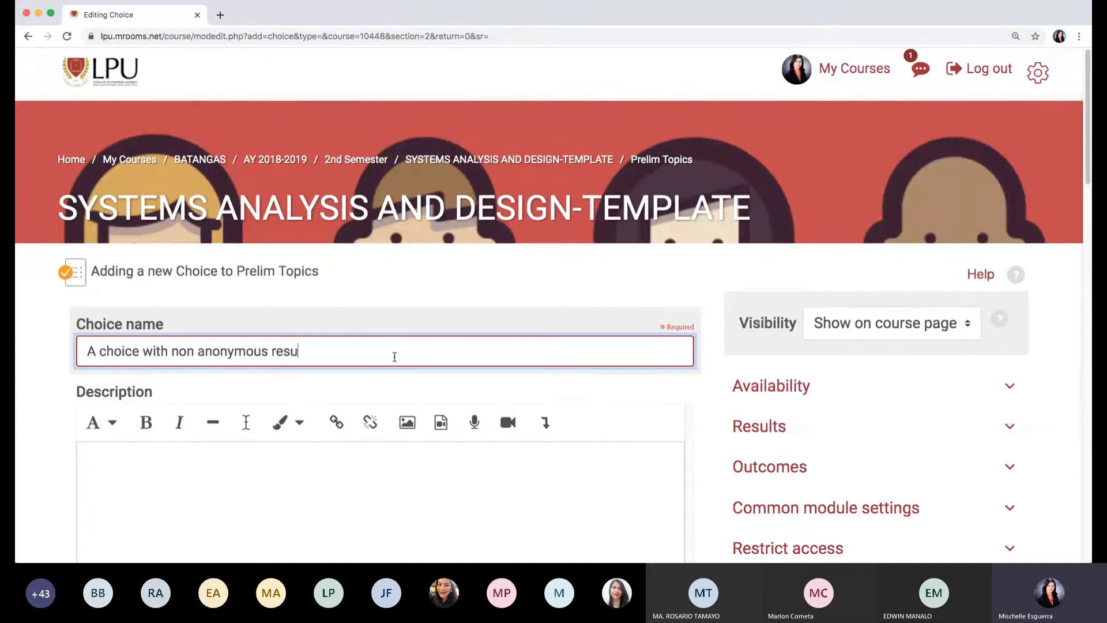
type("lts")
Enter "When did you first hear myLPU eLearning Portal?" as the Choice activity's description.
left_click(428, 493)
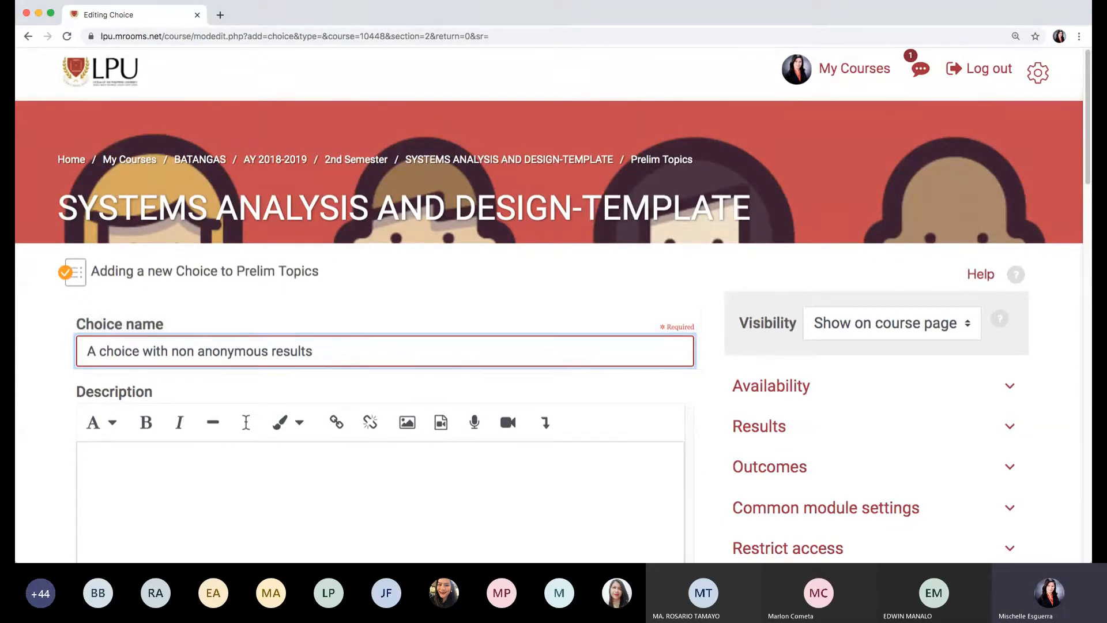
scroll(427, 493, "down", 1)
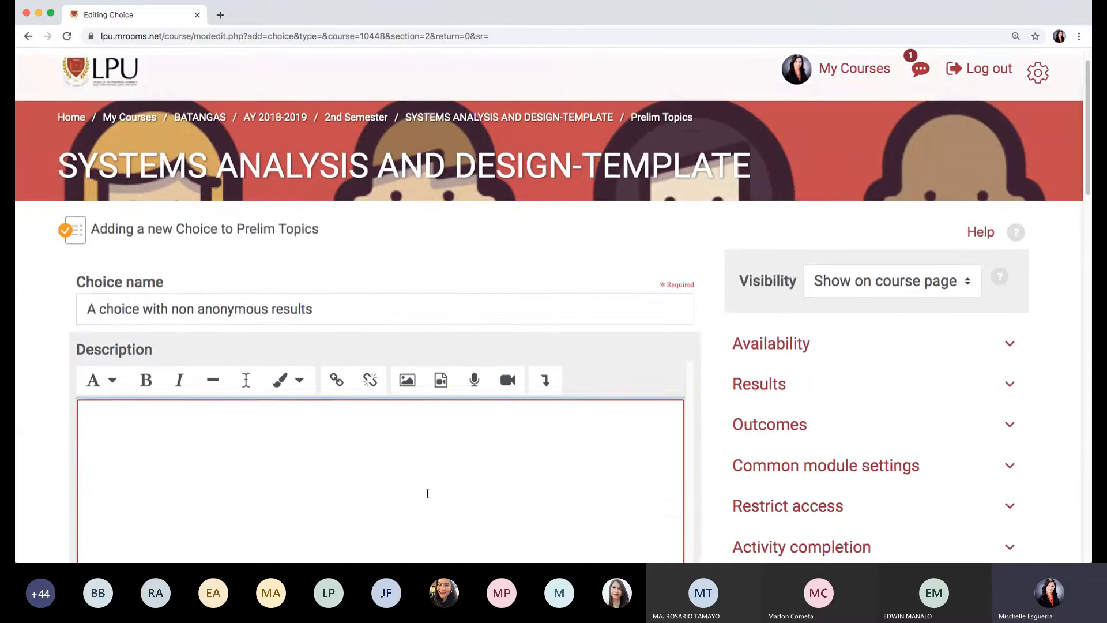
scroll(427, 493, "down", 2)
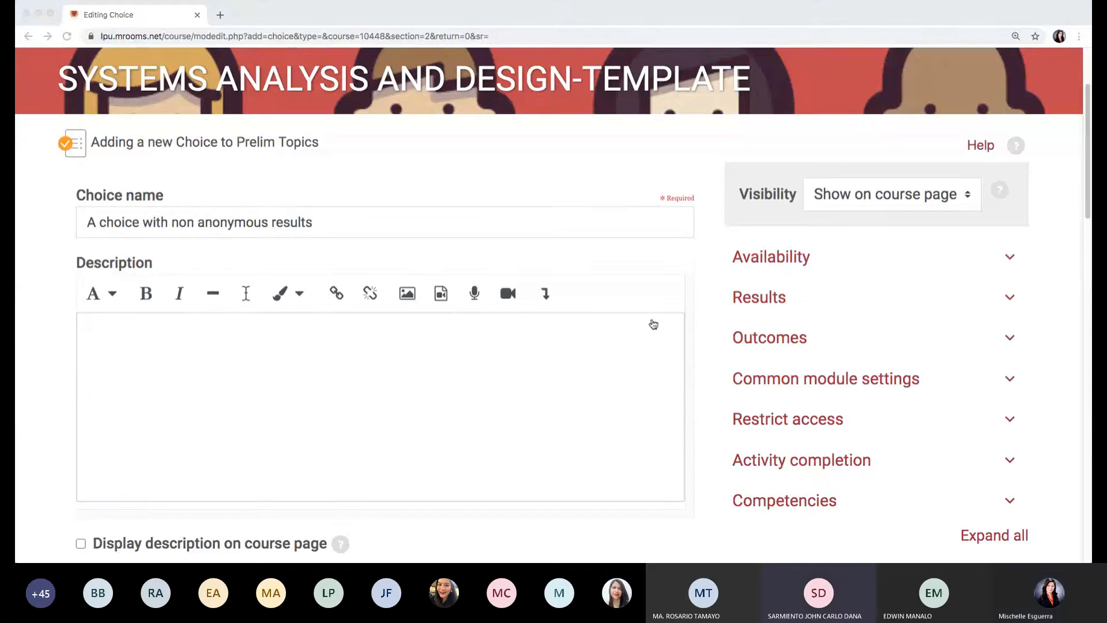
left_click(30, 205)
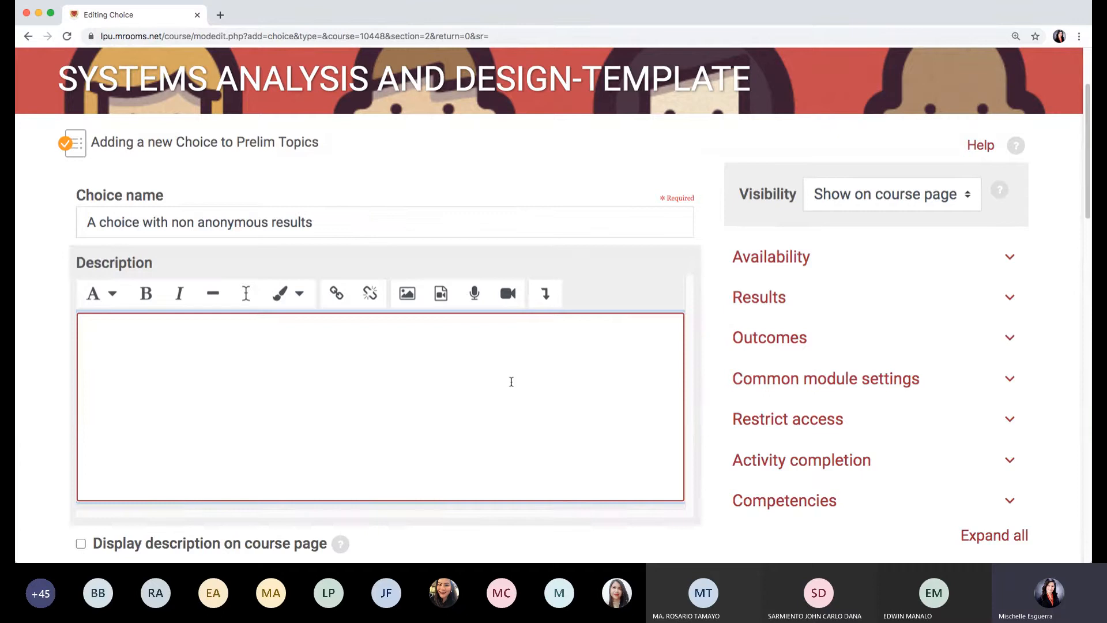
left_click(1096, 303)
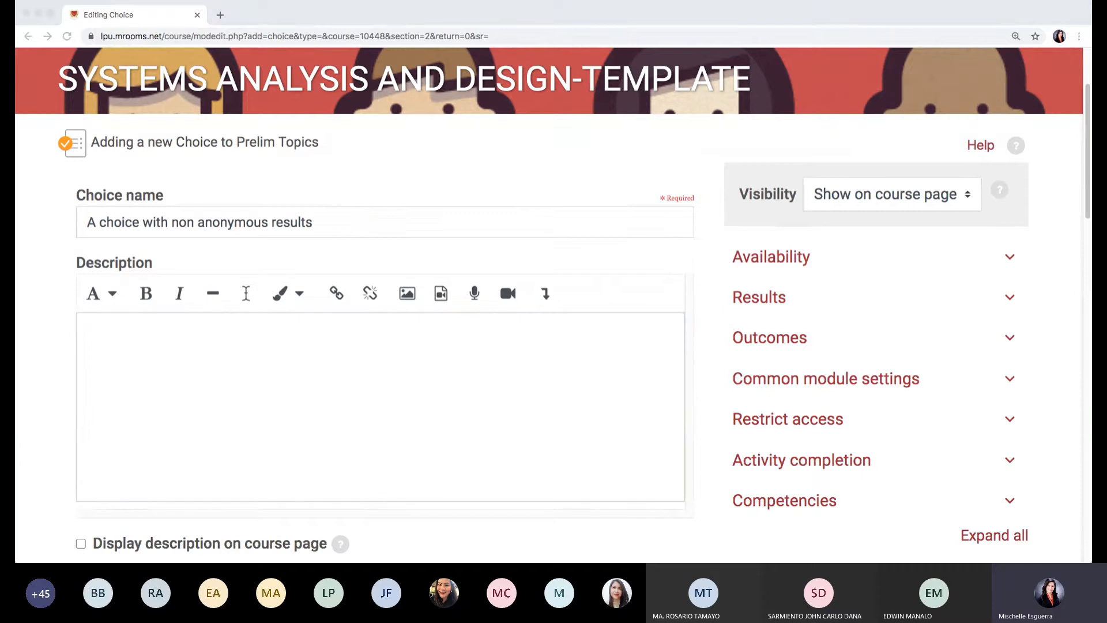
left_click(29, 220)
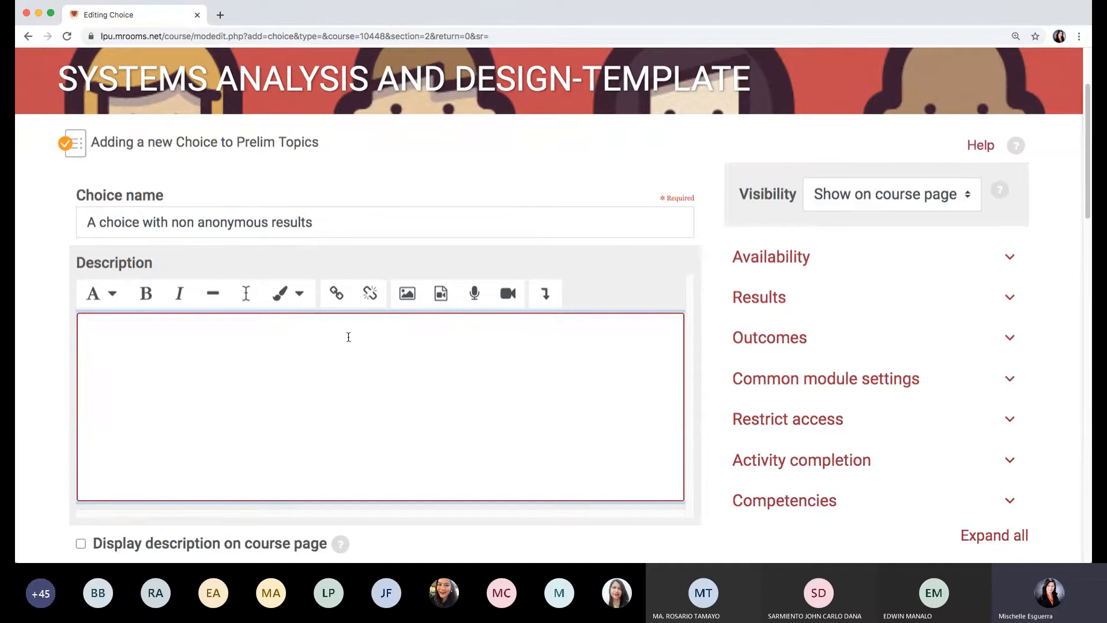
scroll(375, 365, "down", 1)
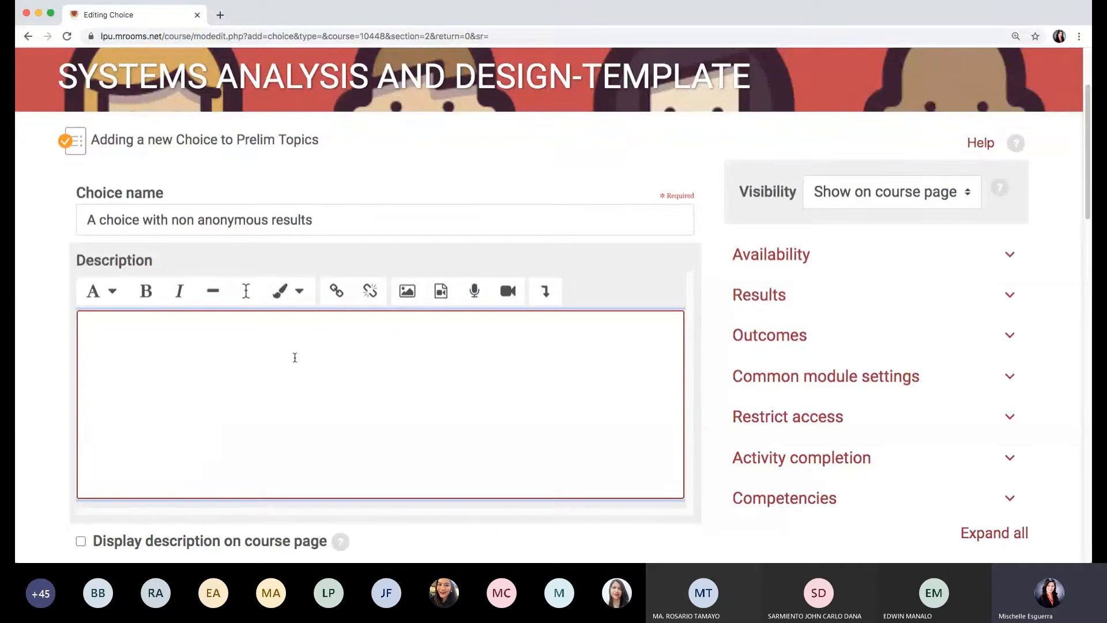
type("When did you first hera")
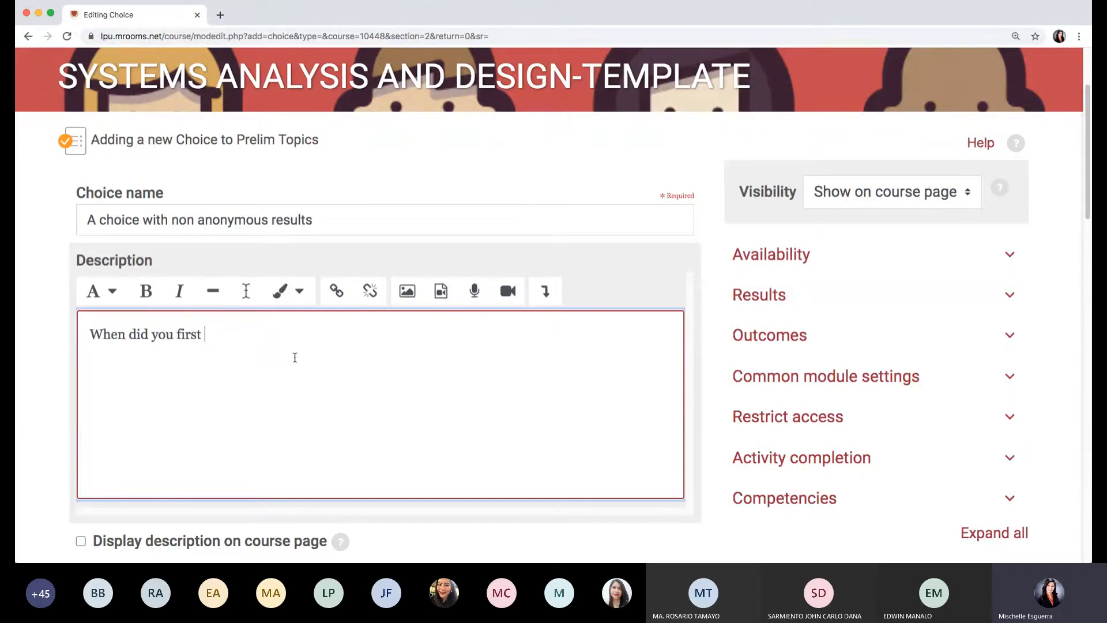
key("BackSpace")
key("BackSpace")
type("ar")
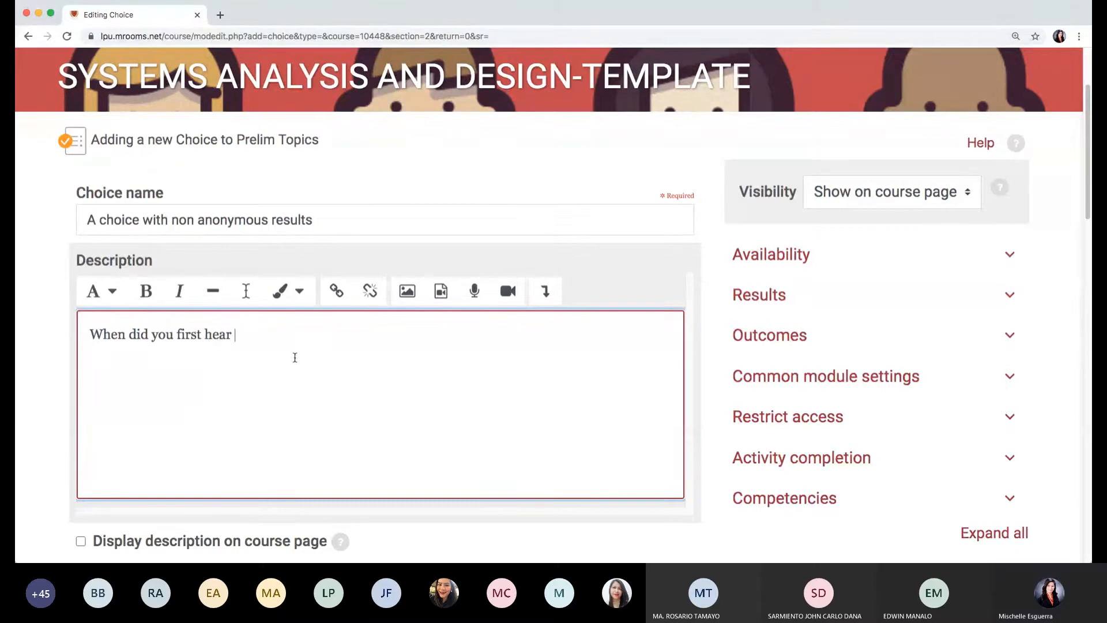
type(" myLP")
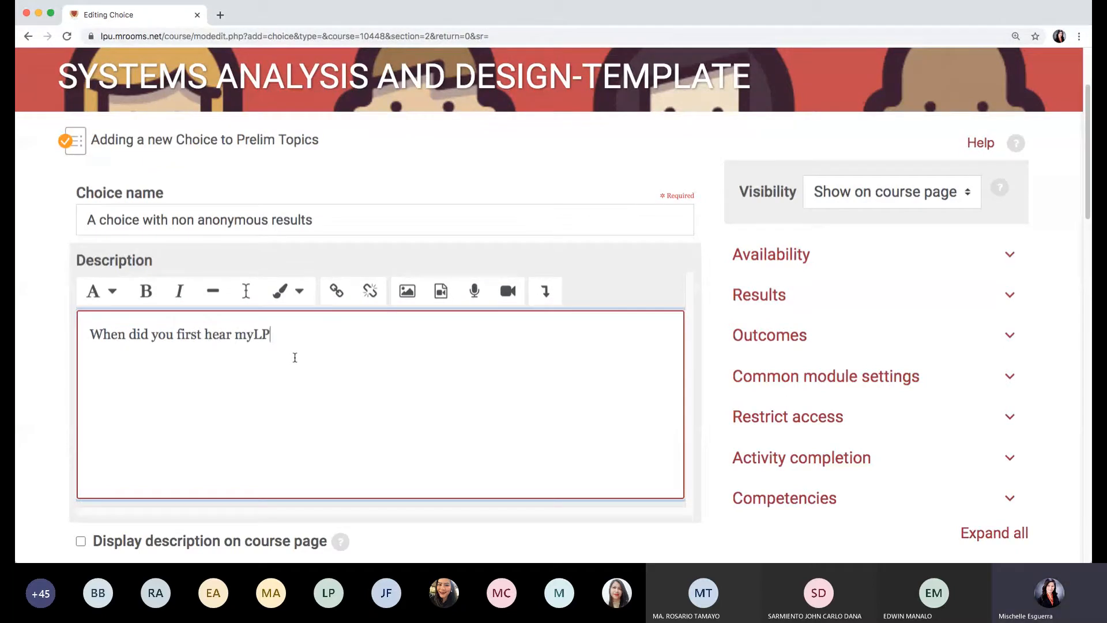
type("U eLearning Portal?")
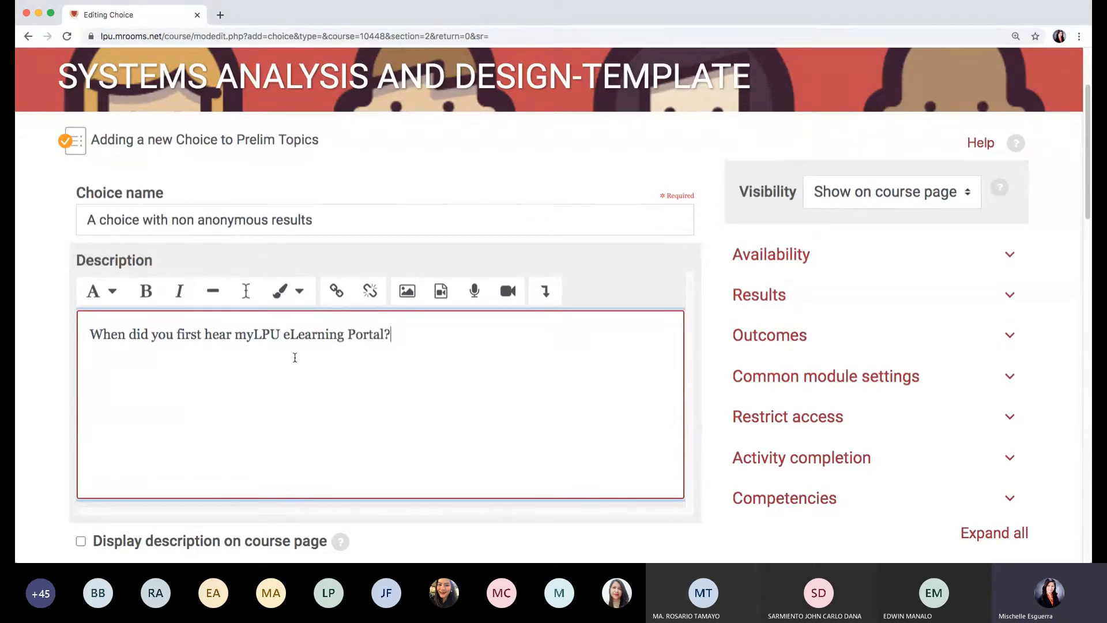
Enable displaying the description on the course page and keep the options' display mode as Display horizontally.
scroll(345, 430, "down", 5)
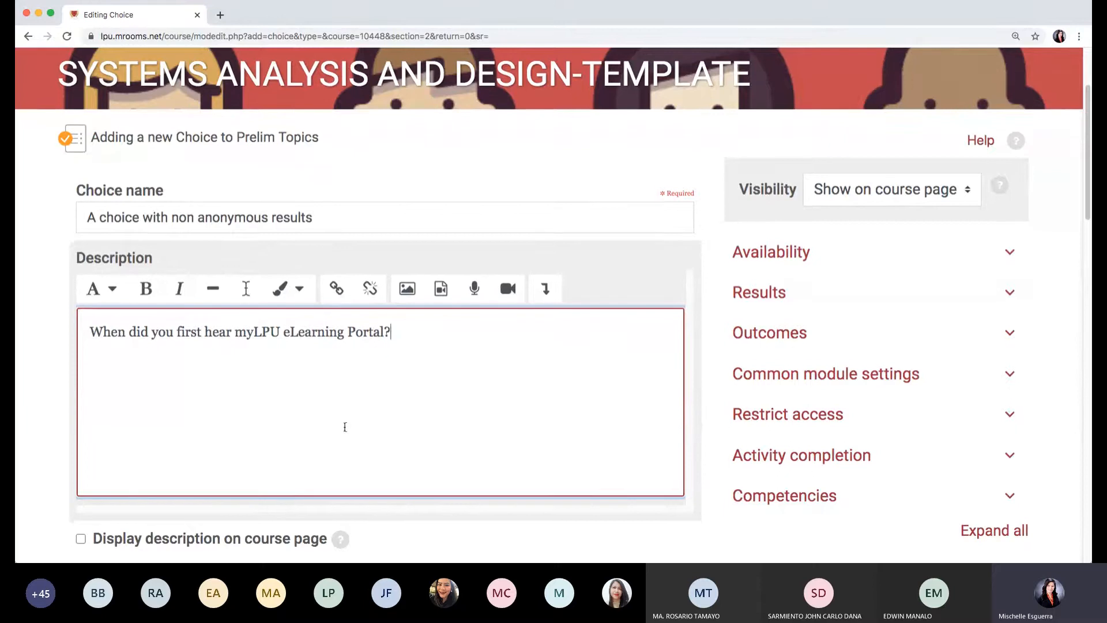
scroll(345, 430, "down", 3)
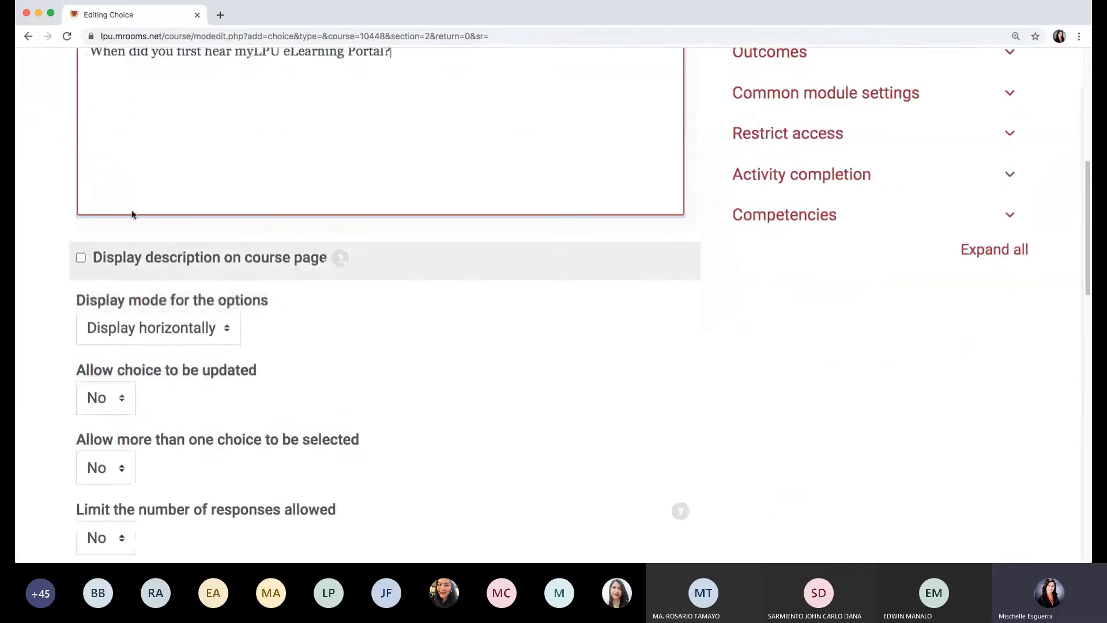
left_click(81, 257)
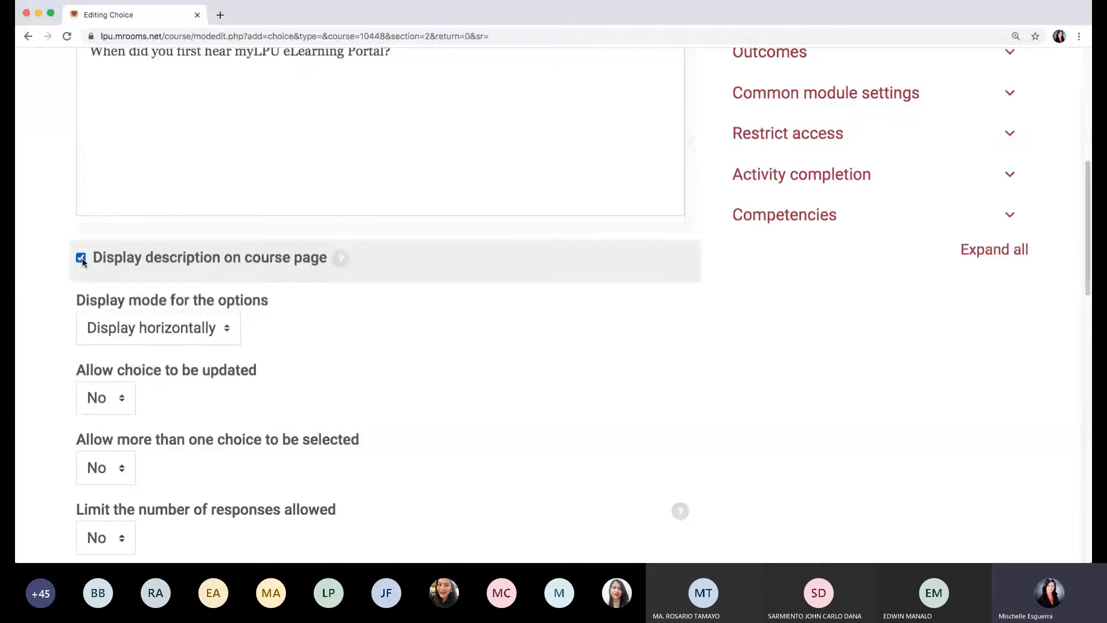
scroll(337, 351, "down", 1)
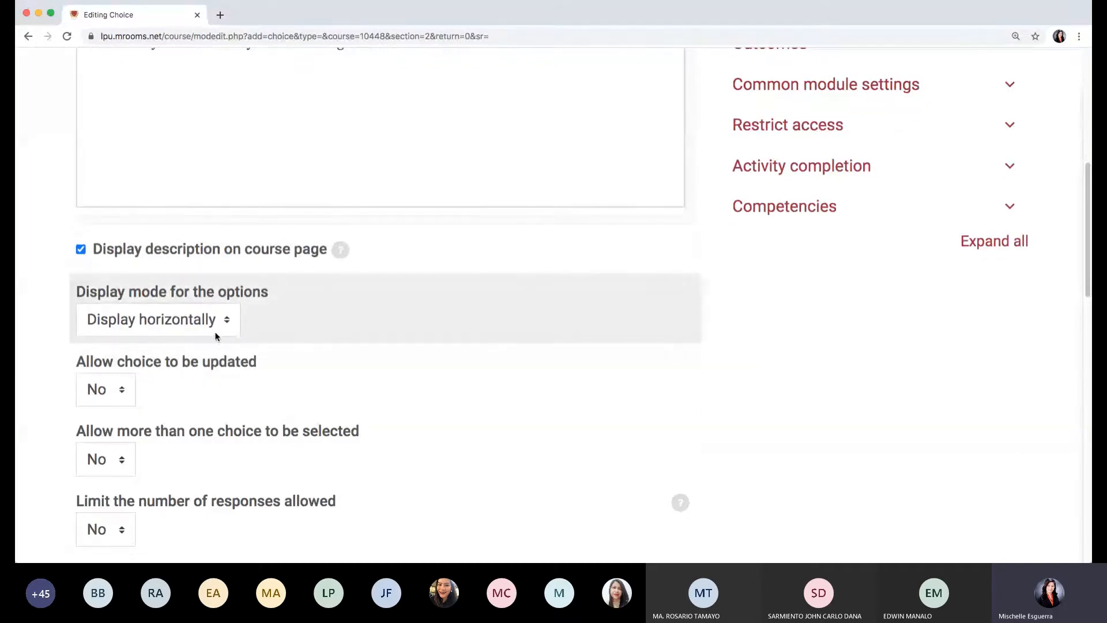
left_click(218, 328)
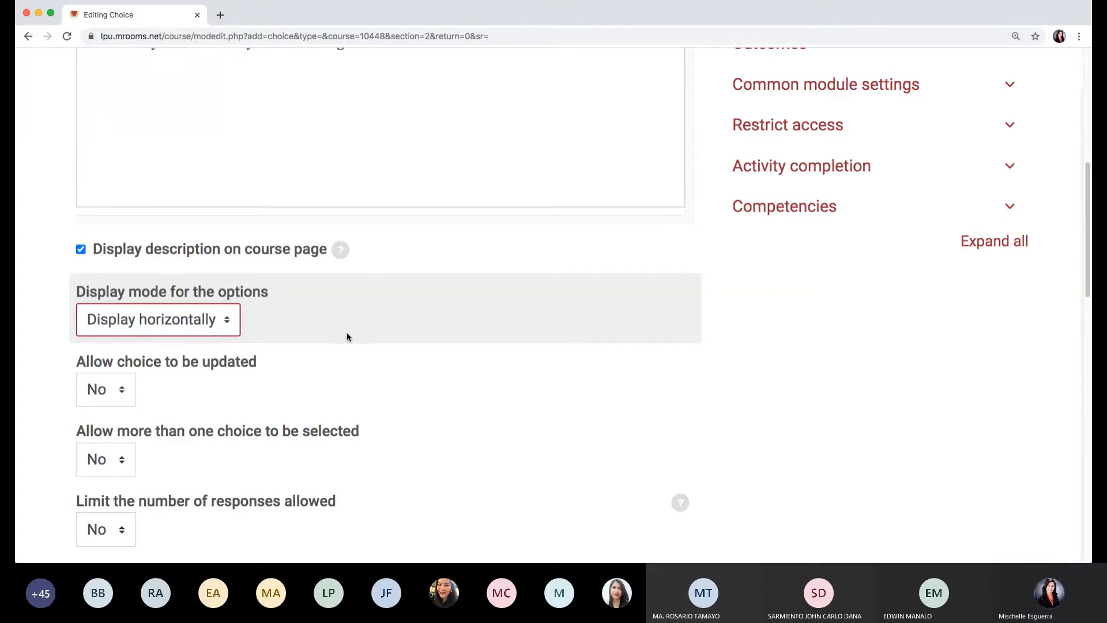
Enter "3 years ago" as Option 1 of the Choice activity.
scroll(346, 336, "down", 2)
scroll(347, 337, "down", 1)
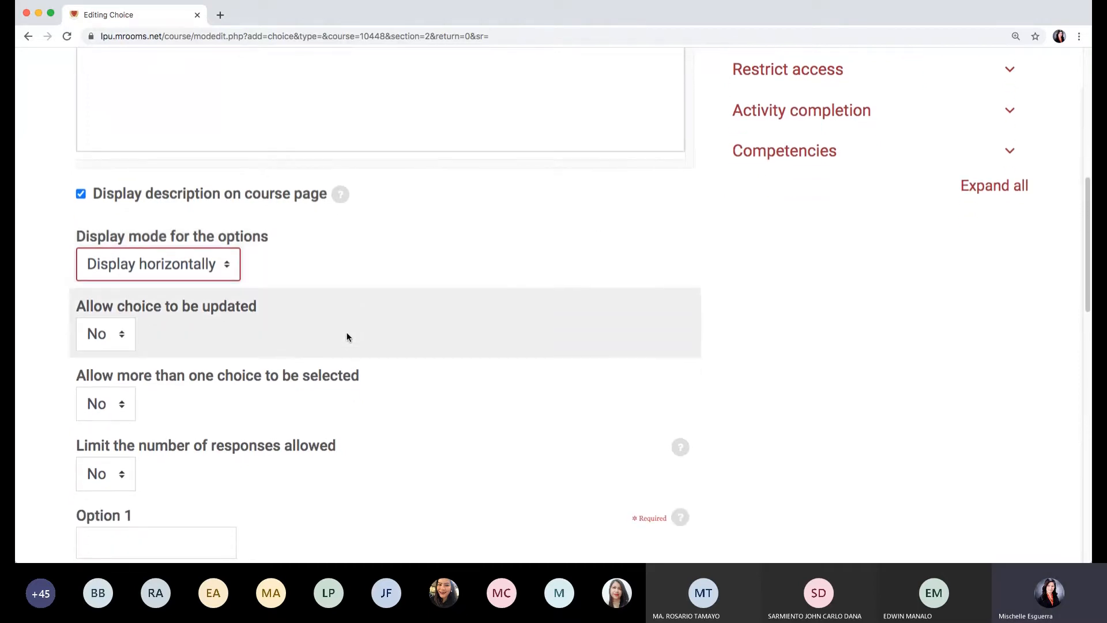
scroll(109, 342, "down", 2)
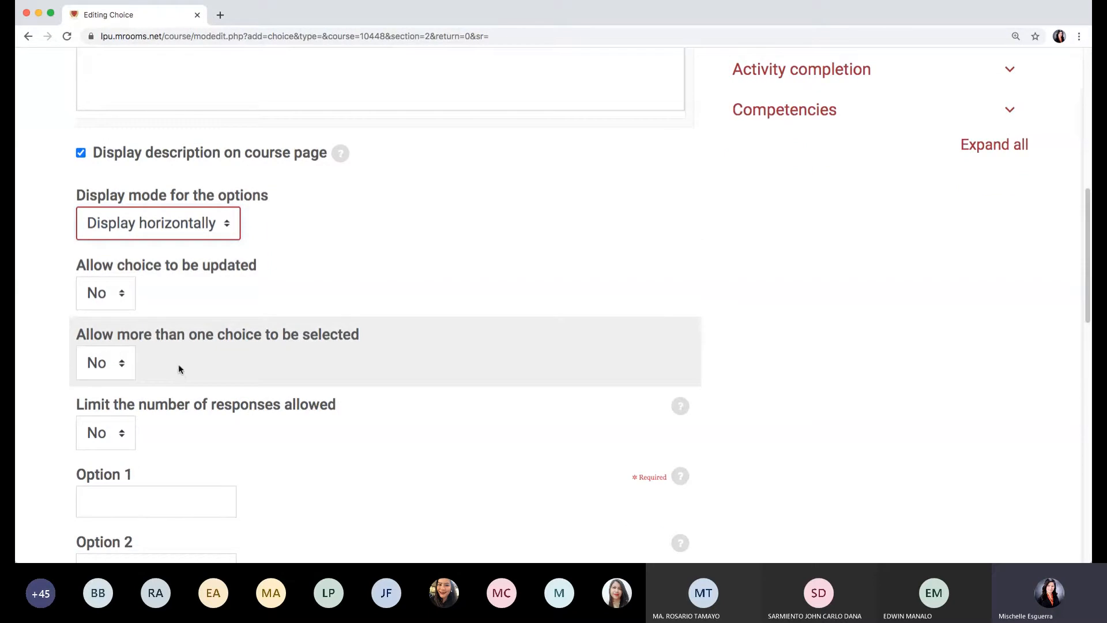
scroll(178, 364, "down", 1)
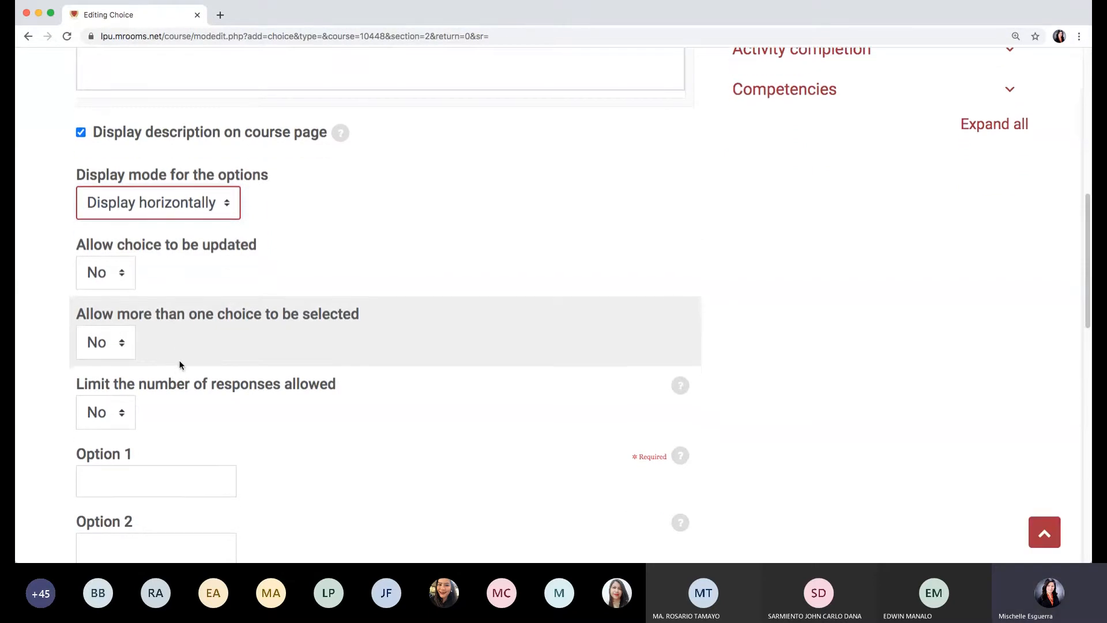
scroll(180, 365, "down", 6)
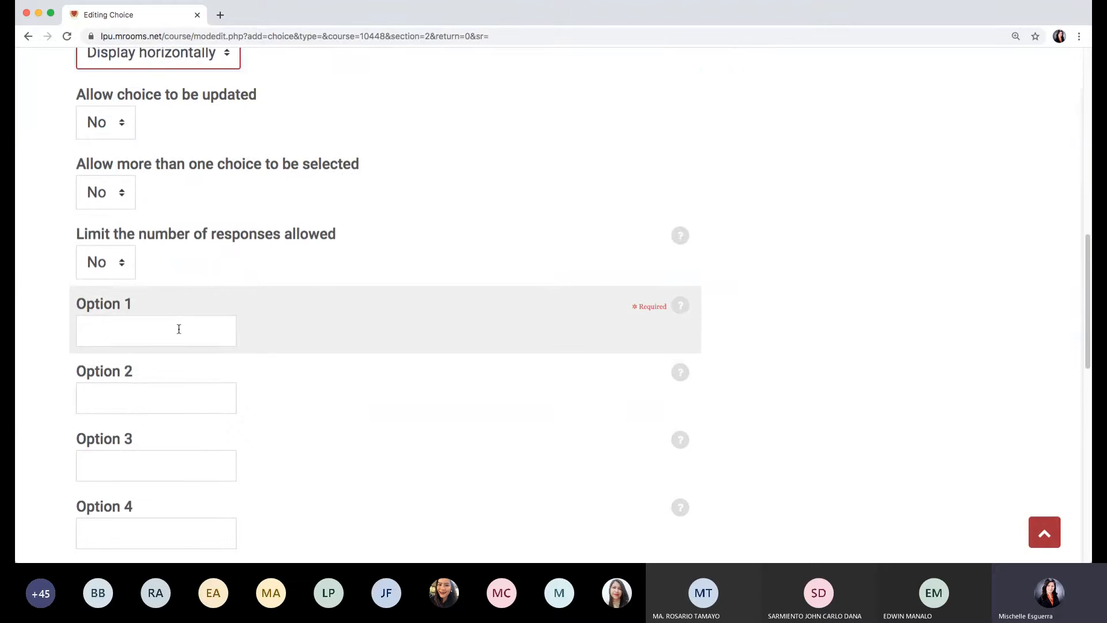
left_click(179, 329)
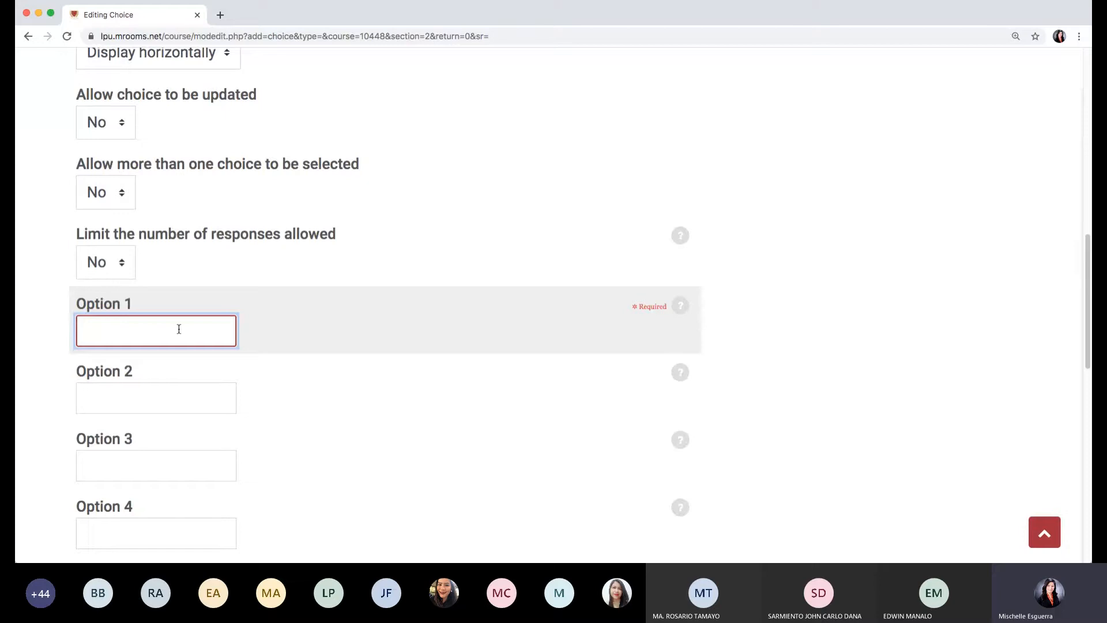
key("BackSpace")
type("3 YEARS")
key("BackSpace")
key("BackSpace")
key("BackSpace")
key("BackSpace")
key("BackSpace")
type("years ago")
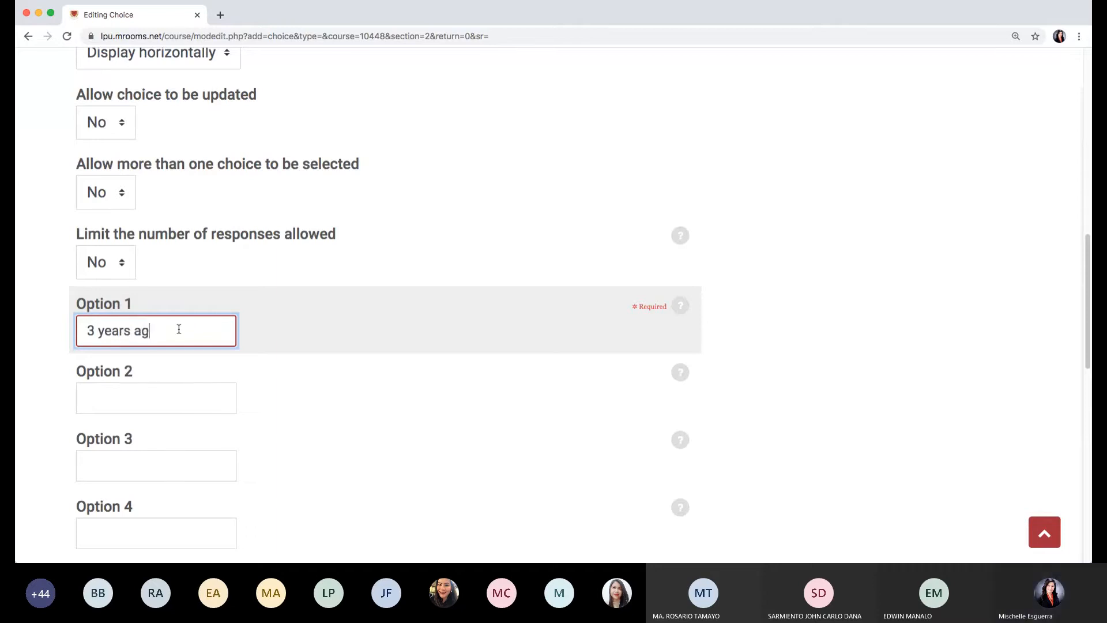
Enter "2 years ago" as Option 2 and "last year" as Option 3.
left_click(165, 396)
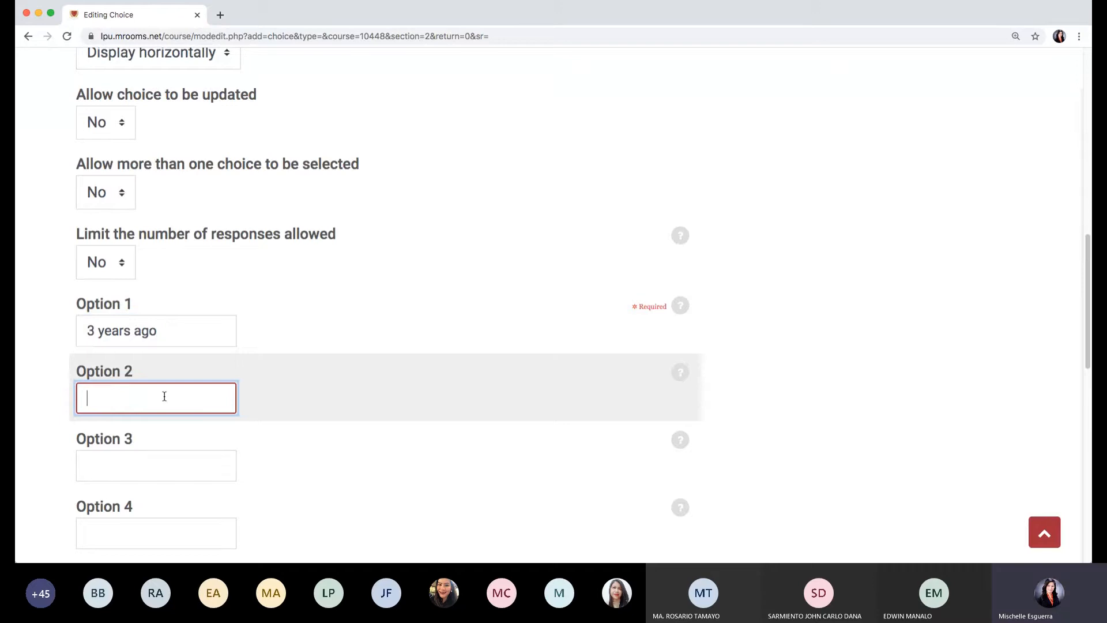
type("2 years ago")
left_click(161, 470)
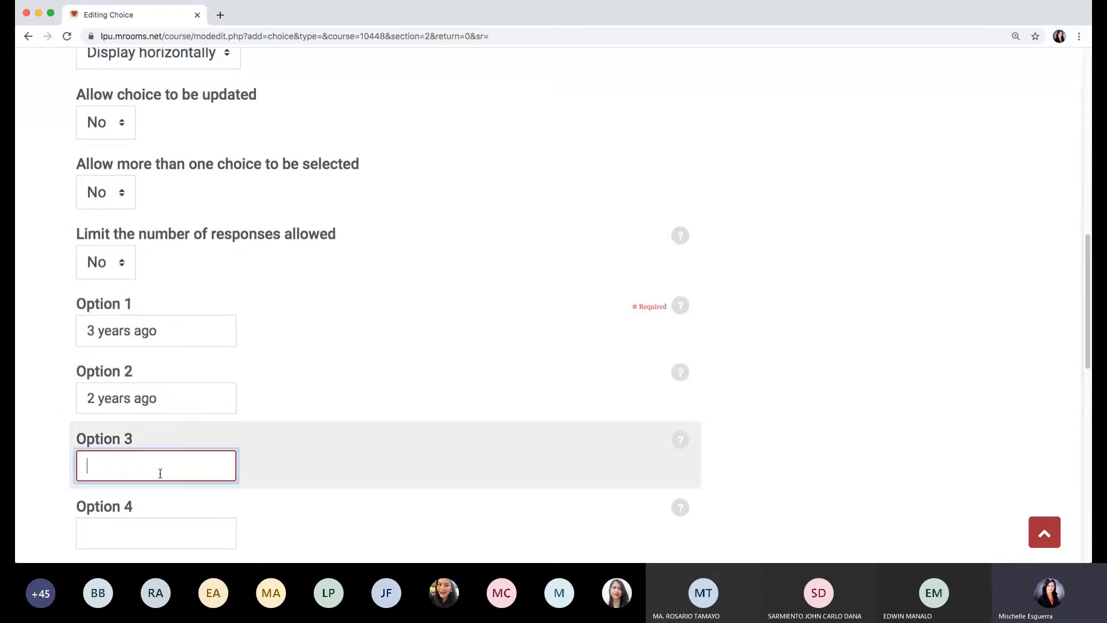
type("last year")
Enter "last month" as Option 4 and "today" as Option 5.
scroll(182, 448, "down", 6)
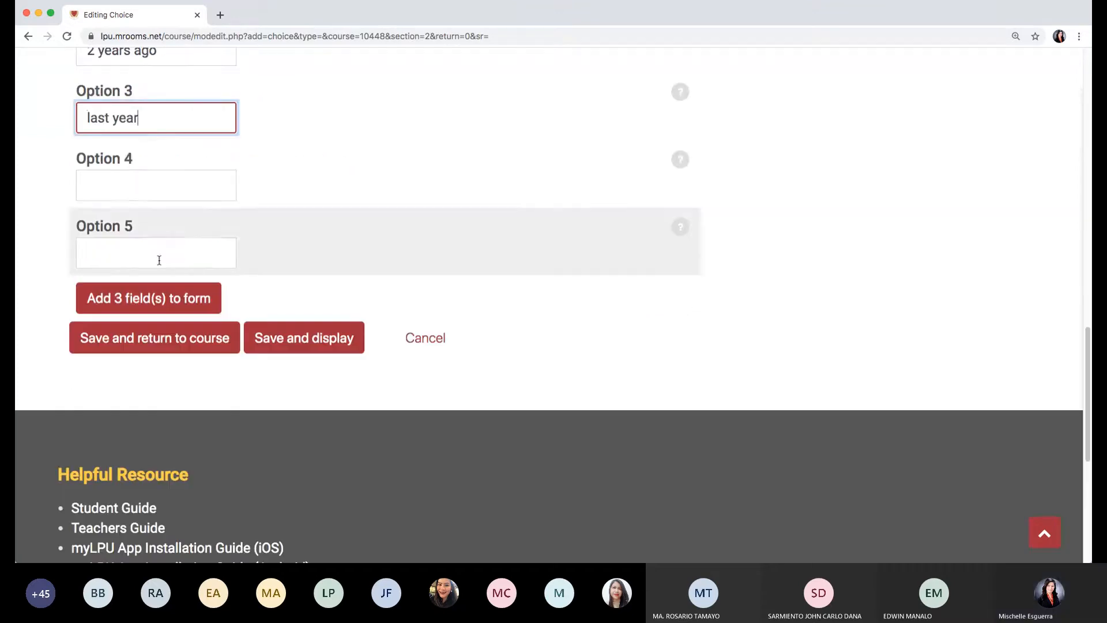
left_click(172, 191)
type("last mo")
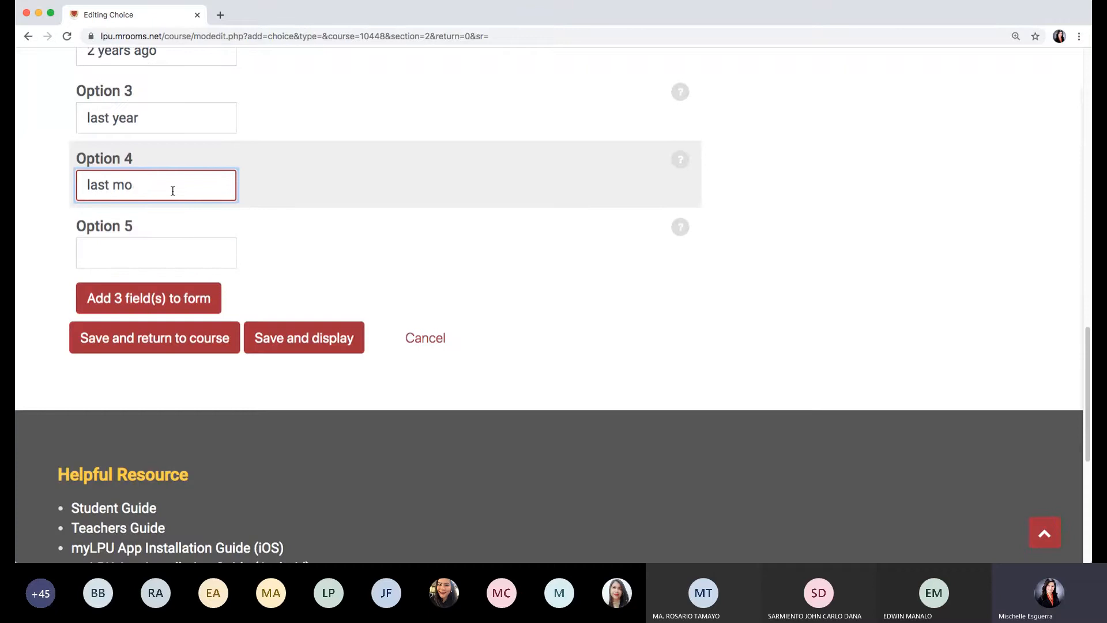
type("tnth")
left_click(173, 252)
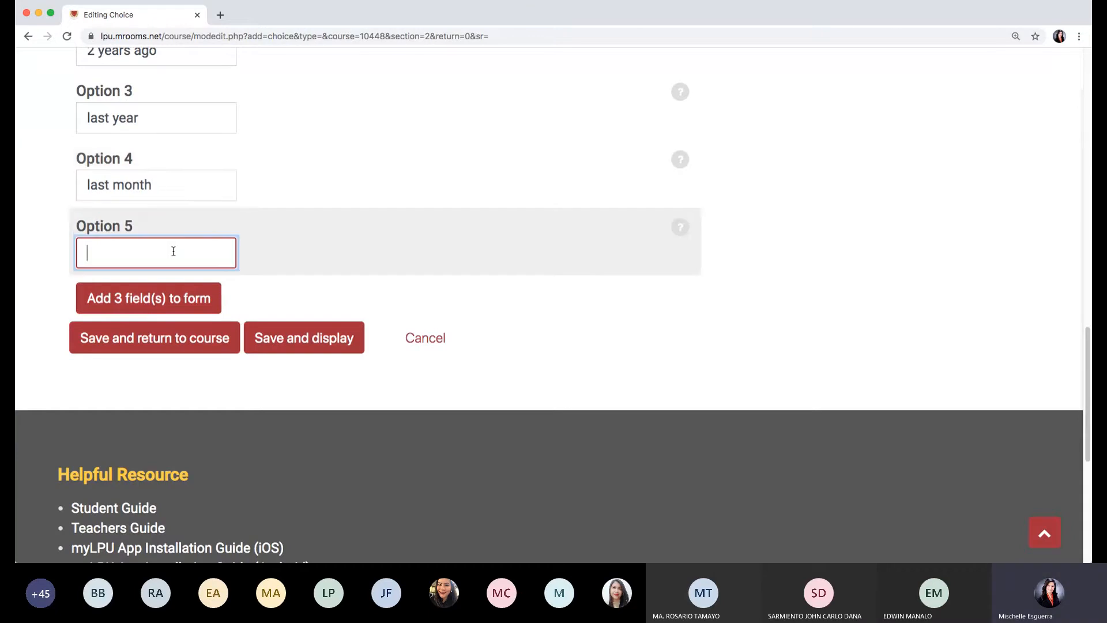
type("today")
Expand the Availability settings of the Choice activity to show the response period fields.
scroll(349, 245, "up", 8)
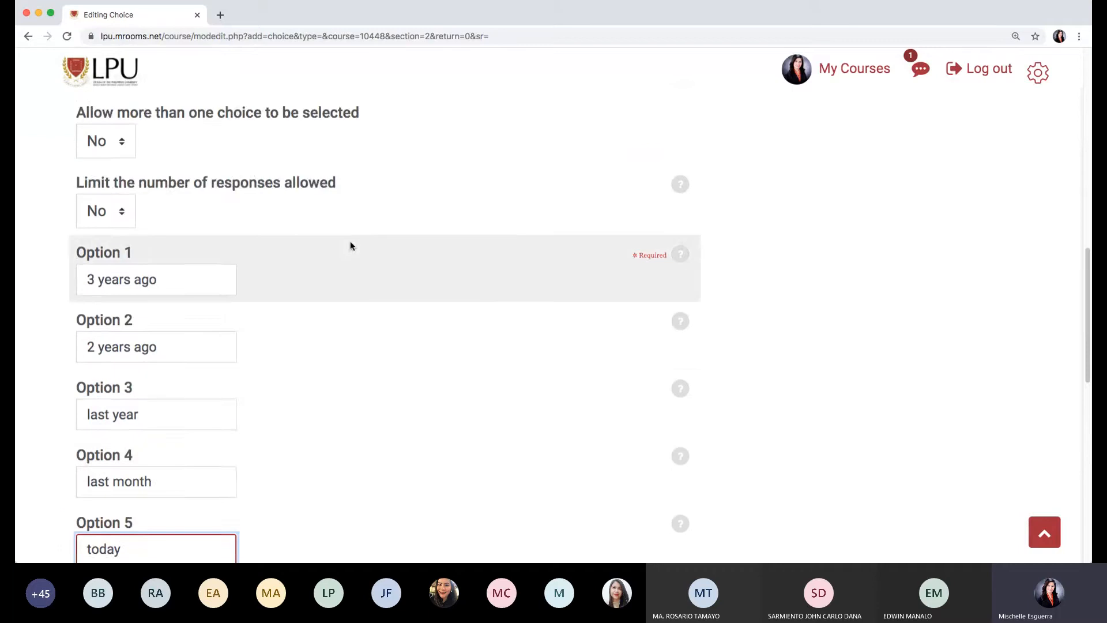
scroll(534, 254, "up", 10)
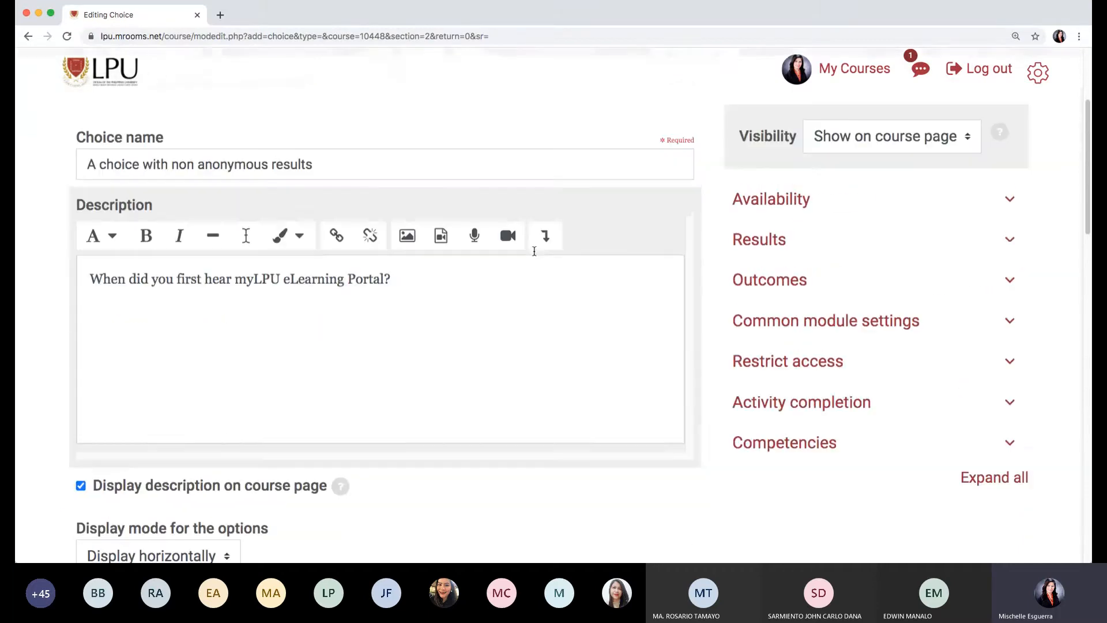
scroll(535, 256, "up", 2)
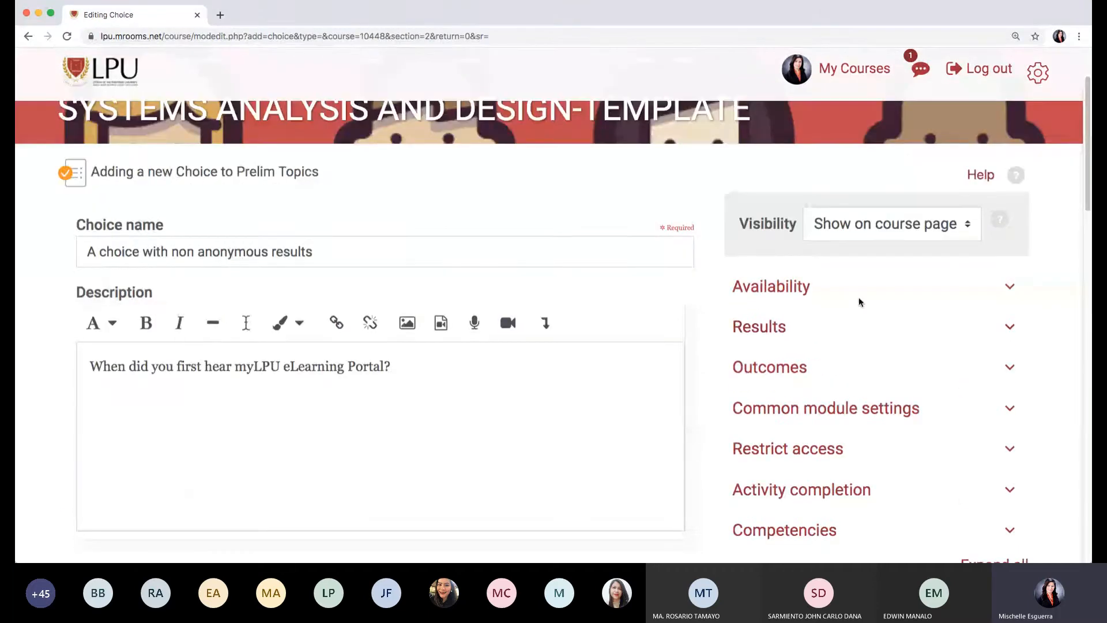
left_click(803, 295)
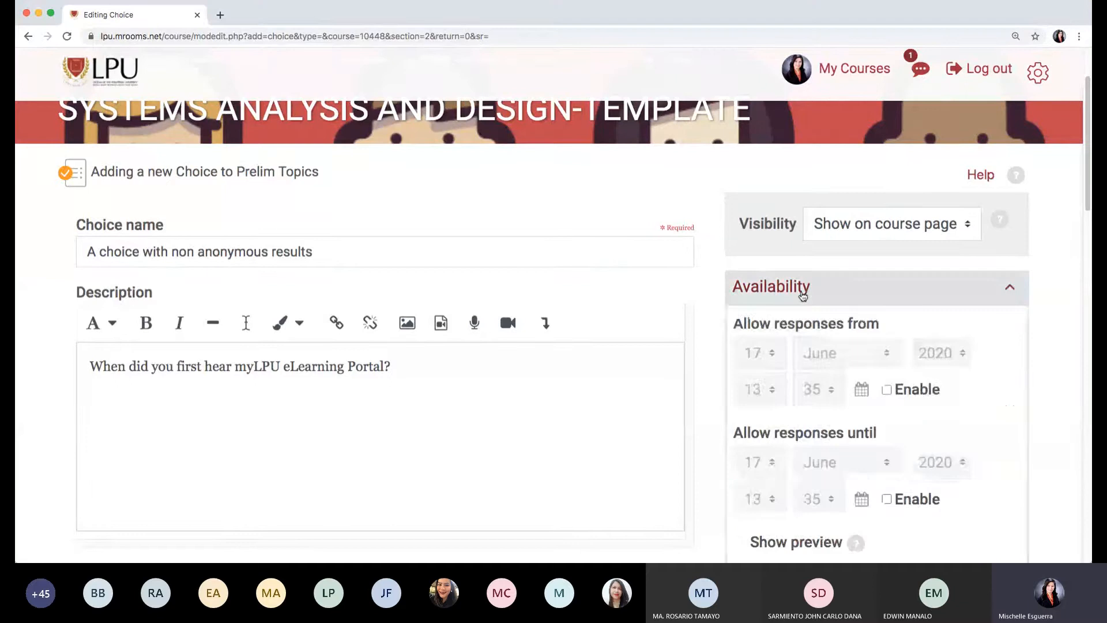
Enable the Allow responses from date at 17 June 2020, 13:35, leaving Allow responses until disabled.
scroll(918, 319, "down", 2)
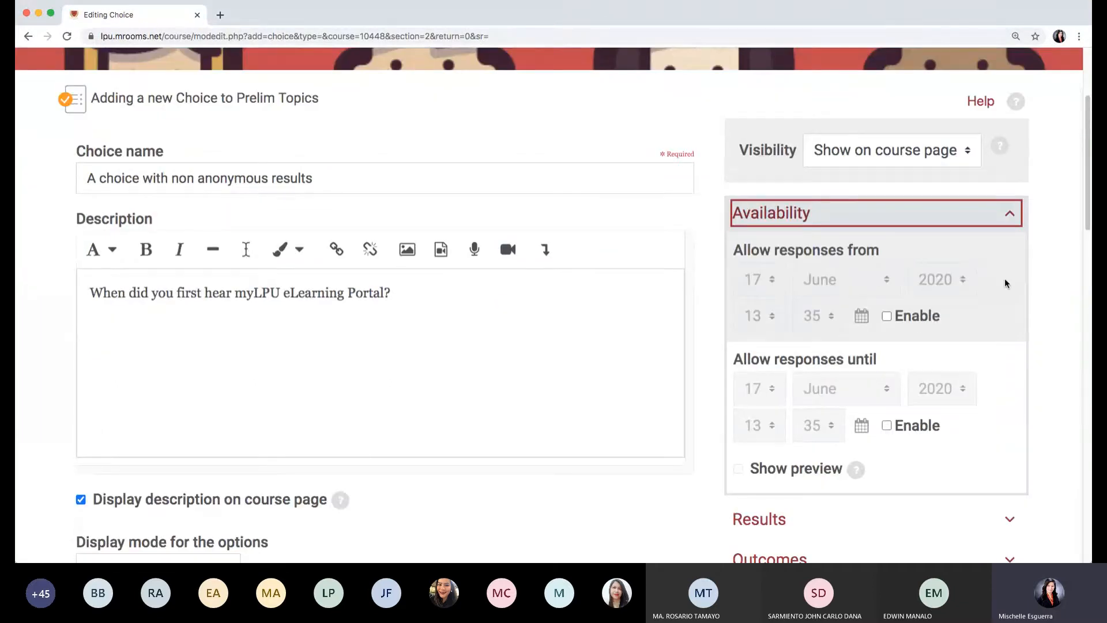
left_click(887, 316)
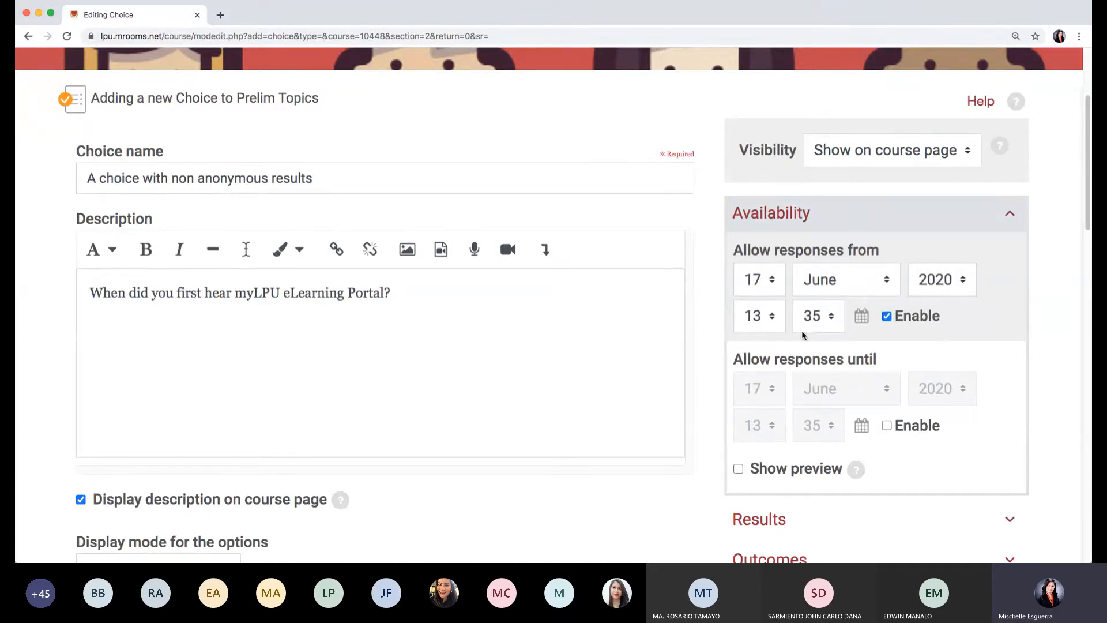
scroll(816, 336, "down", 1)
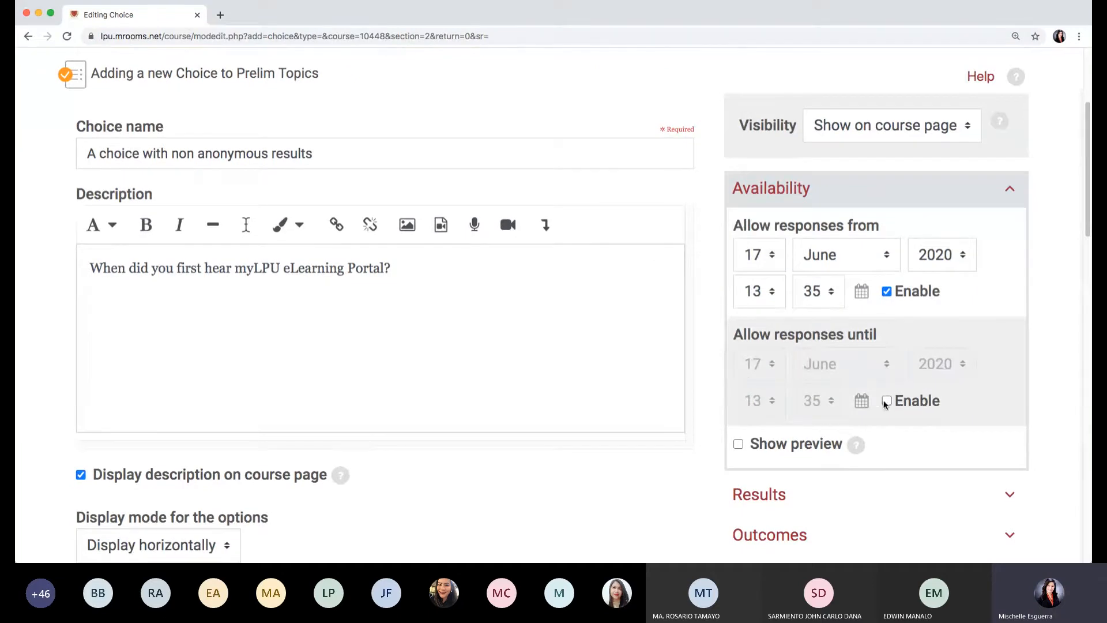
scroll(951, 383, "down", 2)
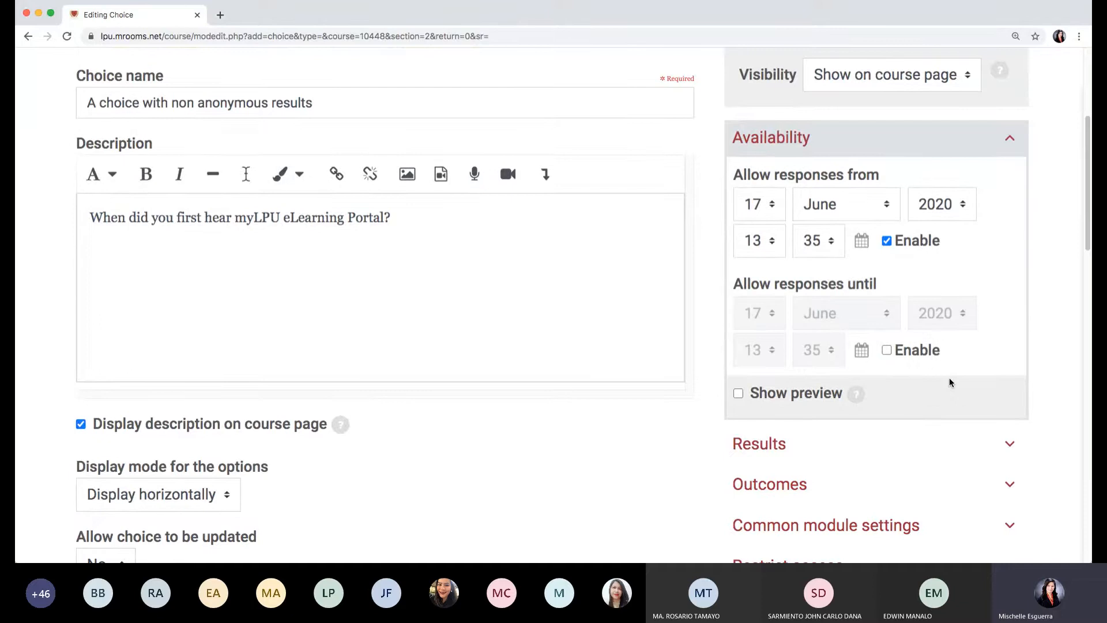
left_click(887, 351)
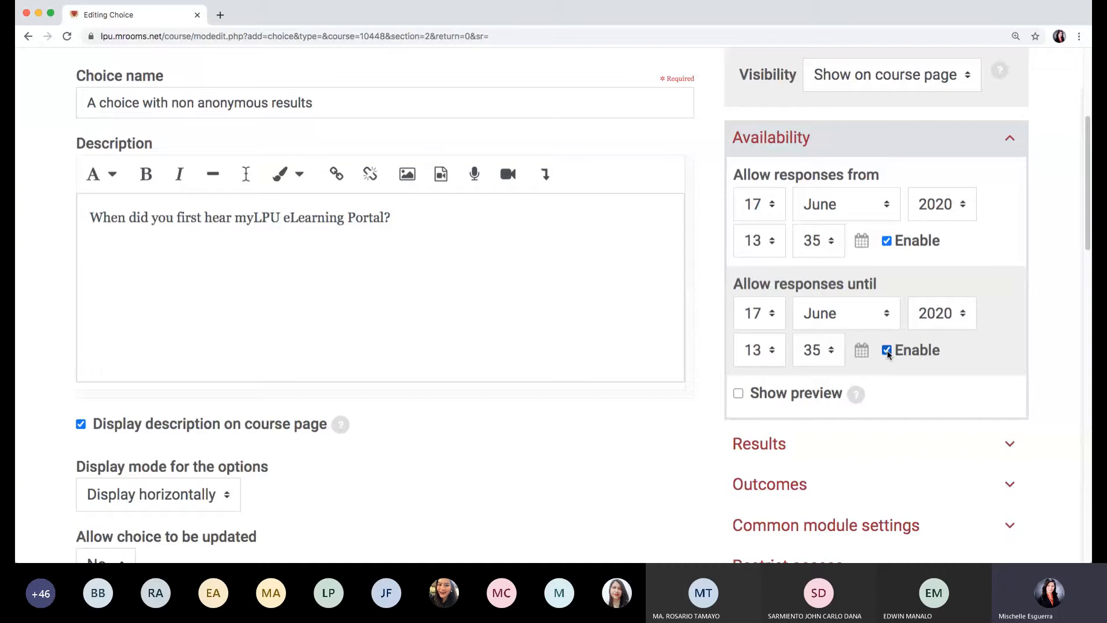
left_click(887, 350)
scroll(869, 427, "down", 2)
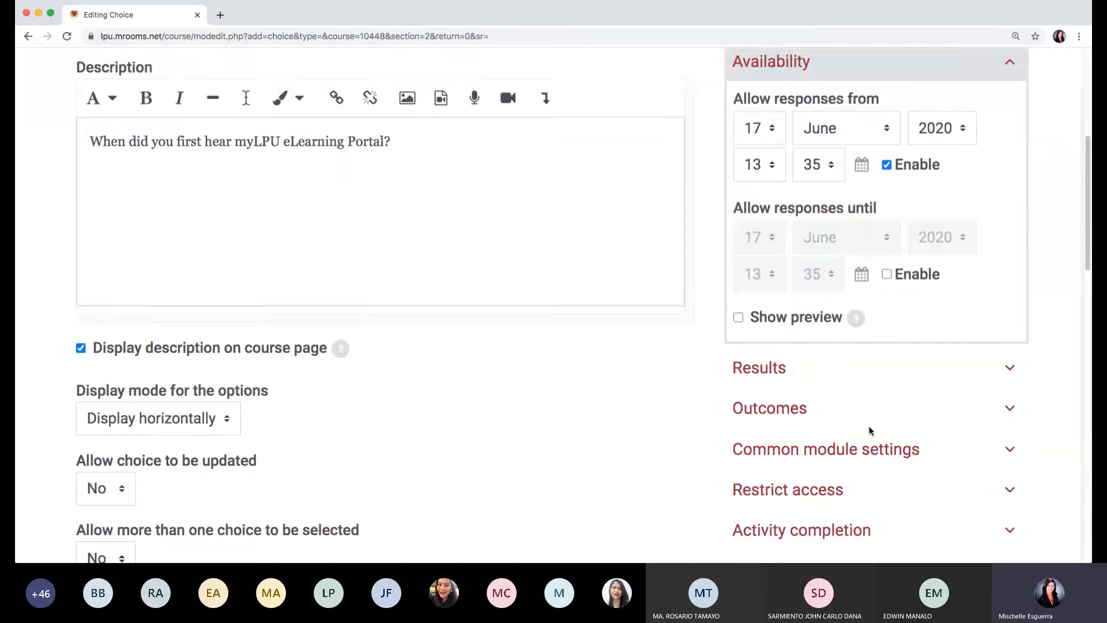
Expand the Results settings of the Choice activity and examine the result publishing and unanswered column options.
scroll(869, 431, "down", 1)
left_click(772, 307)
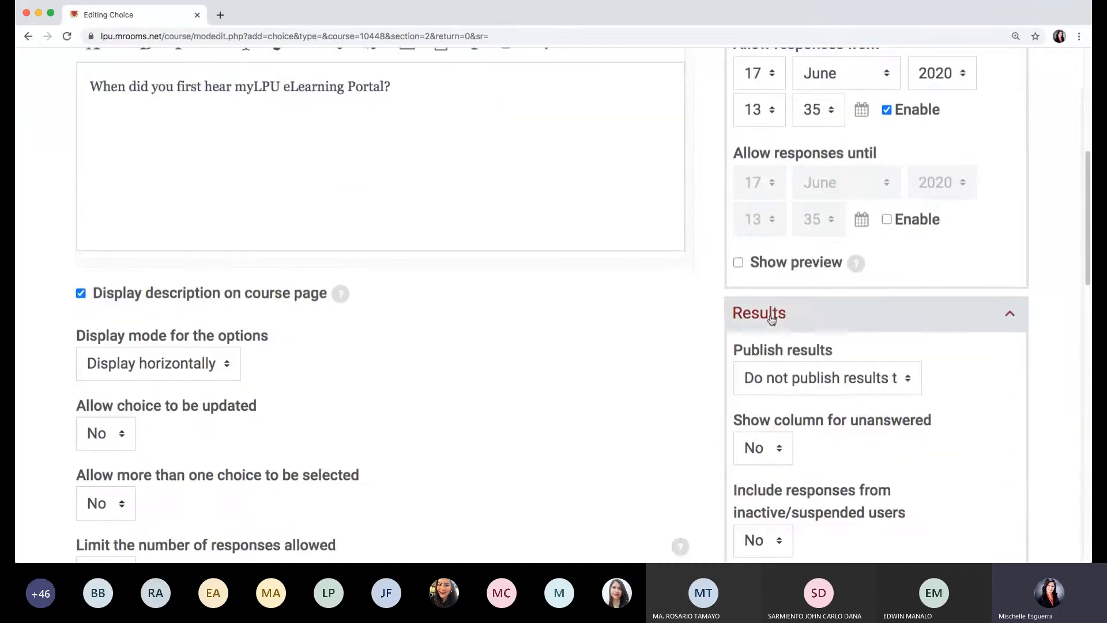
scroll(910, 355, "down", 1)
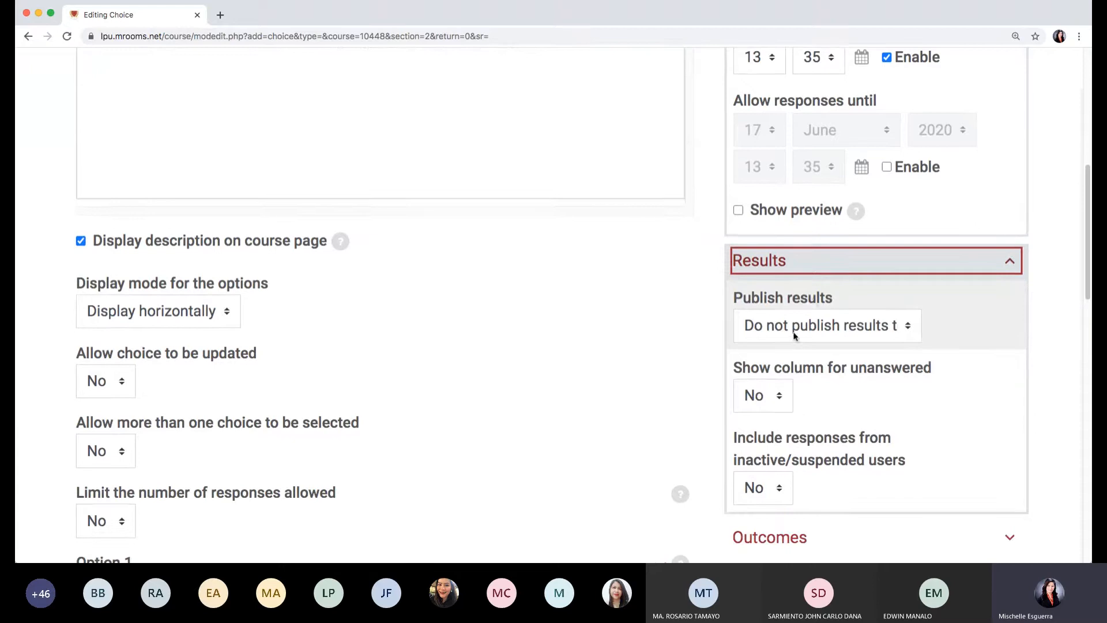
key("Tab")
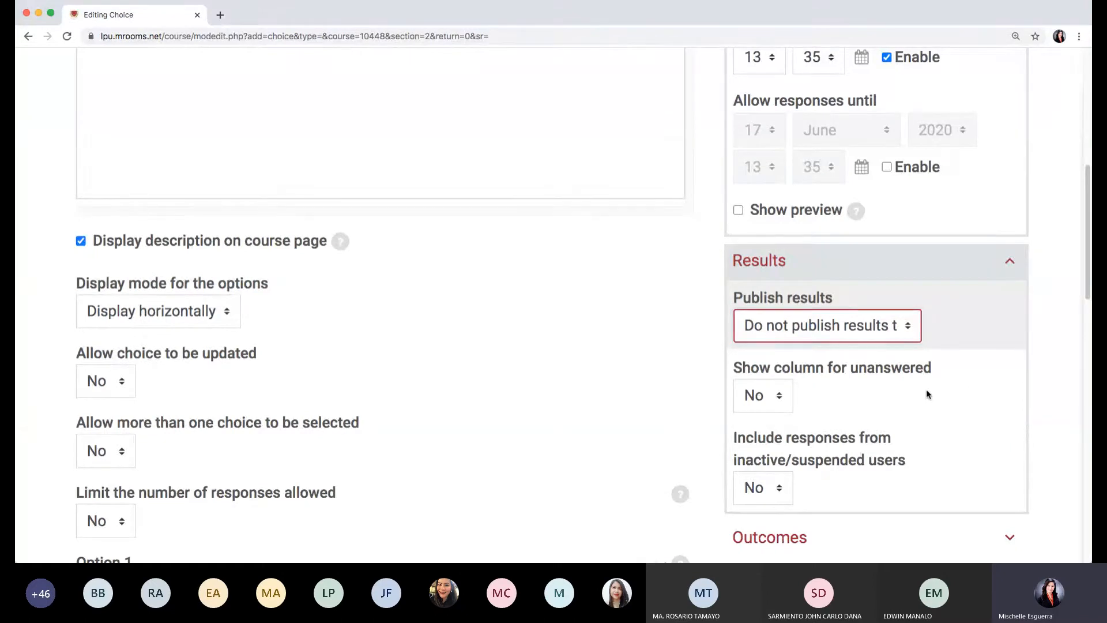
scroll(730, 411, "down", 1)
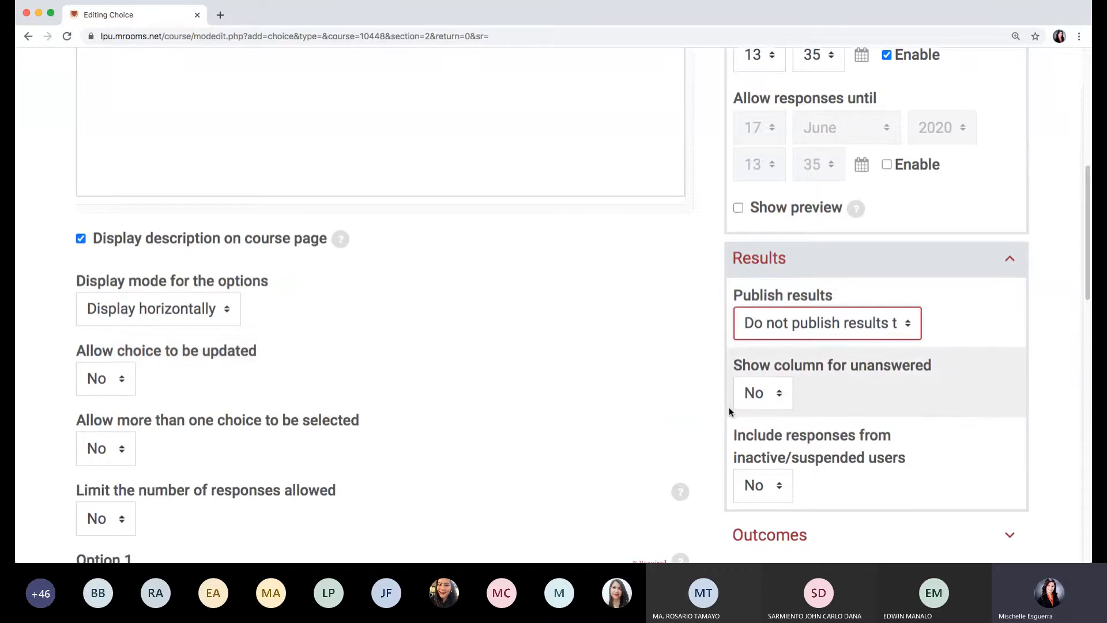
Examine the Outcomes settings of the Choice activity and collapse them again.
scroll(730, 411, "down", 3)
scroll(730, 410, "down", 1)
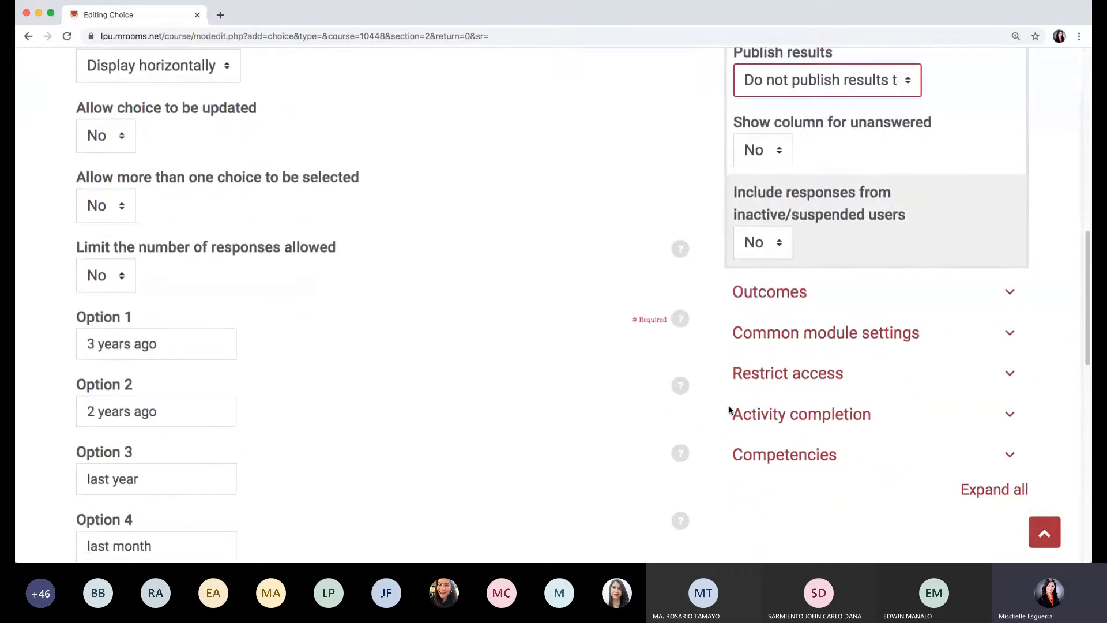
left_click(783, 299)
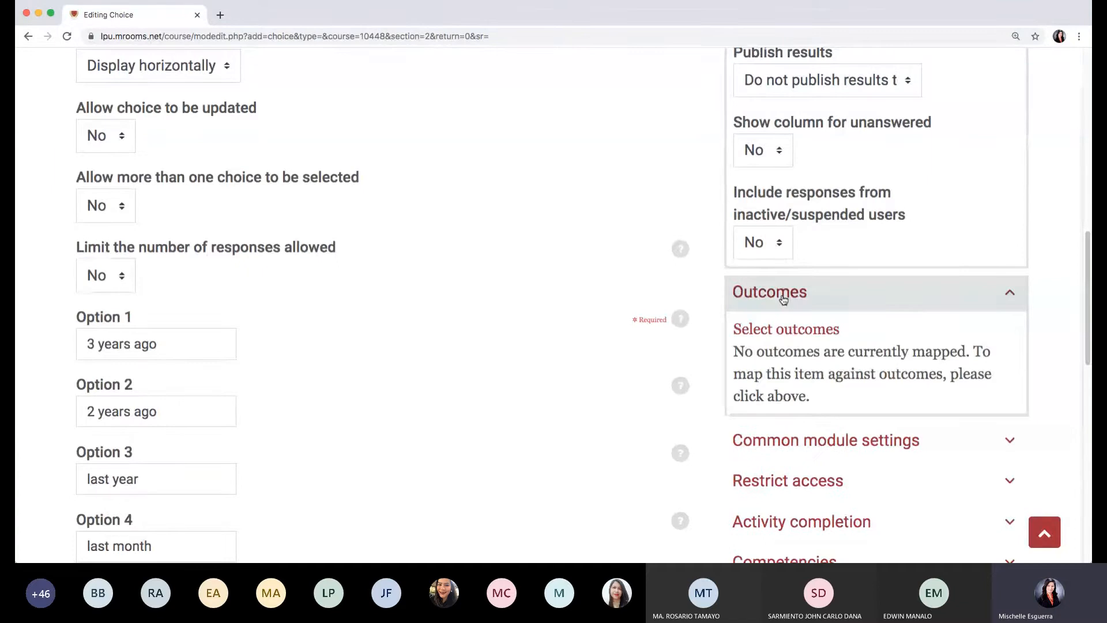
left_click(783, 298)
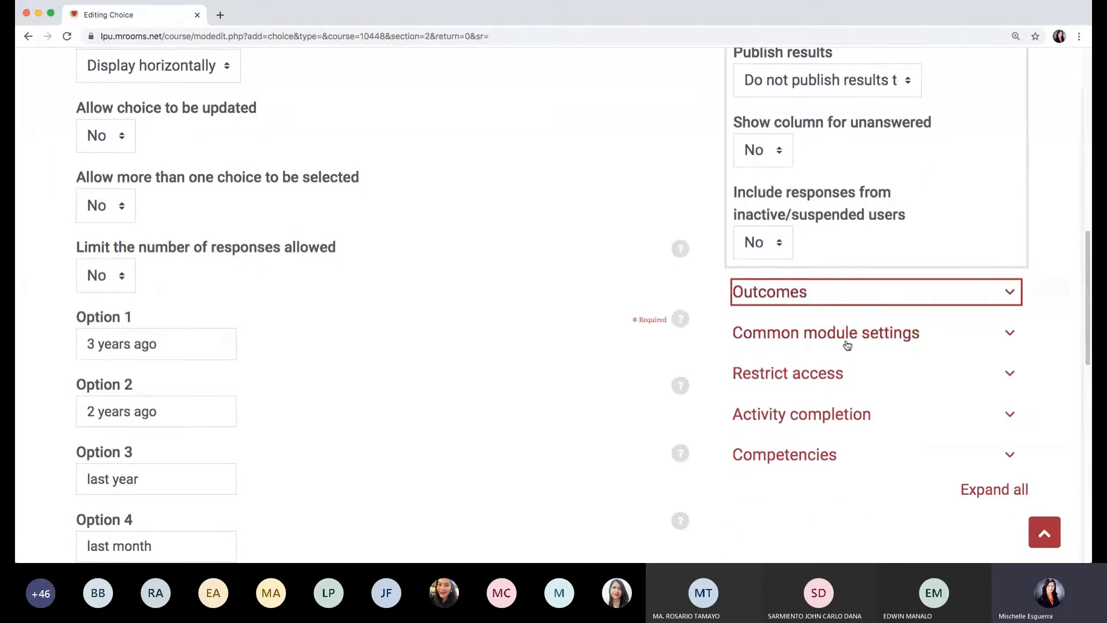
Expand the Common module settings of the Choice activity and examine the ID number and Group mode fields.
scroll(846, 345, "up", 3)
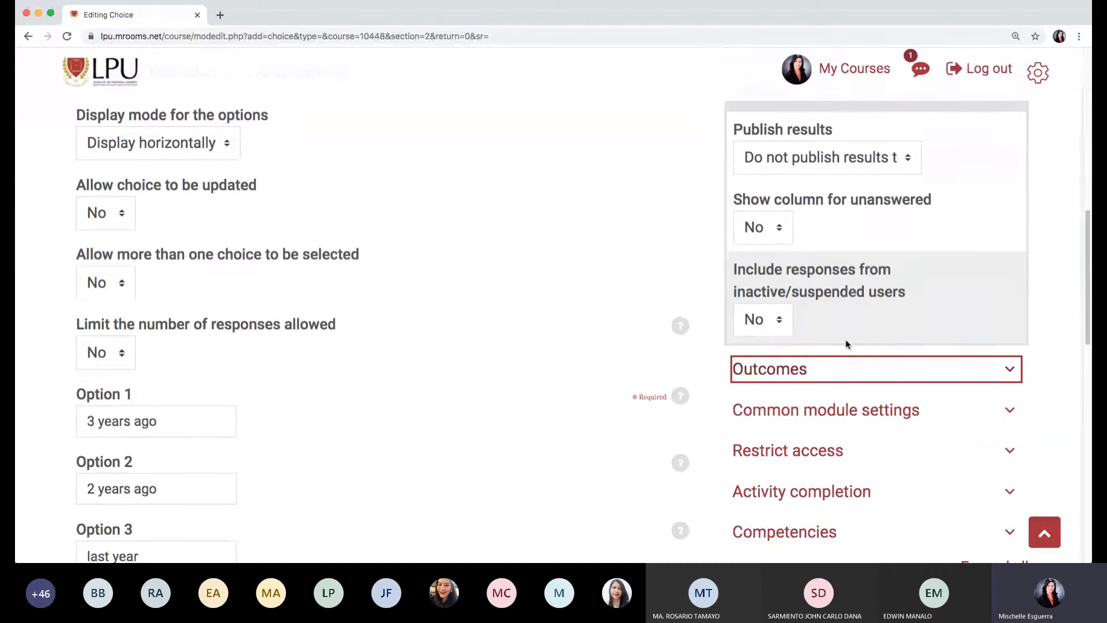
scroll(846, 345, "up", 5)
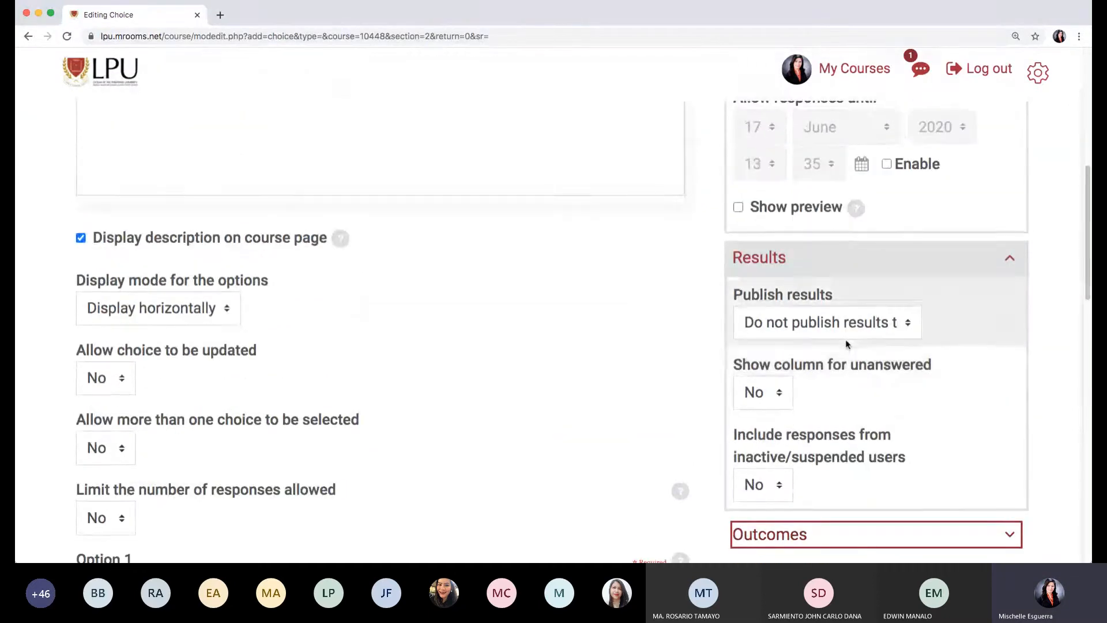
scroll(845, 344, "up", 3)
scroll(846, 344, "down", 3)
scroll(846, 344, "up", 5)
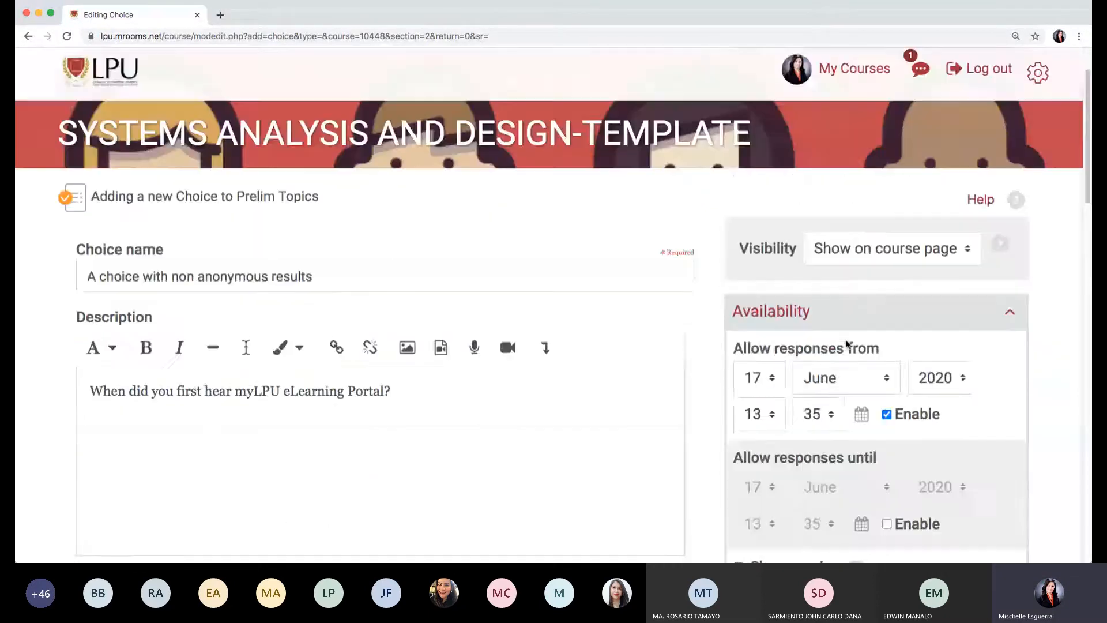
scroll(846, 344, "down", 5)
scroll(846, 344, "down", 7)
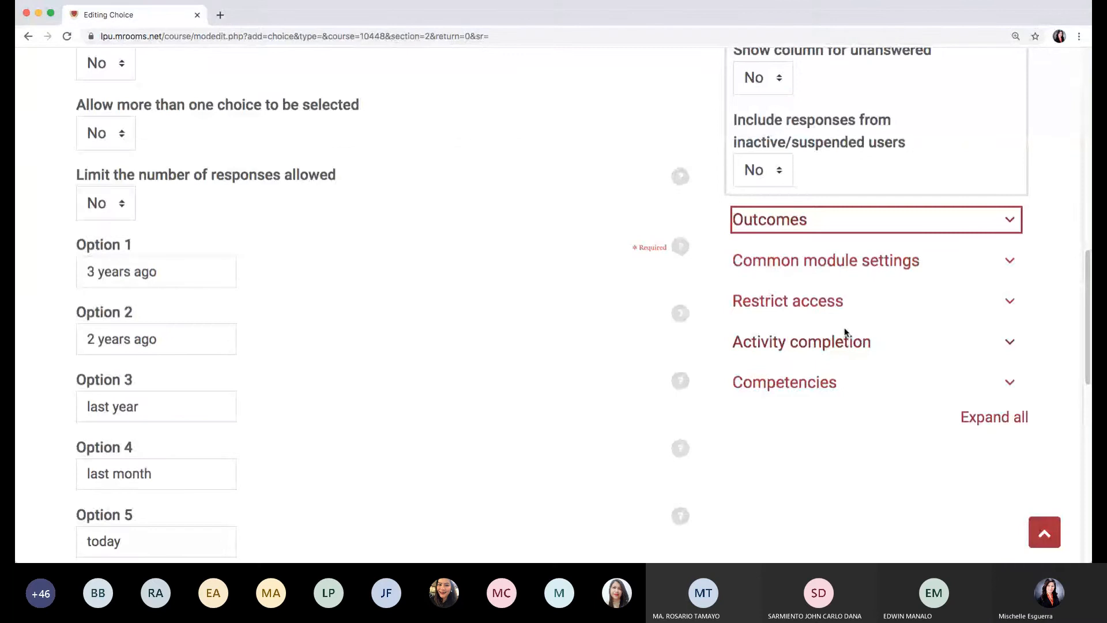
left_click(828, 265)
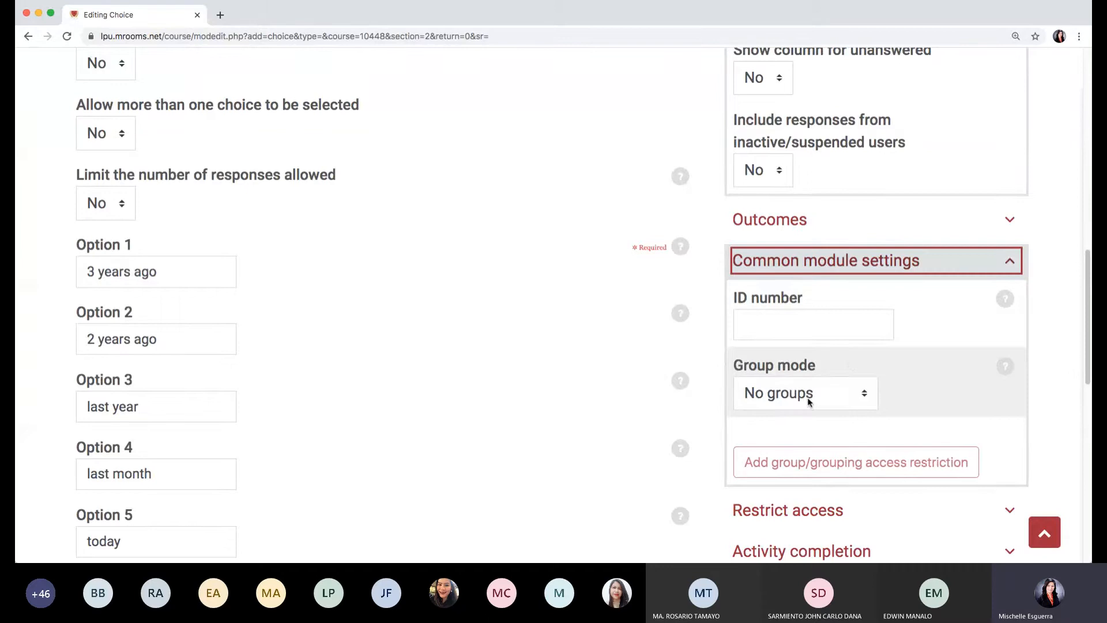
scroll(808, 399, "down", 3)
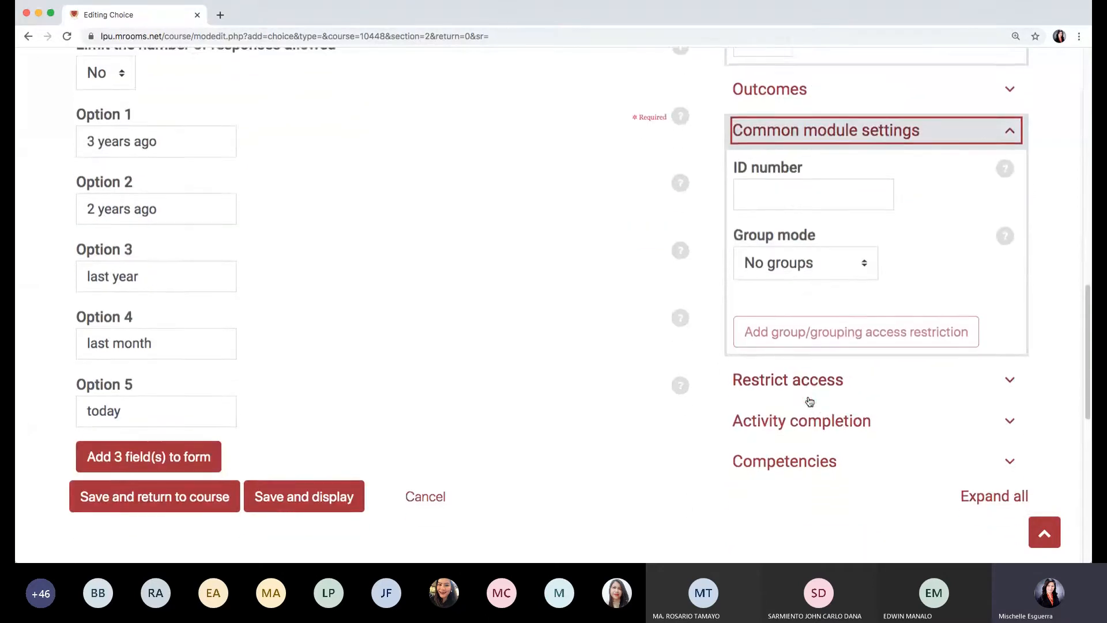
scroll(810, 402, "down", 1)
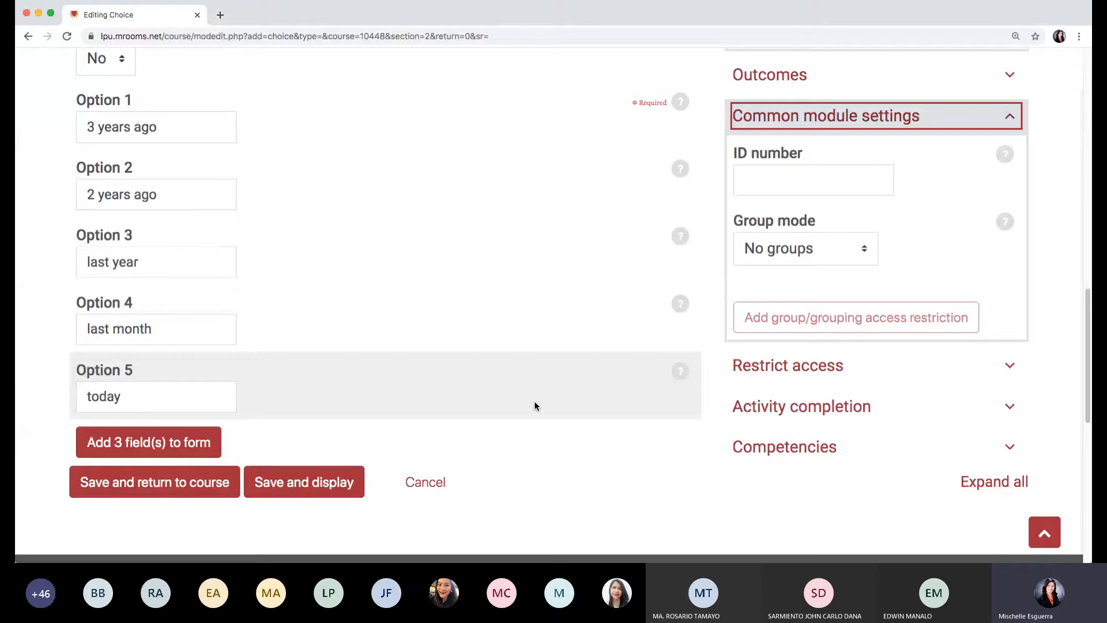
Keep including responses from inactive/suspended users at No, and save and display the Choice activity.
scroll(838, 422, "up", 9)
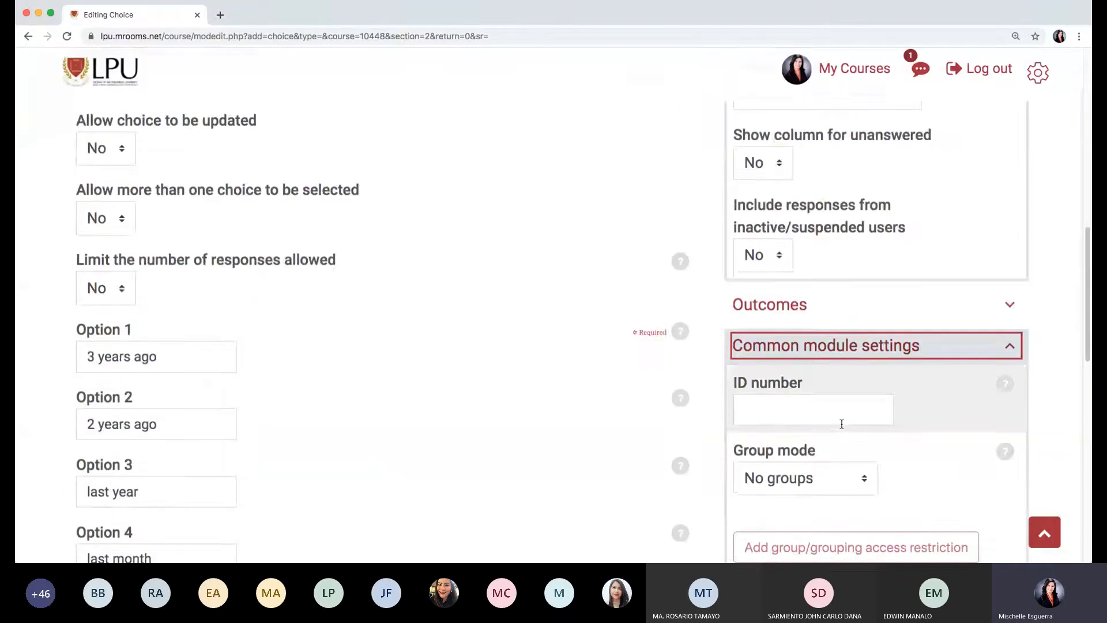
scroll(839, 425, "up", 1)
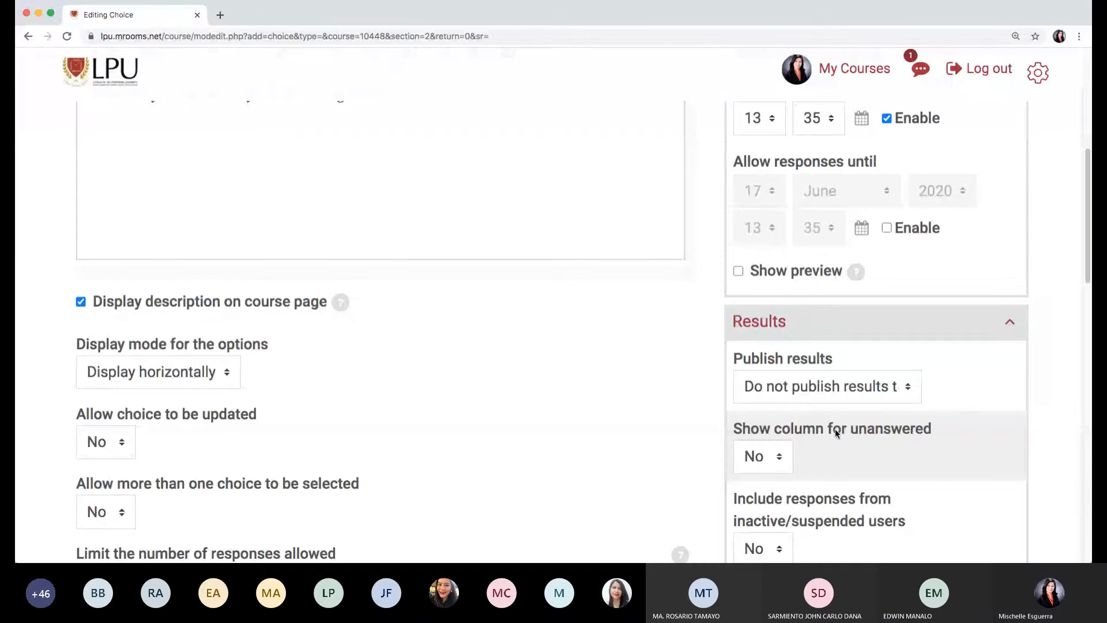
scroll(836, 430, "down", 2)
left_click(779, 458)
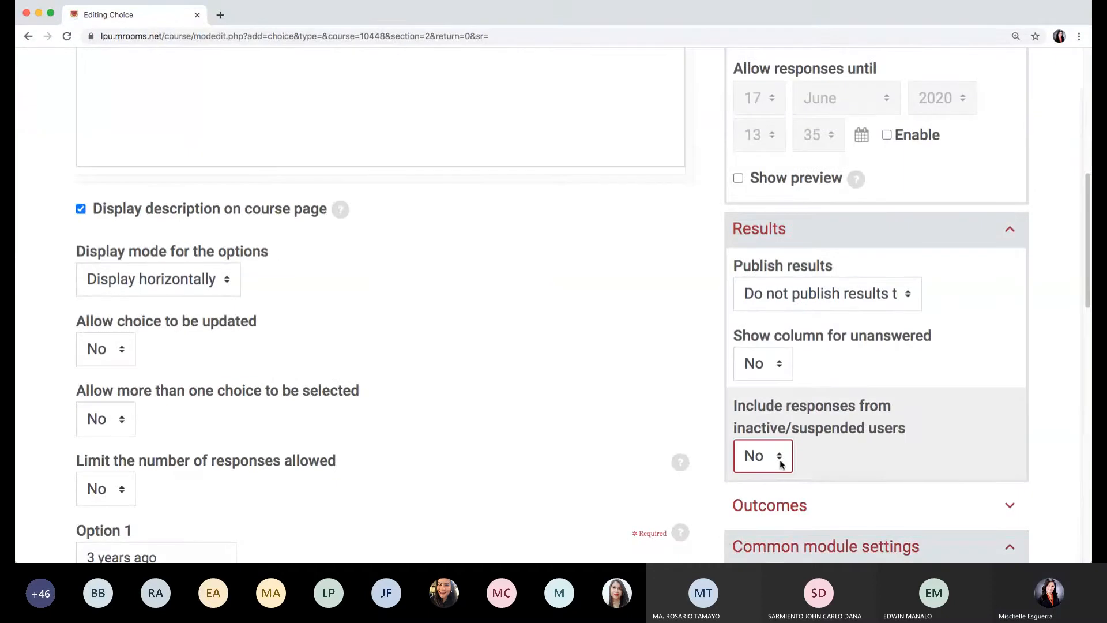
scroll(840, 452, "down", 10)
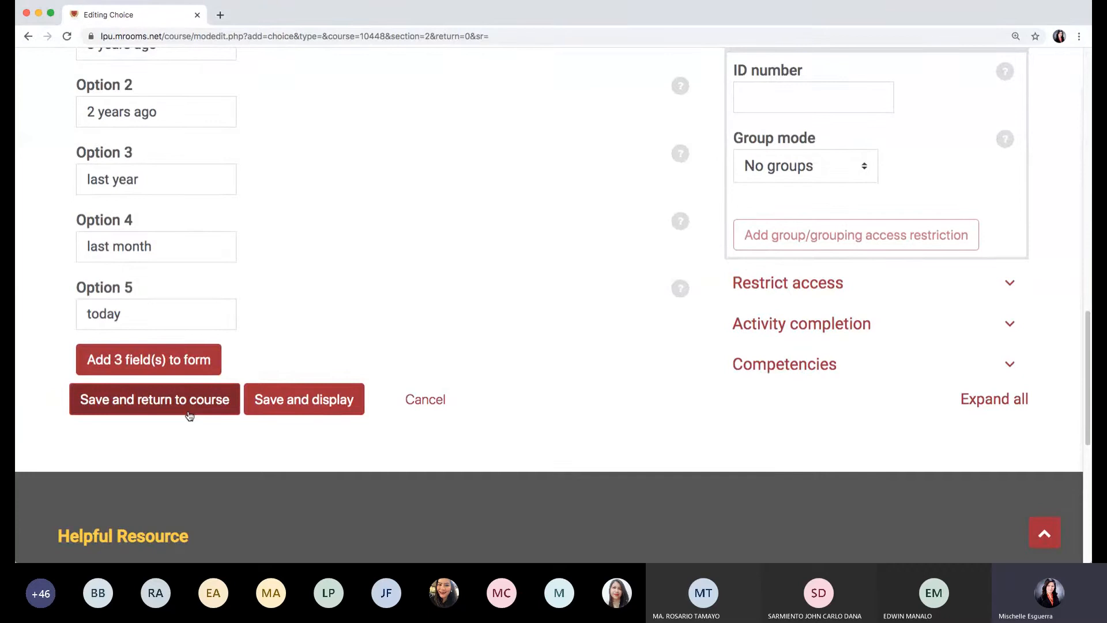
left_click(337, 405)
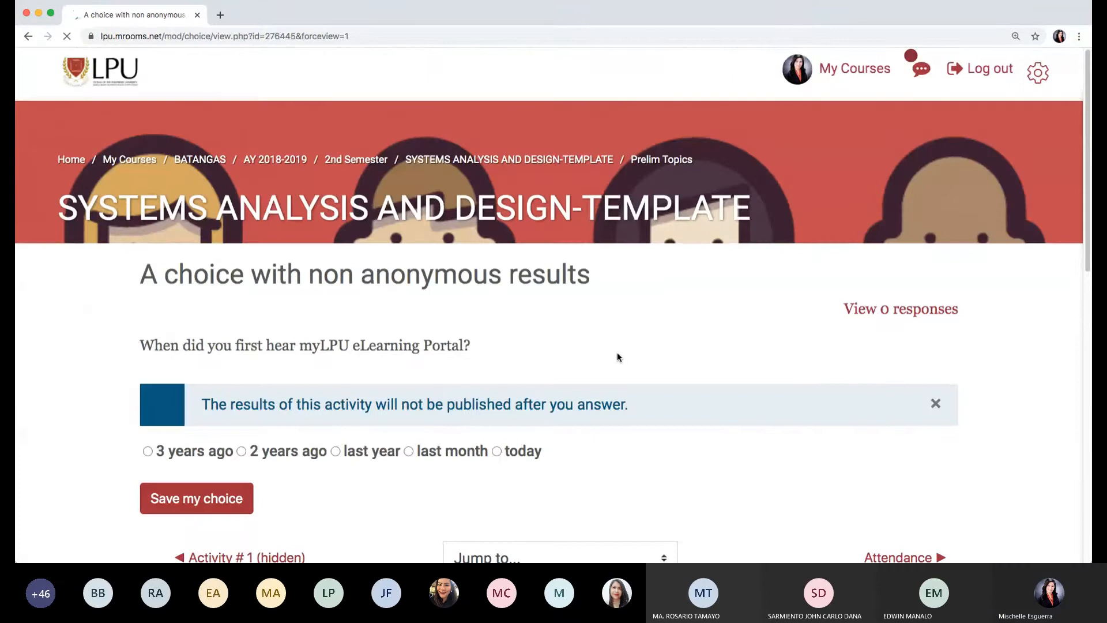
Answer the choice question with "last month" and save the response.
scroll(617, 354, "down", 2)
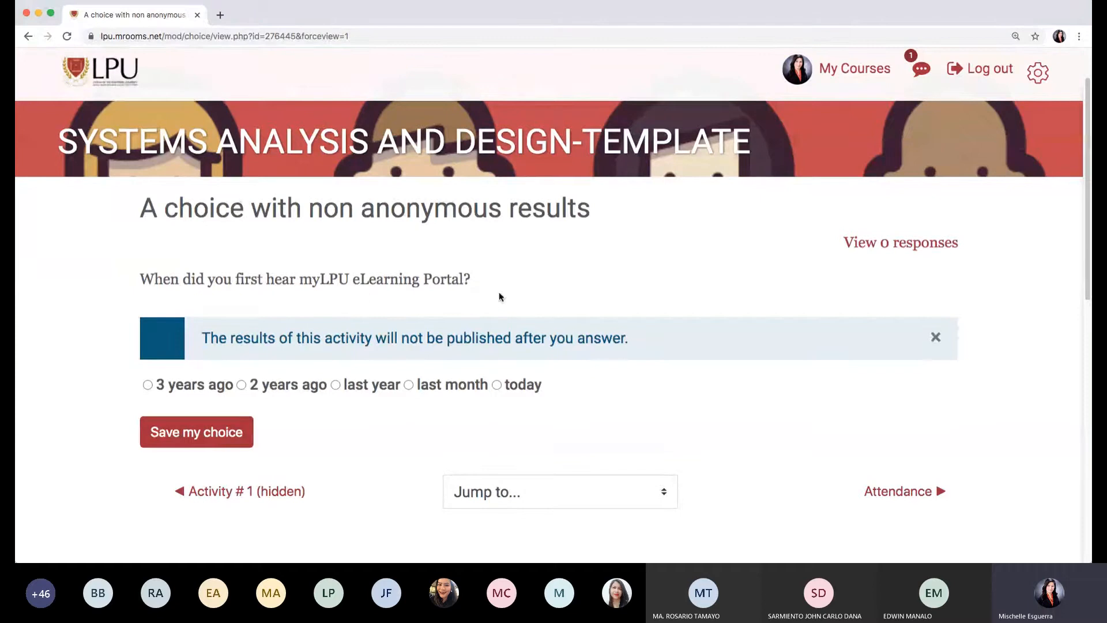
left_click(148, 386)
left_click(242, 385)
left_click(149, 386)
left_click(409, 385)
left_click(193, 434)
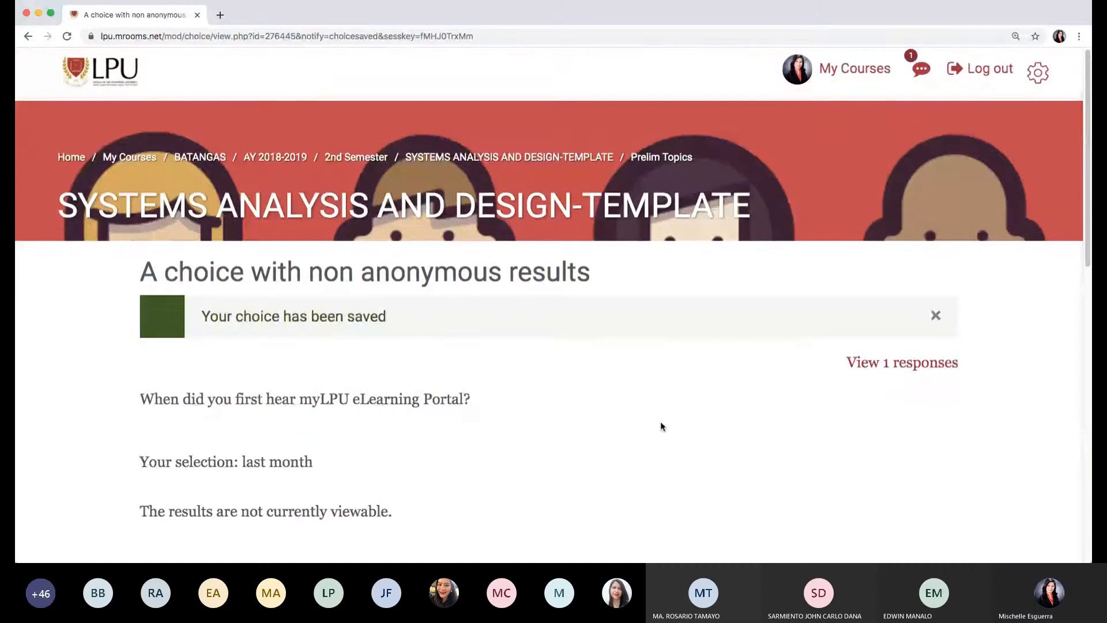
Open the responses report of the Choice activity and examine who chose each option and the available download formats.
scroll(662, 426, "down", 5)
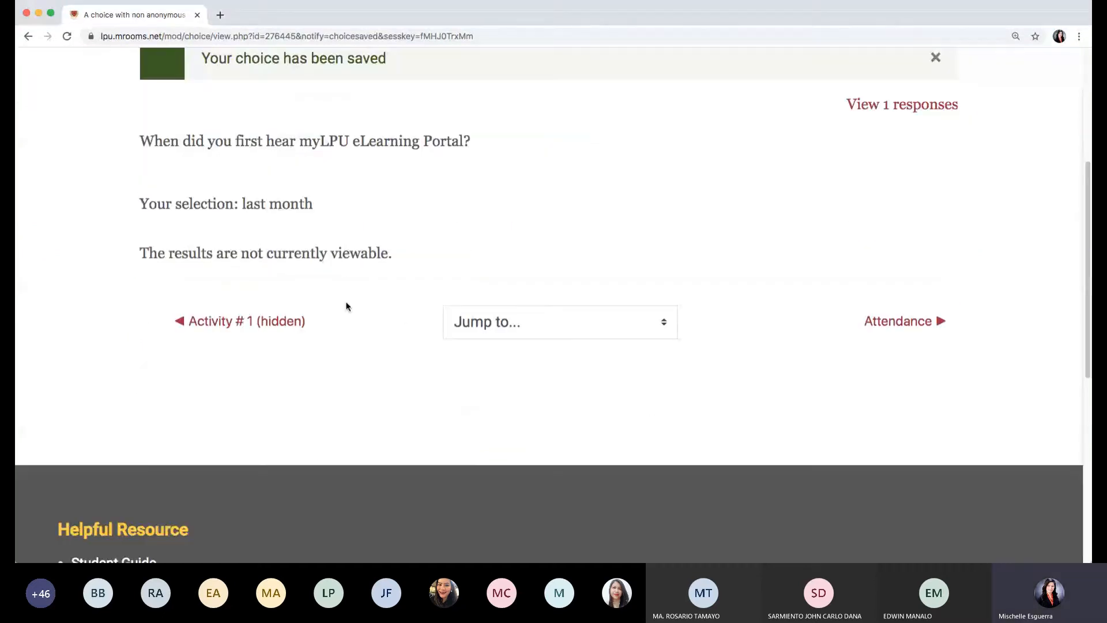
scroll(329, 274, "up", 5)
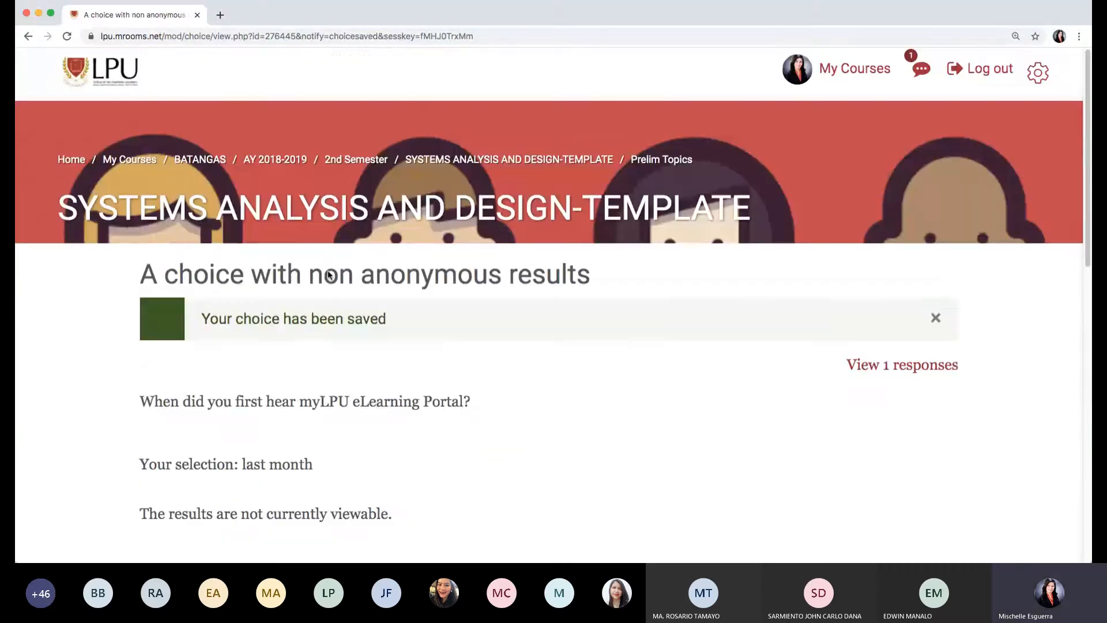
scroll(412, 289, "down", 3)
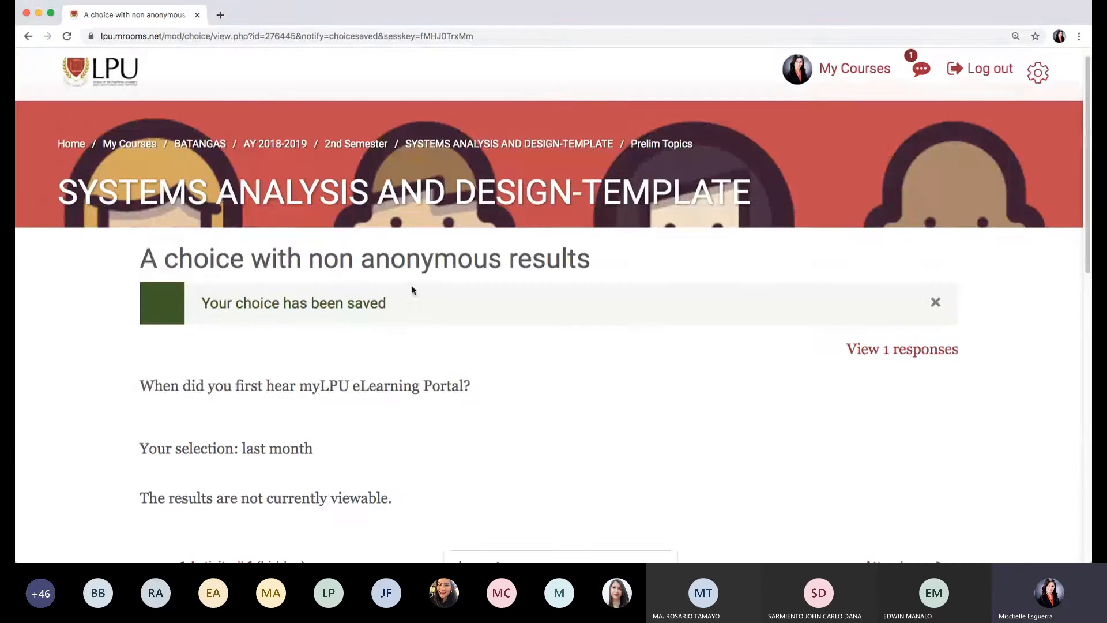
left_click(931, 249)
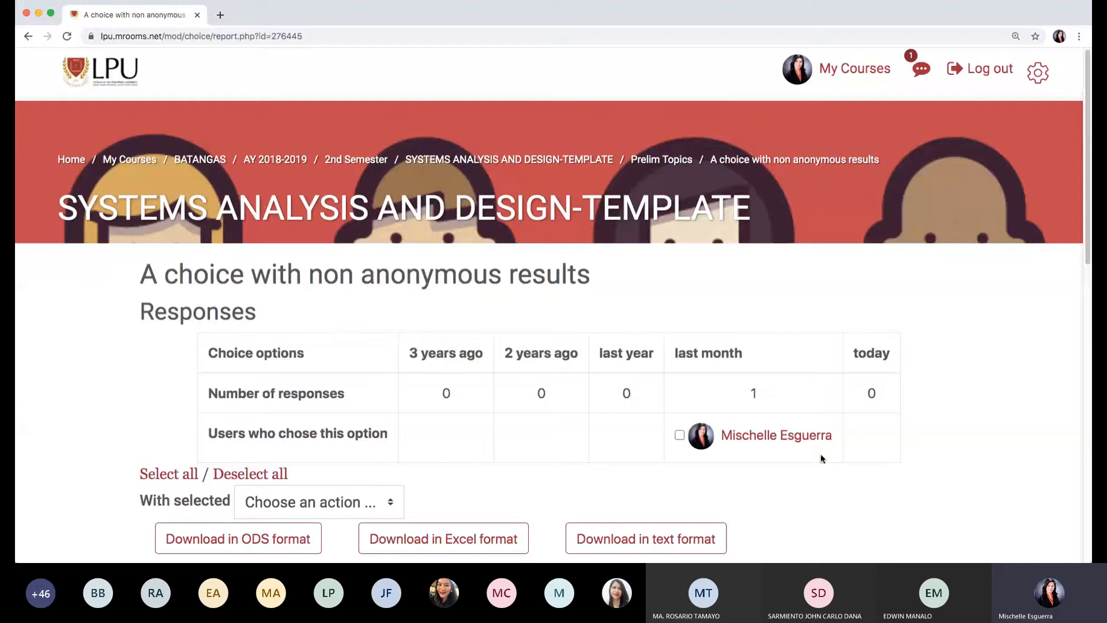
scroll(822, 459, "down", 2)
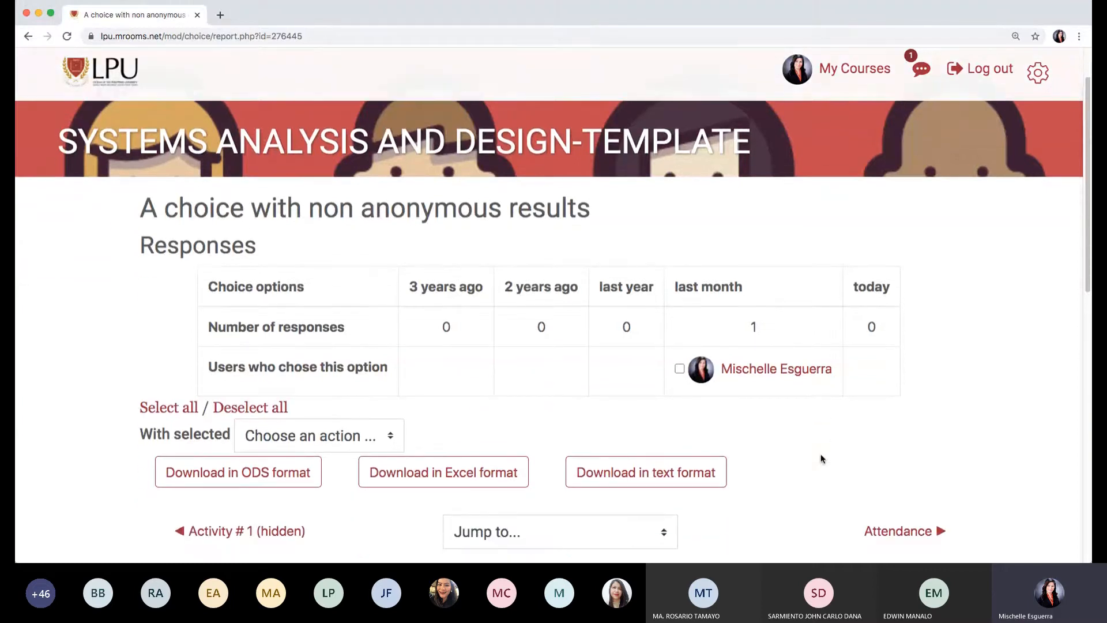
scroll(822, 459, "down", 1)
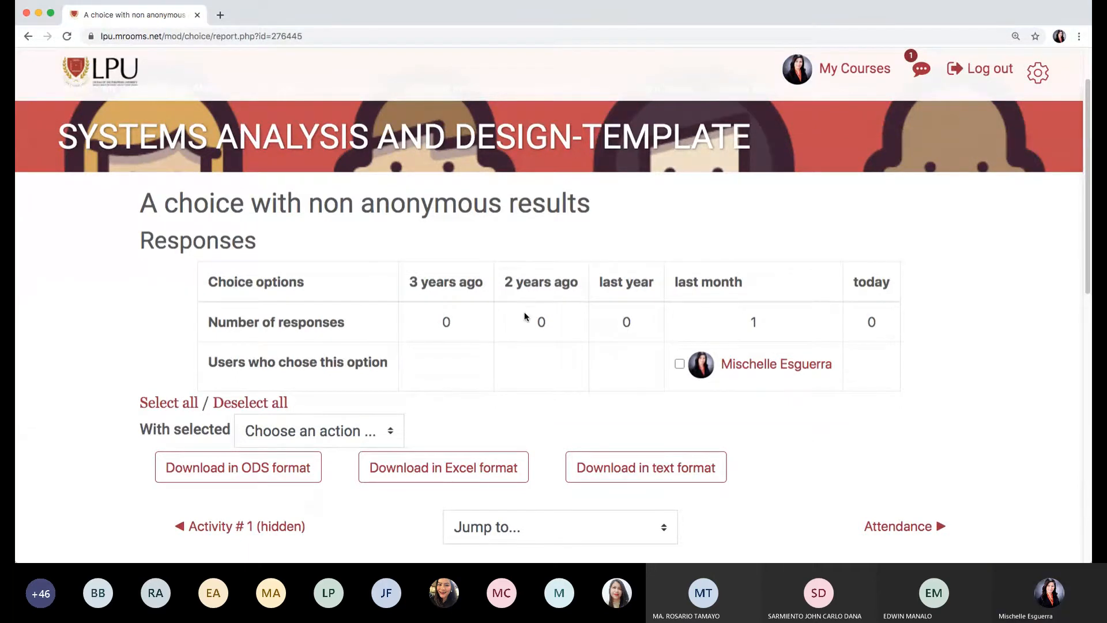
scroll(526, 316, "up", 1)
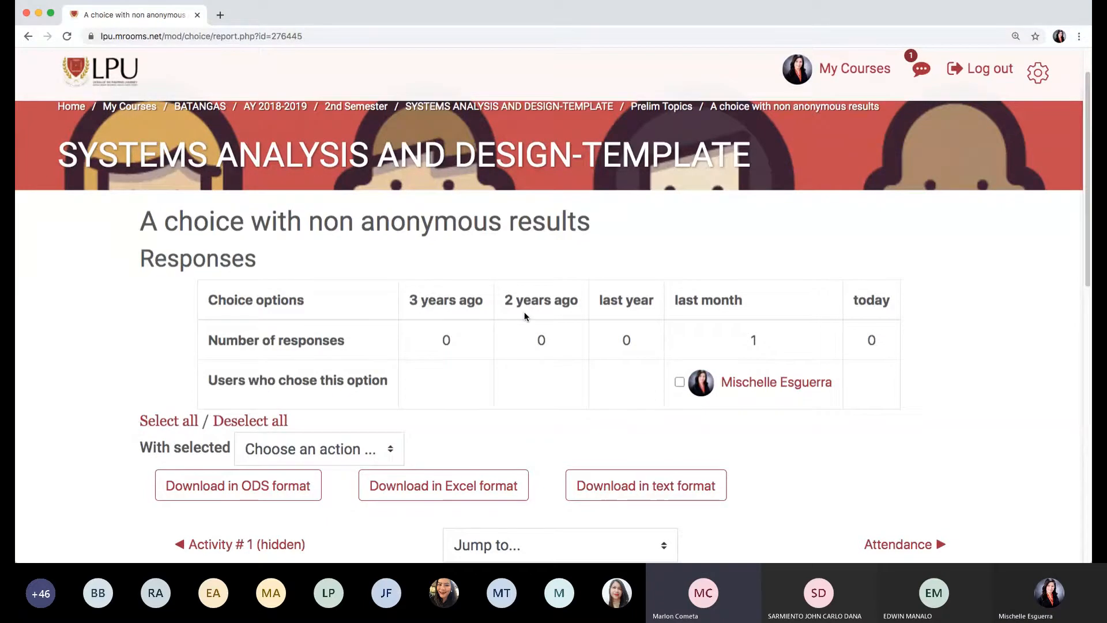
Return to the main page of the SYSTEMS ANALYSIS AND DESIGN-TEMPLATE course.
left_click(484, 165)
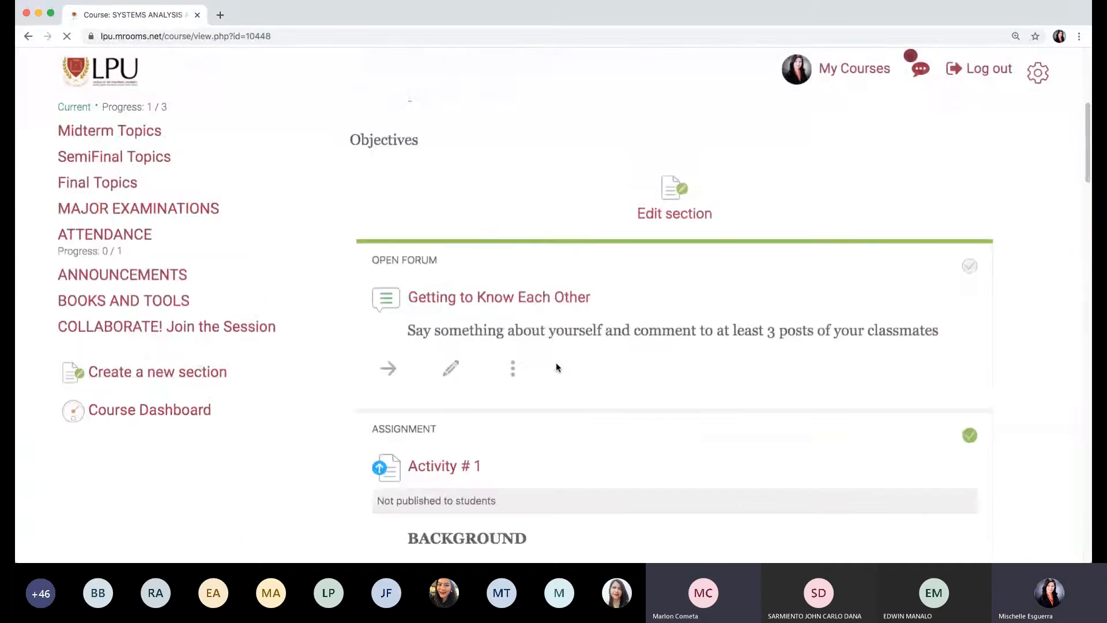
Open the help guide for creating learning activities, examine the Assignment, Chat and Choice descriptions, and close it.
scroll(556, 367, "down", 15)
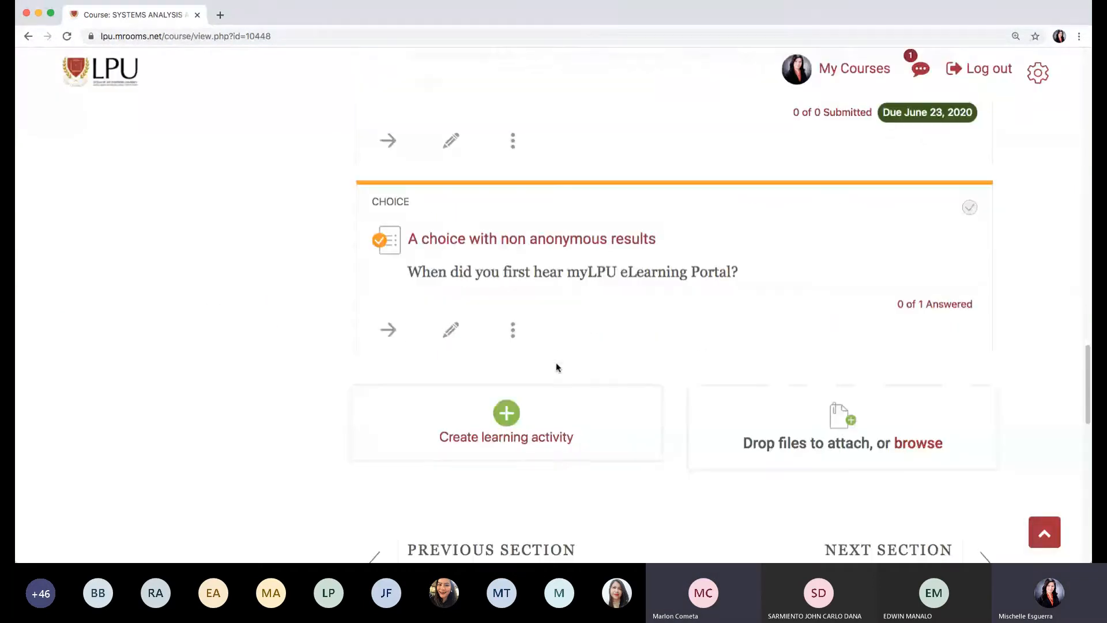
left_click(525, 437)
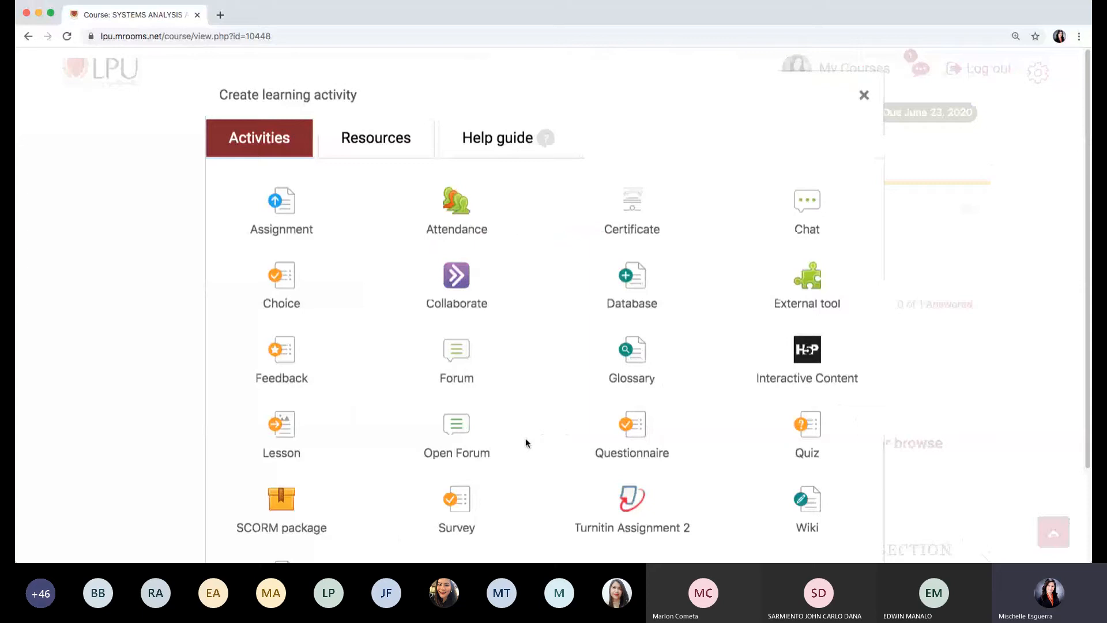
left_click(508, 144)
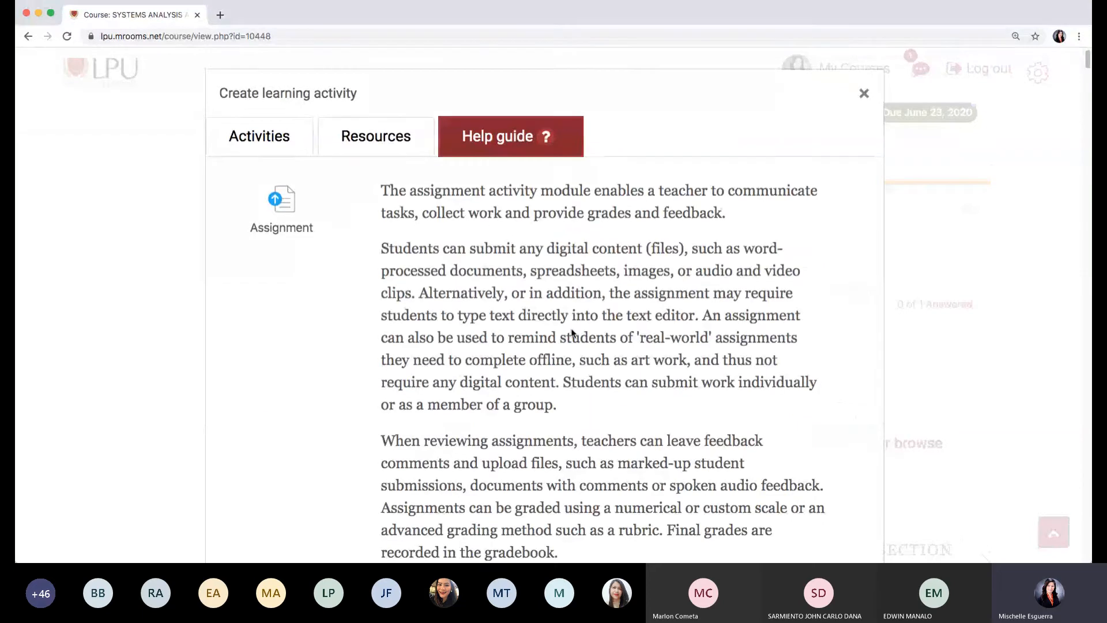
scroll(572, 333, "down", 10)
scroll(573, 333, "down", 15)
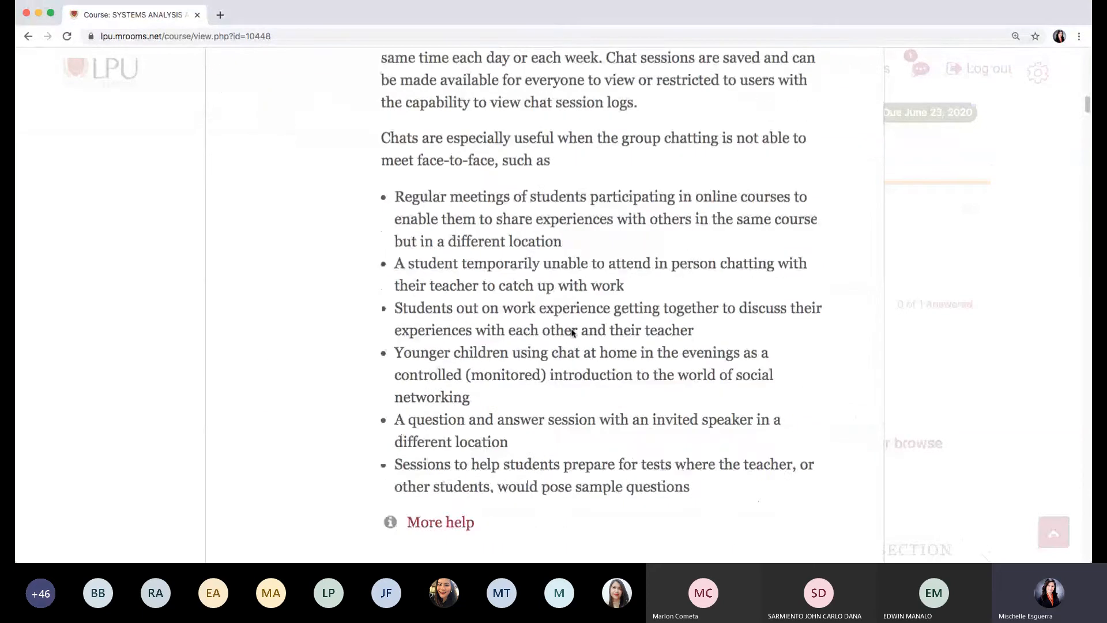
scroll(573, 333, "down", 1)
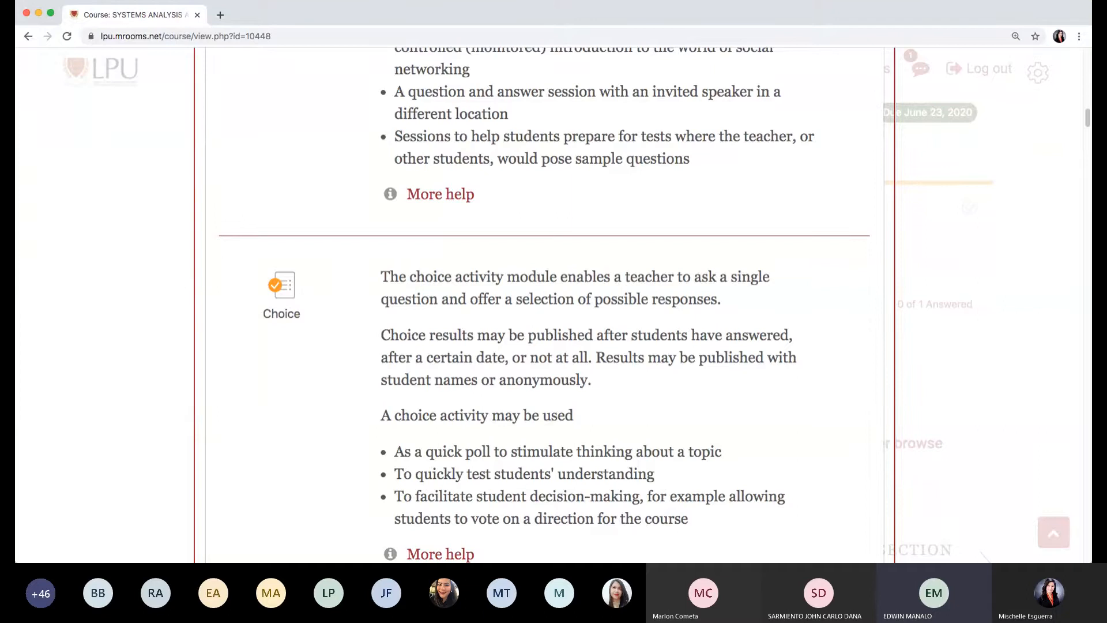
scroll(637, 314, "up", 15)
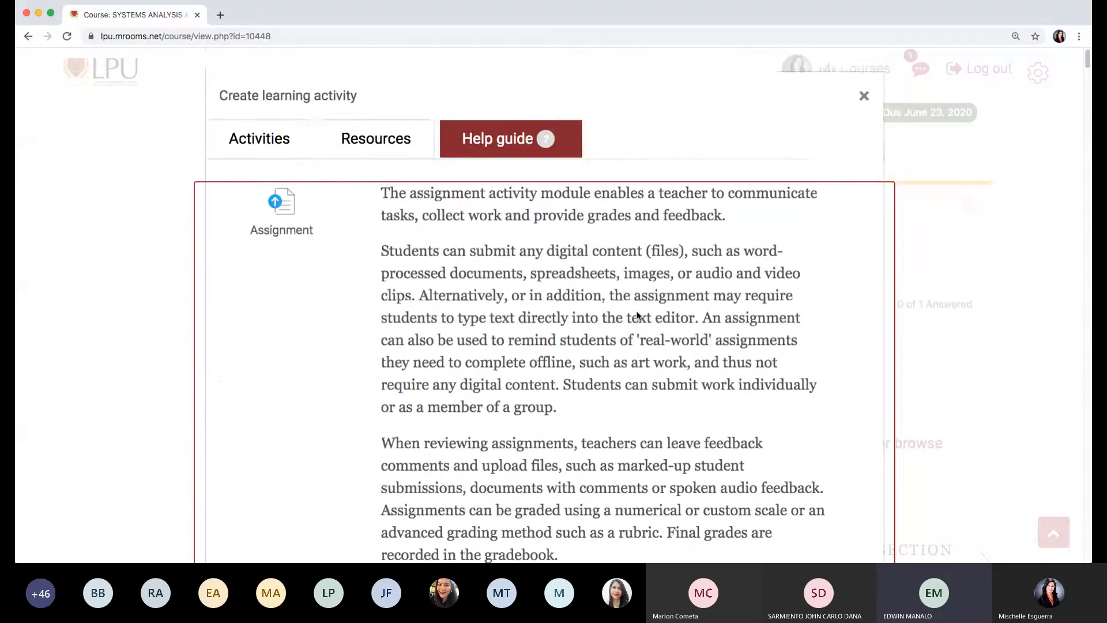
left_click(864, 95)
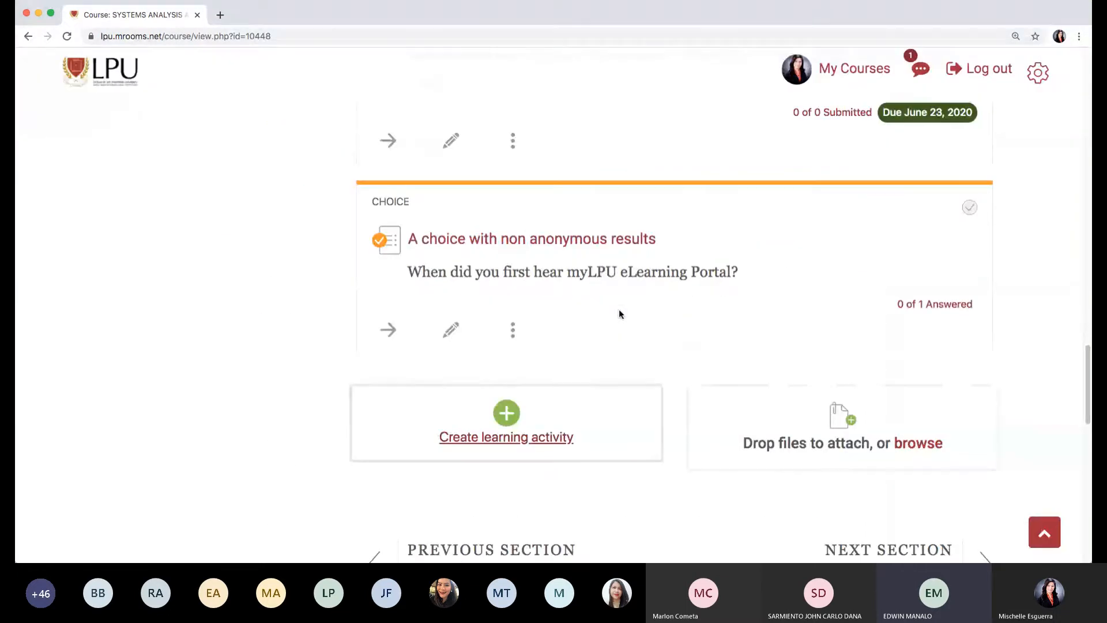
scroll(618, 309, "up", 2)
scroll(620, 313, "up", 5)
scroll(620, 313, "down", 10)
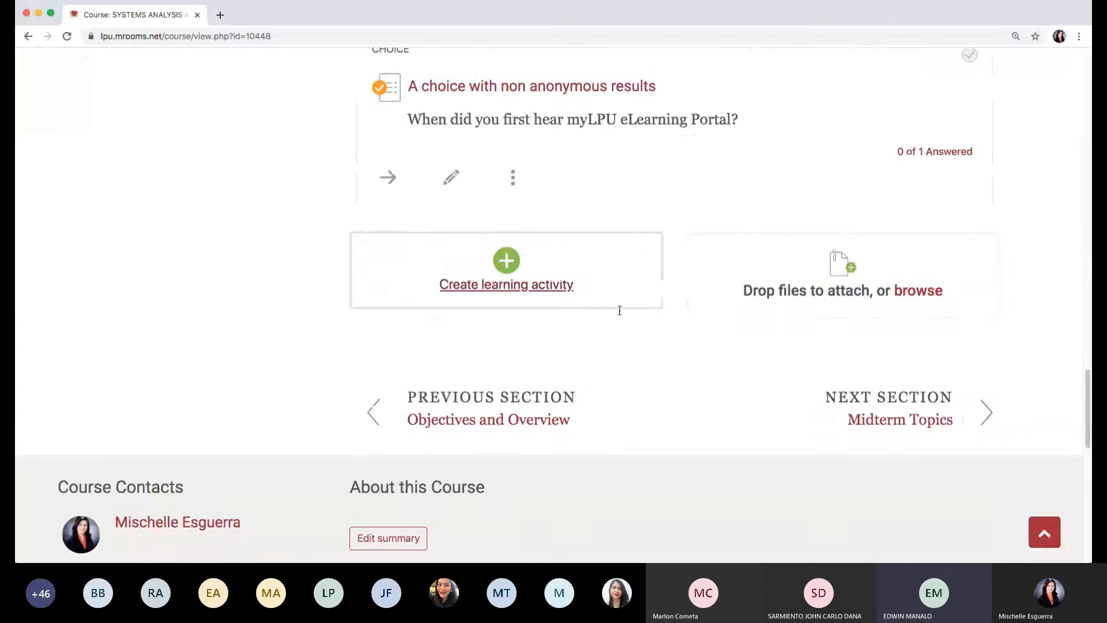
scroll(619, 313, "up", 1)
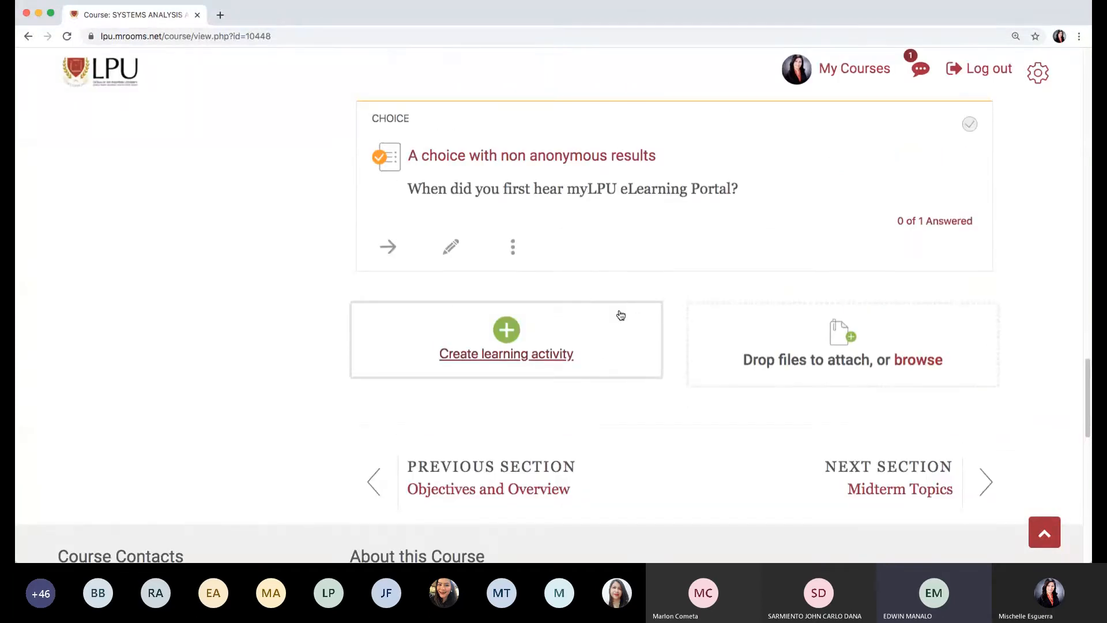
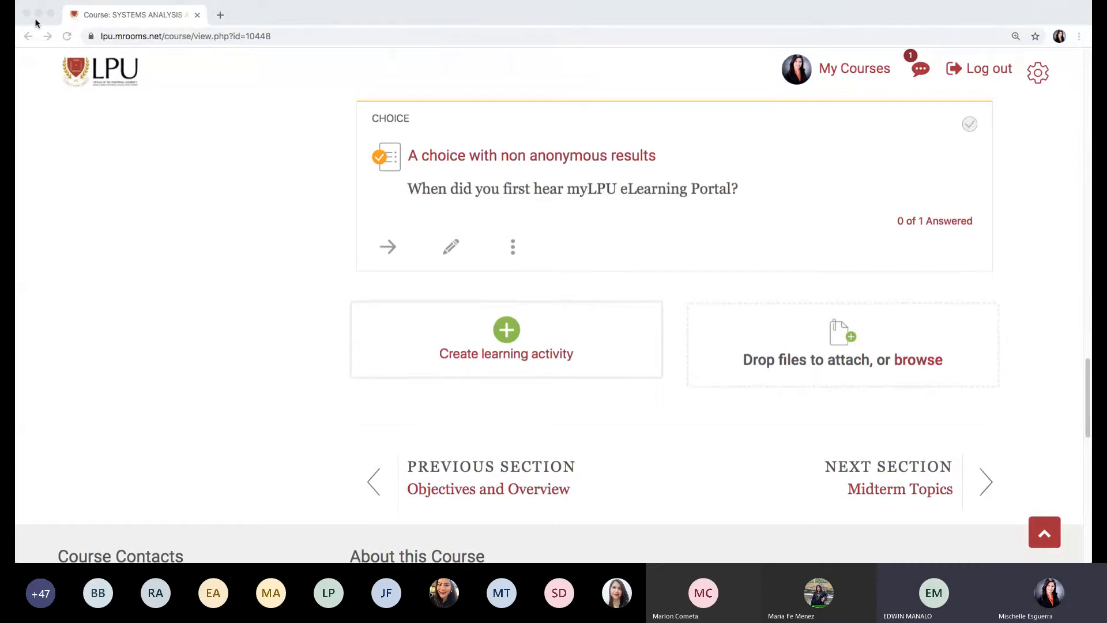
left_click(838, 229)
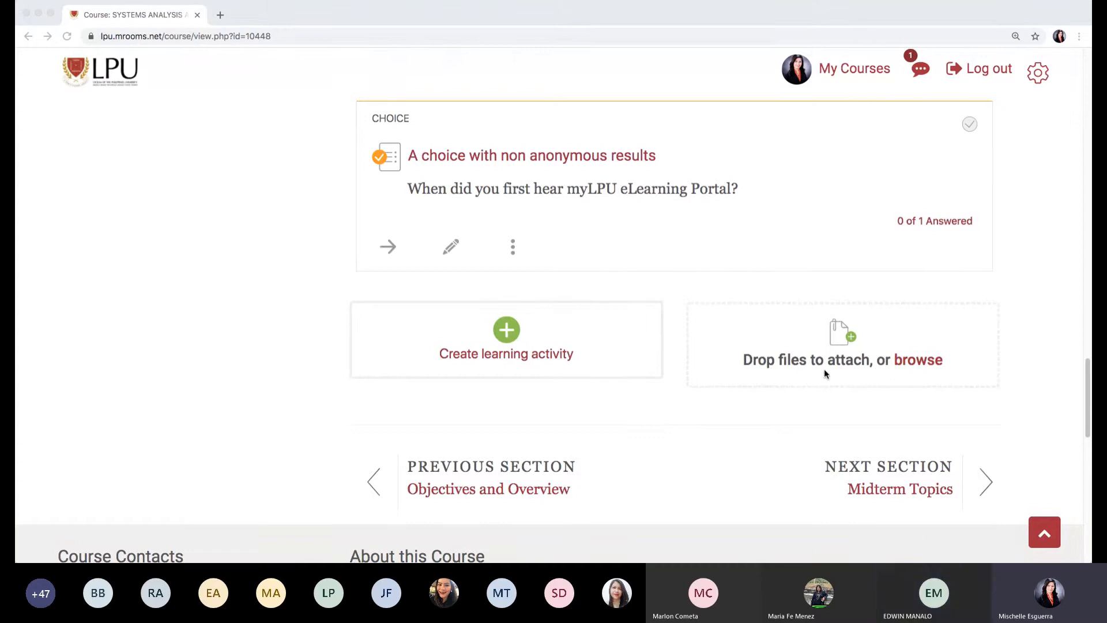
left_click(1036, 283)
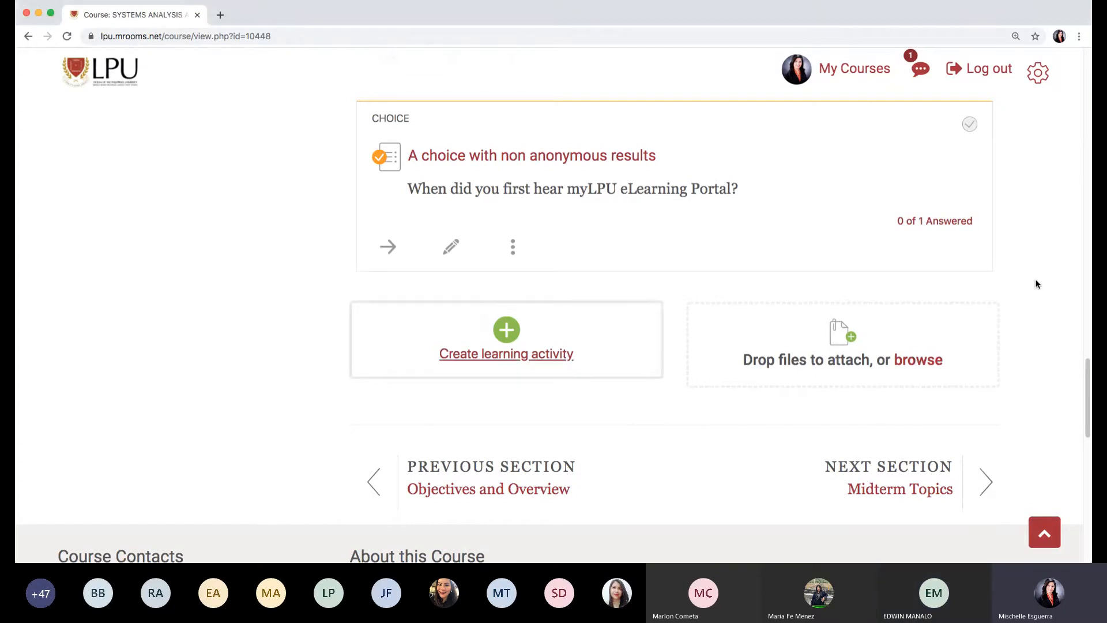
scroll(1037, 284, "up", 10)
scroll(1038, 286, "down", 8)
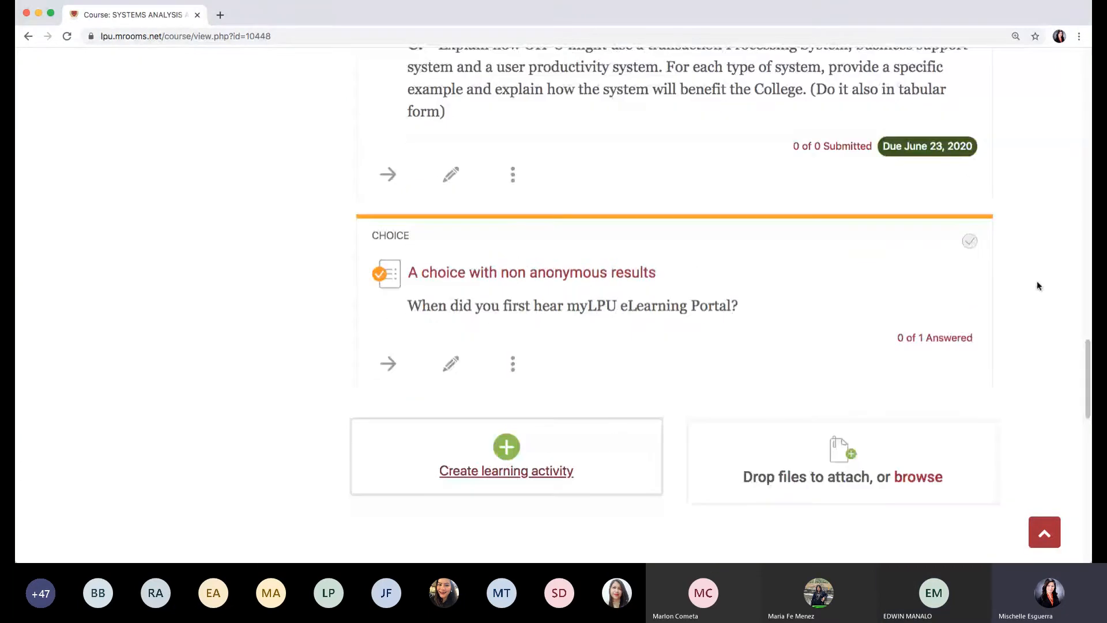
scroll(1002, 371, "down", 3)
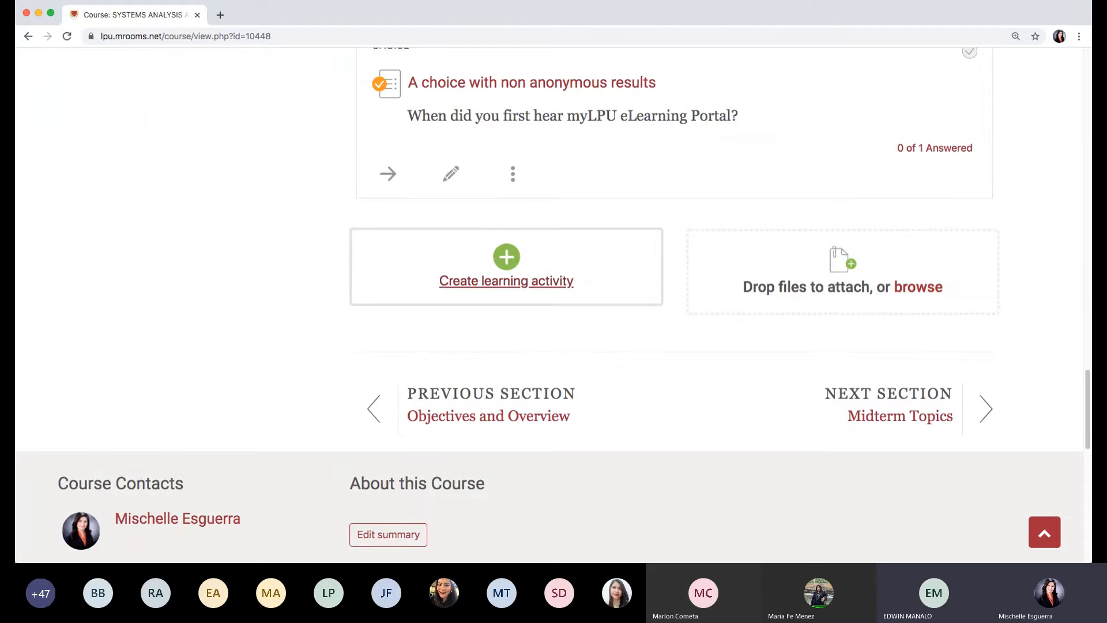
scroll(740, 267, "up", 8)
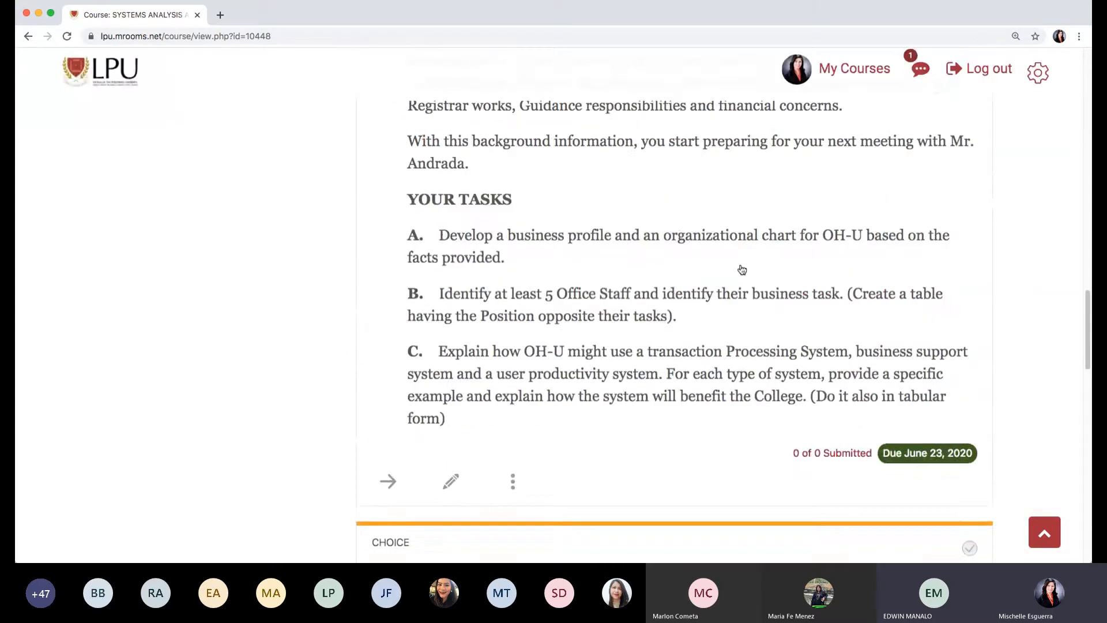
Attach the PNG image "Which tools do I want to try" from the computer to the Prelim Topics section.
scroll(741, 268, "down", 5)
scroll(739, 271, "down", 4)
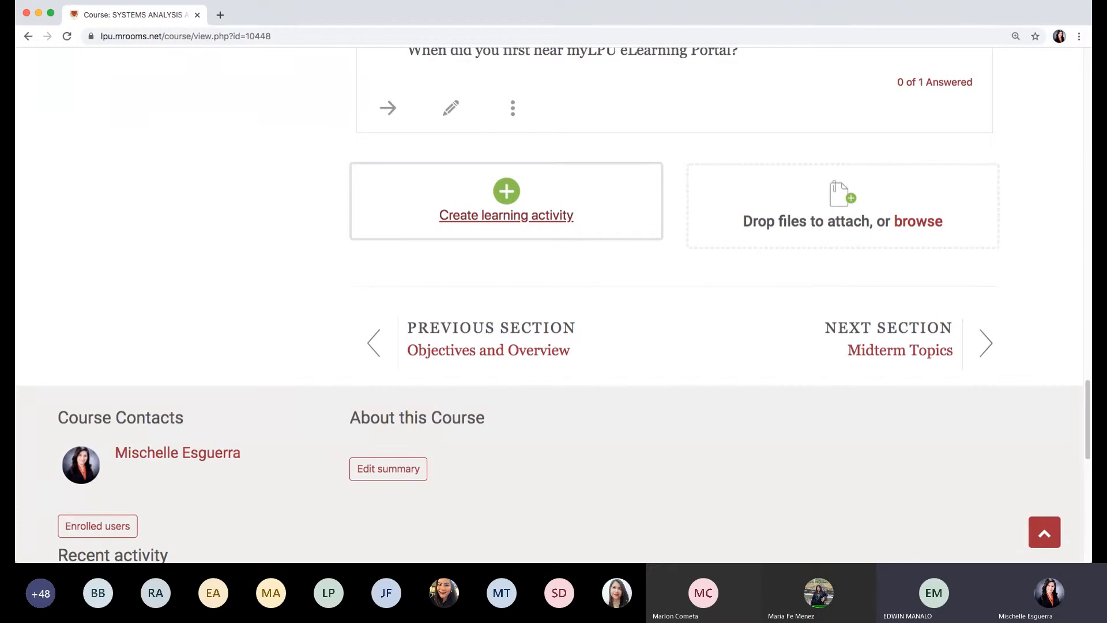
key("super+Tab")
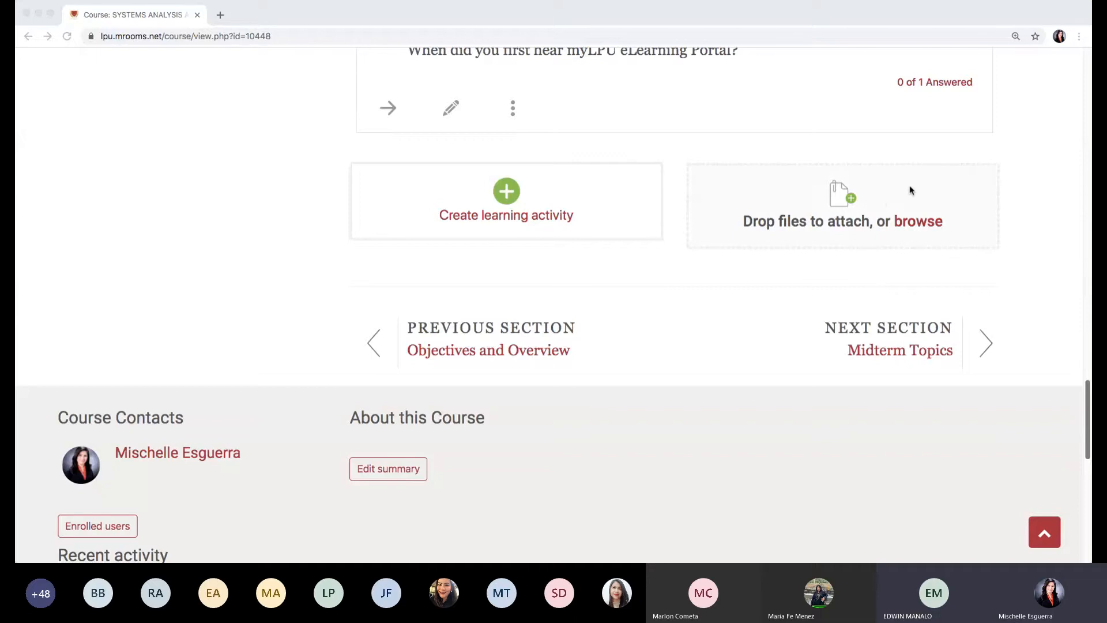
key("super+Tab")
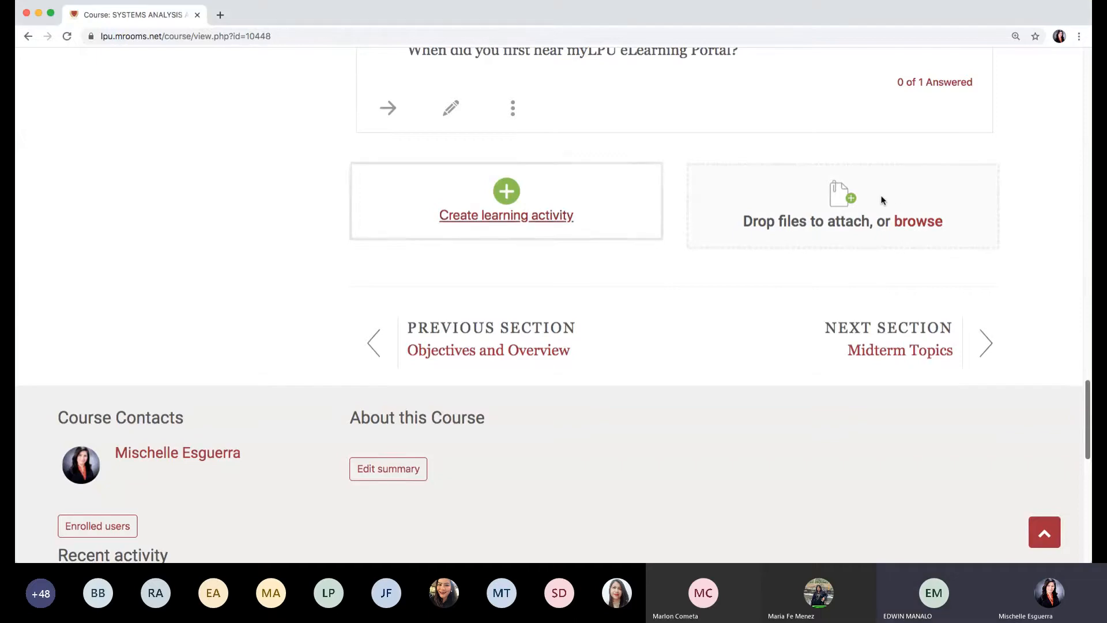
left_click_drag(882, 200, 880, 198)
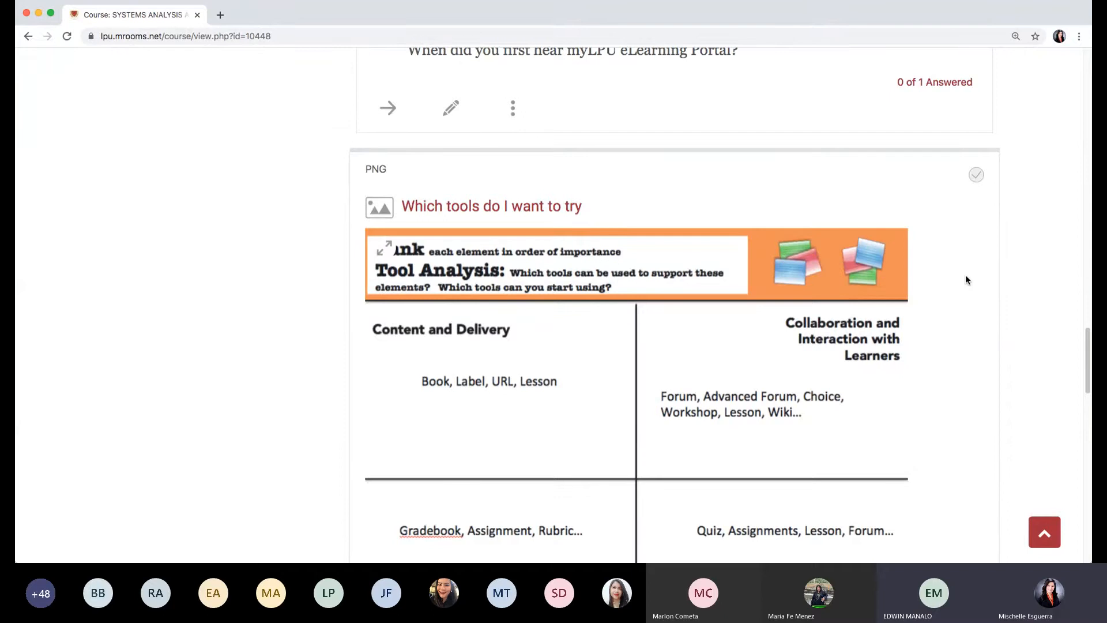
Examine the attached tool analysis image and its four quadrants in the Prelim Topics section.
scroll(967, 278, "down", 2)
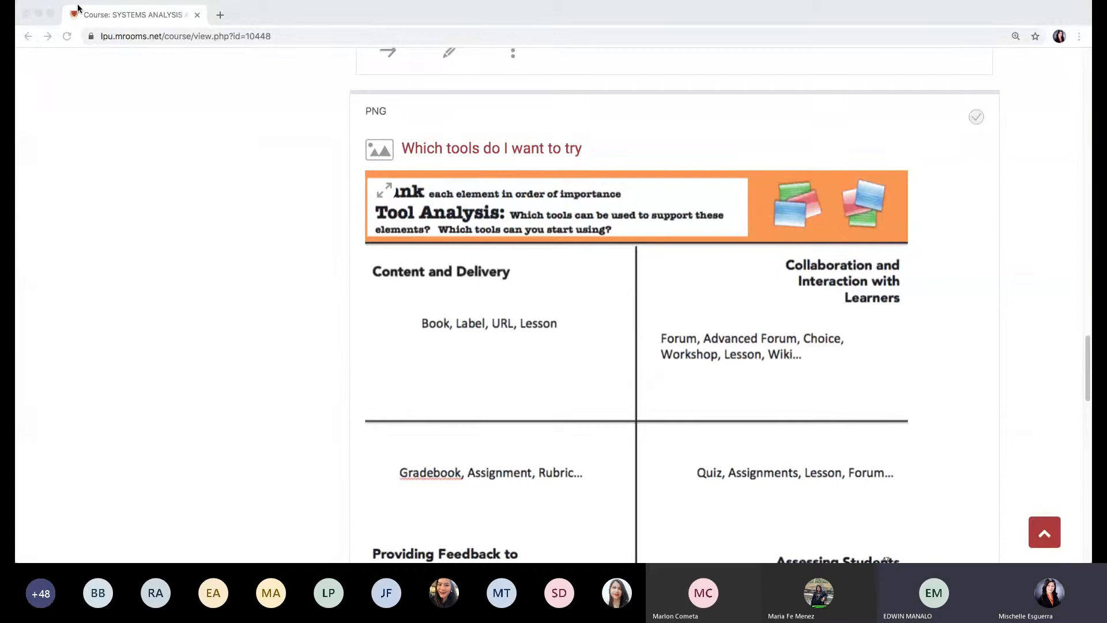
left_click(958, 274)
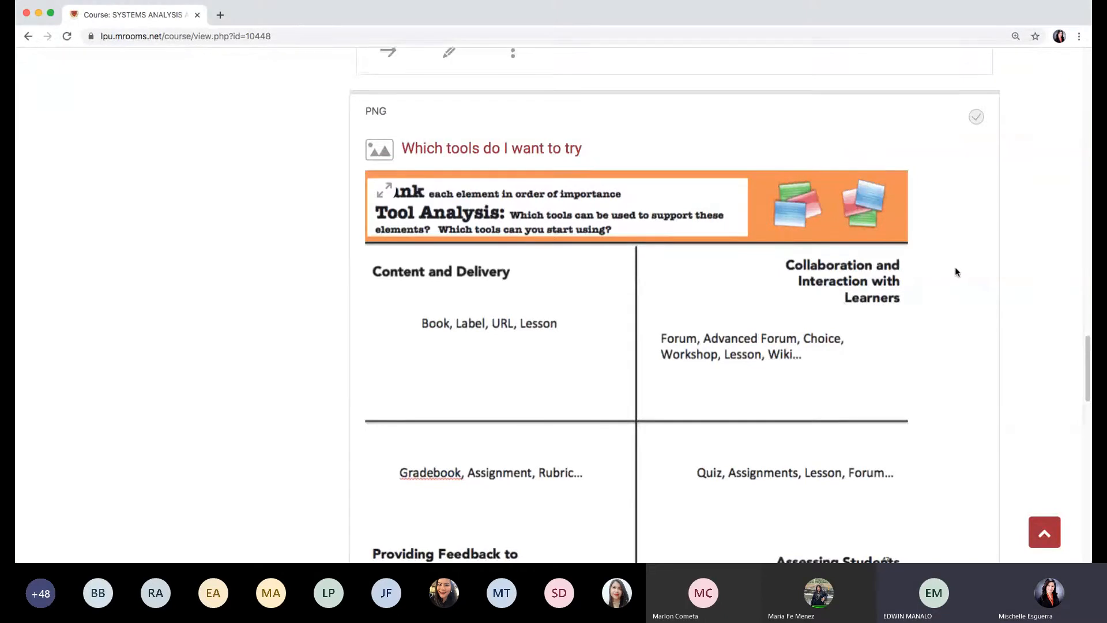
scroll(964, 281, "down", 2)
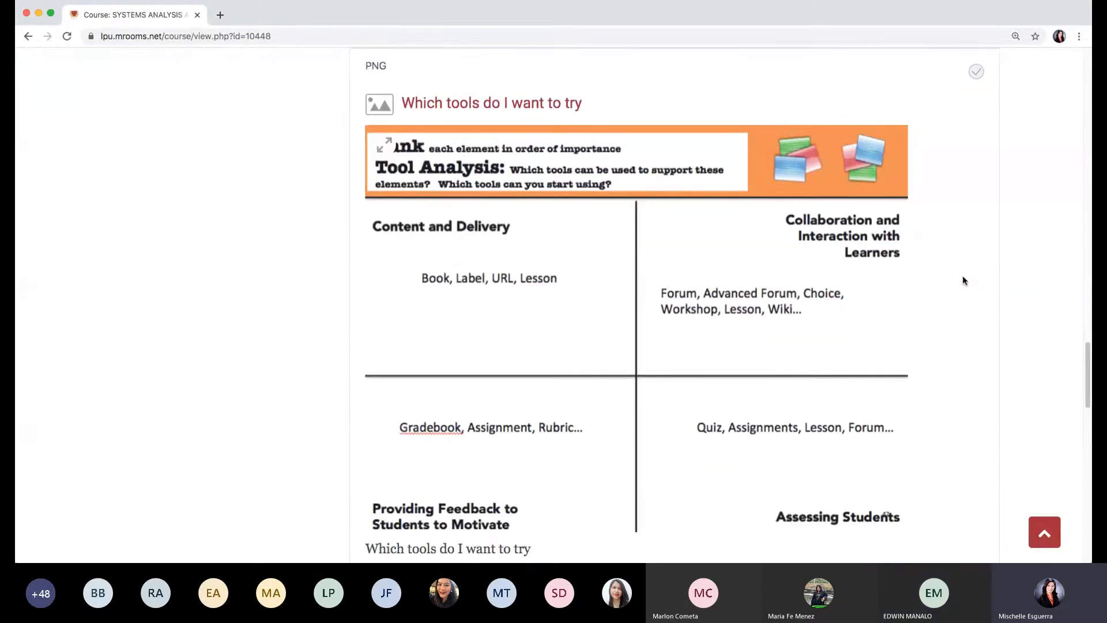
scroll(965, 281, "down", 3)
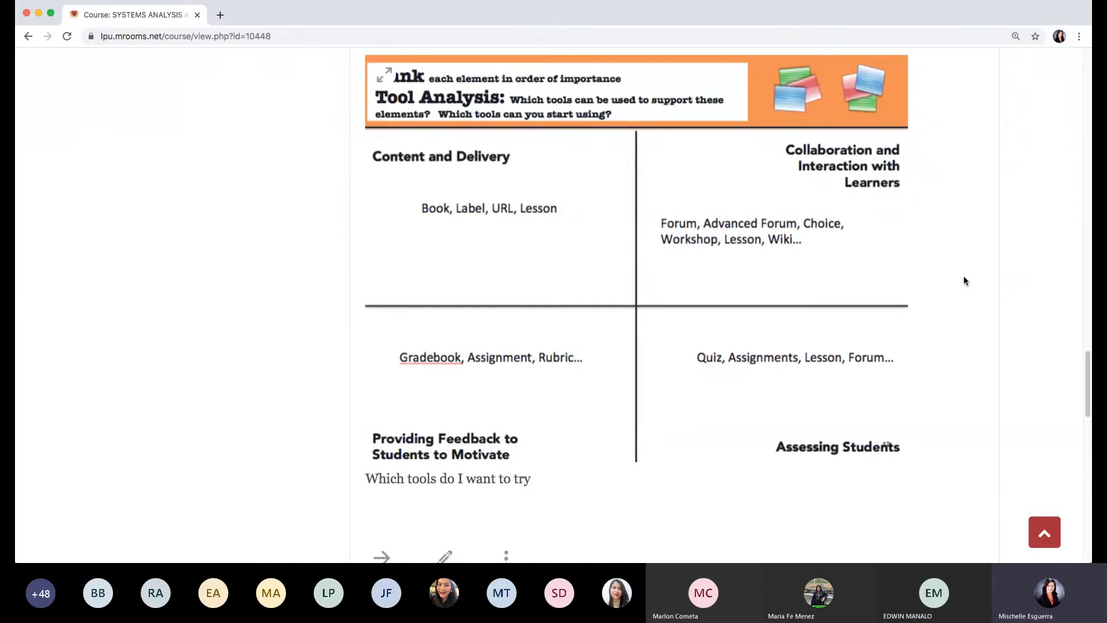
scroll(966, 281, "down", 10)
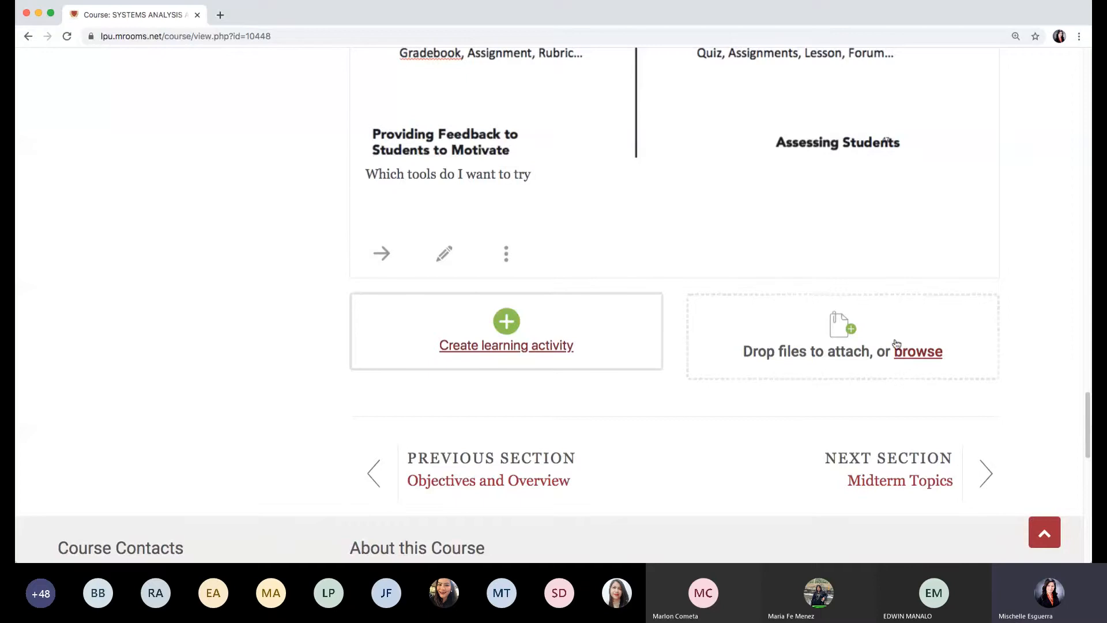
scroll(1013, 336, "up", 1)
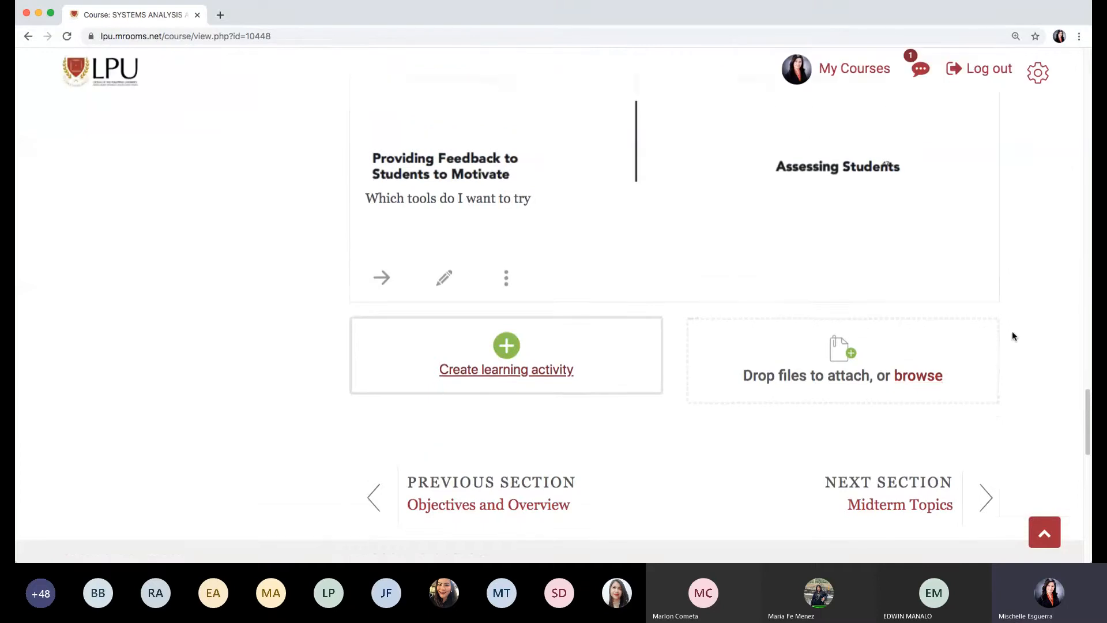
scroll(1012, 333, "up", 10)
scroll(1012, 335, "down", 8)
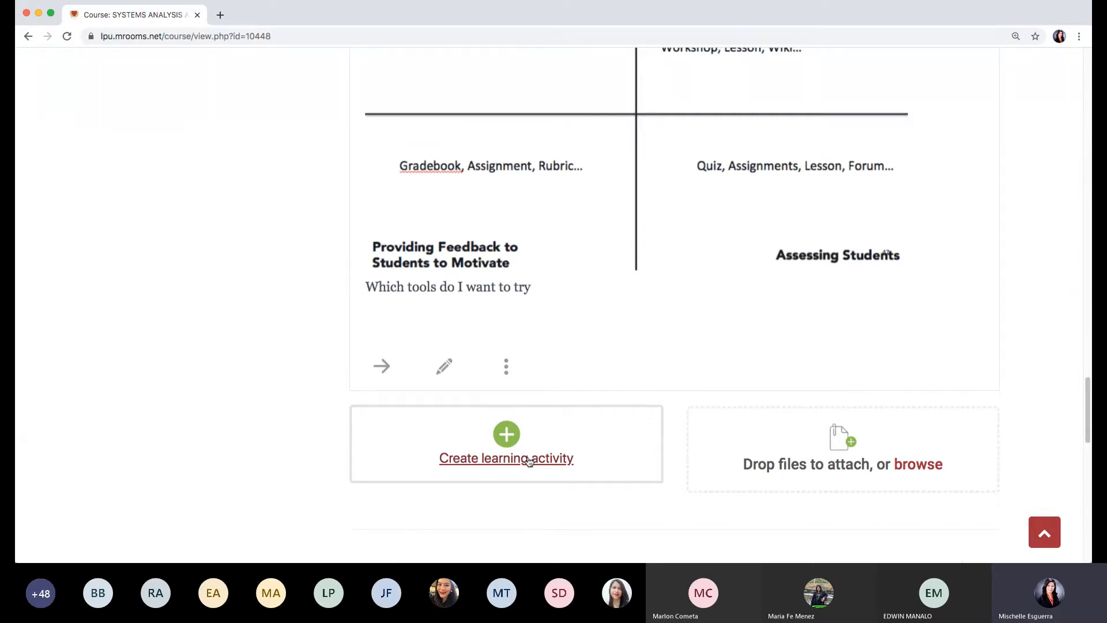
Add a new File resource to Prelim Topics and name it "Chapter 1".
left_click(529, 460)
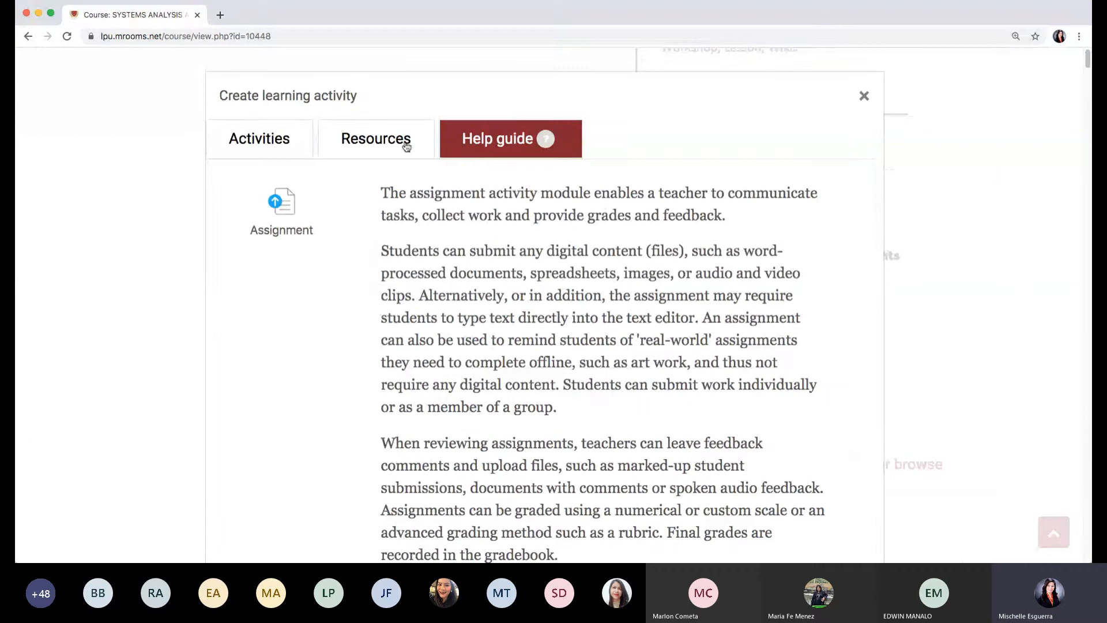
left_click(406, 147)
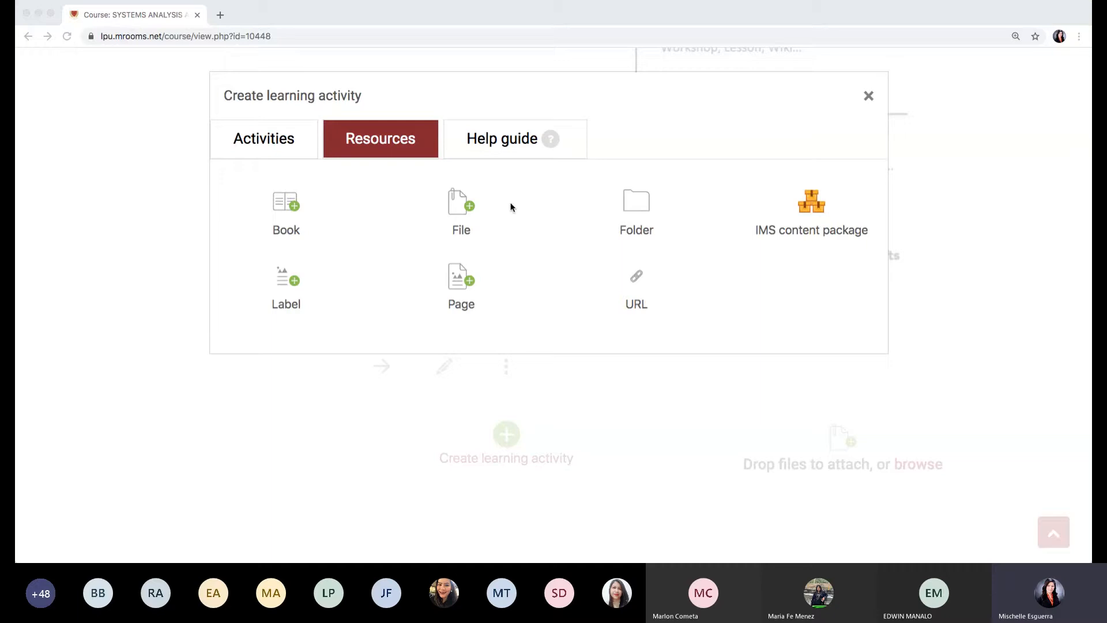
left_click(462, 202)
left_click(462, 203)
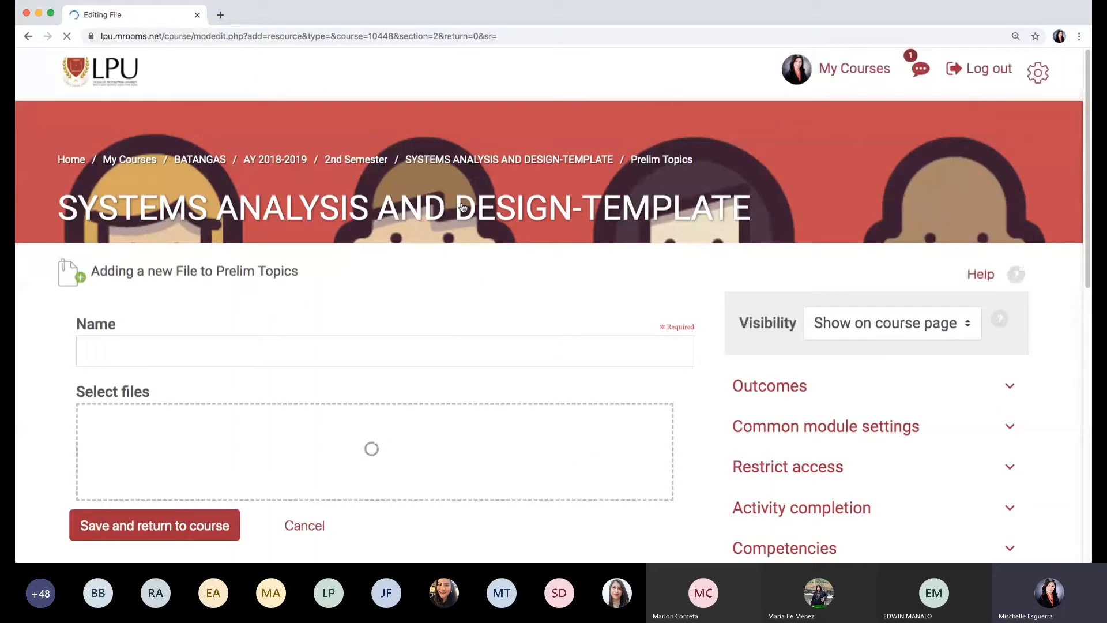
left_click(362, 361)
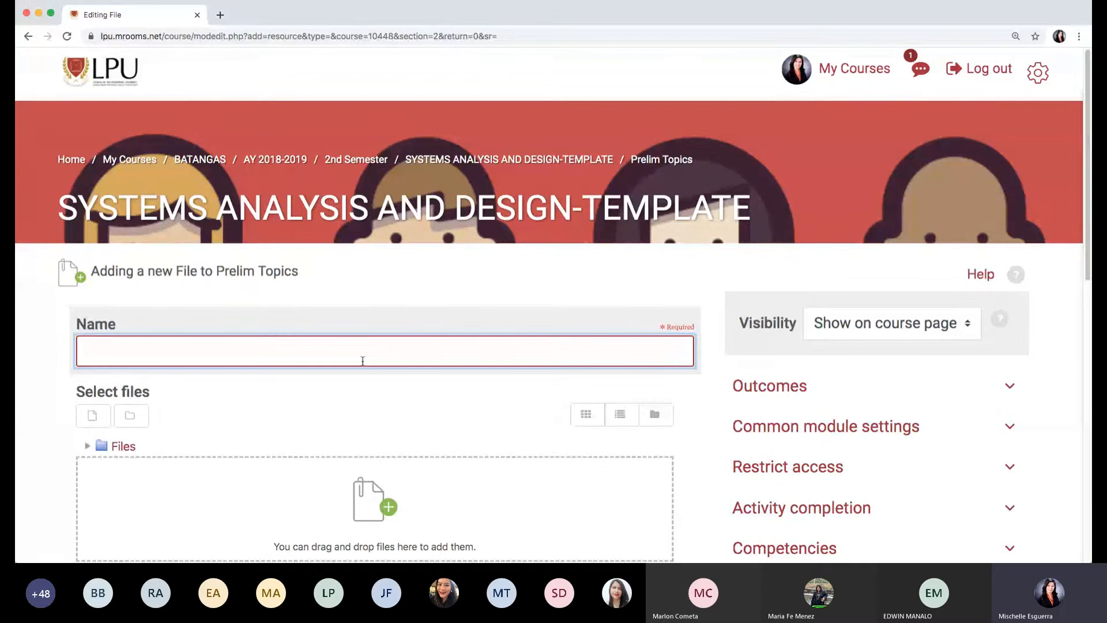
type("Chpater")
key("BackSpace")
key("BackSpace")
key("BackSpace")
key("BackSpace")
key("BackSpace")
key("BackSpace")
type("a")
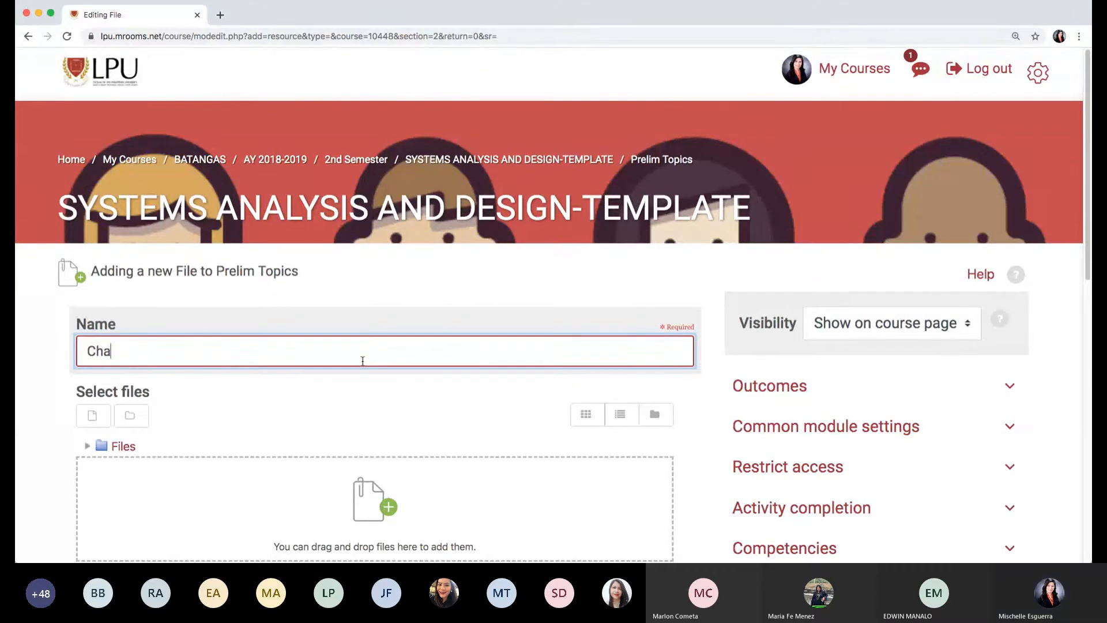
type("pter 1")
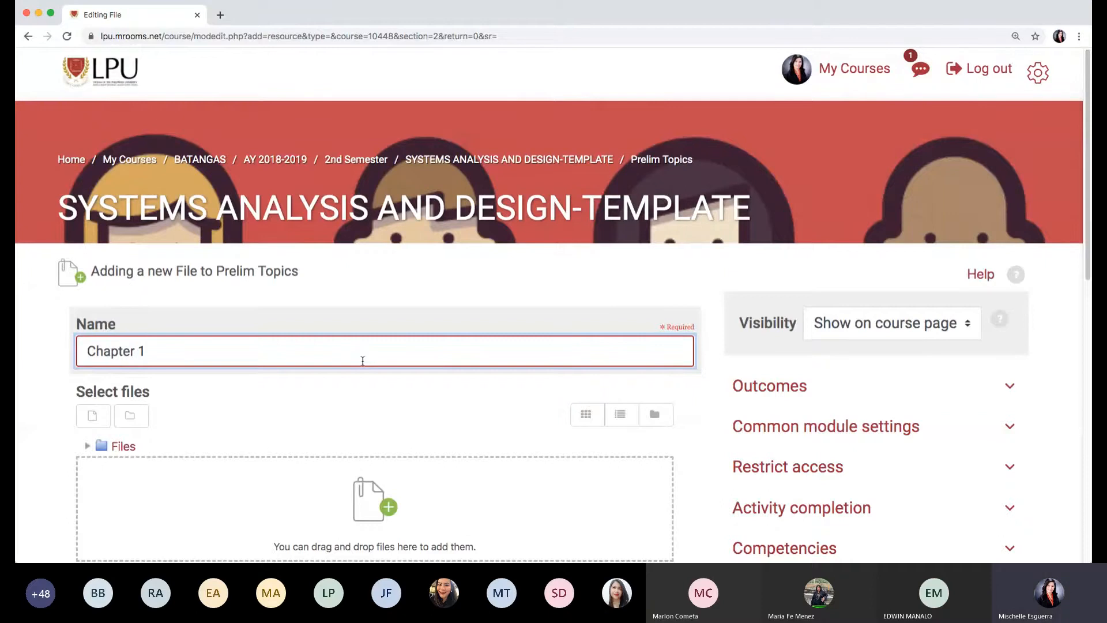
Add the document whose name starts with "UPDATED-TOPI" to the Chapter 1 resource, save it and return to the course.
scroll(560, 332, "down", 3)
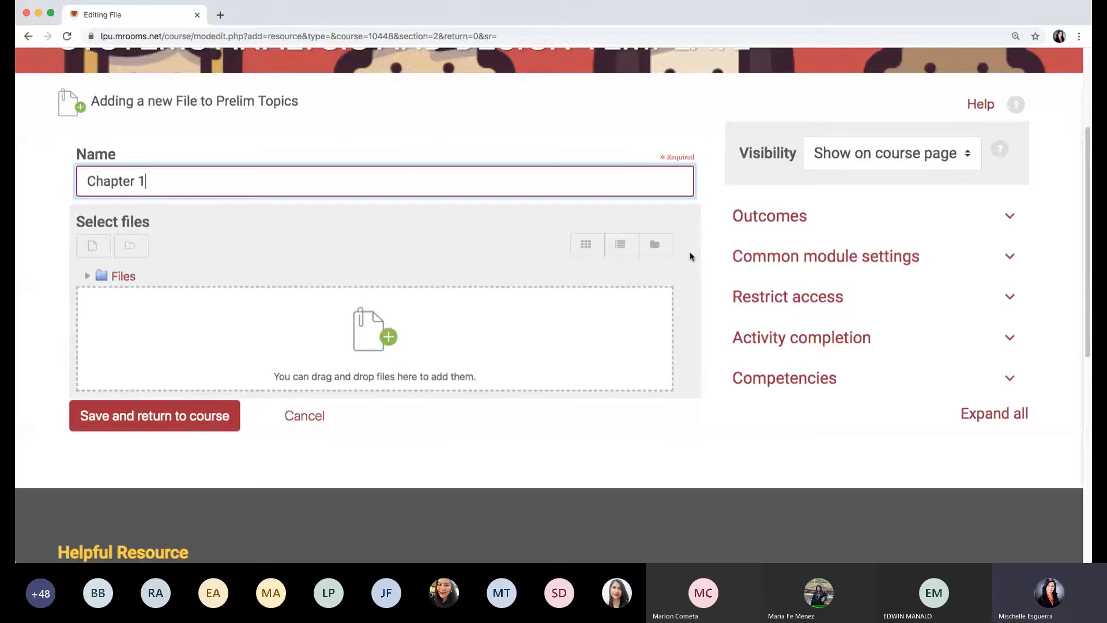
left_click_drag(692, 254, 511, 295)
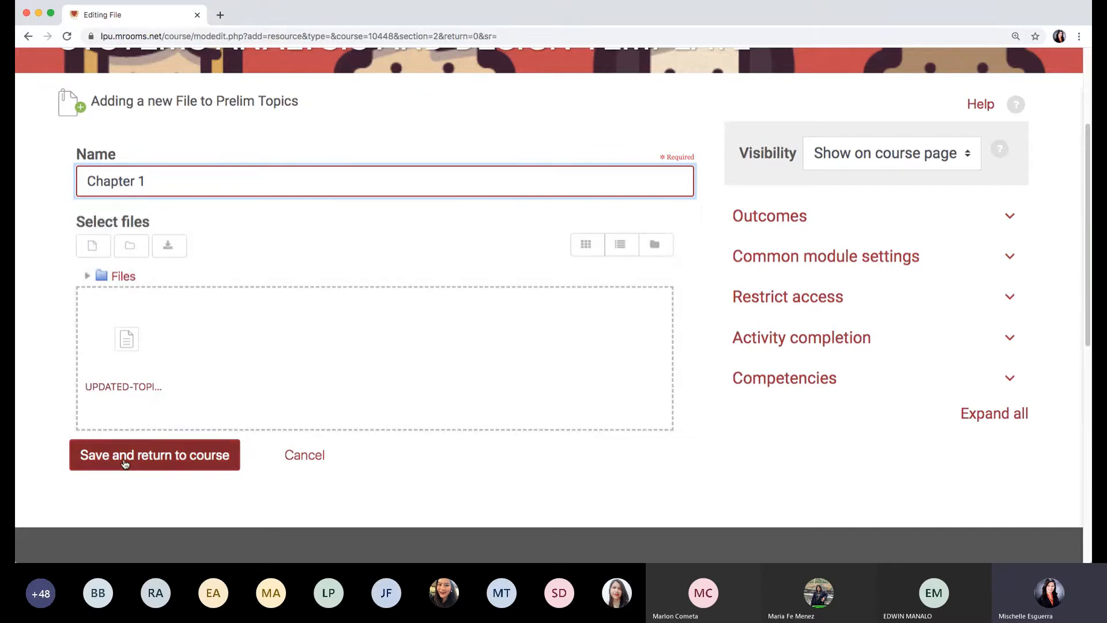
left_click(124, 463)
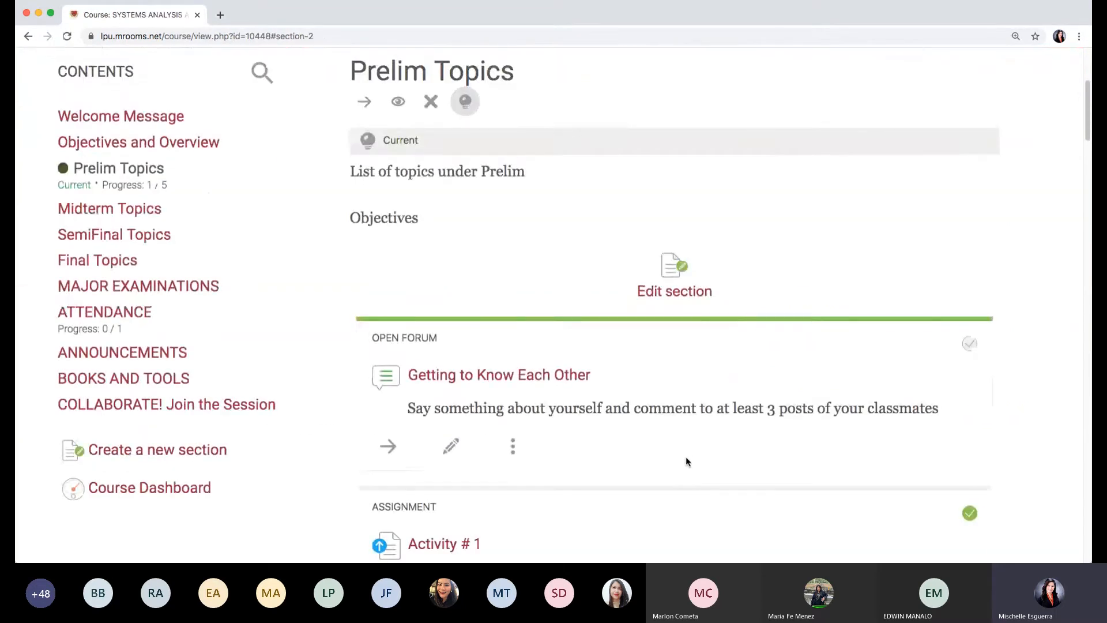
Delete the Chapter 1 file resource from the Prelim Topics section.
scroll(686, 456, "down", 15)
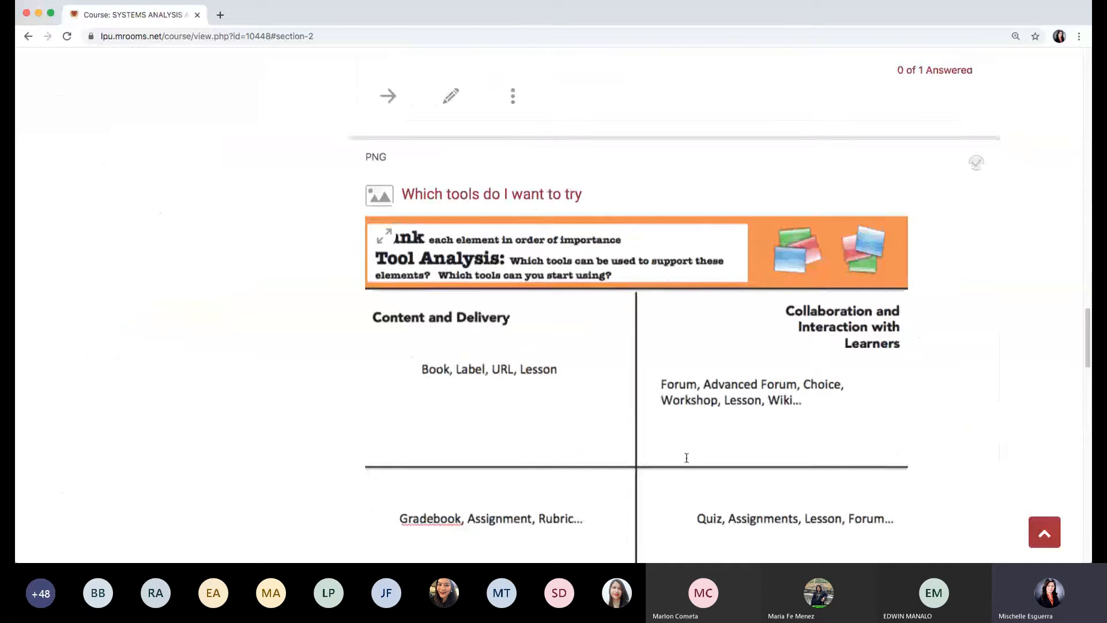
scroll(687, 458, "down", 6)
scroll(686, 455, "down", 4)
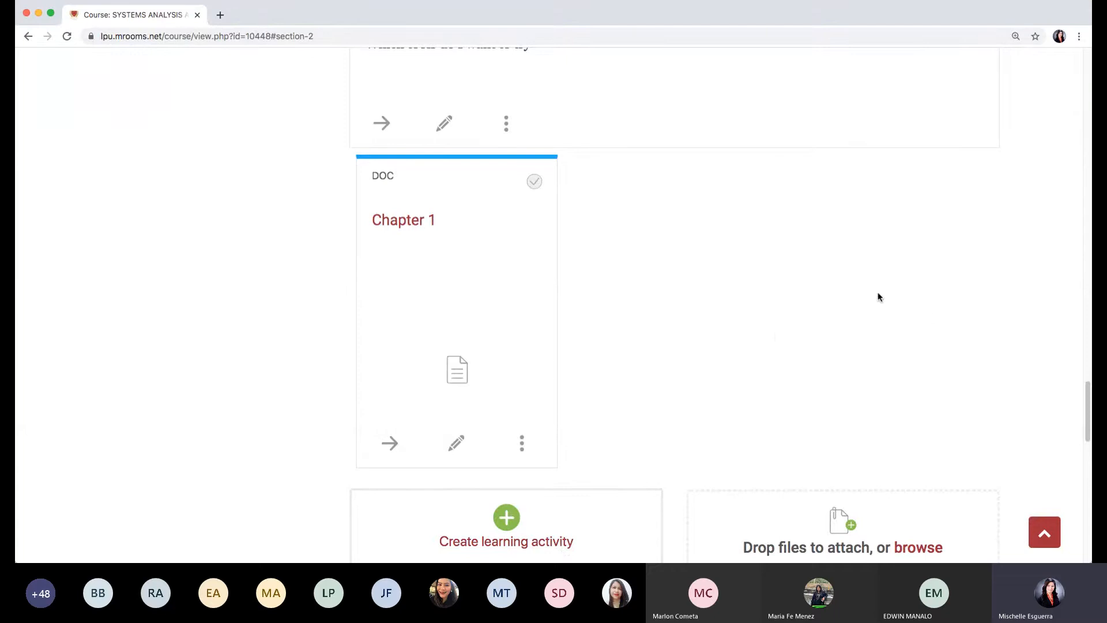
scroll(790, 378, "down", 1)
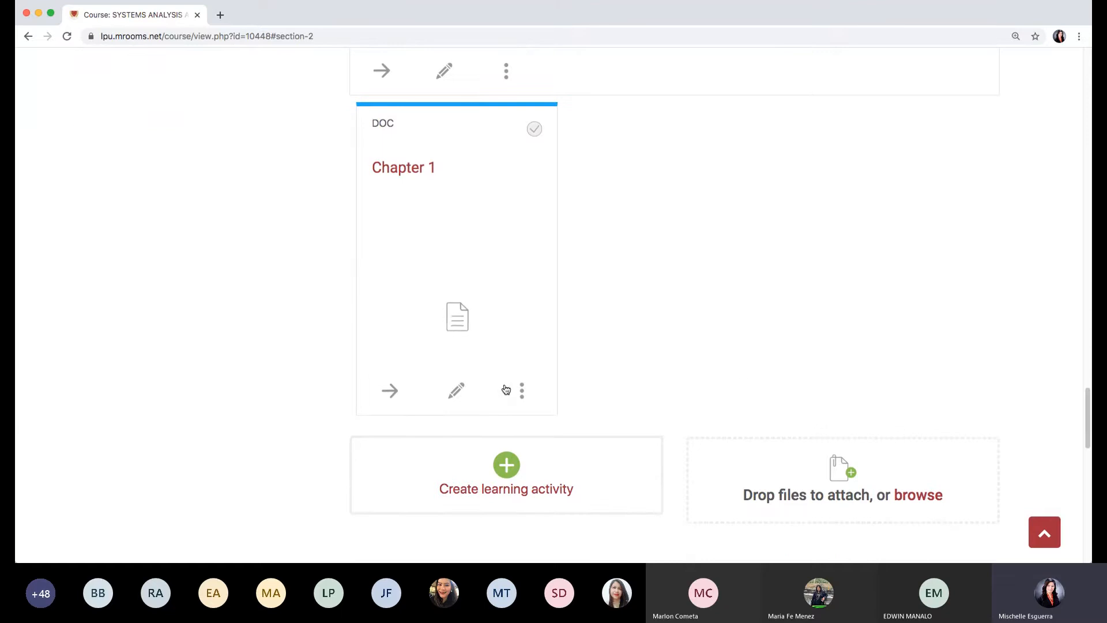
left_click(525, 397)
left_click(531, 419)
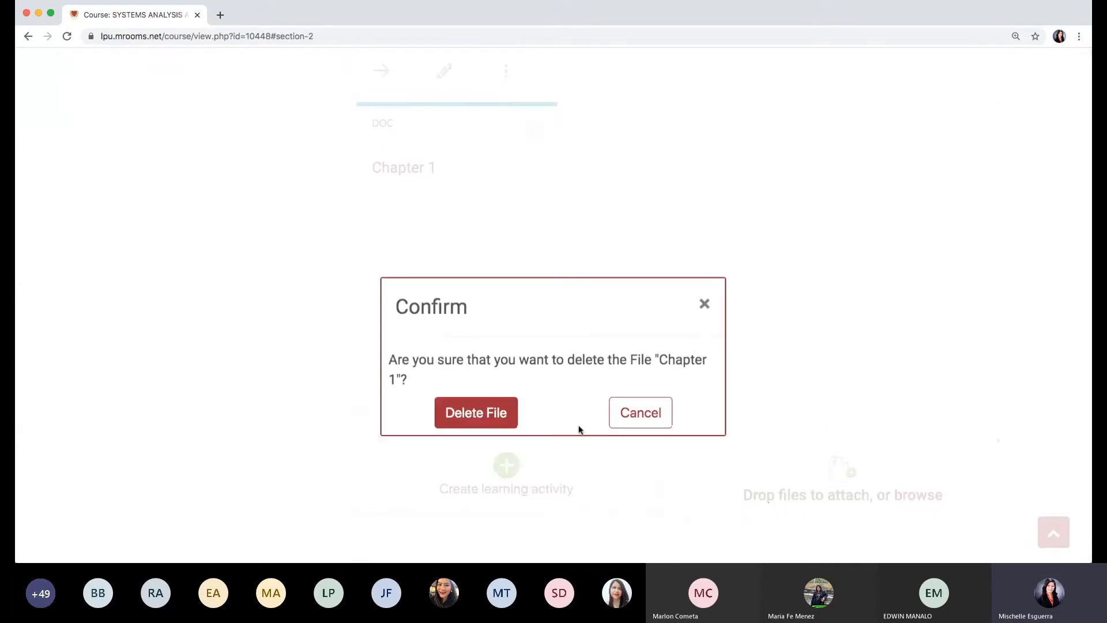
left_click(512, 411)
Delete the image resource "Which tools do I want to try" from the Prelim Topics section.
scroll(949, 310, "up", 8)
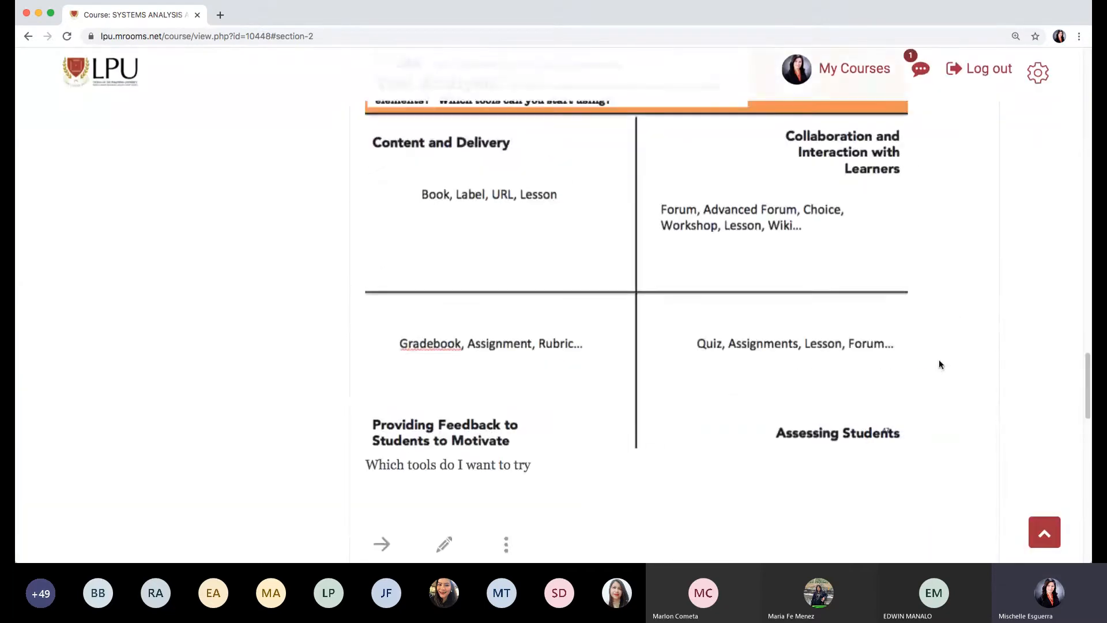
scroll(939, 369, "down", 4)
left_click(507, 294)
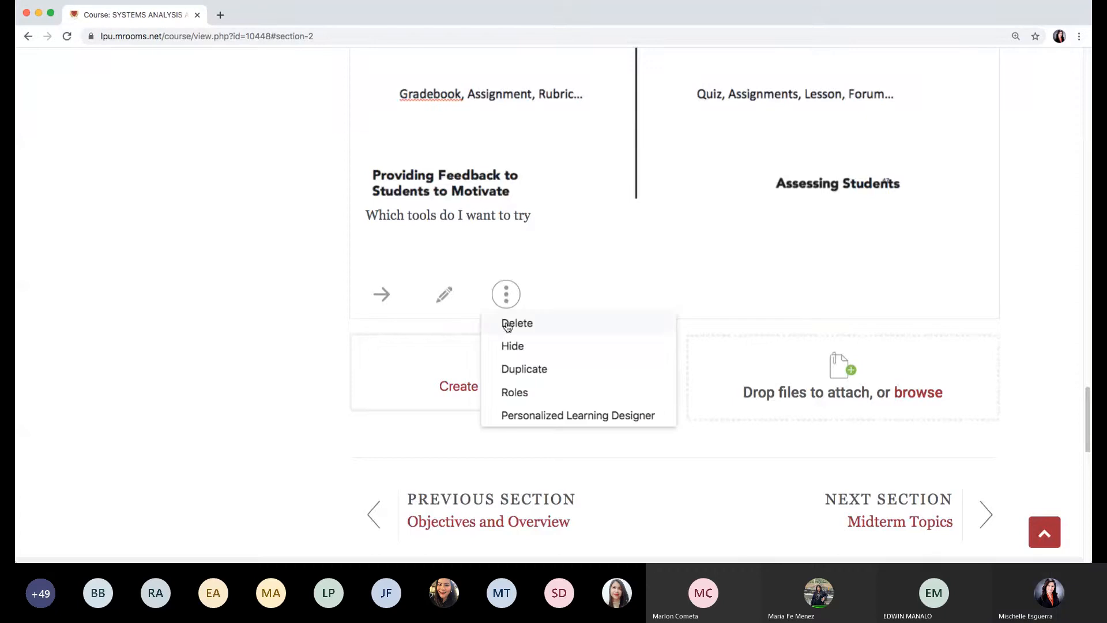
left_click(508, 322)
left_click(484, 412)
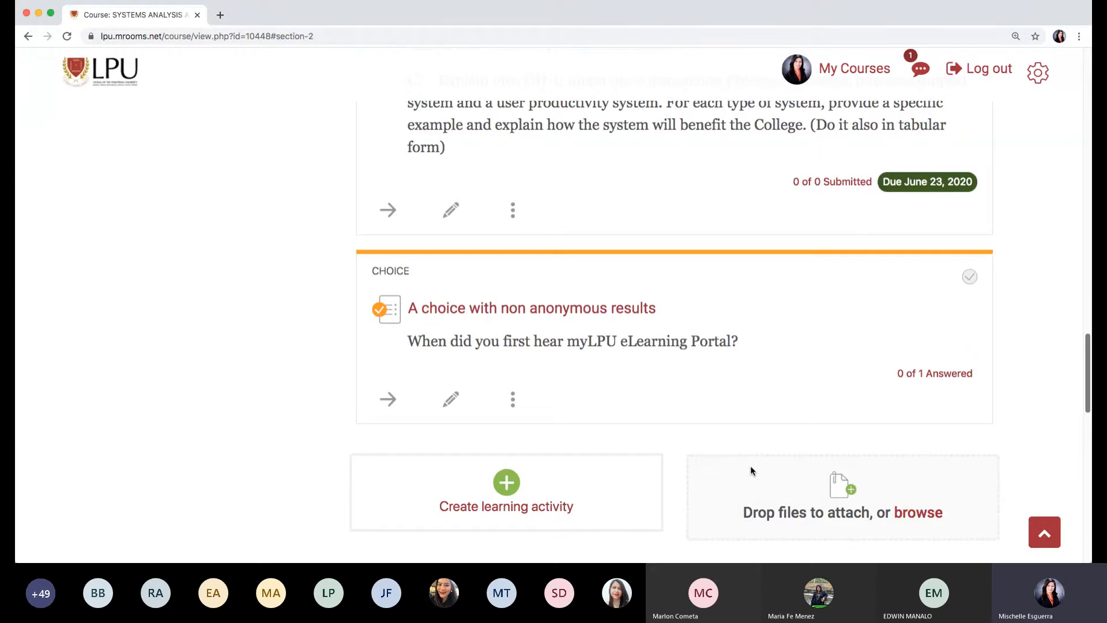
Attach the document UPDATED-TOPICS from the computer directly to the Prelim Topics section.
left_click_drag(750, 466, 750, 465)
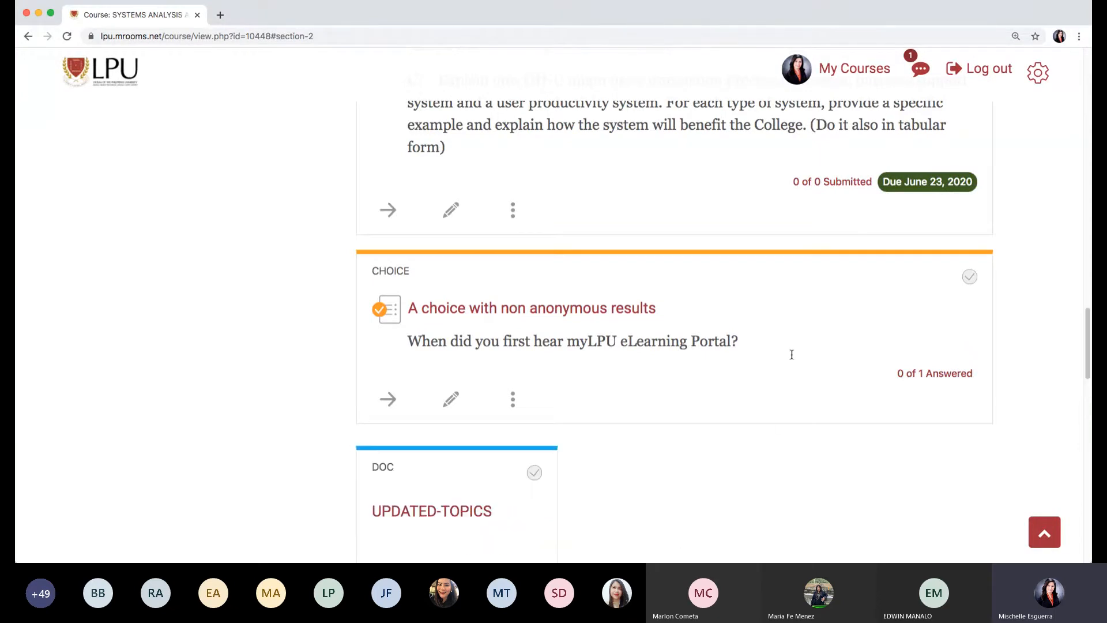
scroll(792, 354, "down", 6)
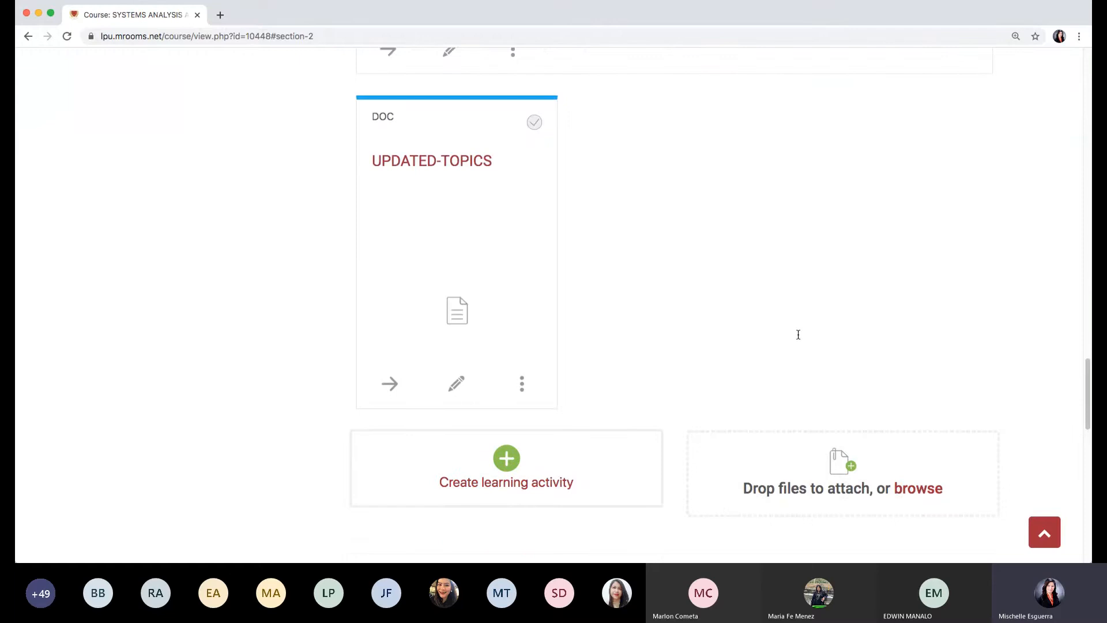
Add a new File resource to Prelim Topics and name it "Chapter 1".
left_click(555, 484)
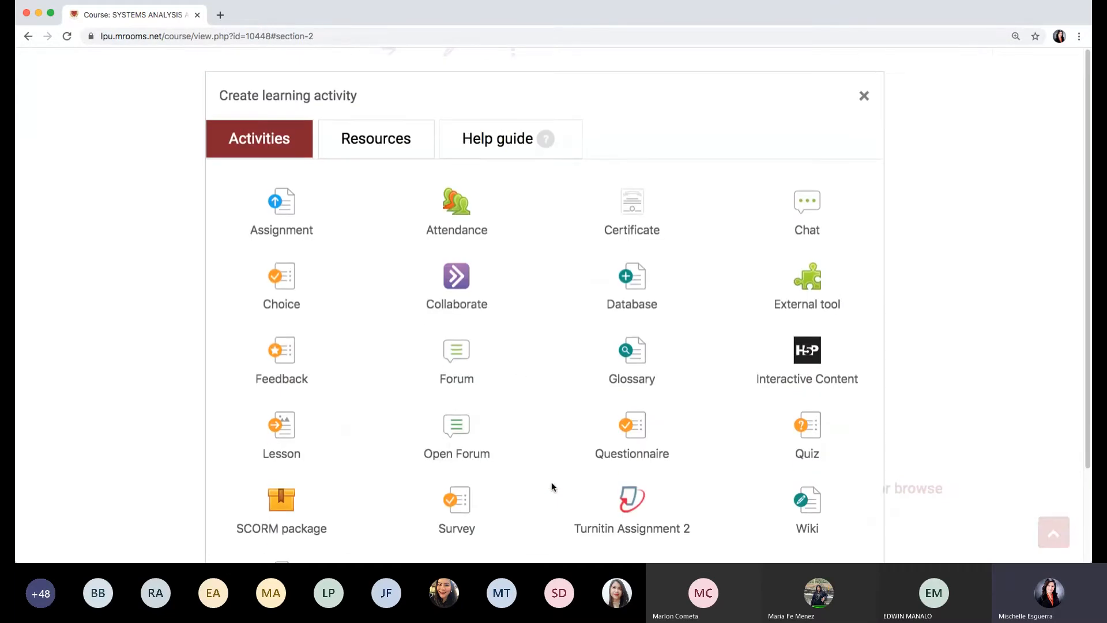
left_click(350, 138)
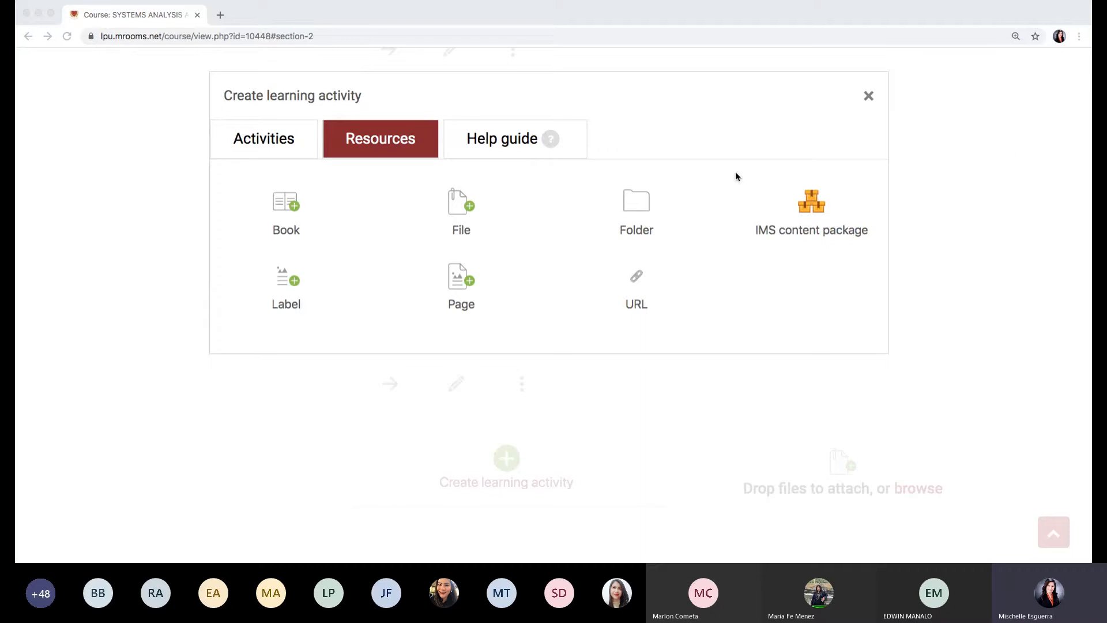
left_click(460, 207)
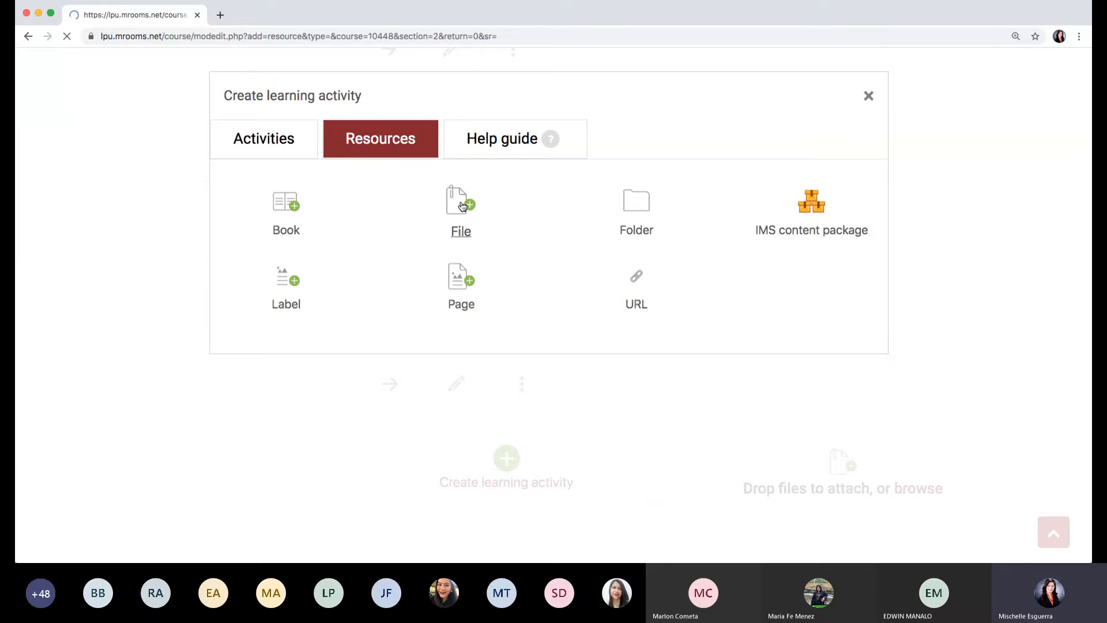
left_click(190, 351)
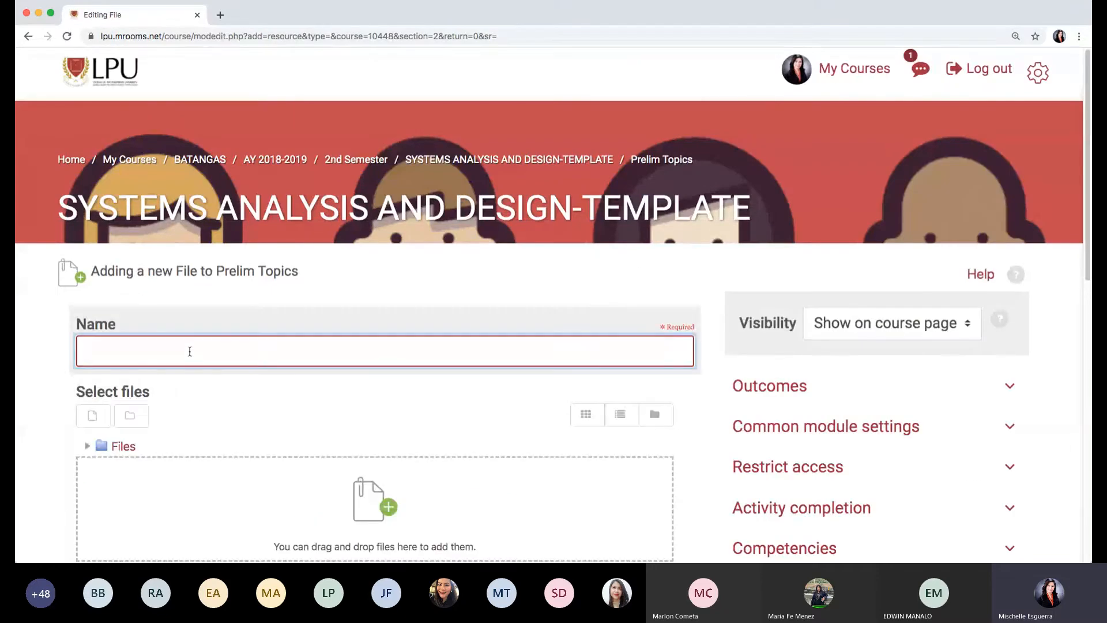
type("Chapter 1")
Add the UPDATED-TOPICS document to the Chapter 1 resource, save it and return to the course.
scroll(613, 483, "down", 3)
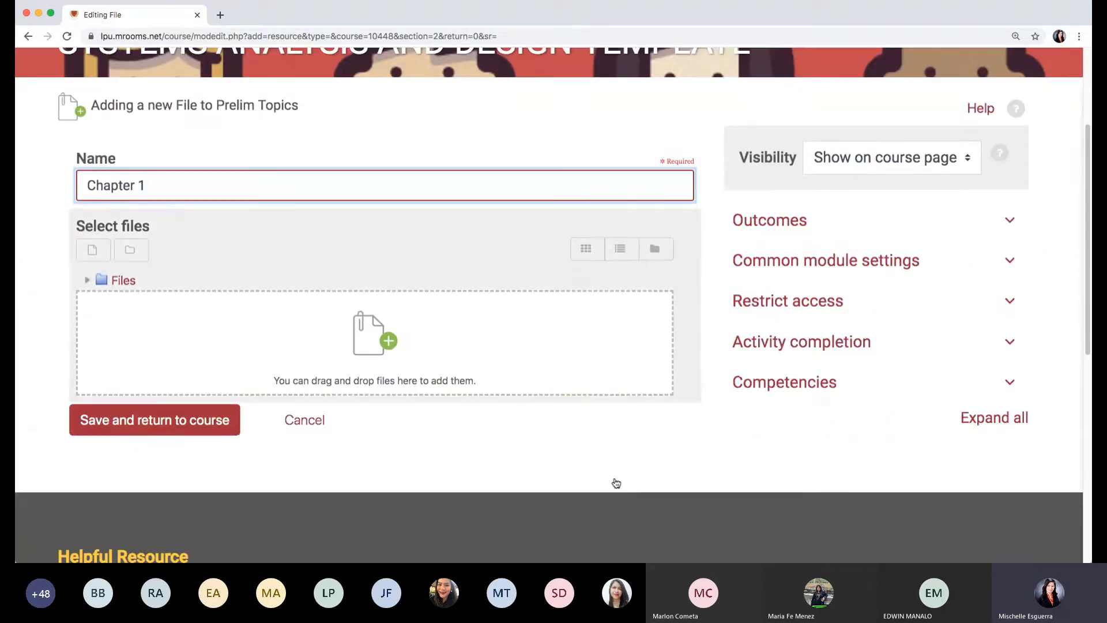
left_click_drag(639, 296, 341, 338)
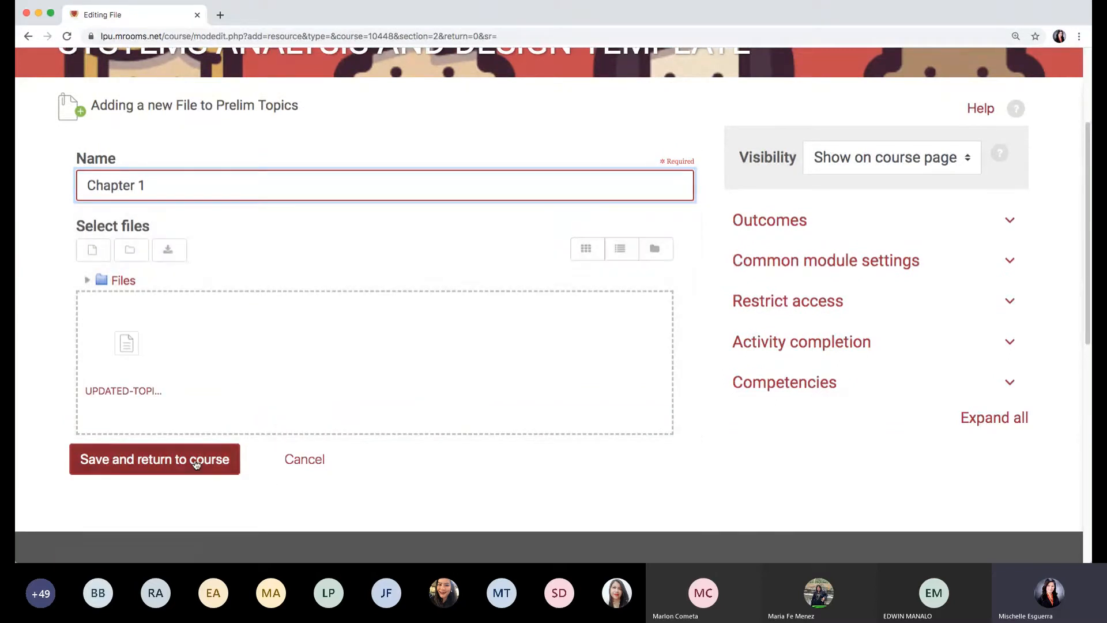
left_click(196, 464)
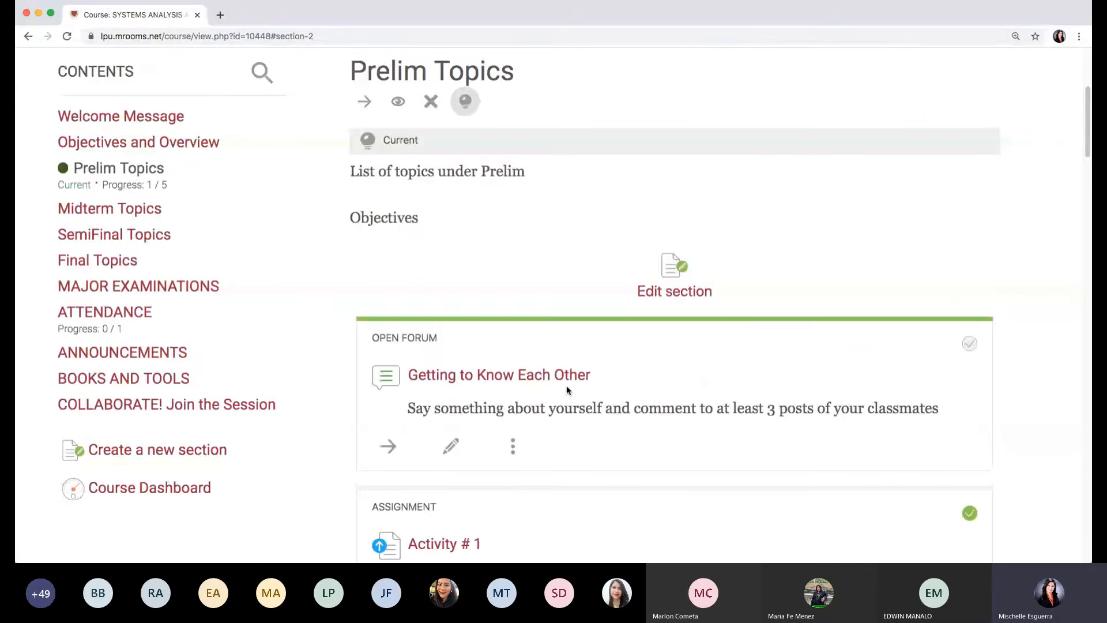
Start another File resource in Prelim Topics and upload the image "My Post (1).jpg" to it.
scroll(567, 385, "down", 15)
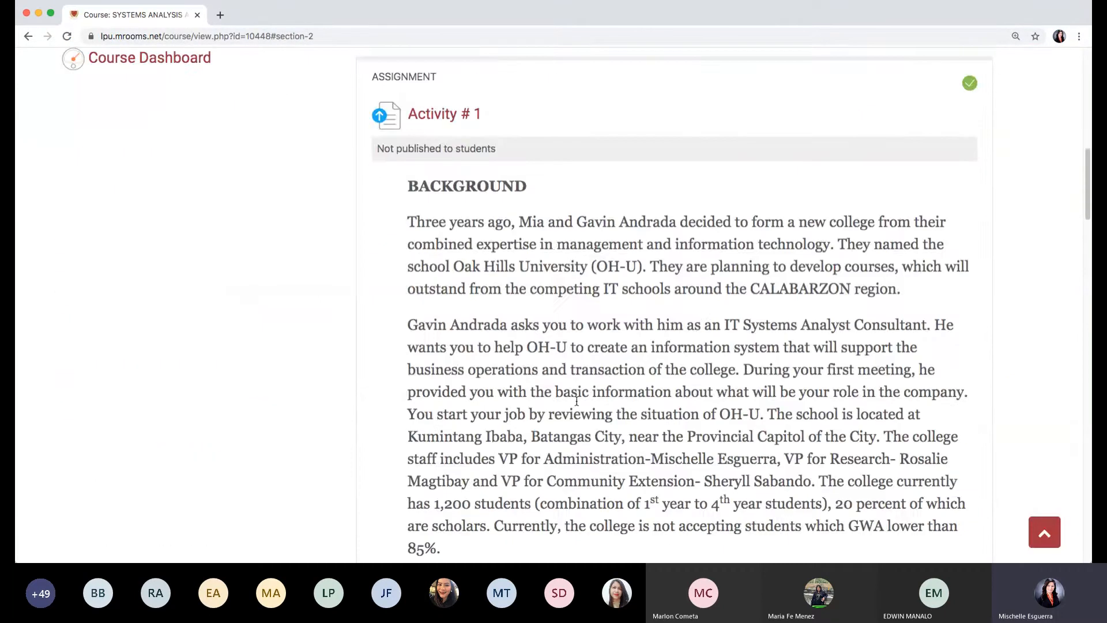
scroll(576, 401, "down", 5)
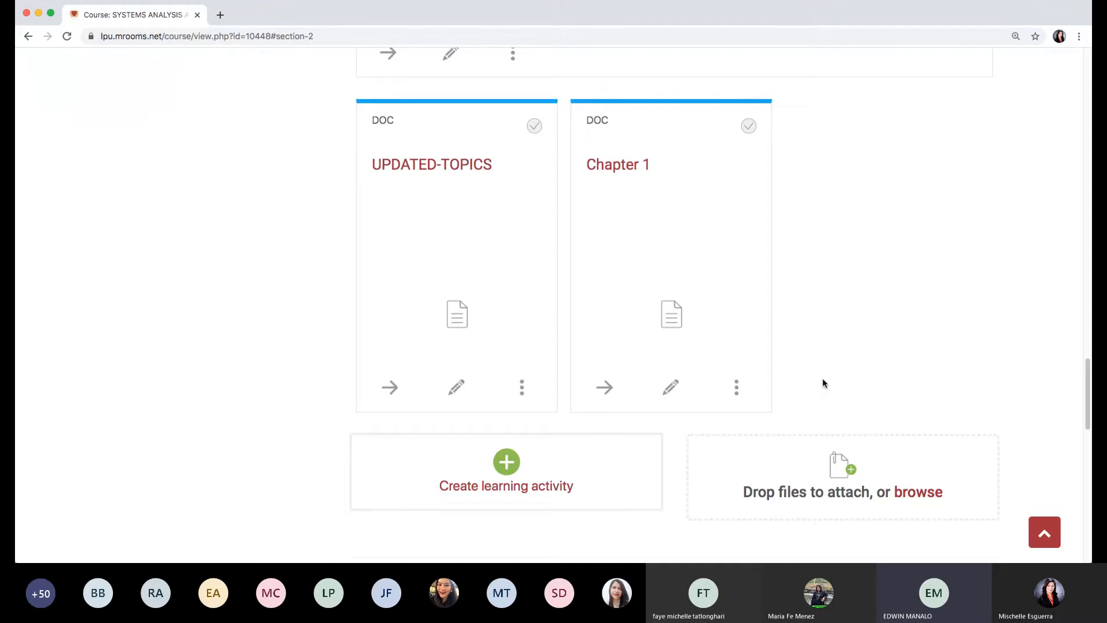
left_click(555, 485)
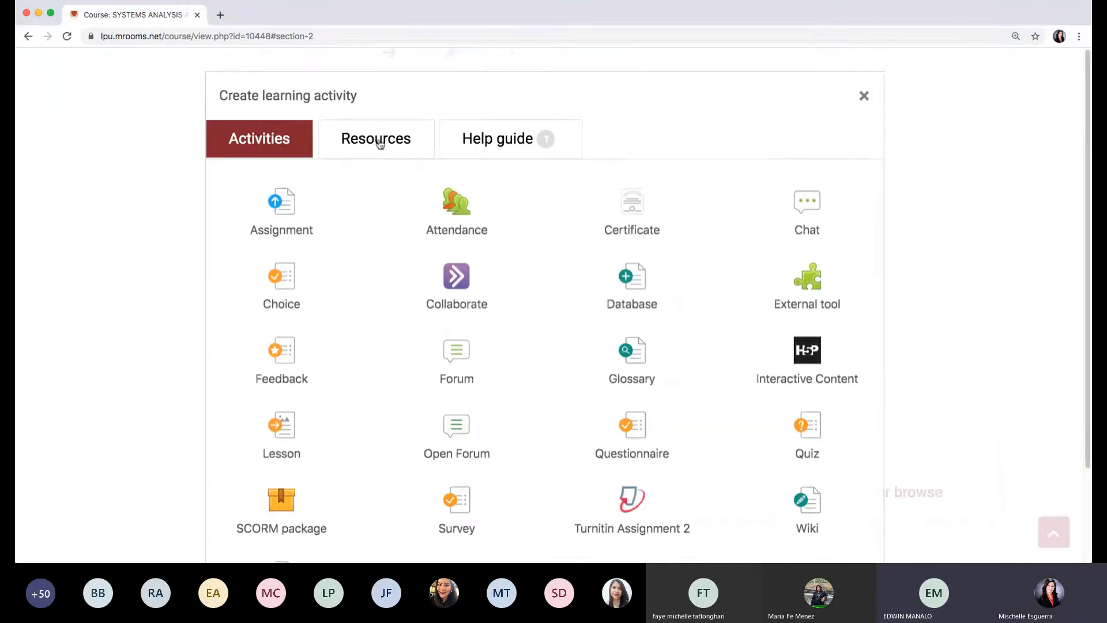
left_click(380, 144)
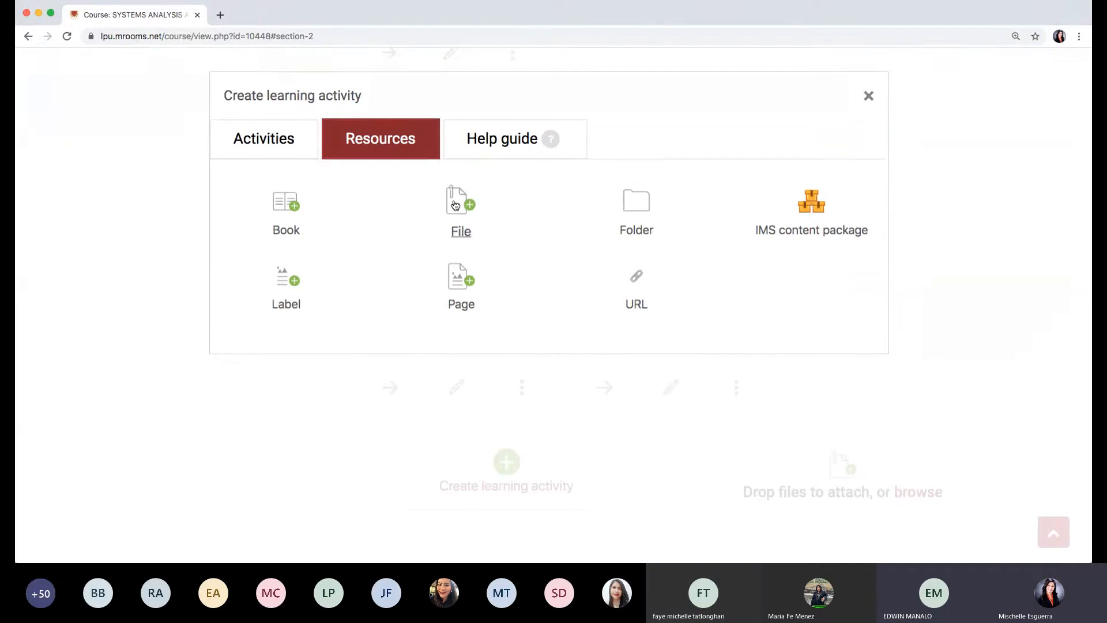
left_click(455, 204)
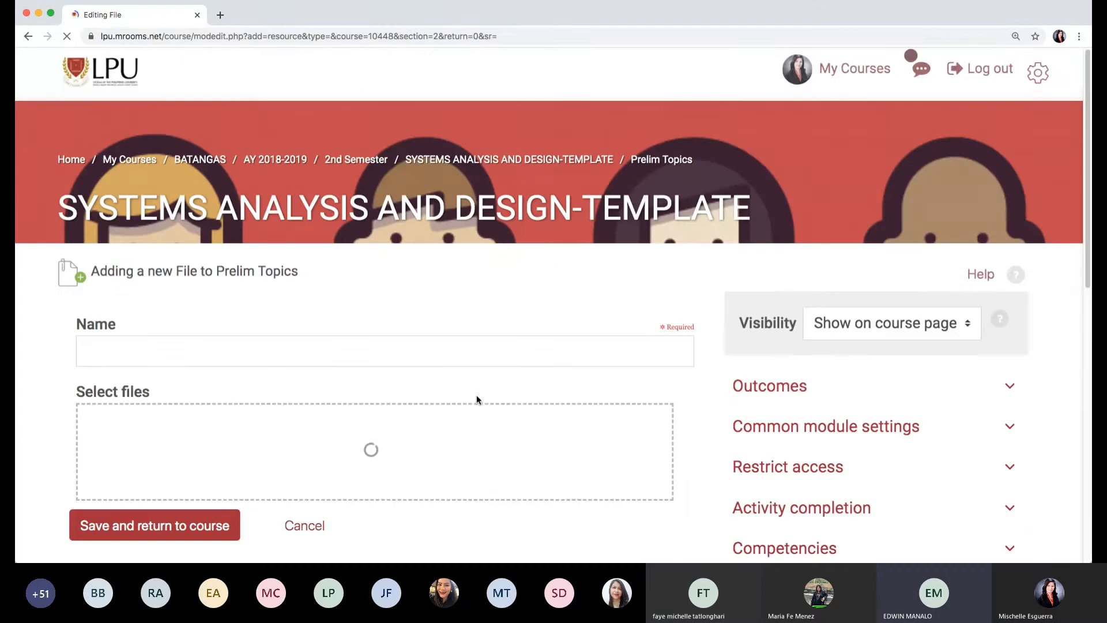
scroll(427, 454, "down", 2)
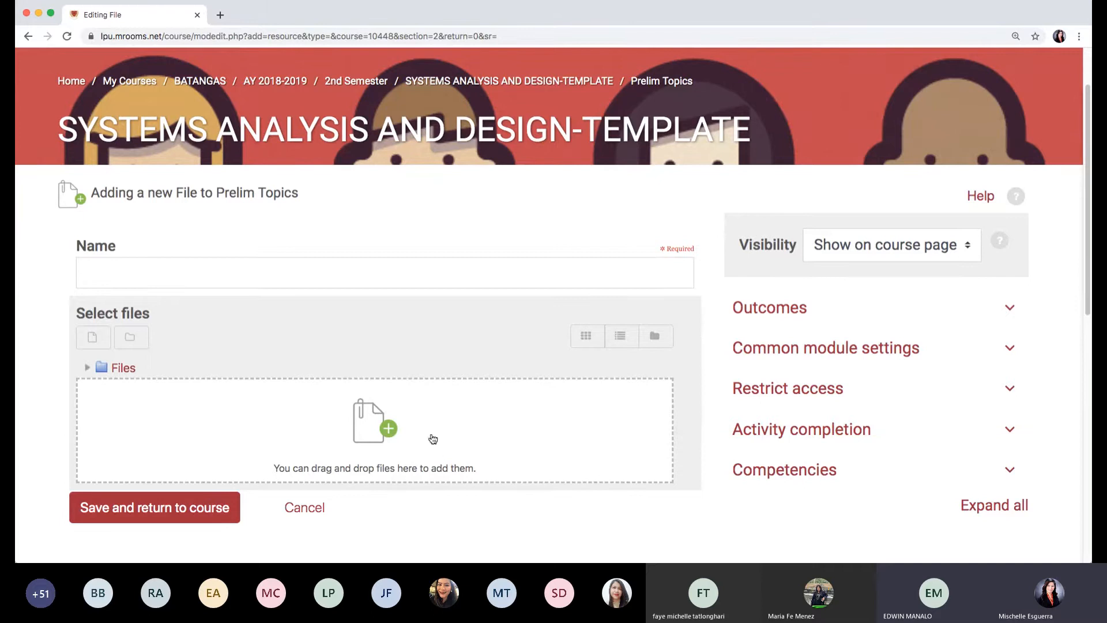
left_click(390, 430)
left_click(401, 232)
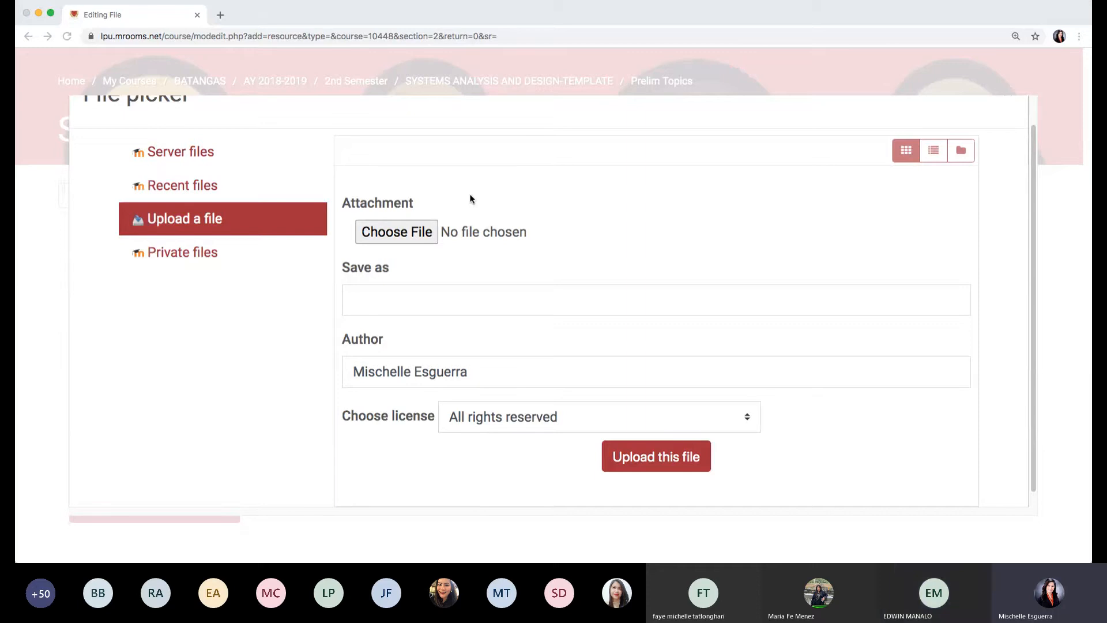
left_click(740, 308)
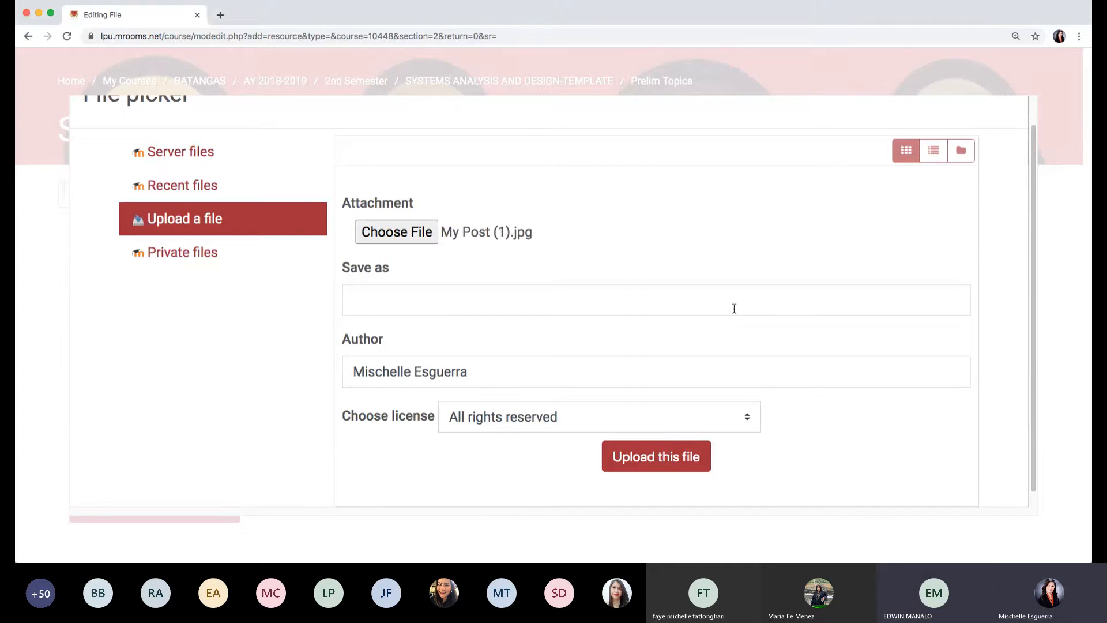
left_click(656, 466)
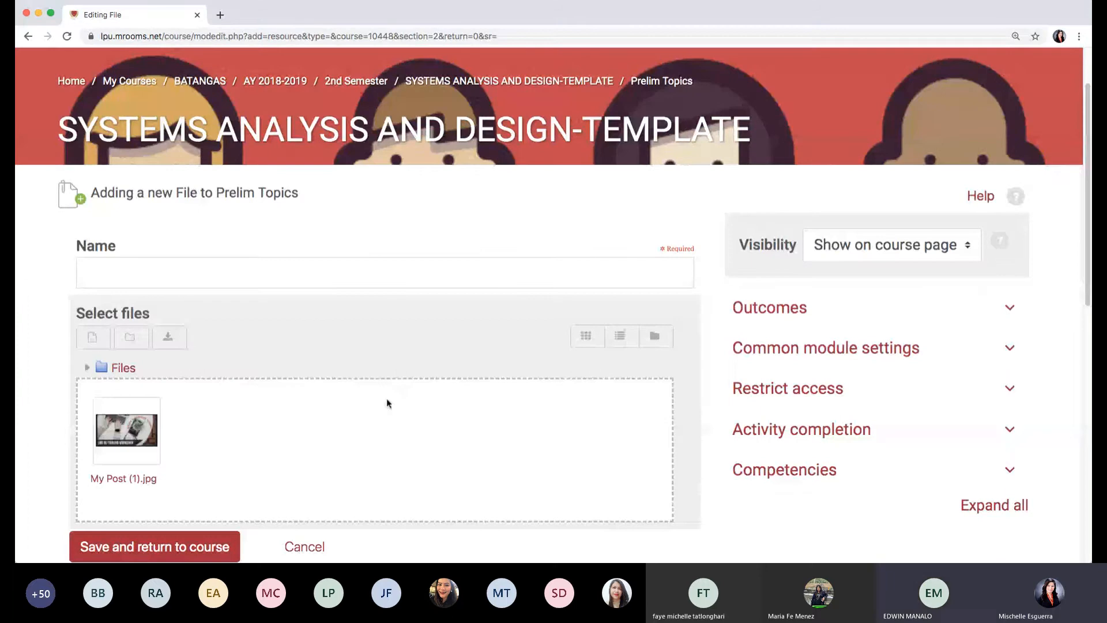
Name the image's File resource "topic", save it and return to the course.
left_click(349, 279)
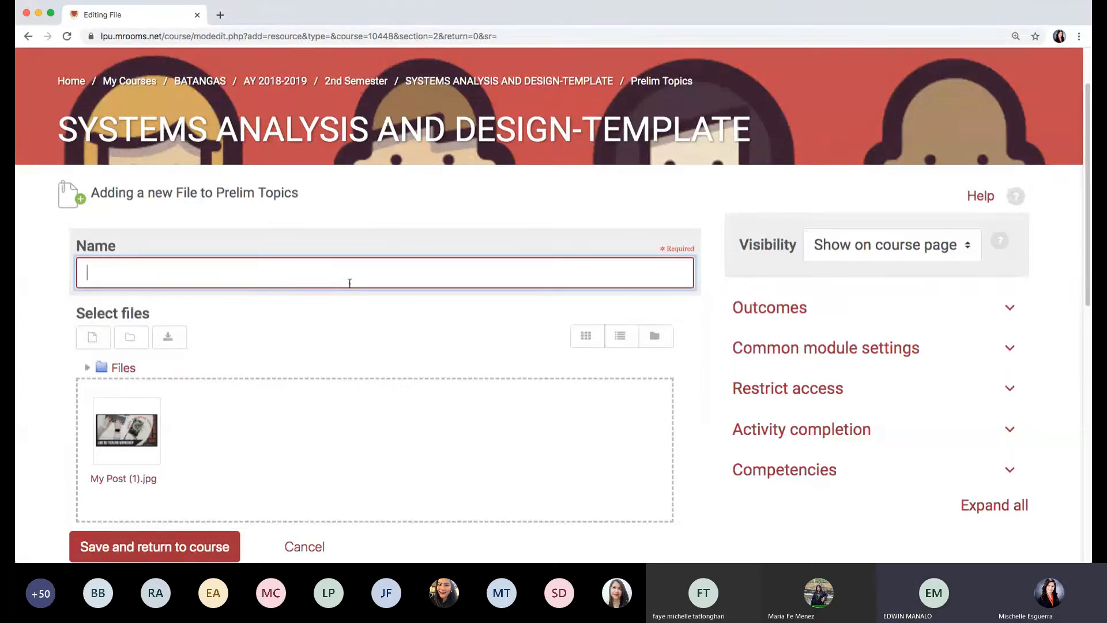
type("topic")
scroll(375, 519, "down", 3)
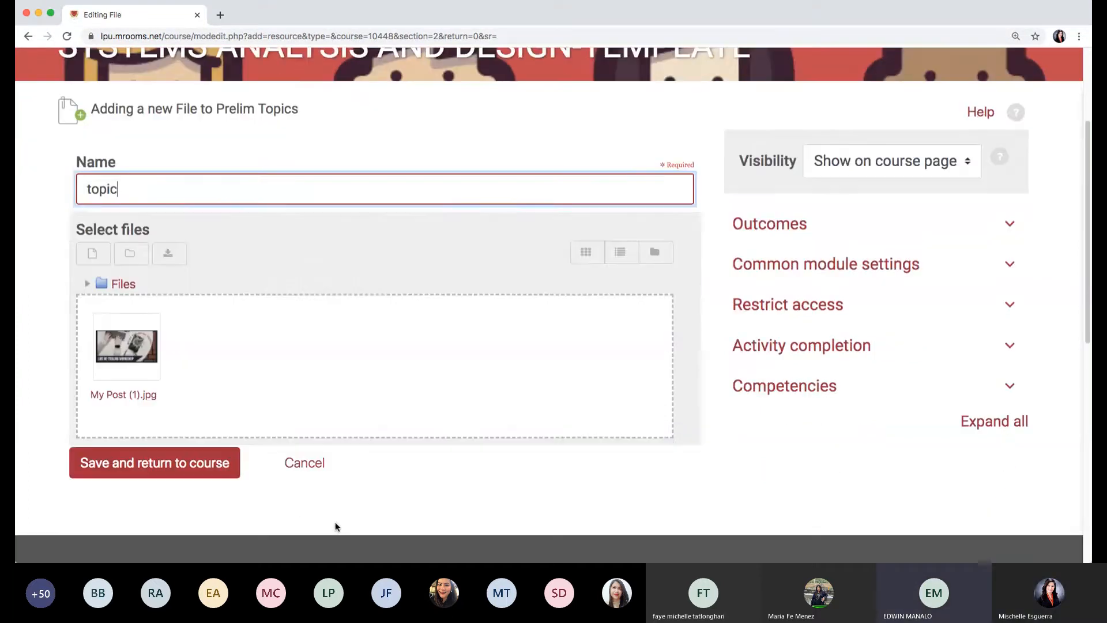
left_click(191, 471)
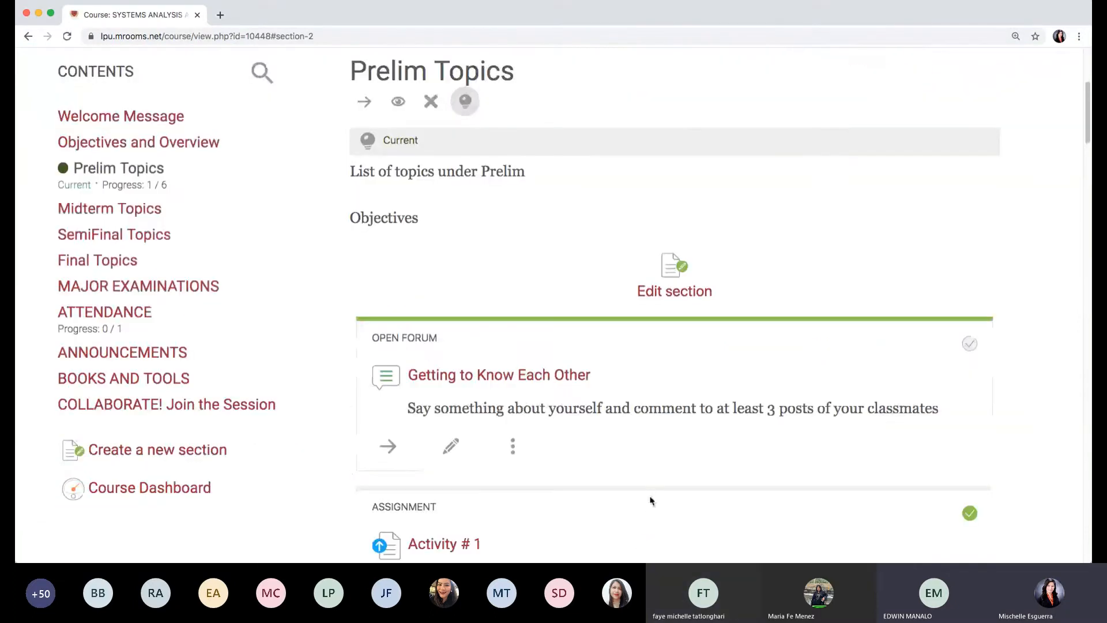
Review the topic image on the course page and browse the help guide's descriptions of the available learning activities.
scroll(651, 501, "down", 20)
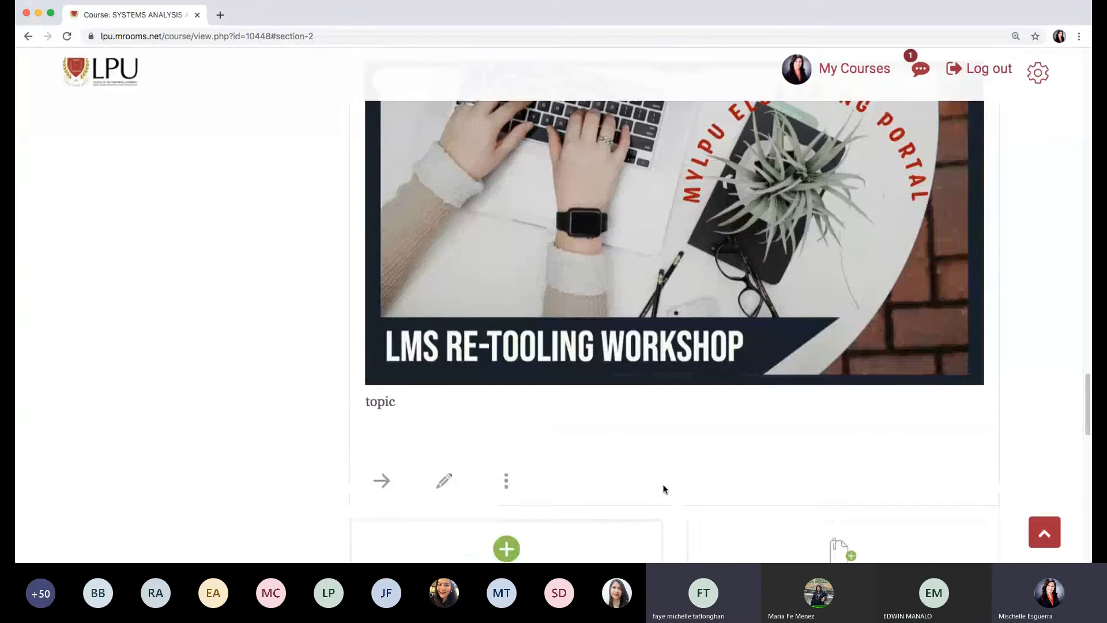
scroll(663, 489, "up", 2)
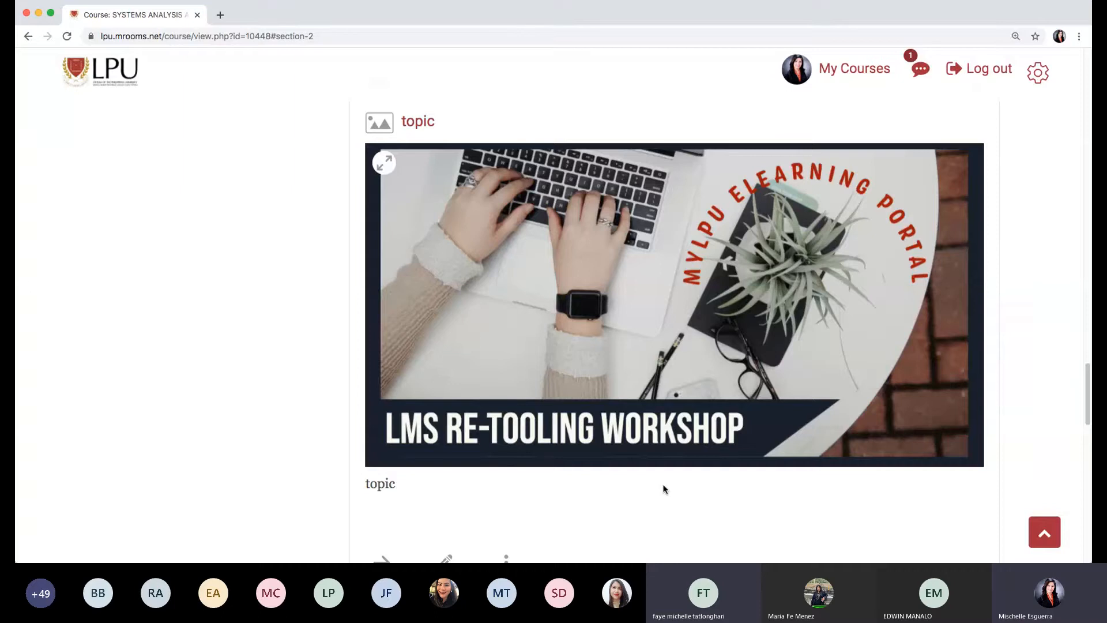
scroll(659, 387, "down", 4)
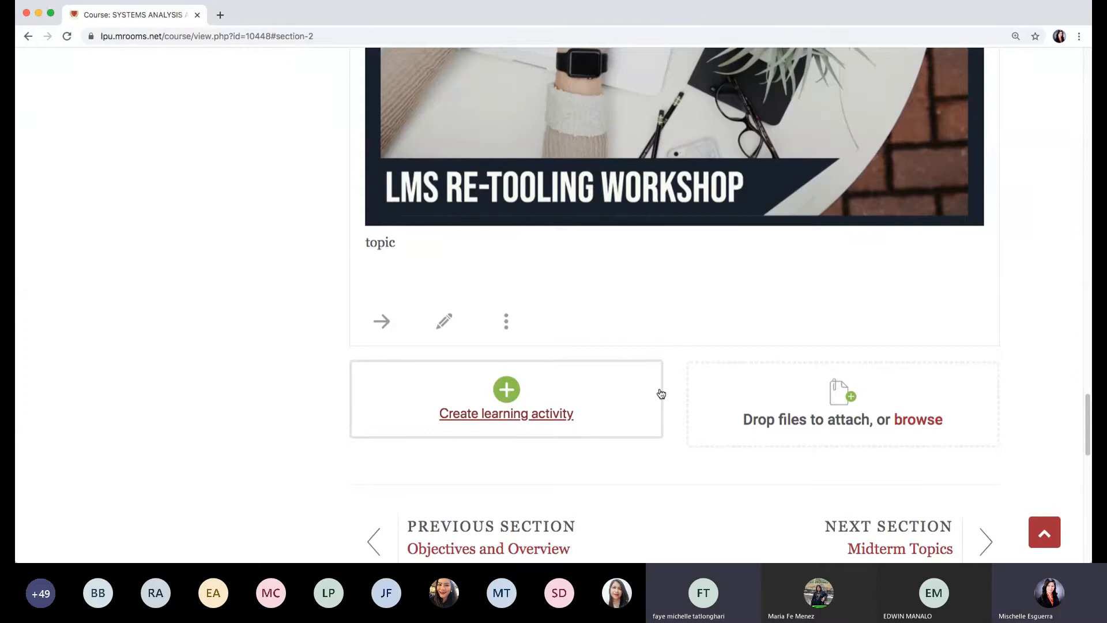
left_click(557, 415)
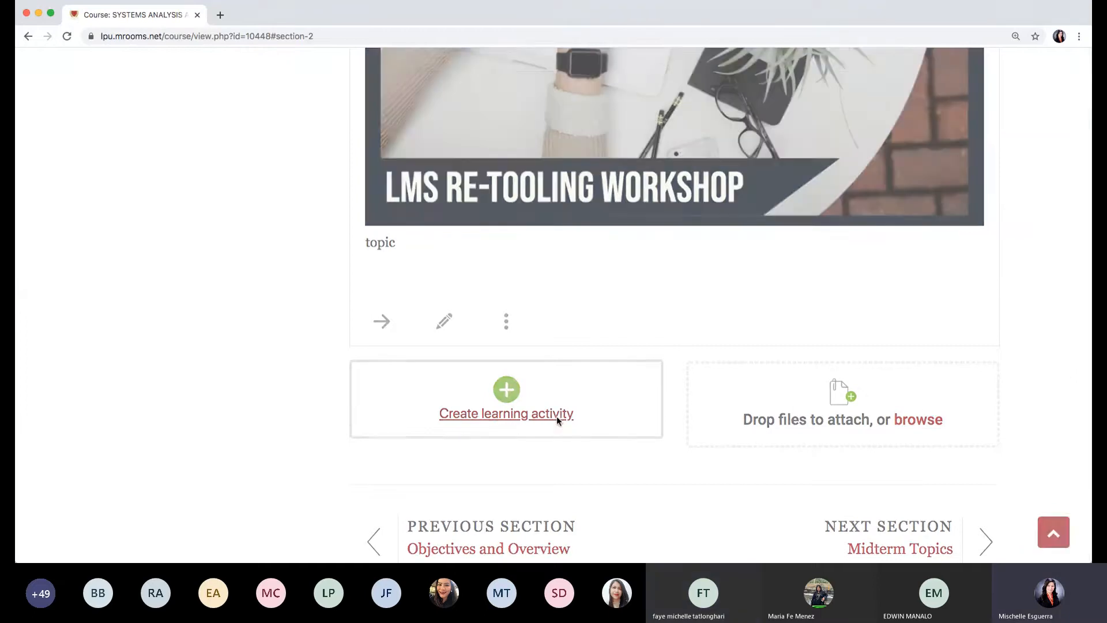
left_click(378, 149)
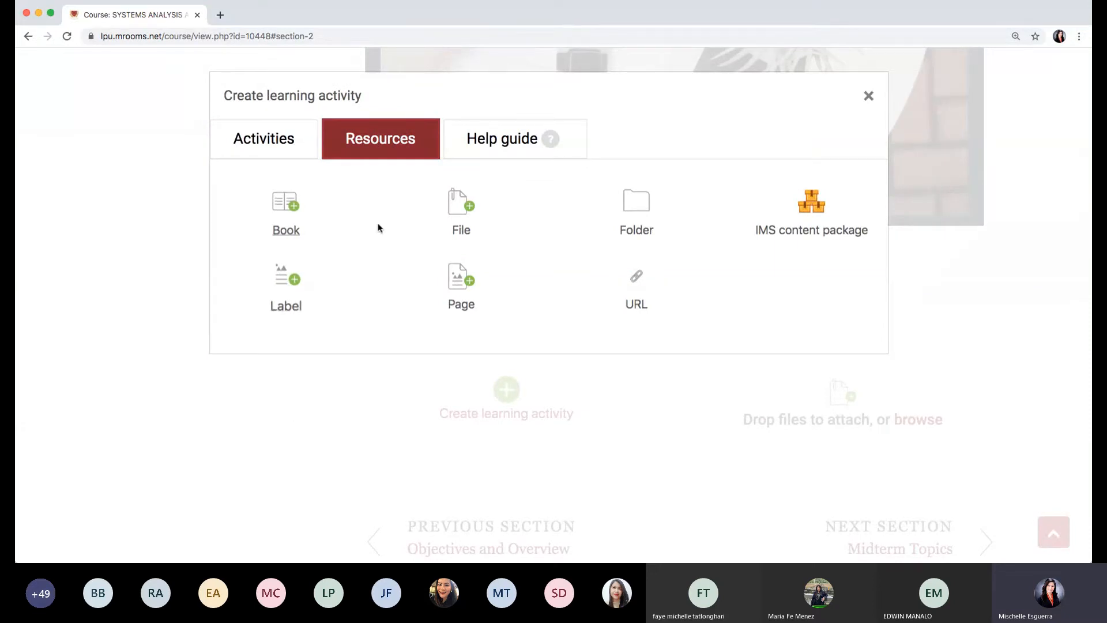
left_click(511, 138)
scroll(554, 335, "down", 20)
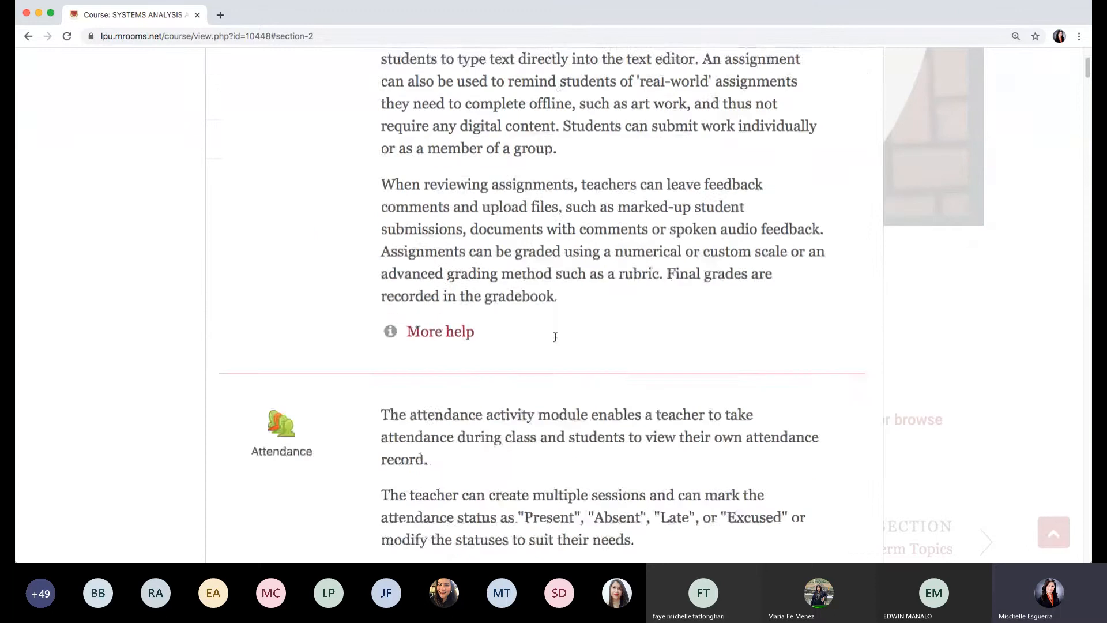
scroll(555, 340, "up", 15)
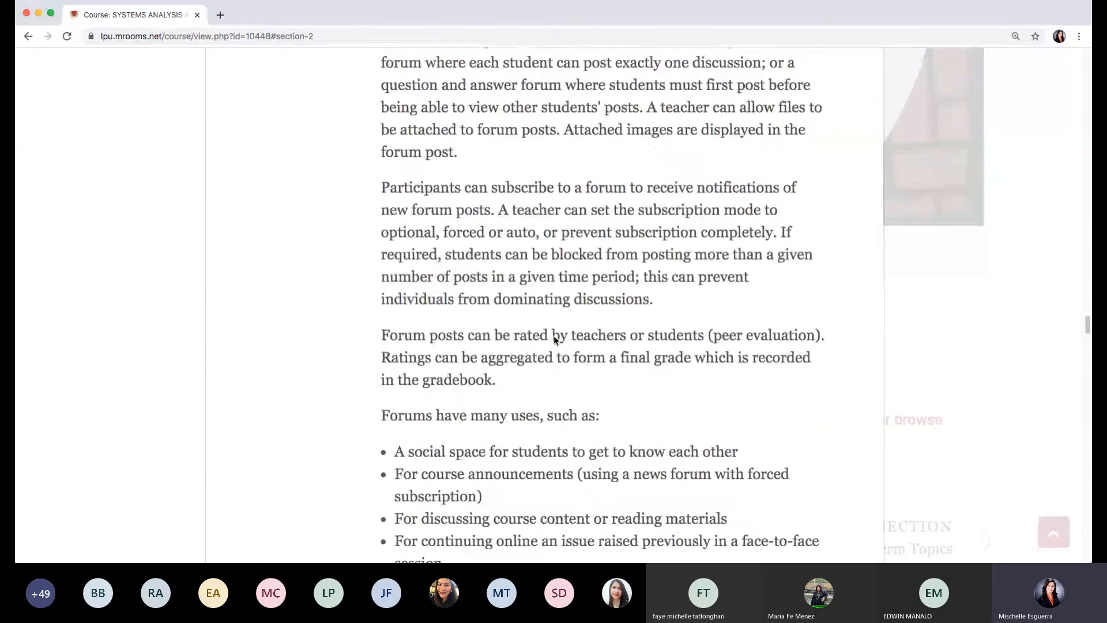
Examine the help guide's entries from Forum and Quiz through the IMS content package and Label resources, and close the guide.
scroll(555, 340, "down", 20)
scroll(555, 341, "up", 10)
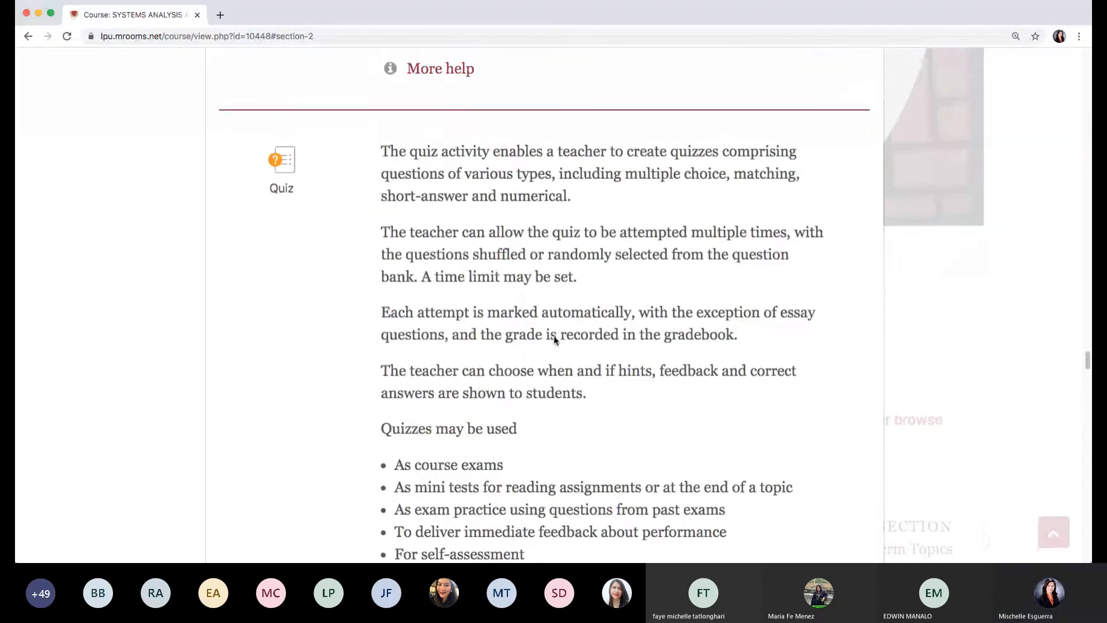
scroll(555, 341, "down", 20)
scroll(555, 340, "down", 20)
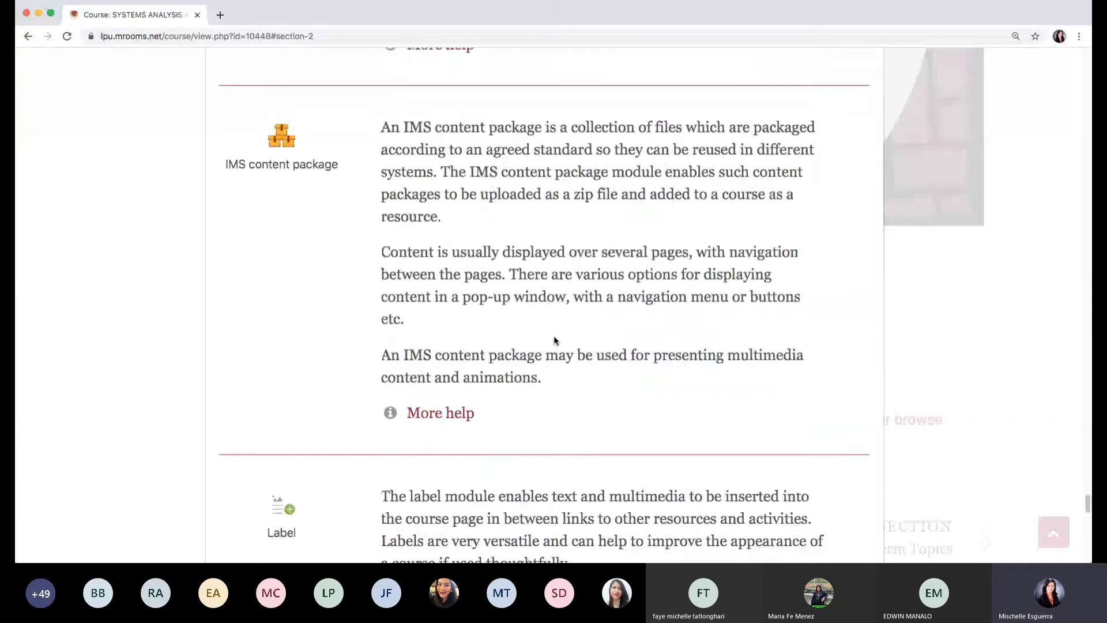
scroll(554, 340, "up", 10)
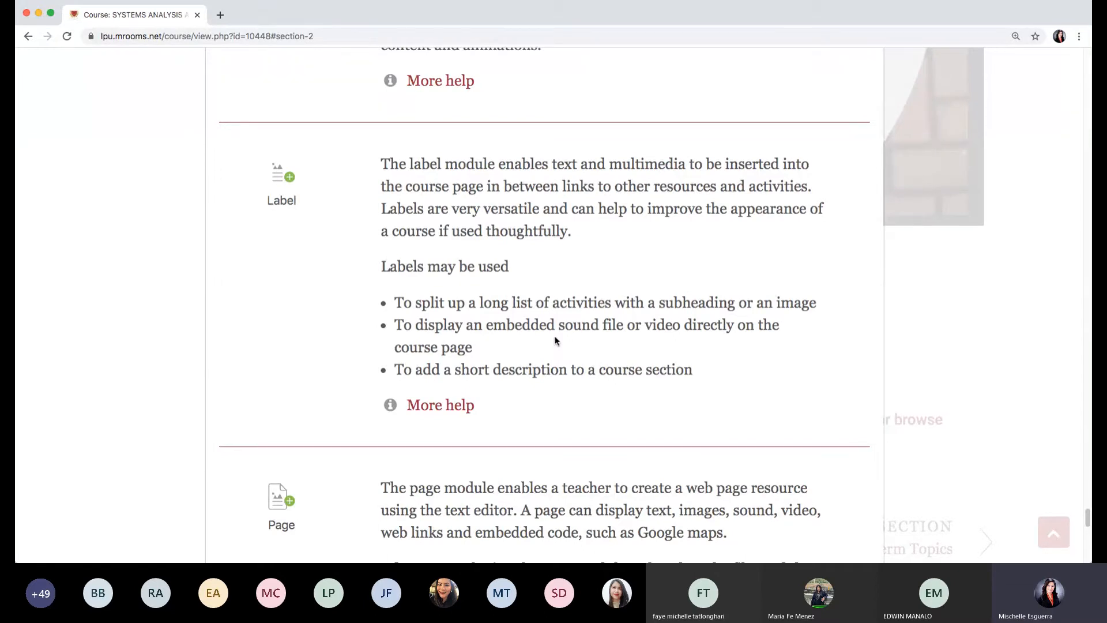
scroll(632, 333, "up", 20)
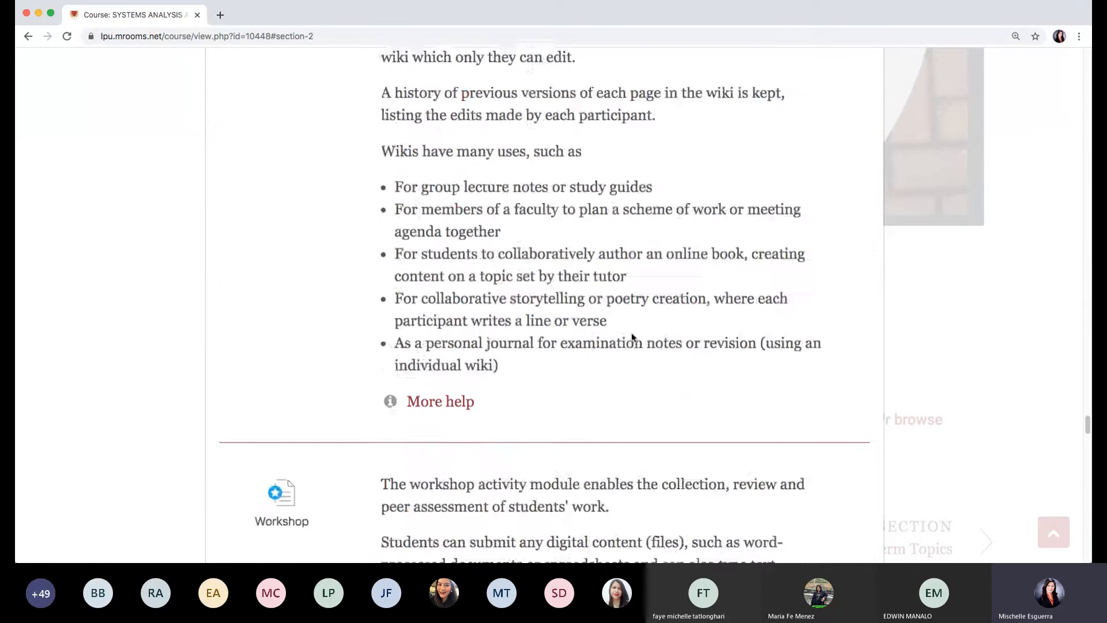
scroll(632, 337, "up", 15)
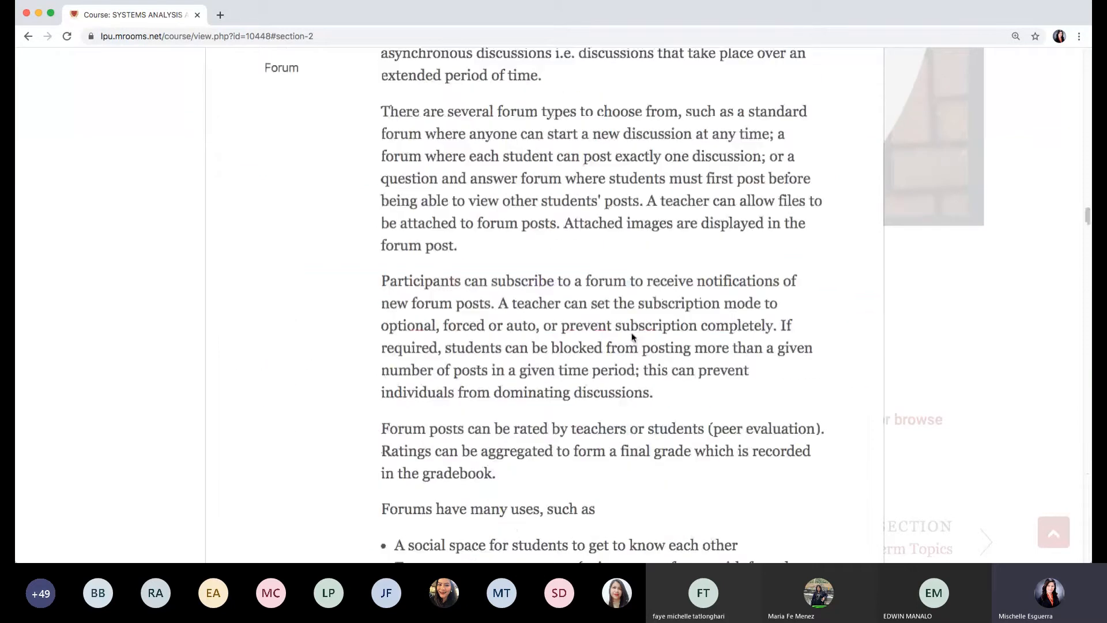
scroll(632, 337, "up", 10)
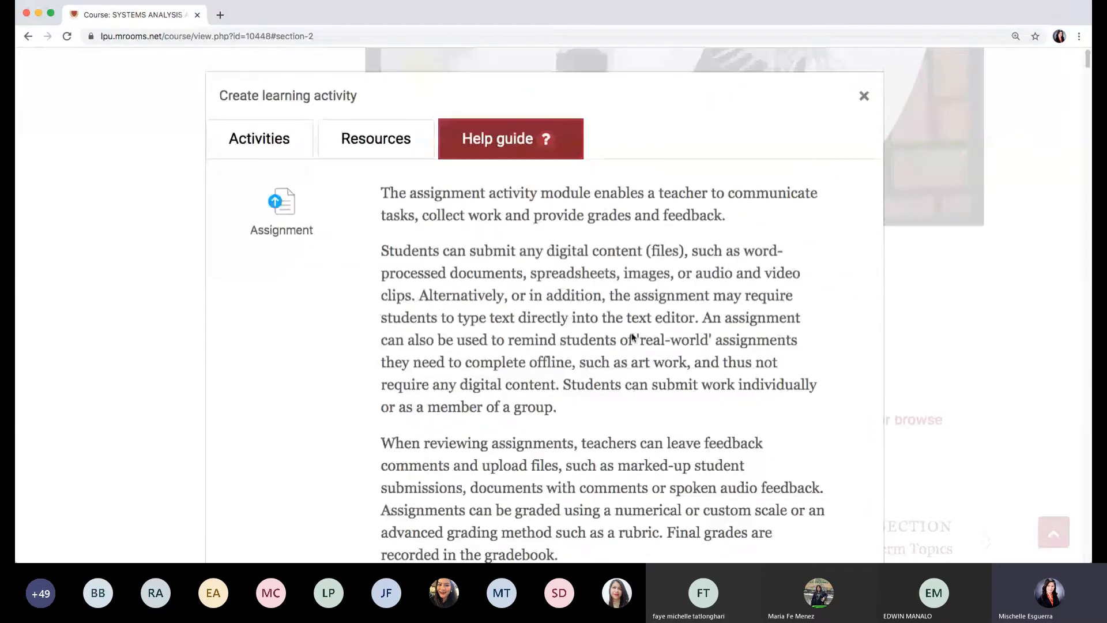
left_click(863, 95)
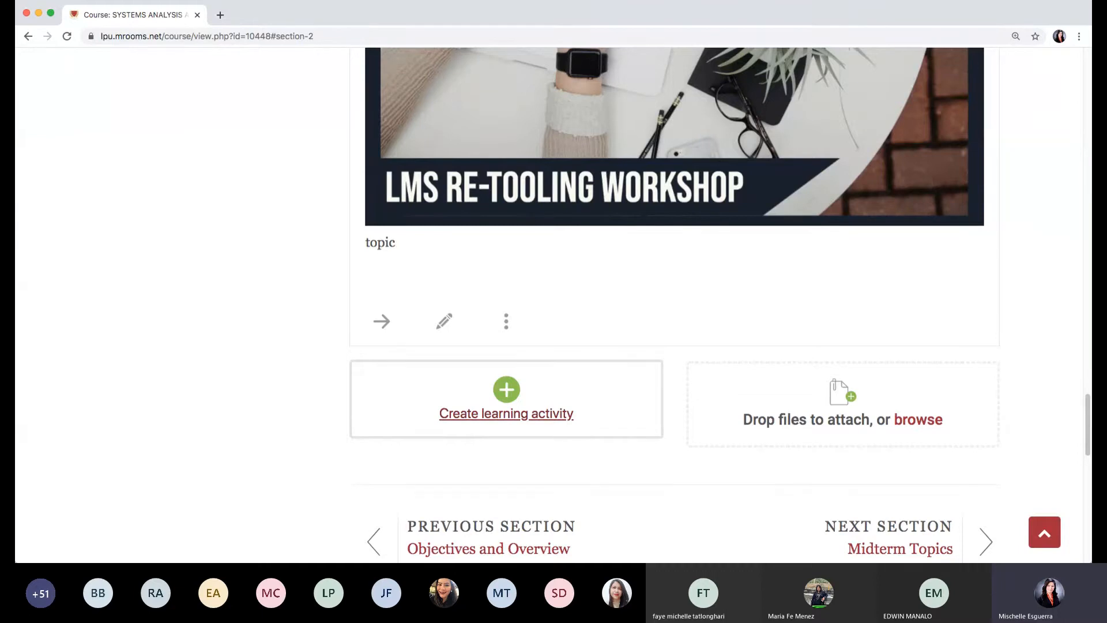
Open YouTube in a new browser tab, open the channel's own uploaded video "Hello everyone!" and pause it.
left_click(219, 15)
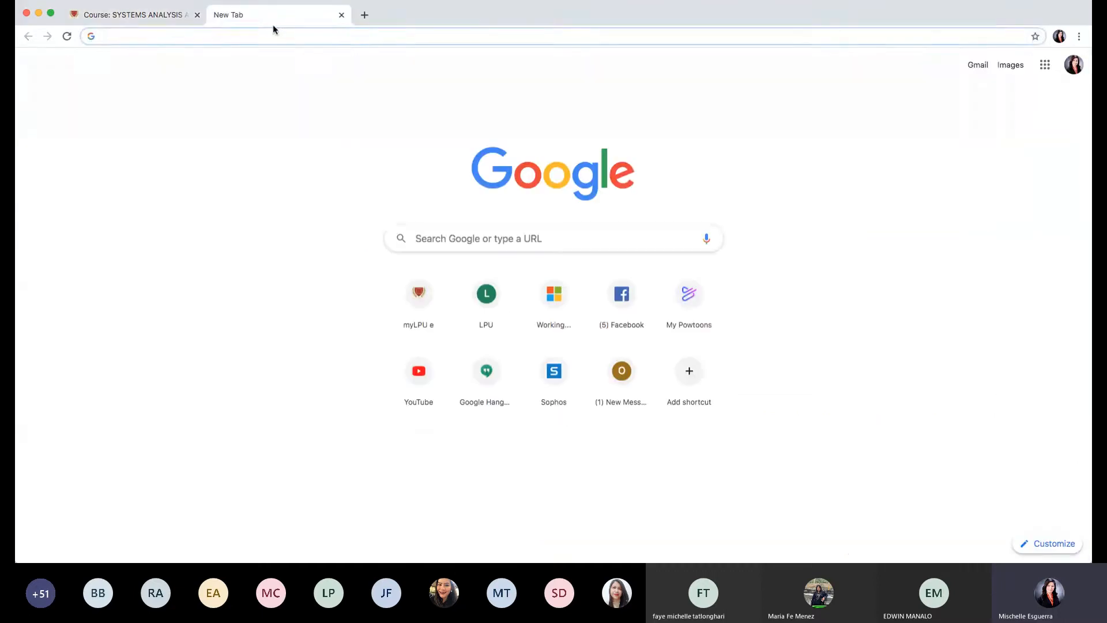
type("yout")
key("Return")
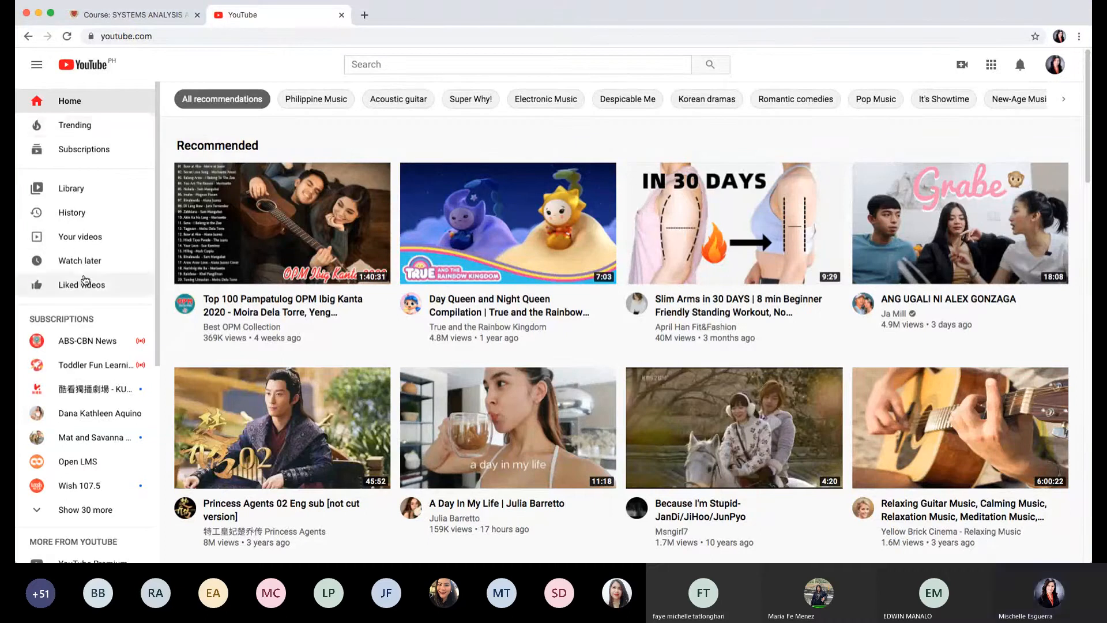
left_click(97, 237)
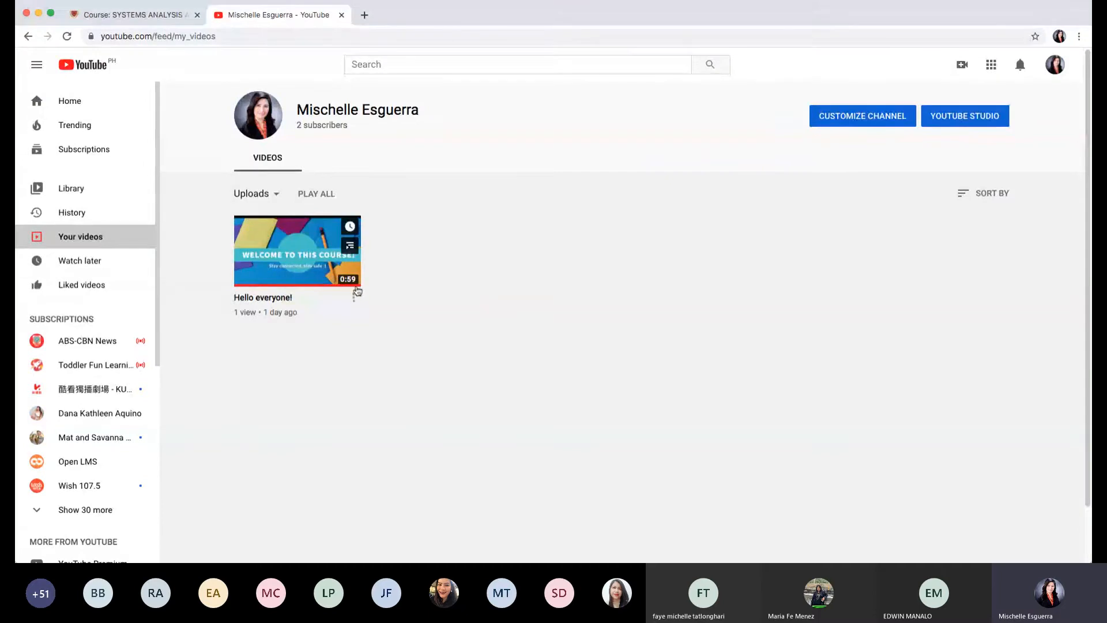
left_click(326, 263)
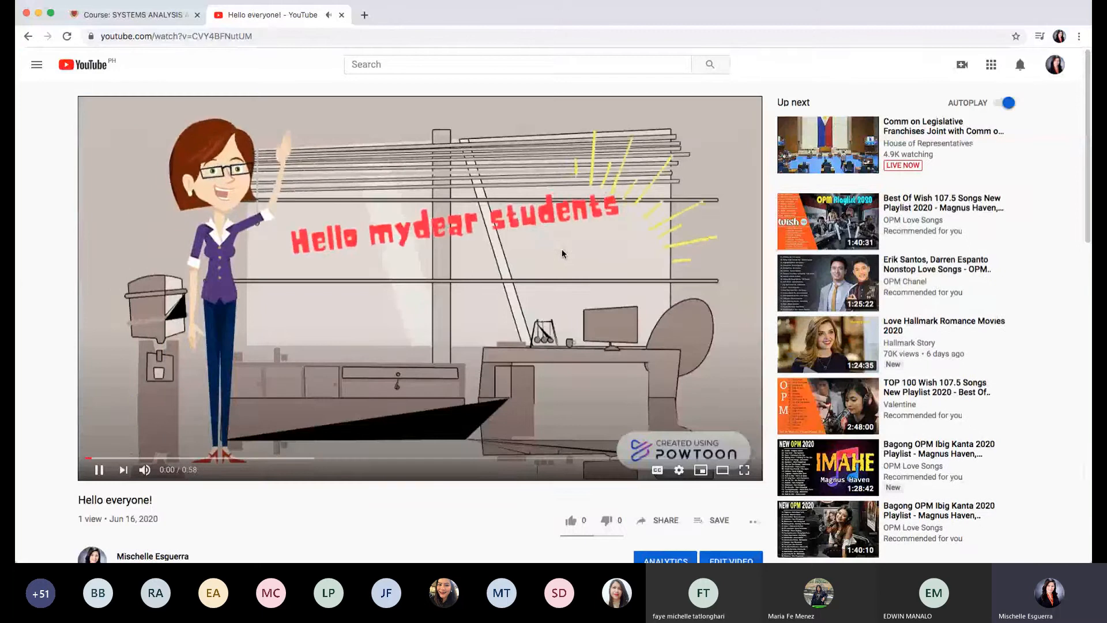
left_click(563, 254)
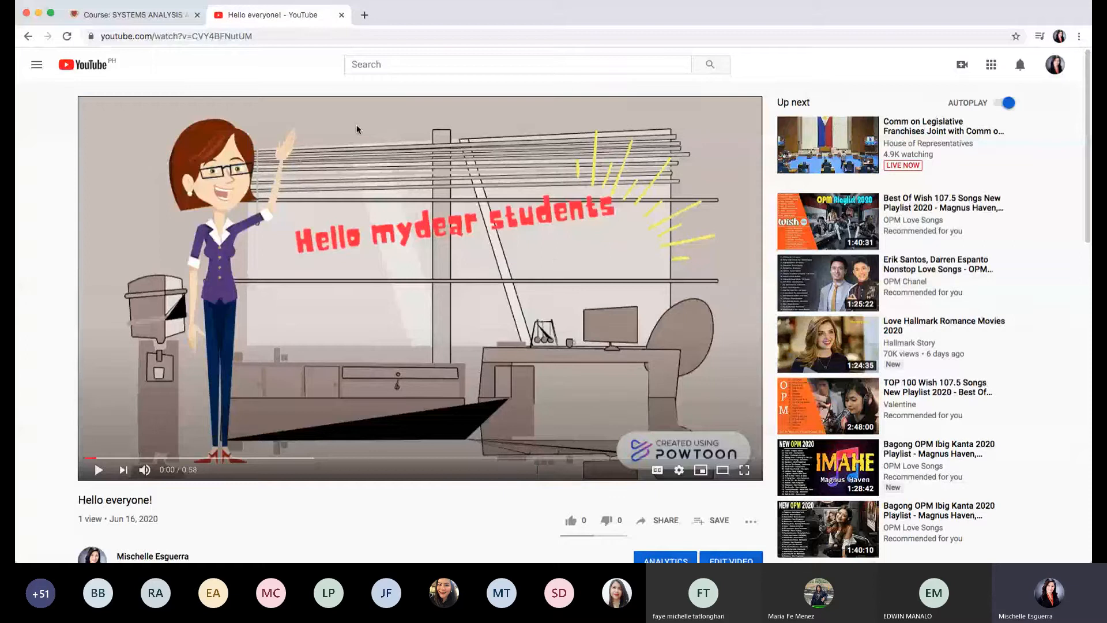
Return to the course page and start a new Label resource in Prelim Topics.
left_click(180, 15)
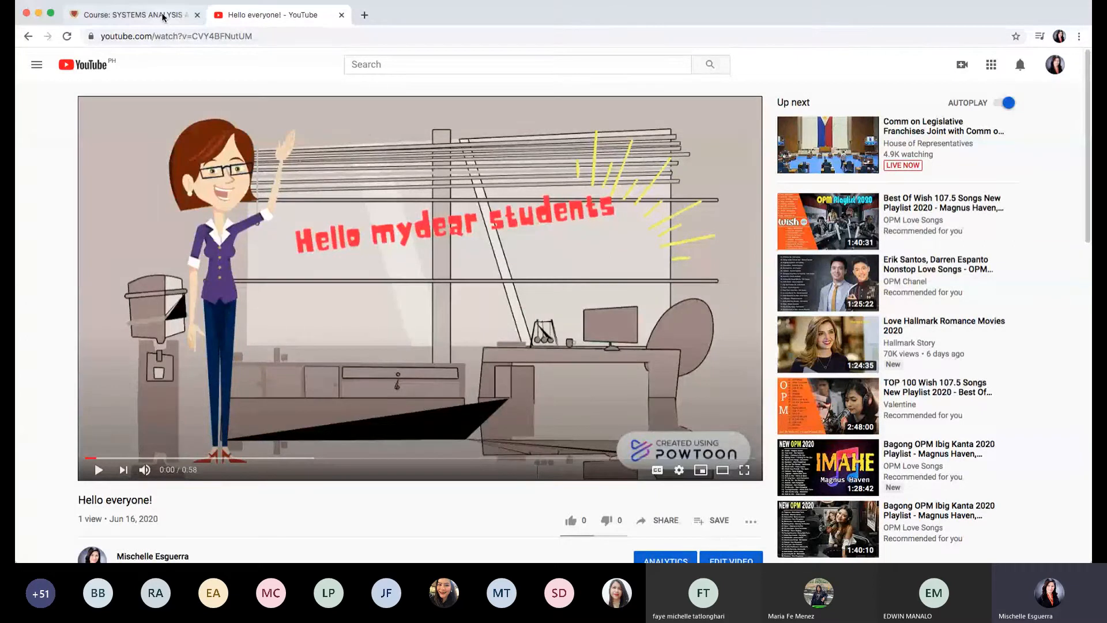
scroll(732, 304, "down", 3)
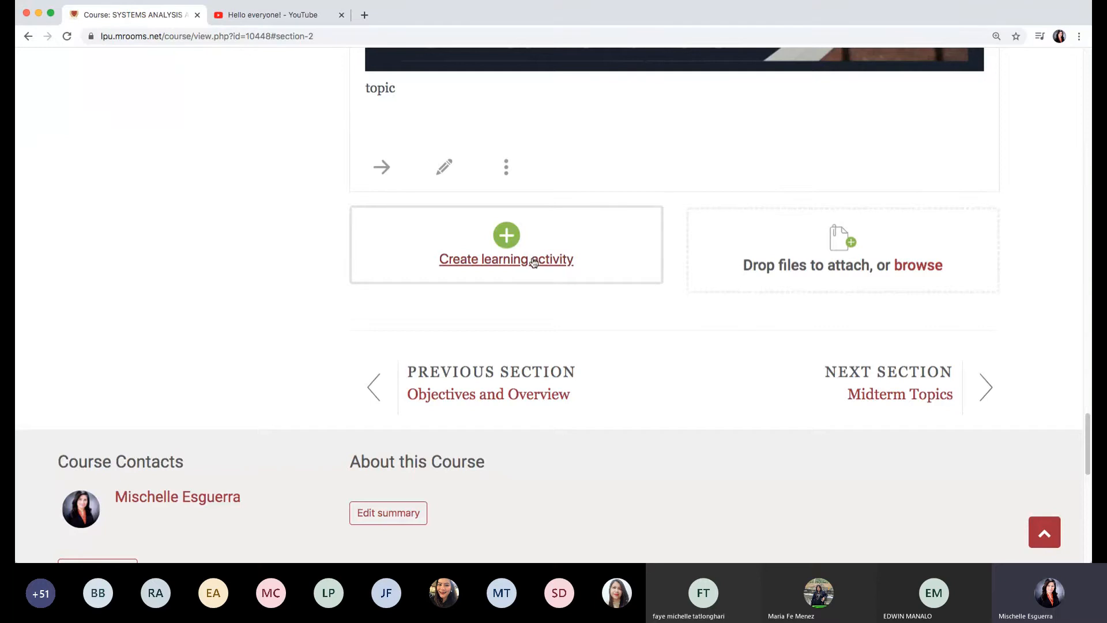
left_click(533, 263)
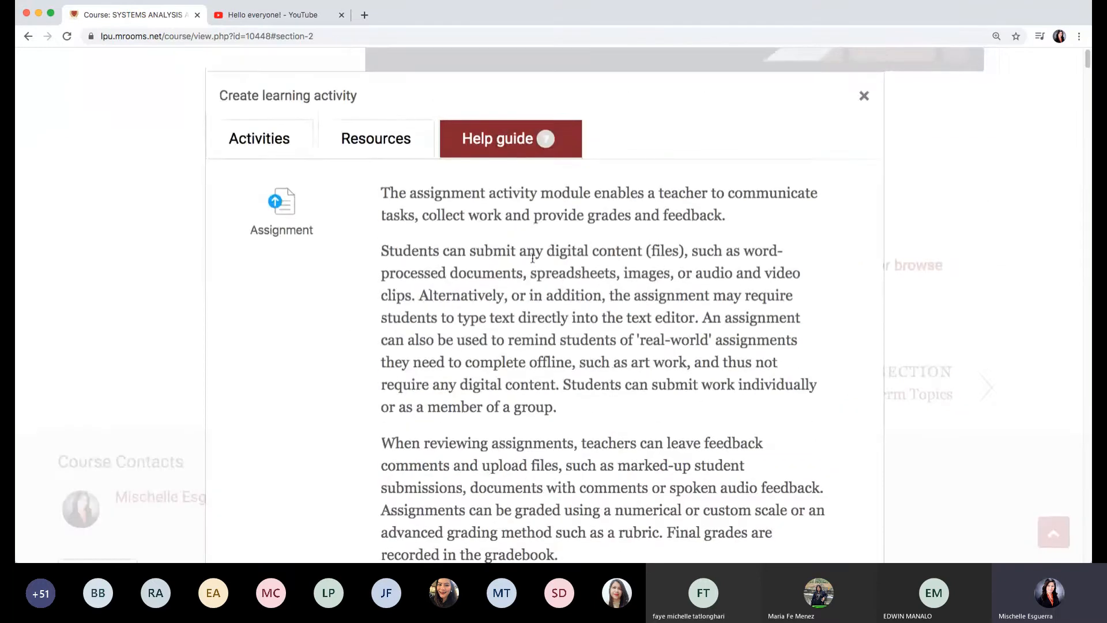
left_click(378, 144)
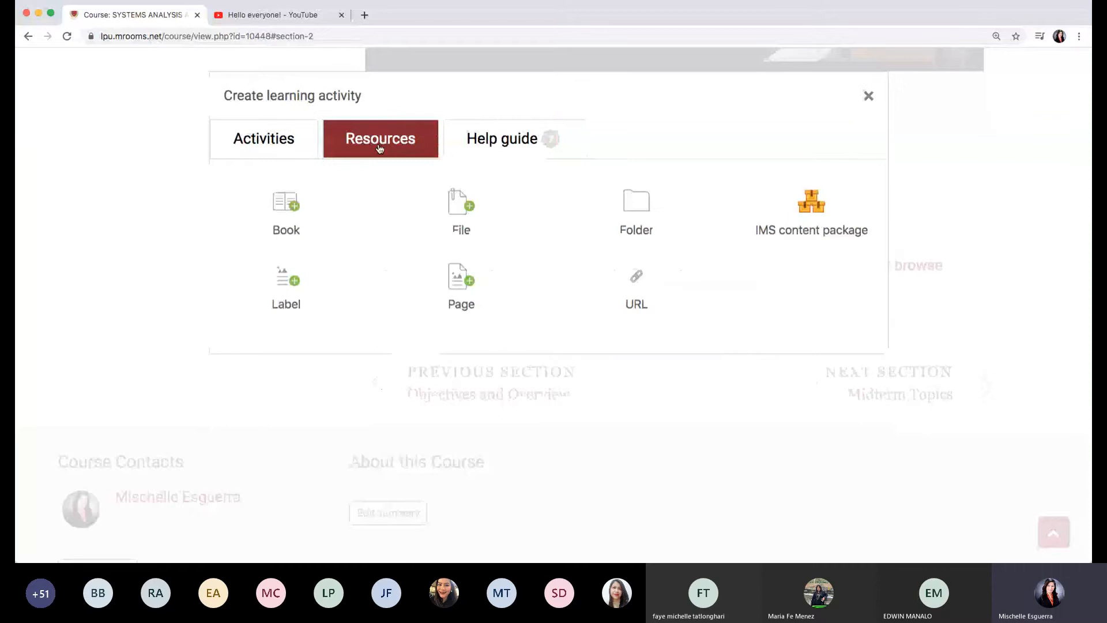
left_click(288, 278)
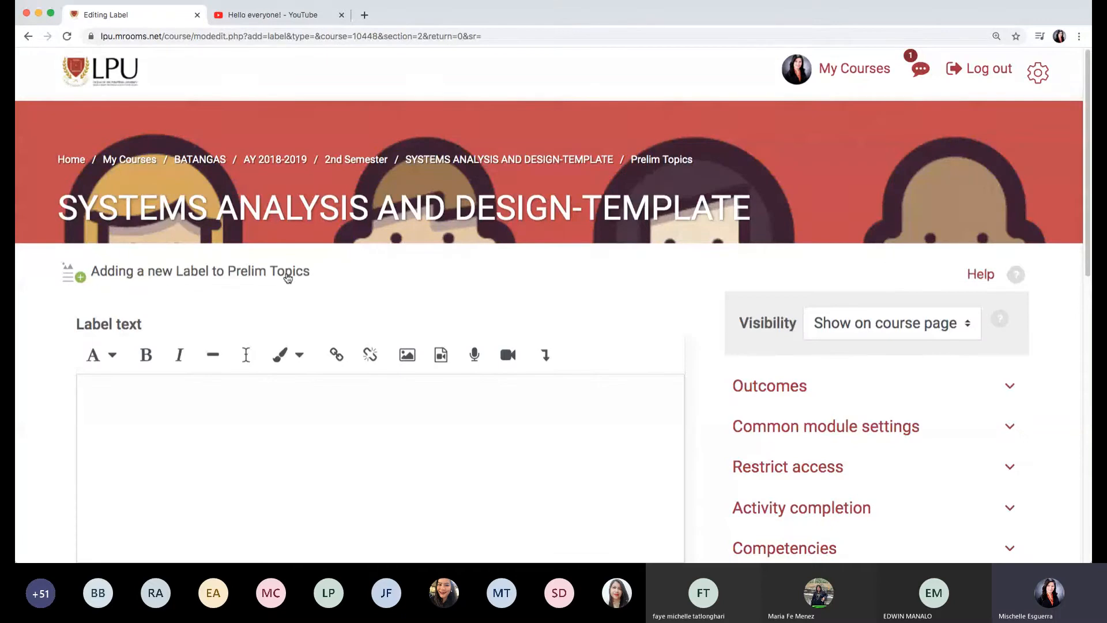
Review the new label's settings, including its access restrictions.
scroll(378, 462, "down", 7)
scroll(820, 138, "up", 2)
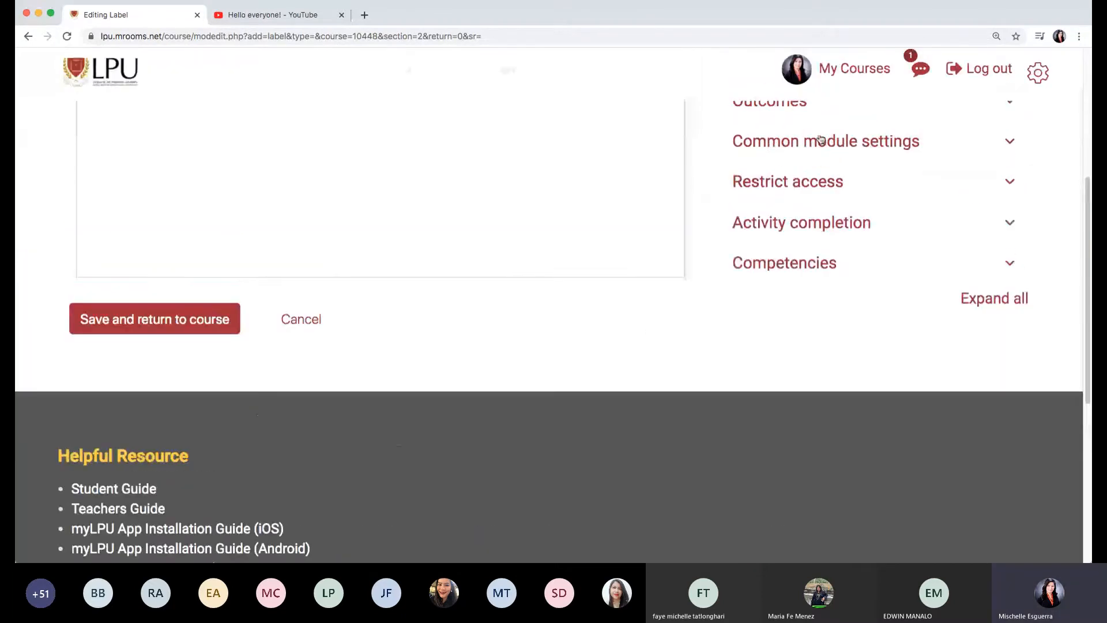
scroll(719, 165, "up", 3)
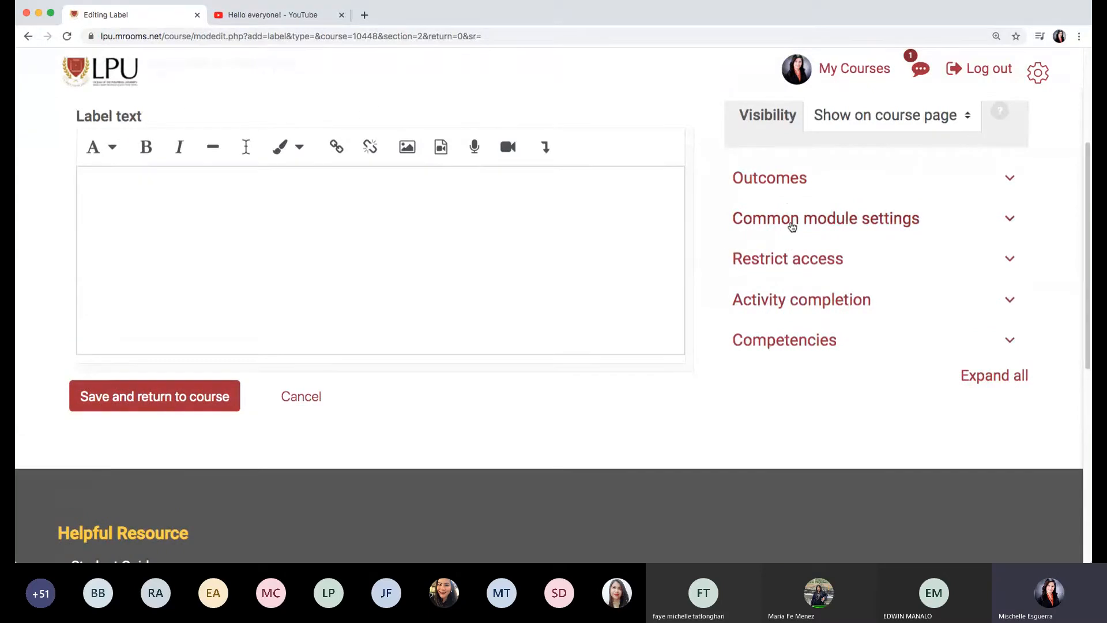
scroll(792, 226, "up", 1)
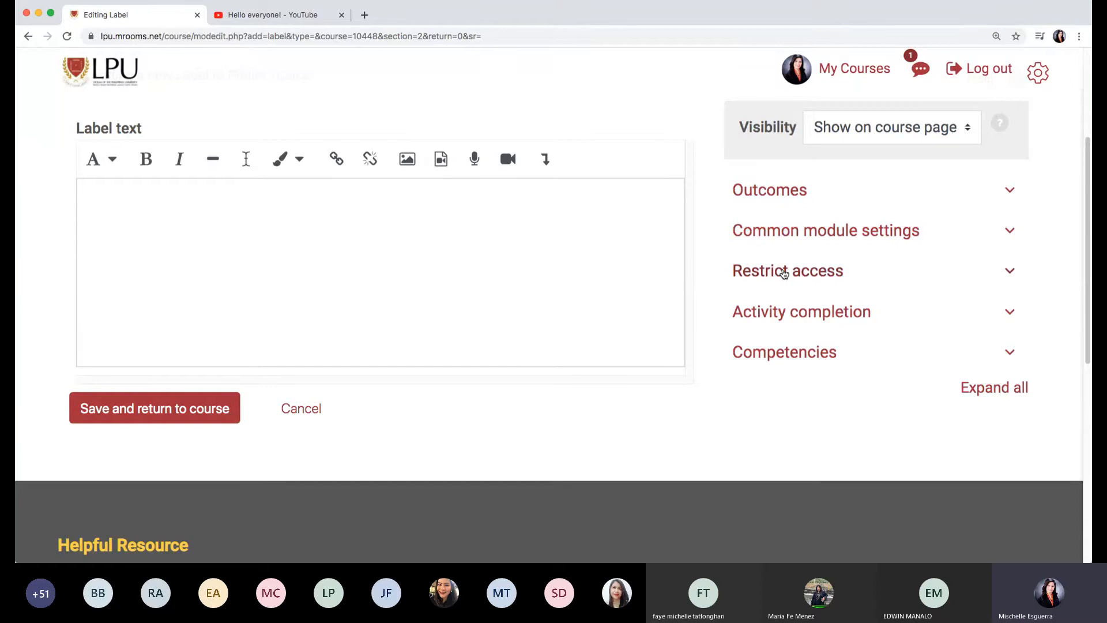
left_click(785, 275)
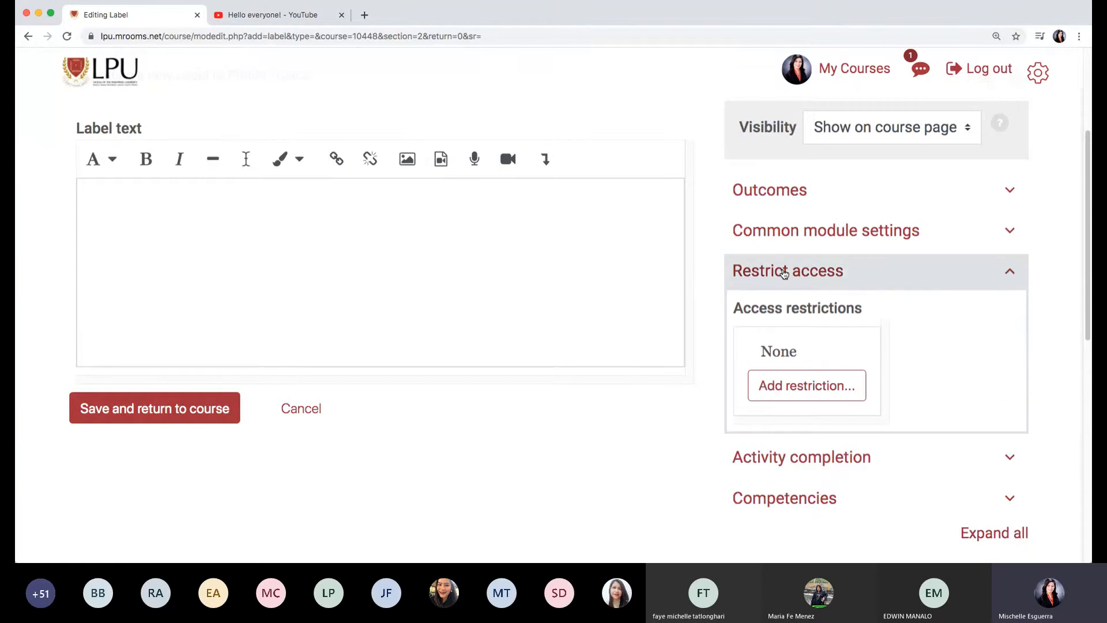
left_click(785, 274)
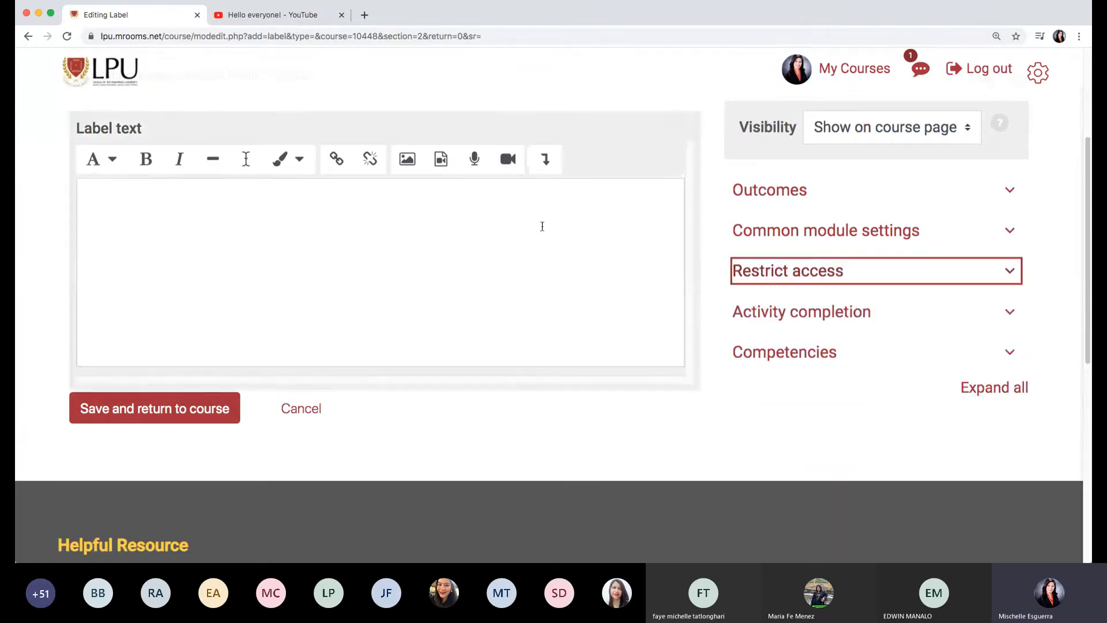
Enter "FIRST LECTURE" as the label text in the Heading (large) style.
left_click(386, 246)
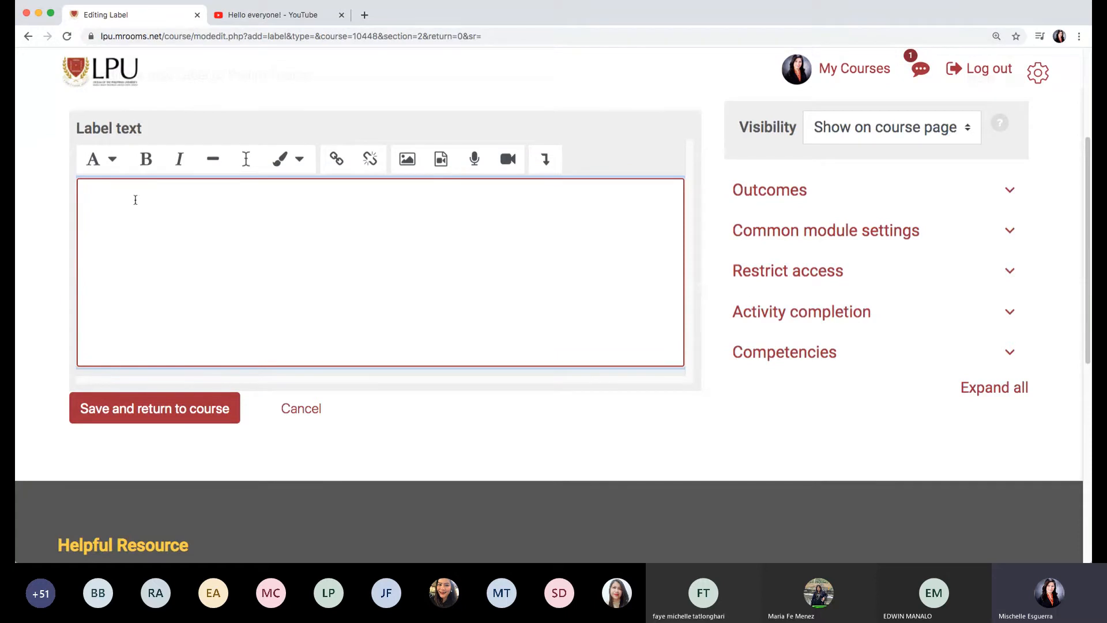
left_click(110, 165)
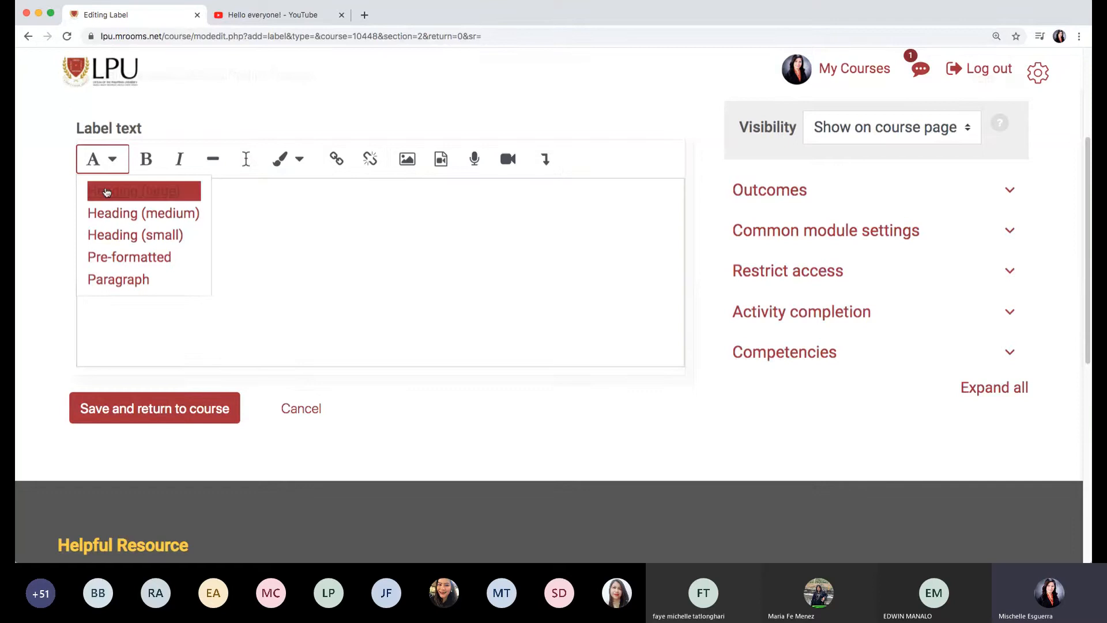
left_click(107, 192)
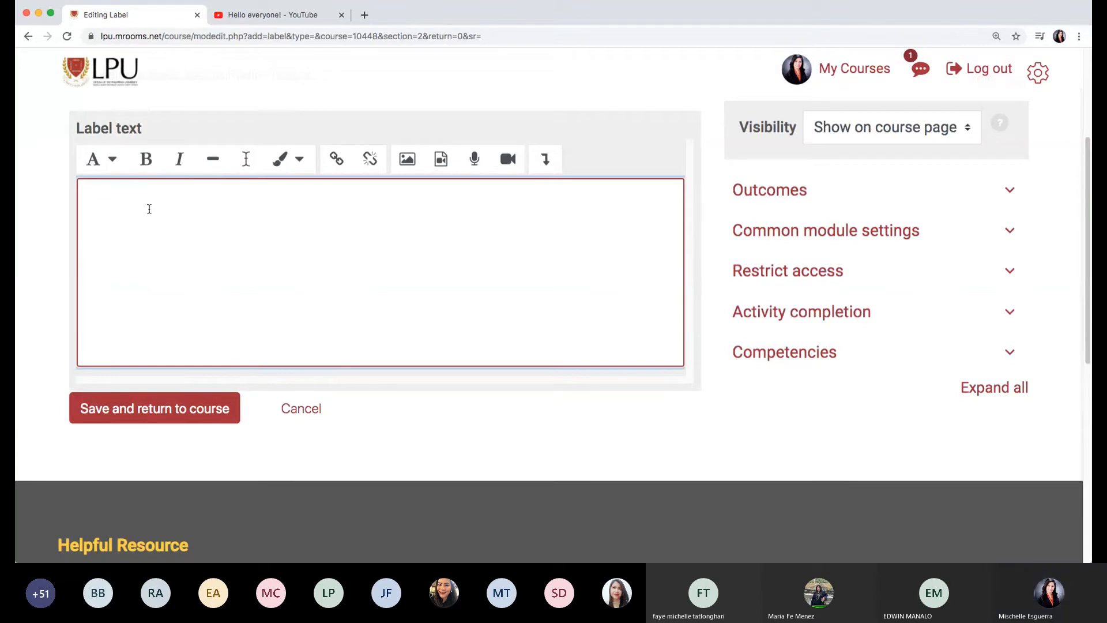
type("FIRS")
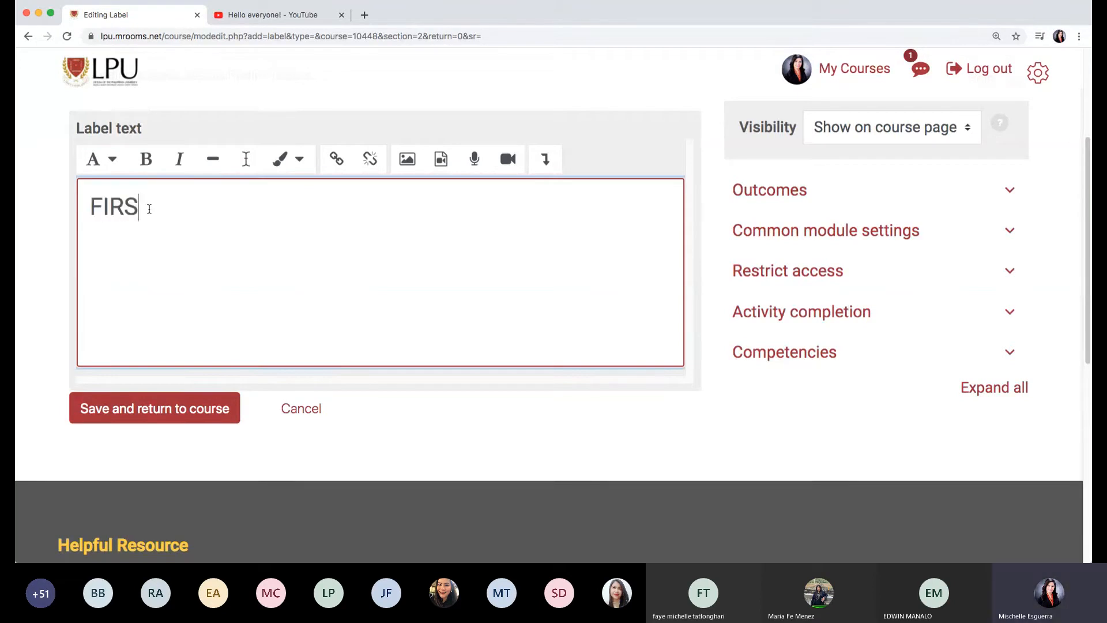
type("T LECTURE")
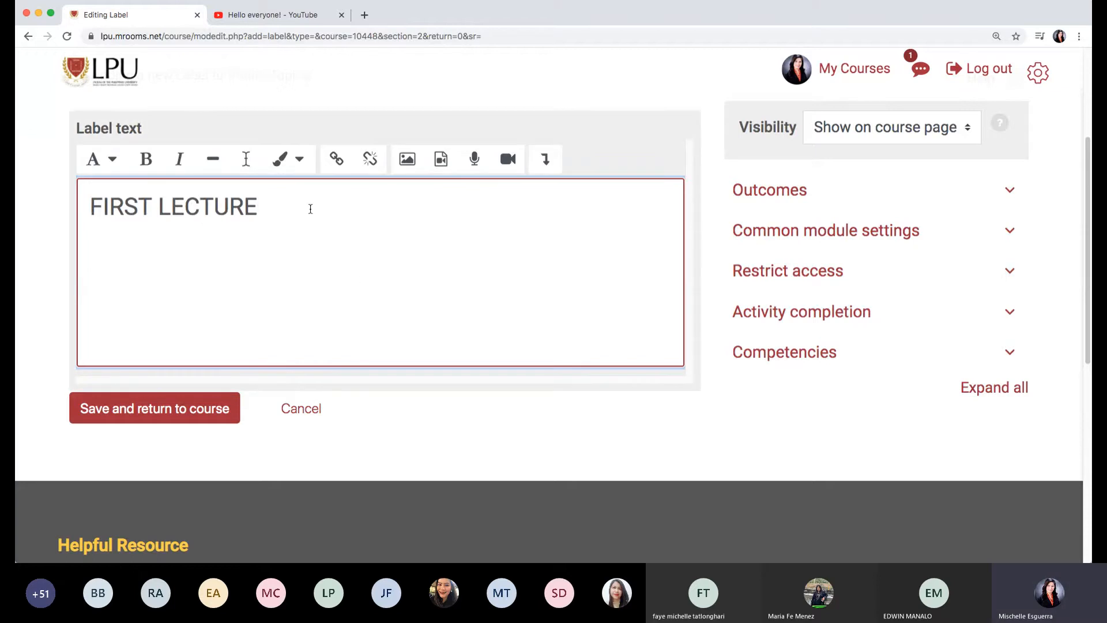
left_click_drag(271, 210, 82, 208)
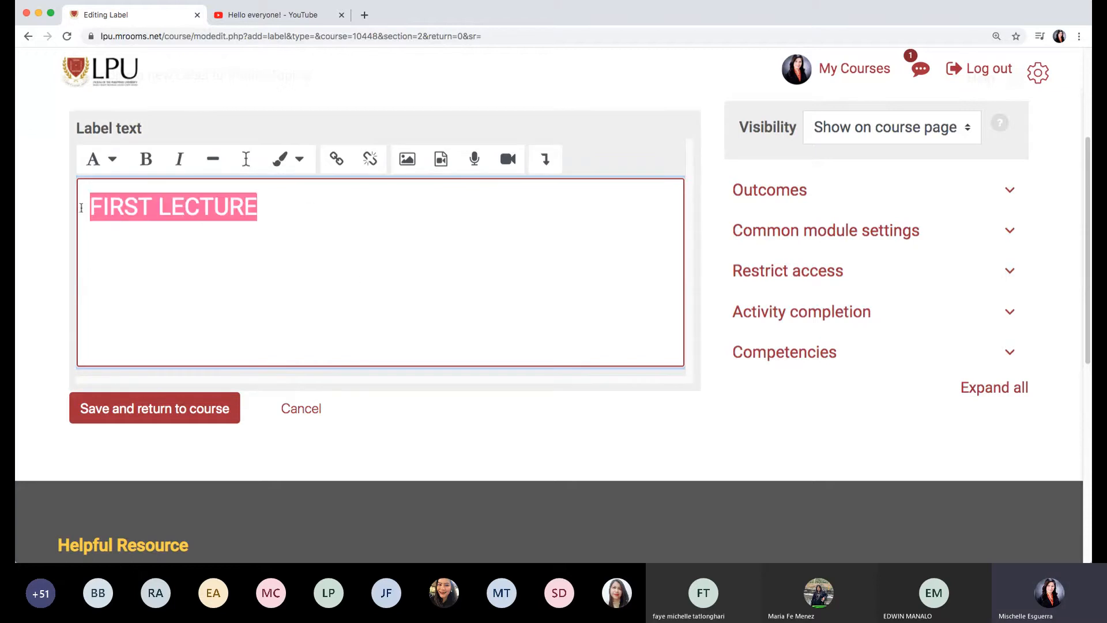
left_click(114, 166)
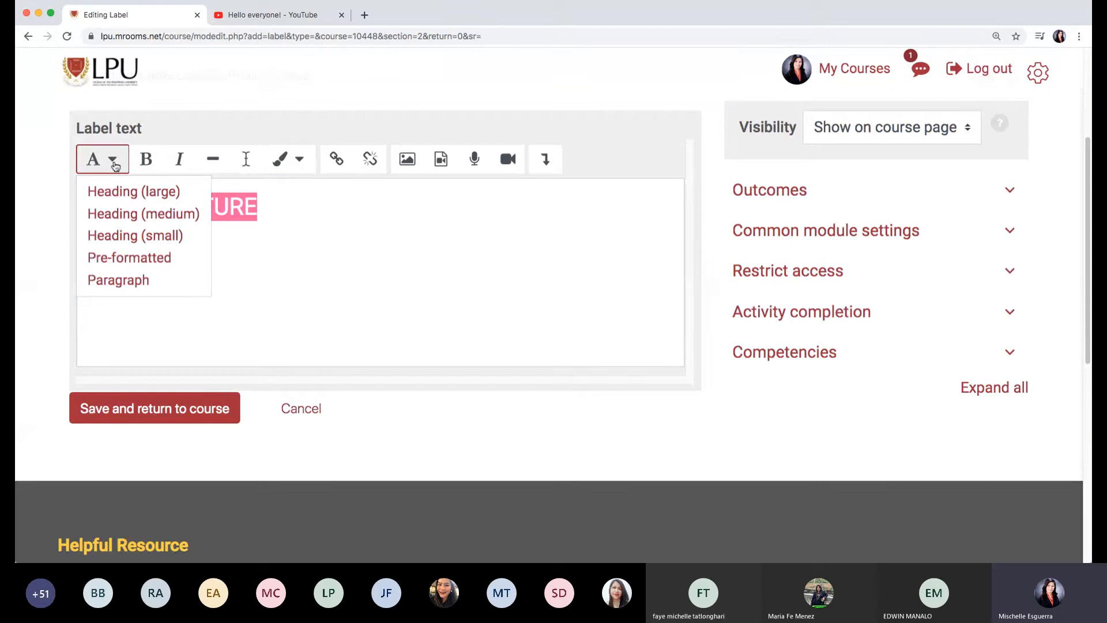
left_click(290, 219)
left_click(290, 209)
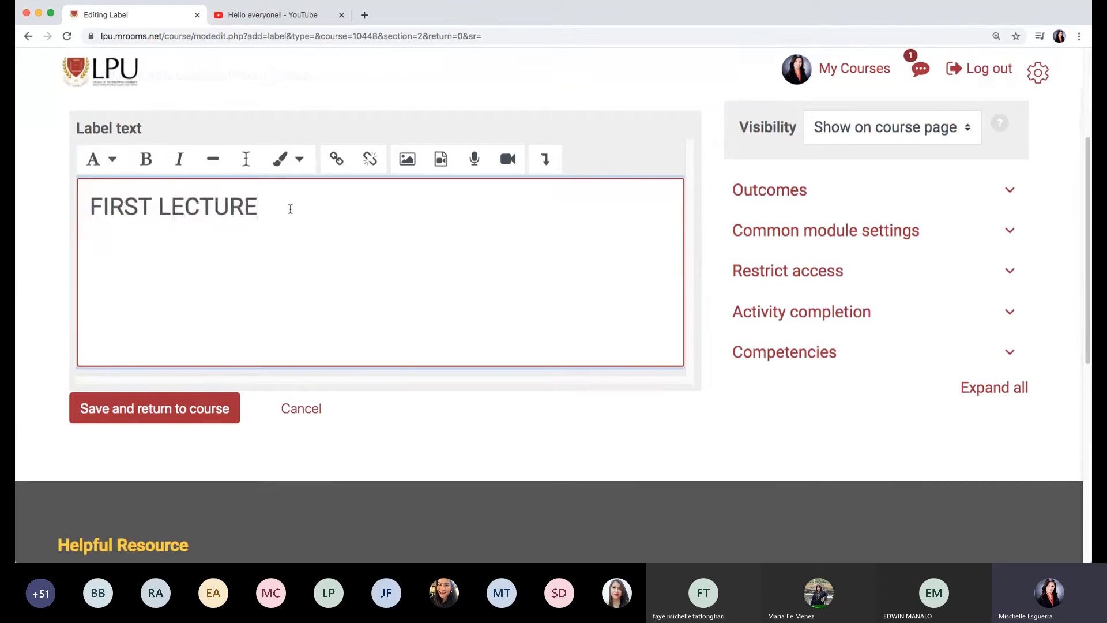
Make the "FIRST LECTURE" heading bold and colour it red.
left_click_drag(283, 208, 54, 212)
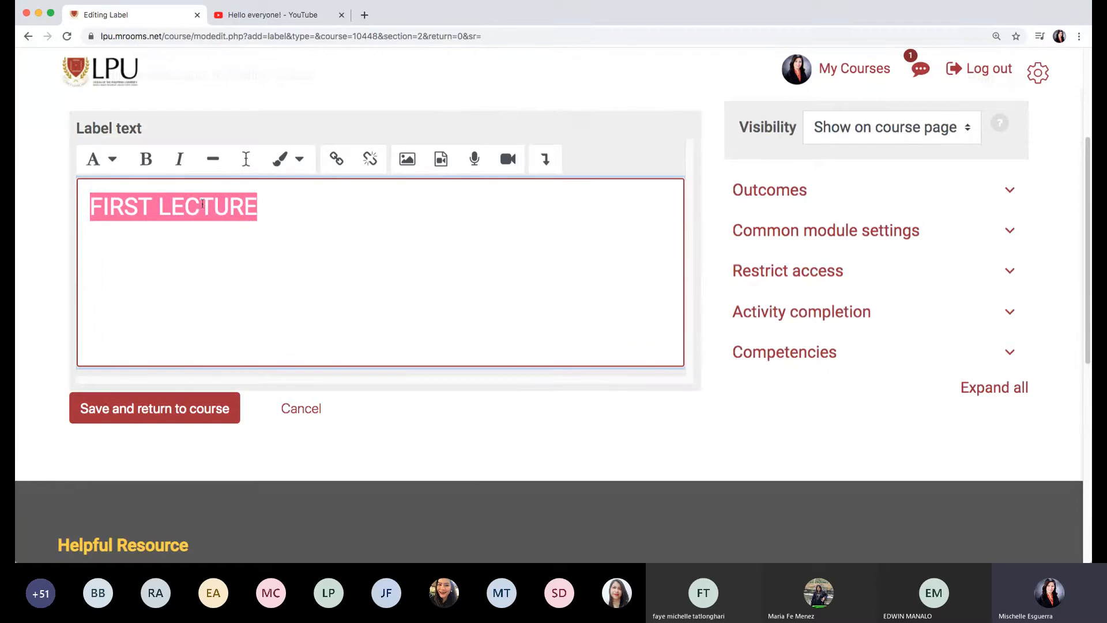
left_click(147, 167)
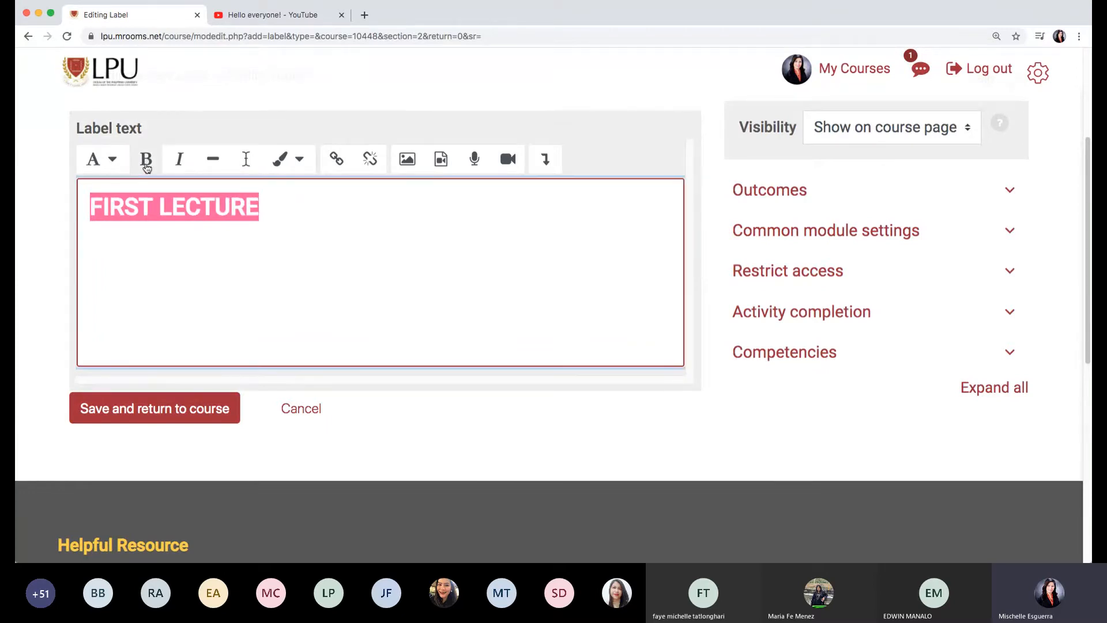
left_click_drag(262, 208, 81, 209)
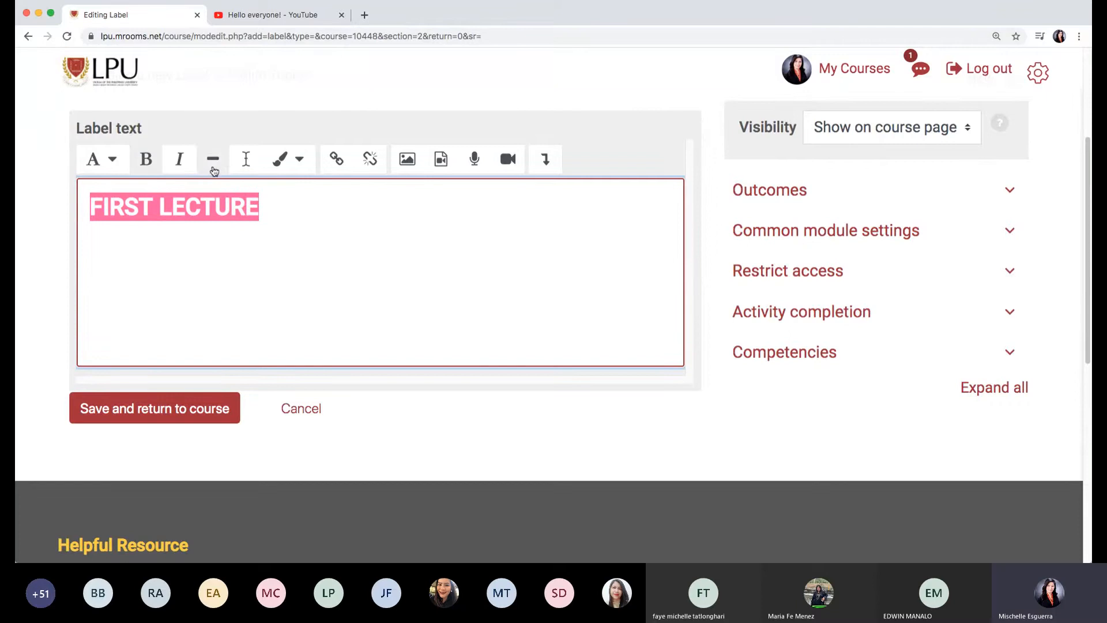
left_click(303, 165)
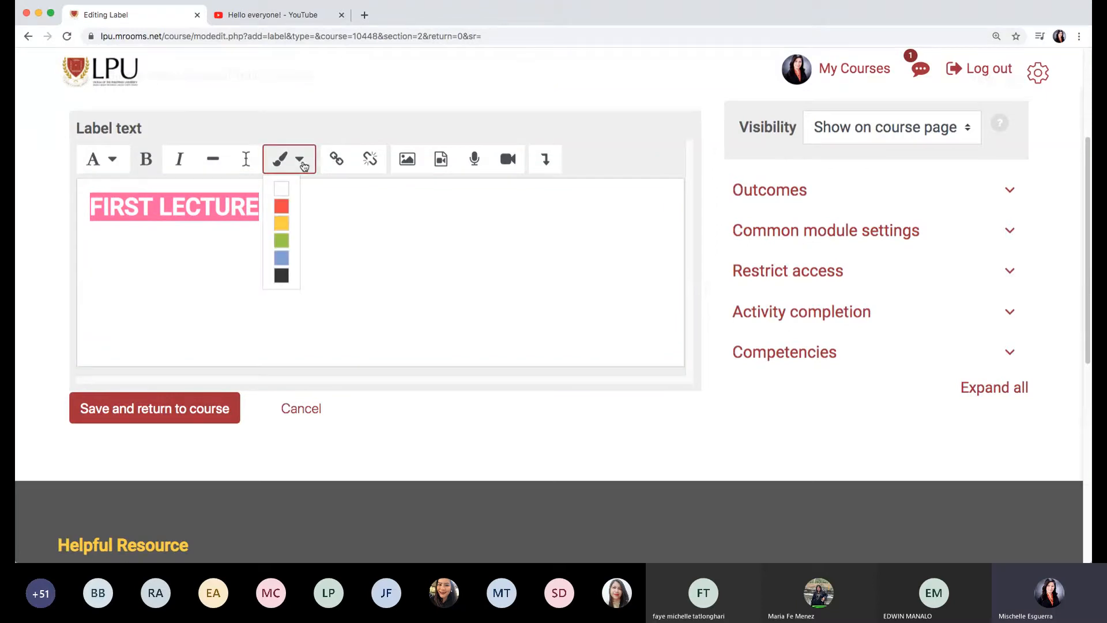
left_click(282, 206)
left_click(402, 220)
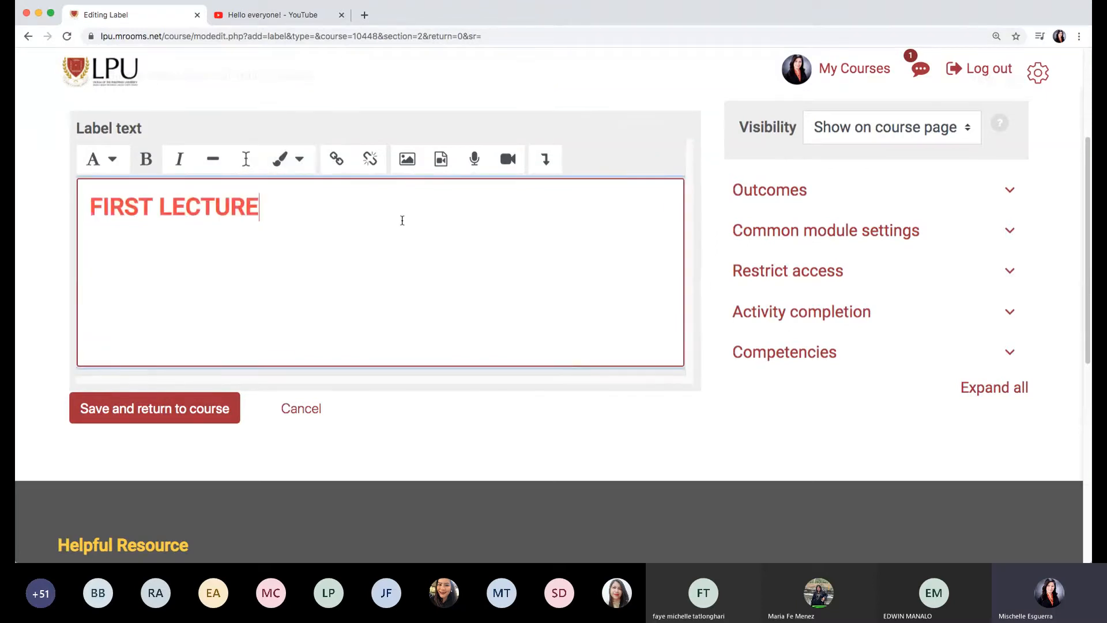
Start a new line below the "FIRST LECTURE" heading and switch to the "Hello everyone!" video on YouTube.
key("Return")
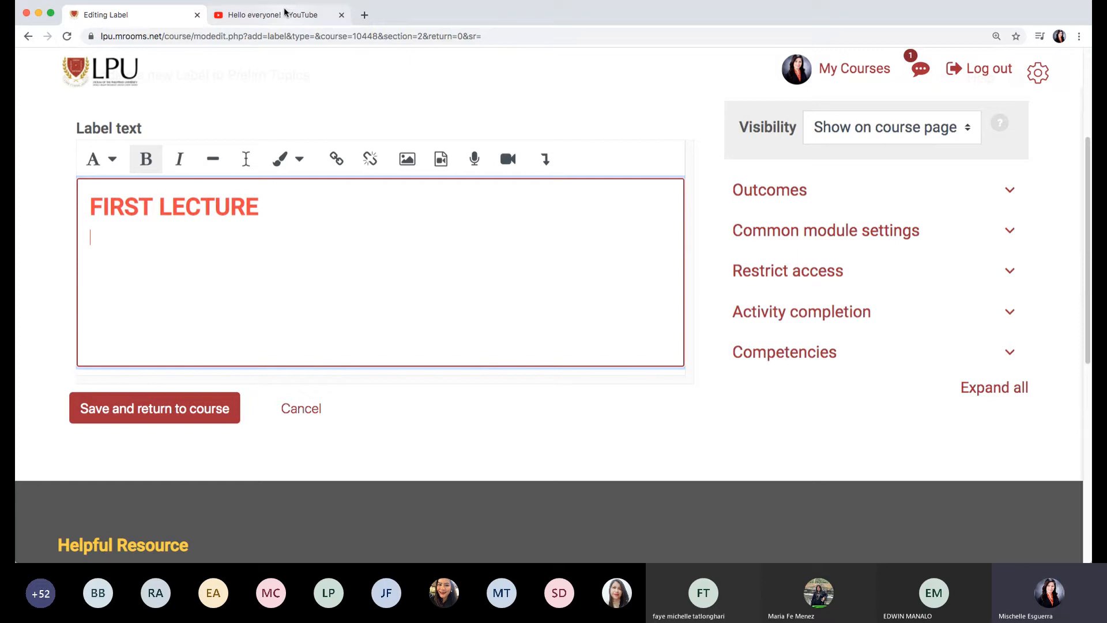
left_click(284, 14)
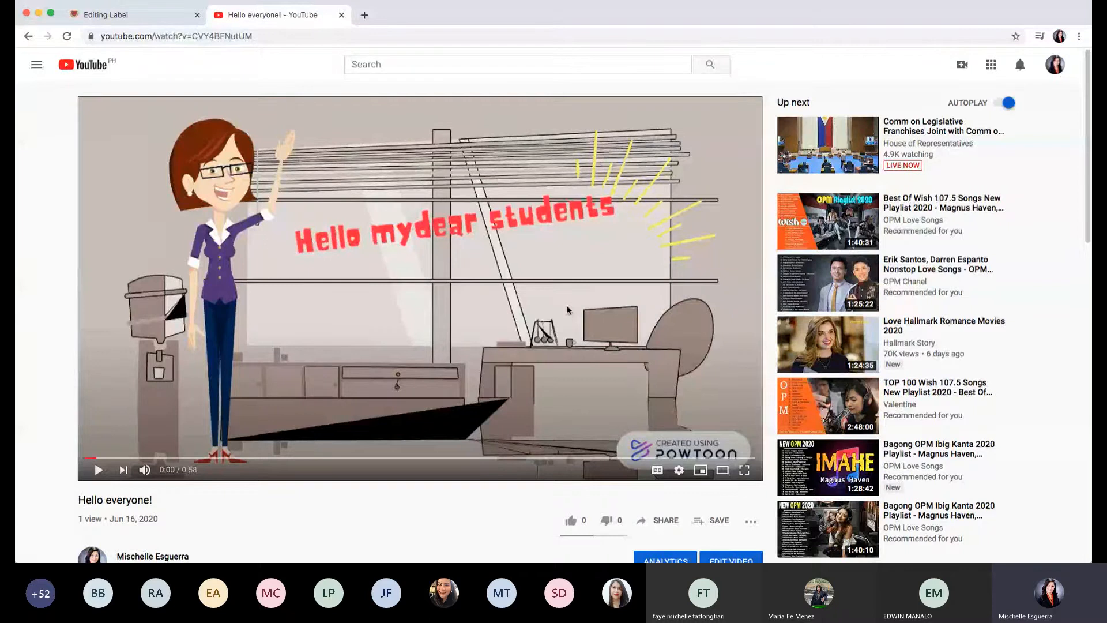
scroll(567, 310, "down", 3)
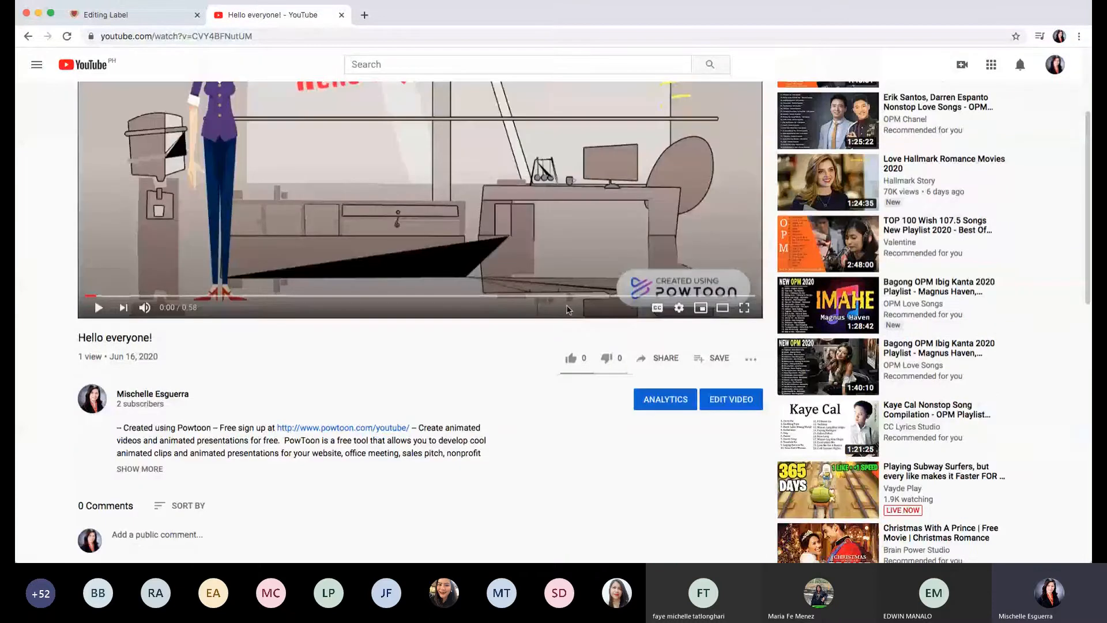
scroll(536, 289, "up", 1)
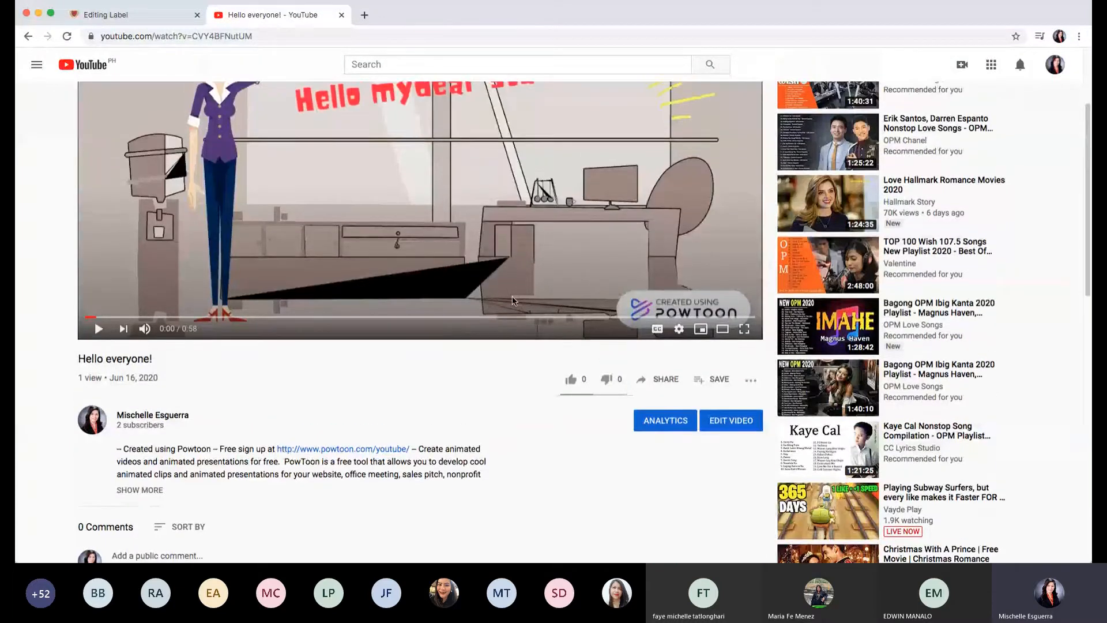
scroll(512, 296, "up", 3)
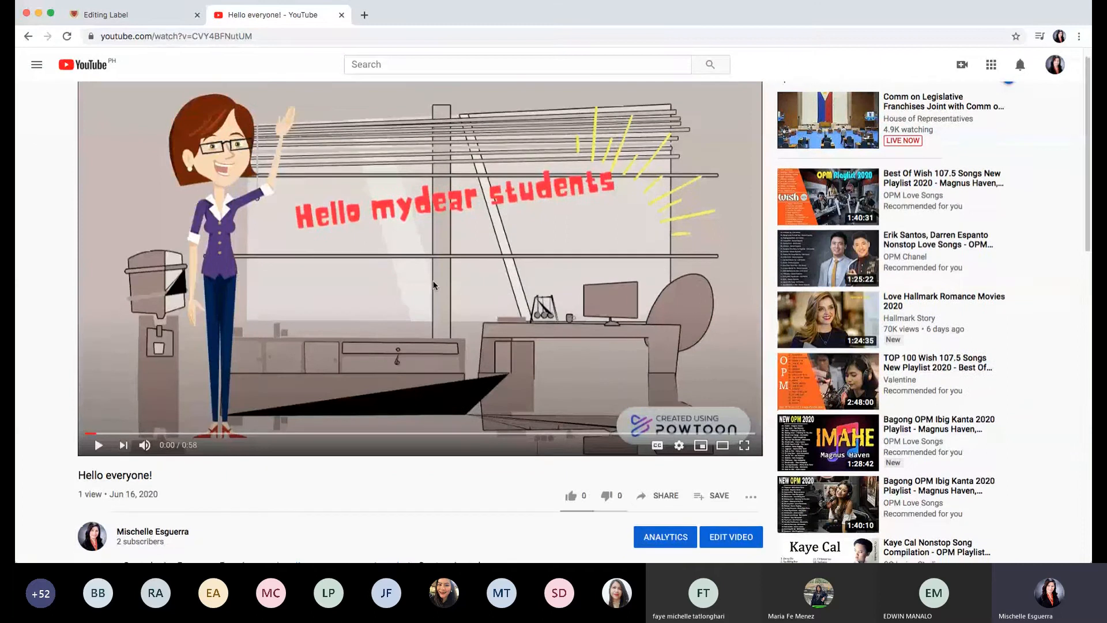
scroll(434, 284, "down", 2)
scroll(434, 284, "down", 2)
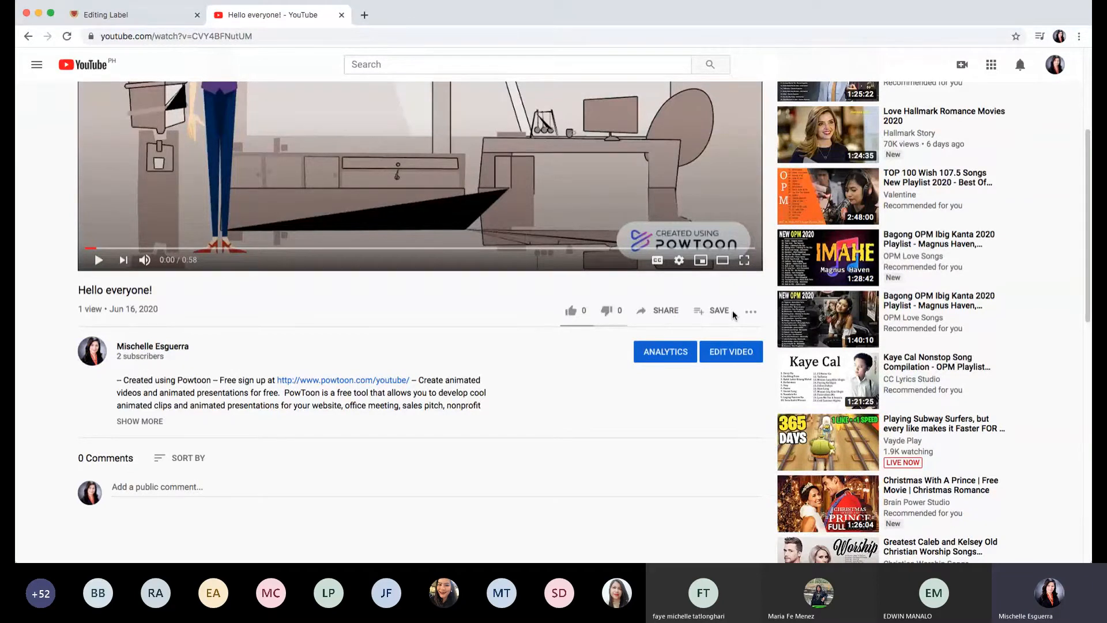
Copy the full iframe embed code from the "Hello everyone!" video's share options and return to the label being edited.
left_click(665, 315)
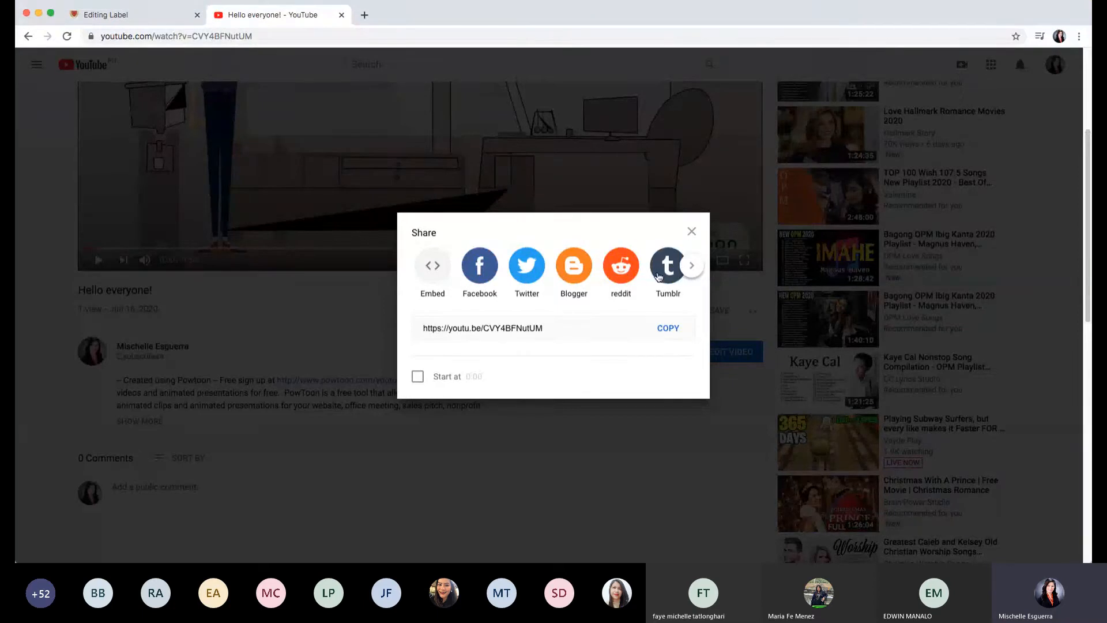
left_click(427, 271)
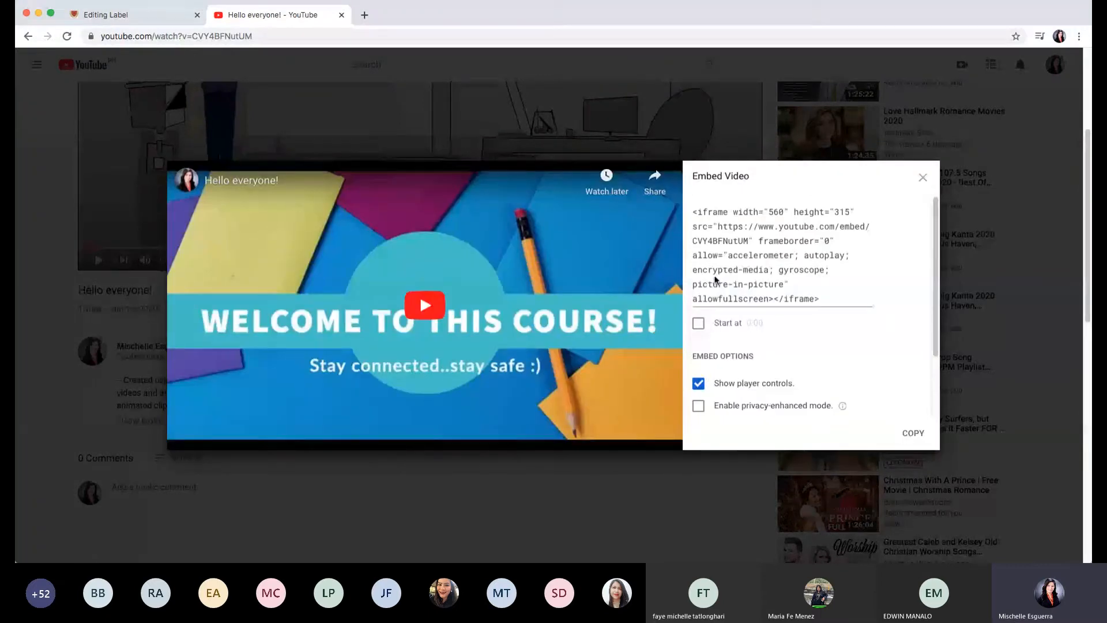
left_click(872, 302)
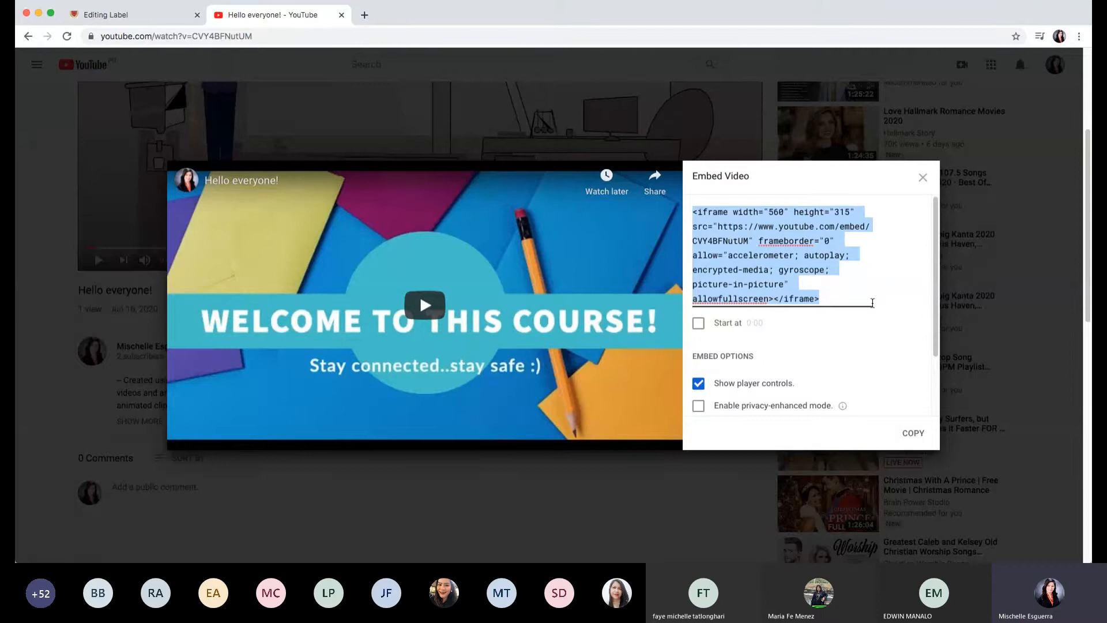
left_click_drag(868, 291, 688, 215)
left_click(128, 22)
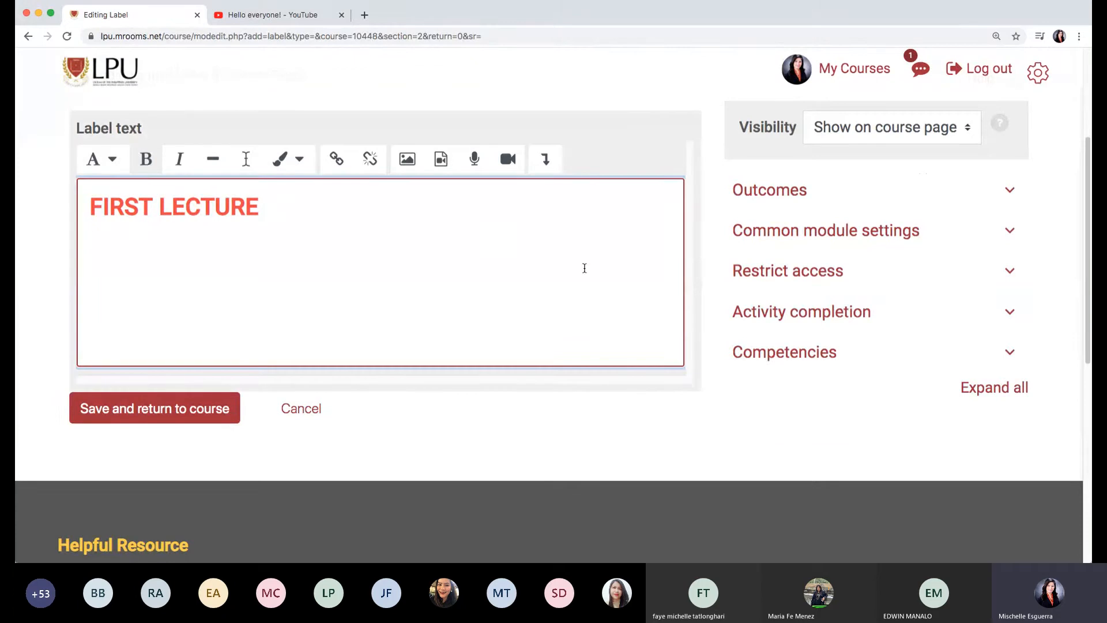
Switch to YouTube and copy the complete embed code of the "Hello everyone!" video.
left_click(547, 160)
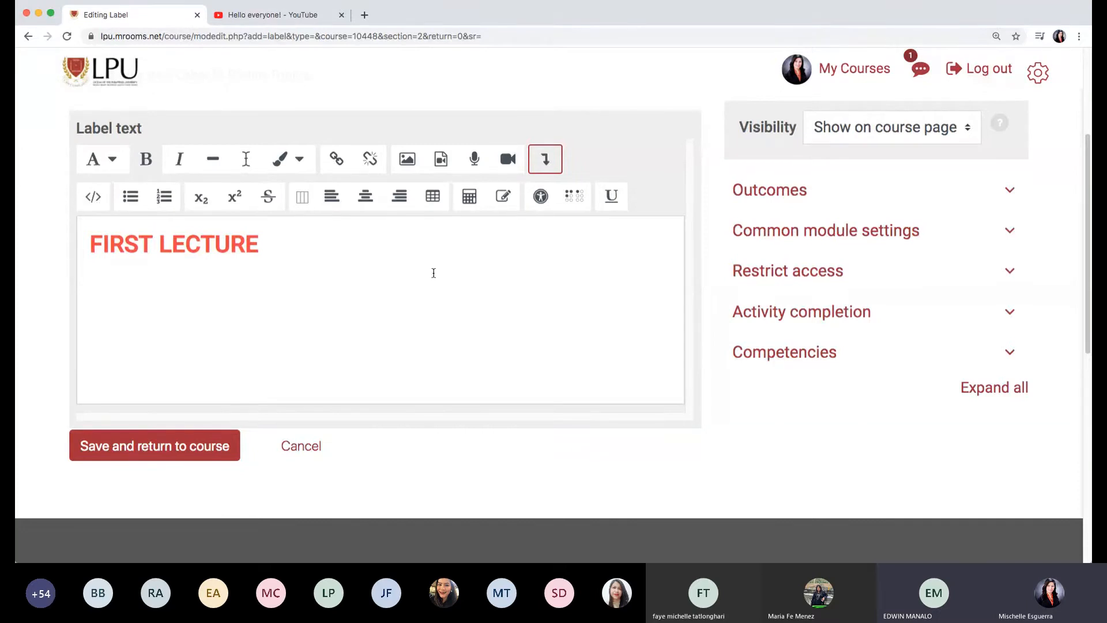
left_click(545, 159)
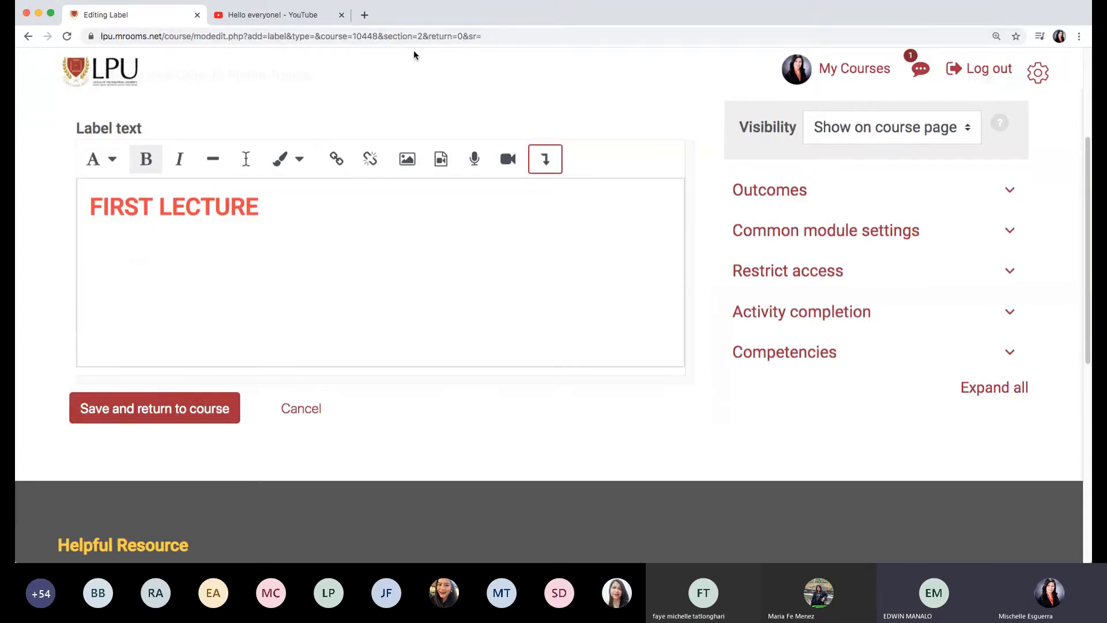
left_click(269, 18)
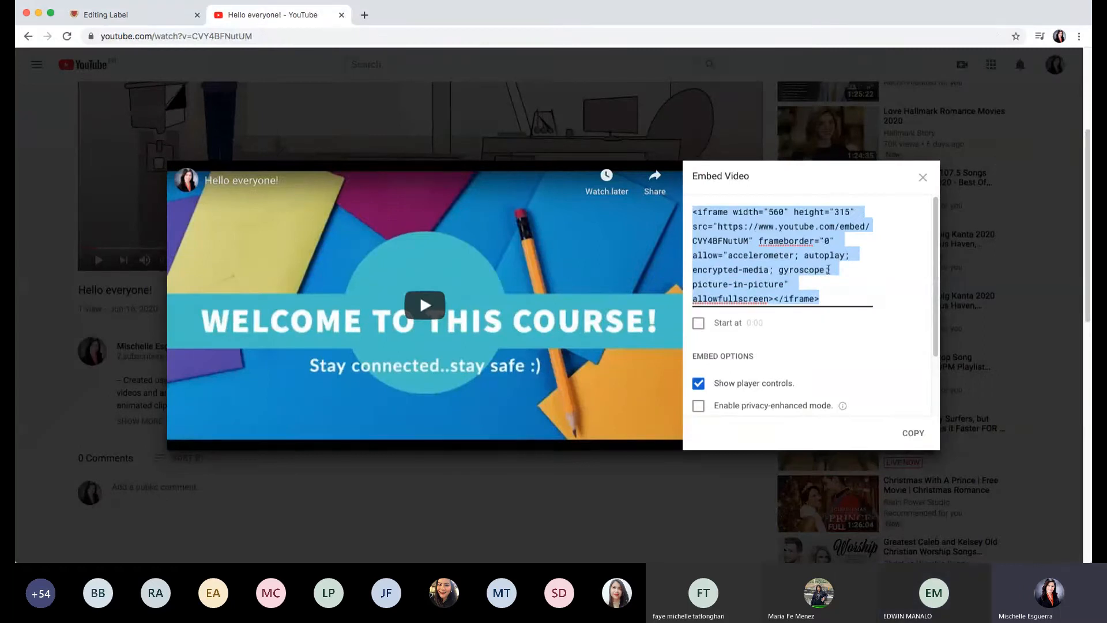
key("Escape")
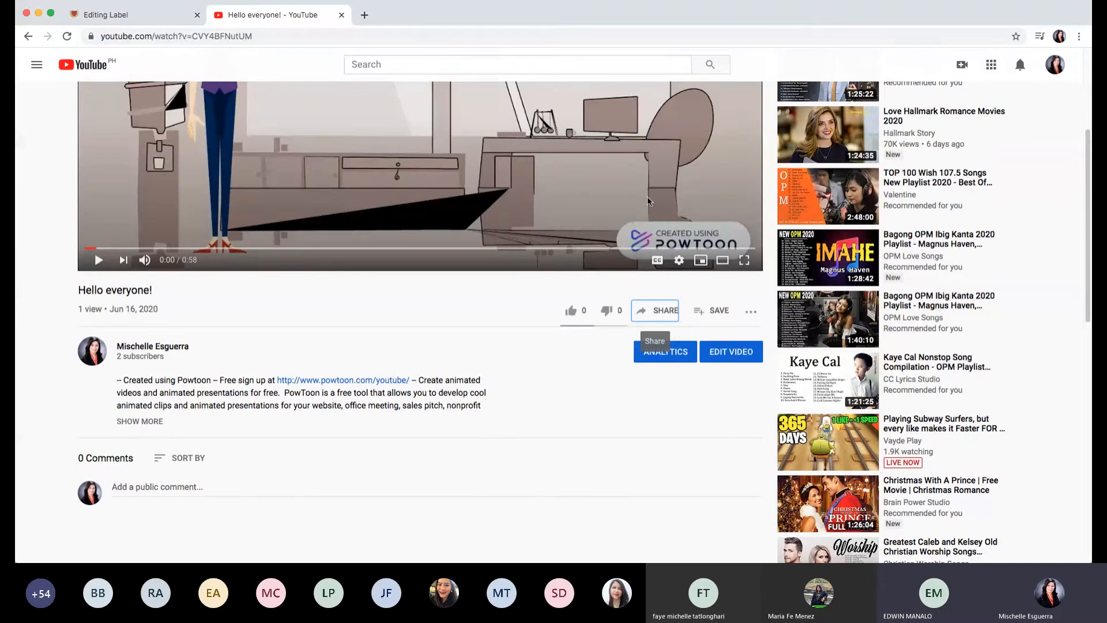
left_click(664, 317)
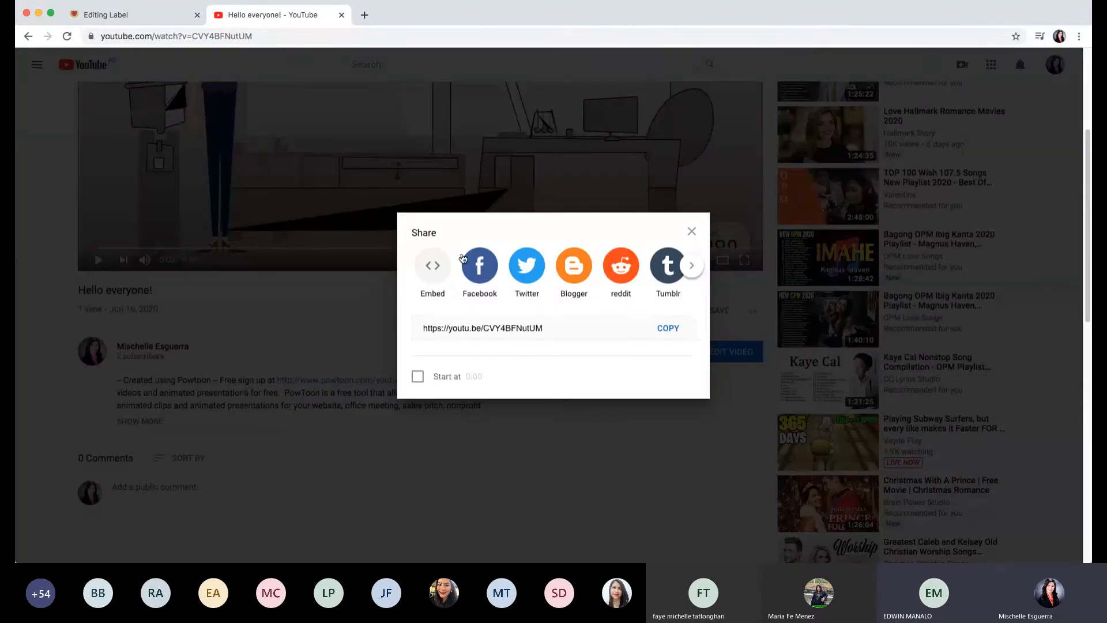
left_click(433, 271)
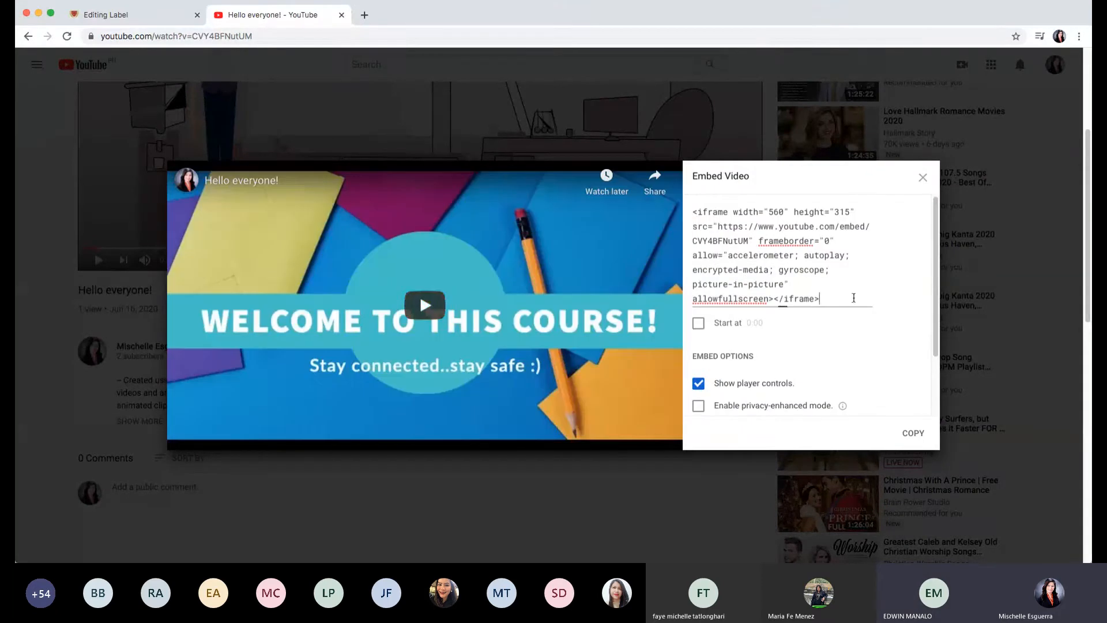
left_click(853, 298)
key("super+c")
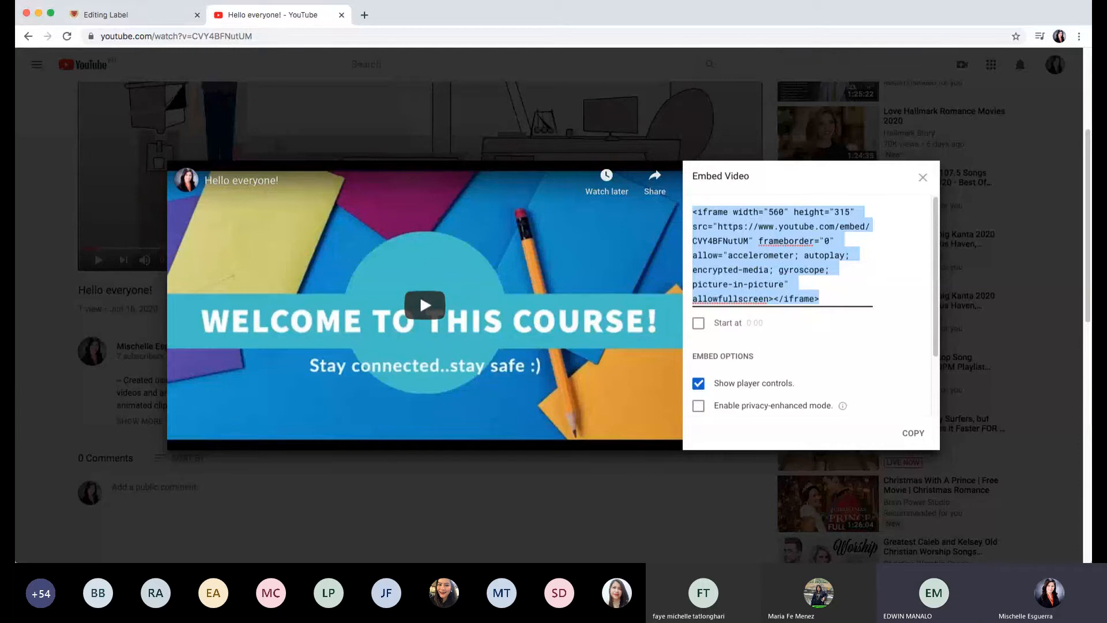
Back in the FIRST LECTURE label, paste the video's embed code on a new line below the existing HTML and return to the formatted text.
left_click(153, 17)
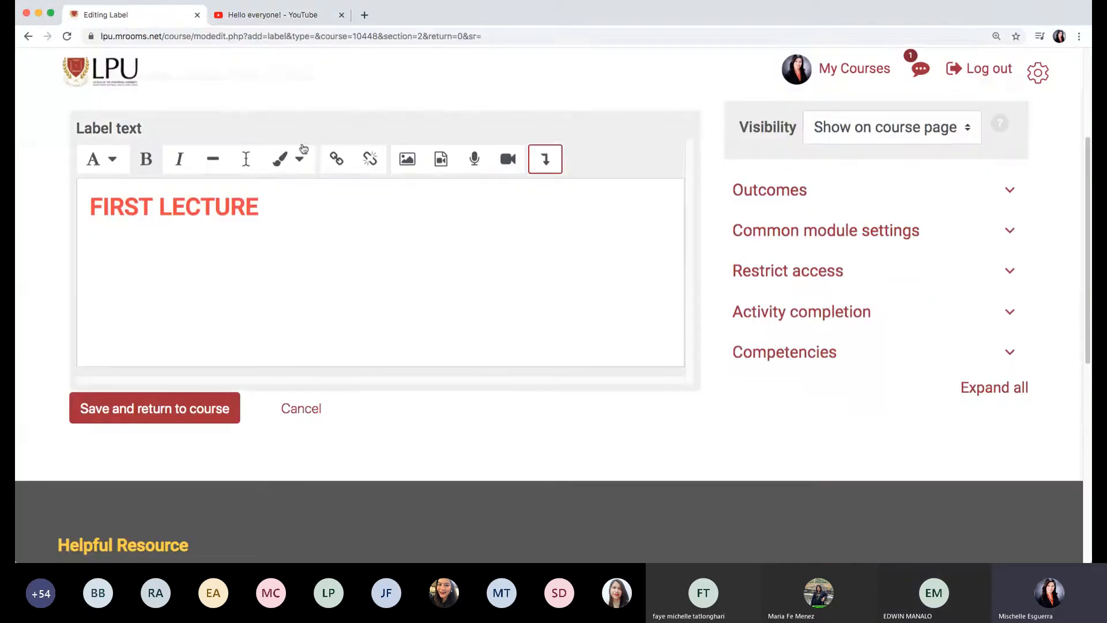
left_click(546, 160)
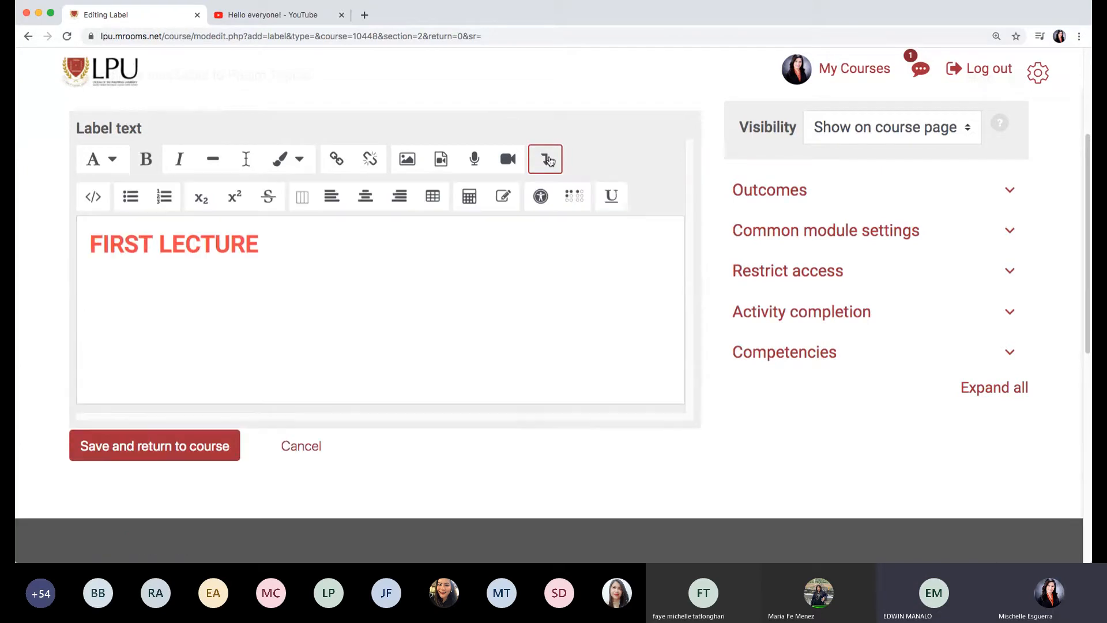
left_click(94, 198)
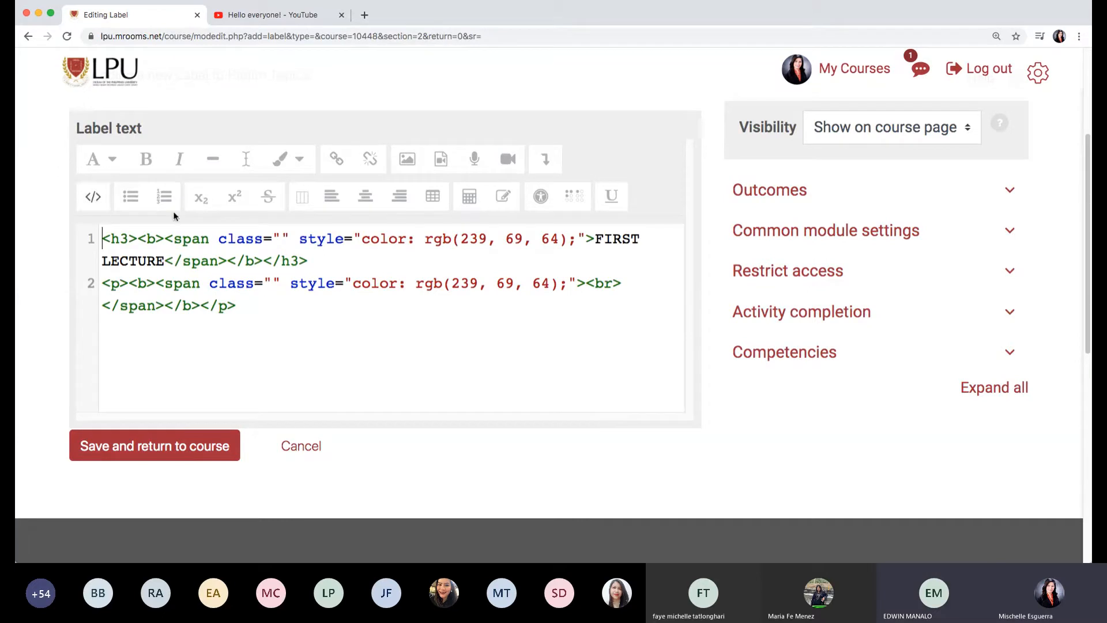
left_click(266, 305)
key("Return")
key("super+v")
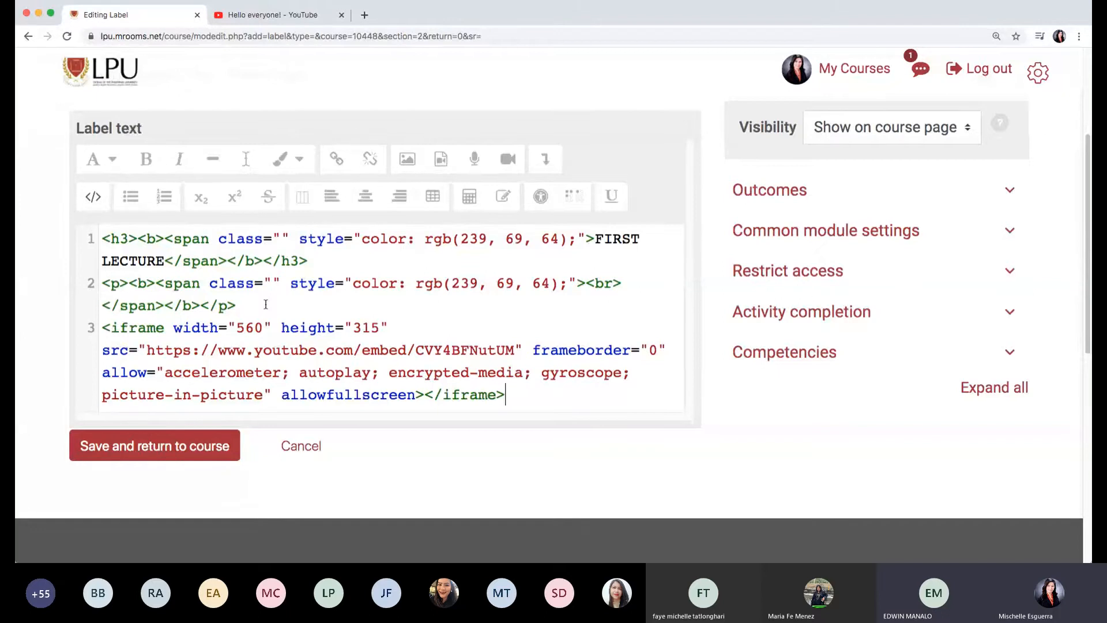
scroll(433, 322, "down", 1)
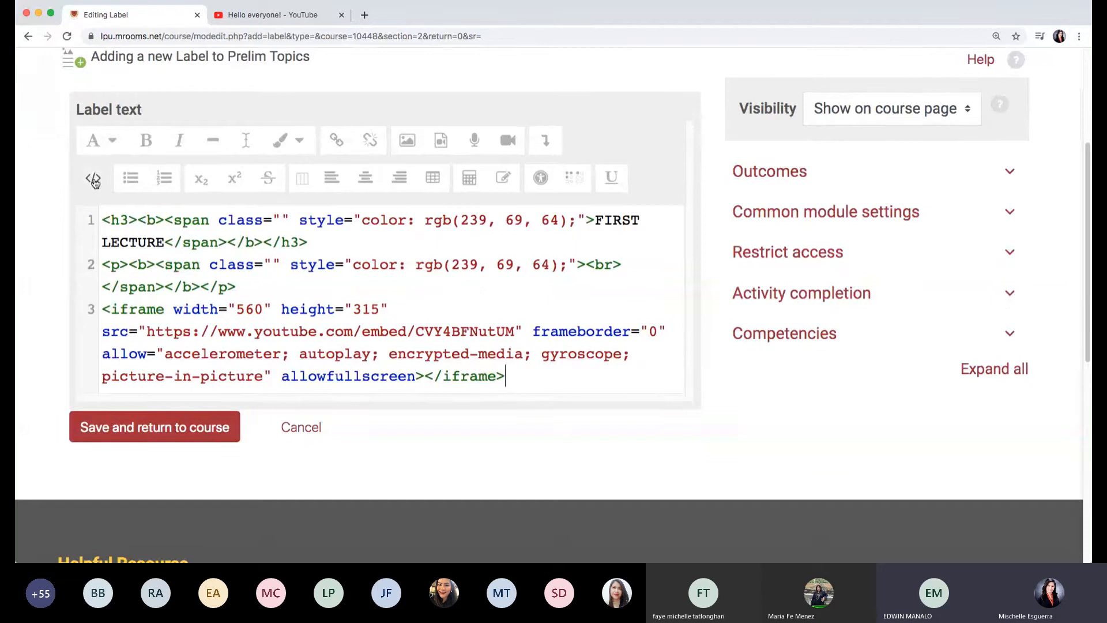
left_click(93, 180)
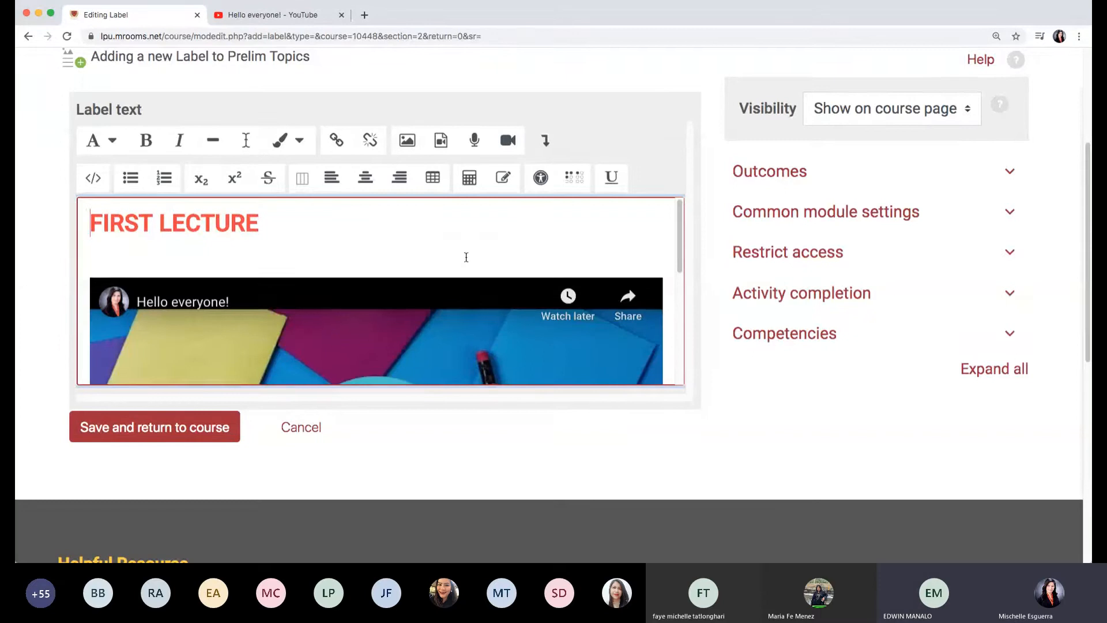
Review the embedded video in the label text, and save the label to the course.
scroll(466, 258, "down", 3)
scroll(466, 258, "down", 2)
scroll(466, 257, "down", 2)
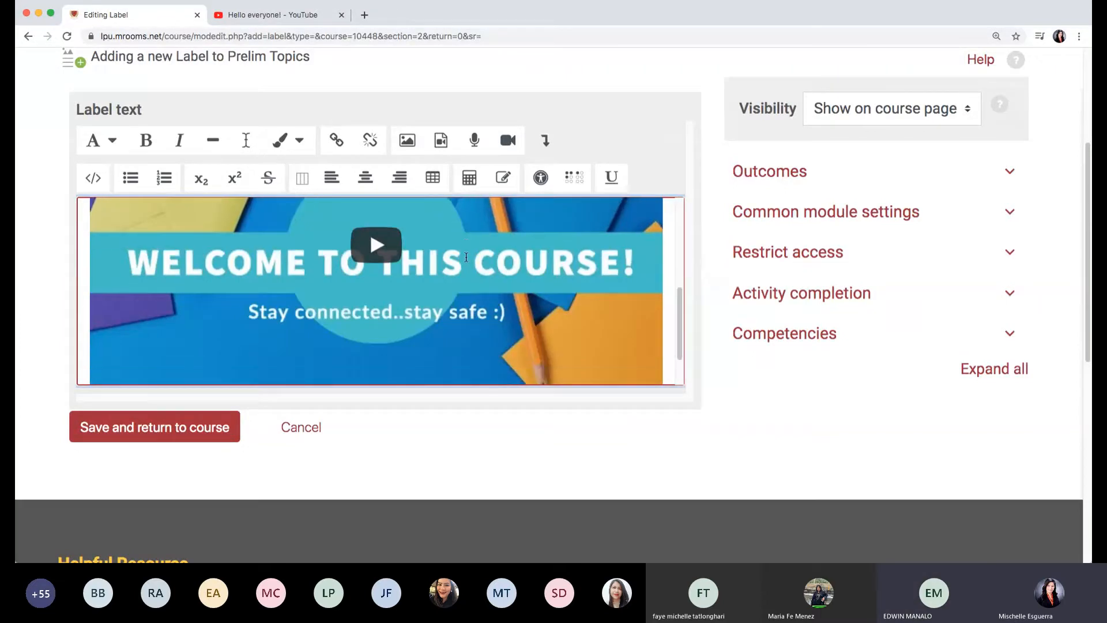
scroll(466, 257, "up", 8)
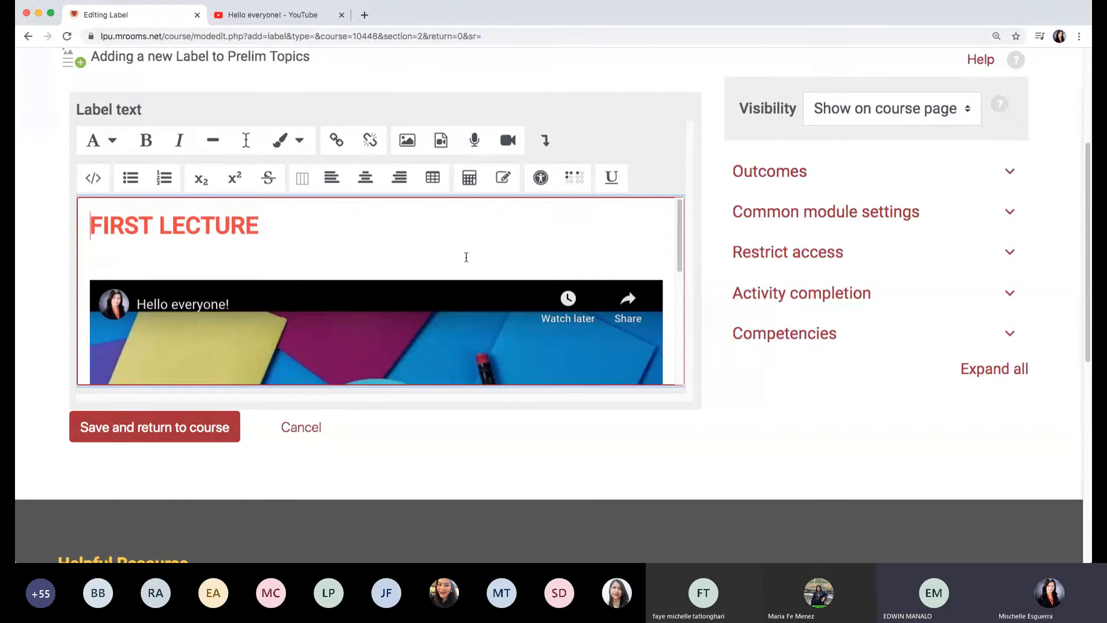
scroll(466, 257, "down", 1)
scroll(466, 257, "down", 3)
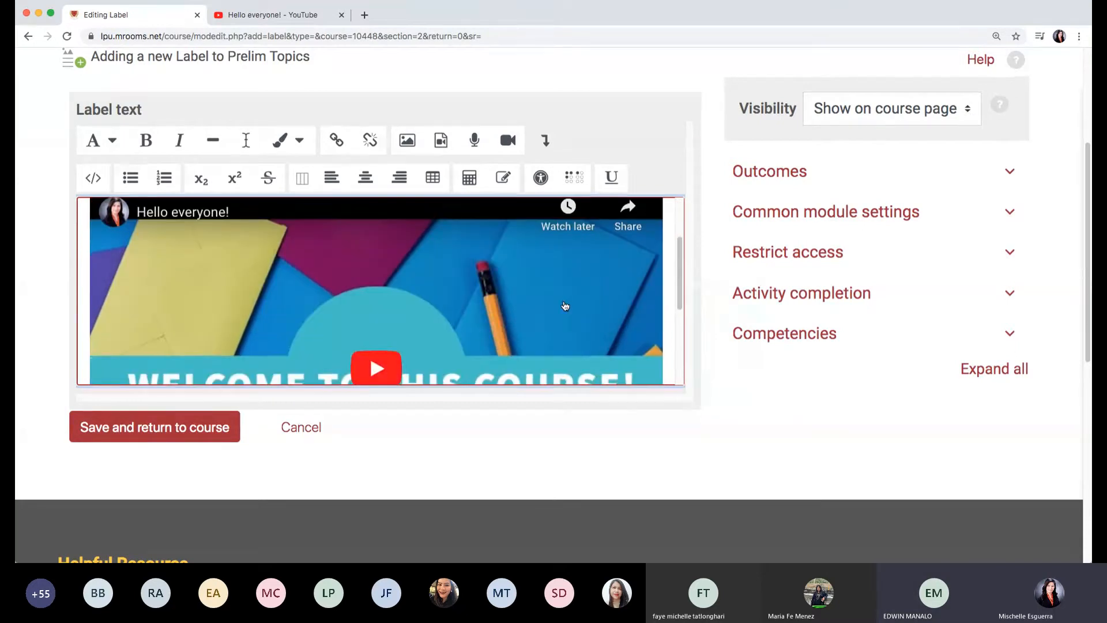
scroll(565, 307, "down", 1)
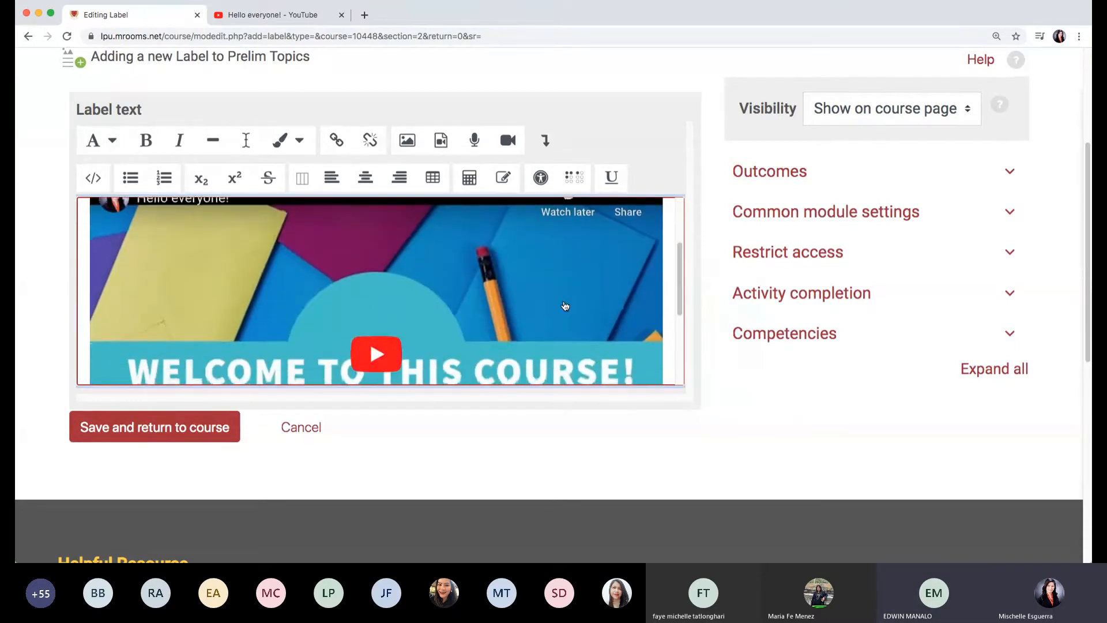
left_click(206, 434)
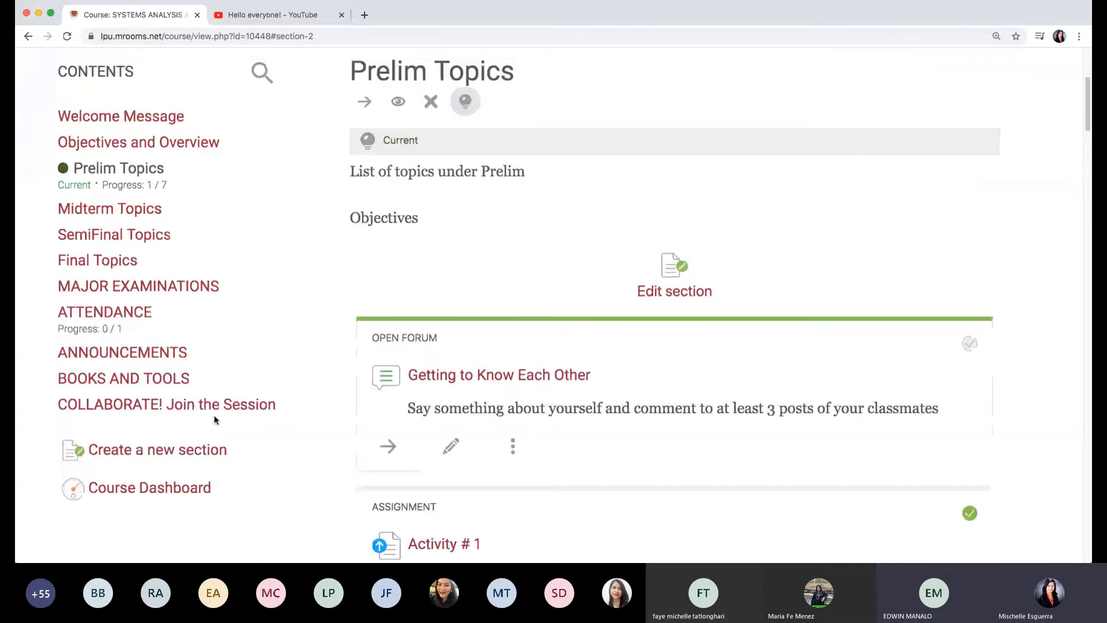
Find the FIRST LECTURE label in Prelim Topics, briefly play its embedded video and pause it, dismissing the suggested videos.
scroll(632, 313, "down", 15)
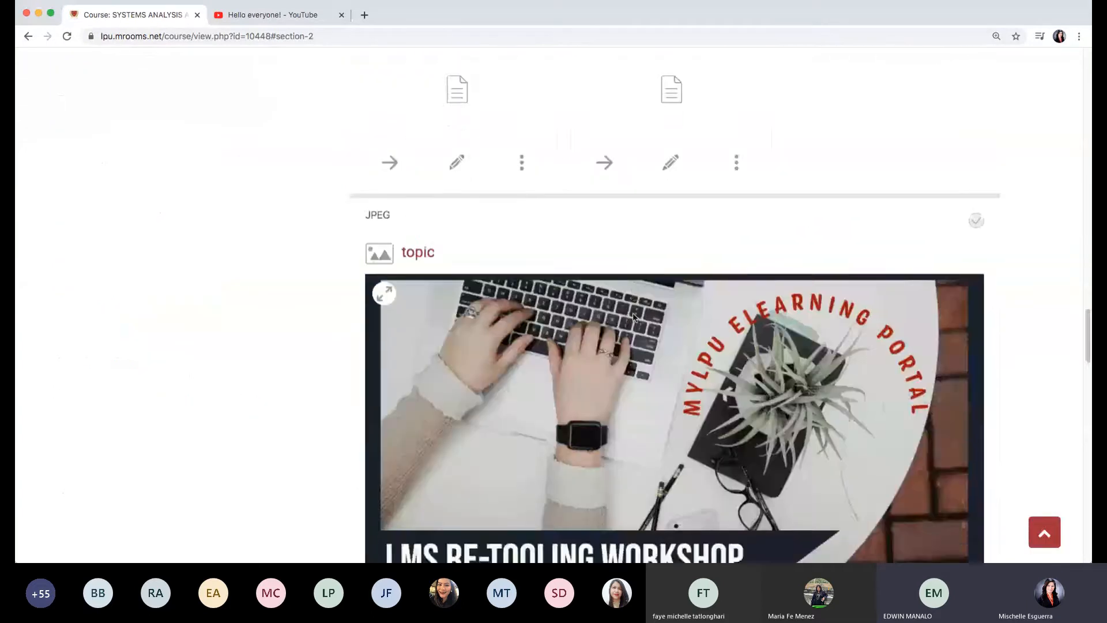
scroll(633, 316, "down", 15)
scroll(601, 323, "up", 2)
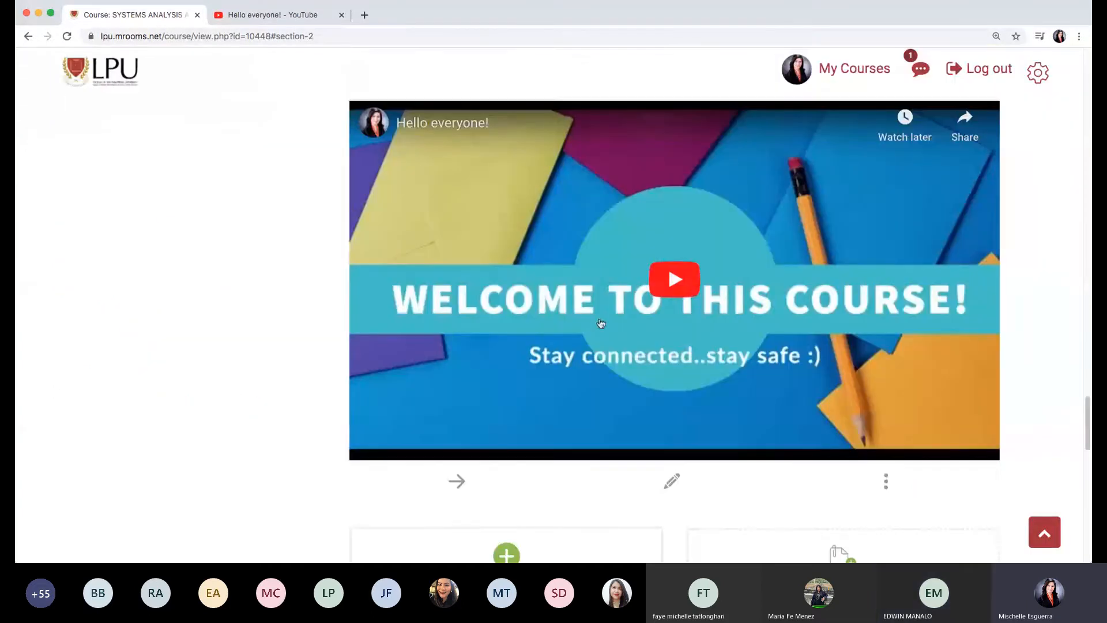
left_click(675, 285)
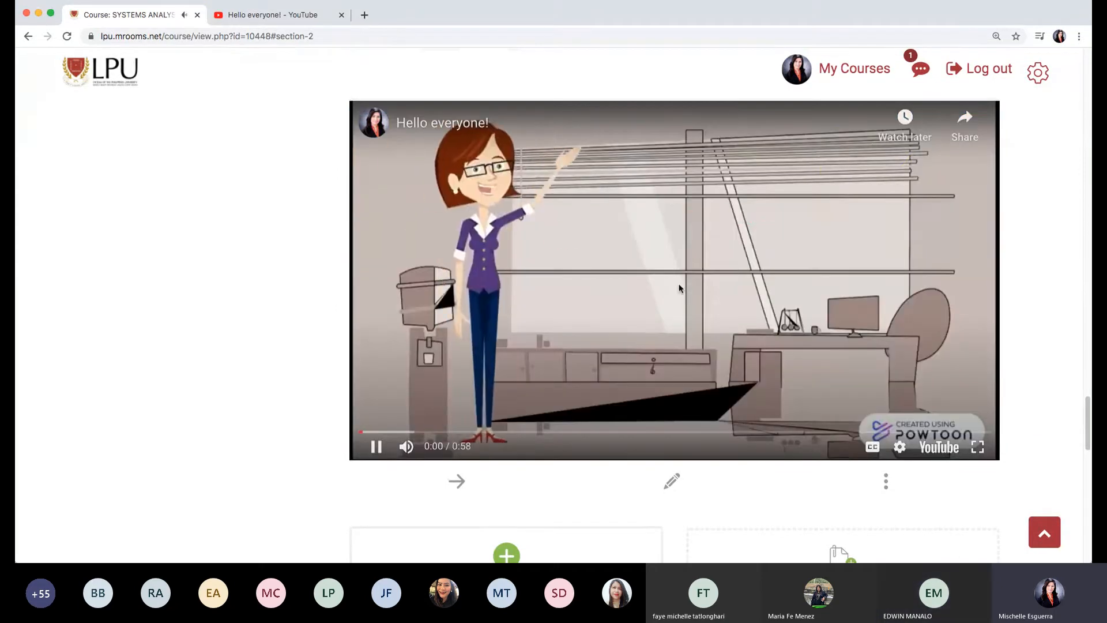
left_click(679, 289)
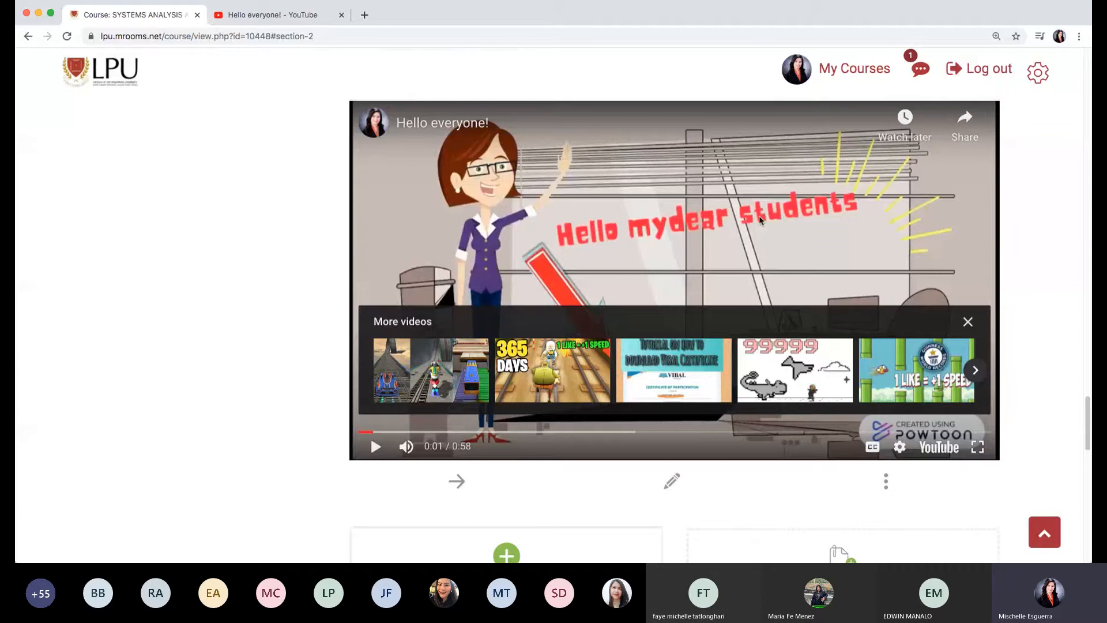
left_click(968, 321)
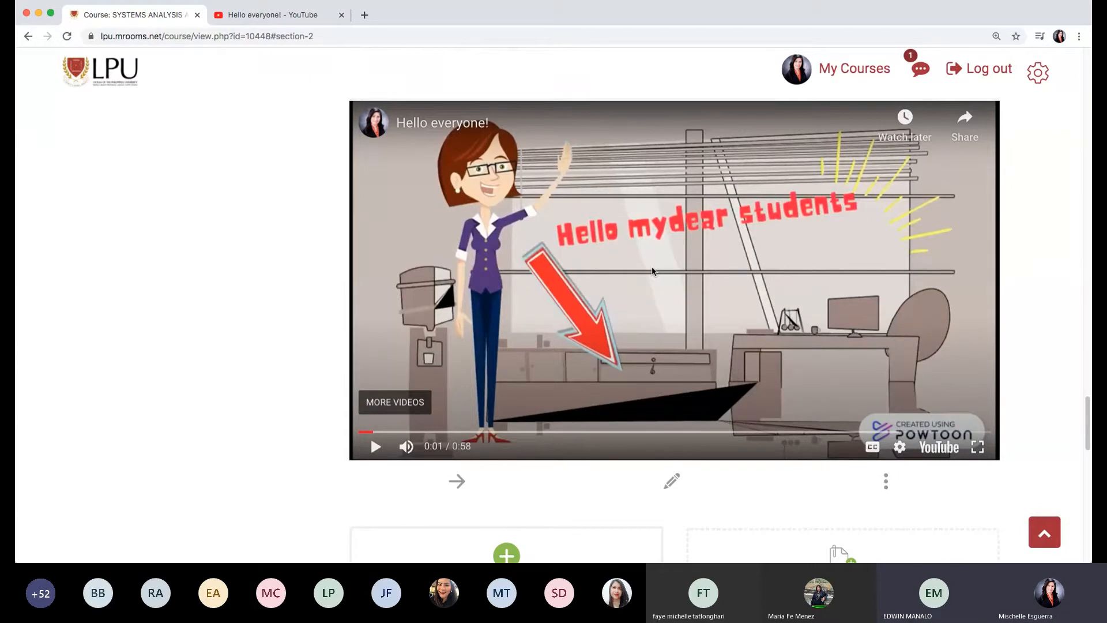
scroll(653, 272, "up", 2)
scroll(652, 271, "down", 1)
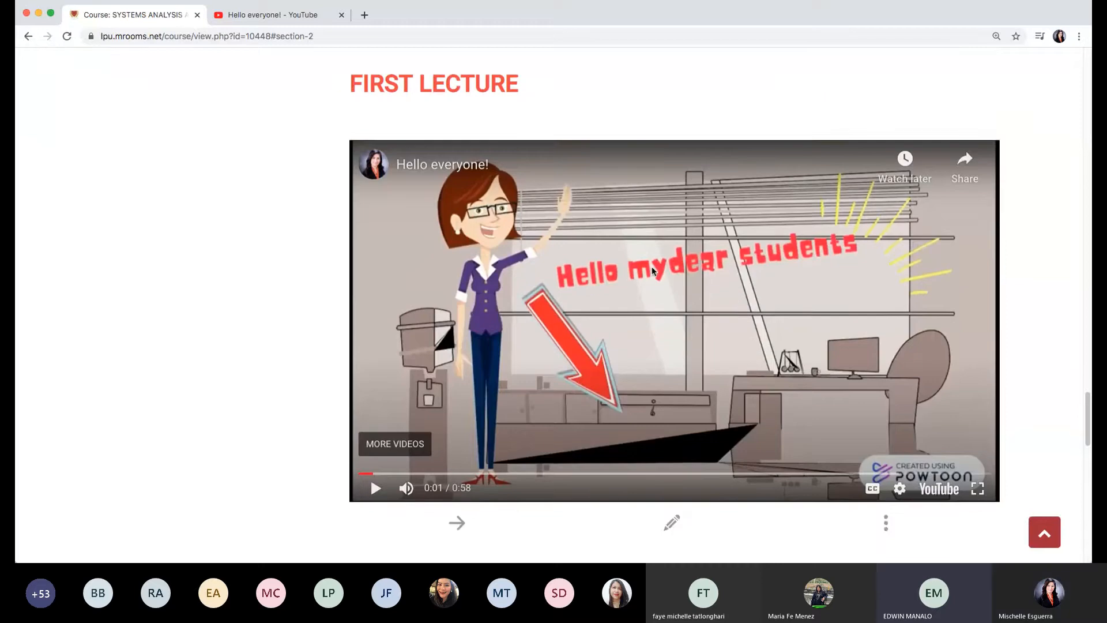
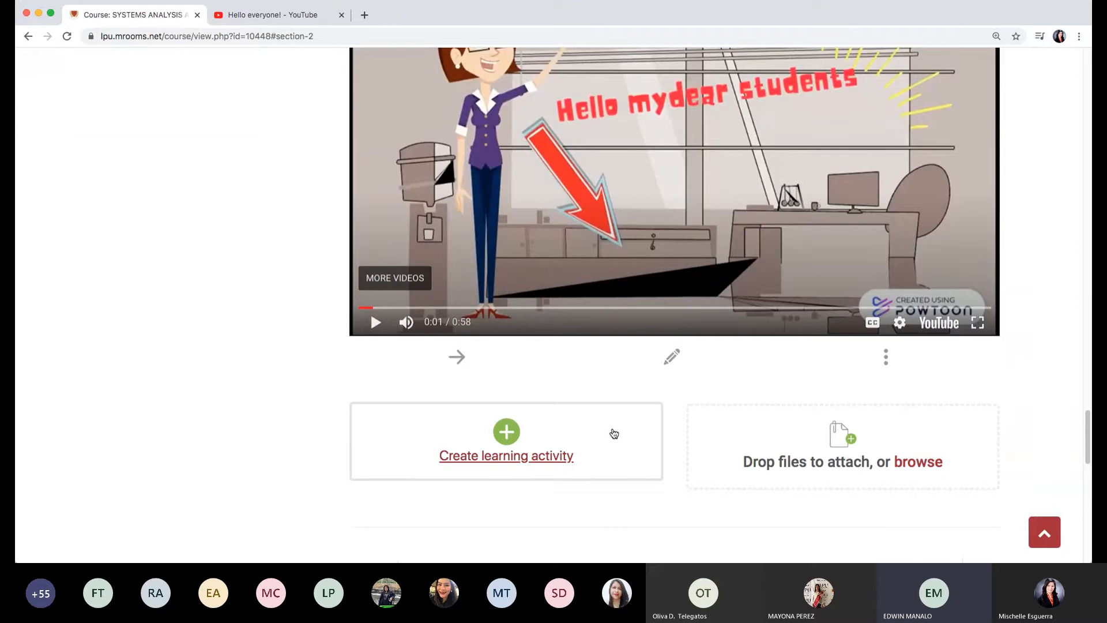
Start creating a learning activity in Prelim Topics and examine the available activity types.
scroll(613, 433, "down", 1)
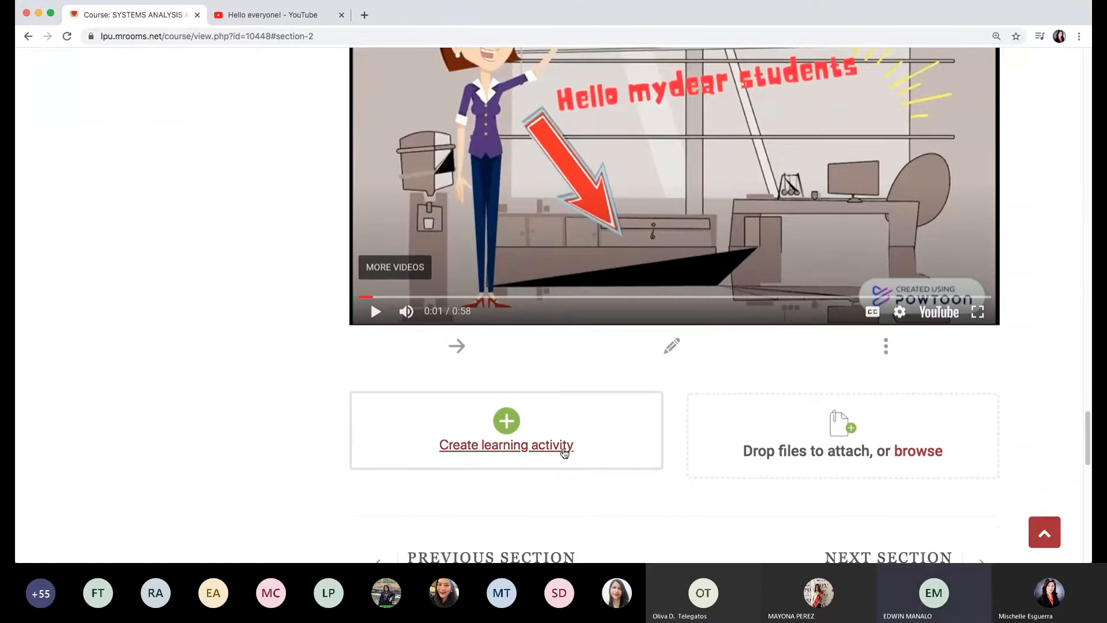
left_click(563, 447)
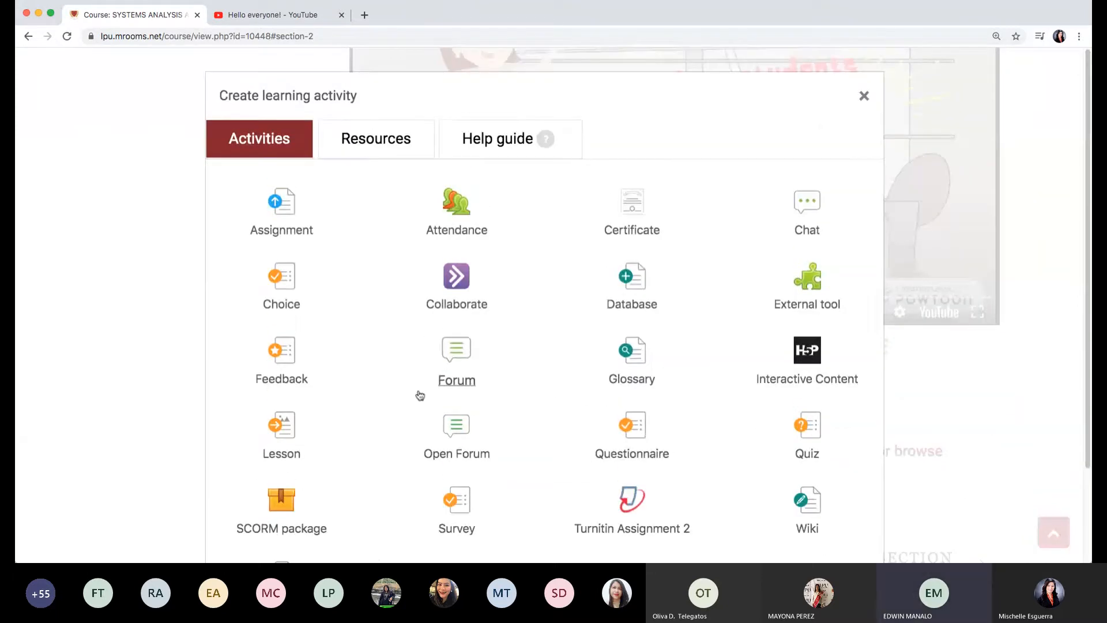
scroll(411, 383, "down", 2)
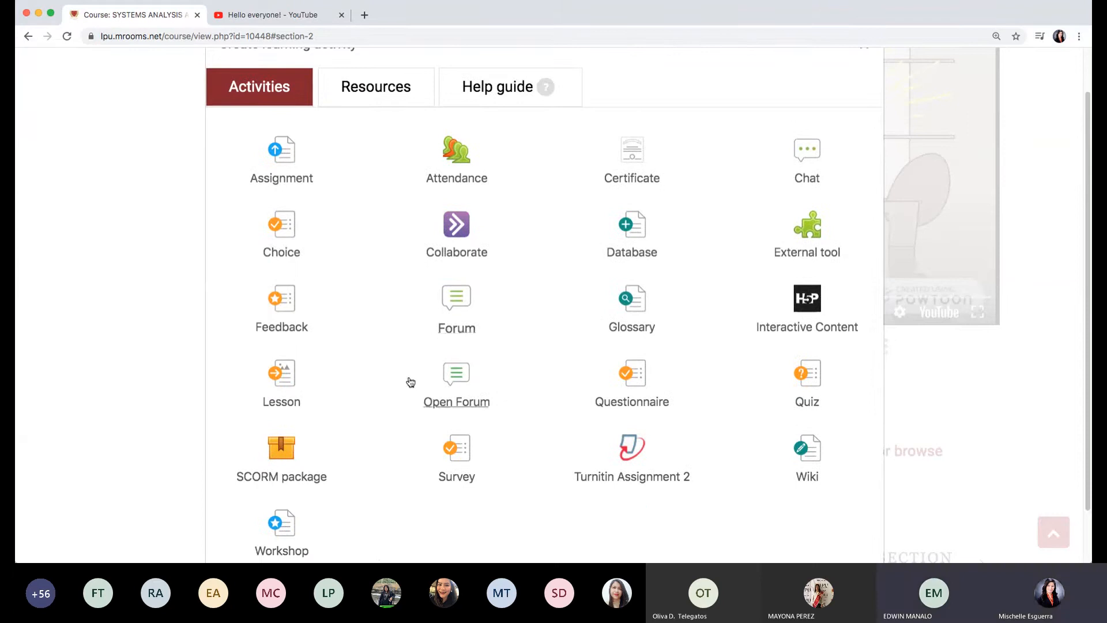
scroll(410, 383, "down", 1)
scroll(420, 378, "up", 1)
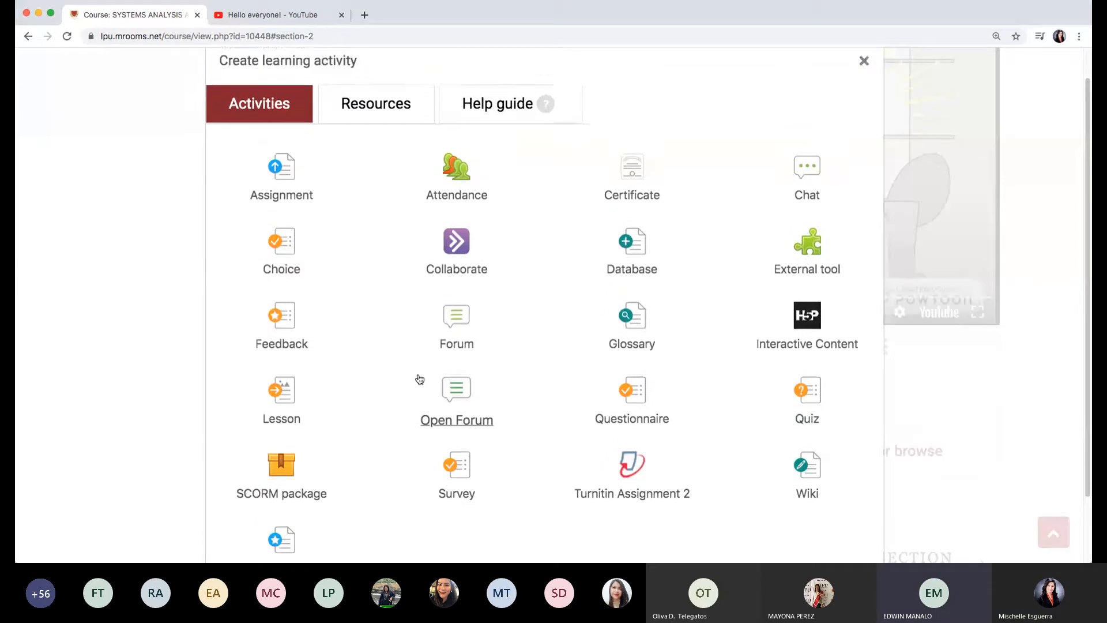
scroll(419, 379, "down", 1)
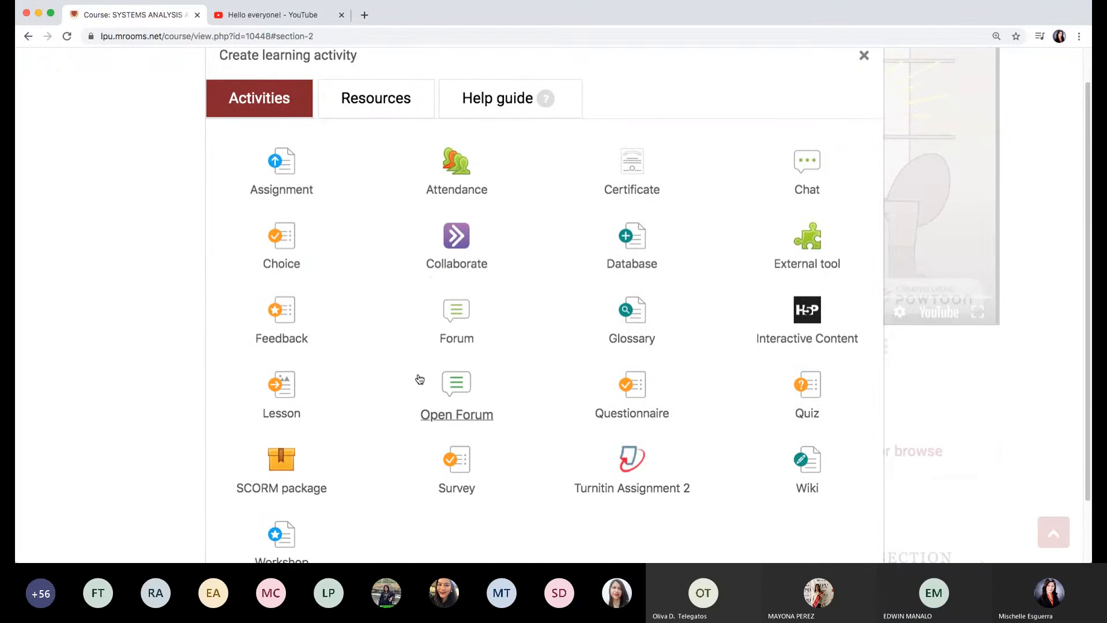
scroll(420, 379, "up", 1)
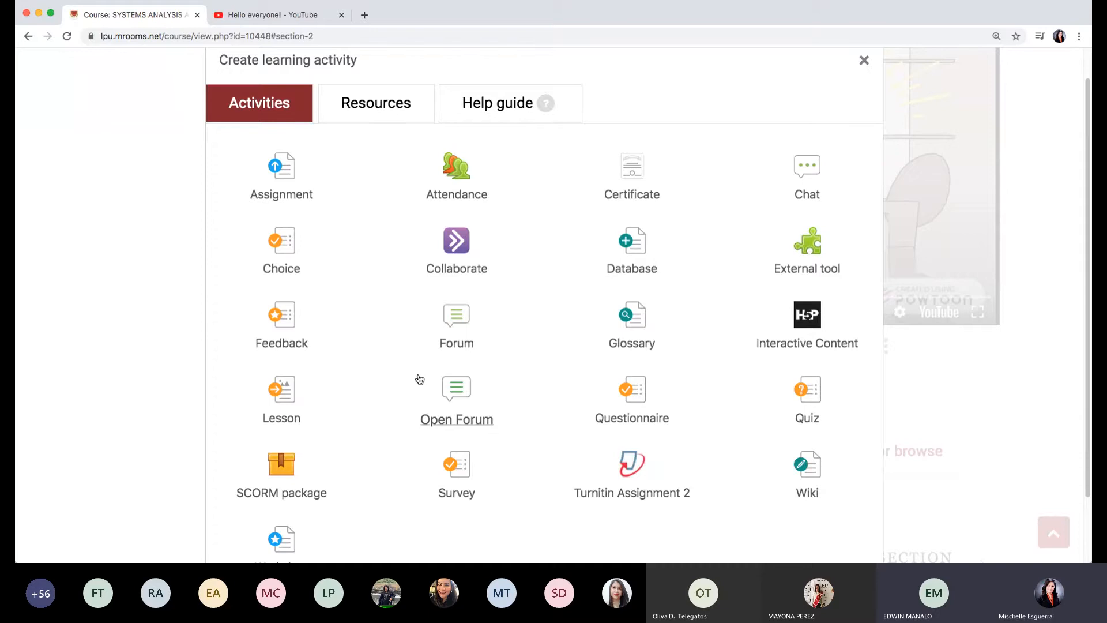
scroll(371, 309, "down", 2)
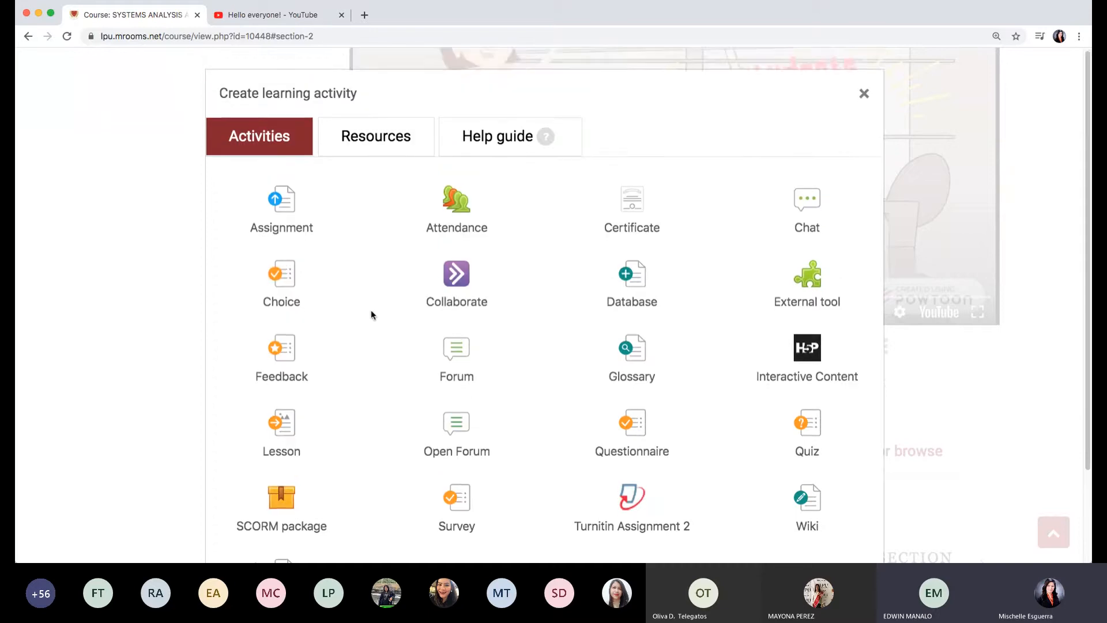
scroll(371, 310, "down", 3)
scroll(371, 309, "up", 5)
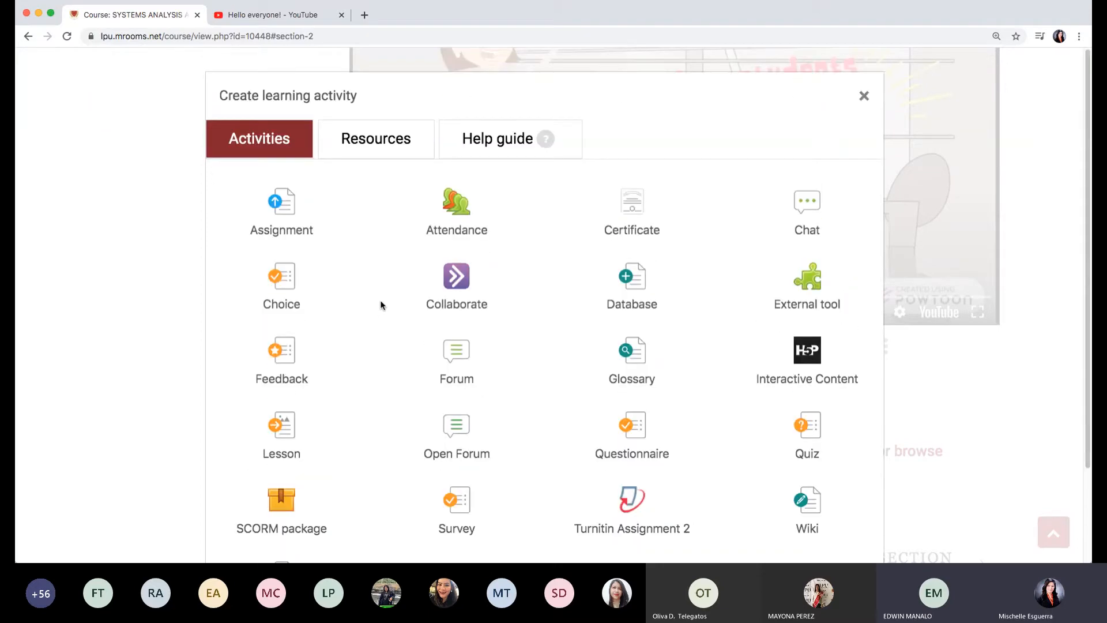
Add a new label resource to Prelim Topics and start inserting a video by source URL into its label text.
left_click(402, 142)
left_click(323, 279)
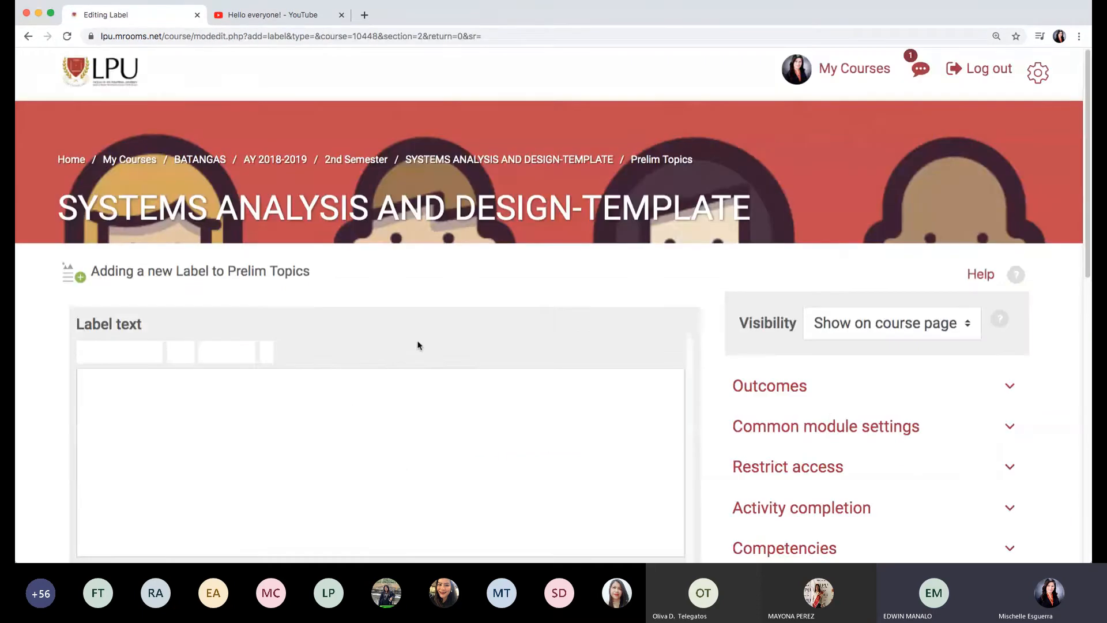
left_click(404, 390)
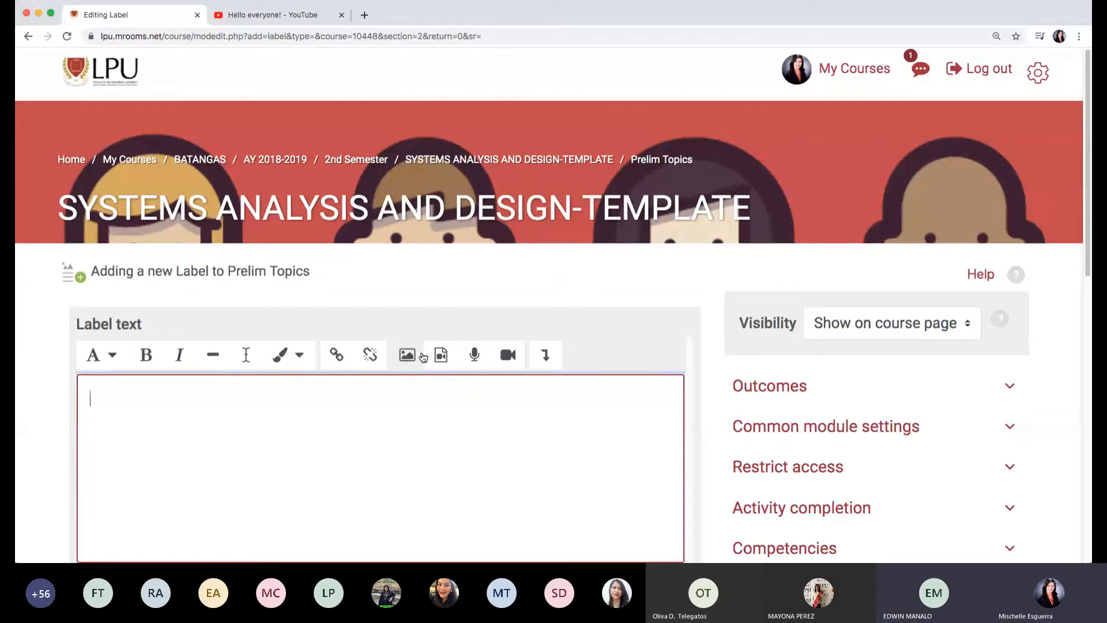
left_click(441, 357)
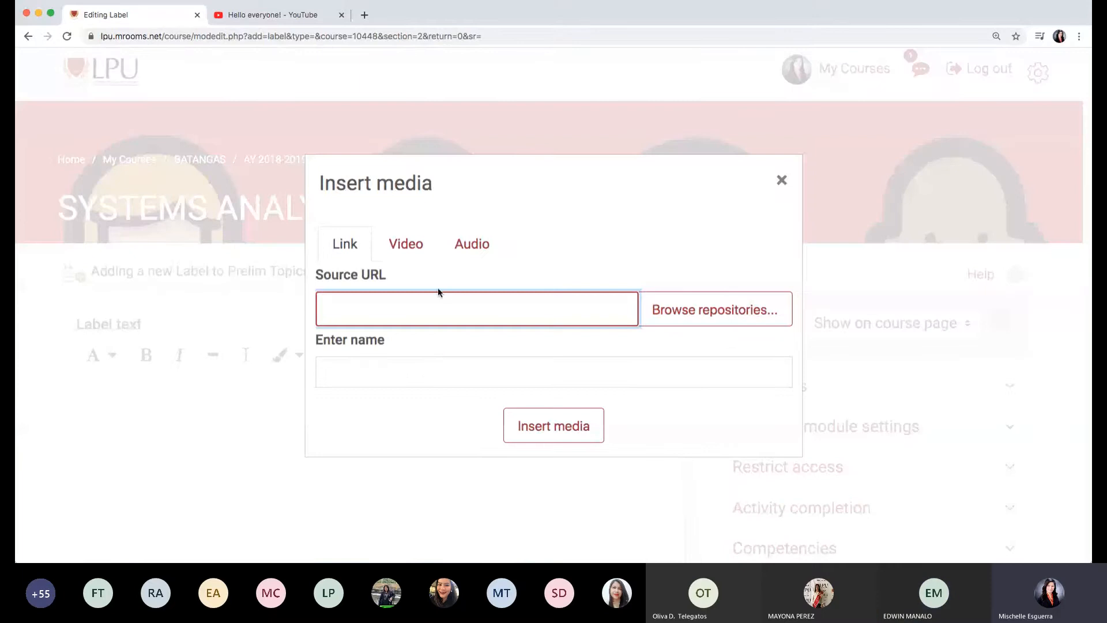
left_click(407, 246)
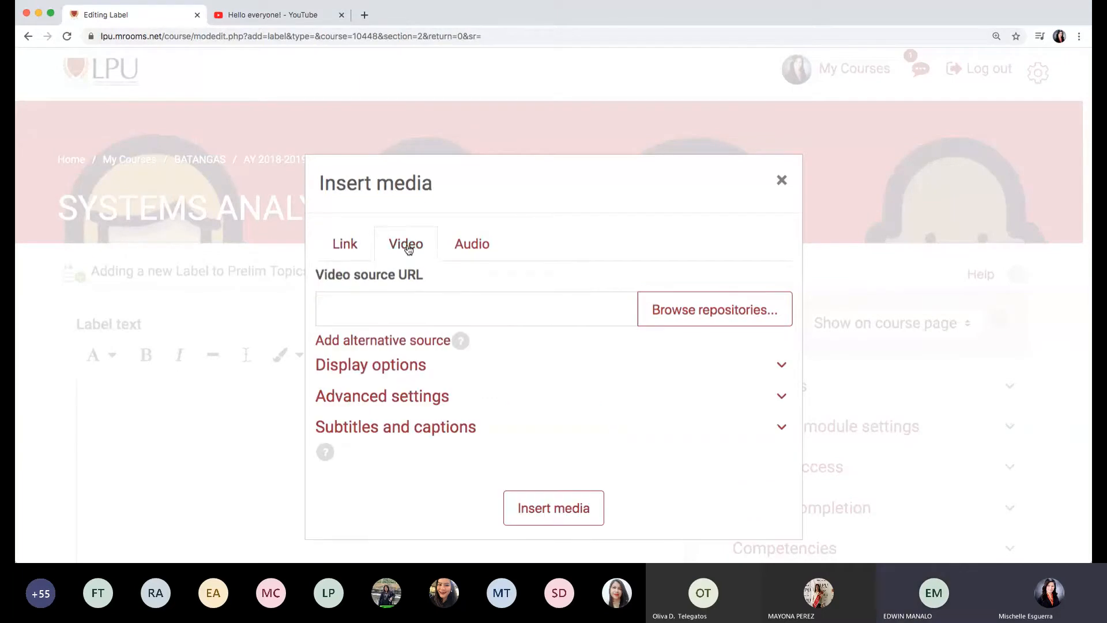
left_click(419, 305)
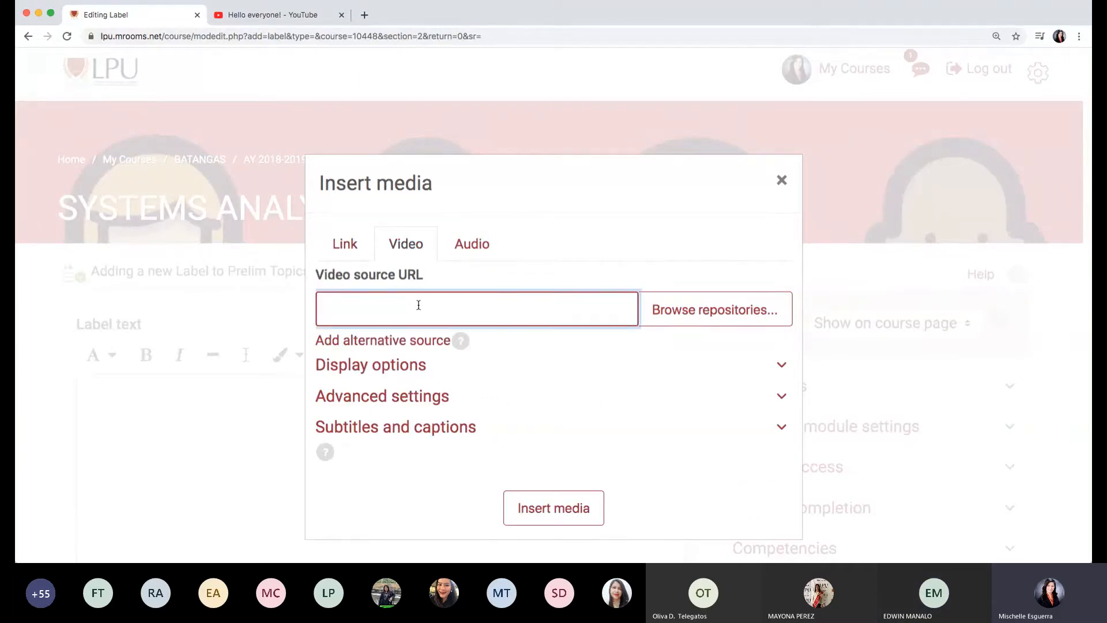
On the YouTube page, close the embed options and copy the full web address of the "Hello everyone!" video.
left_click(288, 11)
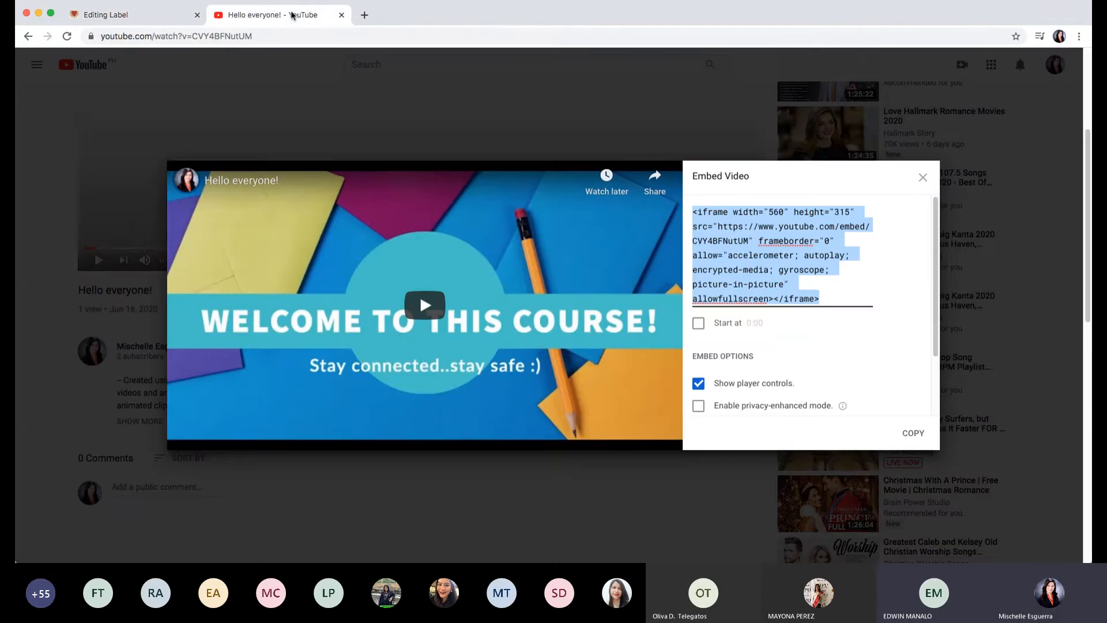
left_click(923, 177)
left_click(279, 37)
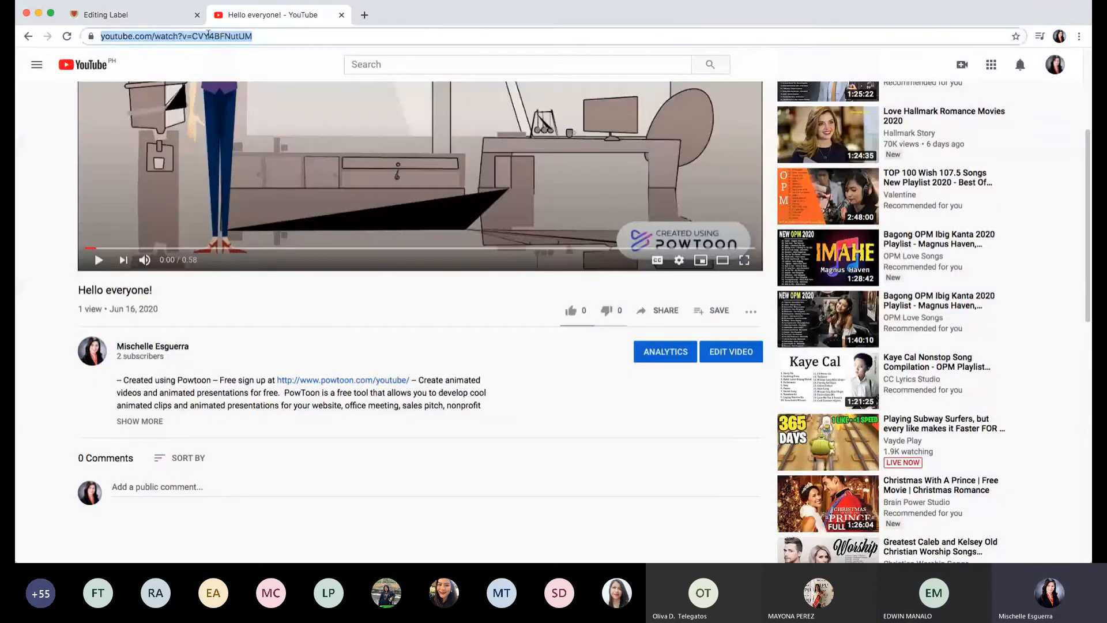
left_click(288, 33)
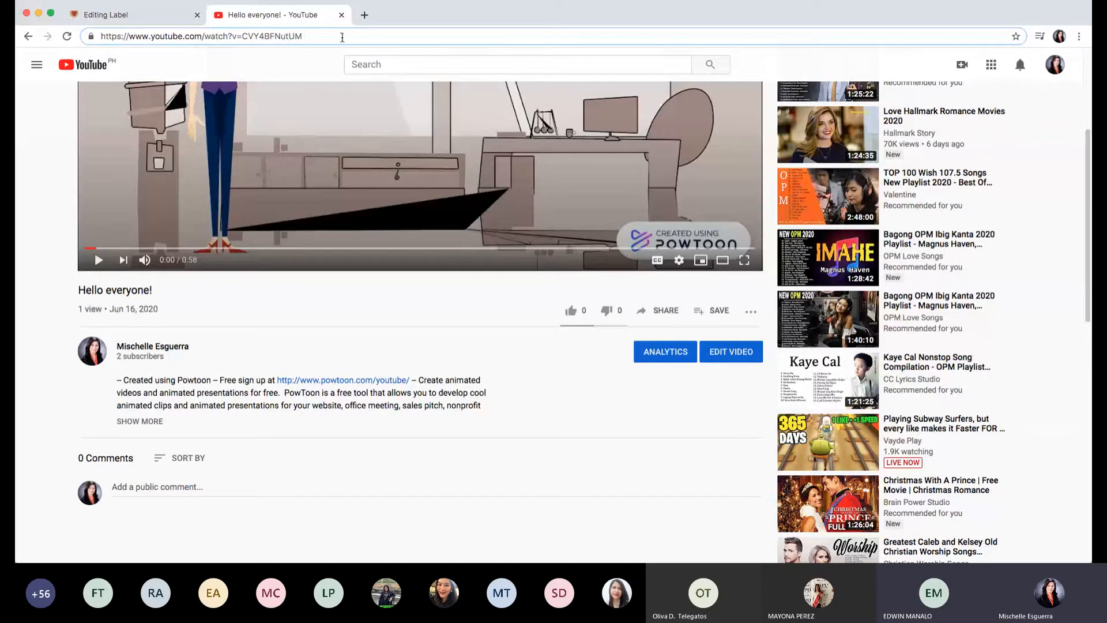
left_click_drag(342, 36, 93, 39)
key("super+c")
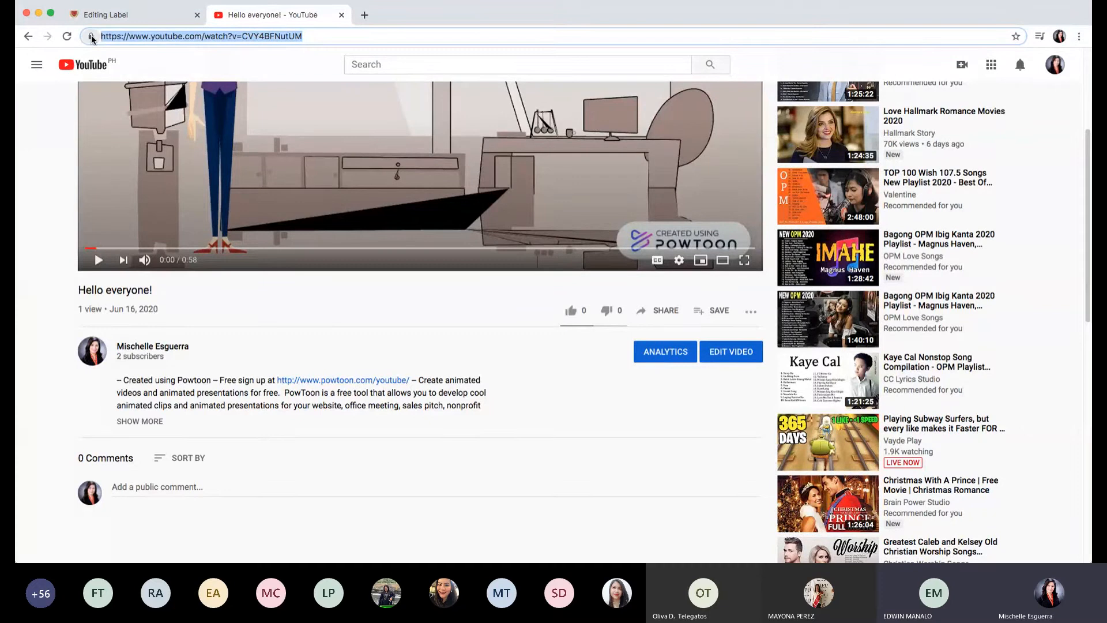
Back in the label editor, paste the YouTube address as the video source URL and insert the media.
left_click(130, 15)
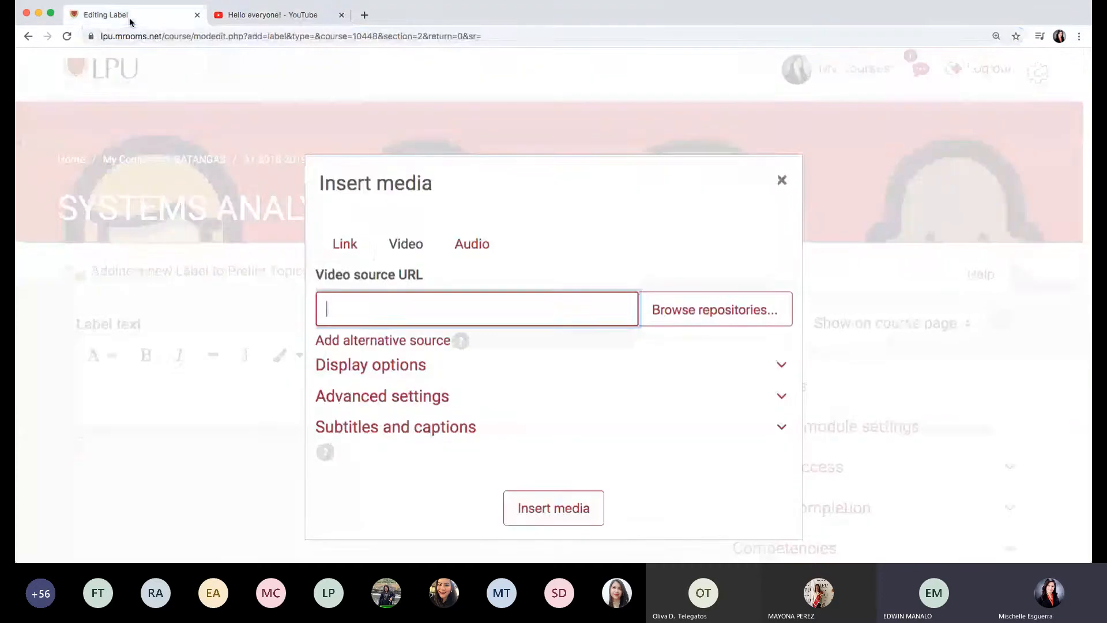
key("super+v")
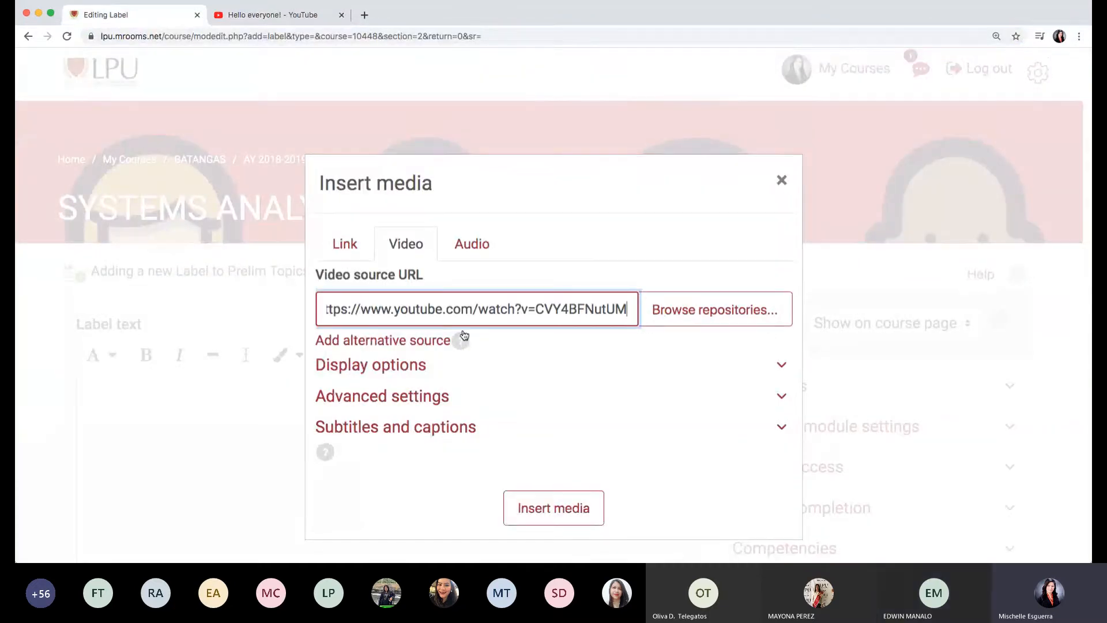
left_click(556, 496)
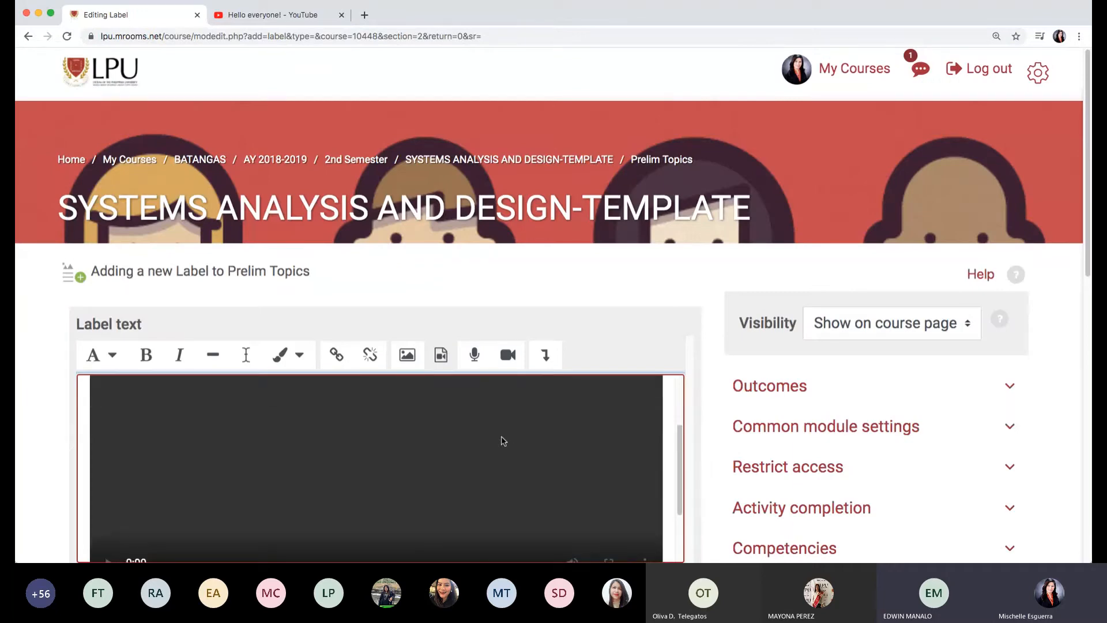
Review the inserted video player in the label text, and save the new label to the course.
scroll(501, 441, "up", 2)
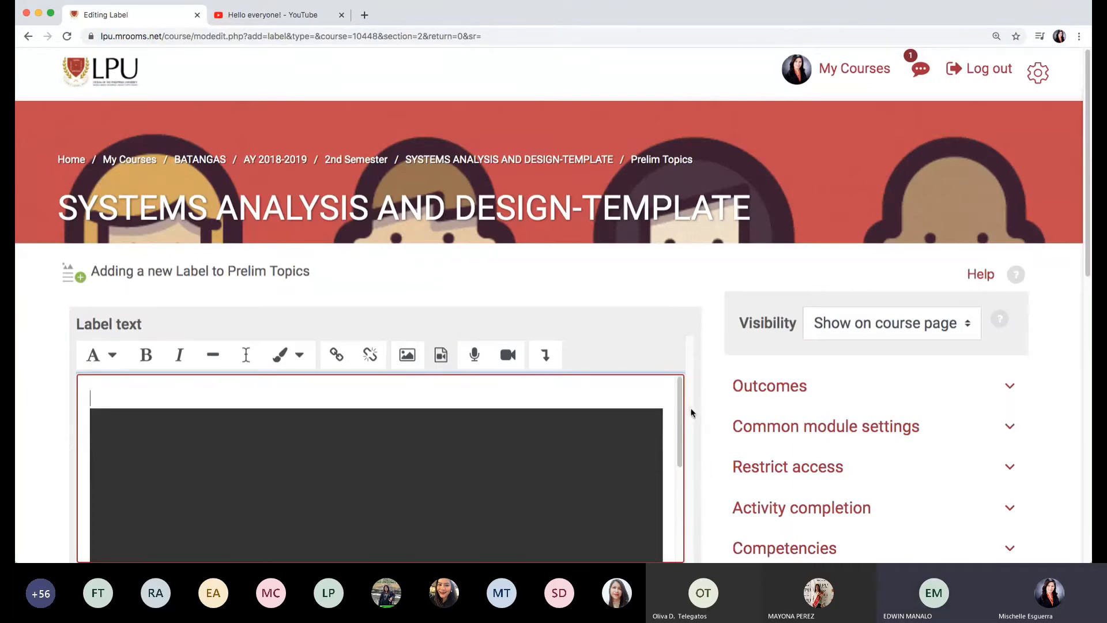
scroll(692, 413, "down", 2)
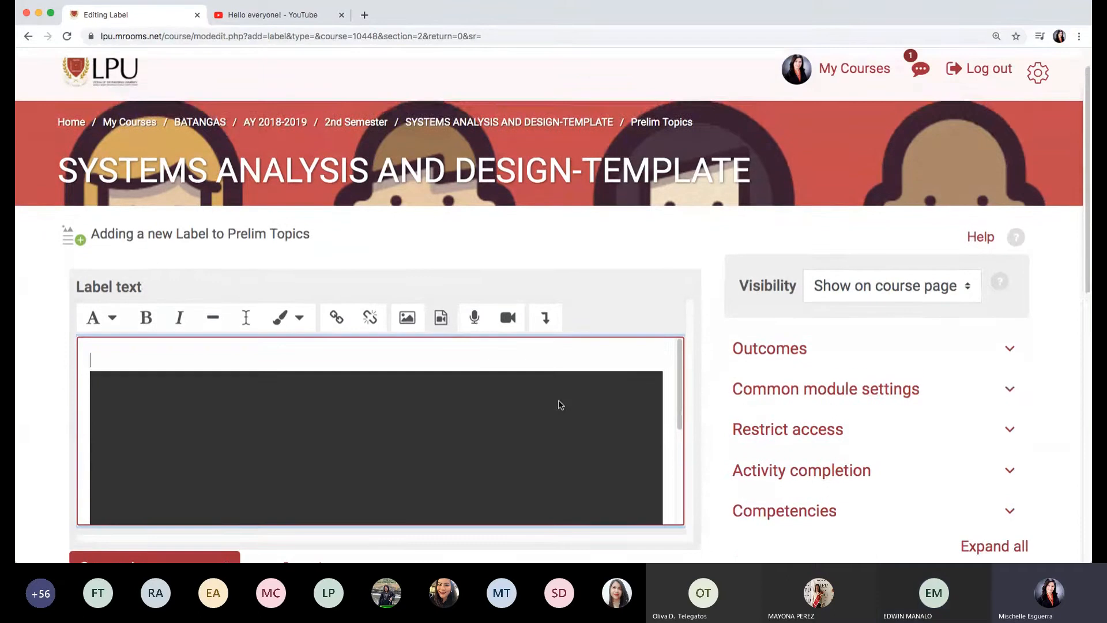
scroll(560, 403, "up", 1)
scroll(562, 408, "down", 3)
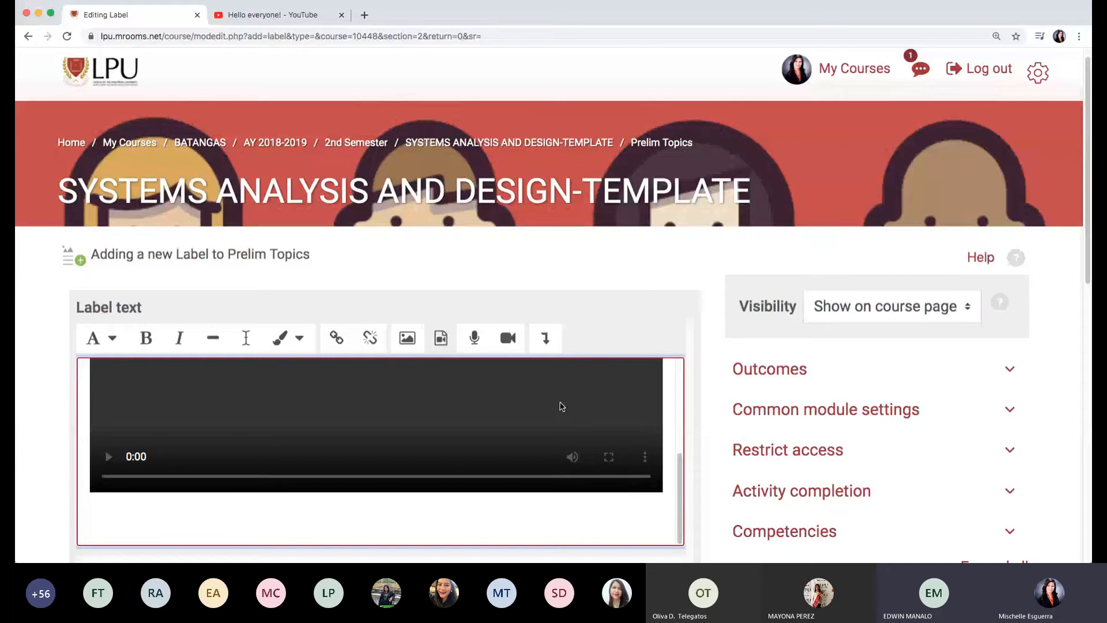
scroll(561, 407, "down", 3)
left_click(183, 449)
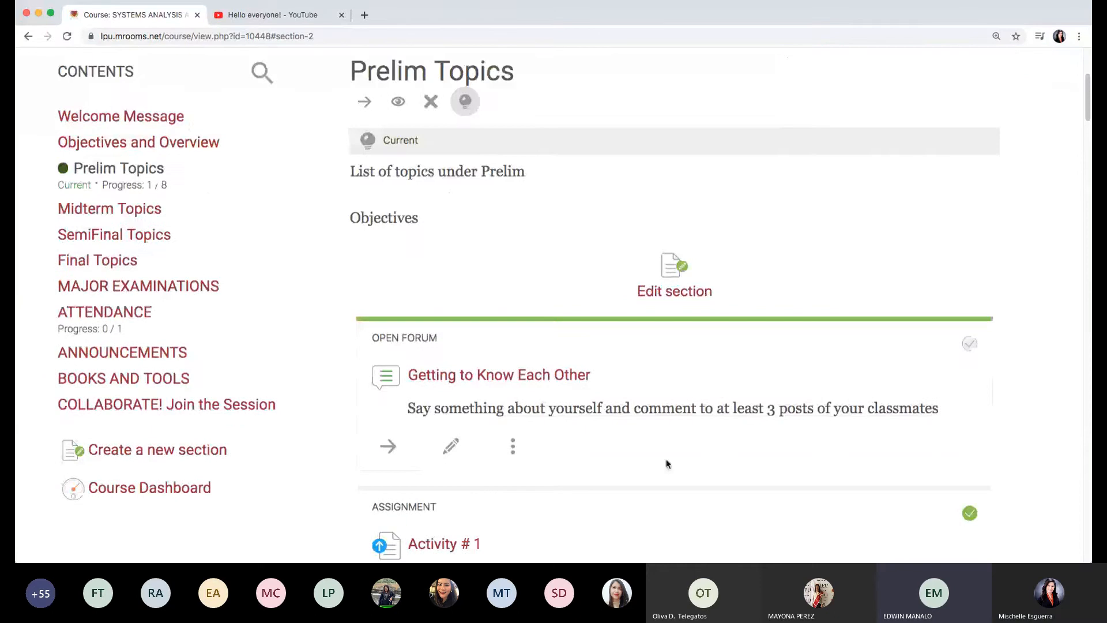
Find the new video label at the end of Prelim Topics and compare it with the embedded video above it.
scroll(665, 461, "down", 15)
scroll(679, 457, "down", 12)
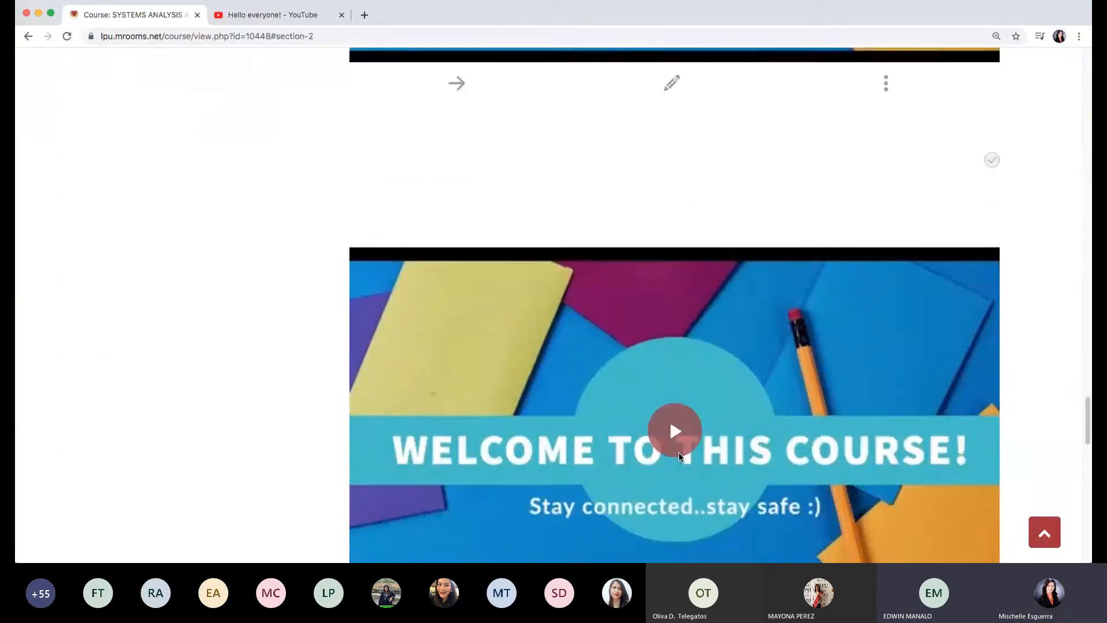
scroll(679, 457, "down", 2)
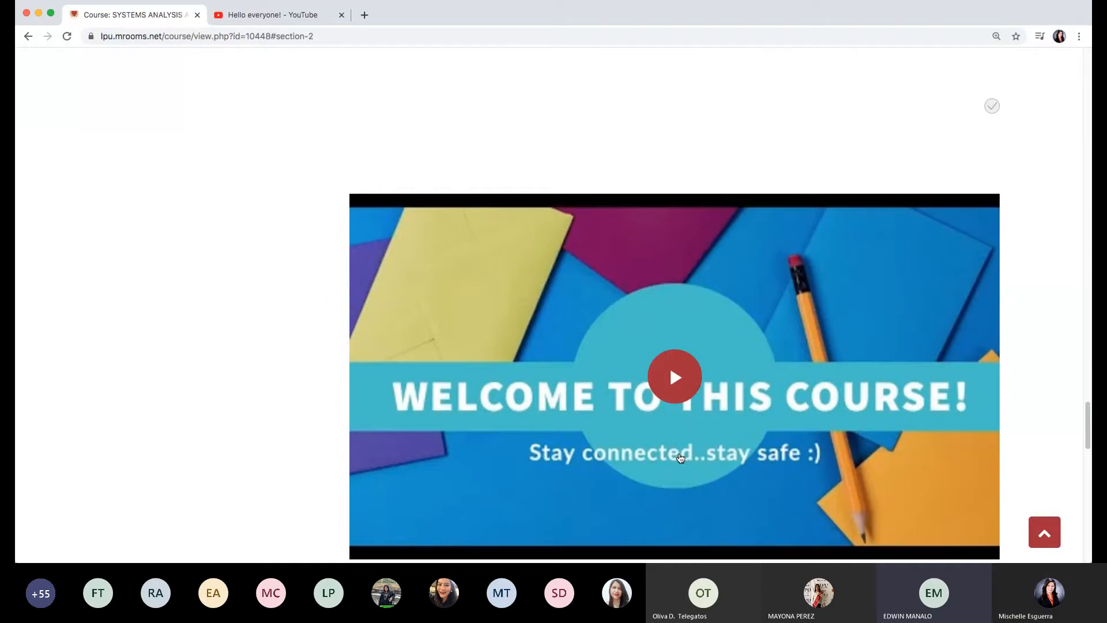
scroll(680, 457, "down", 10)
scroll(680, 457, "up", 7)
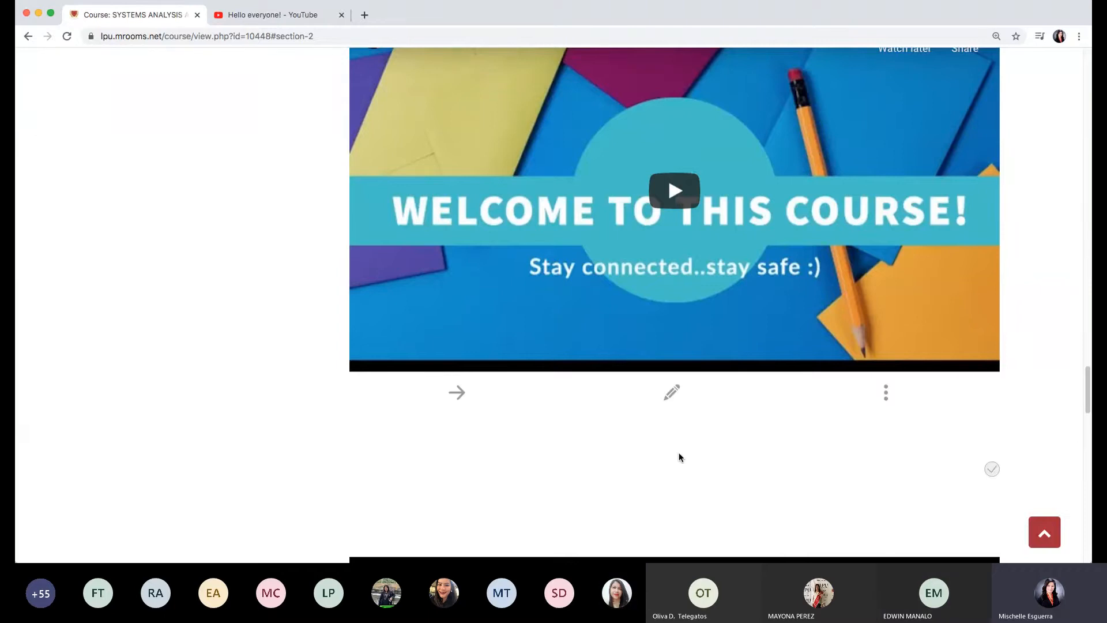
scroll(687, 437, "down", 5)
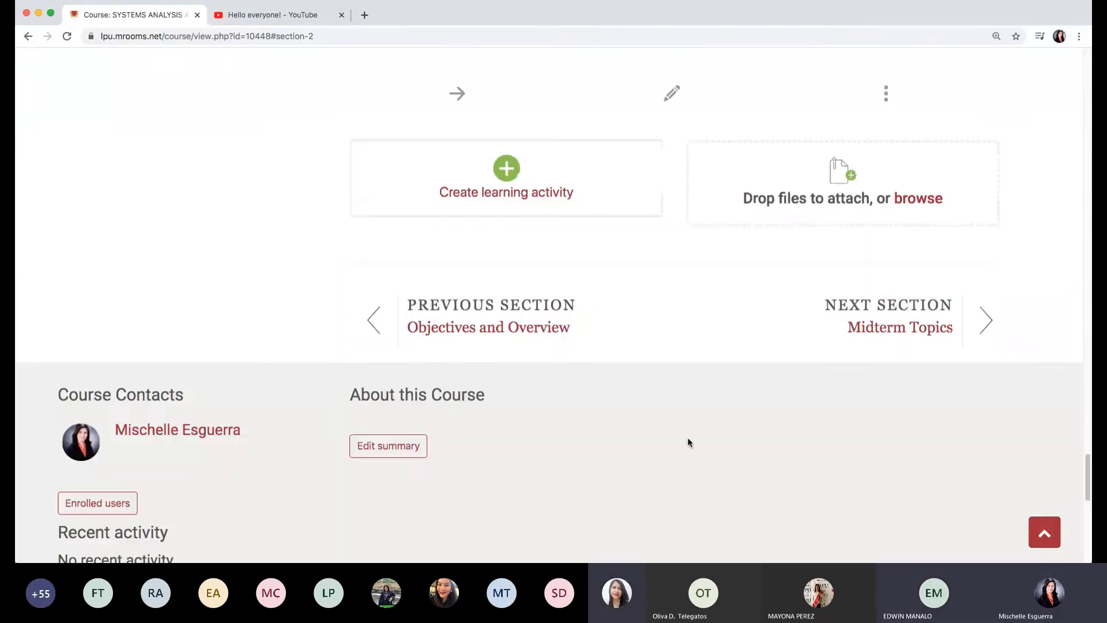
scroll(688, 438, "up", 1)
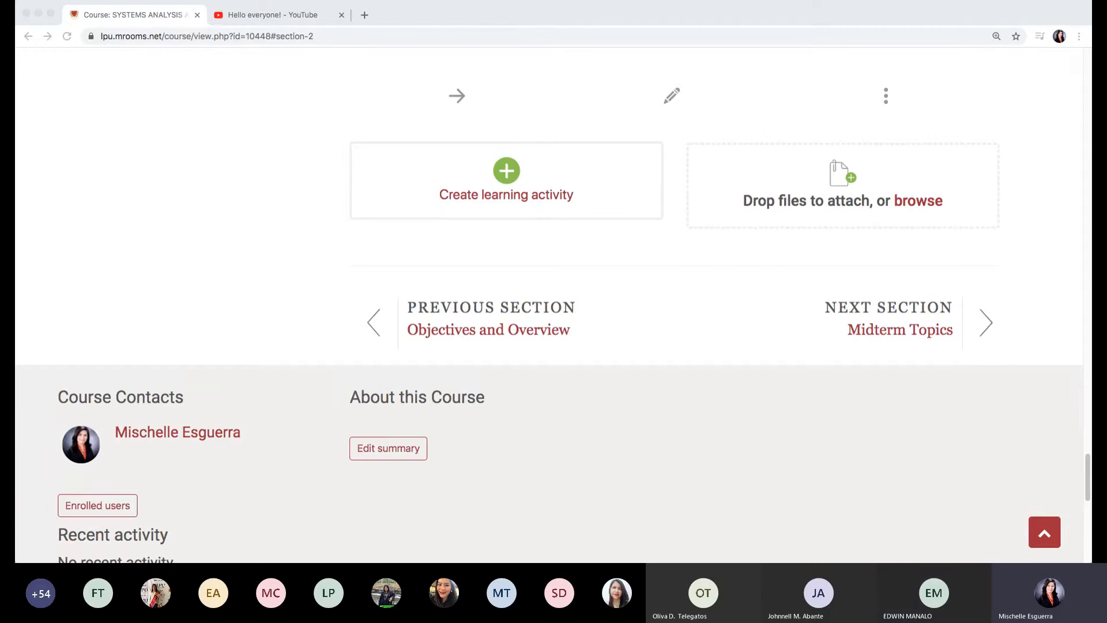
Show the My Courses list in a separate browser tab and open the myLPU Guide for Faculty Members course.
scroll(245, 88, "up", 15)
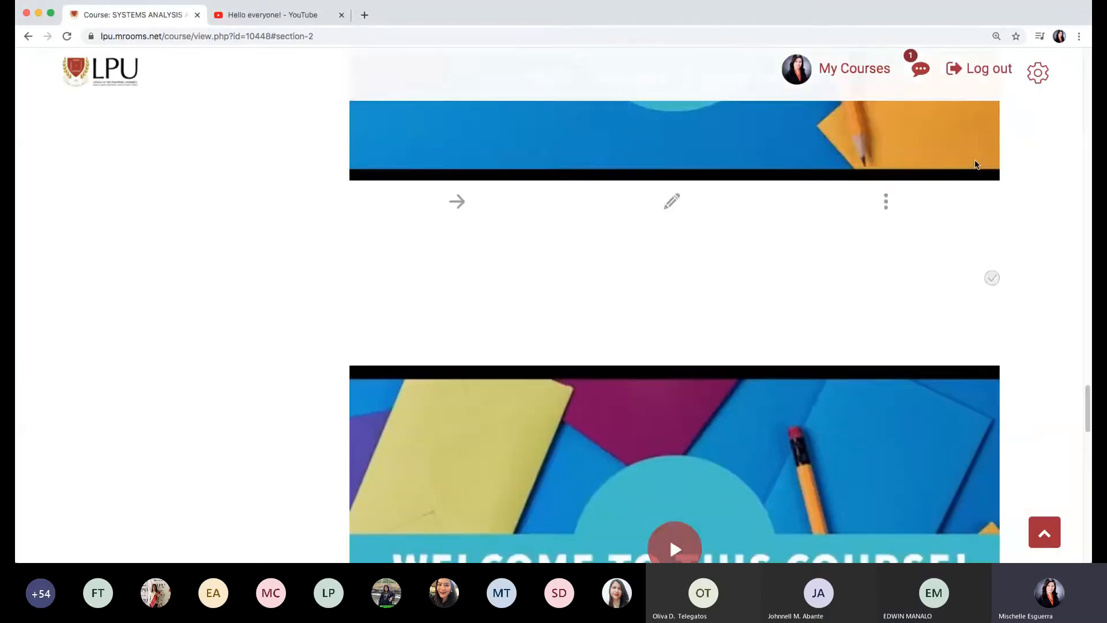
left_click(874, 77)
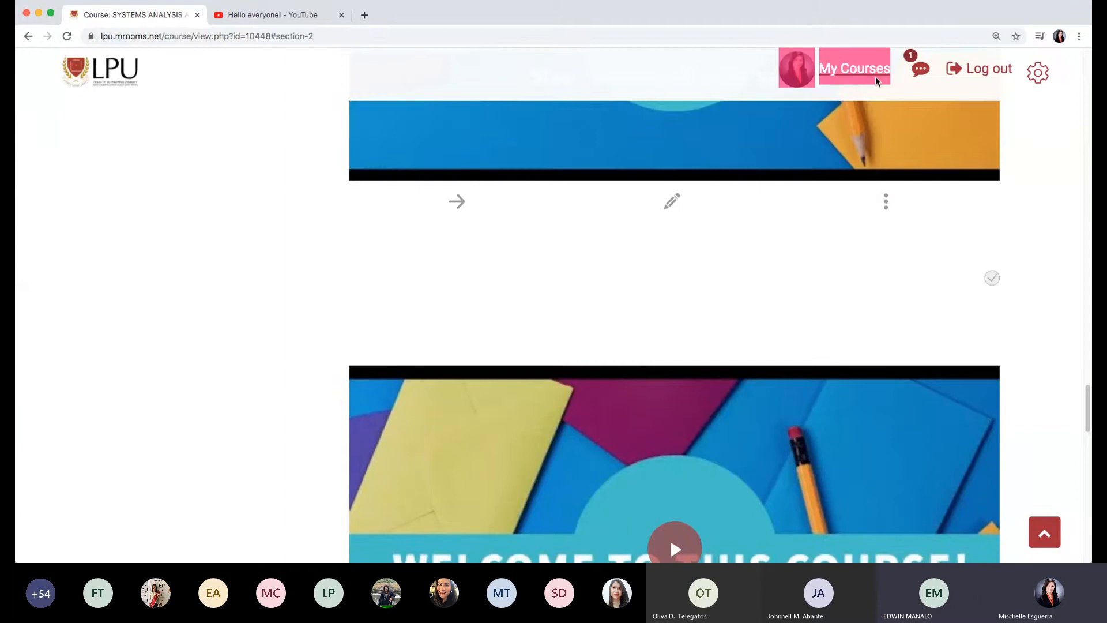
left_click(258, 12)
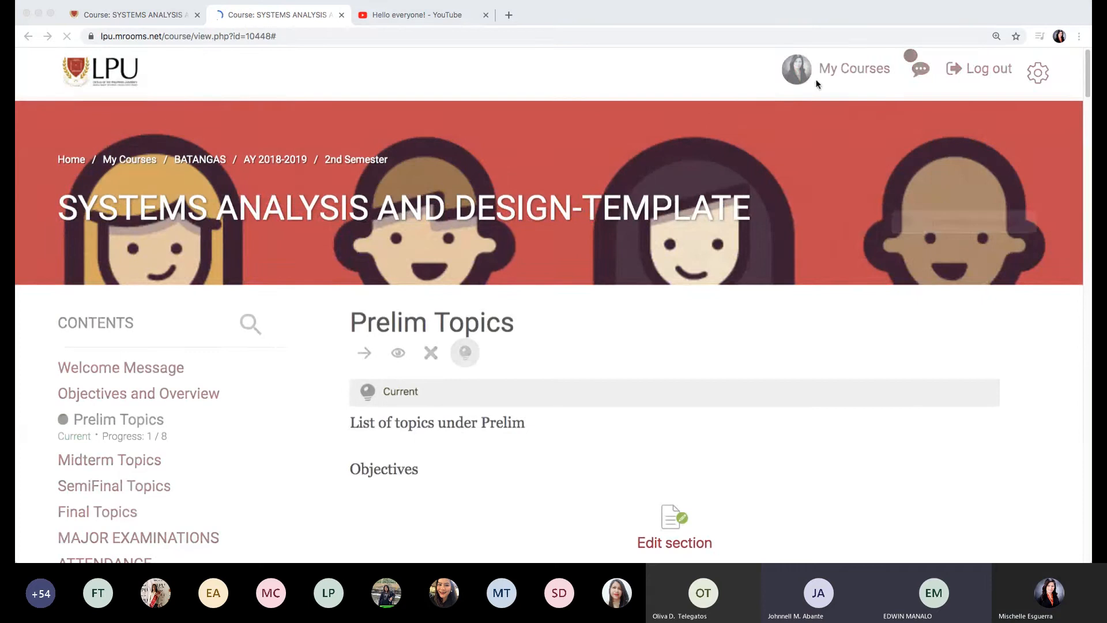
left_click(840, 70)
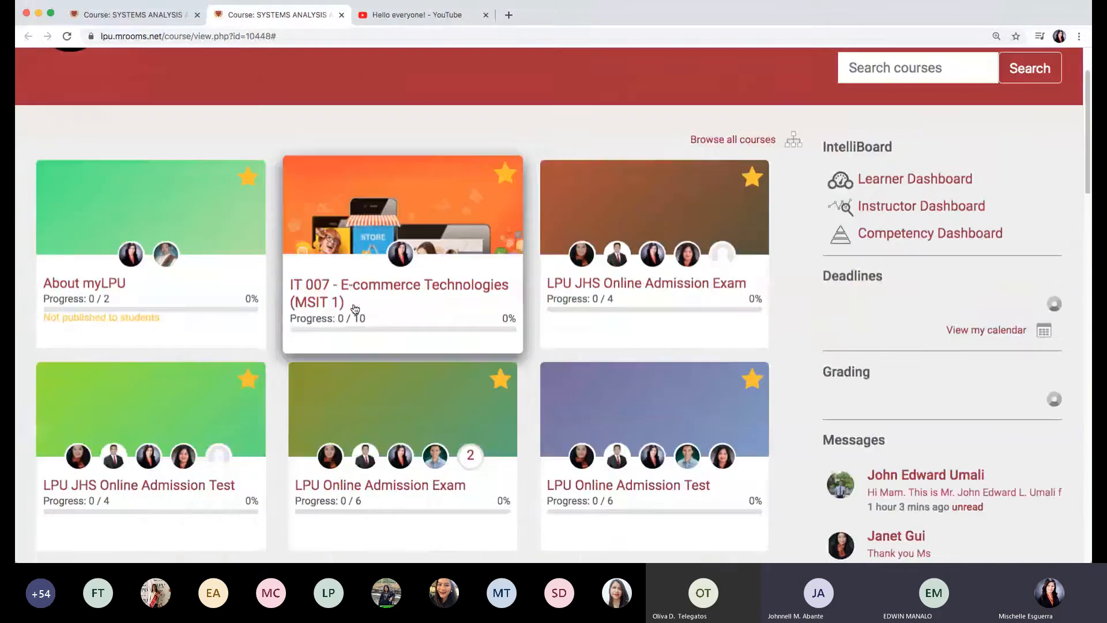
scroll(353, 311, "down", 5)
scroll(356, 310, "down", 3)
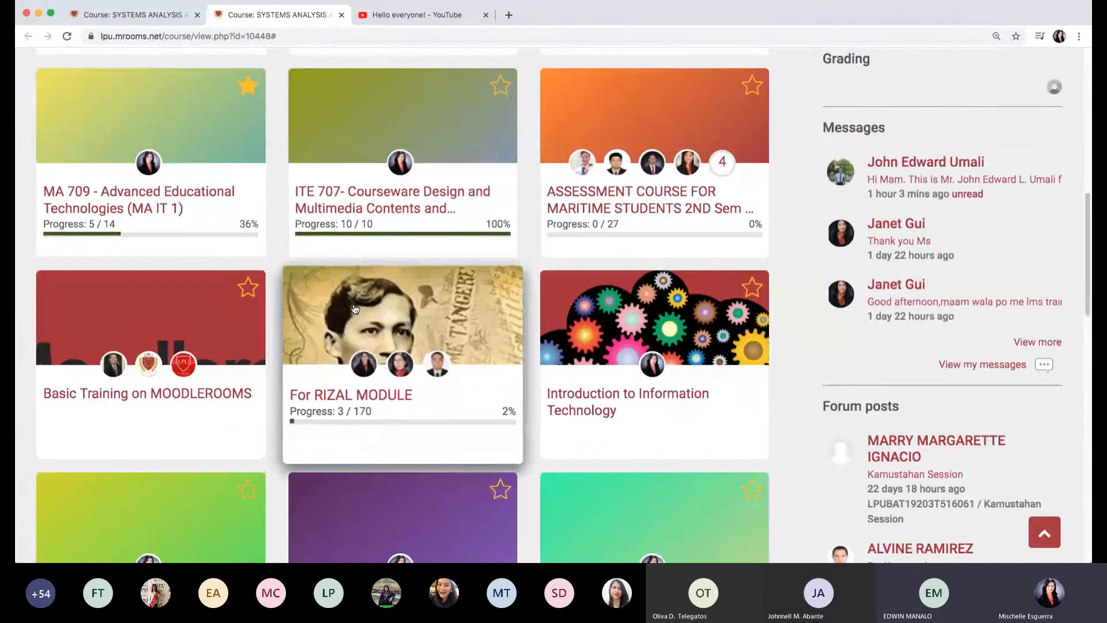
scroll(355, 309, "down", 3)
scroll(356, 309, "down", 10)
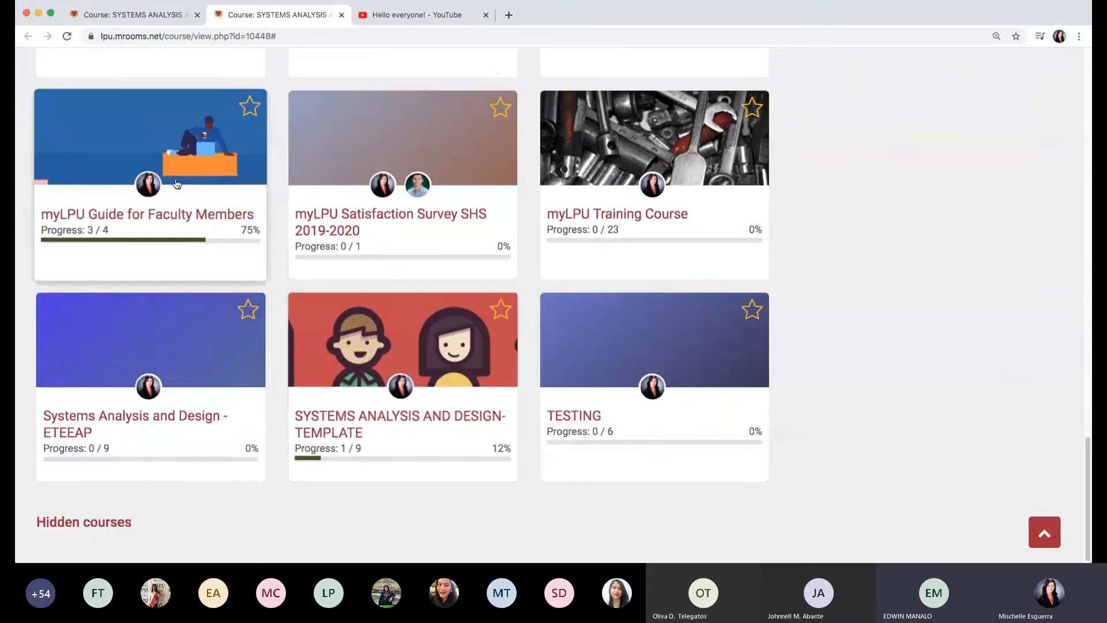
left_click(179, 218)
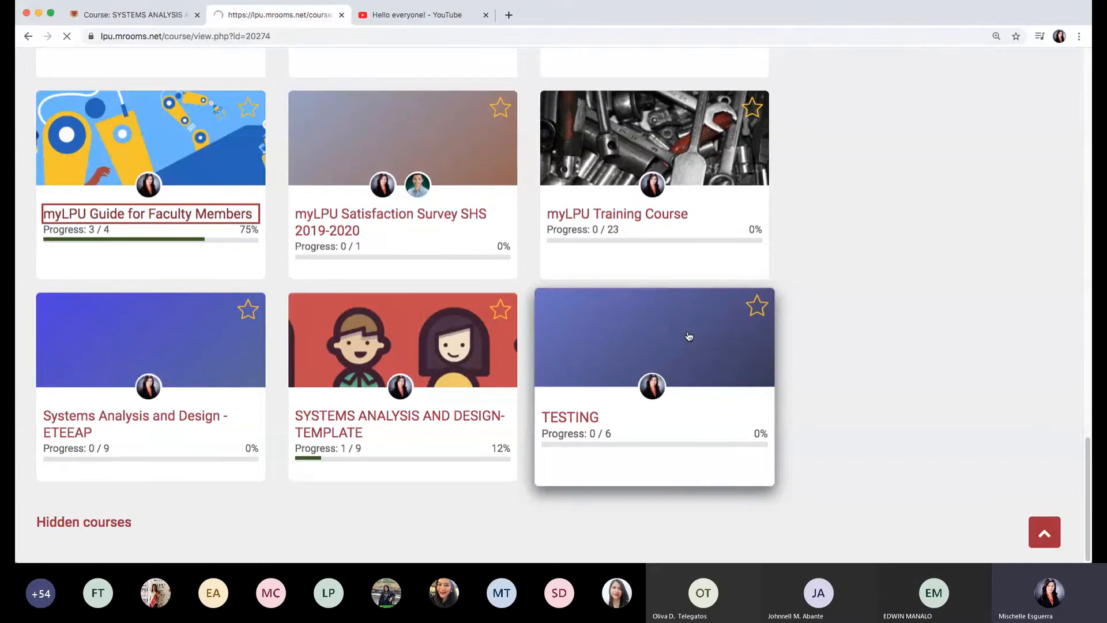
Look through the guide's WELCOME TEACHERS! section from its introduction down to the end of the page.
scroll(689, 336, "down", 3)
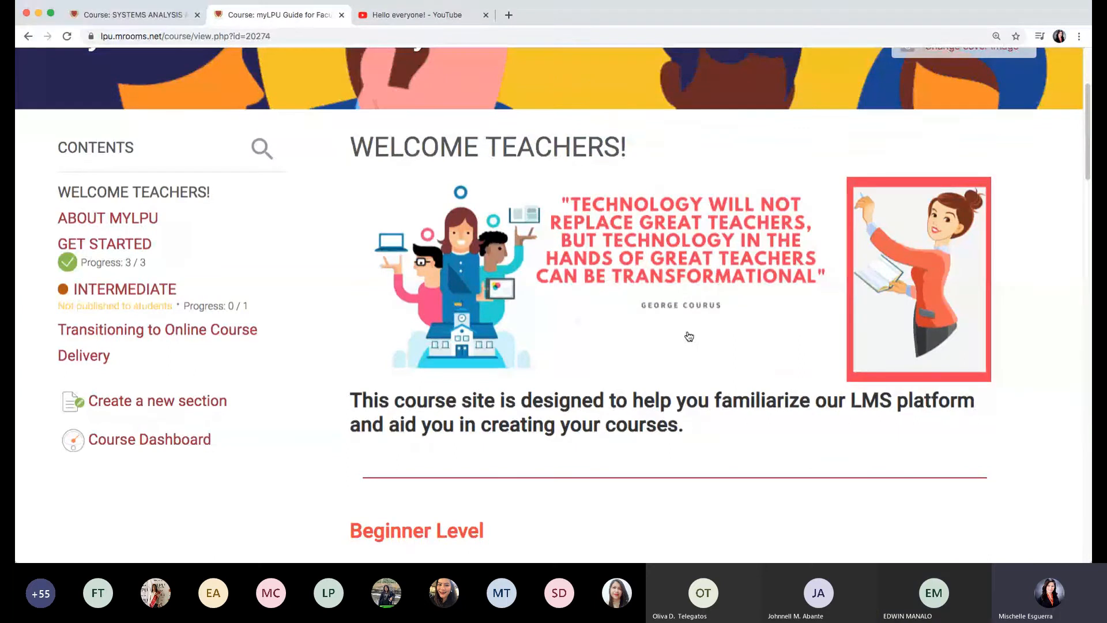
scroll(689, 336, "down", 8)
scroll(689, 336, "down", 15)
scroll(689, 336, "up", 20)
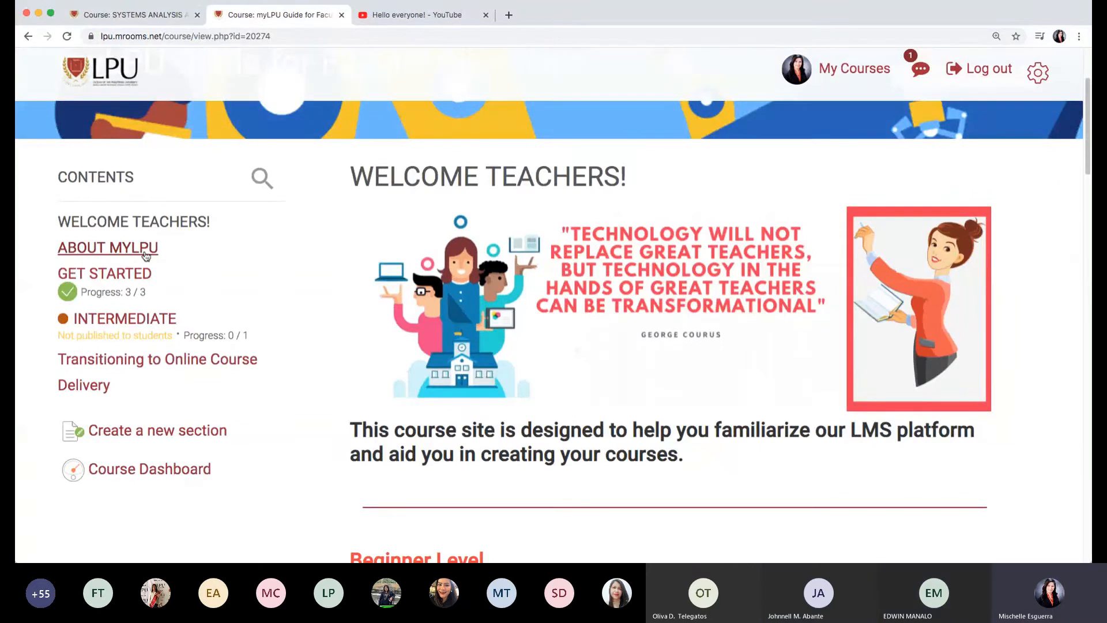
View the guide's ABOUT MYLPU section, and examine the chapters of the "Hooray! Let's Start!" book under GET STARTED.
left_click(146, 256)
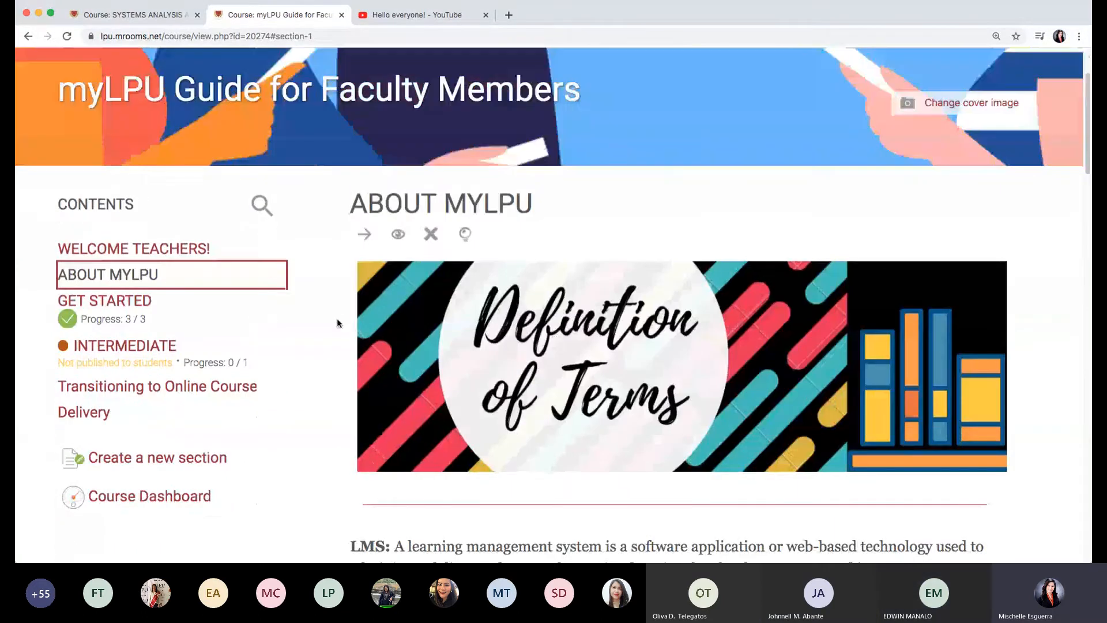
left_click(115, 306)
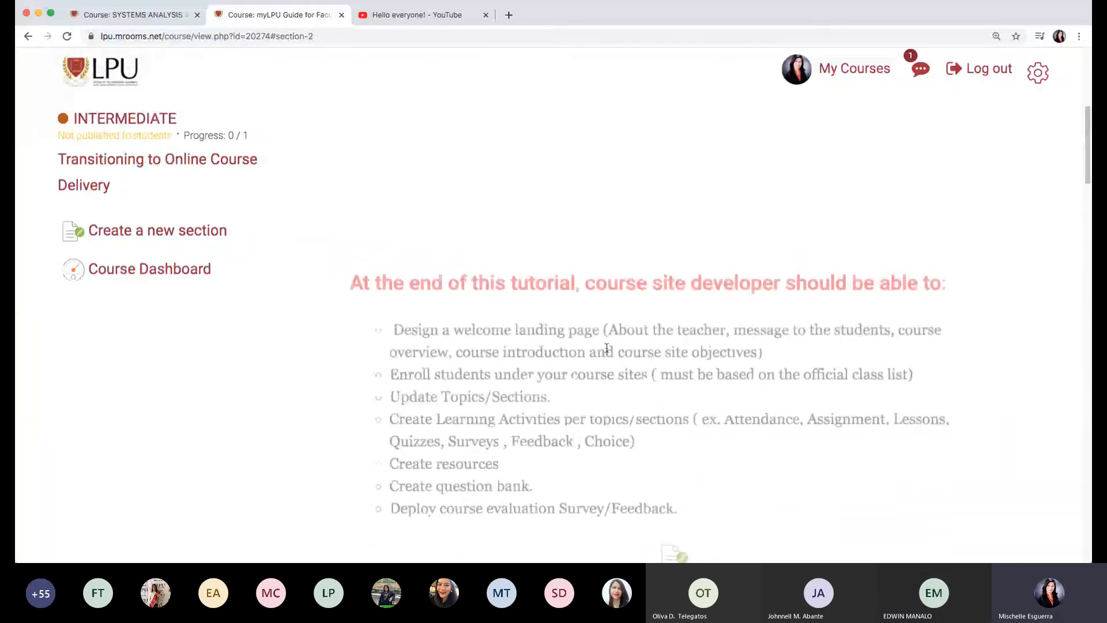
scroll(607, 351, "down", 4)
scroll(608, 352, "down", 4)
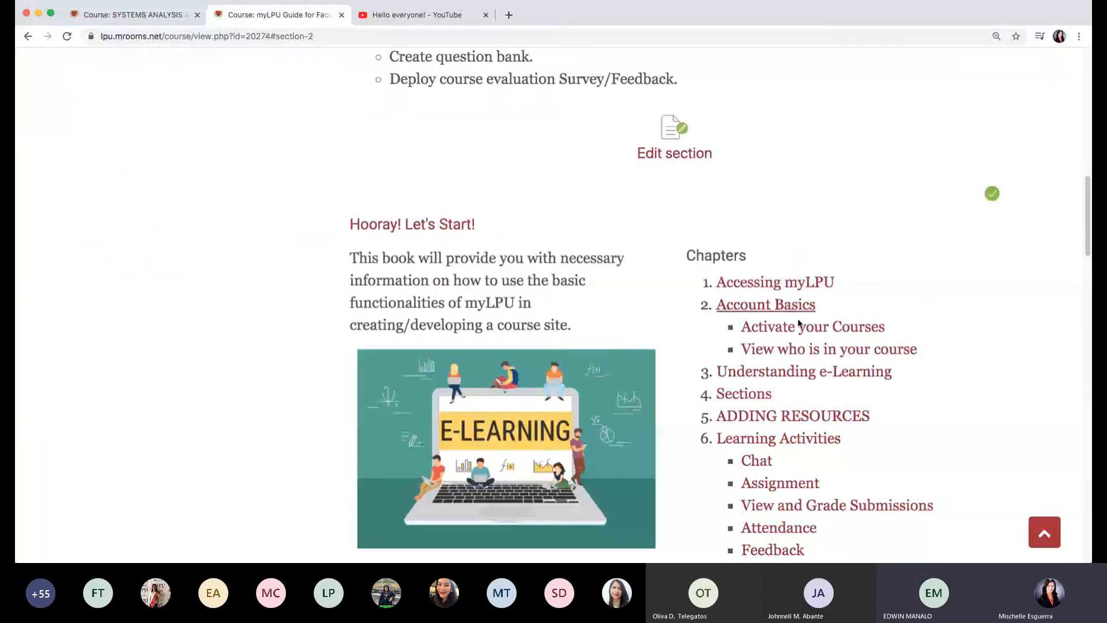
scroll(828, 428, "down", 1)
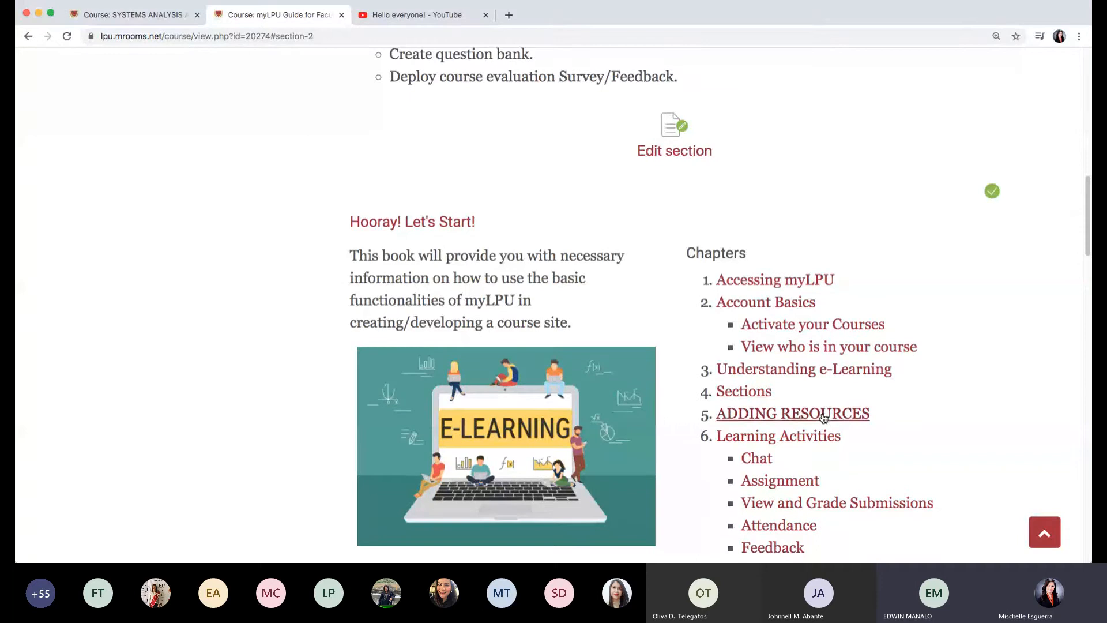
scroll(813, 461, "down", 1)
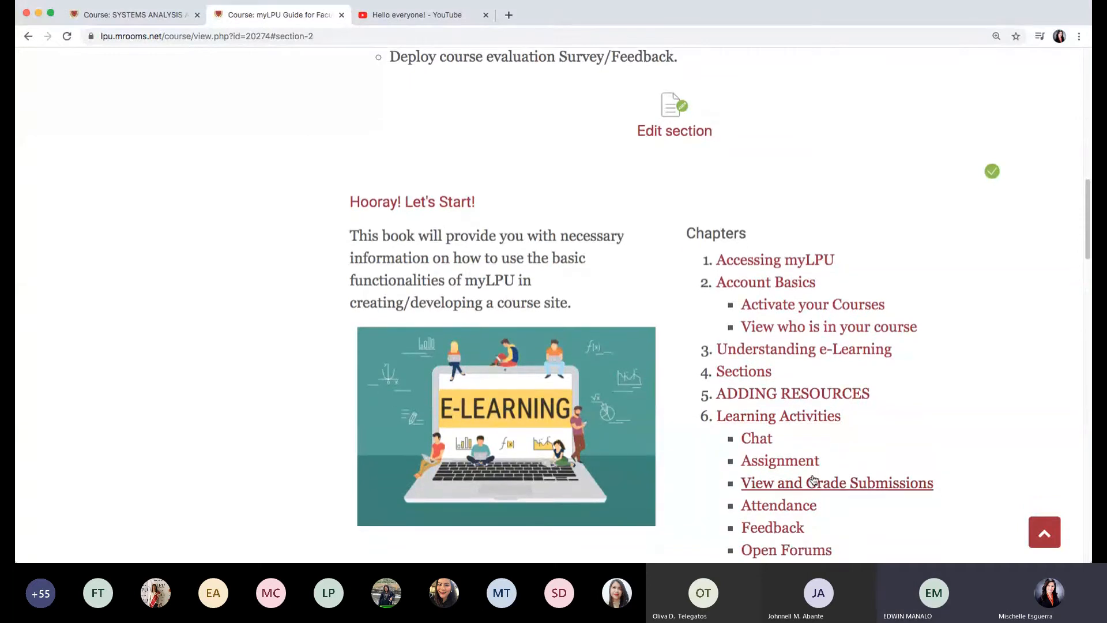
Look over the "Hooray! Let's Start!" book's chapter list, including Learning Activities, and go back to the start of the GET STARTED section.
scroll(806, 482, "down", 3)
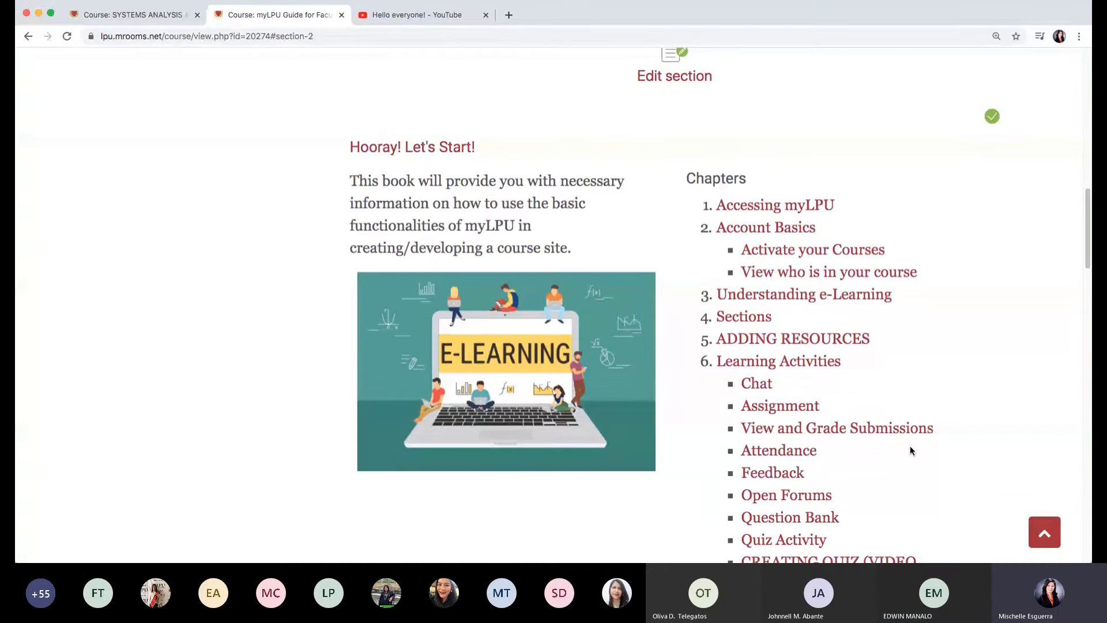
scroll(673, 398, "up", 2)
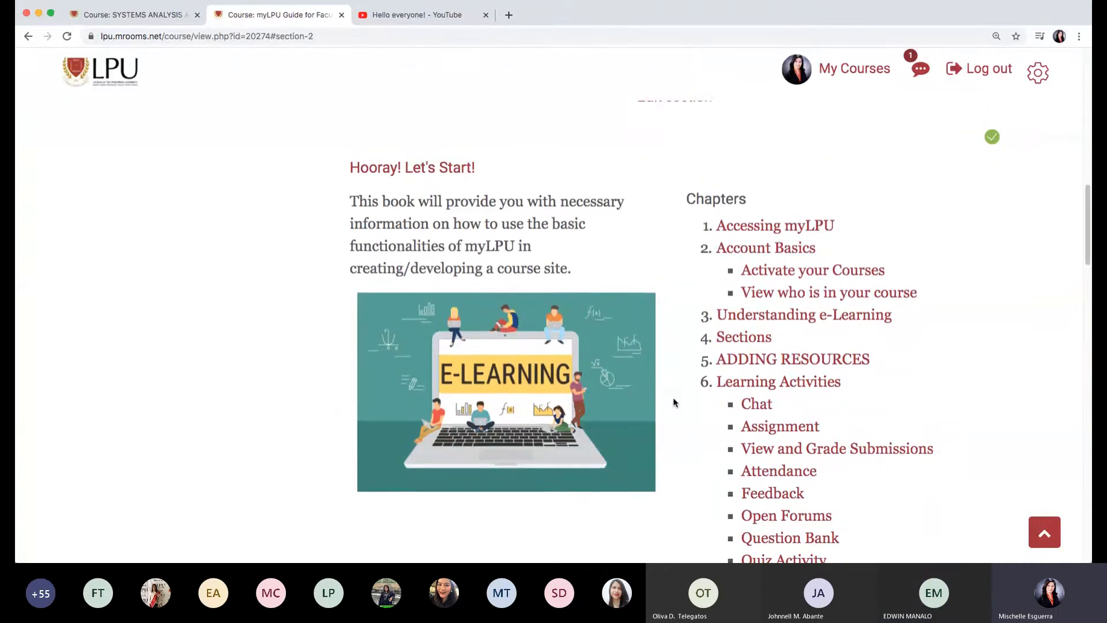
scroll(673, 403, "up", 1)
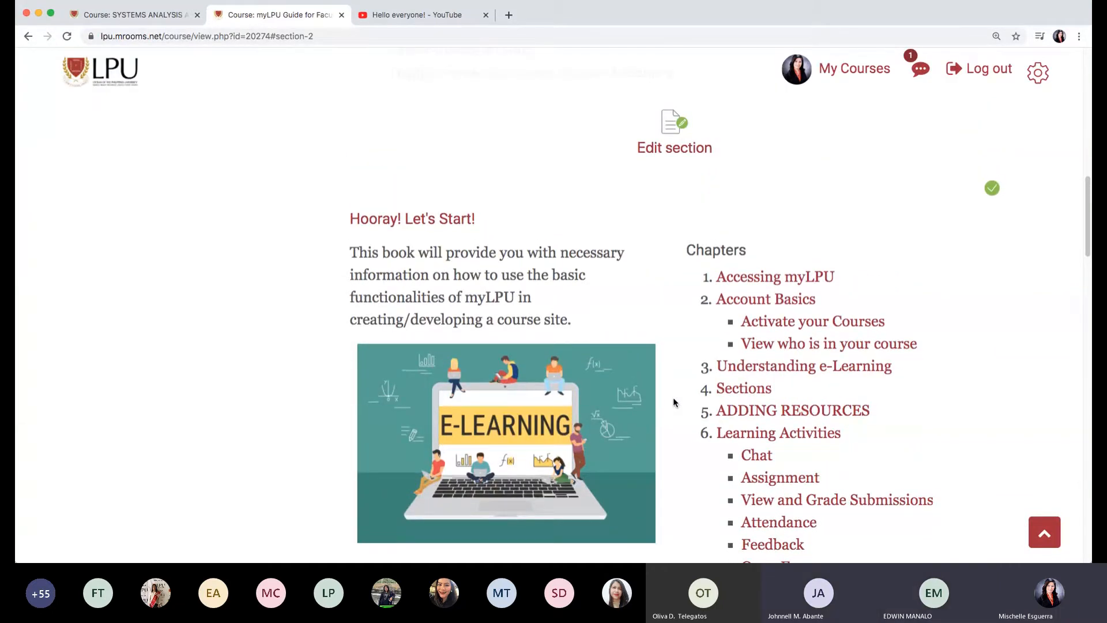
scroll(672, 402, "up", 10)
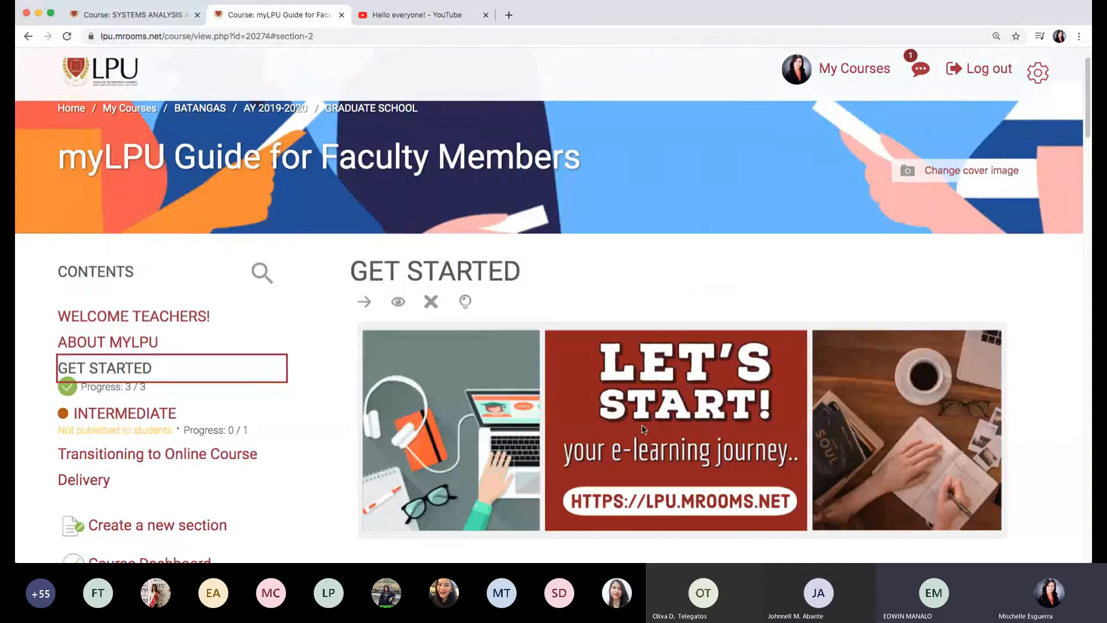
Return to the SYSTEMS ANALYSIS AND DESIGN-TEMPLATE course and start a new URL resource at the end of Prelim Topics.
left_click(130, 14)
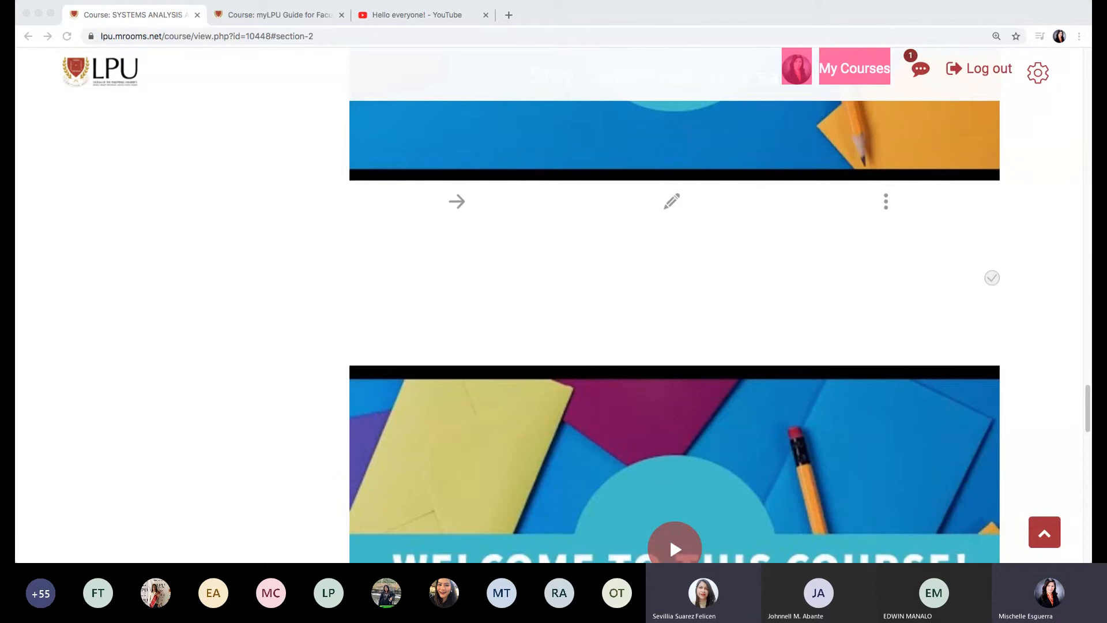
left_click(524, 302)
scroll(524, 301, "down", 10)
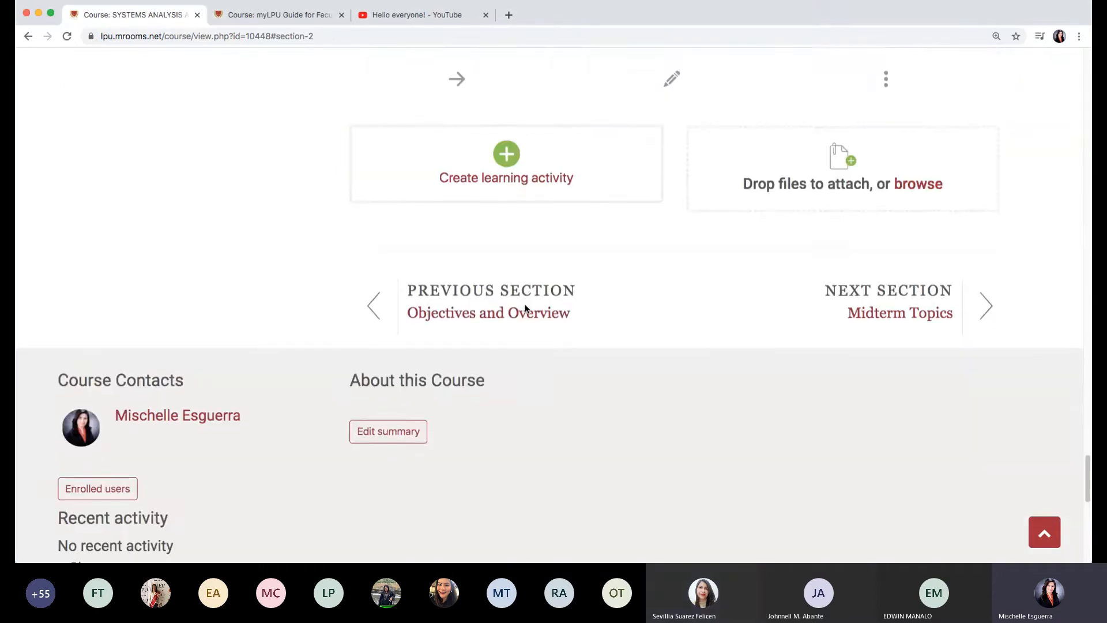
left_click(528, 241)
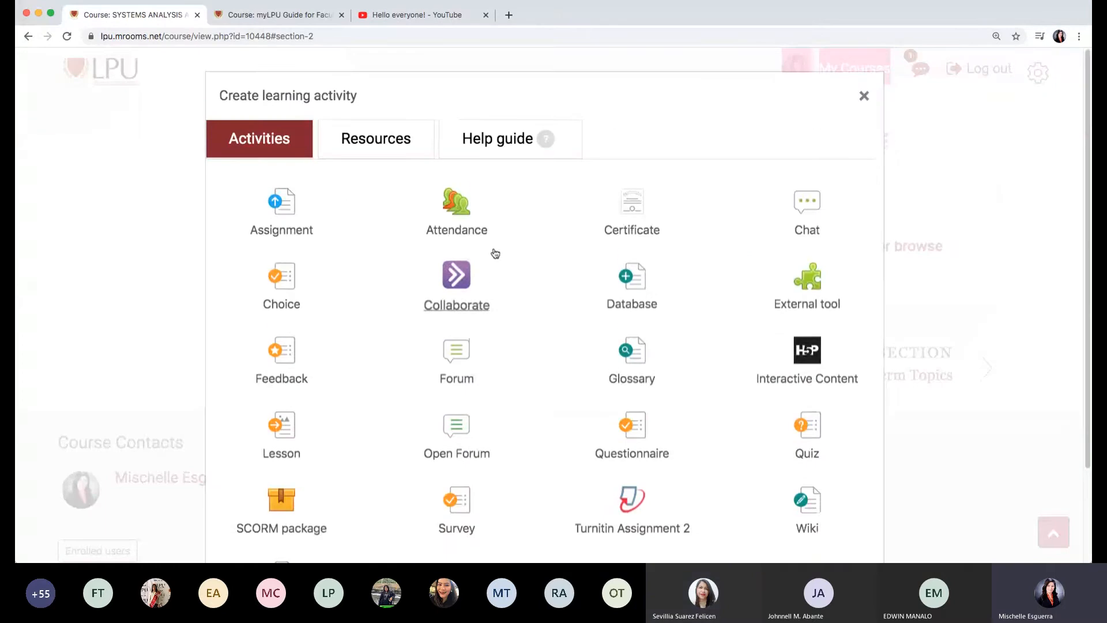
left_click(389, 146)
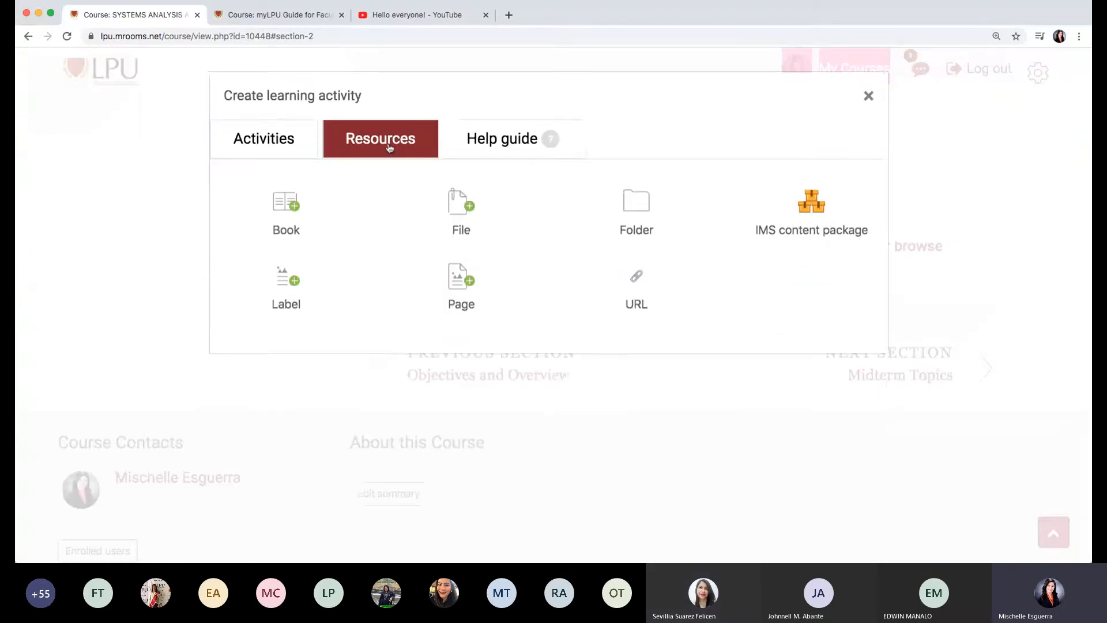
left_click(634, 277)
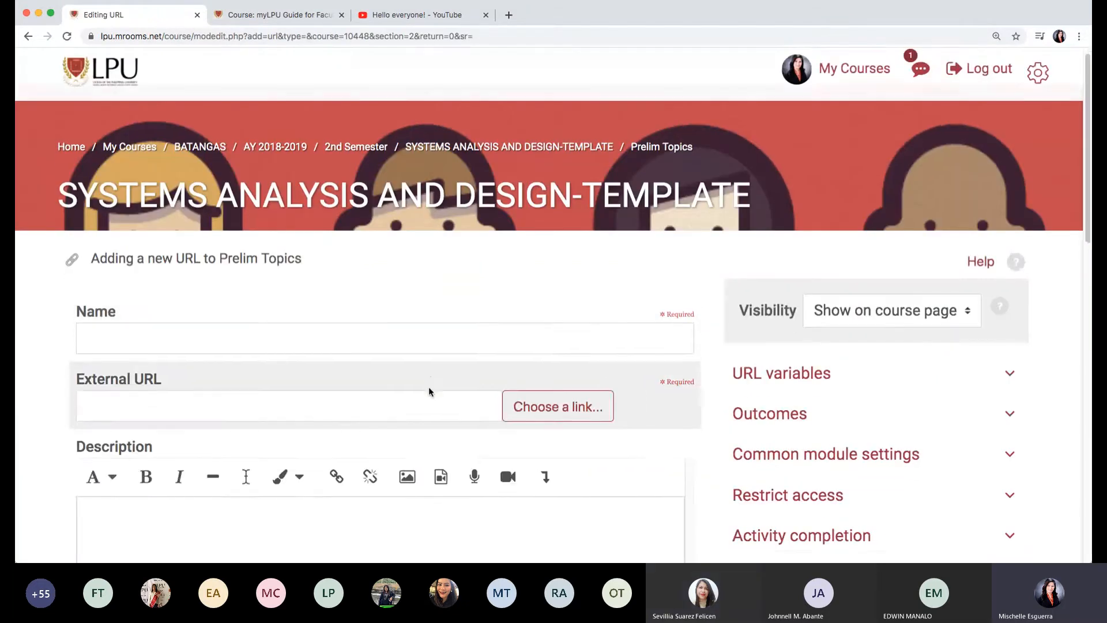
scroll(428, 390, "down", 1)
left_click(181, 300)
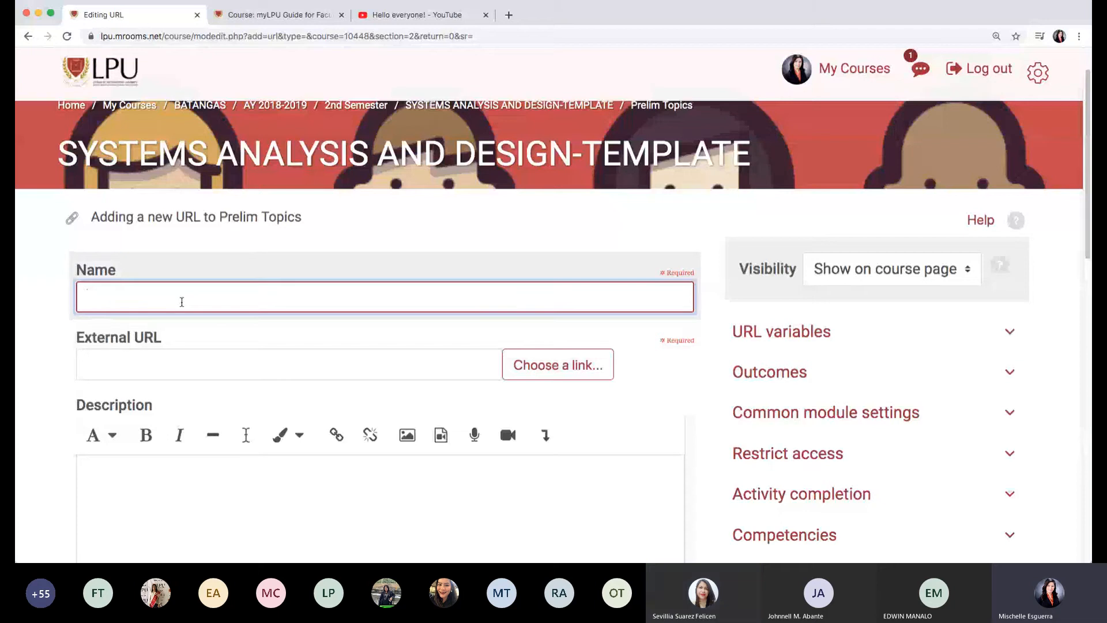
type("Lecture")
left_click(175, 363)
type("https://www.youtube.com/watch?v=CVY4BFNutUM")
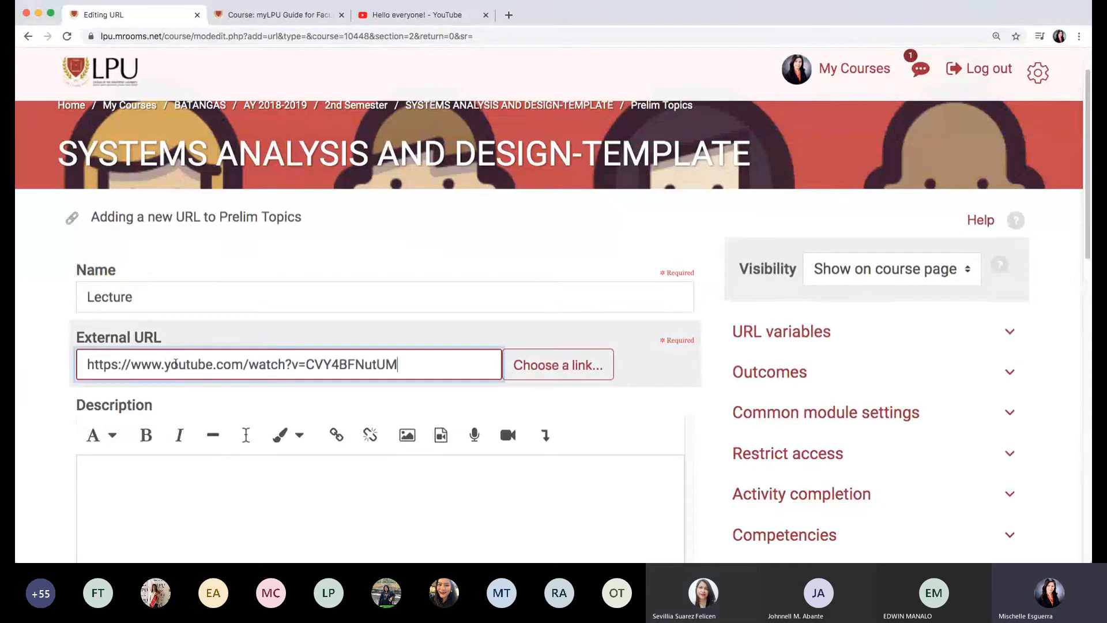
scroll(432, 472, "down", 2)
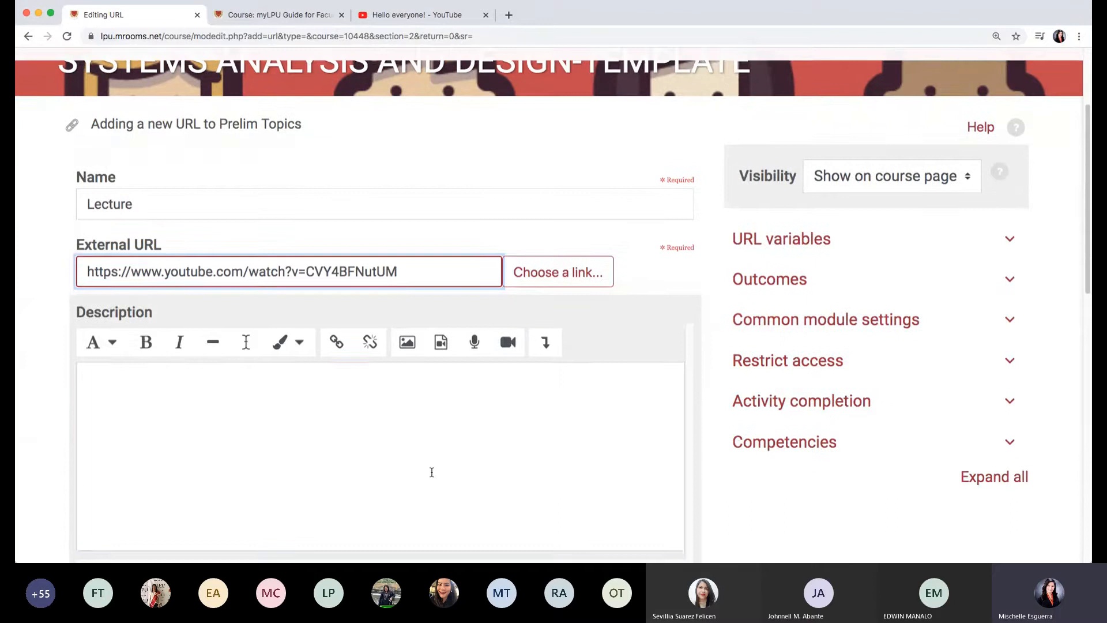
left_click(424, 430)
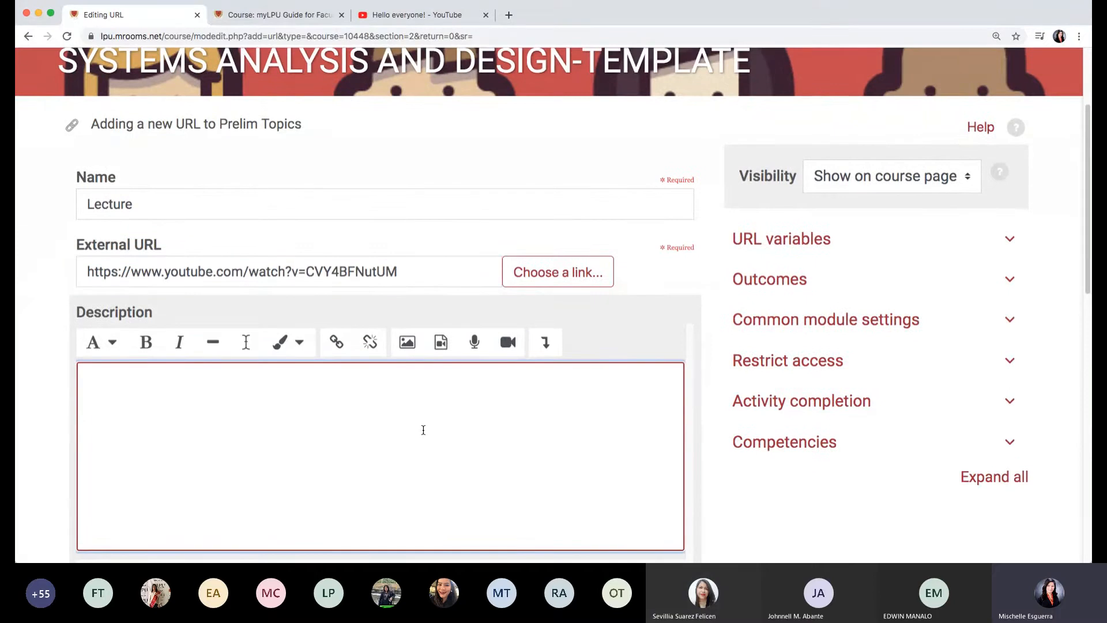
type("sample")
scroll(423, 429, "down", 8)
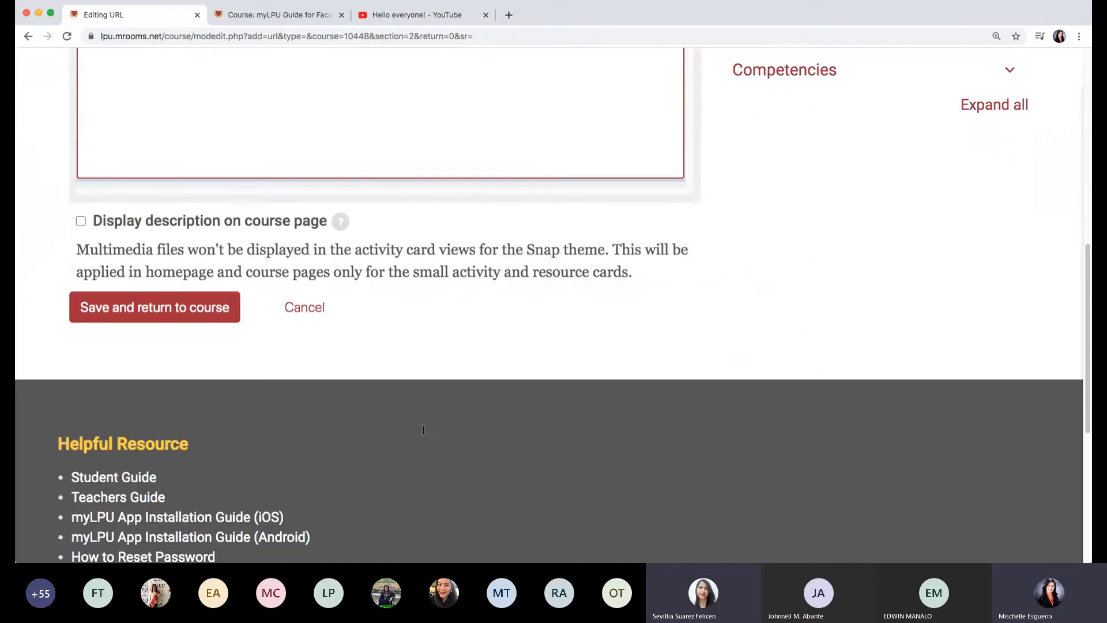
left_click(214, 322)
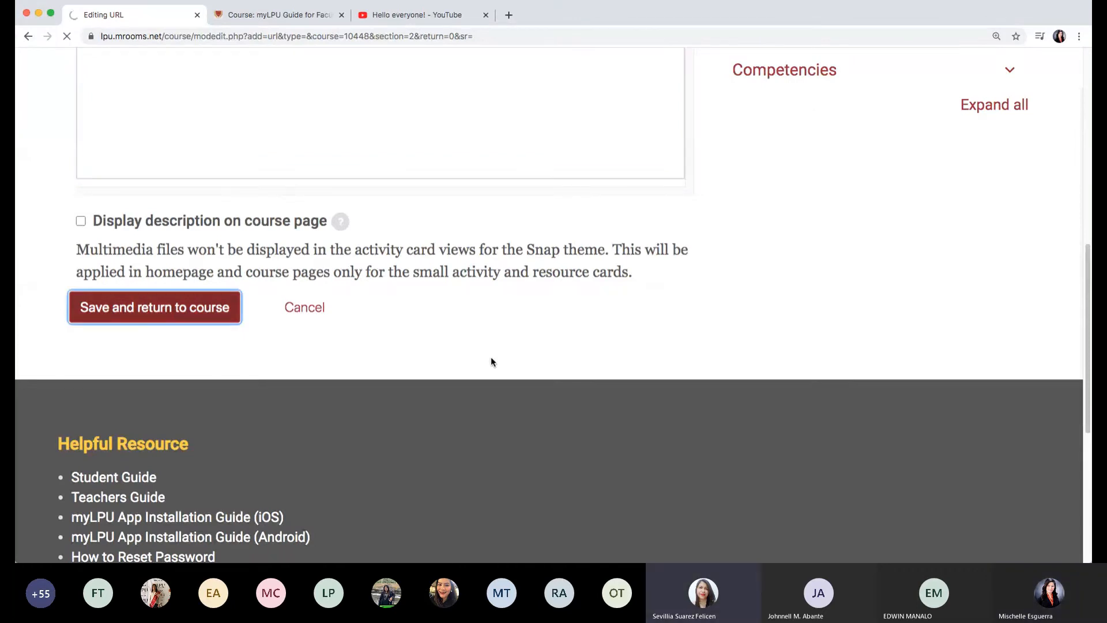
Find the Lecture URL at the end of Prelim Topics, open its linked YouTube video to check it, and pause playback.
scroll(490, 357, "down", 10)
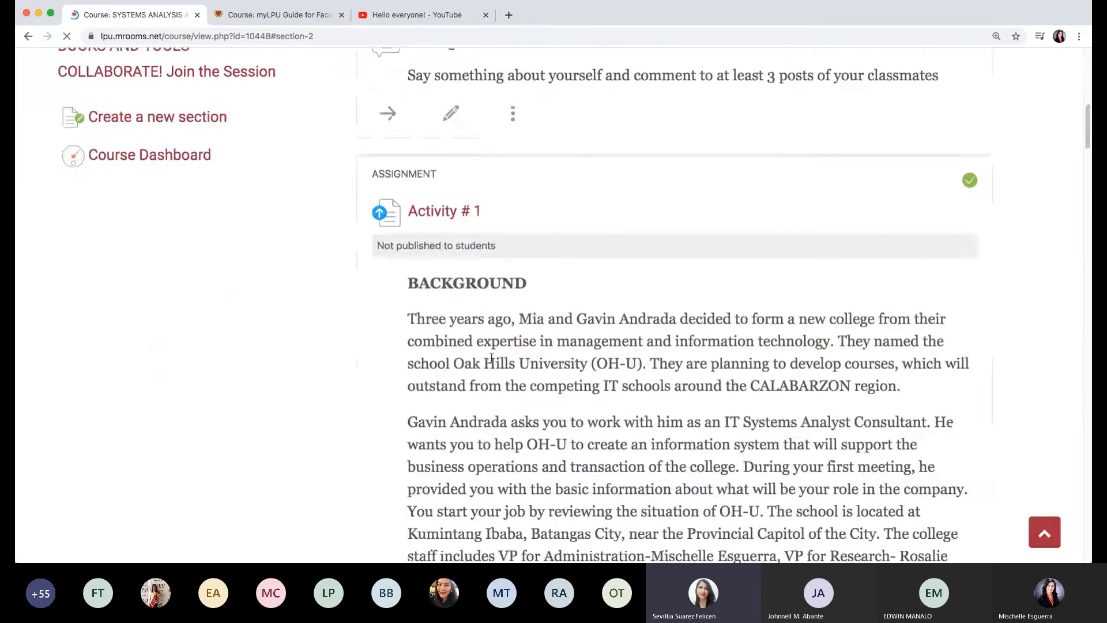
scroll(492, 358, "down", 15)
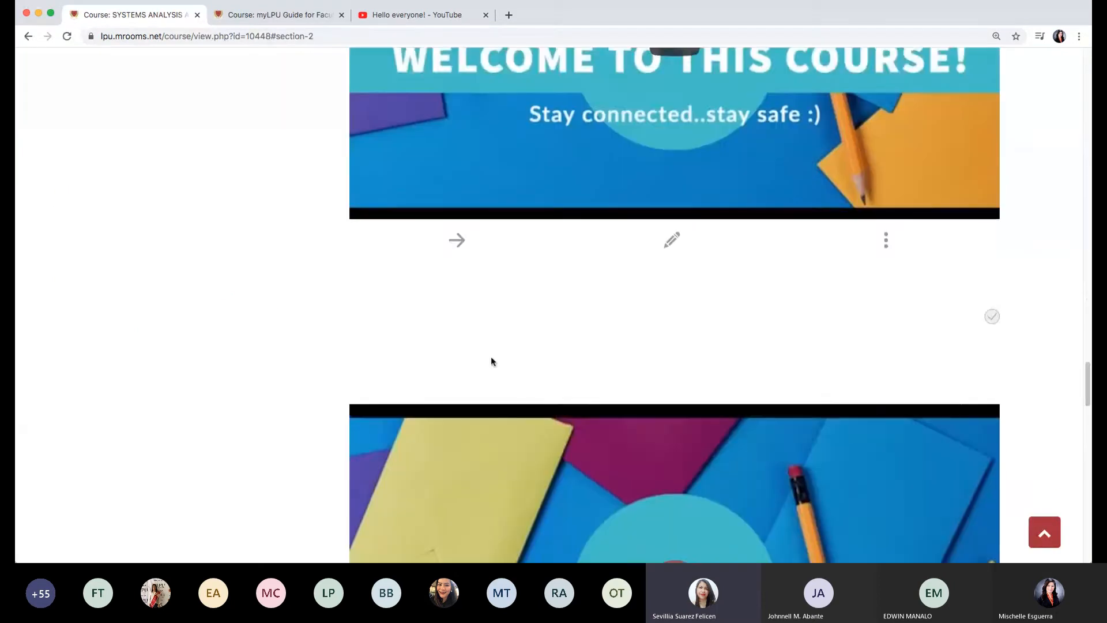
scroll(490, 359, "down", 4)
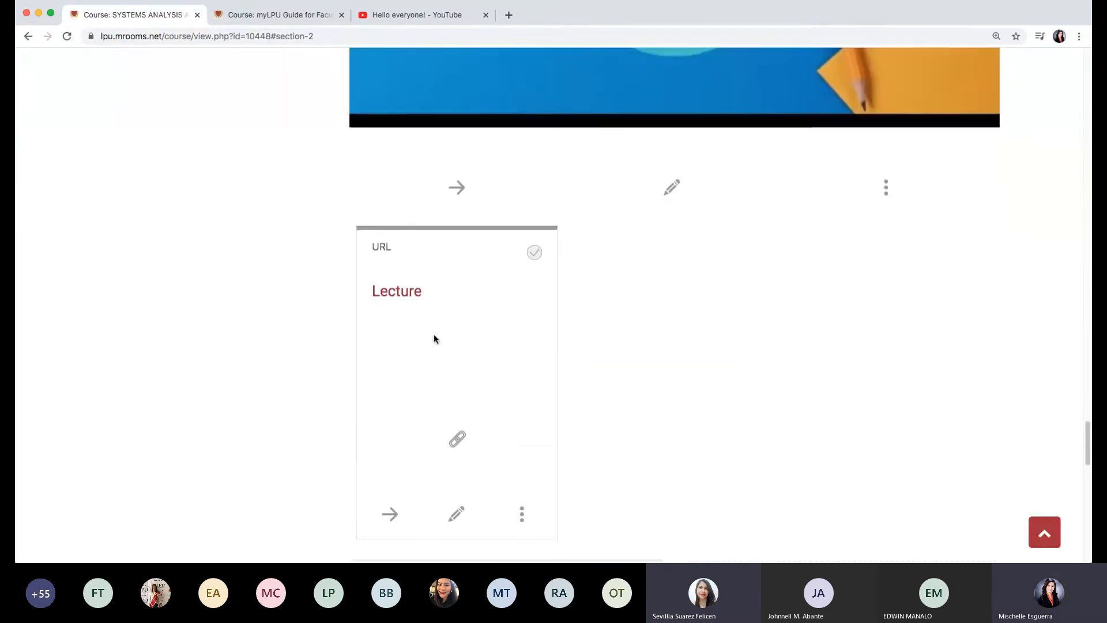
left_click(403, 298)
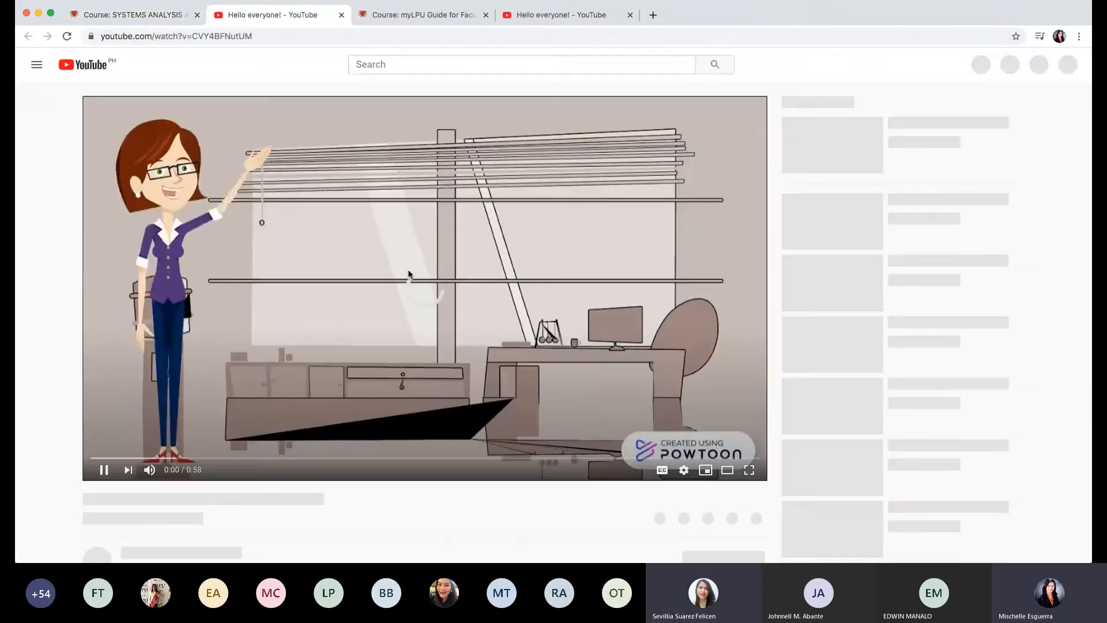
left_click(408, 275)
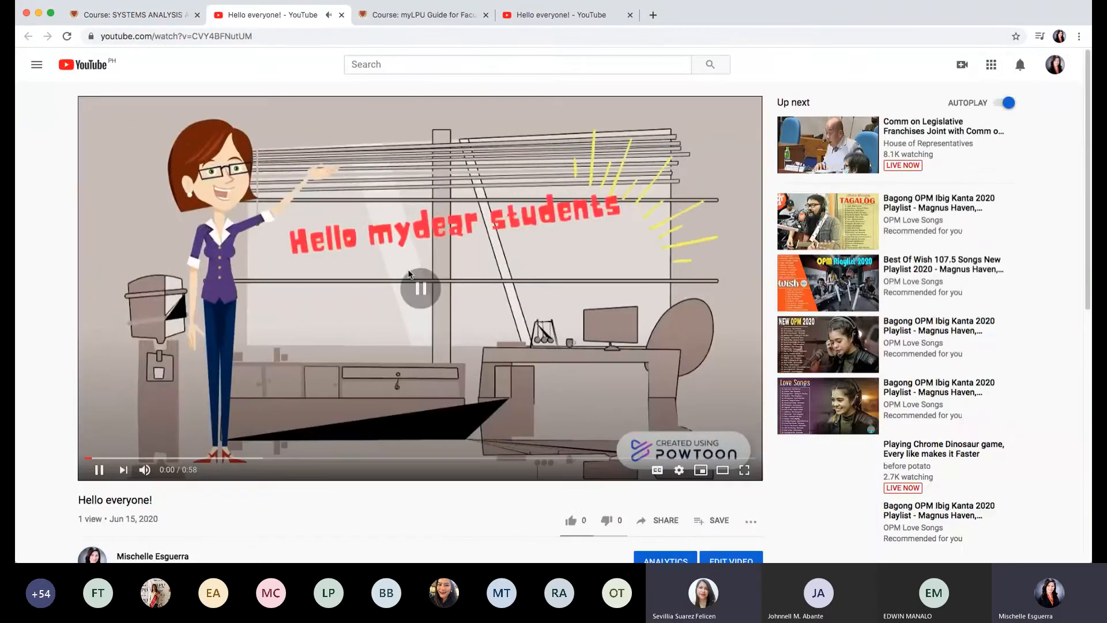
Return to the course page and delete the Lecture URL from Prelim Topics.
left_click(135, 18)
scroll(582, 334, "down", 1)
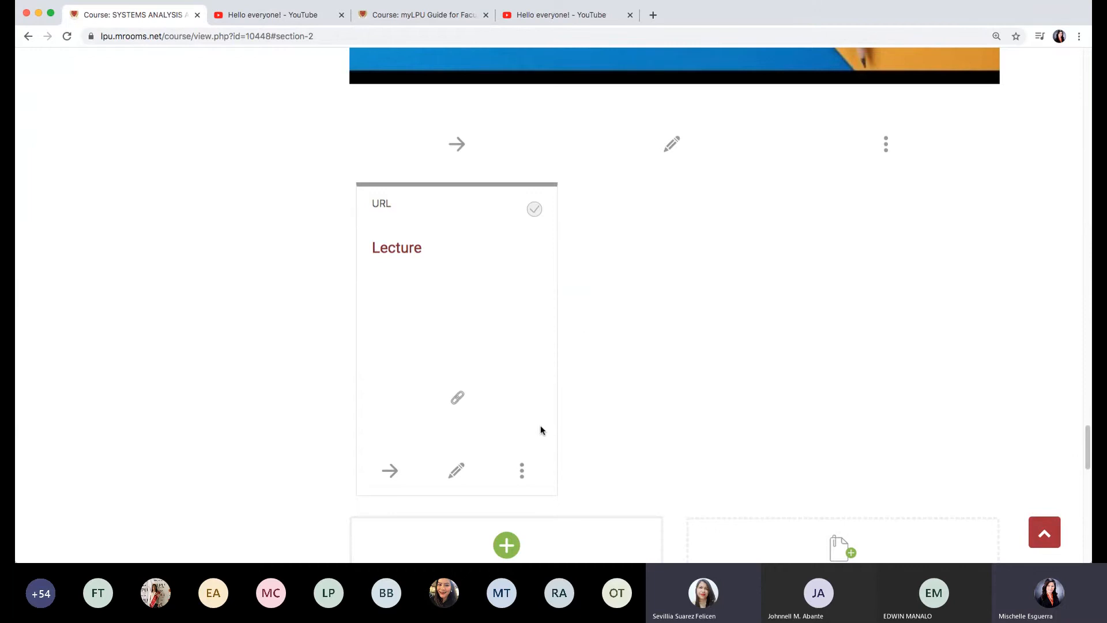
left_click(522, 470)
left_click(541, 498)
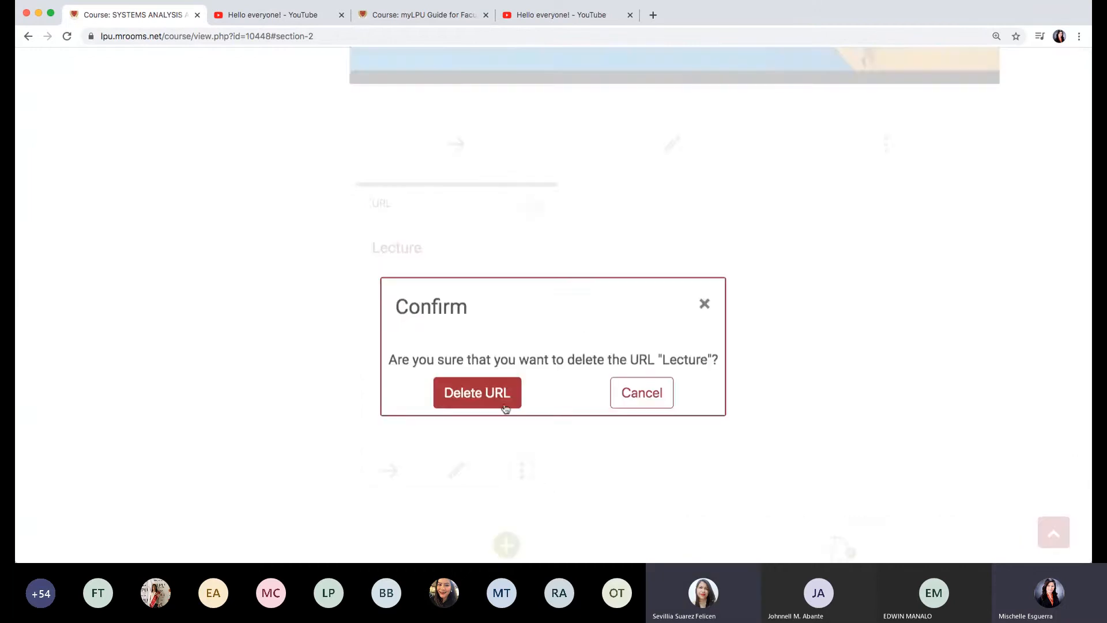
left_click(505, 404)
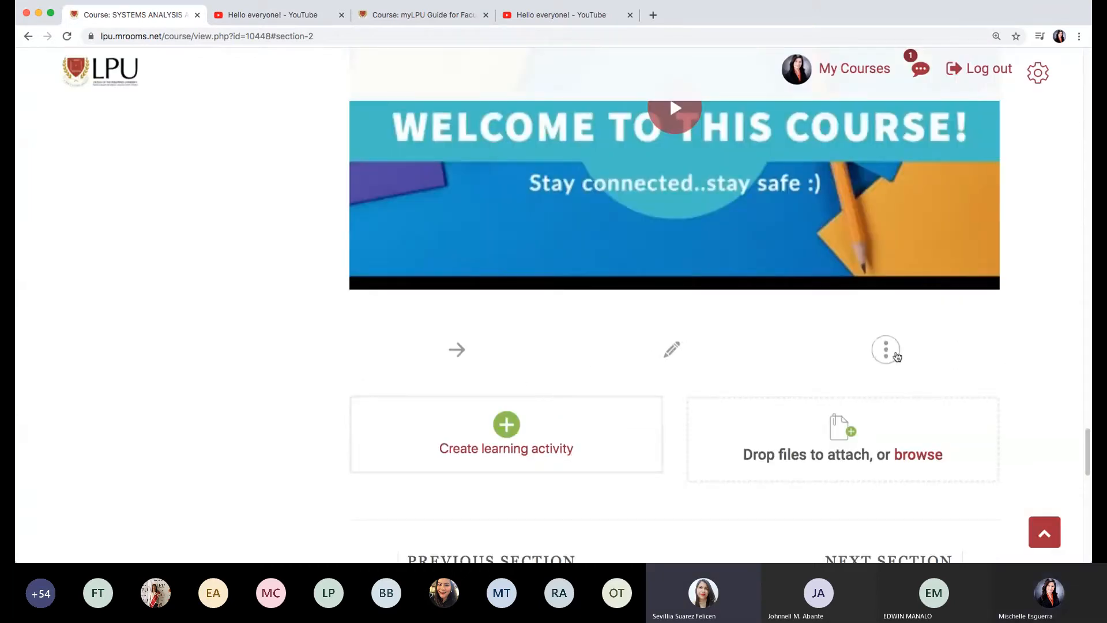
Delete the last embedded-video label at the end of Prelim Topics.
left_click(886, 349)
left_click(886, 379)
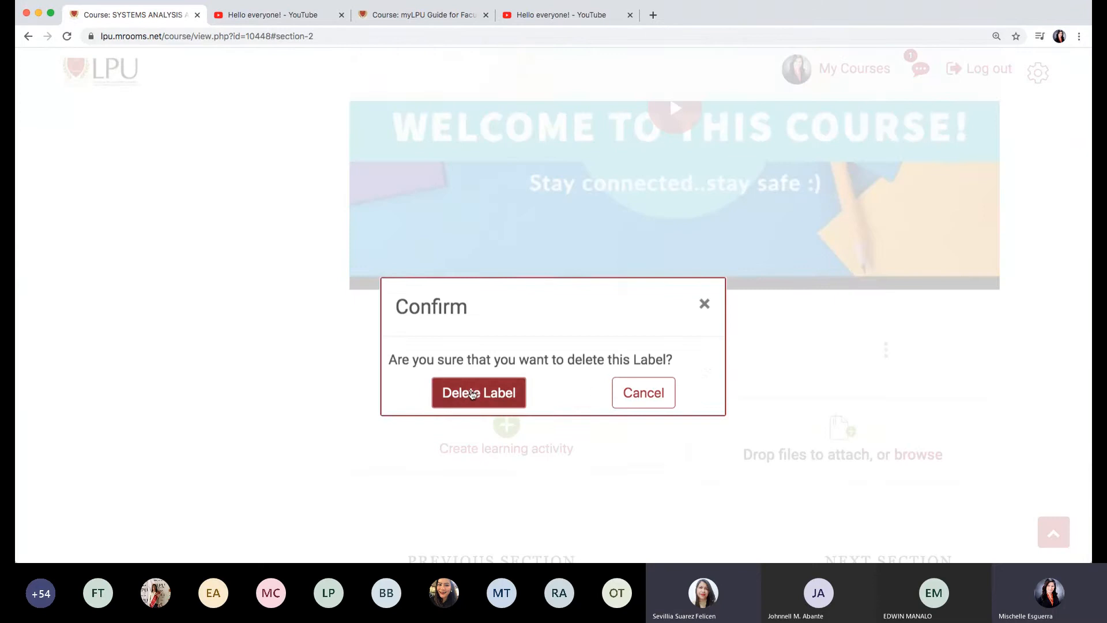
left_click(479, 392)
Delete the "topic" file with the LMS Re-tooling Workshop image from Prelim Topics.
scroll(605, 323, "down", 5)
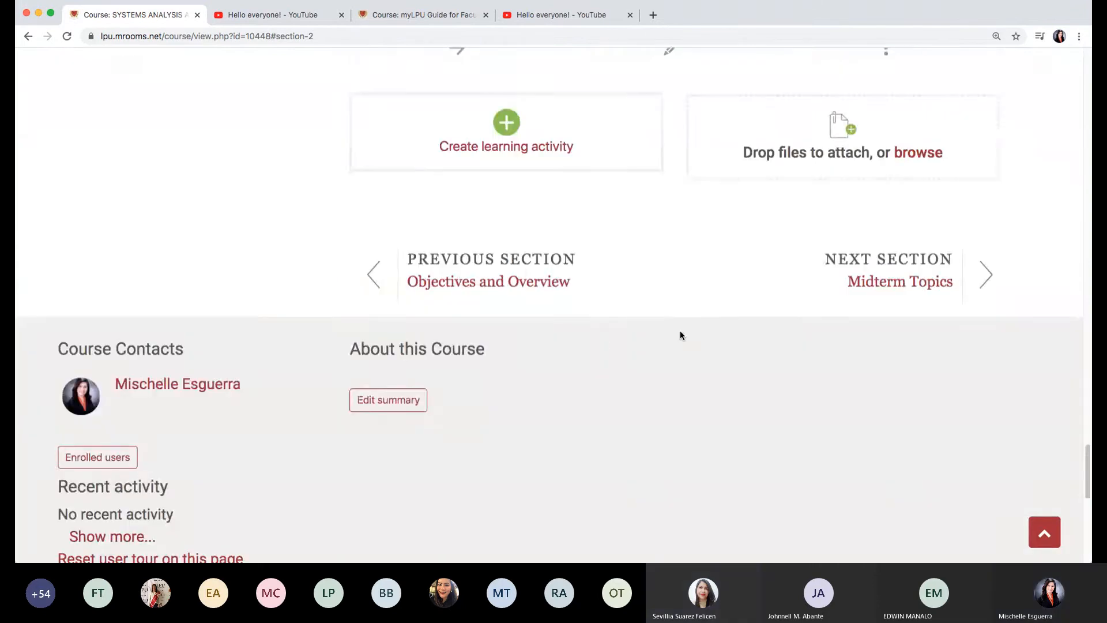
scroll(744, 303, "up", 10)
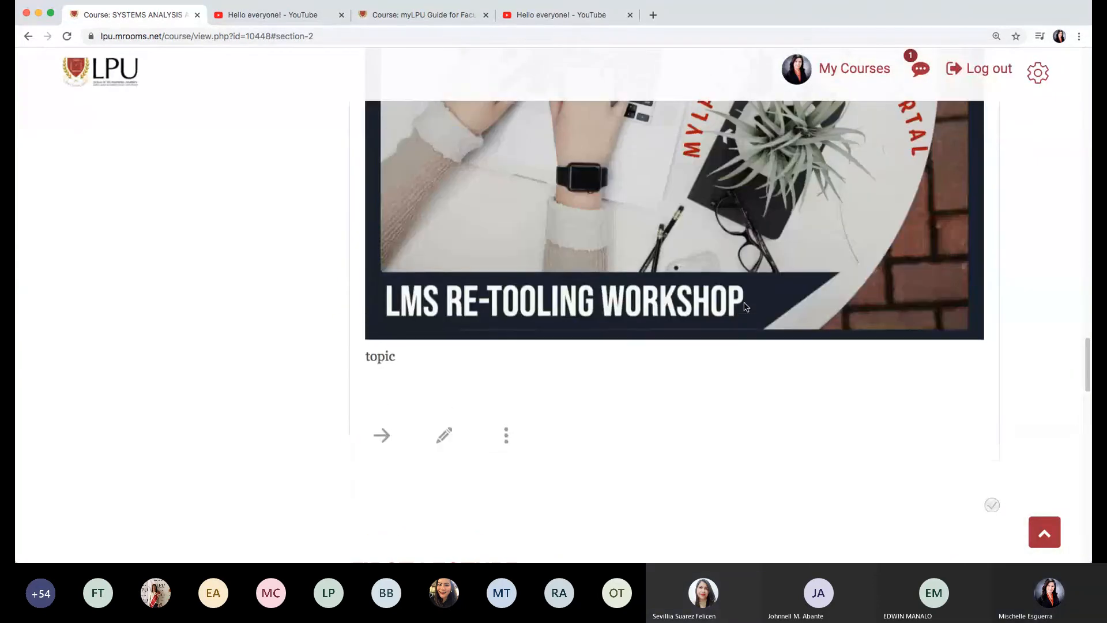
left_click(507, 435)
left_click(523, 461)
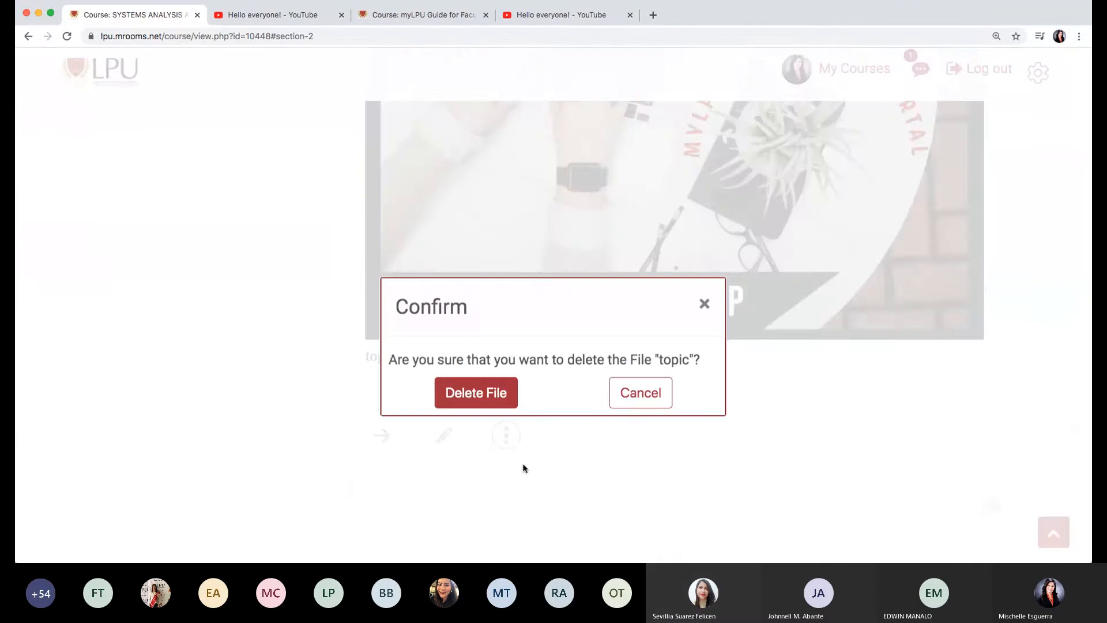
left_click(495, 396)
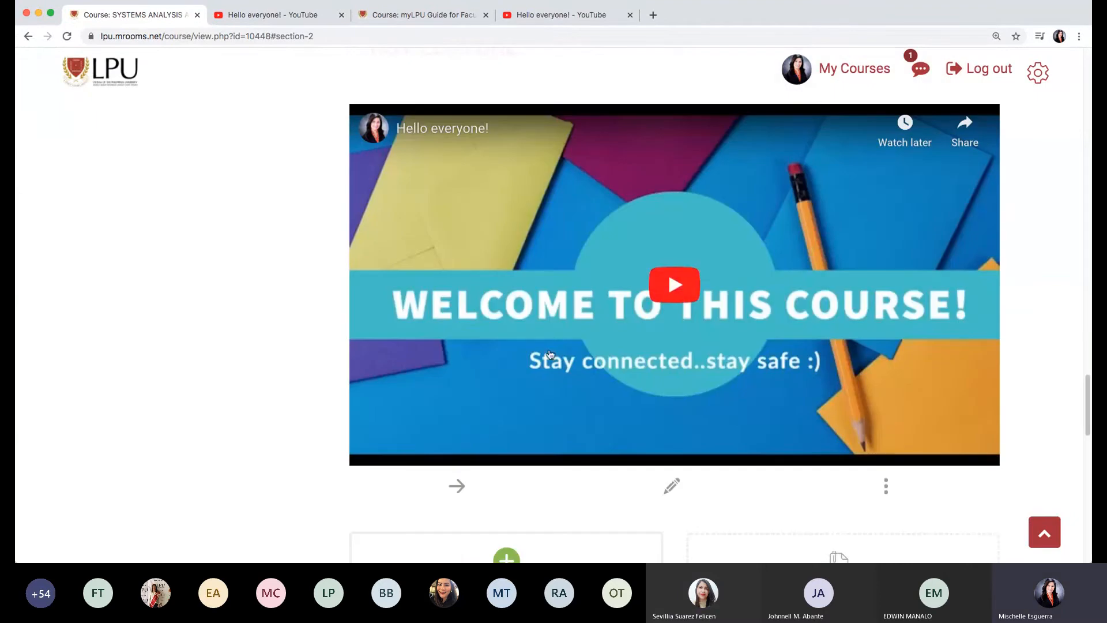
Close the extra "Hello everyone!" YouTube browser tab opened from the Lecture link and return to the course page.
left_click(329, 16)
left_click(342, 16)
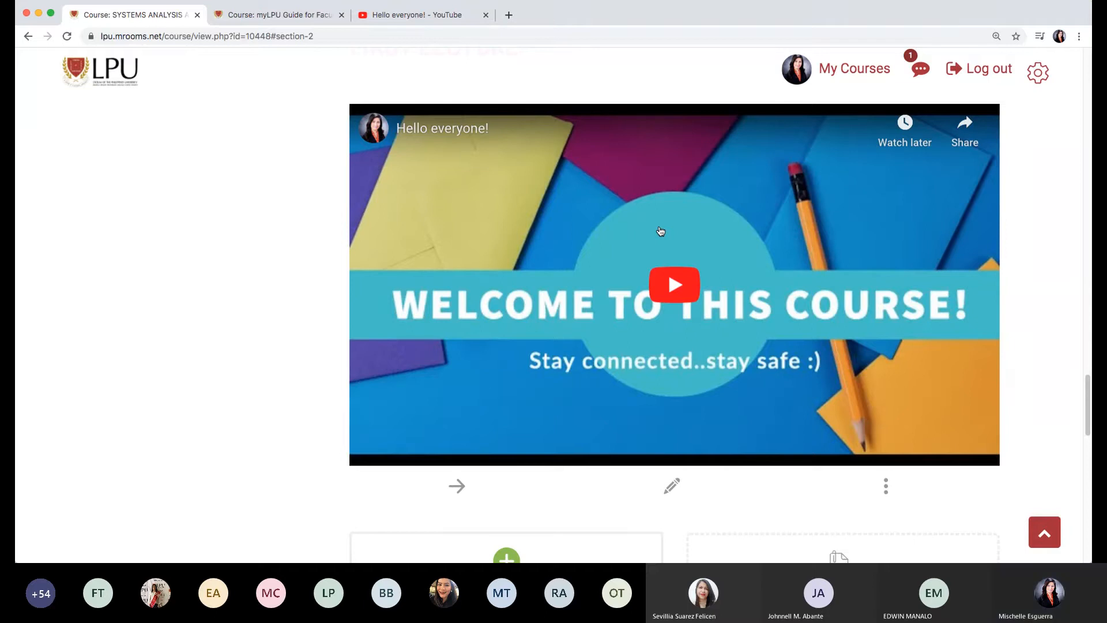
key("super+Tab")
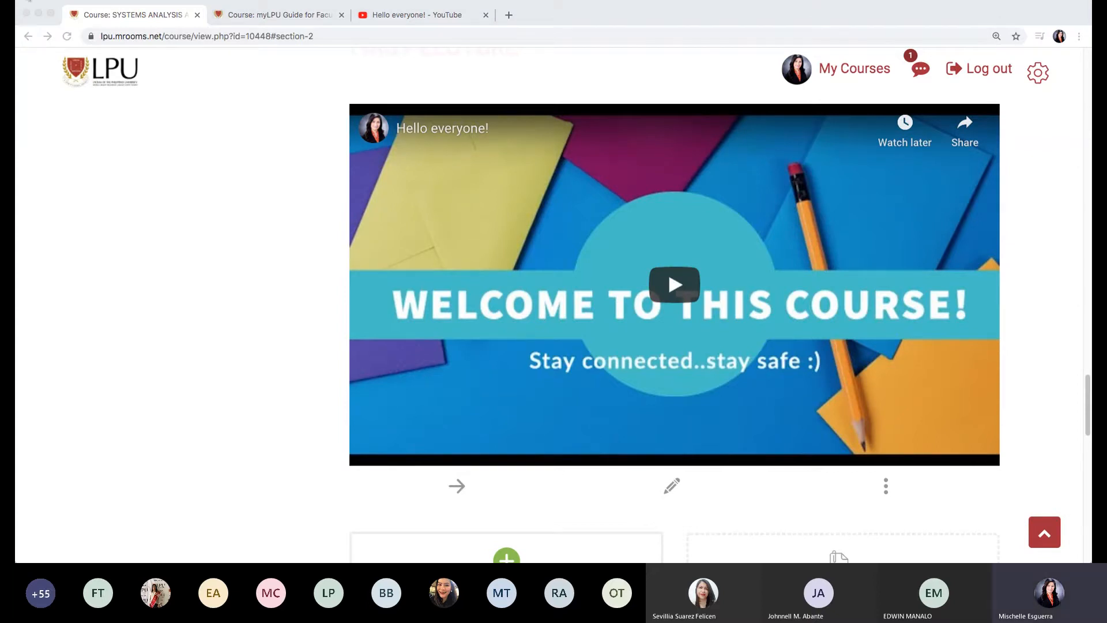
left_click(776, 483)
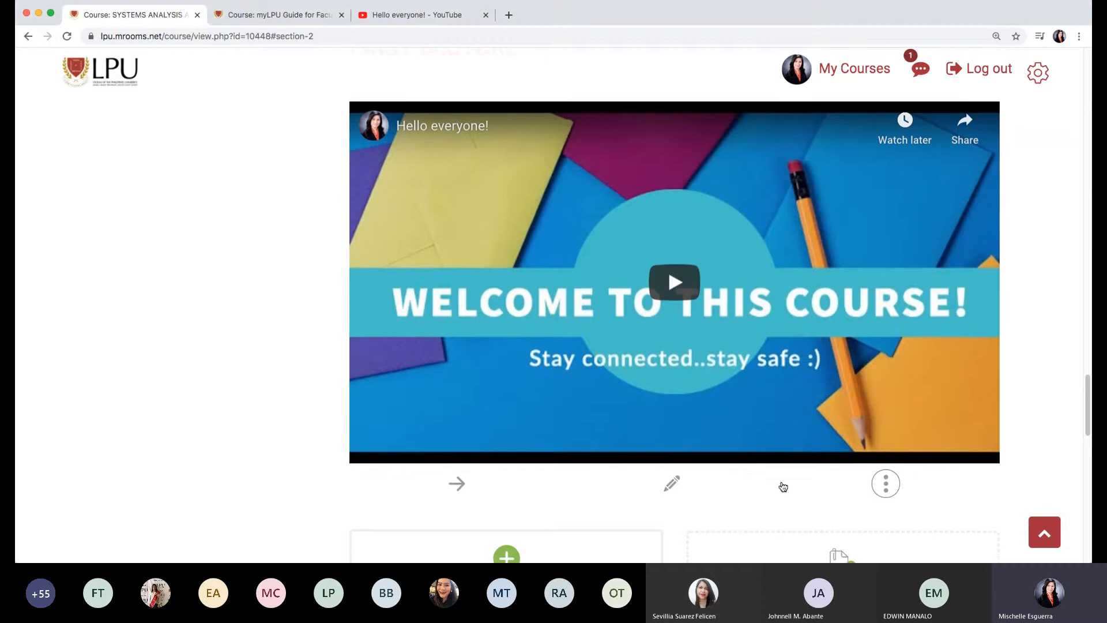
Open the learning activity chooser for Prelim Topics and read through the help guide's descriptions of the activities and resources.
scroll(781, 486, "down", 5)
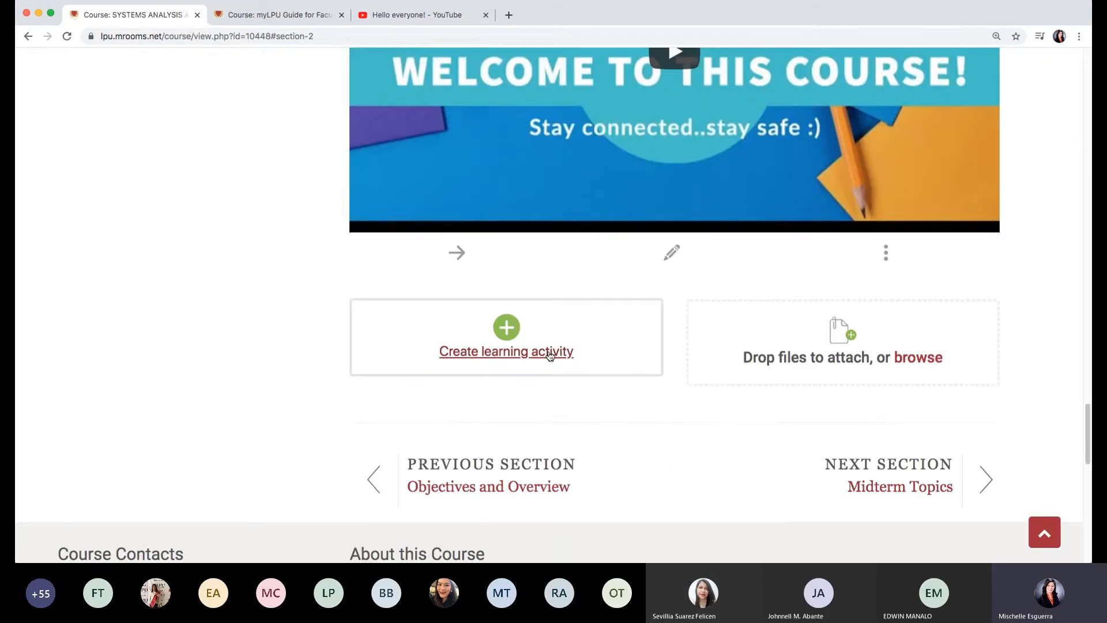
left_click(549, 352)
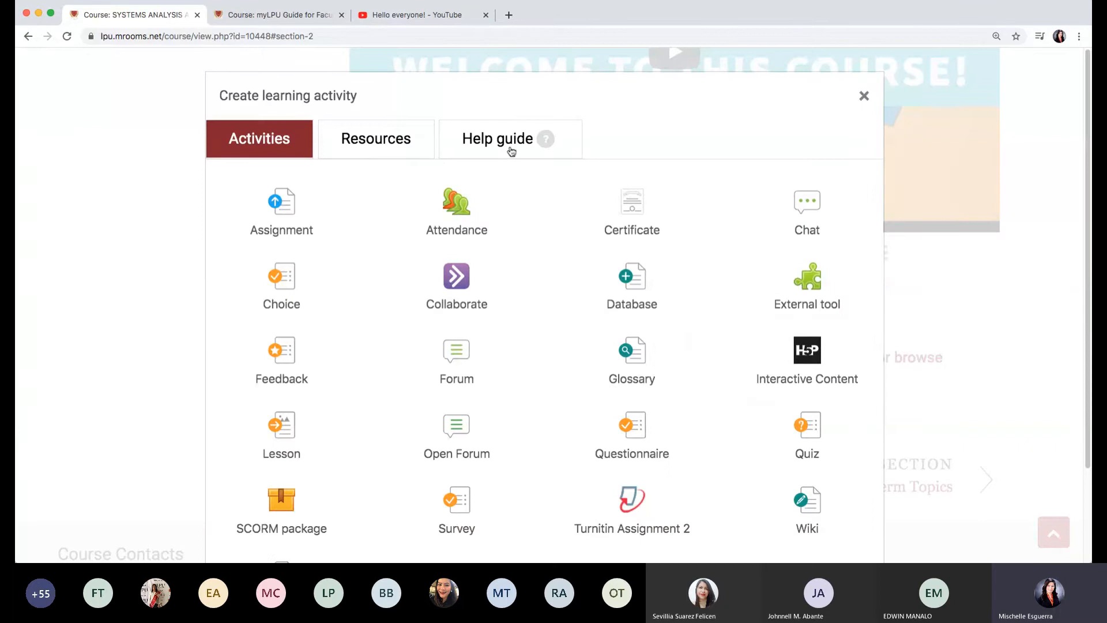
left_click(507, 151)
scroll(560, 309, "down", 2)
scroll(560, 310, "down", 10)
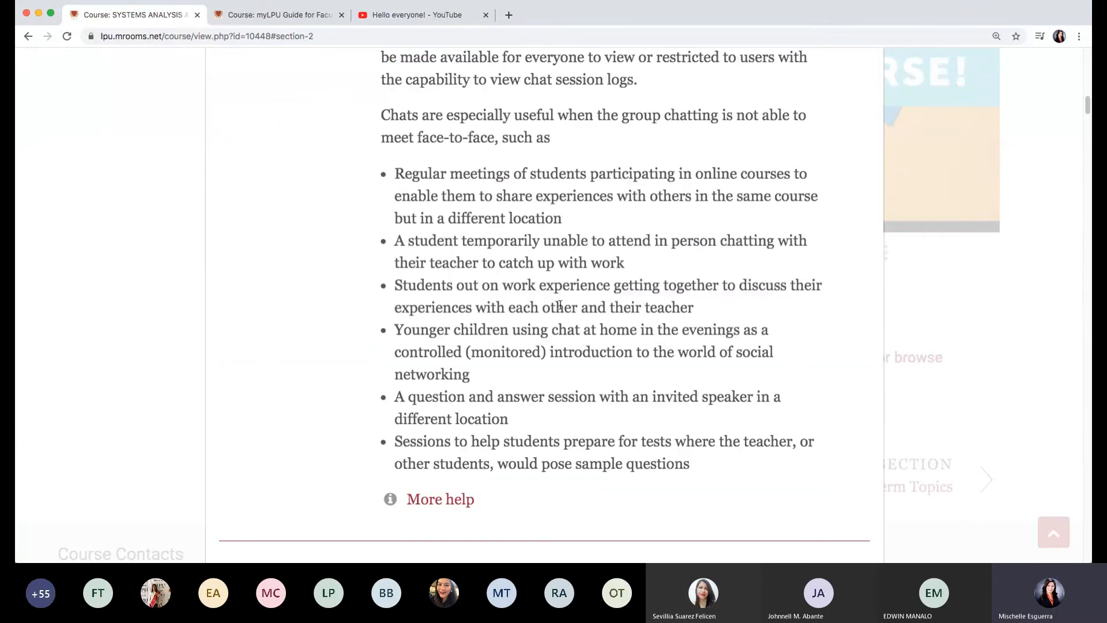
scroll(560, 306, "down", 20)
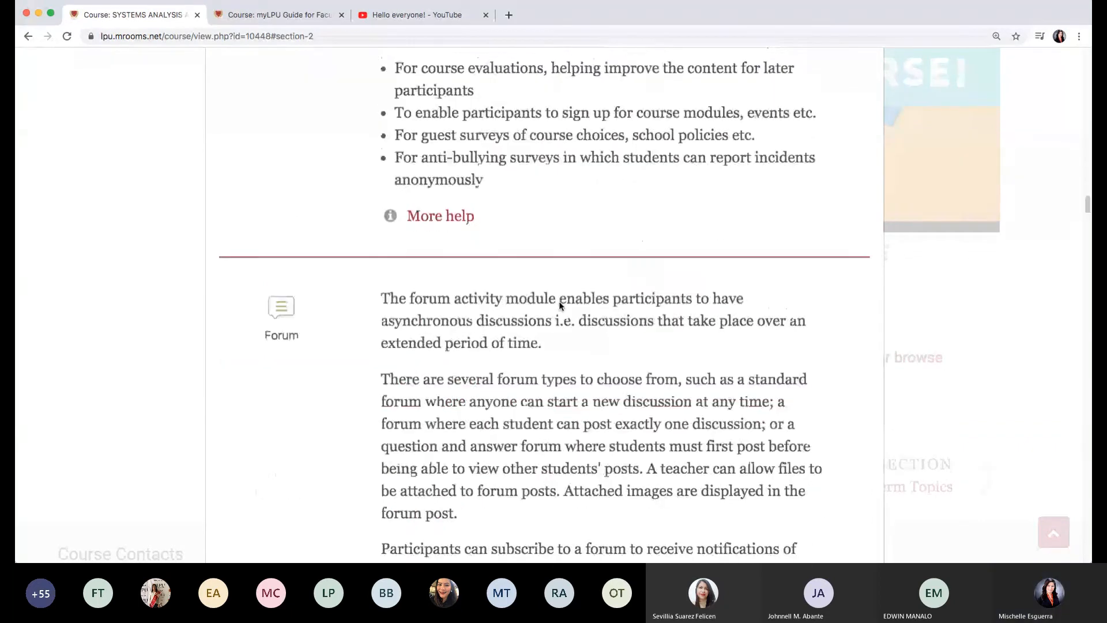
scroll(559, 306, "down", 20)
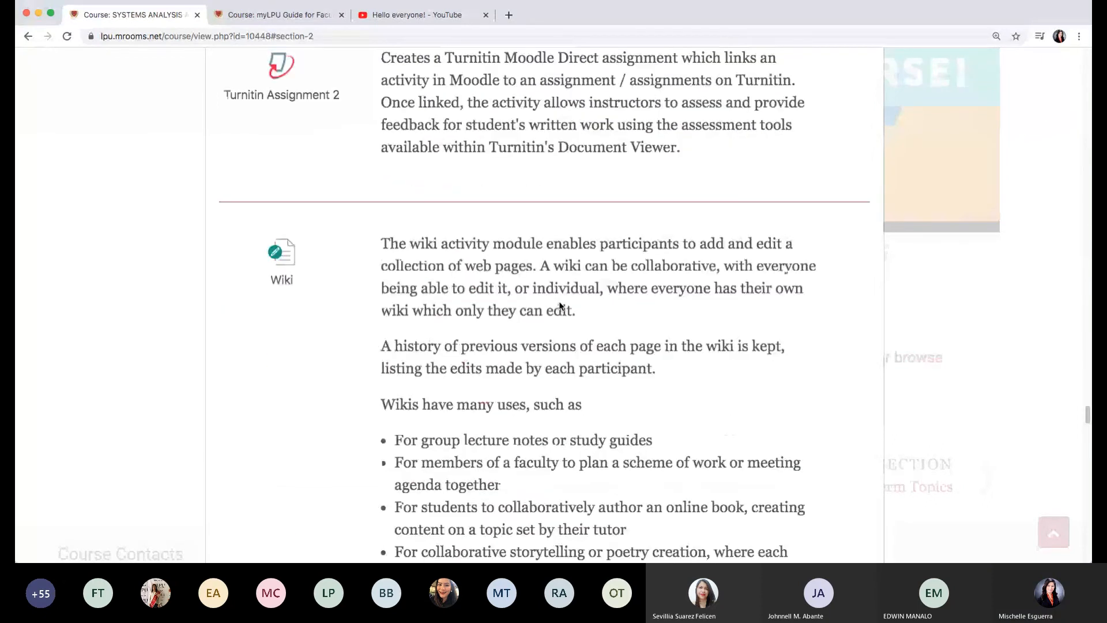
scroll(559, 305, "down", 20)
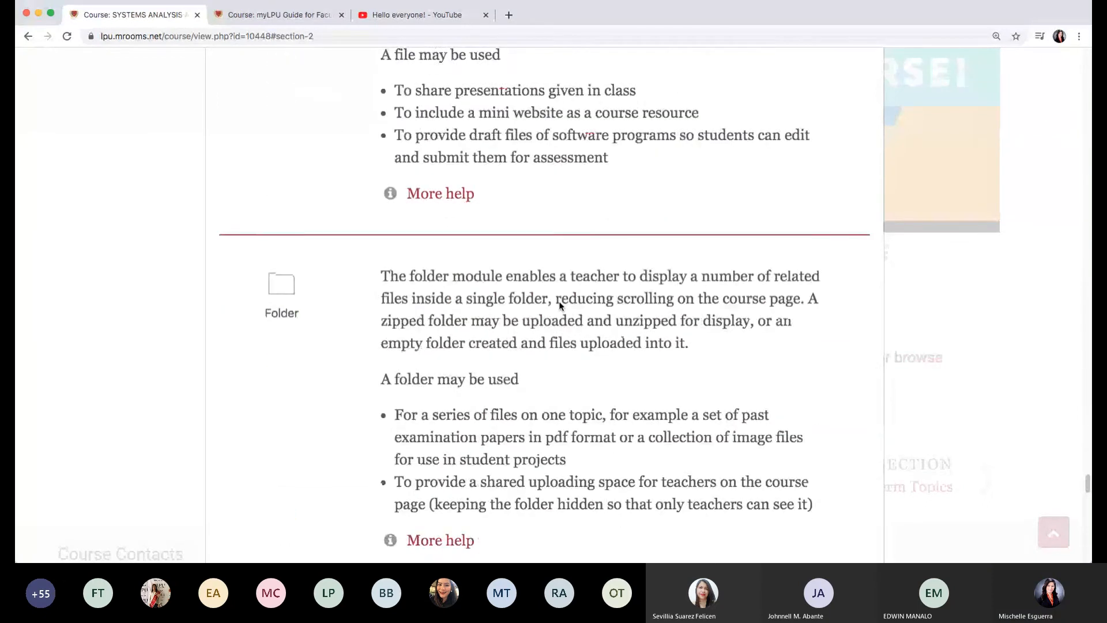
scroll(559, 306, "down", 2)
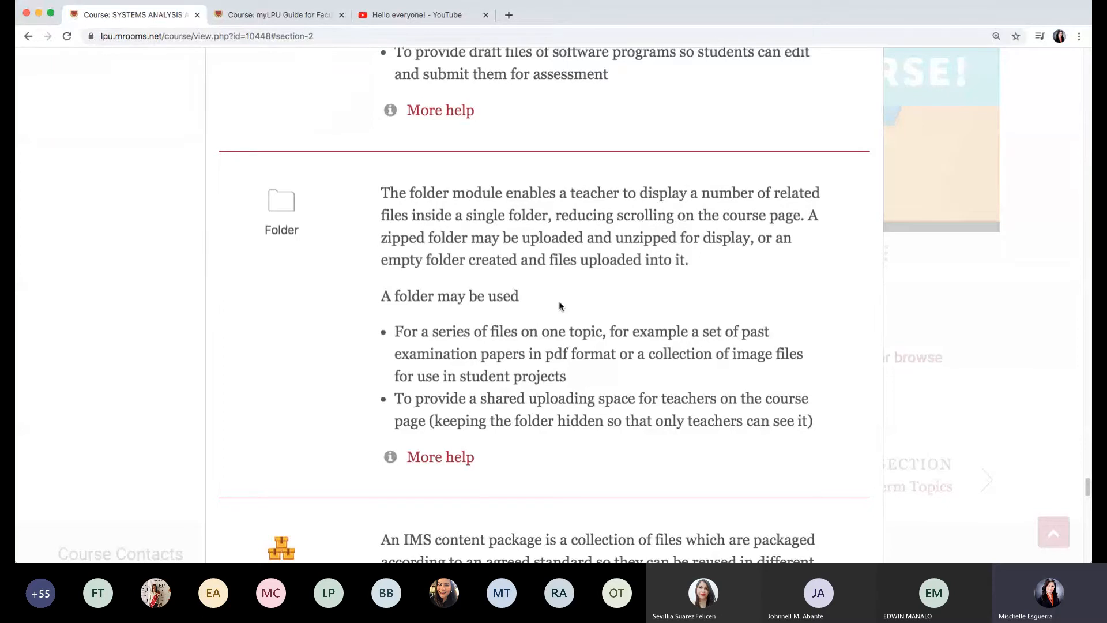
scroll(604, 322, "up", 20)
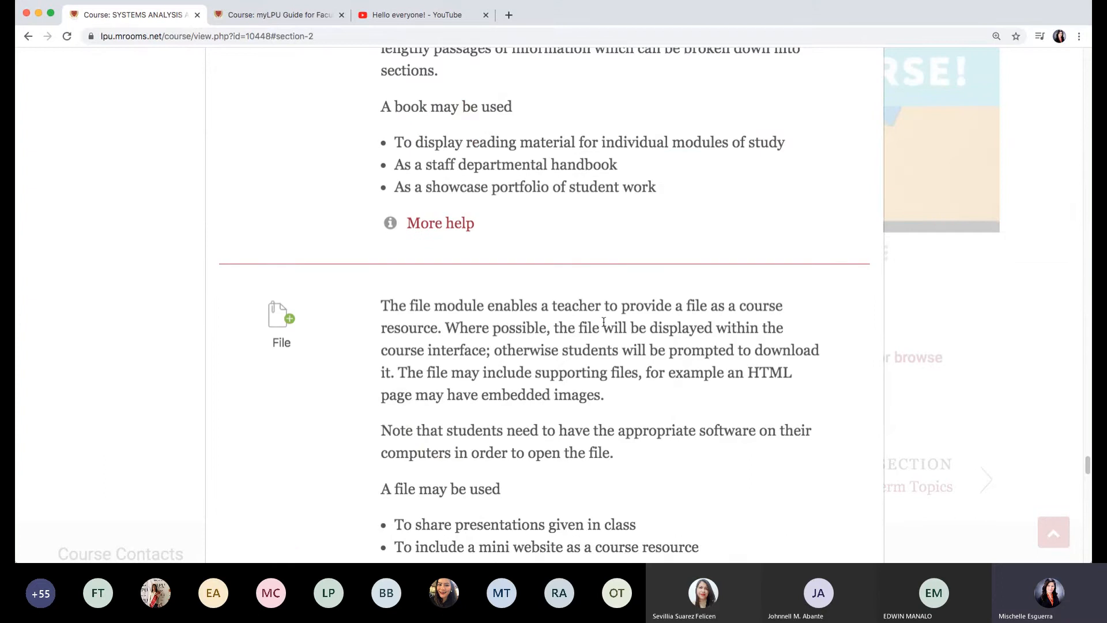
scroll(604, 321, "up", 20)
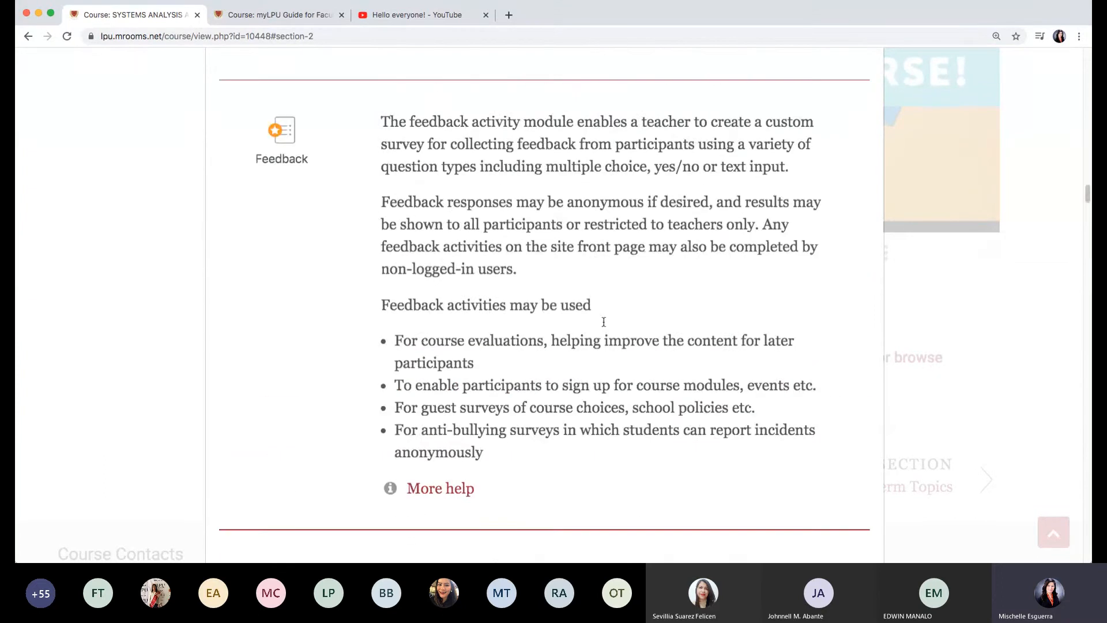
scroll(603, 321, "up", 5)
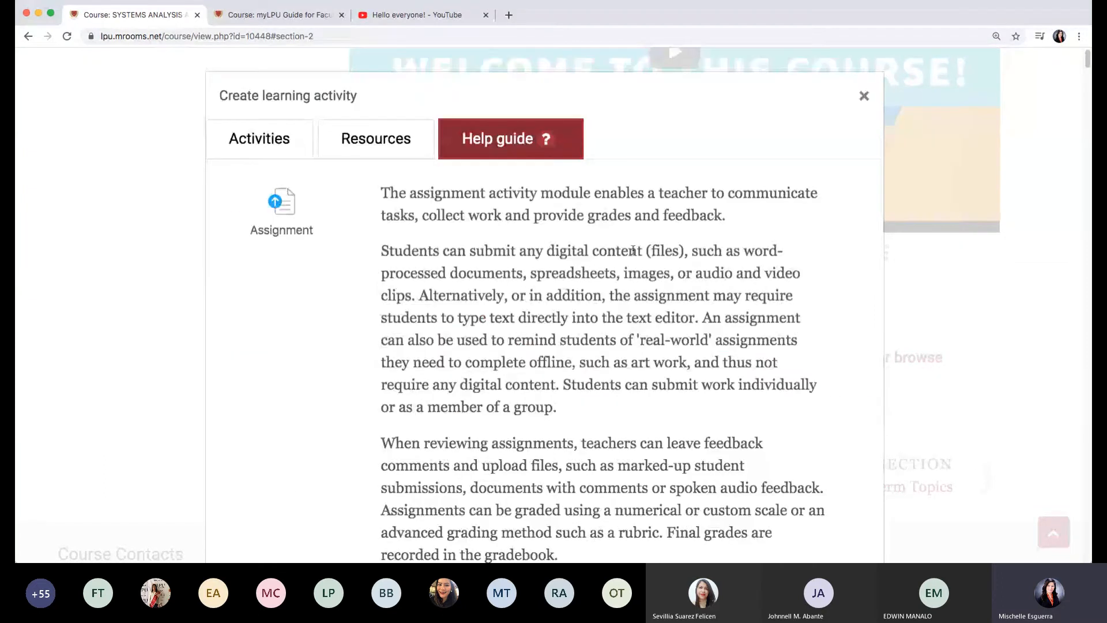
Add a Folder resource to Prelim Topics and name it "Lectures for Chapter 1 and 2".
left_click(379, 145)
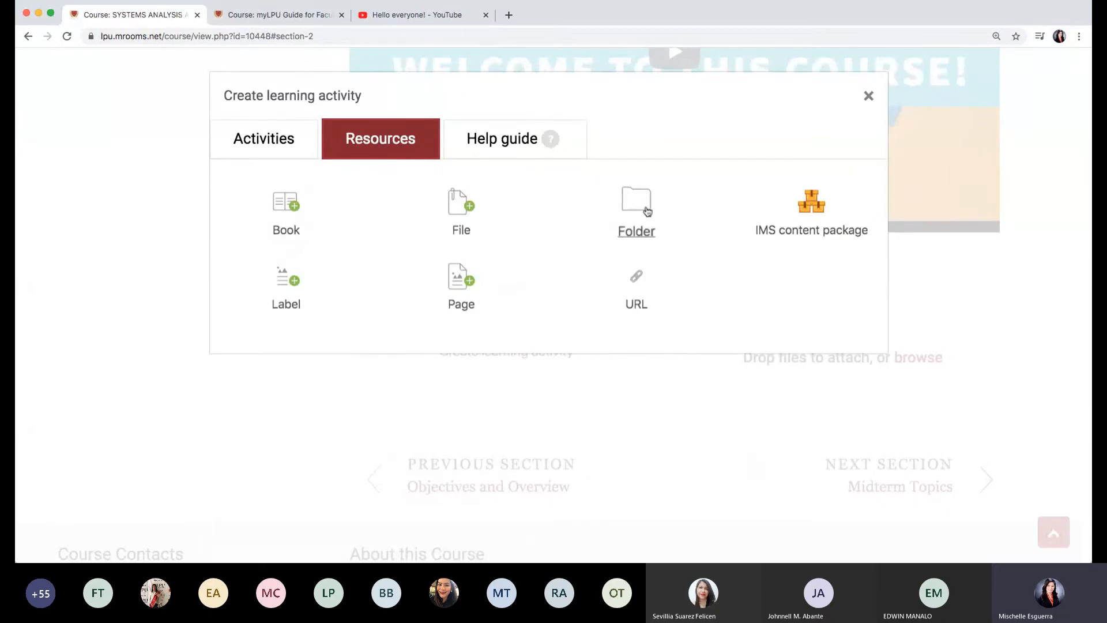
left_click(647, 208)
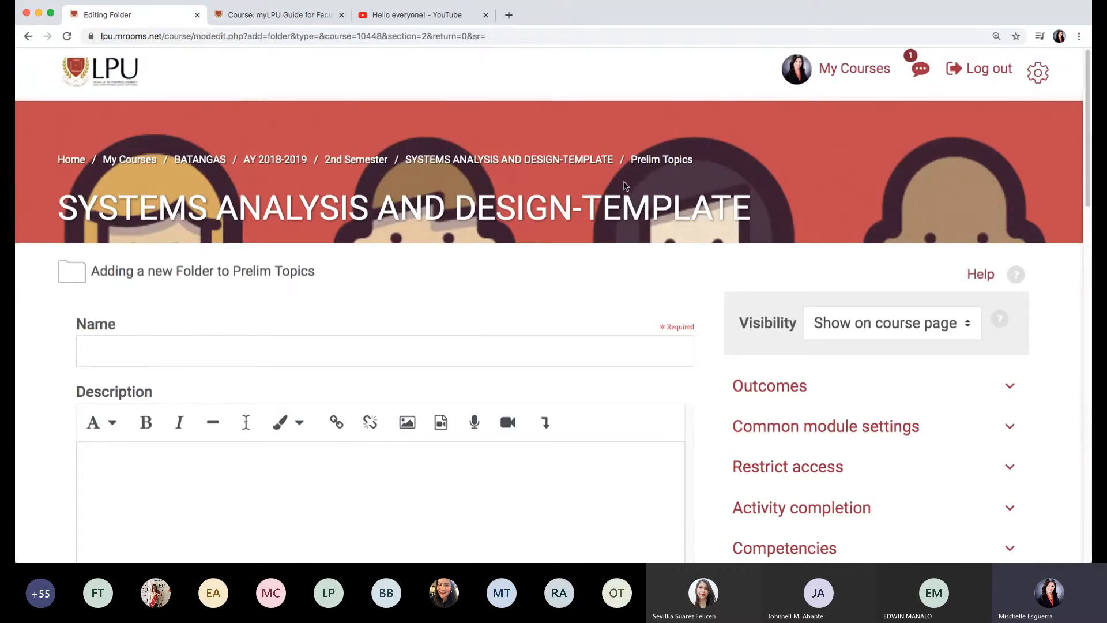
left_click(383, 357)
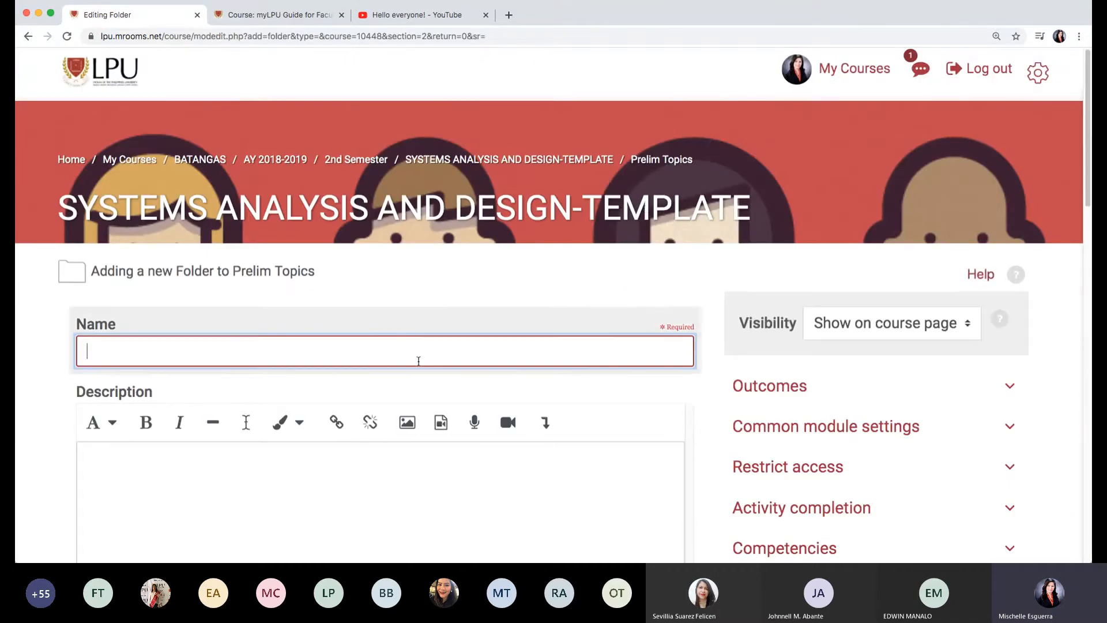
scroll(419, 346, "down", 2)
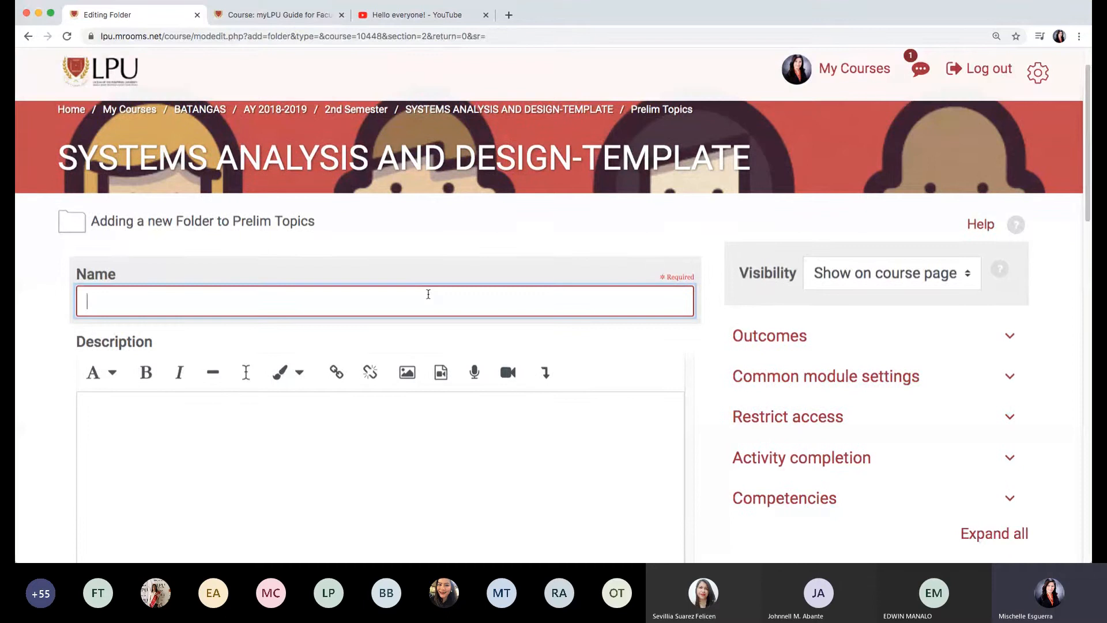
type("Lectures for Chap")
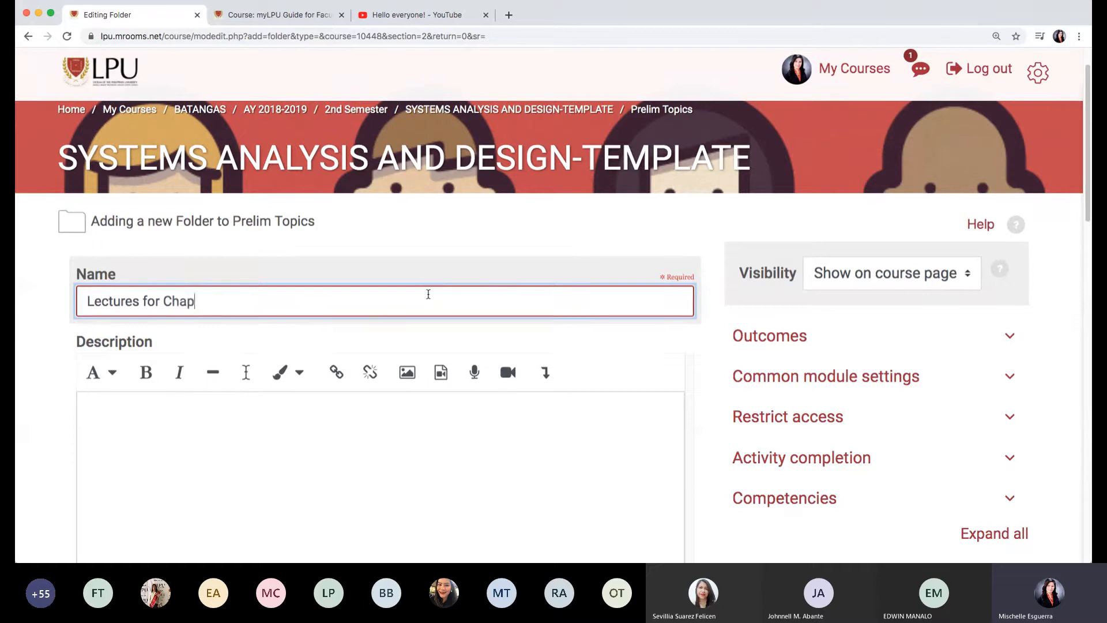
type("ter 1 and 2")
Enter the folder description "Use this folder to view the lectures for Chapter 1 and 2" and have it displayed on the course page.
left_click(443, 452)
scroll(443, 456, "down", 2)
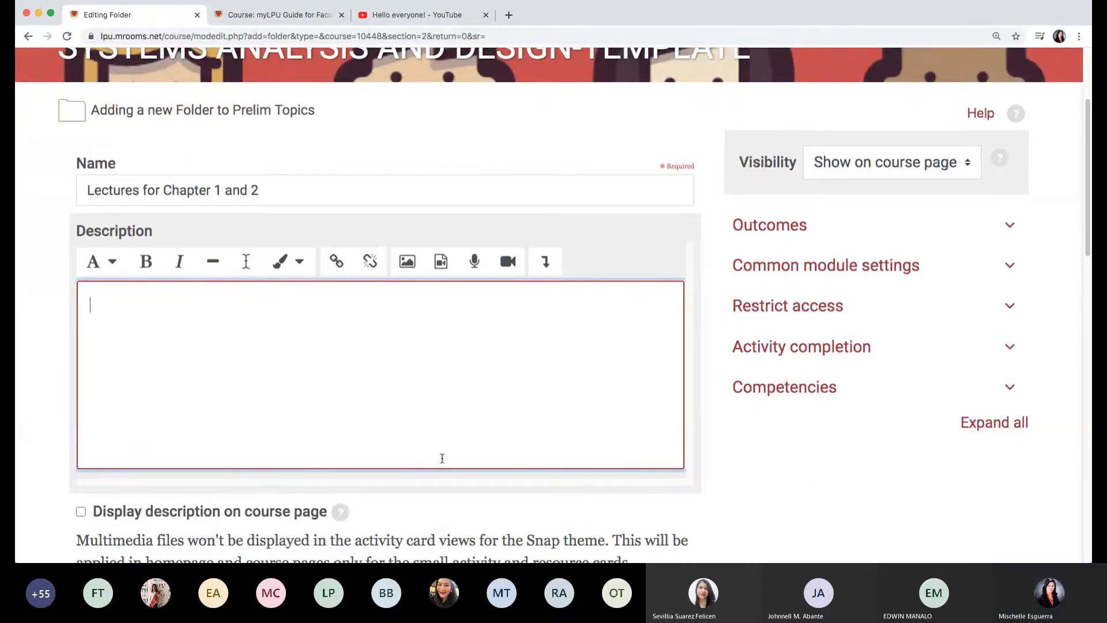
type("uSE THIS")
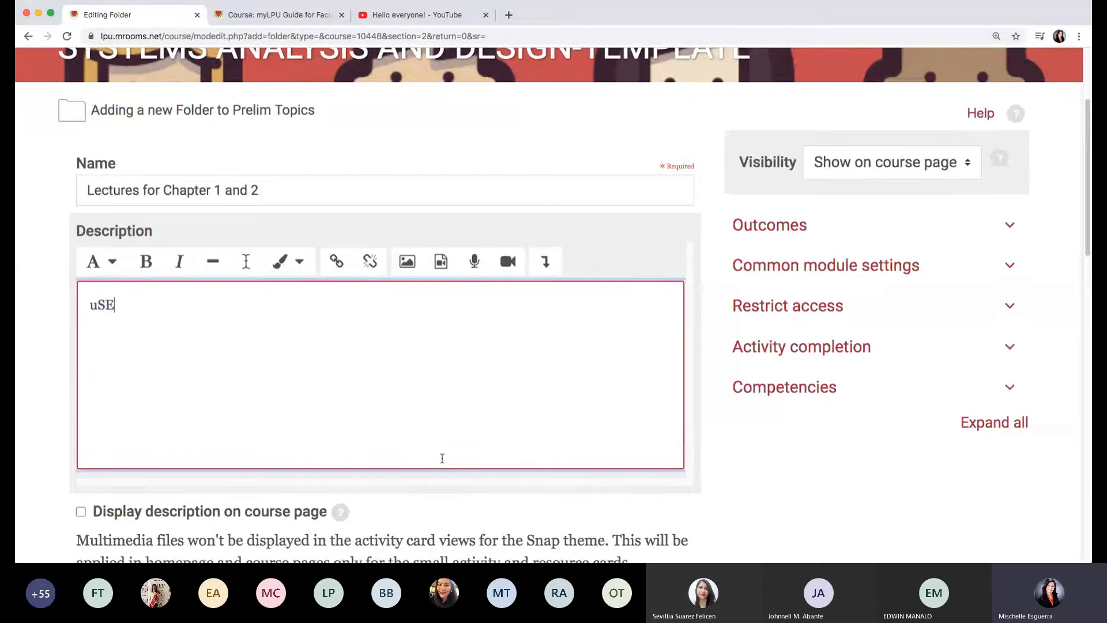
key("BackSpace")
key("BackSpace")
key("BackSpace")
key("BackSpace")
key("BackSpace")
key("BackSpace")
key("BackSpace")
key("BackSpace")
type("Use this folder to ")
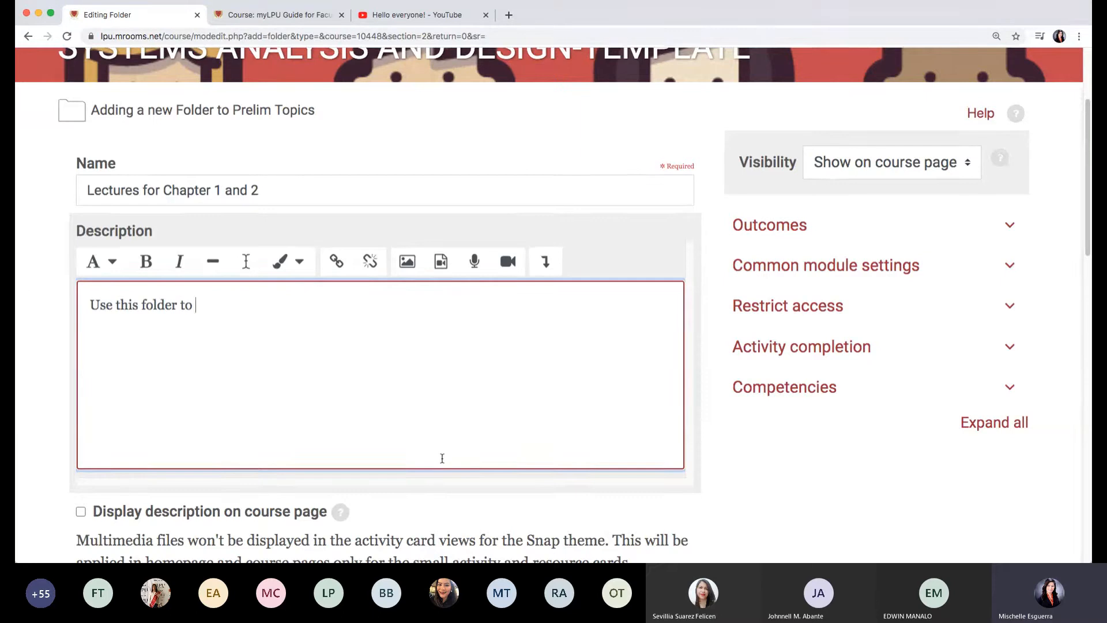
type("view the lectures")
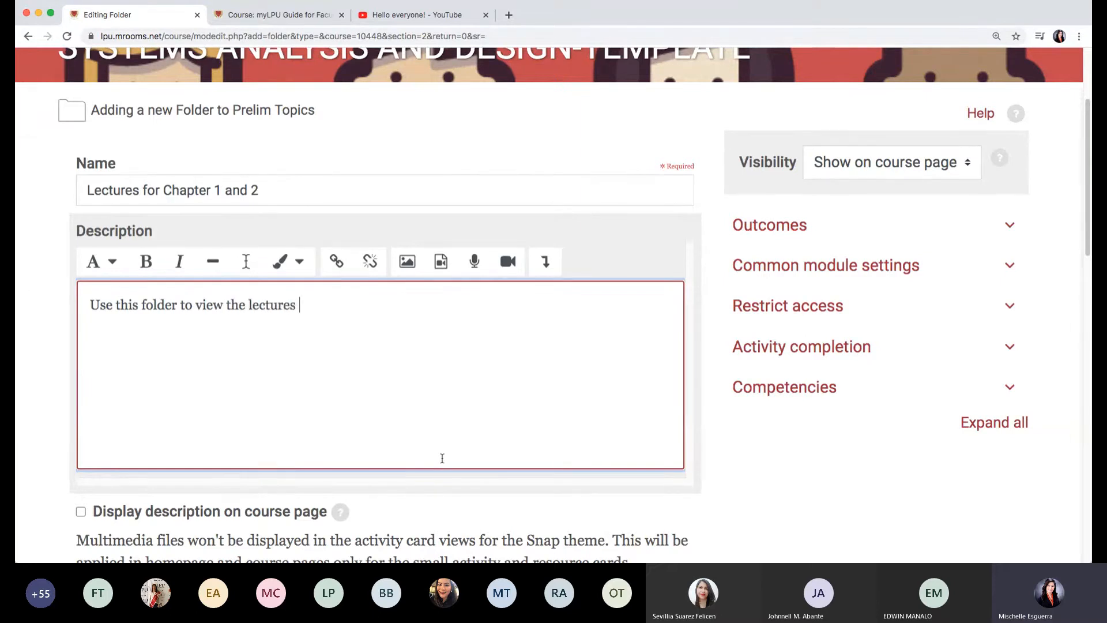
type(" for Chapter 1 and 2")
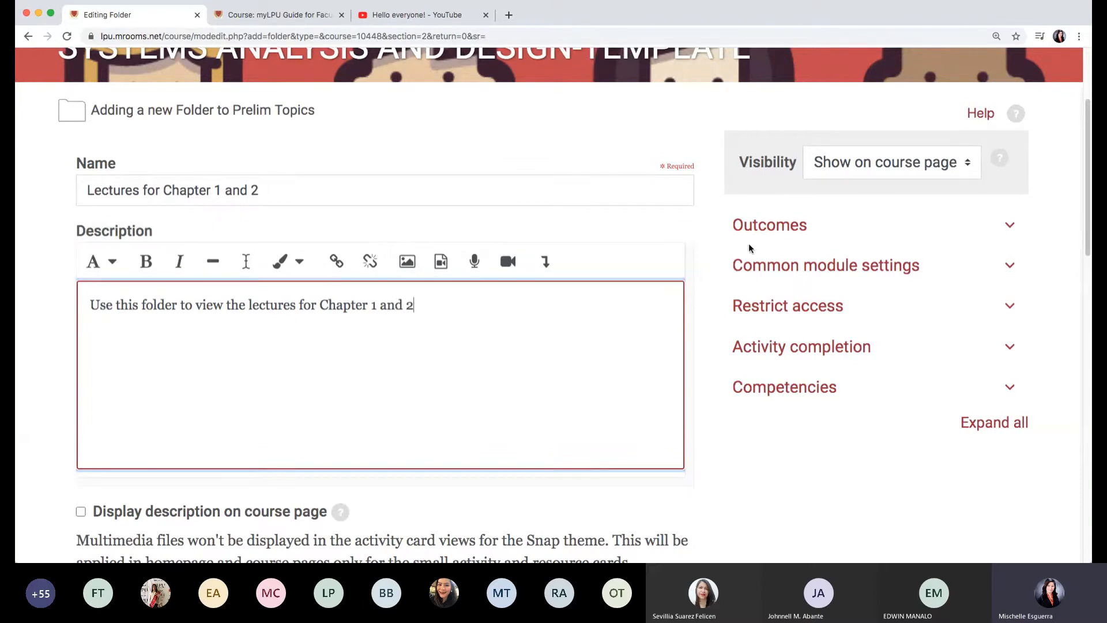
scroll(785, 403, "down", 4)
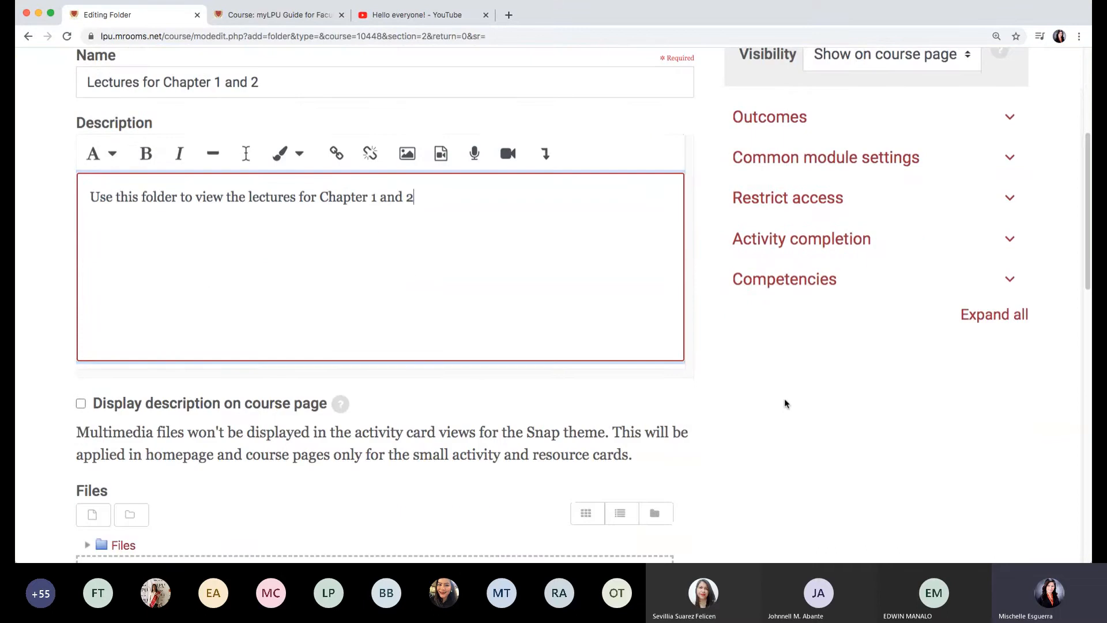
scroll(521, 402, "down", 4)
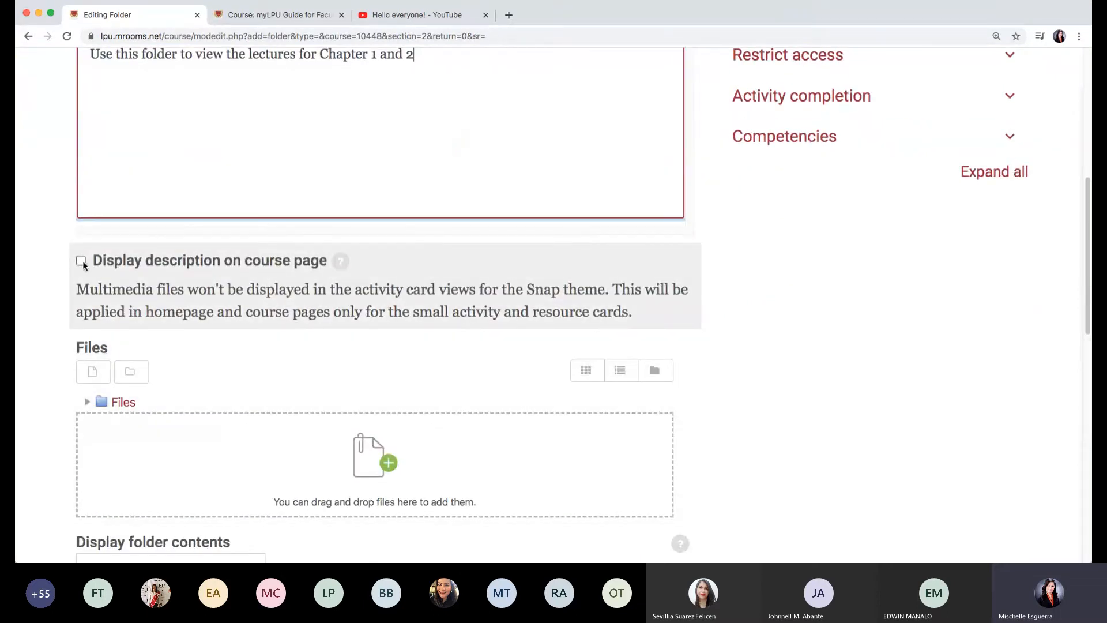
left_click(81, 262)
Add Template for myLPU.docx, Which tools do I want to try_.png and UPDATED-TOPICS.docx from the computer to the folder's files.
scroll(429, 400, "down", 5)
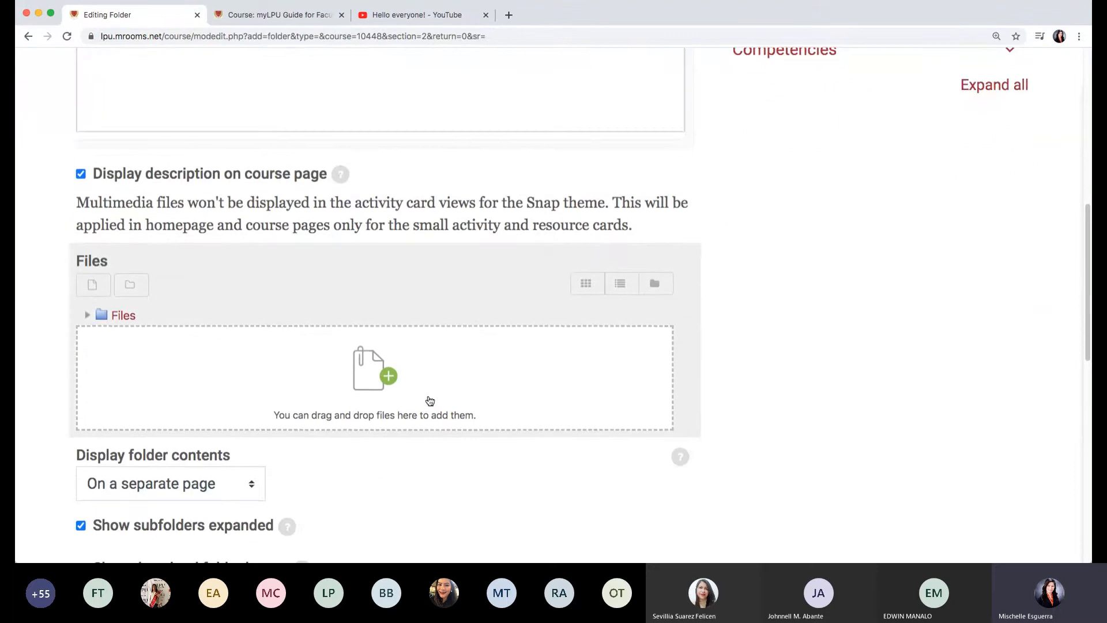
left_click_drag(822, 346, 485, 261)
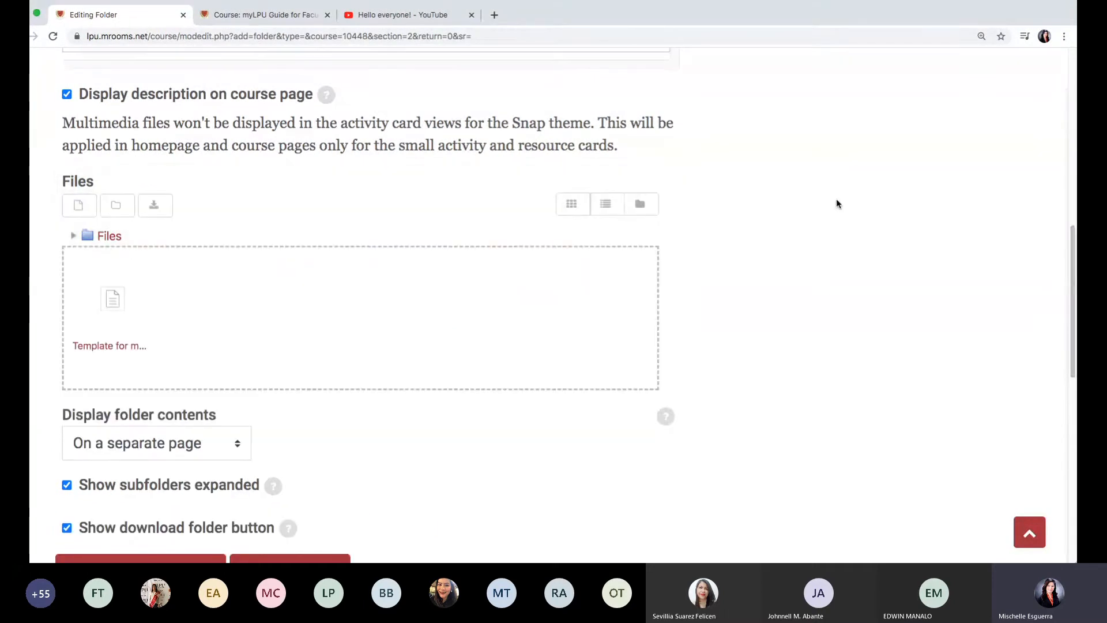
left_click_drag(719, 267, 414, 320)
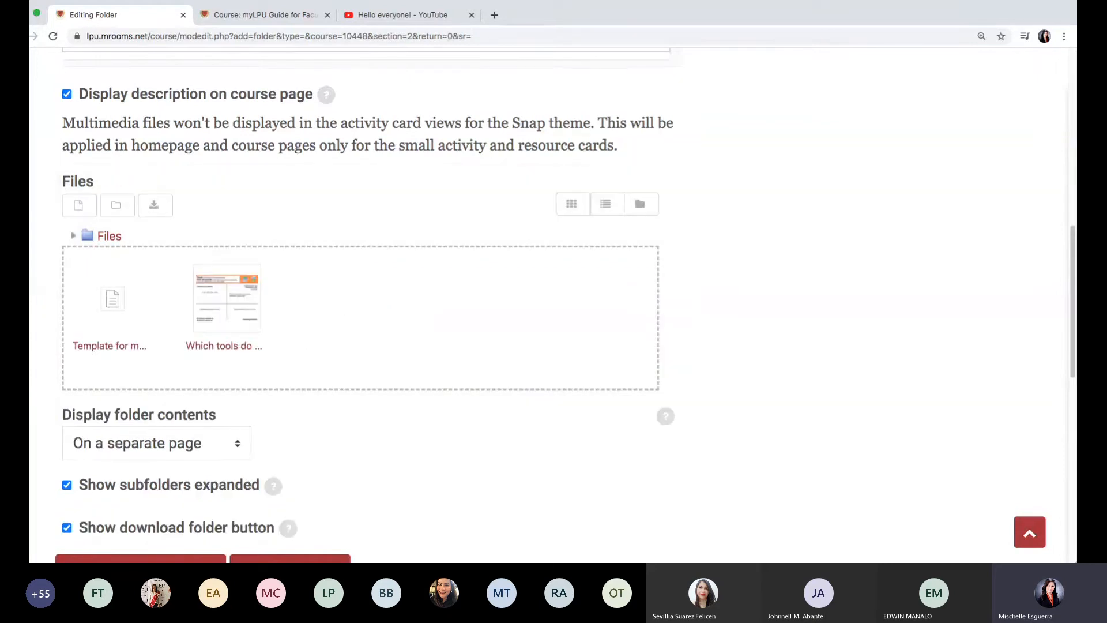
left_click_drag(937, 230, 519, 304)
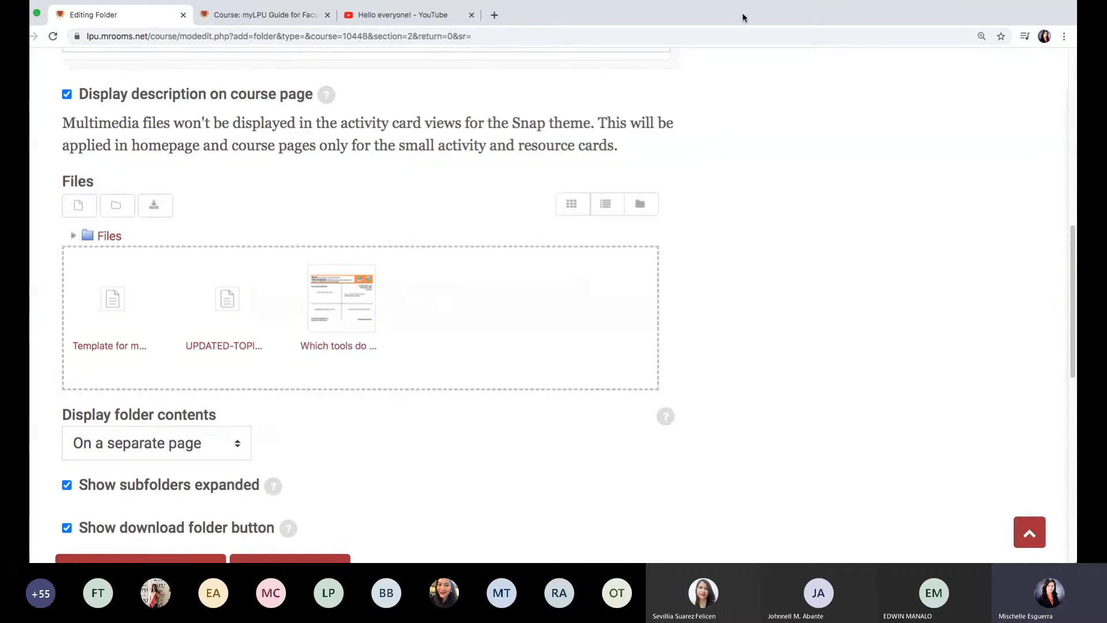
left_click_drag(742, 16, 759, 10)
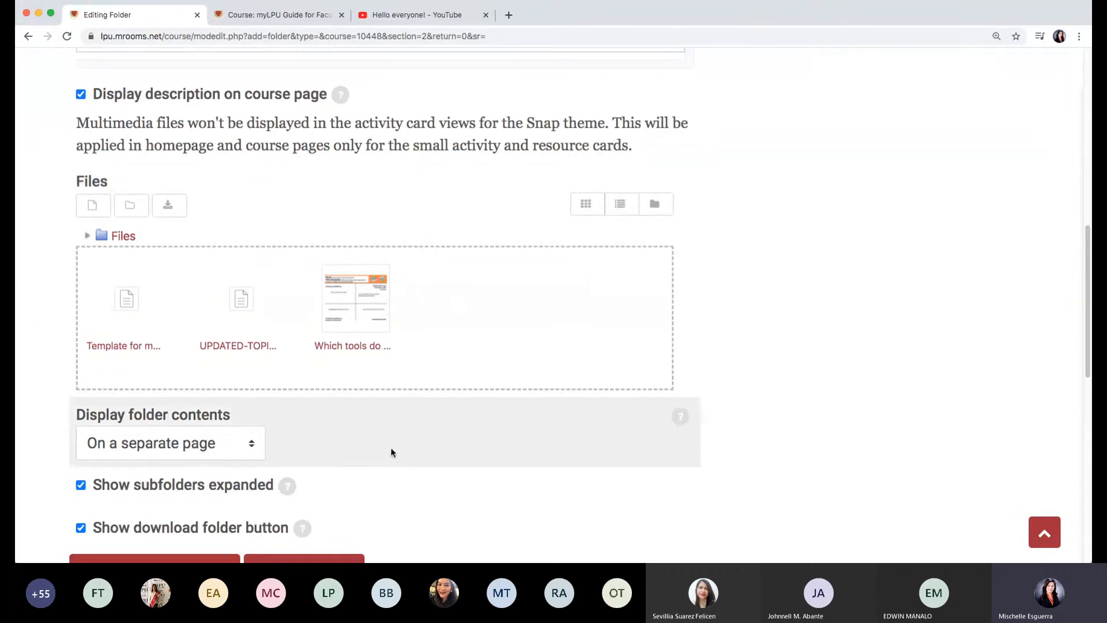
Set the folder contents to display inline on a course page, and save the folder to view it in Prelim Topics.
scroll(393, 462, "down", 2)
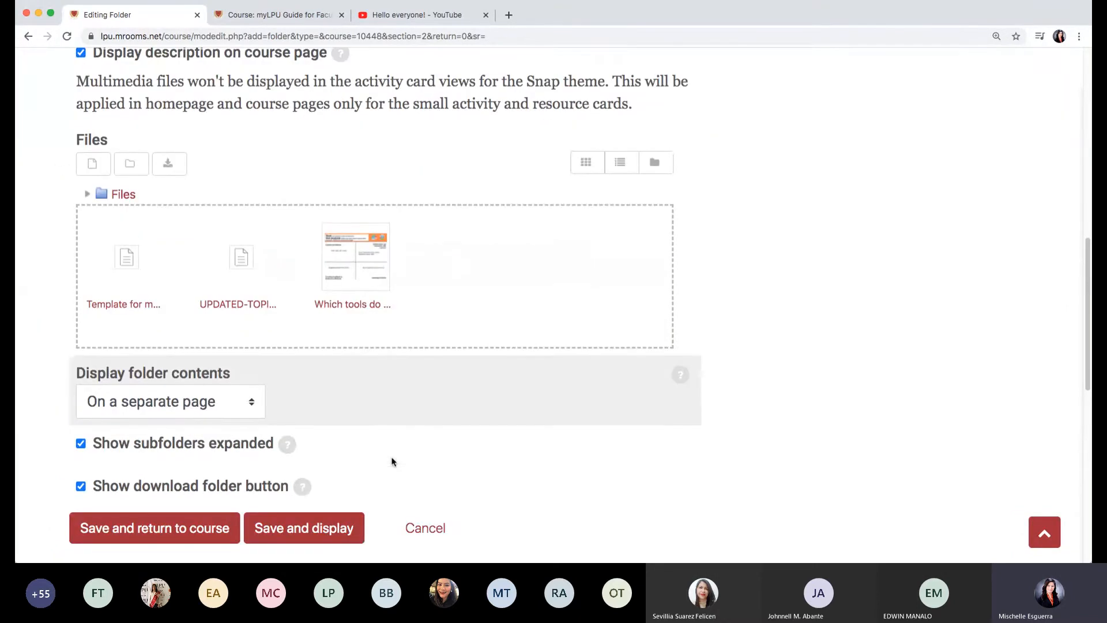
left_click(190, 411)
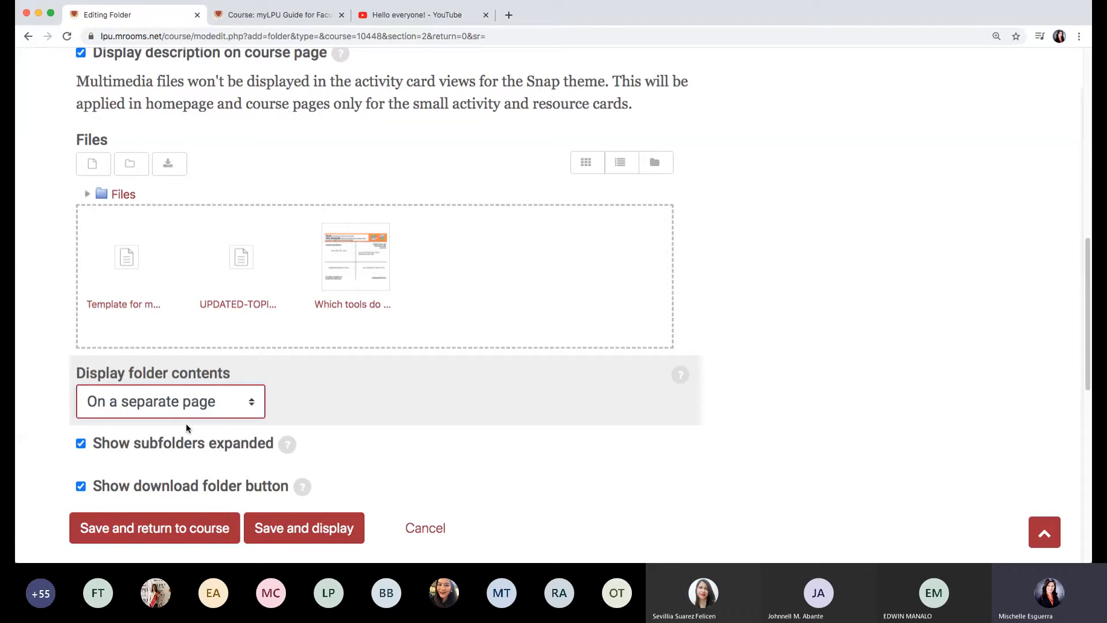
left_click(186, 424)
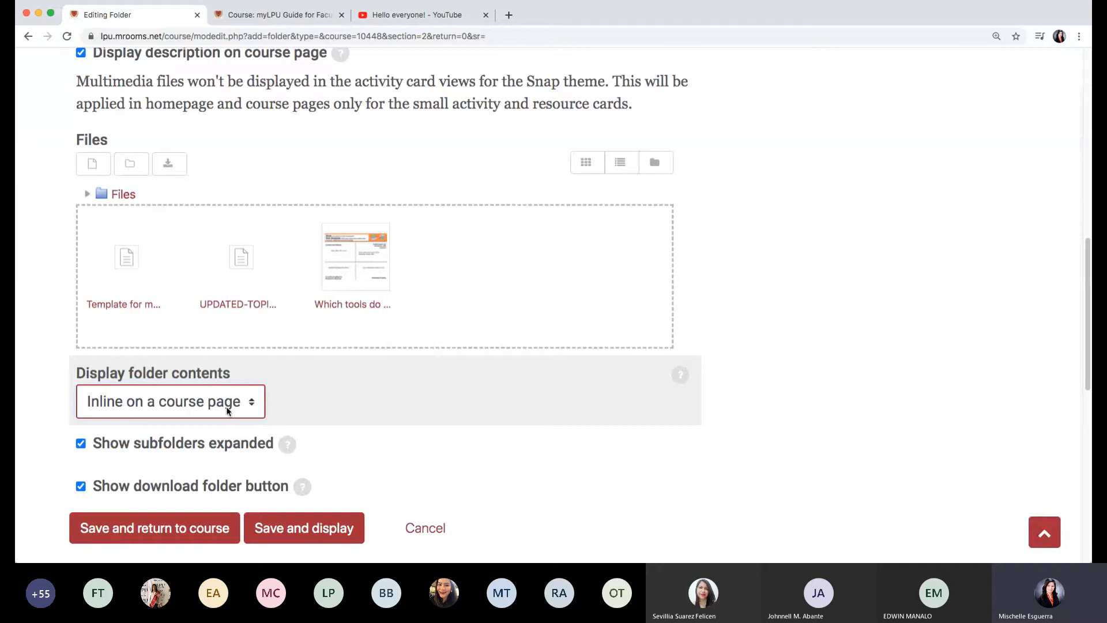
scroll(338, 410, "down", 1)
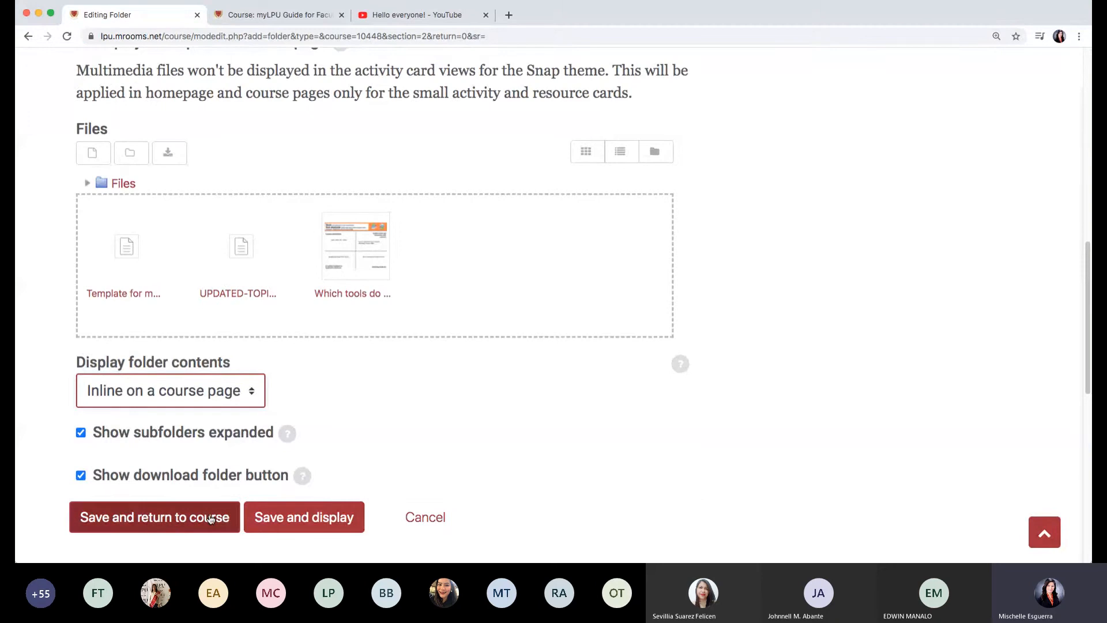
left_click(321, 529)
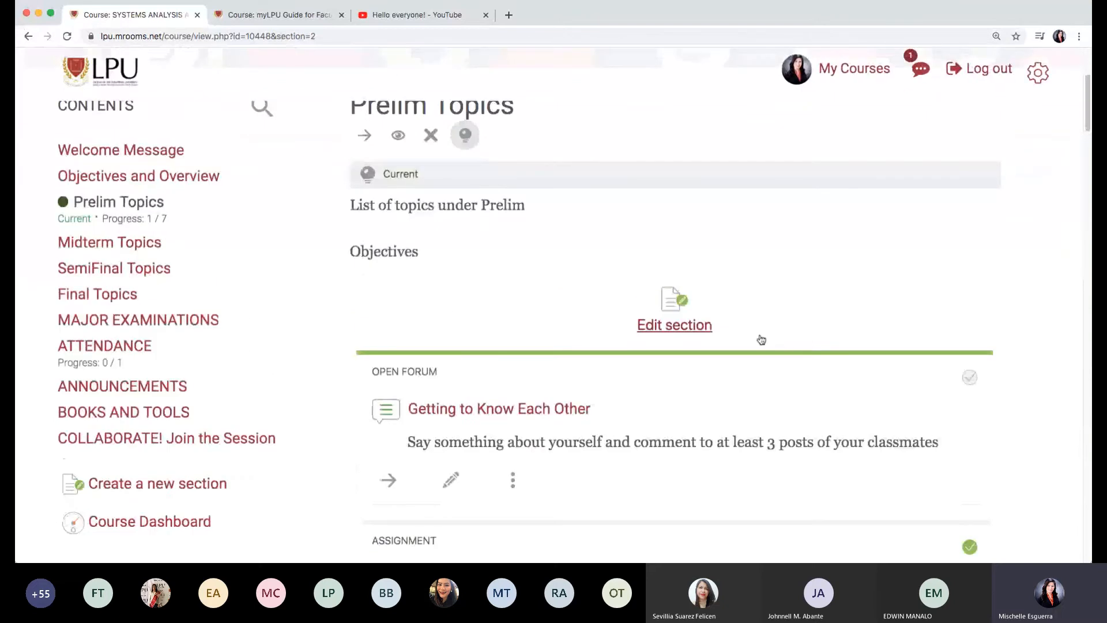
scroll(761, 339, "down", 20)
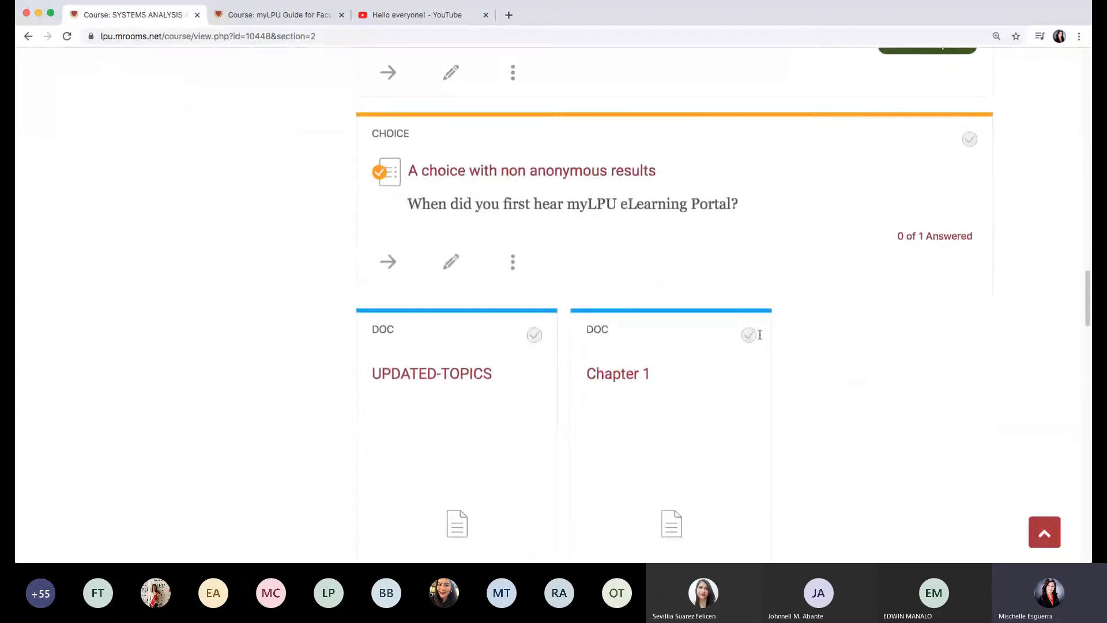
scroll(760, 336, "down", 15)
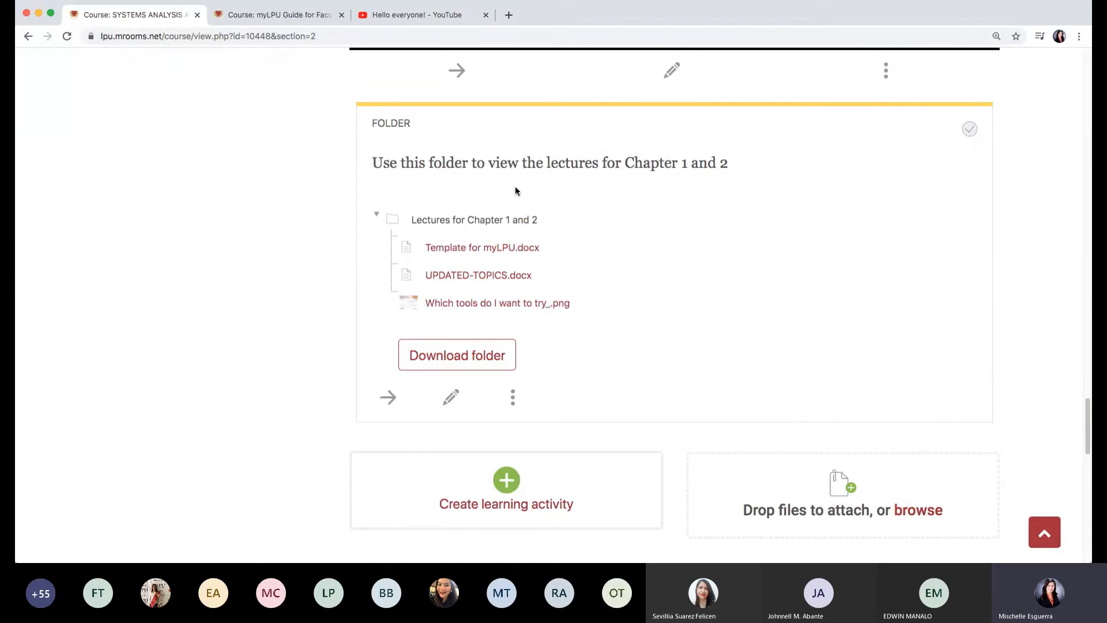
scroll(655, 263, "up", 15)
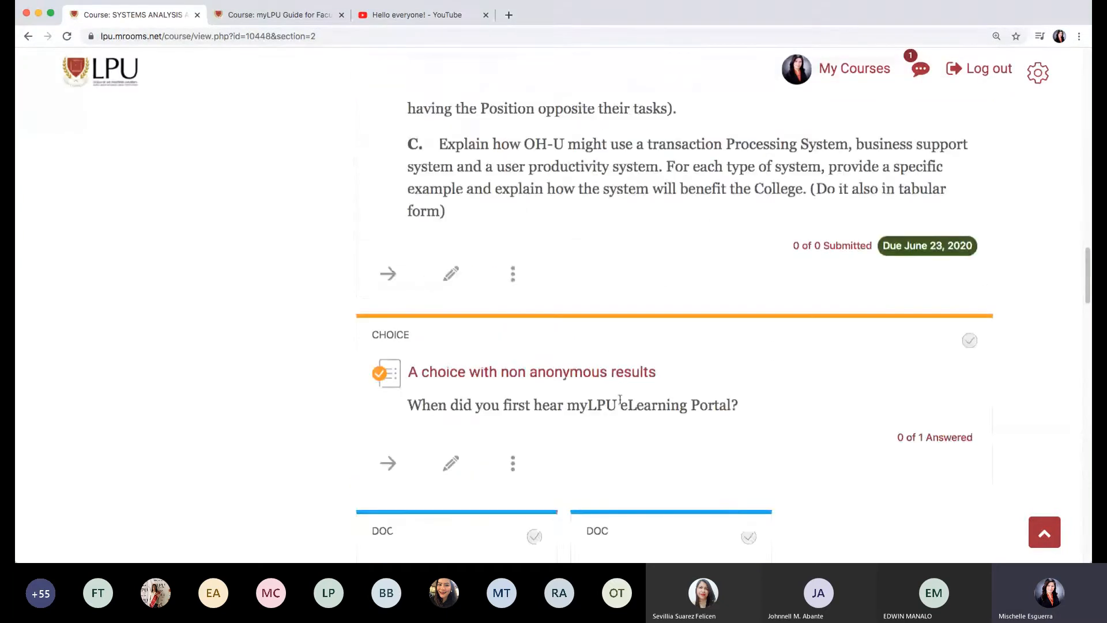
View the "Lectures for Chapter 1 and 2" folder and its inline file list in Prelim Topics.
scroll(803, 486, "down", 10)
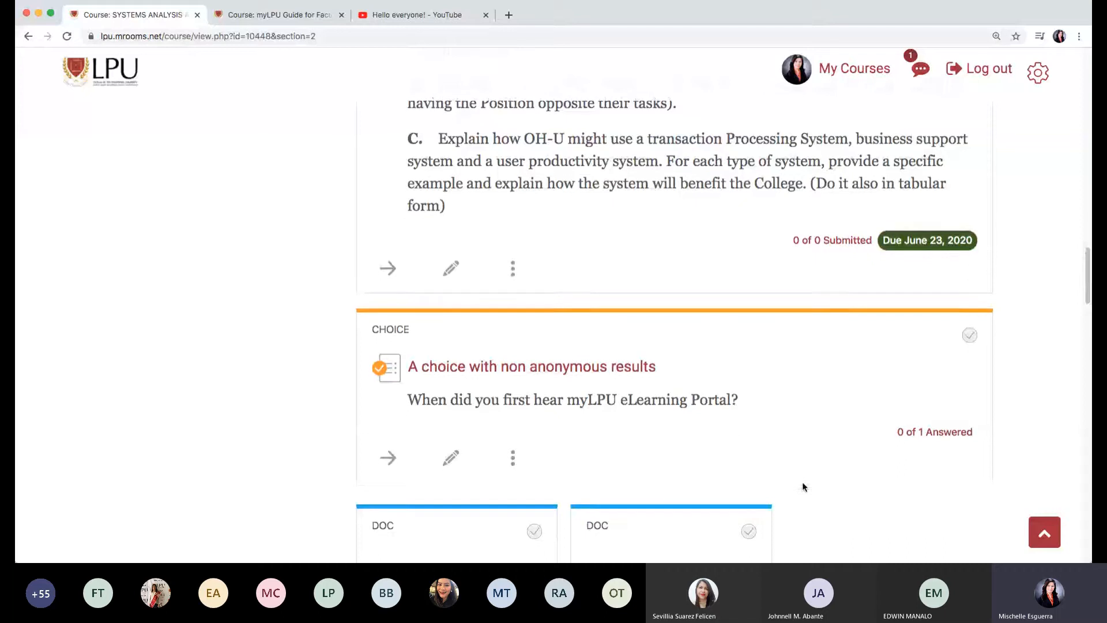
scroll(803, 486, "down", 8)
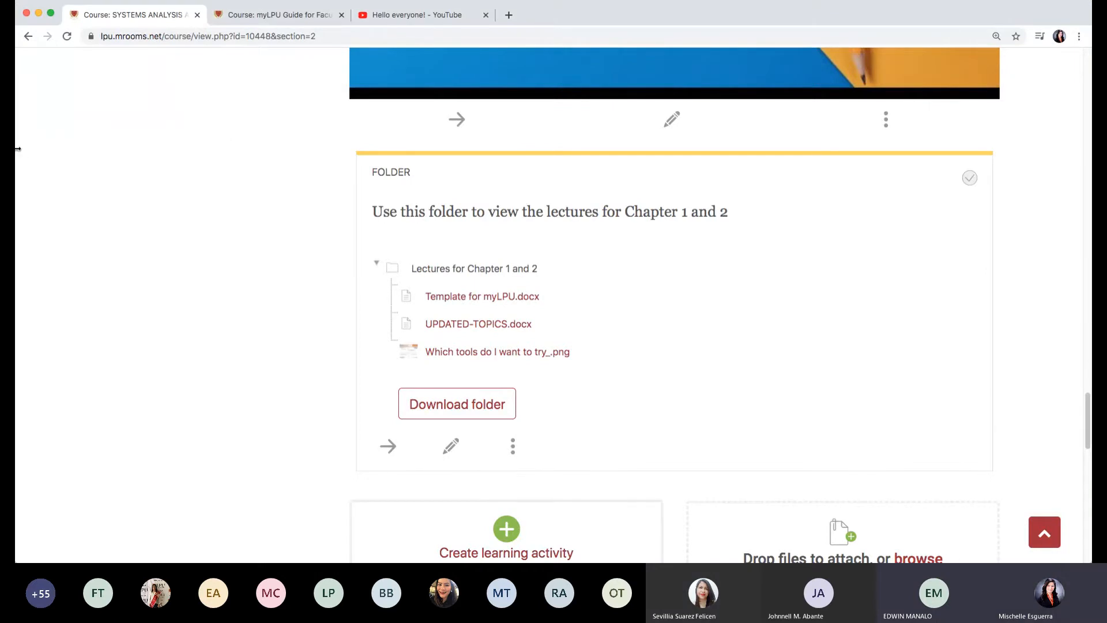
left_click_drag(15, 149, 3, 145)
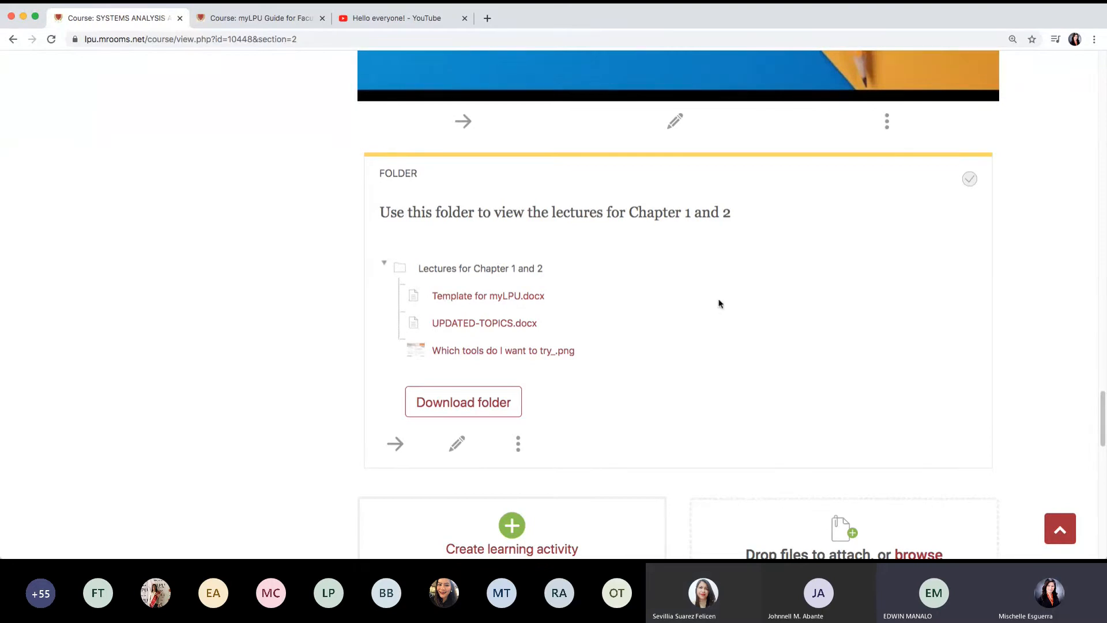
scroll(720, 304, "up", 1)
scroll(719, 304, "down", 1)
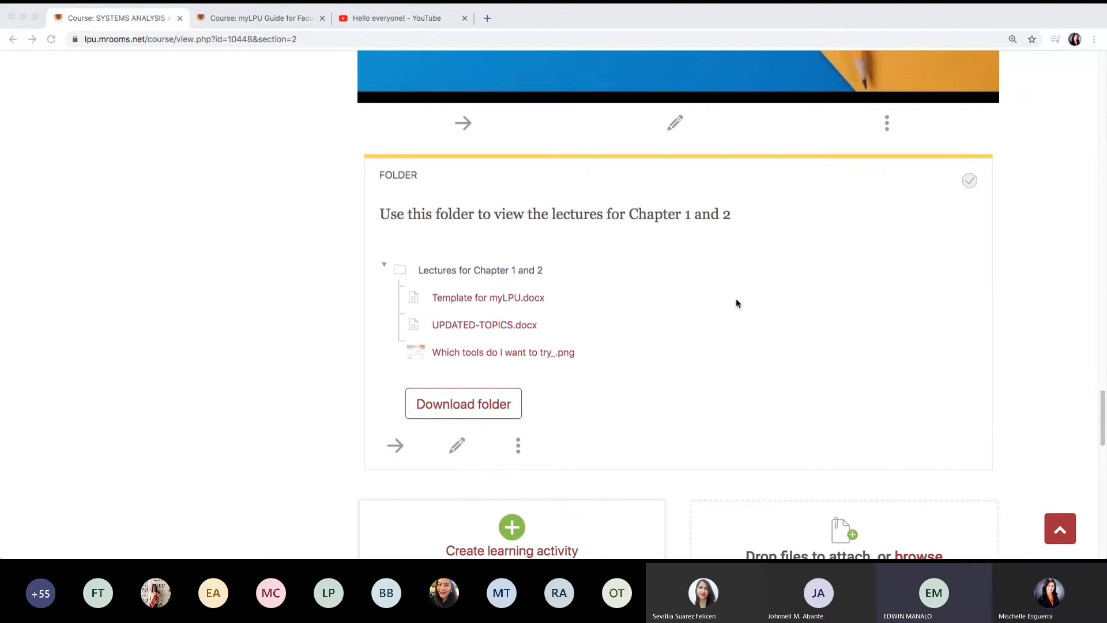
scroll(754, 339, "down", 1)
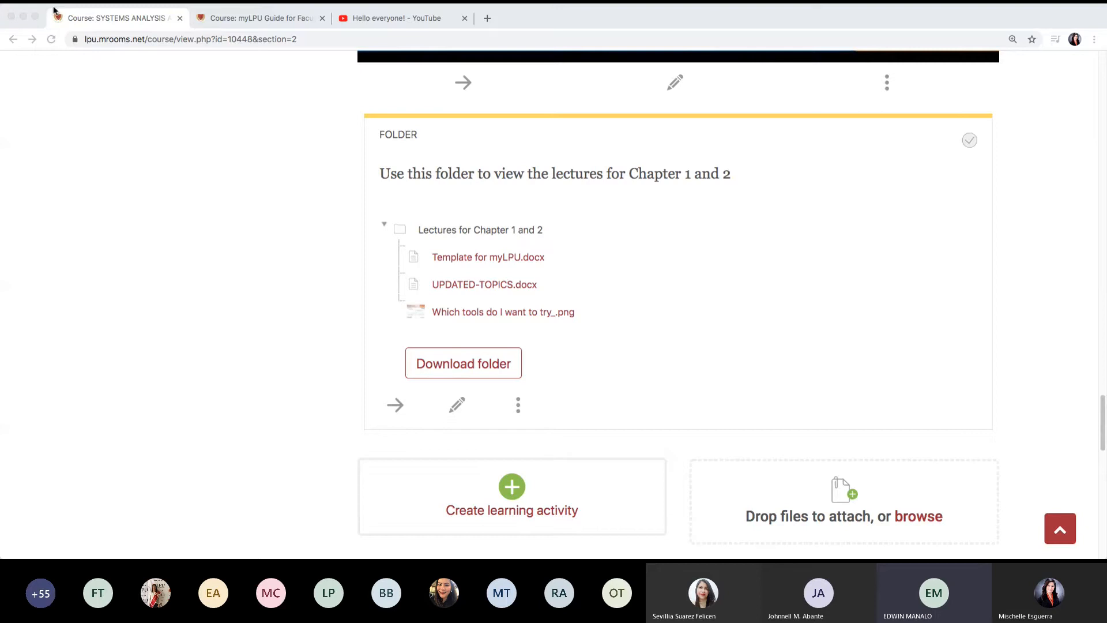
left_click(274, 257)
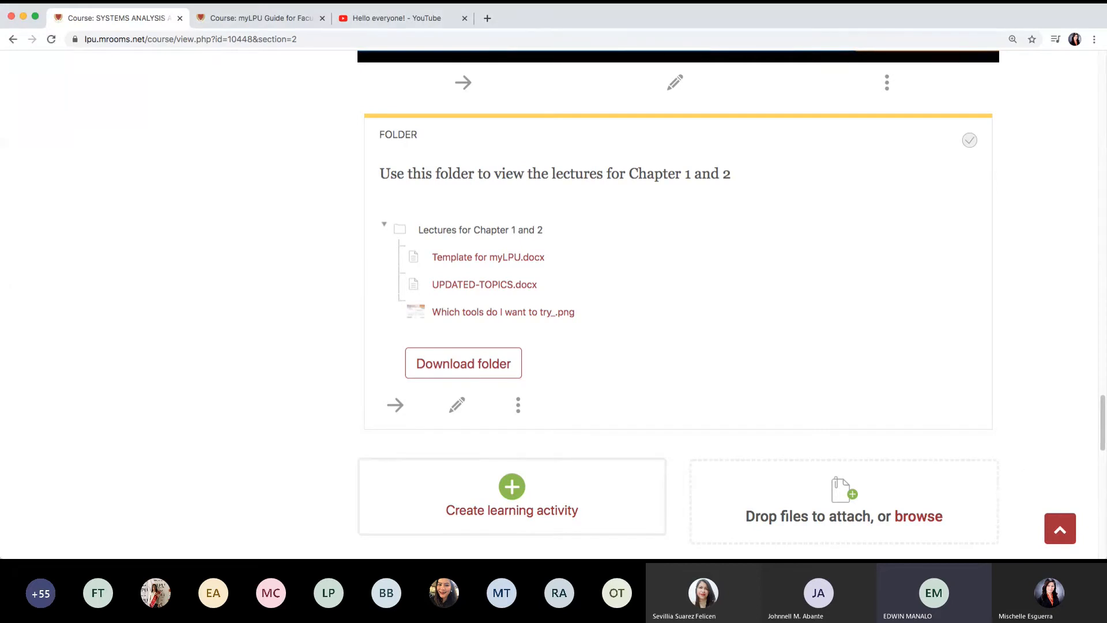
left_click(970, 211)
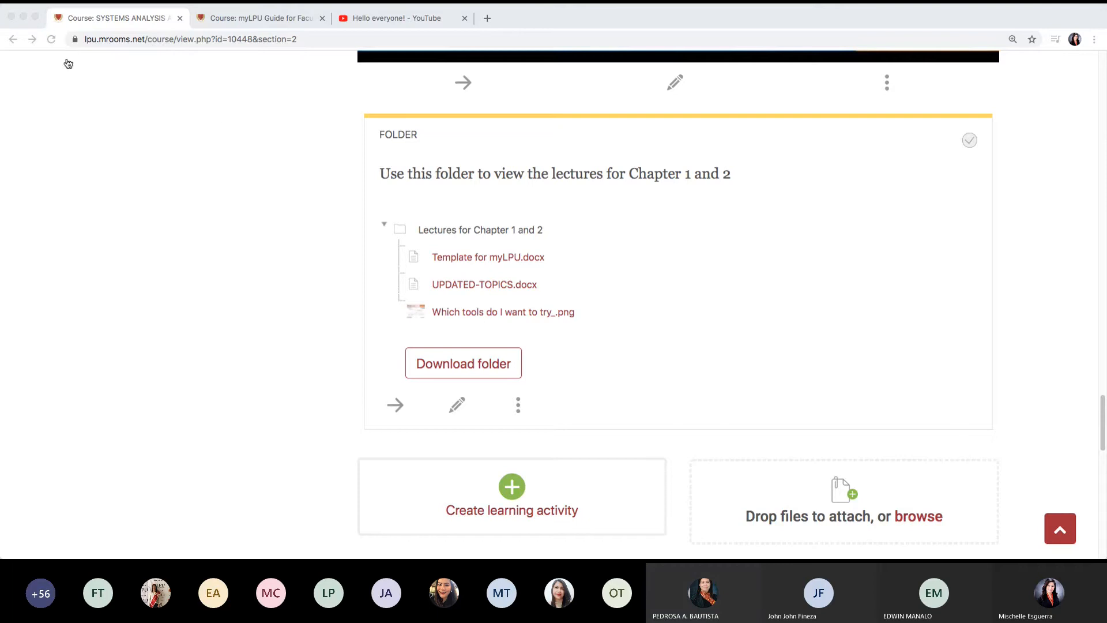
left_click(19, 70)
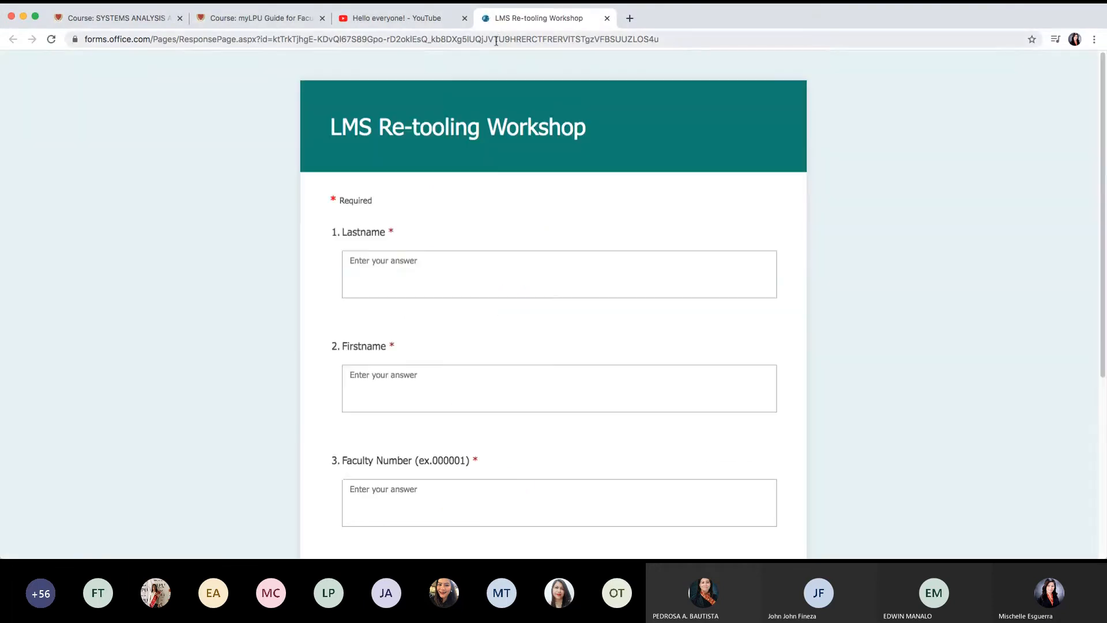
Select the web address of the LMS Re-tooling Workshop form, and close the form and the faculty guide to return to the course.
left_click(496, 40)
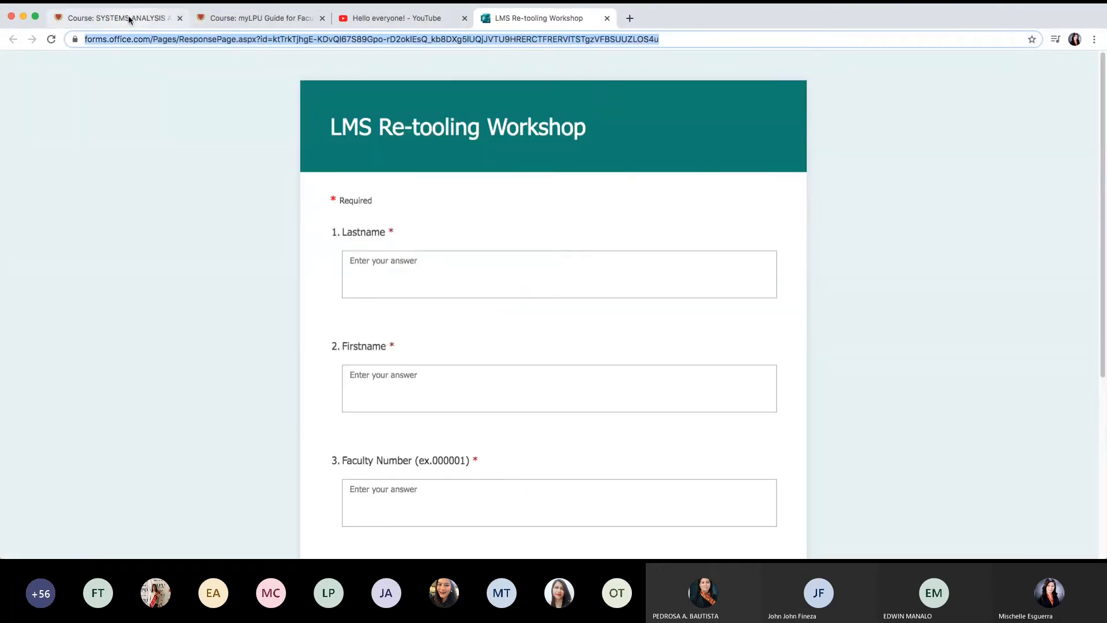
left_click(608, 18)
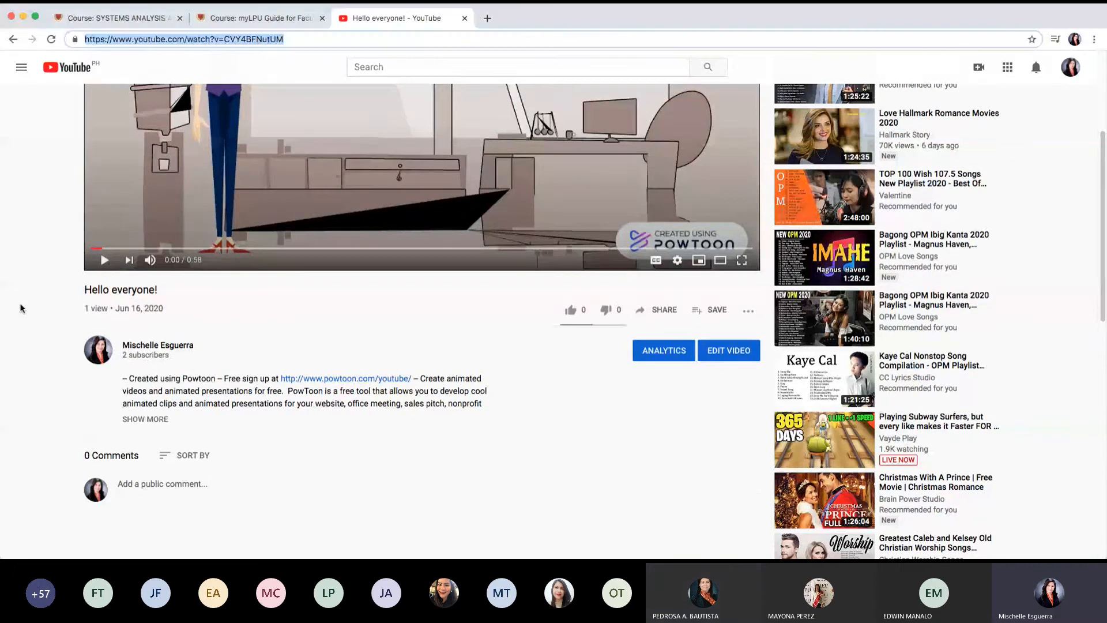
left_click(322, 18)
left_click(138, 18)
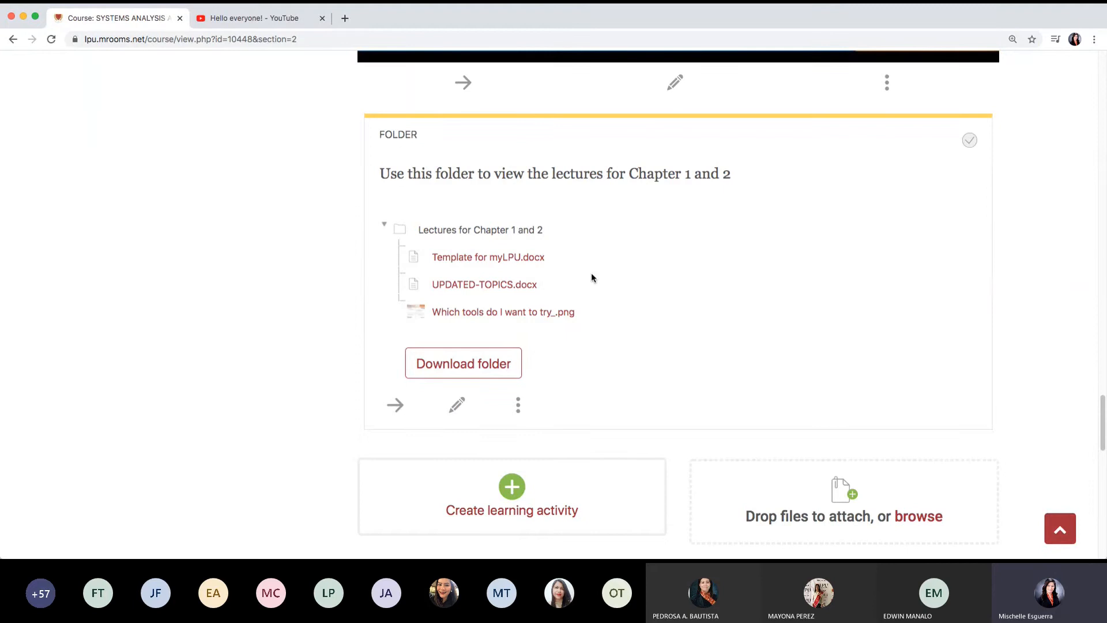
Open the help guide for creating learning activities and skim its descriptions of the activity and resource modules.
left_click(526, 516)
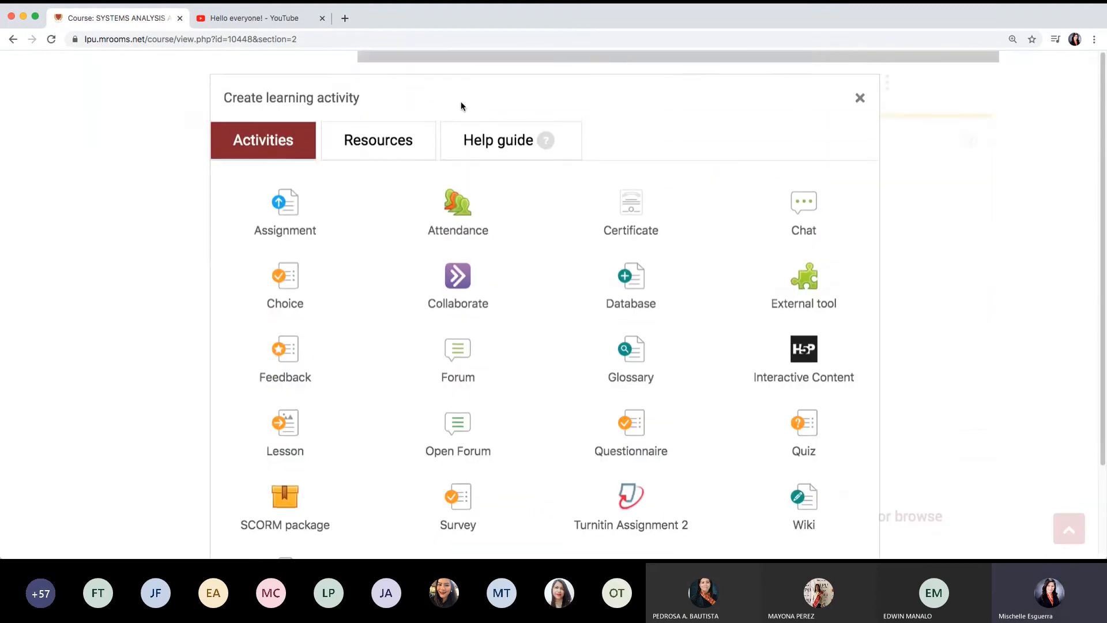
left_click(389, 145)
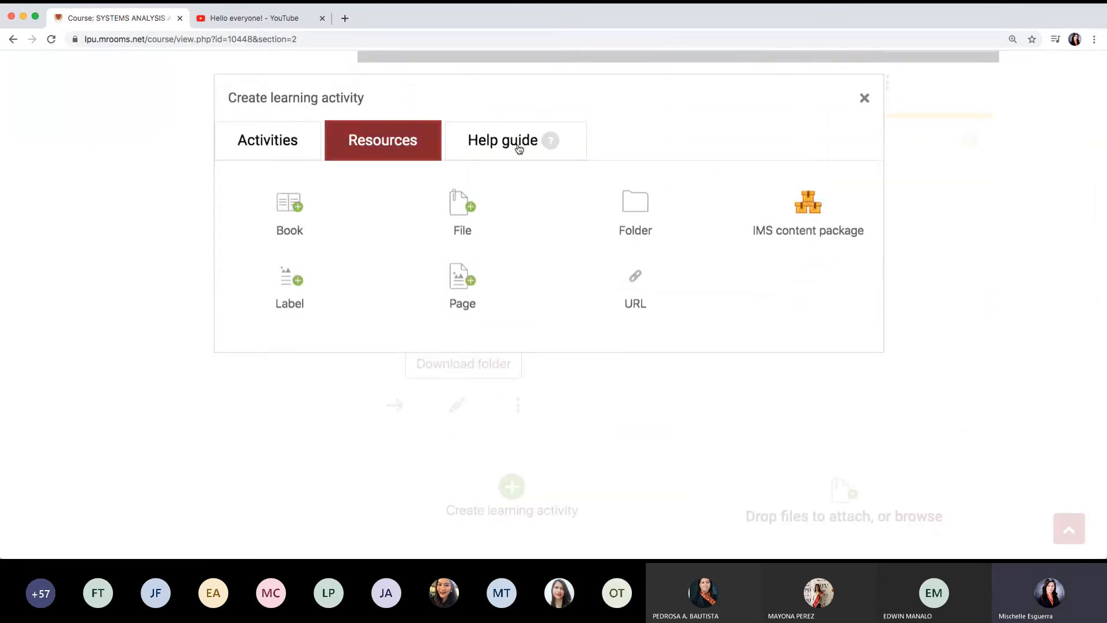
left_click(517, 143)
scroll(525, 280, "down", 15)
scroll(526, 280, "down", 8)
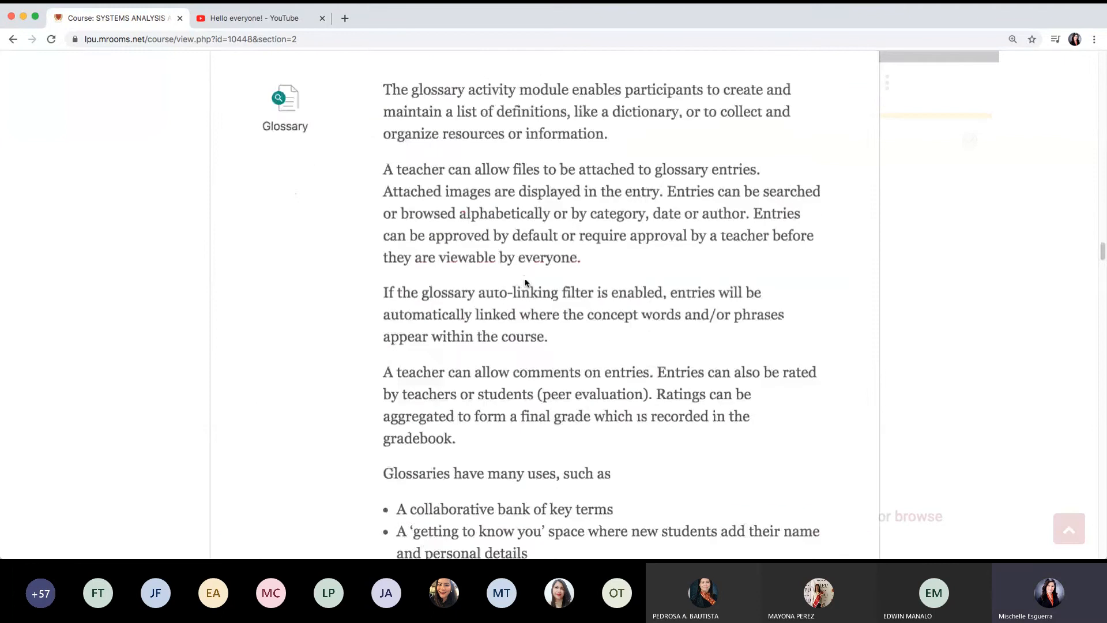
scroll(525, 281, "down", 20)
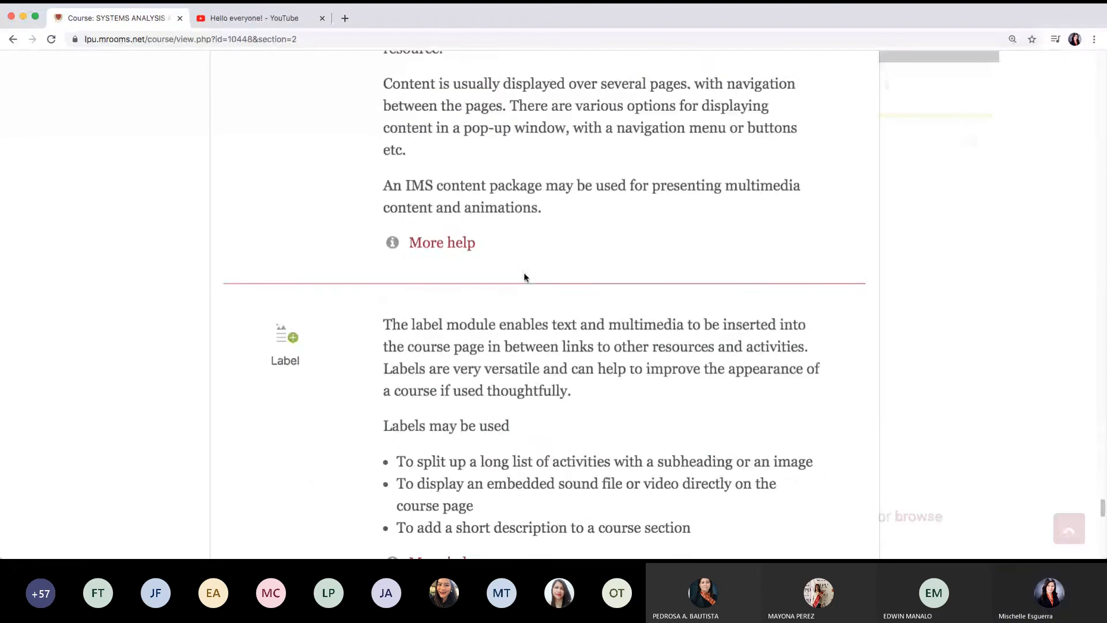
scroll(524, 278, "down", 20)
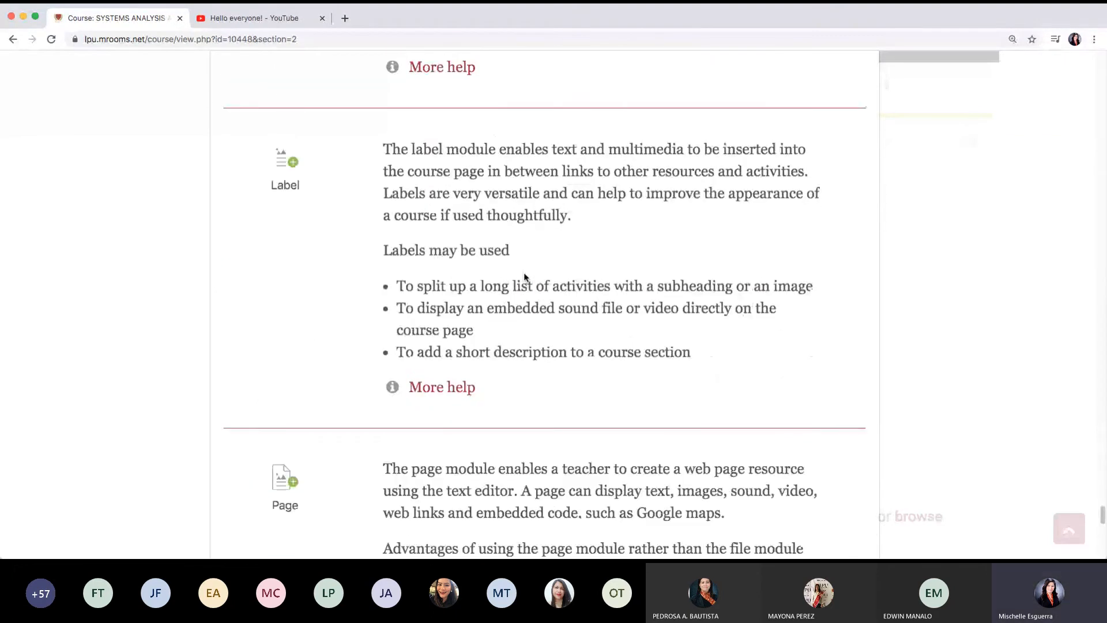
Find the Book module in the help guide and examine its description and suggested uses.
scroll(525, 277, "up", 10)
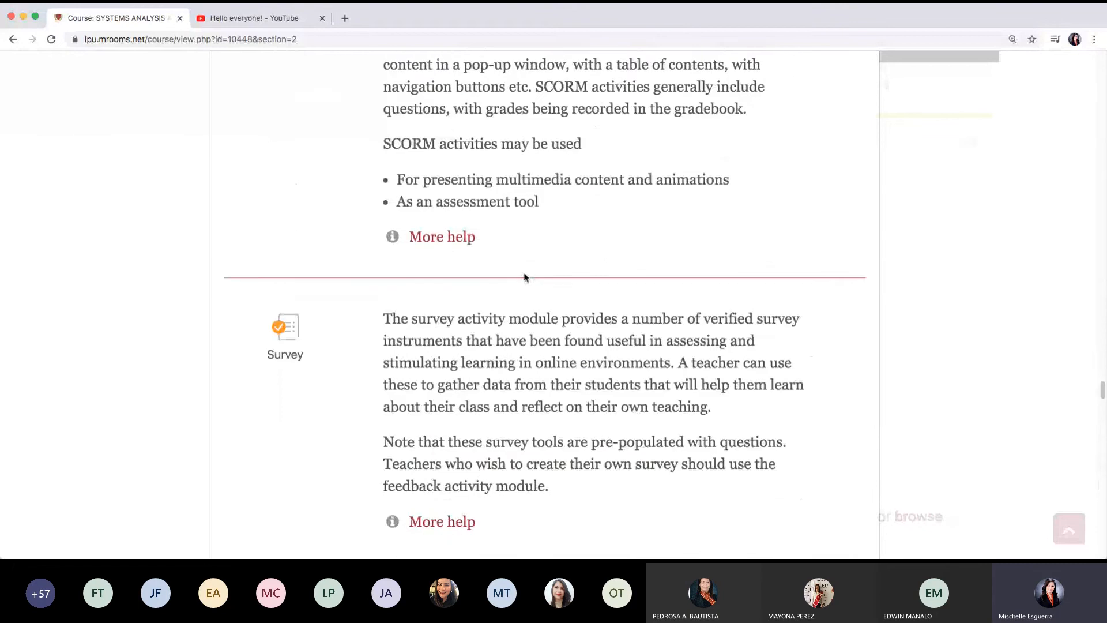
scroll(525, 278, "down", 16)
scroll(524, 272, "down", 10)
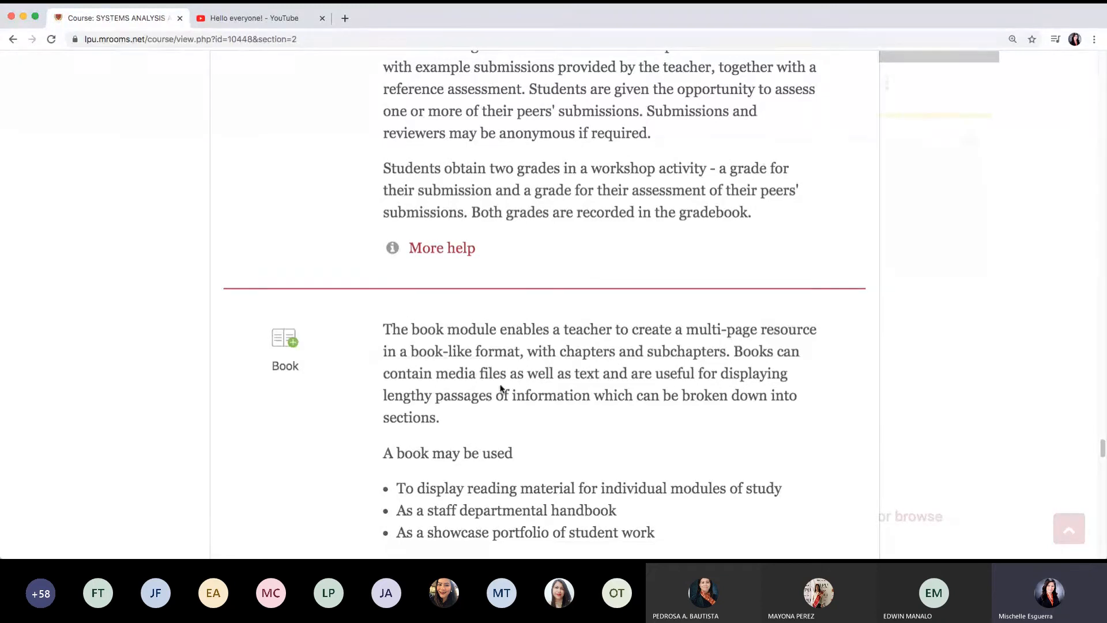
scroll(644, 387, "down", 1)
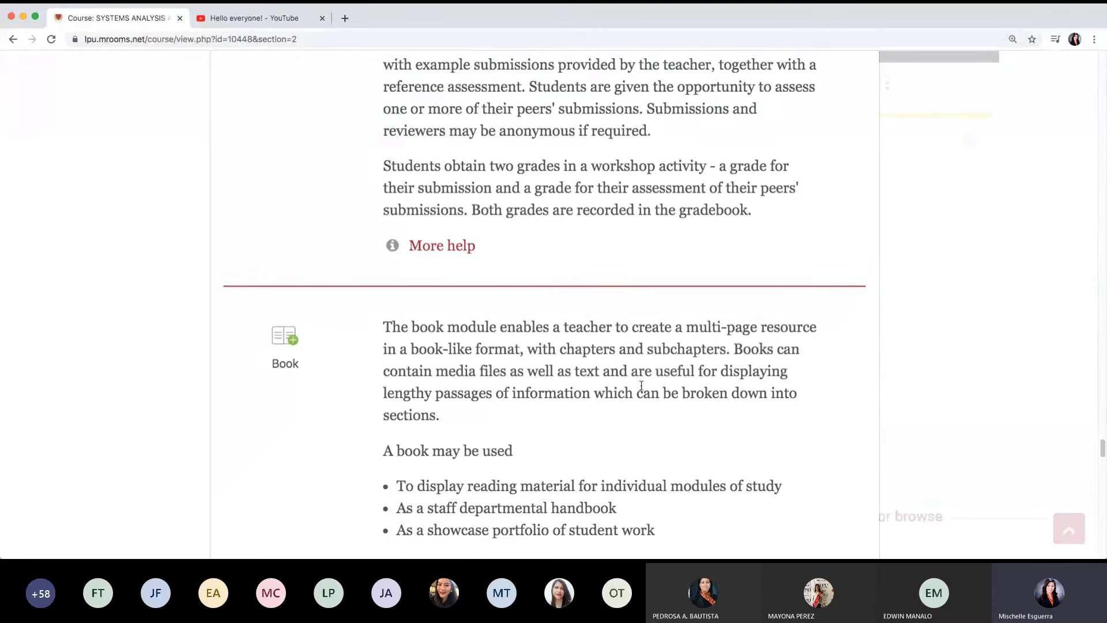
scroll(614, 442, "down", 2)
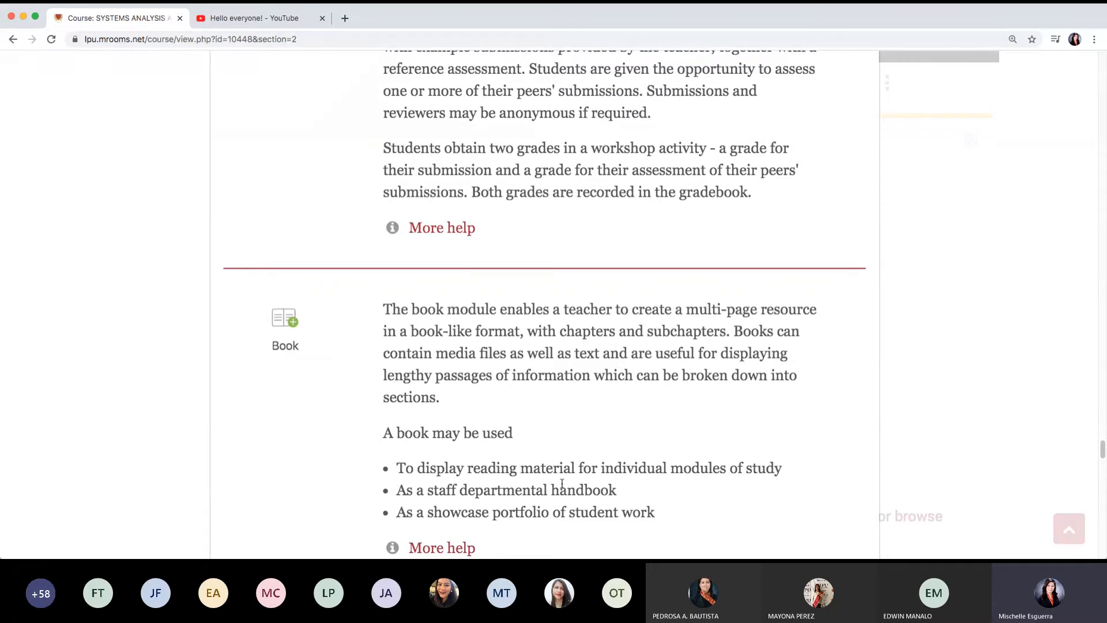
Leave the help guide and return to the Prelim Topics page.
left_click(345, 18)
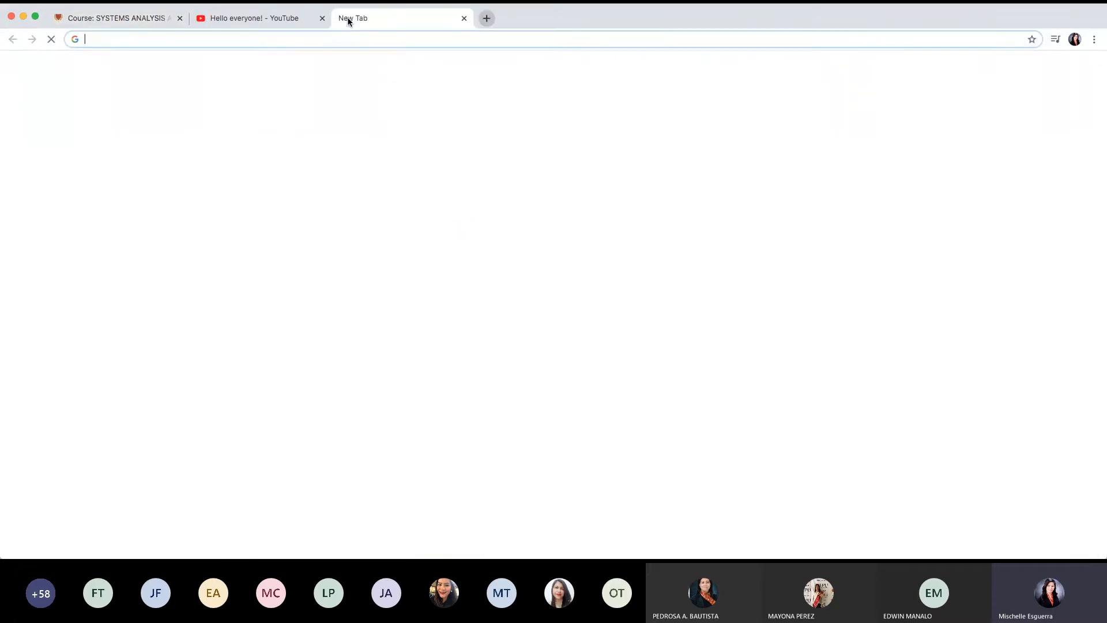
left_click(465, 17)
scroll(868, 163, "up", 15)
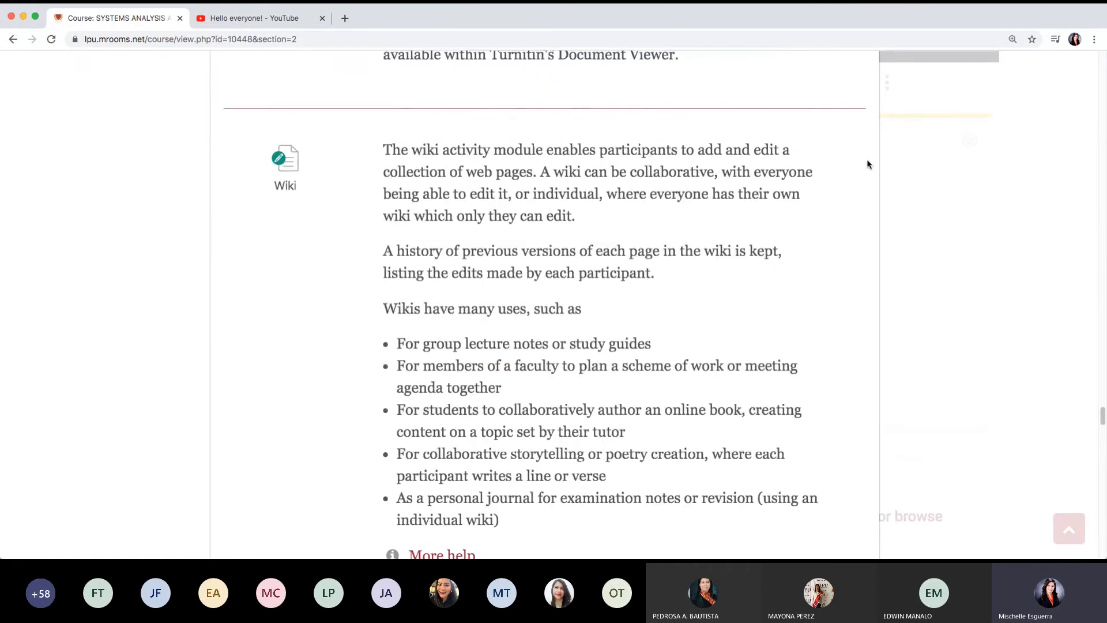
scroll(867, 163, "up", 15)
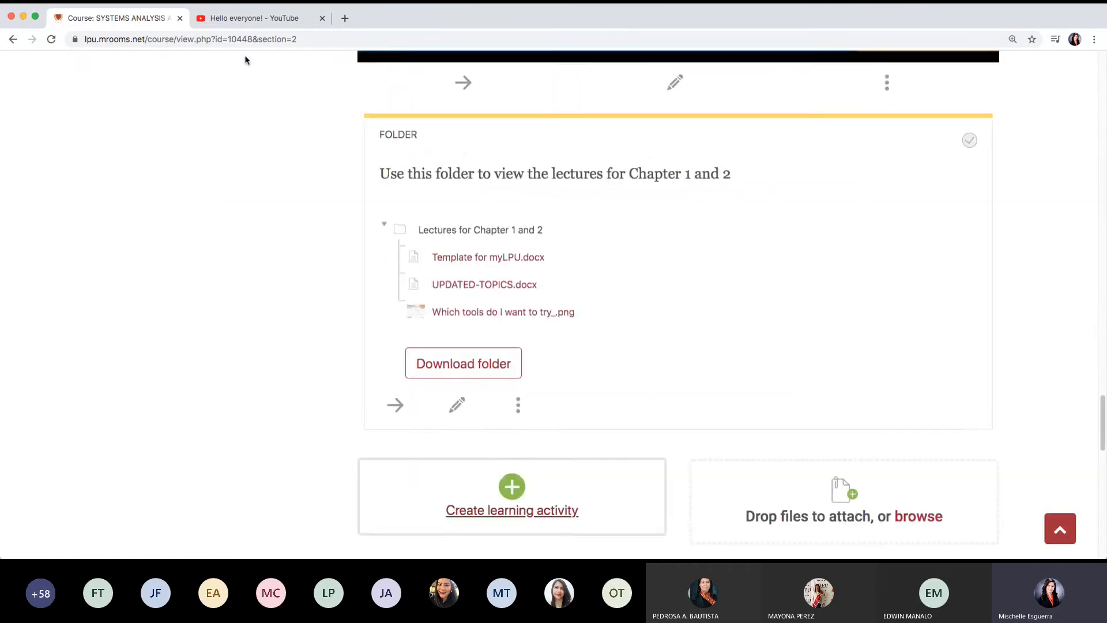
Open My Courses in a separate browser tab and go to the myLPU Guide for Faculty Members course.
scroll(655, 239, "up", 5)
scroll(656, 239, "up", 10)
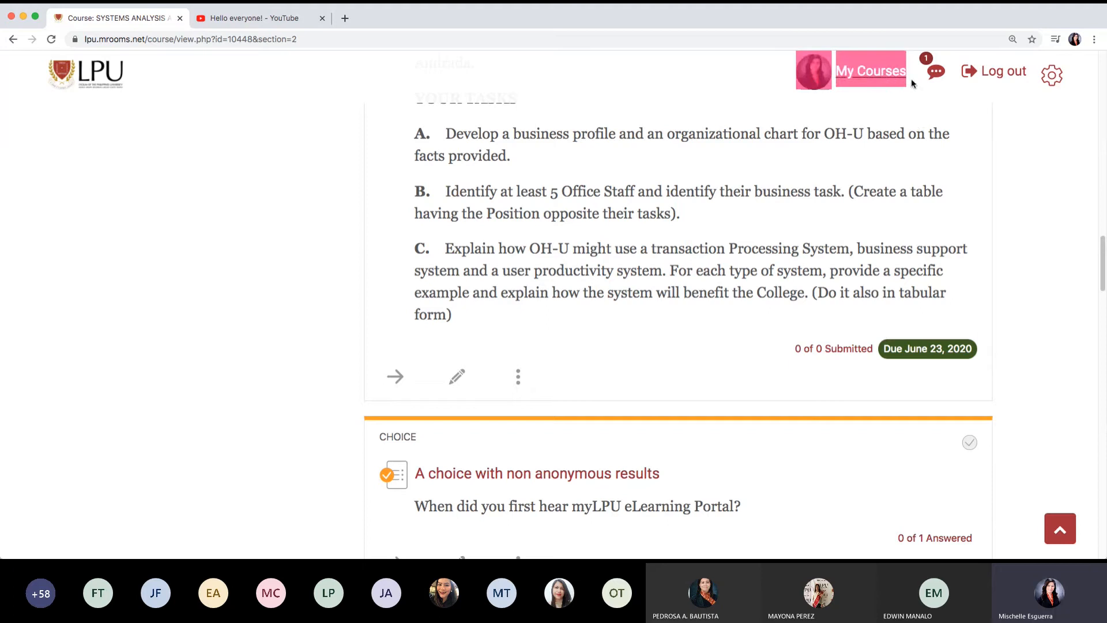
left_click(267, 56)
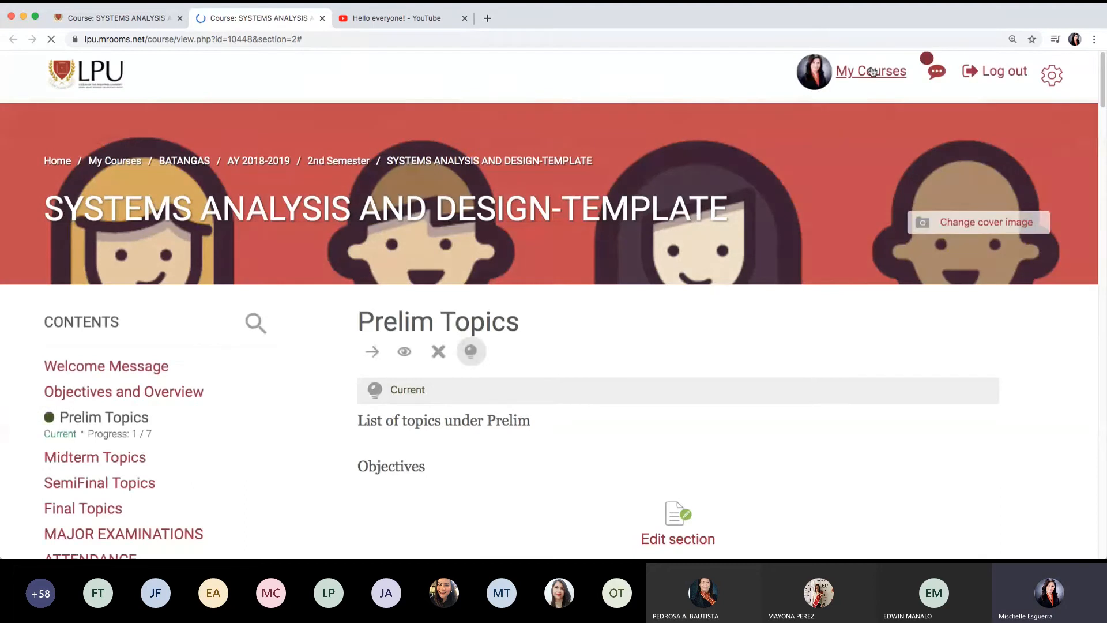
left_click(872, 71)
scroll(487, 329, "down", 15)
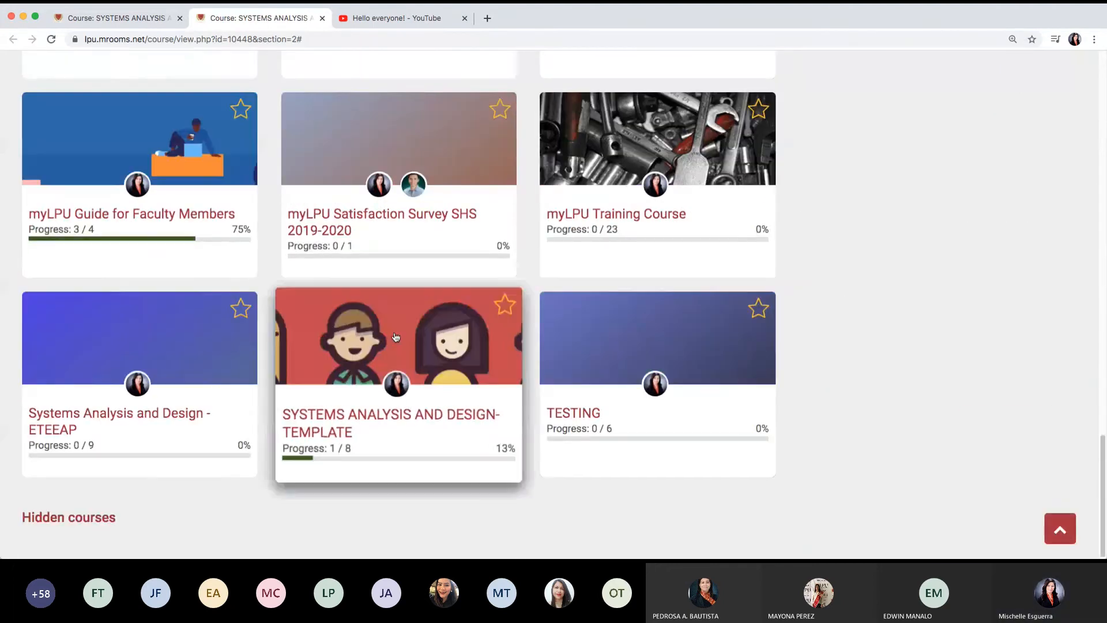
left_click(129, 214)
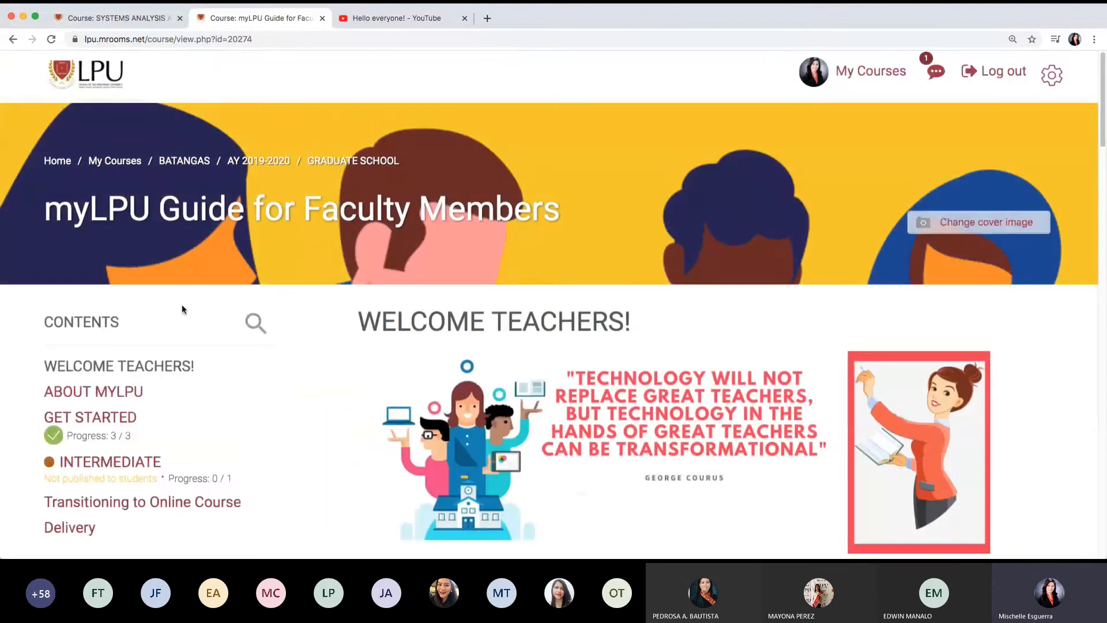
Go to the GET STARTED section of the faculty guide and open the book "Hooray! Let's Start!".
left_click(90, 417)
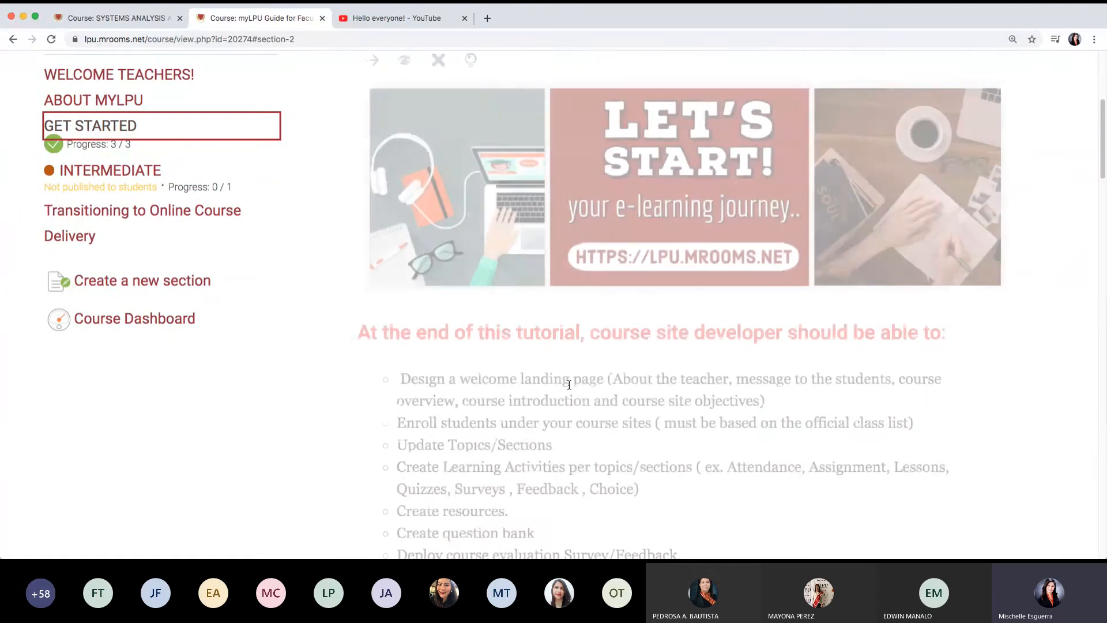
scroll(569, 387, "down", 5)
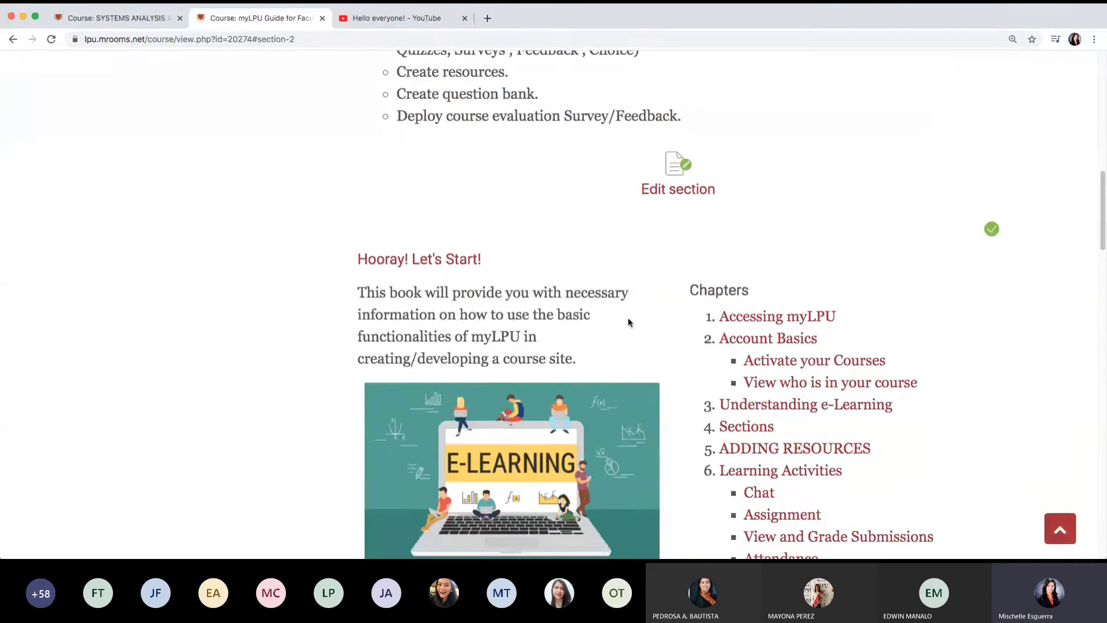
scroll(612, 322, "down", 1)
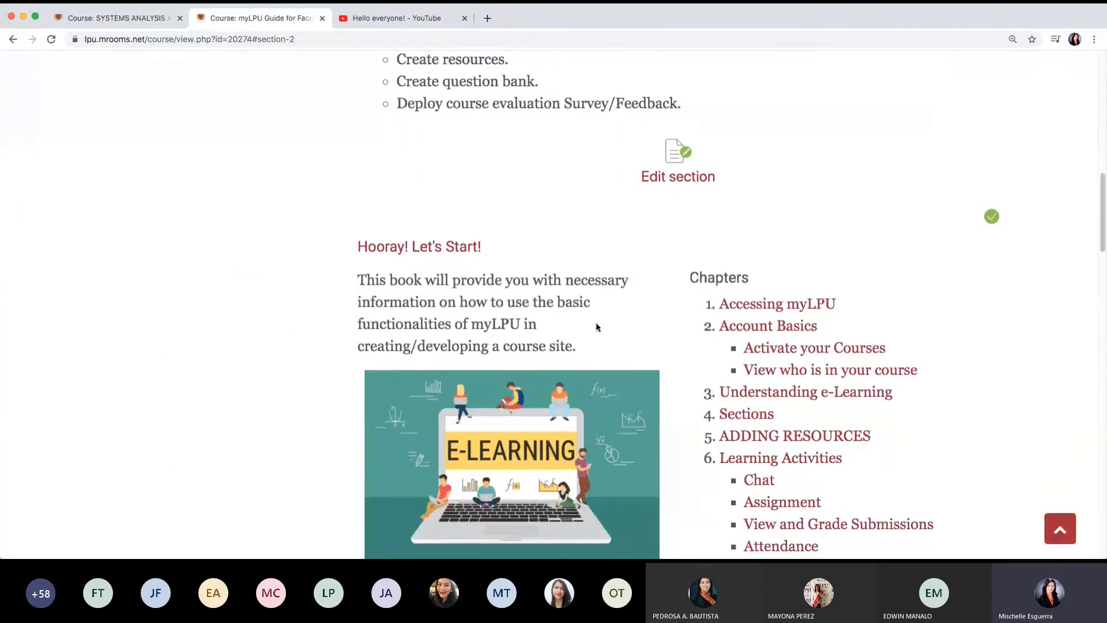
left_click(425, 248)
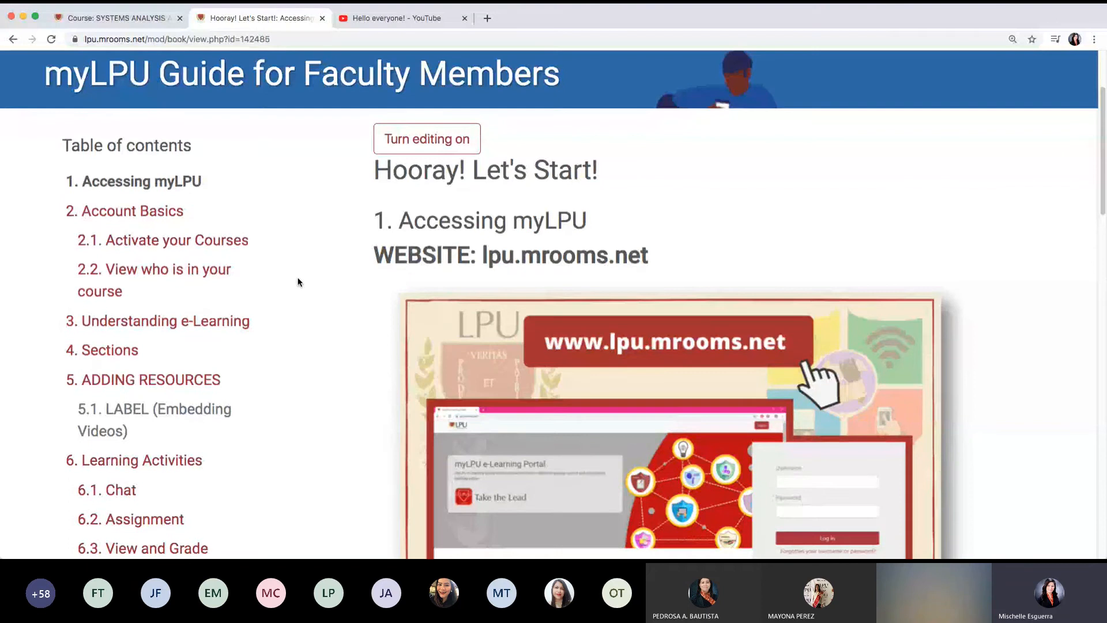
Look through the book's table of contents and Accessing myLPU chapter, and open the printable version of the whole book.
scroll(299, 282, "down", 3)
scroll(299, 277, "down", 10)
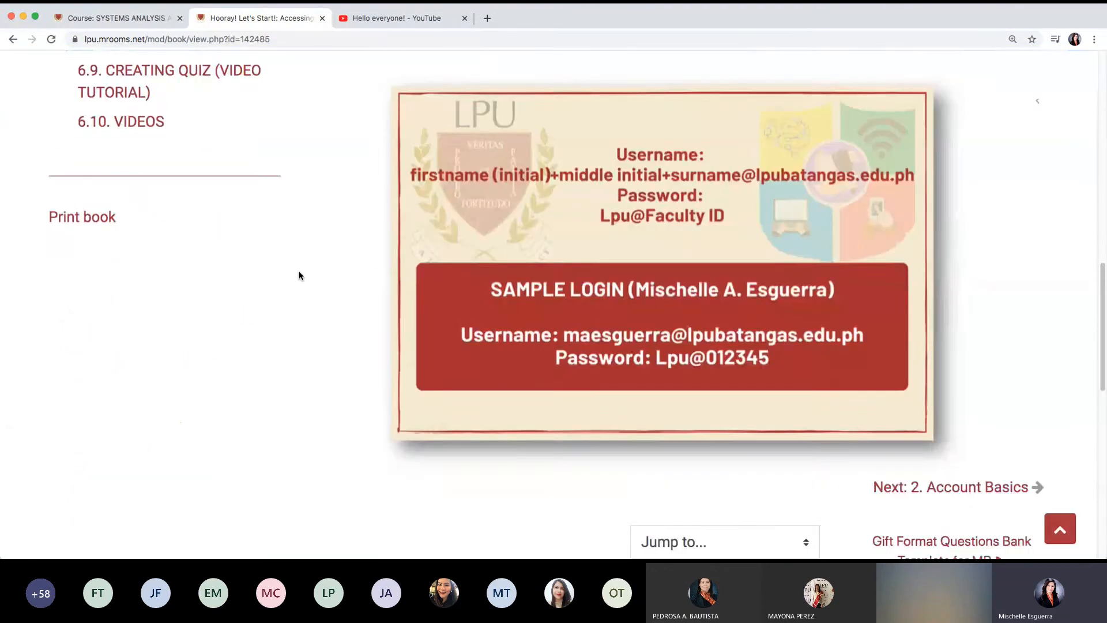
scroll(299, 275, "up", 2)
scroll(299, 275, "up", 3)
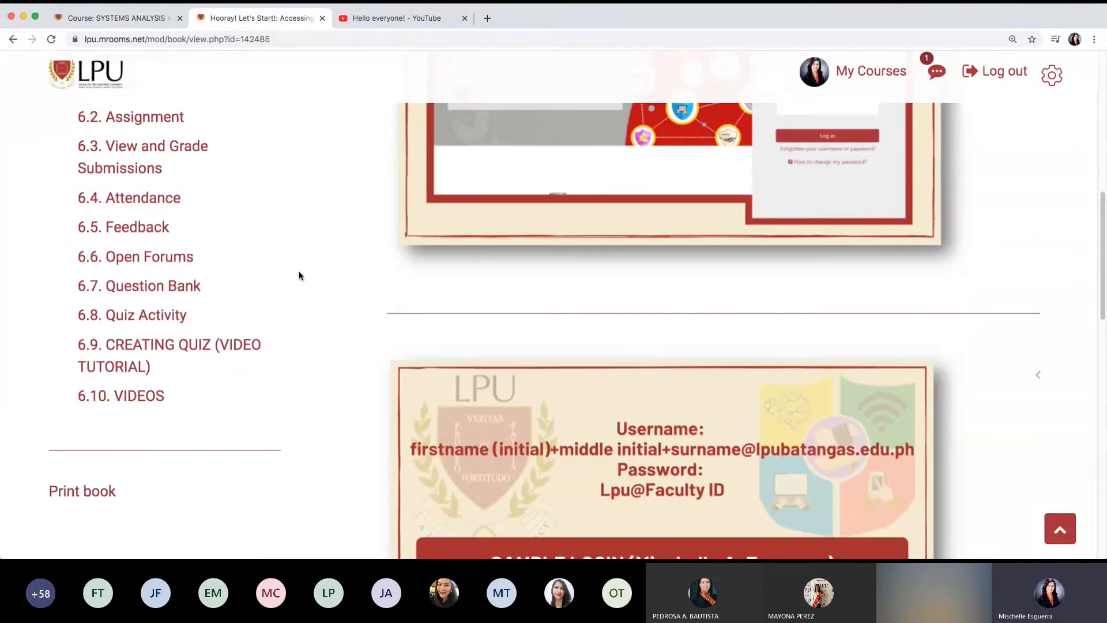
scroll(299, 276, "up", 3)
scroll(298, 275, "down", 5)
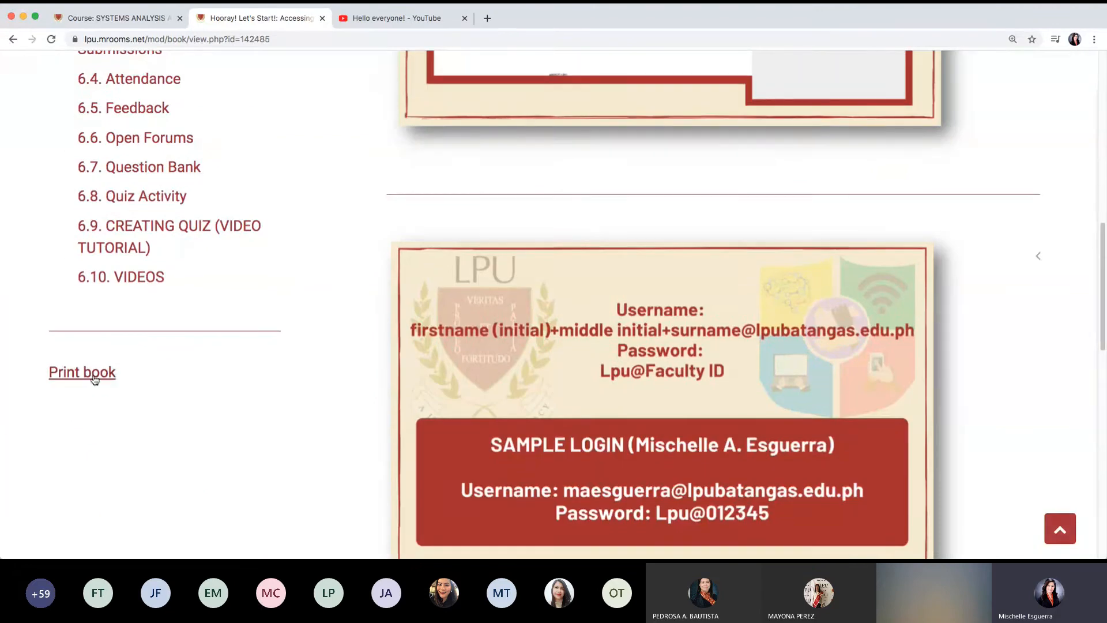
left_click(94, 379)
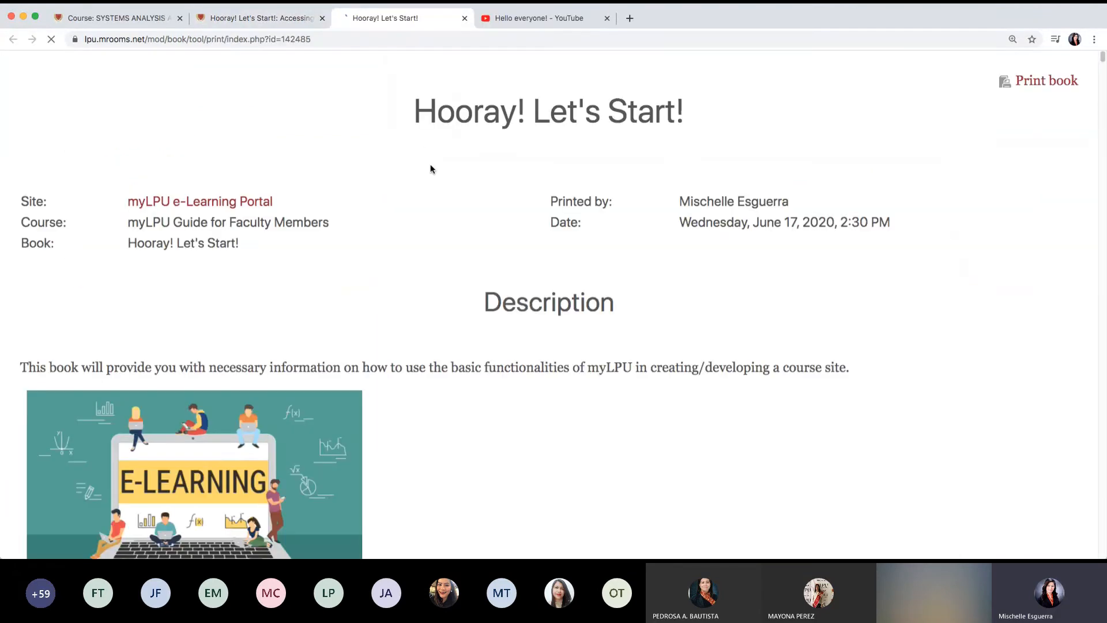
Look over the table of contents in the printable version of the guide book, and close that version.
scroll(485, 252, "down", 15)
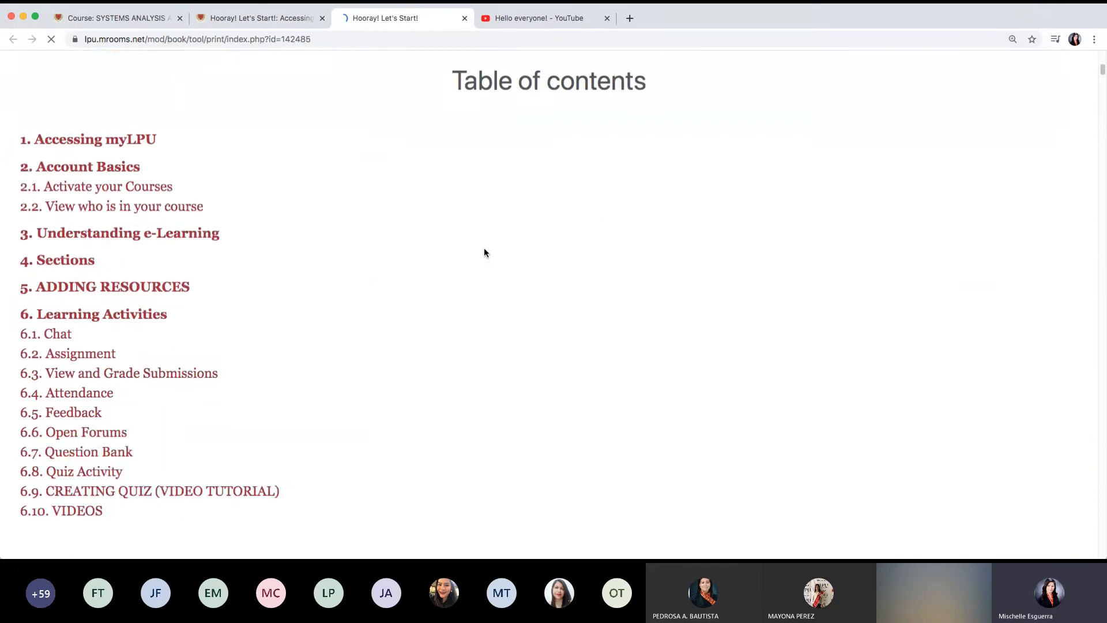
scroll(484, 252, "up", 7)
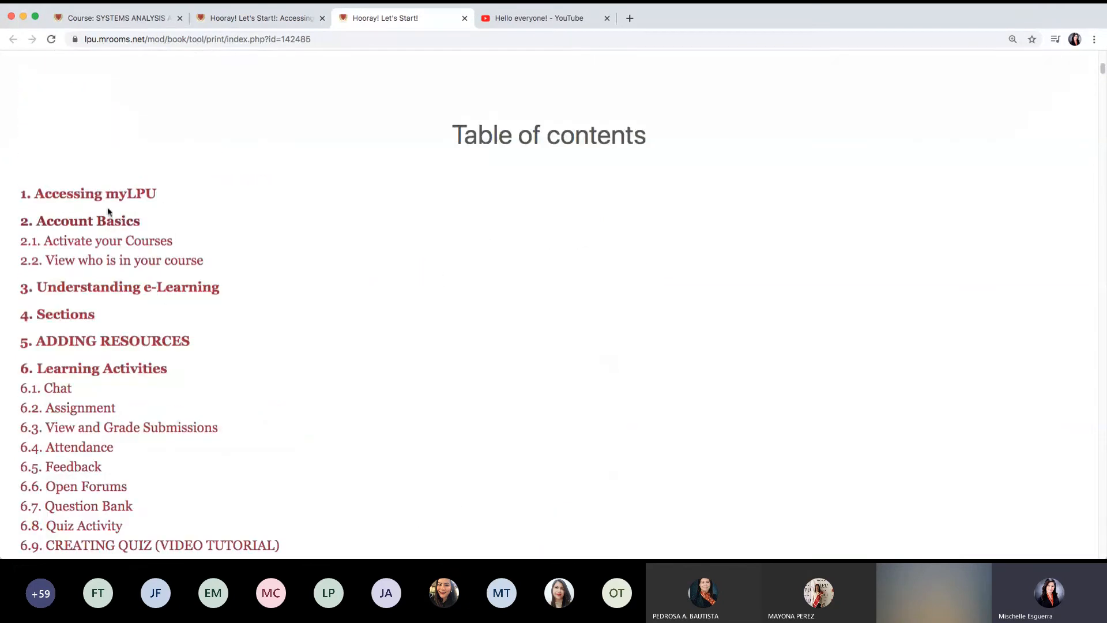
left_click(464, 19)
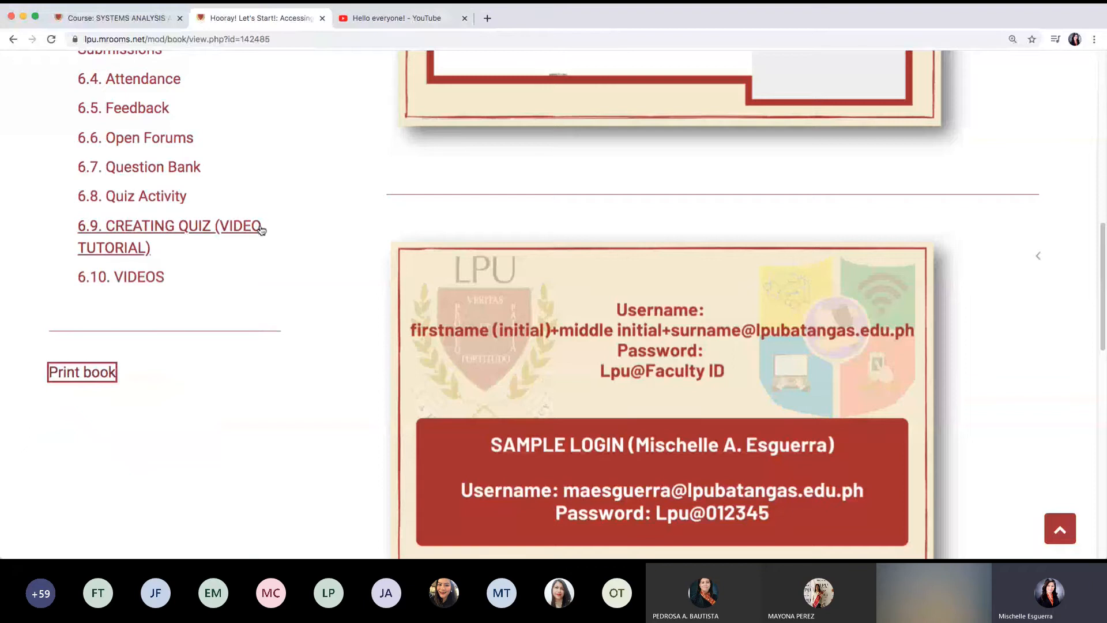
Return to the Prelim Topics section of the SYSTEMS ANALYSIS AND DESIGN-TEMPLATE course and start adding a Book resource there.
left_click(116, 18)
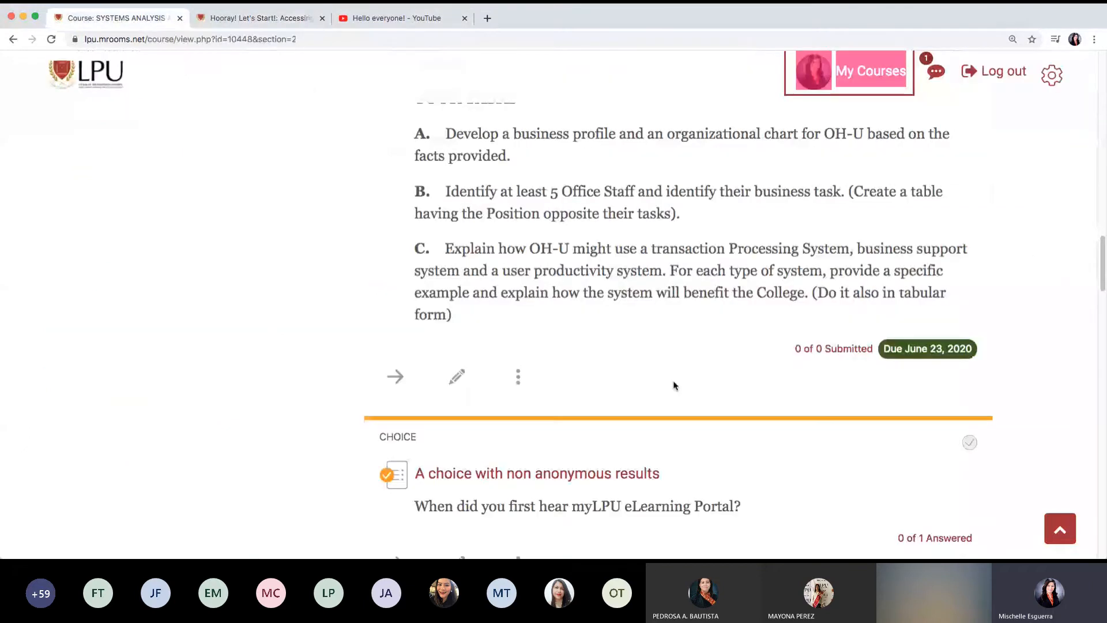
scroll(669, 357, "down", 8)
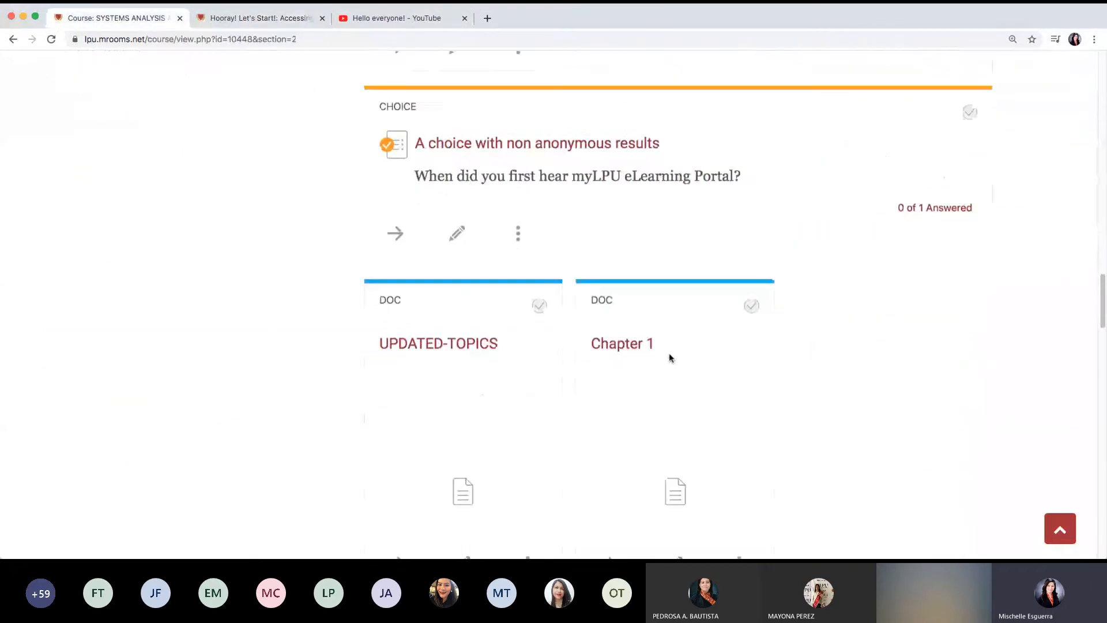
scroll(669, 358, "down", 15)
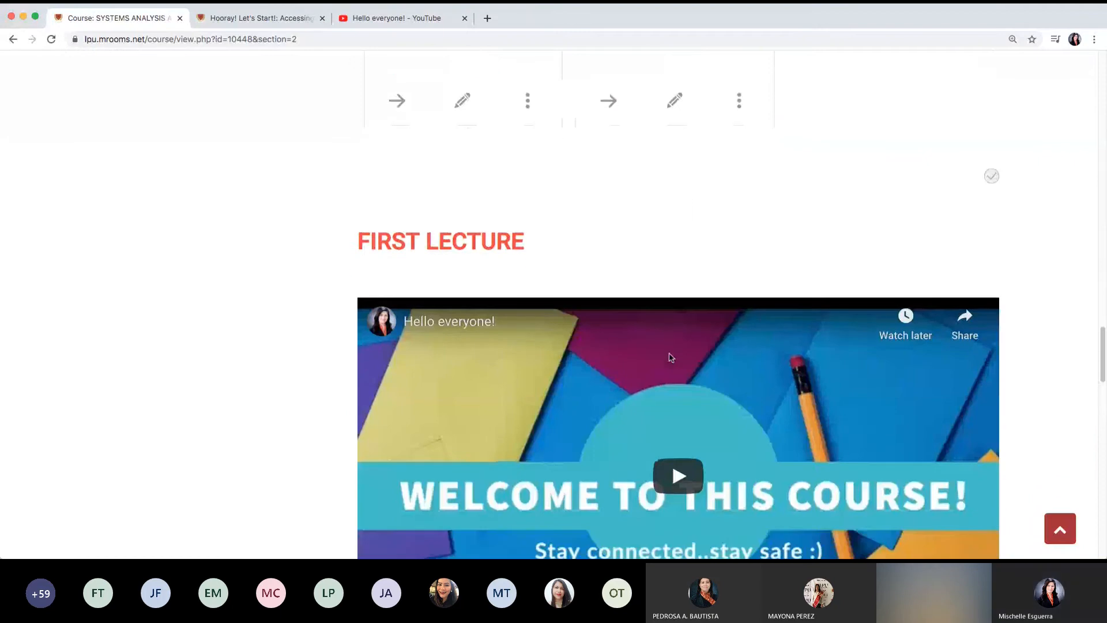
scroll(669, 357, "down", 6)
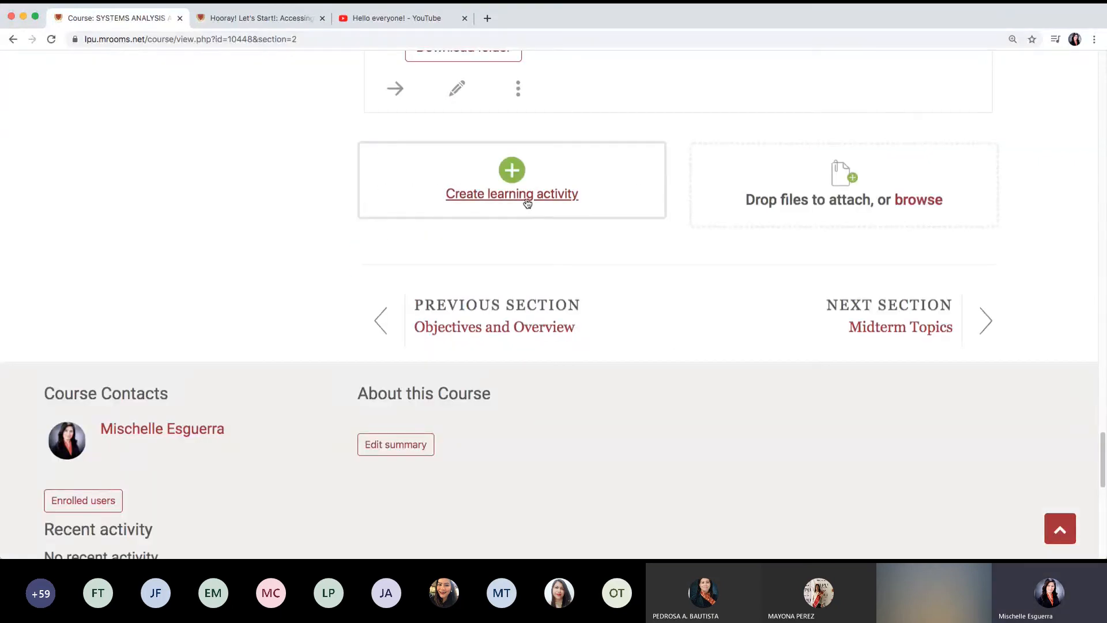
left_click(527, 203)
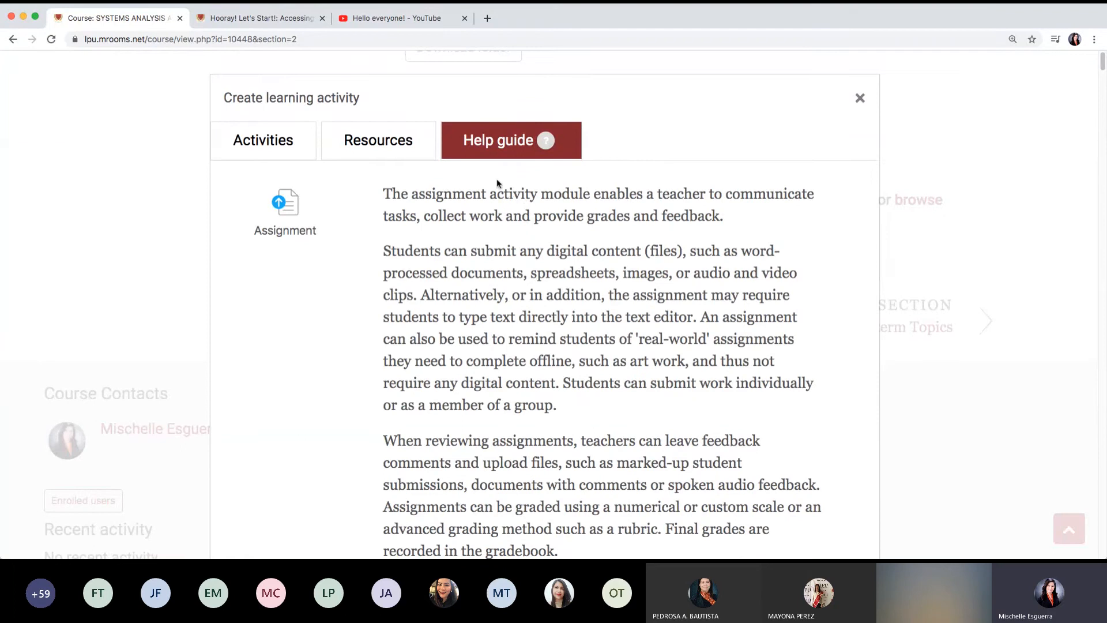
left_click(389, 151)
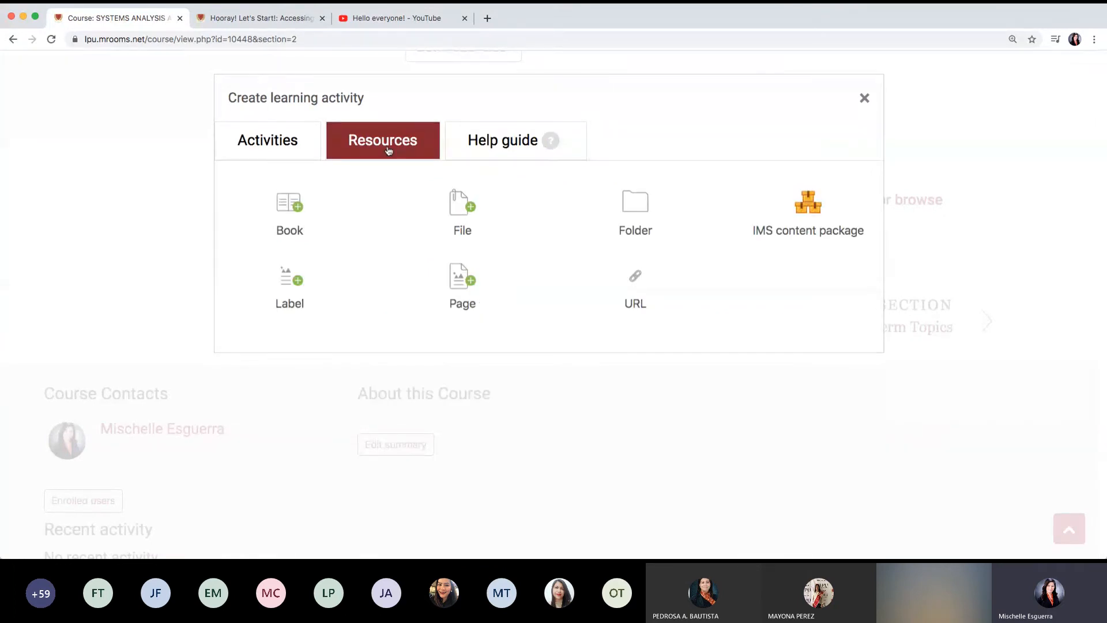
left_click(286, 210)
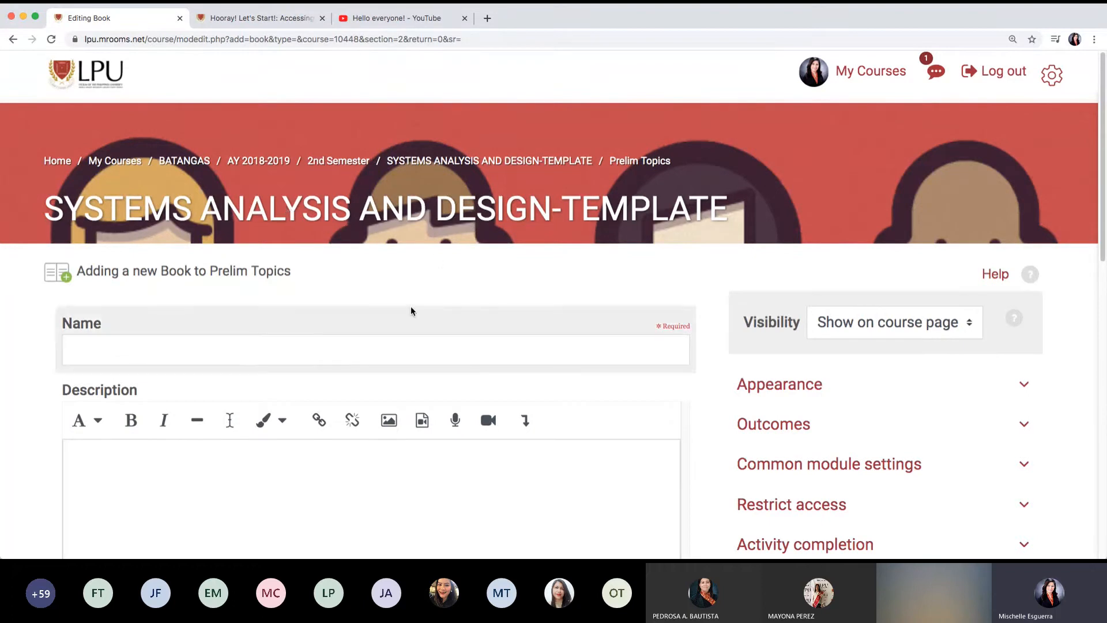
Name the new book "Course Compass: the Syllabus".
left_click(324, 350)
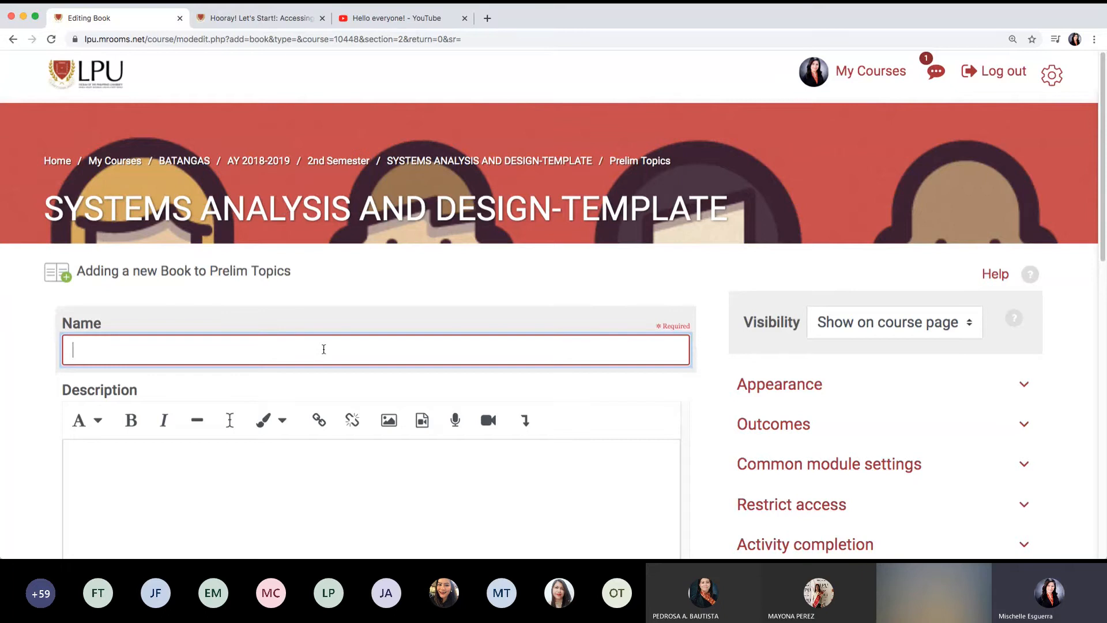
type("Course Compass")
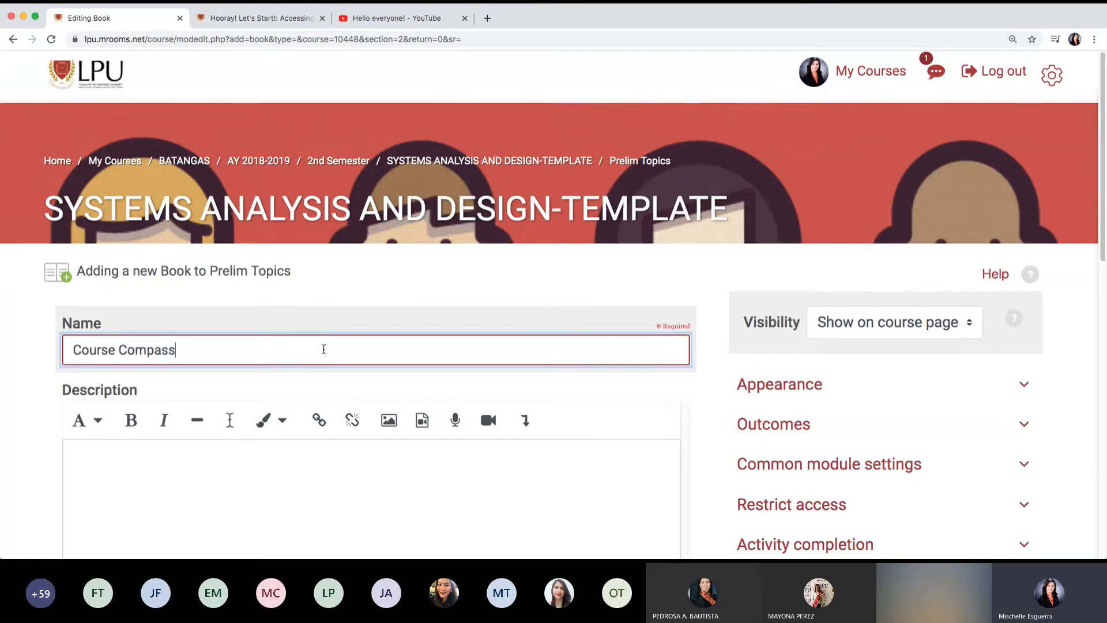
type(": the Syllabus")
Enter the book's description as "Each chapter will highlight important components of the course".
left_click(323, 462)
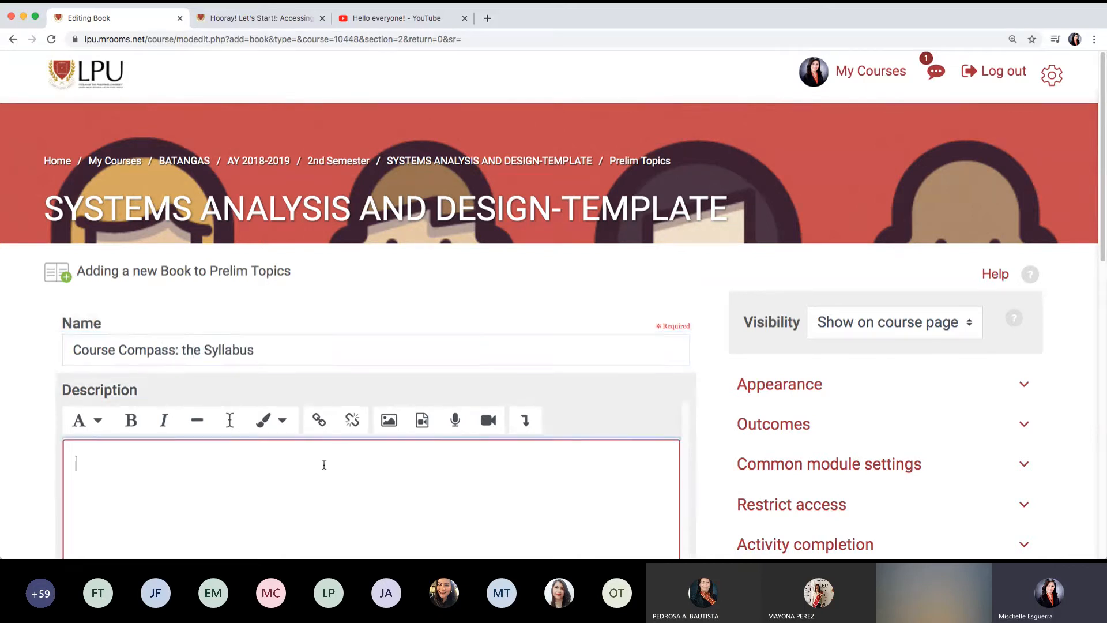
scroll(323, 462, "down", 3)
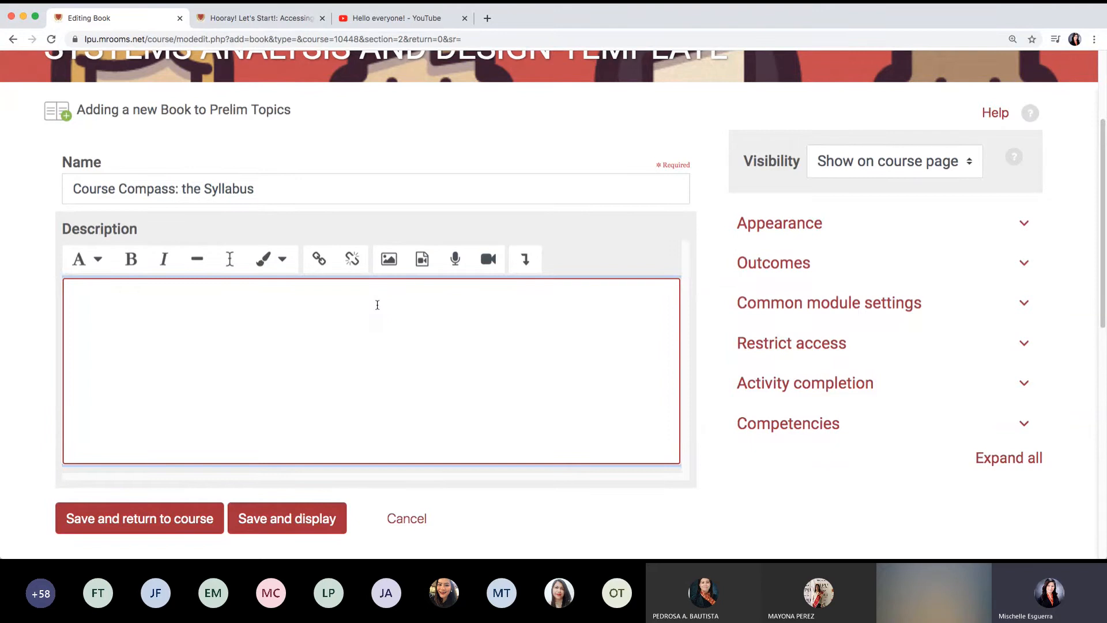
type("Each chapter will hi")
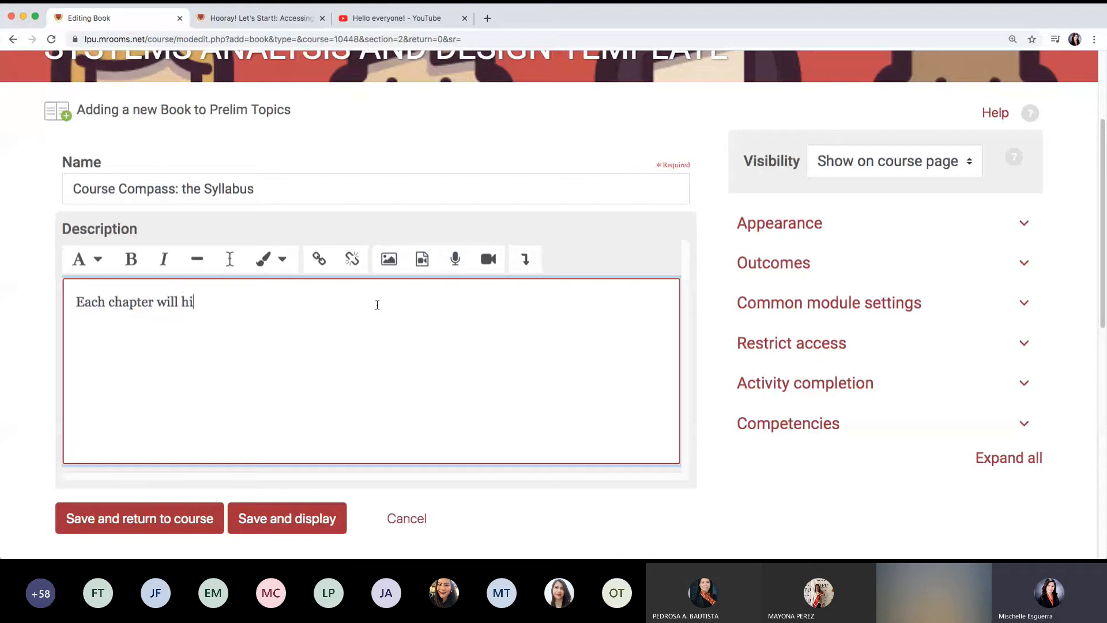
type("ghlight important ")
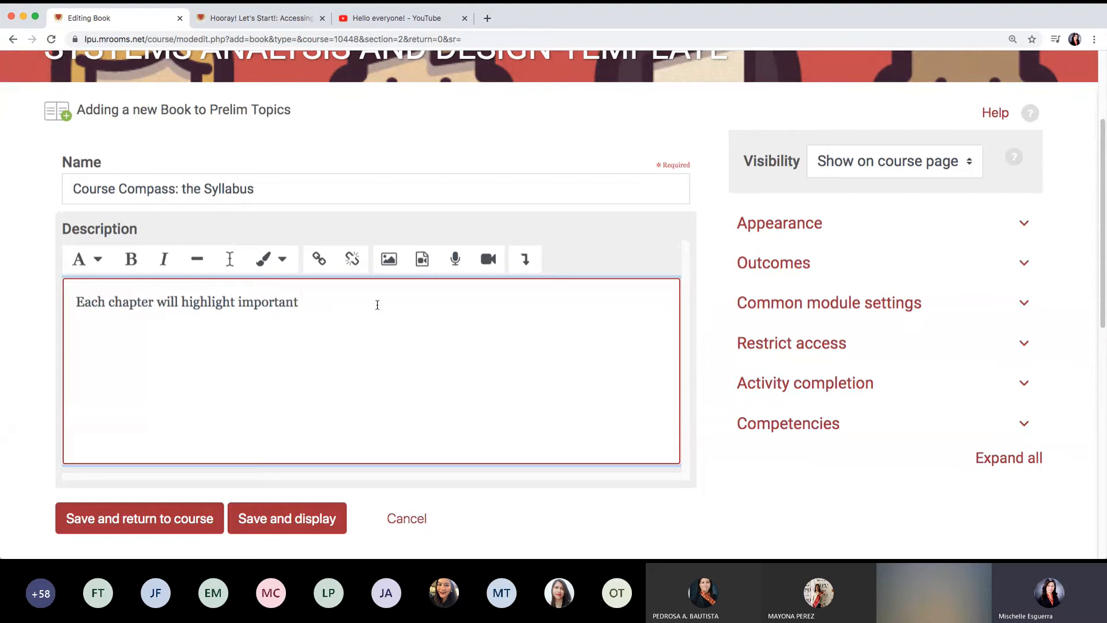
type("components of the course")
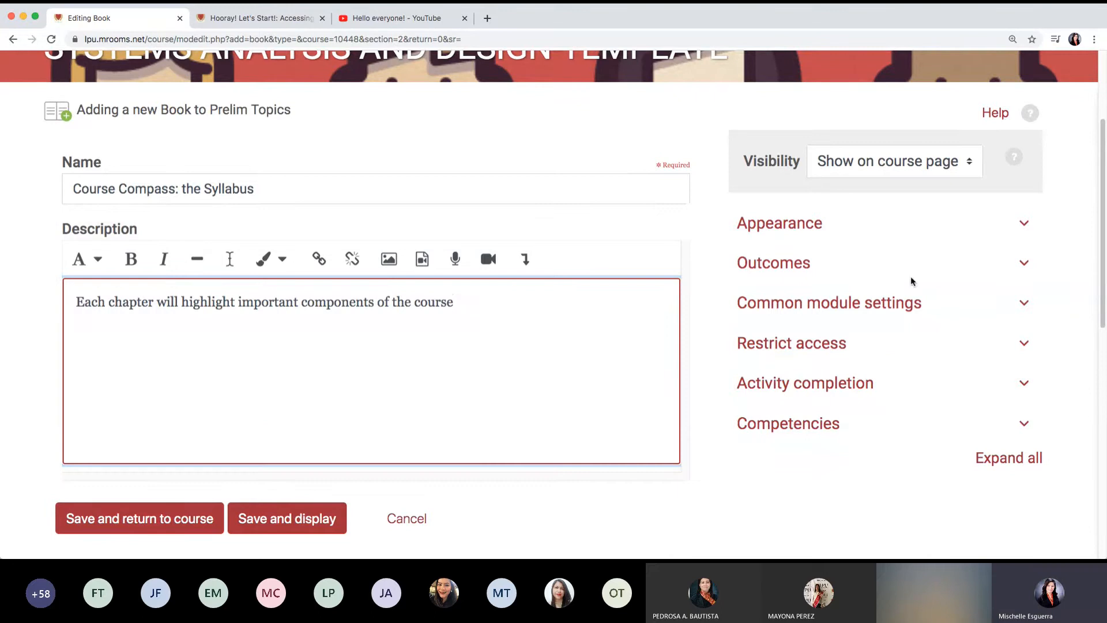
Open the book's Appearance settings and examine the chapter formatting and style of navigation options.
left_click(998, 271)
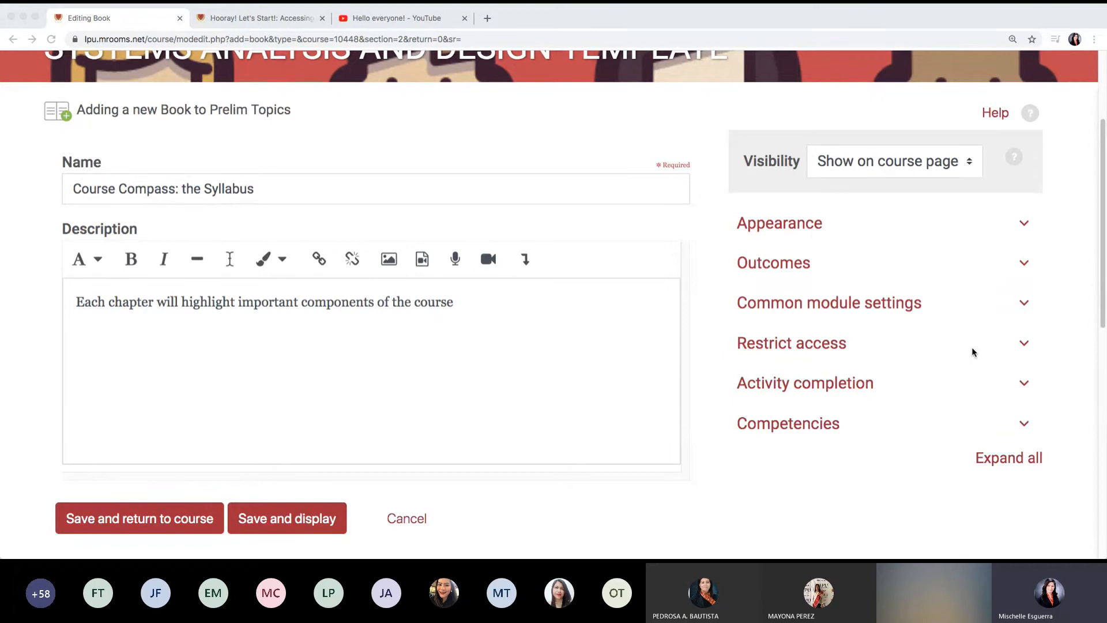
left_click(805, 225)
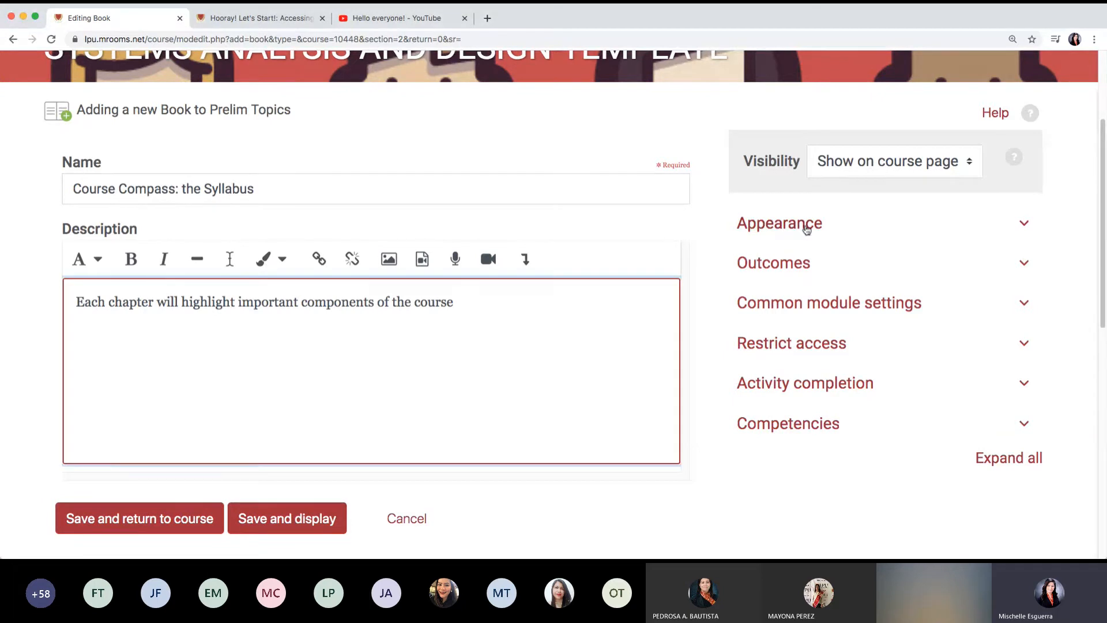
left_click(806, 228)
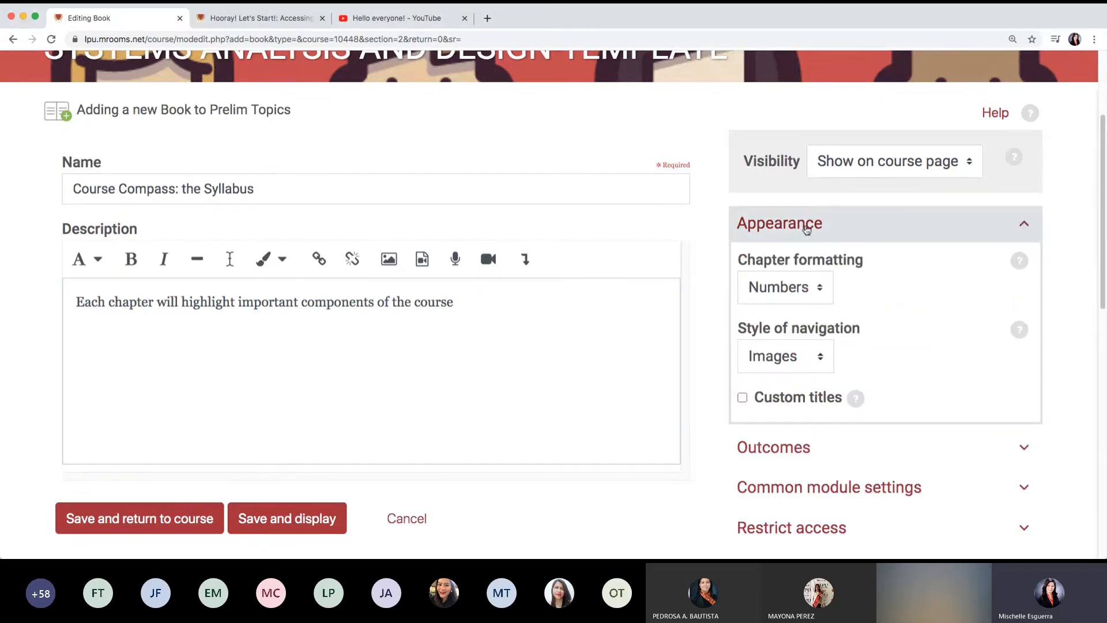
left_click(805, 291)
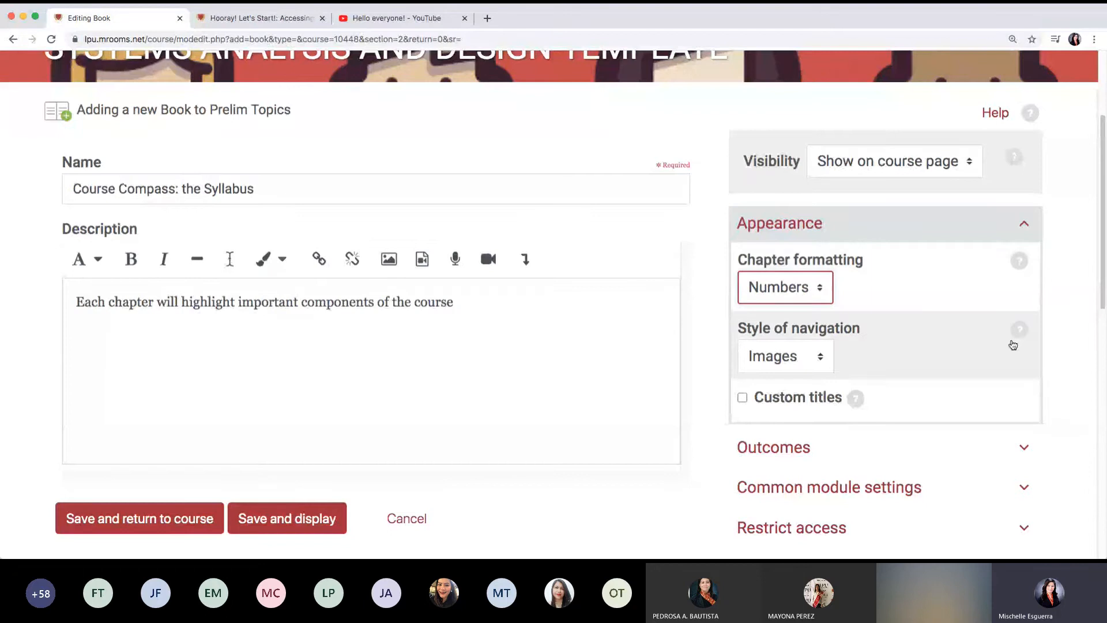
left_click(810, 362)
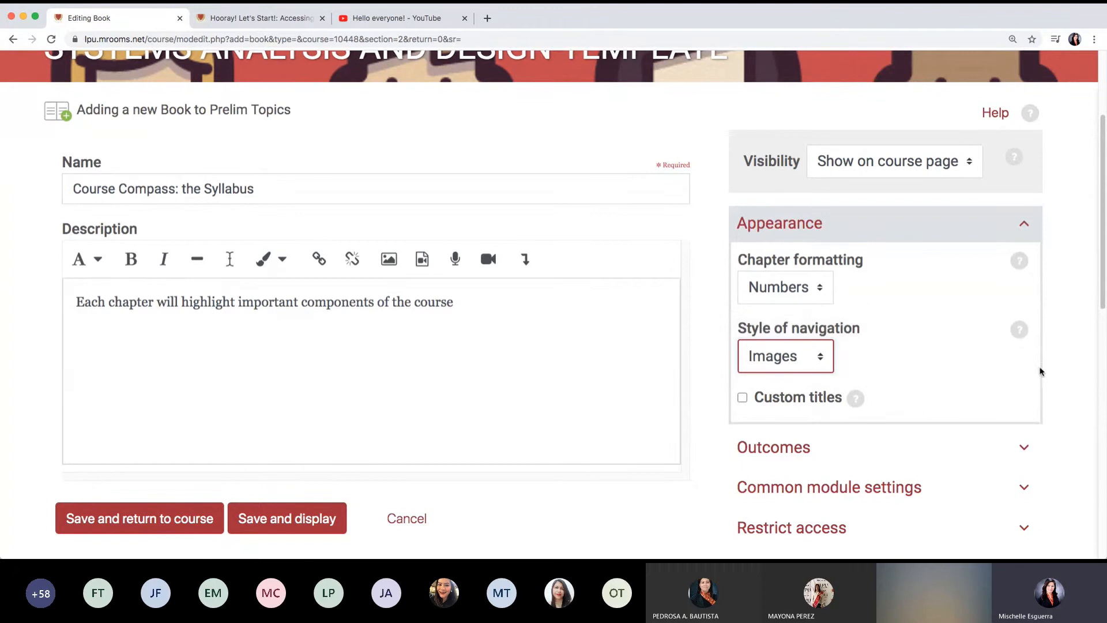
Open the book's Common module settings and review them along with the remaining book settings.
scroll(877, 450, "down", 3)
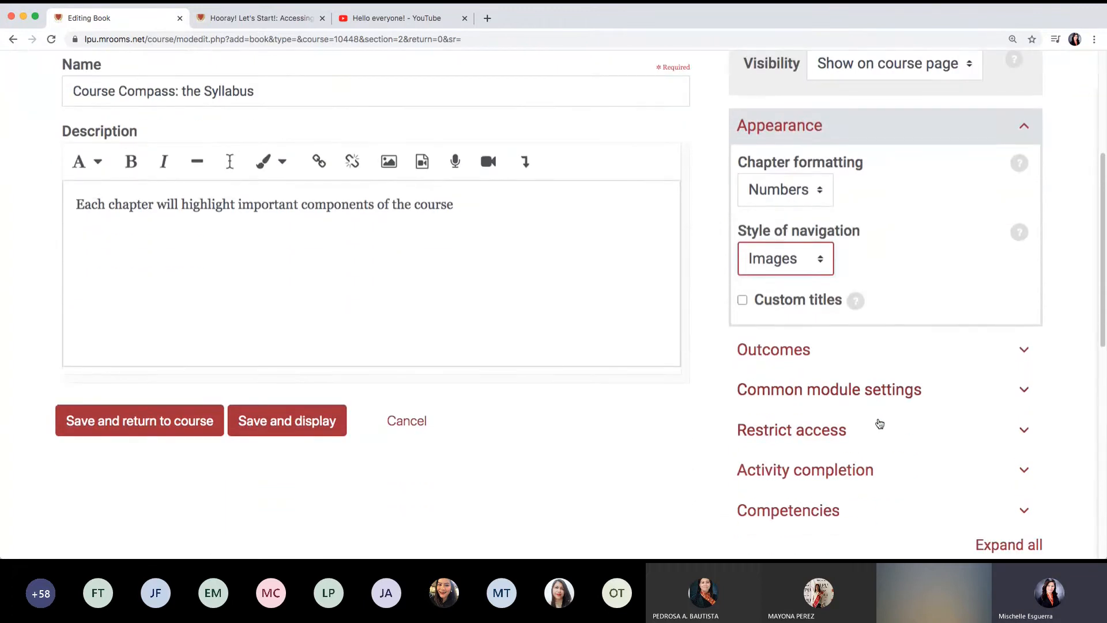
left_click(872, 391)
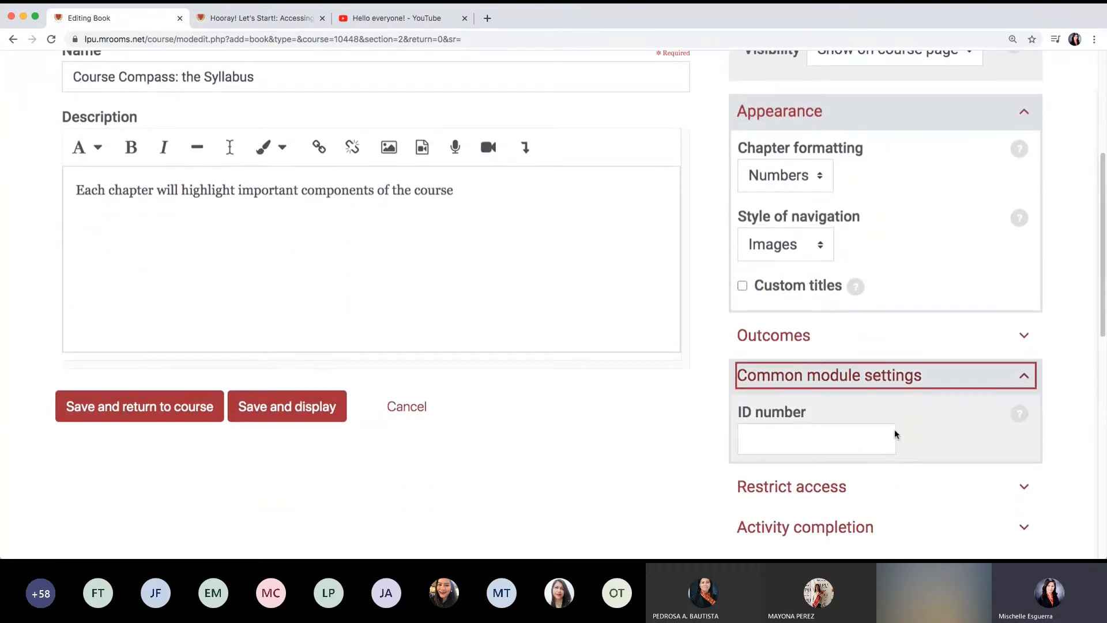
scroll(854, 472, "down", 3)
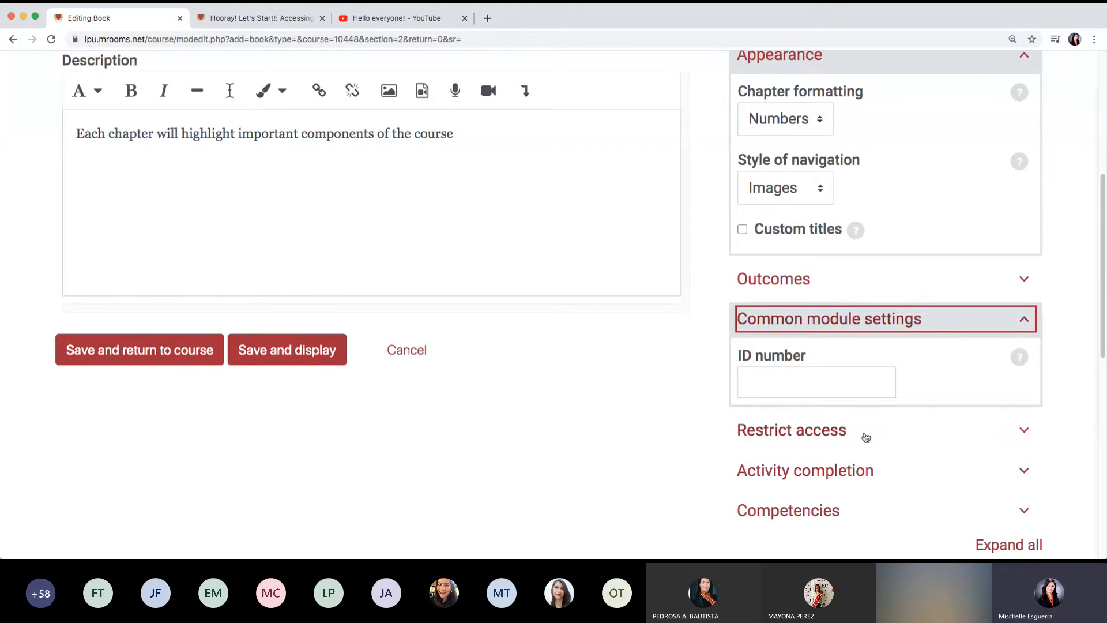
scroll(870, 436, "down", 1)
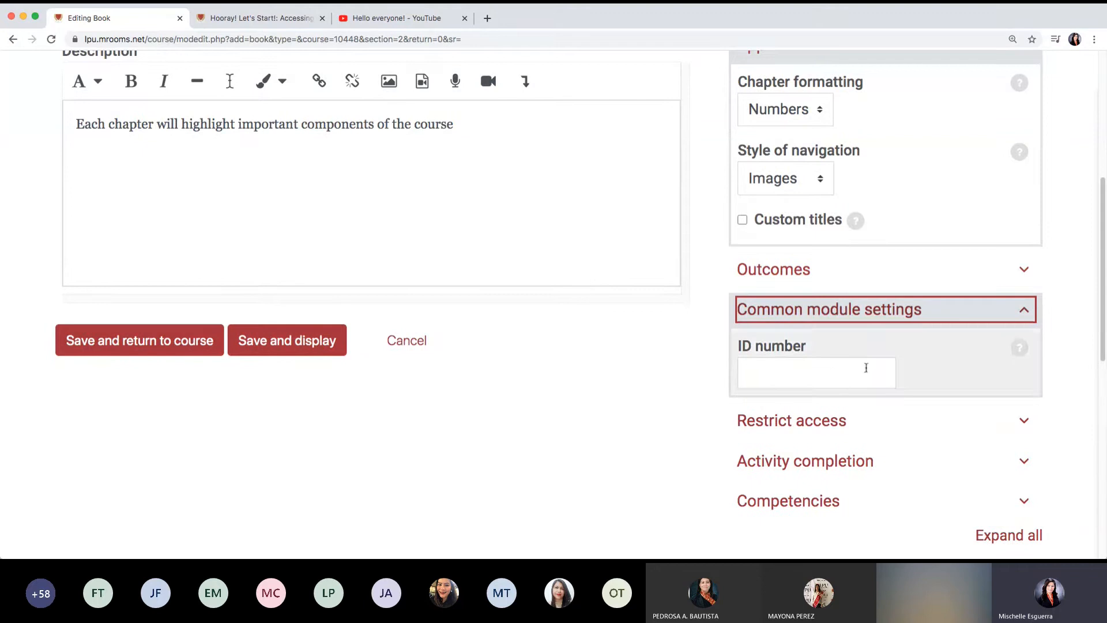
scroll(796, 366, "up", 5)
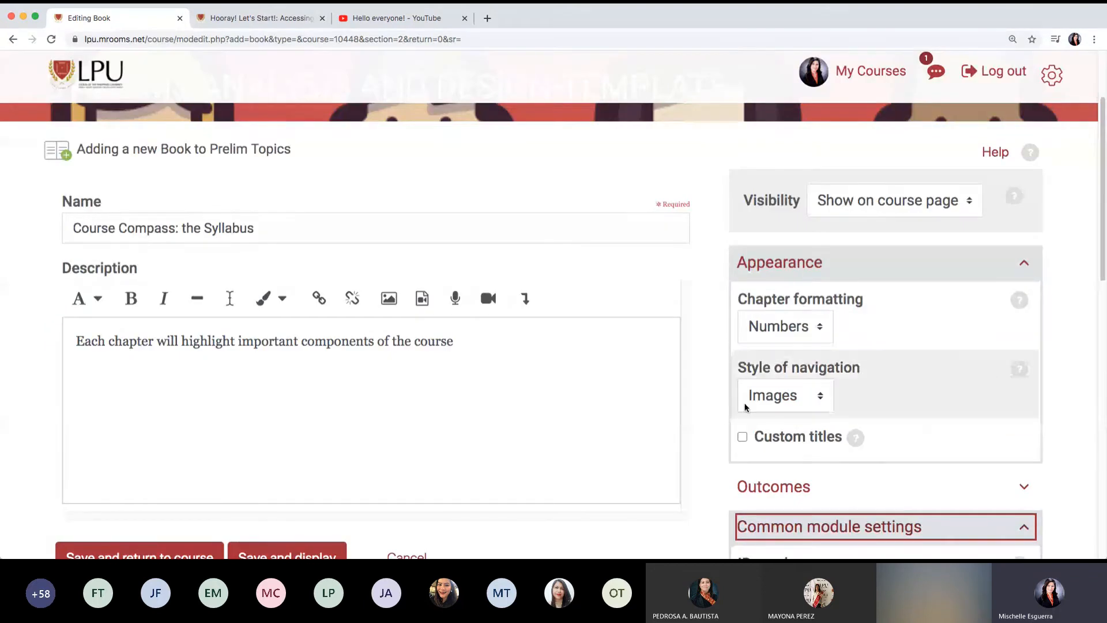
scroll(798, 447, "down", 1)
scroll(798, 447, "down", 1)
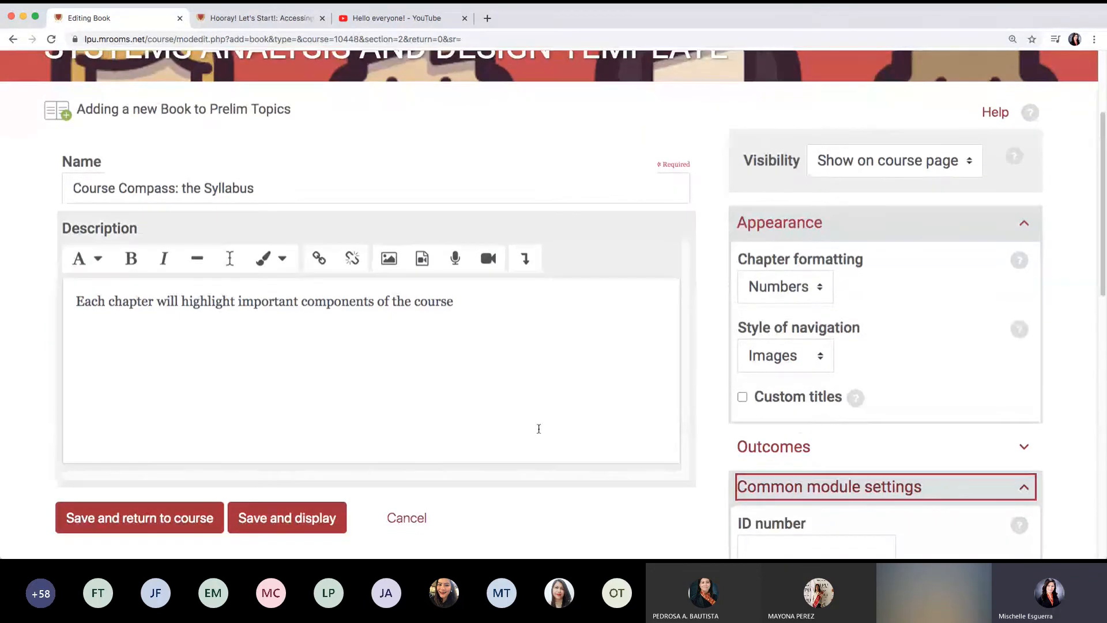
Recheck the book's name and description, save the book and display it for chapter editing.
left_click(564, 368)
left_click(320, 182)
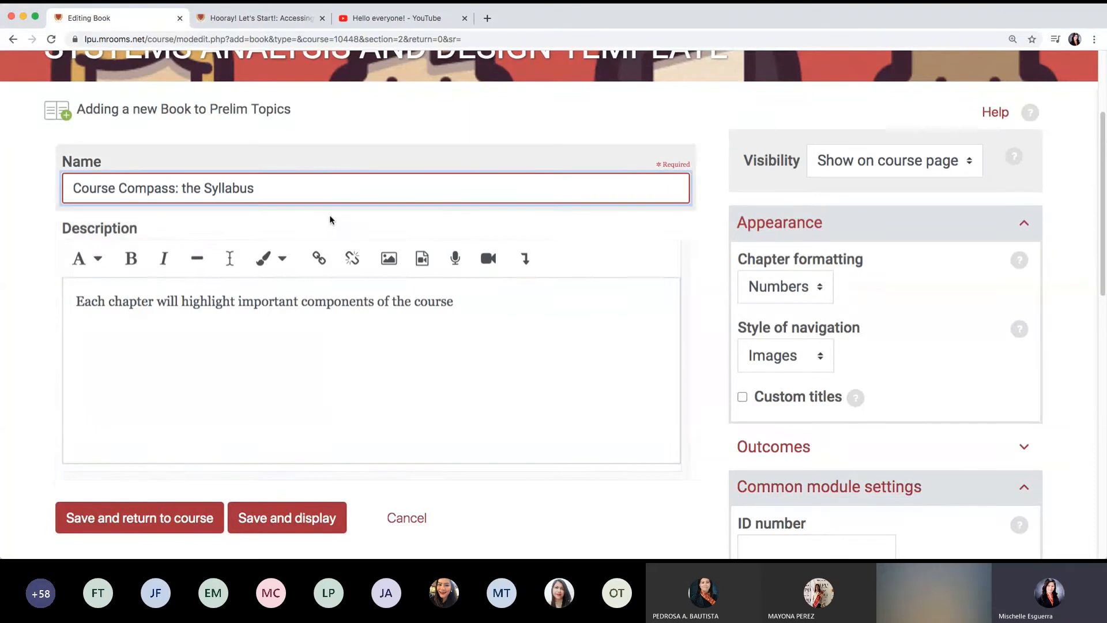
left_click(519, 301)
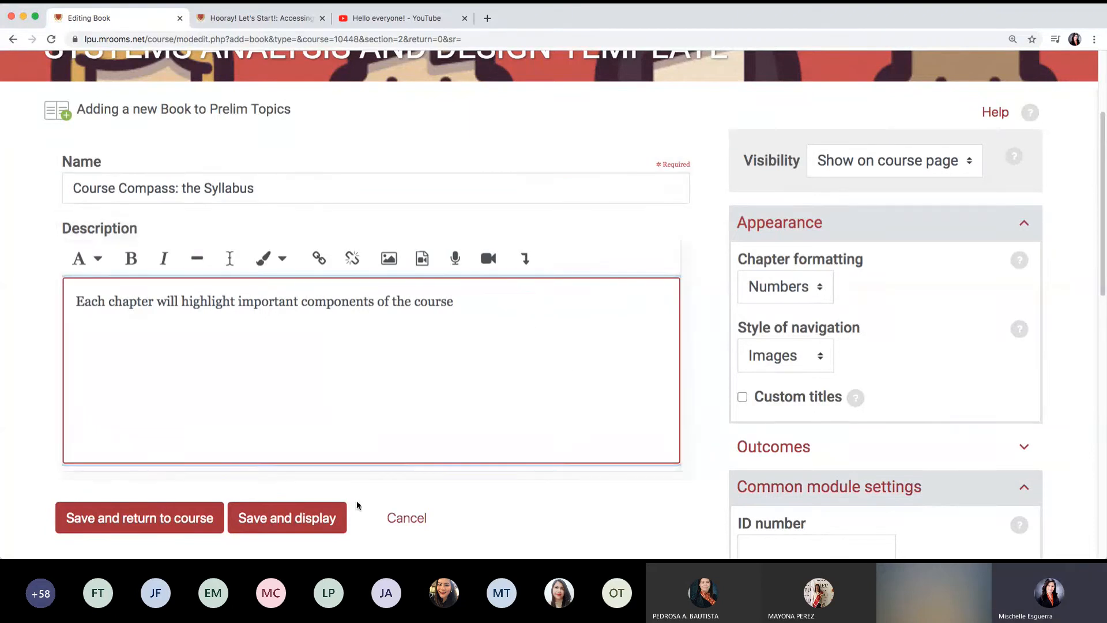
left_click(299, 521)
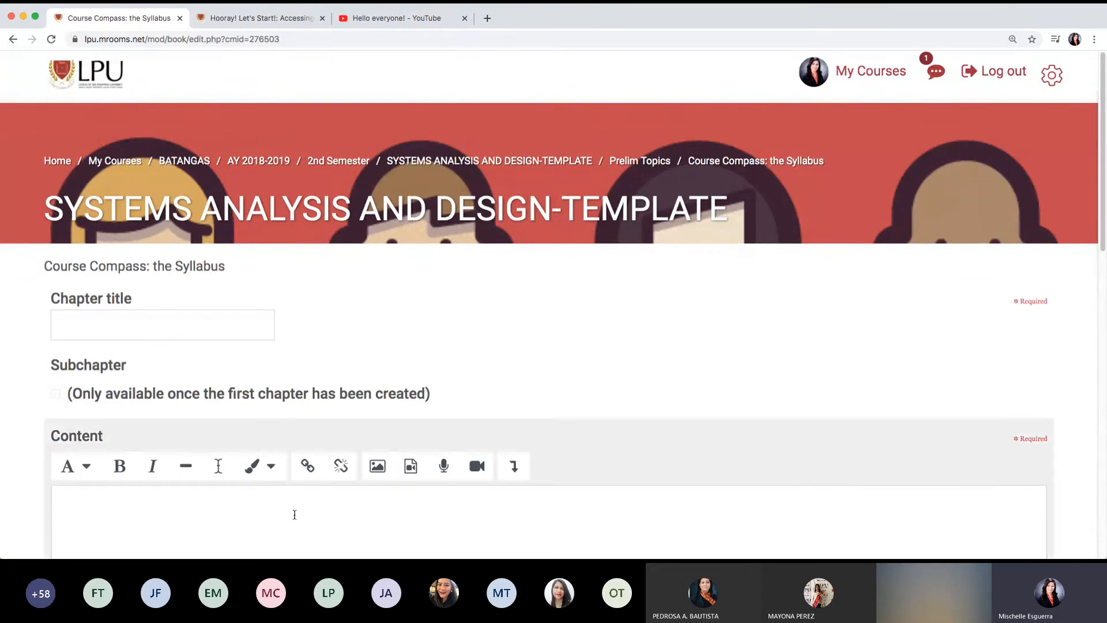
Title the book's first chapter "Course Description" and enter "This course...." as its content.
left_click(210, 320)
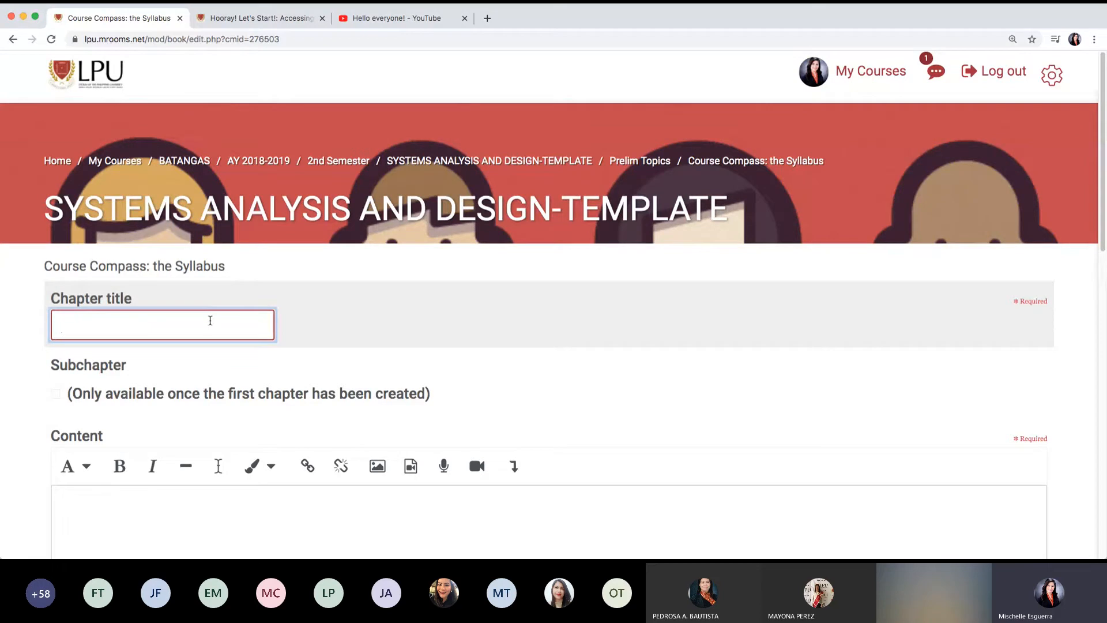
type("Course Description")
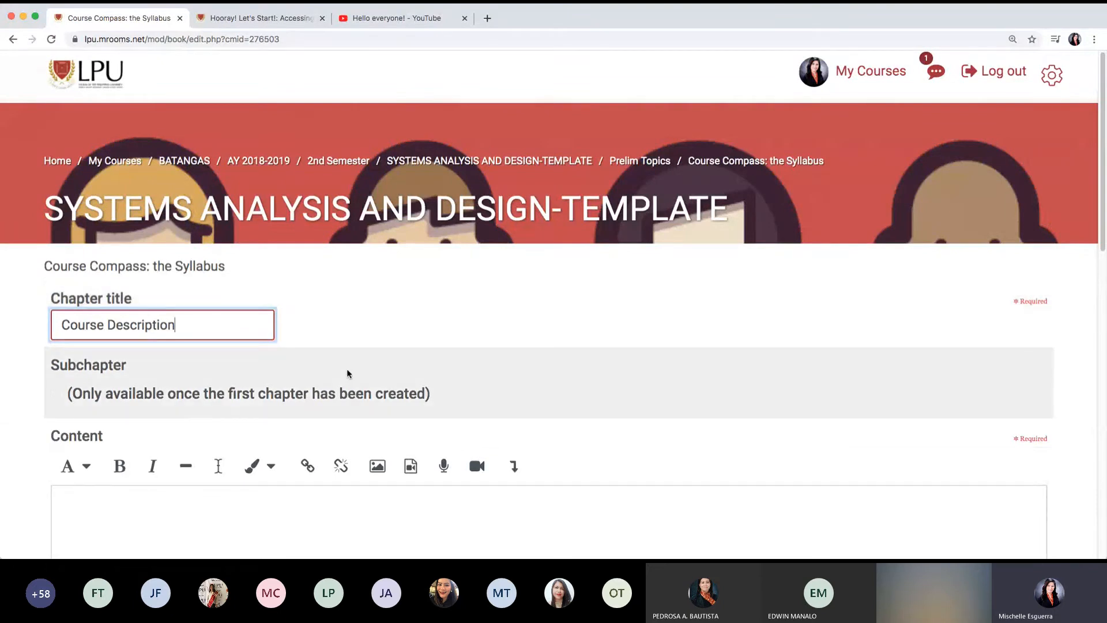
scroll(347, 373, "down", 1)
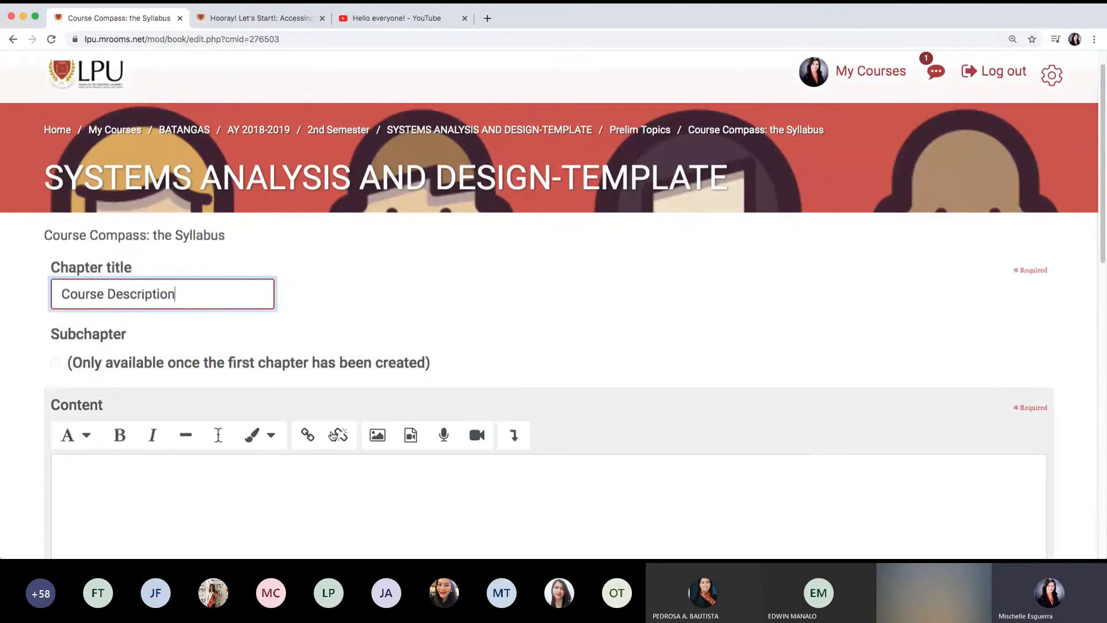
left_click(315, 487)
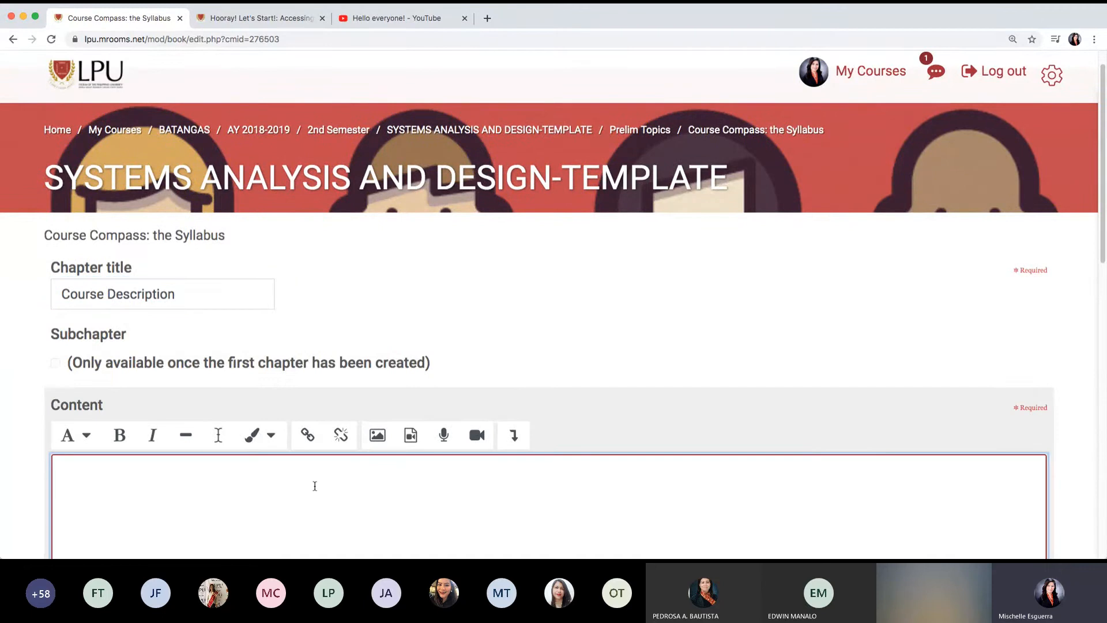
type("This course....")
scroll(315, 486, "down", 5)
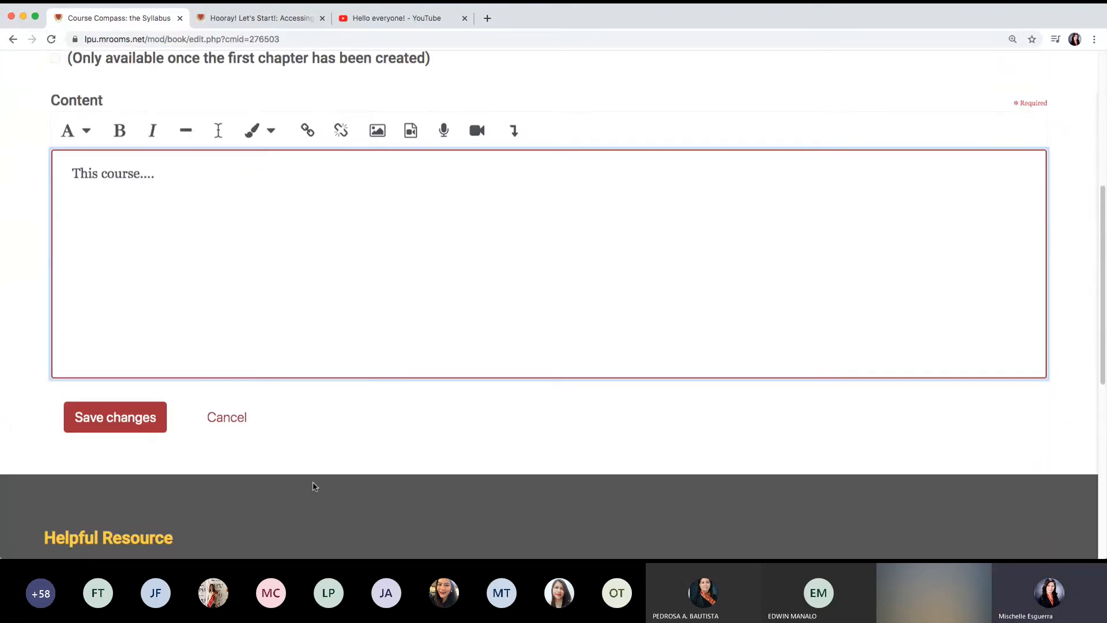
Recheck the Course Description chapter's title and content, and save the chapter.
left_click(139, 426)
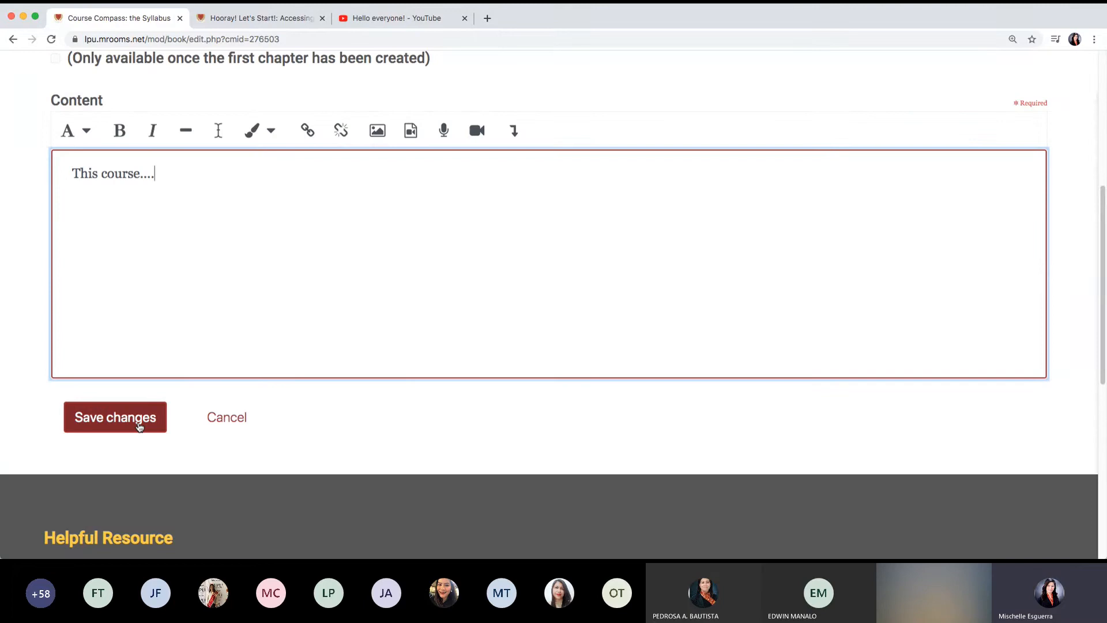
scroll(302, 383, "up", 3)
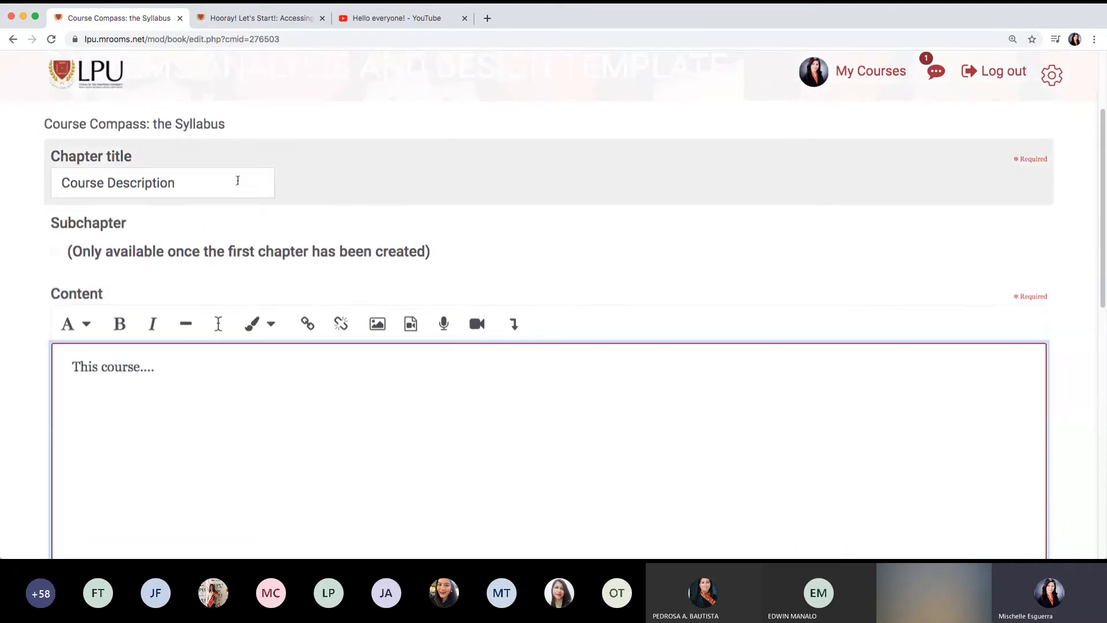
left_click(237, 181)
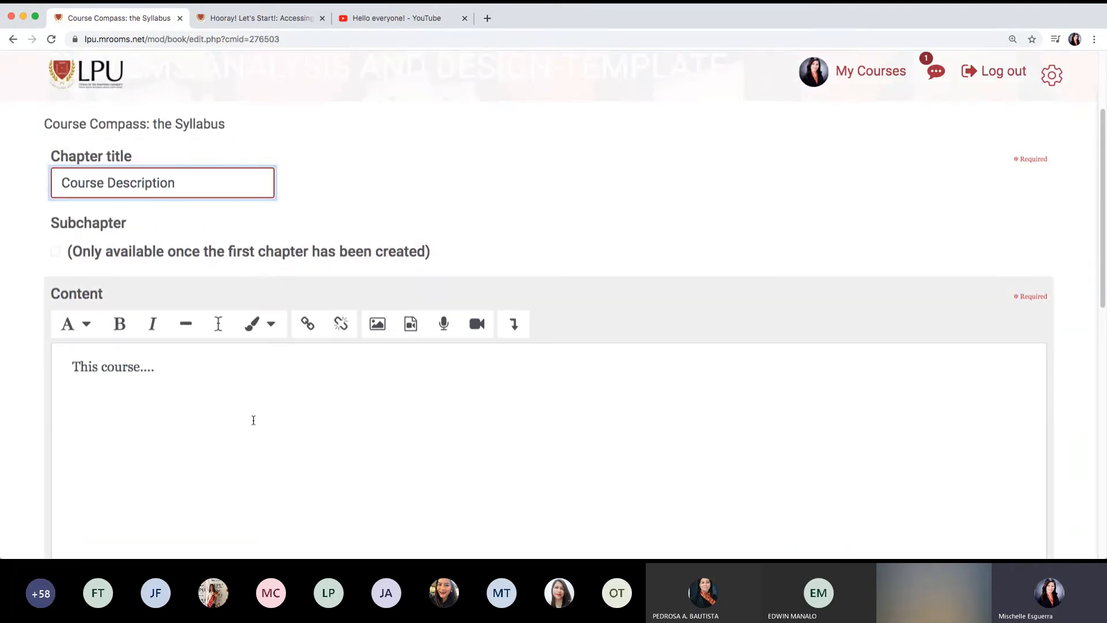
left_click(254, 416)
left_click_drag(178, 376, 19, 362)
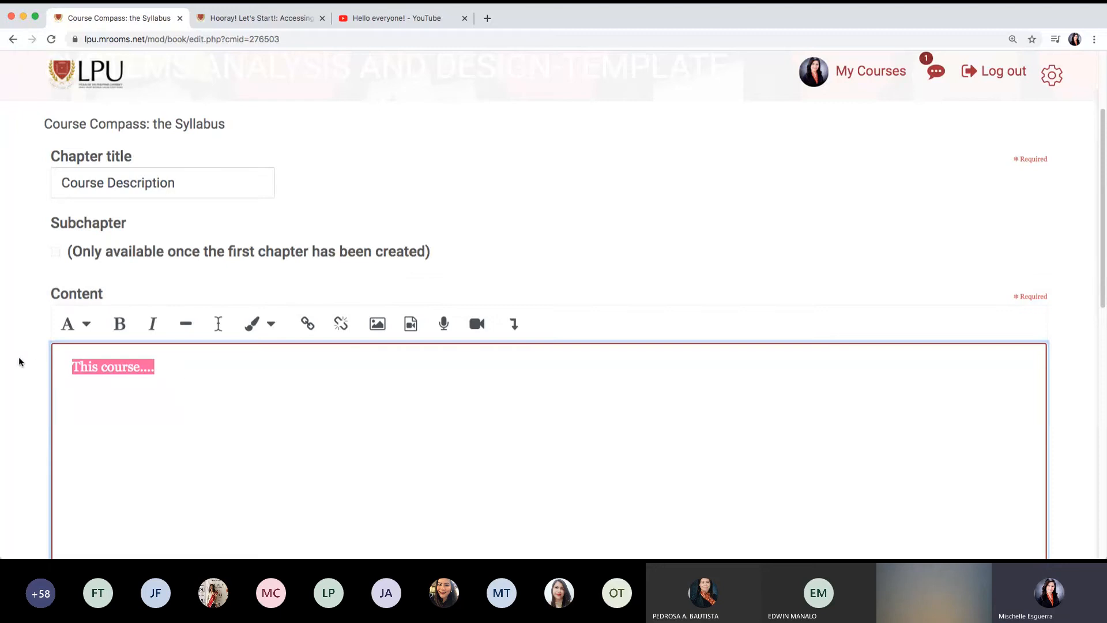
left_click(291, 451)
scroll(291, 451, "down", 15)
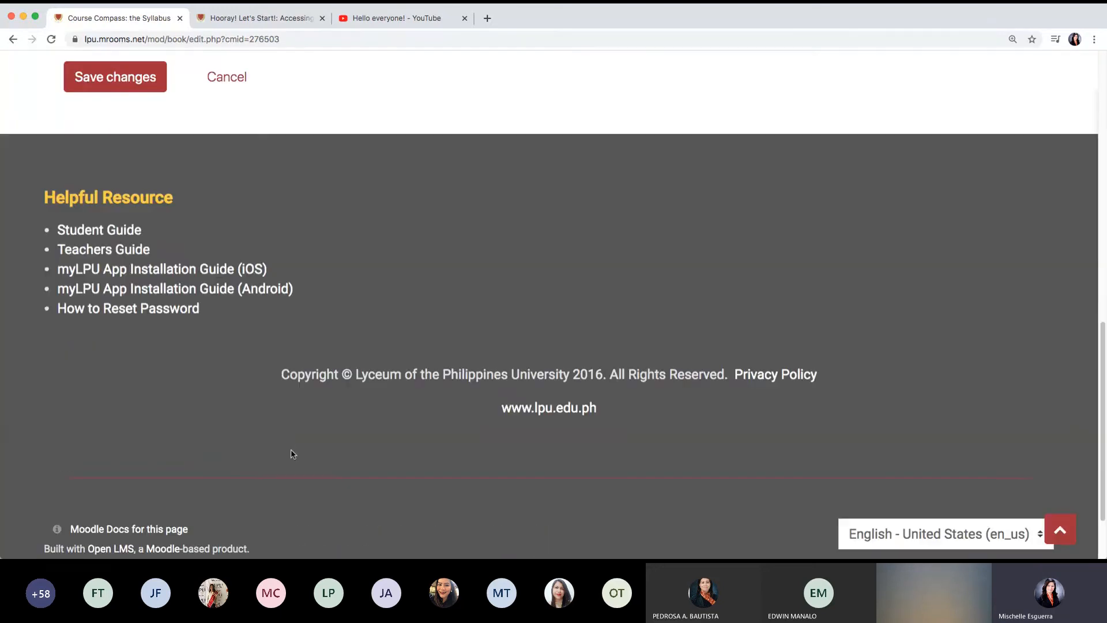
left_click(136, 79)
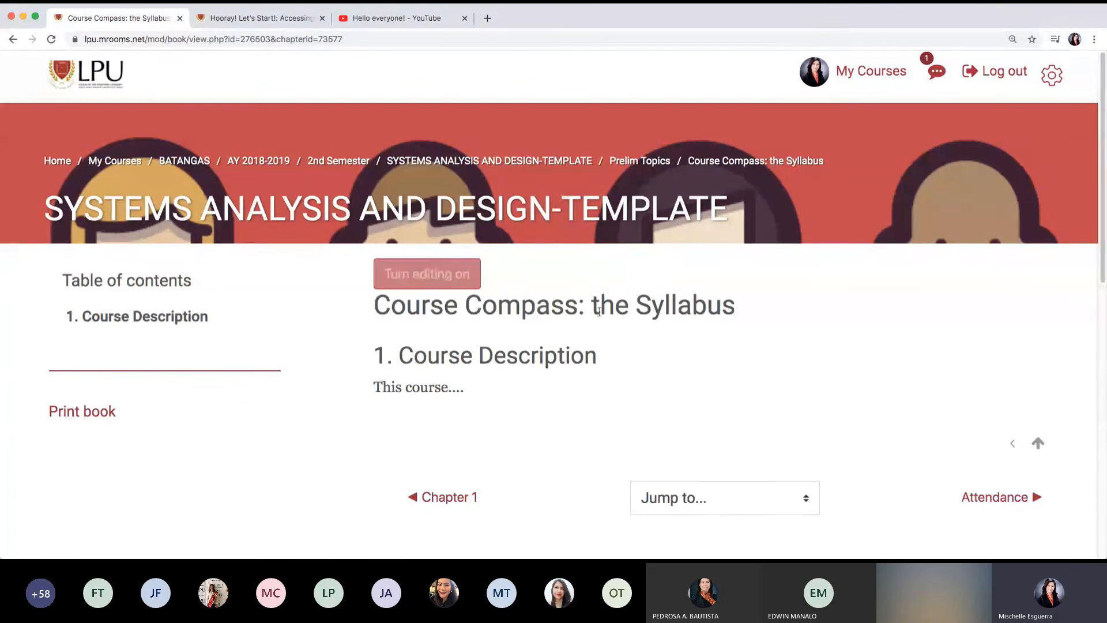
Turn on editing for the book and start a new chapter after Course Description.
left_click(424, 275)
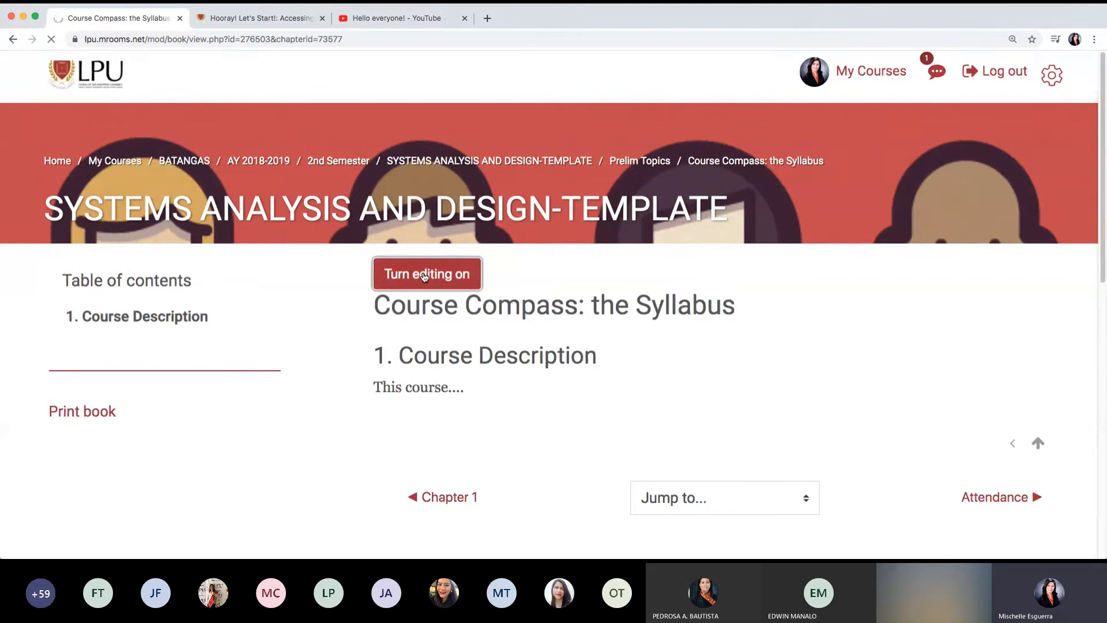
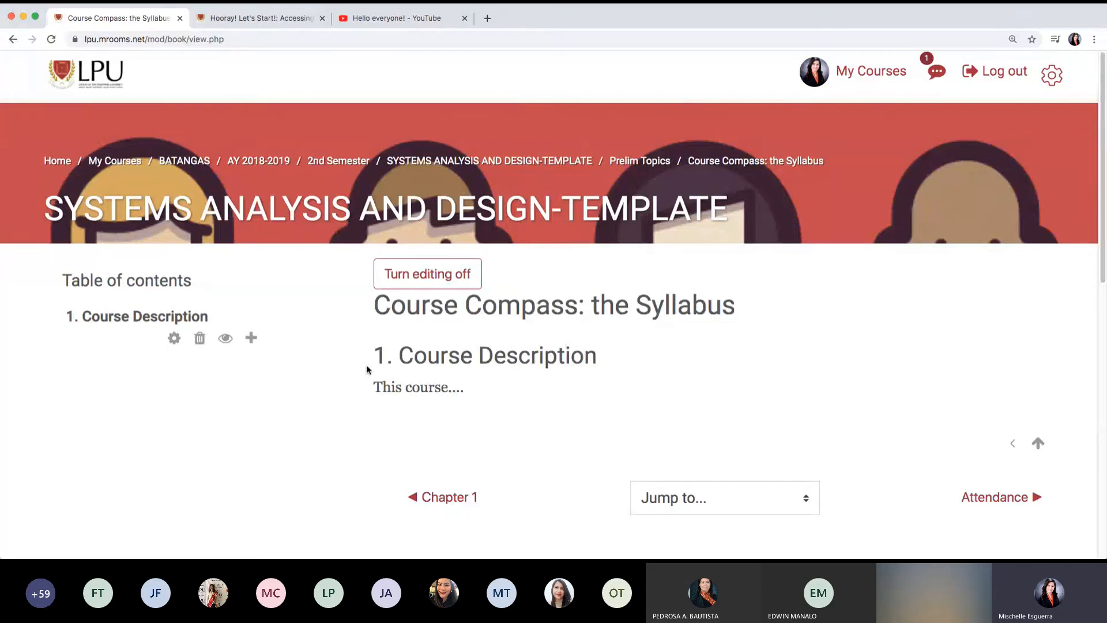
key("super+plus")
key("super+plus")
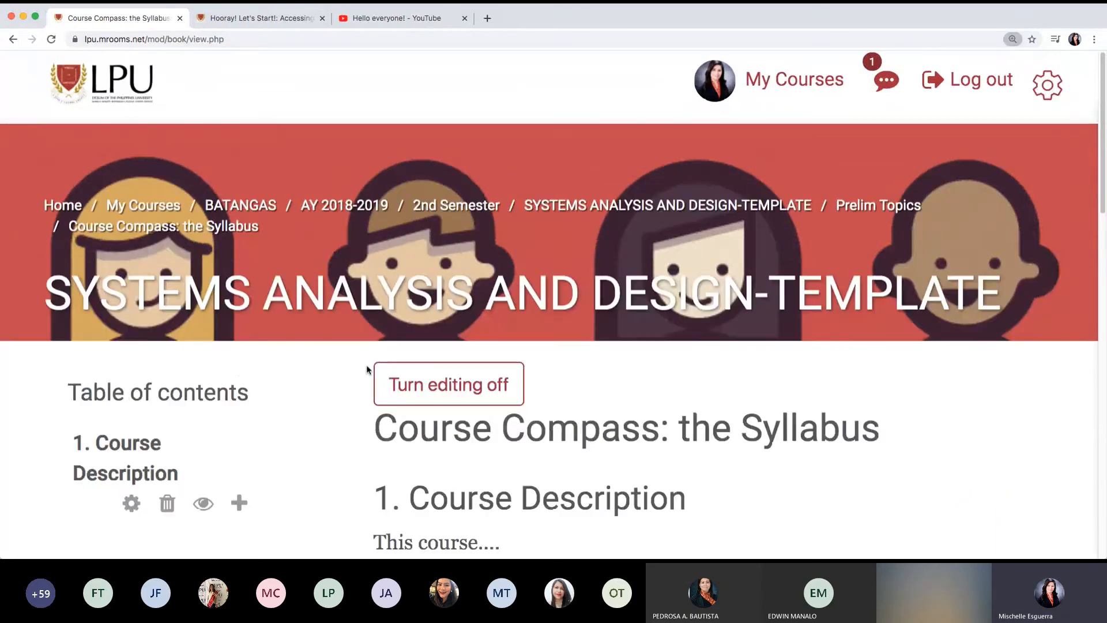
scroll(339, 405, "down", 4)
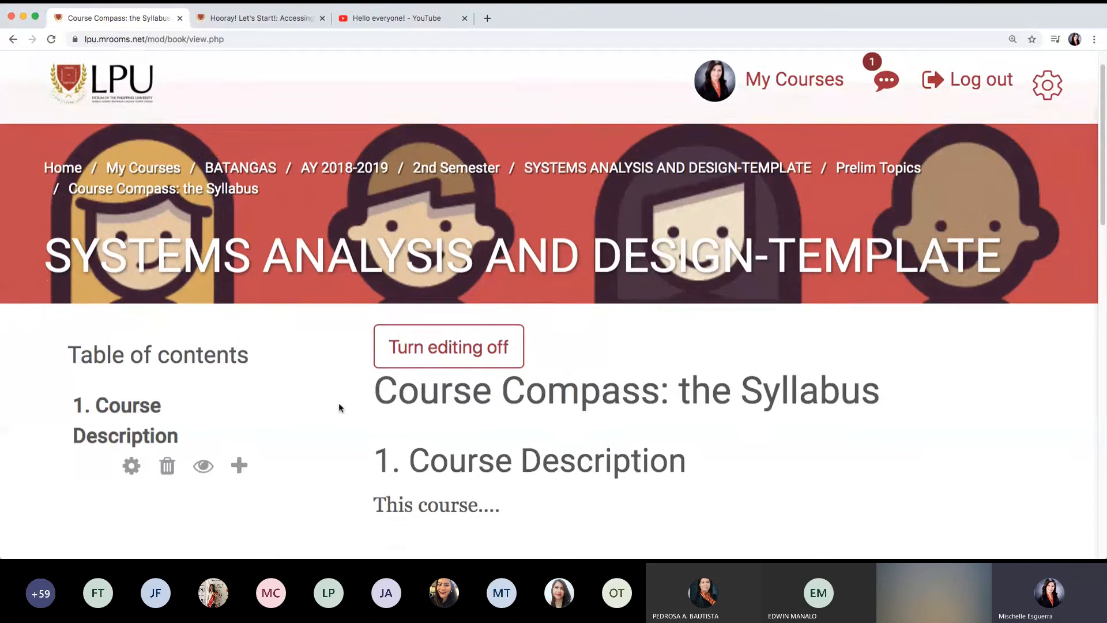
scroll(339, 407, "up", 1)
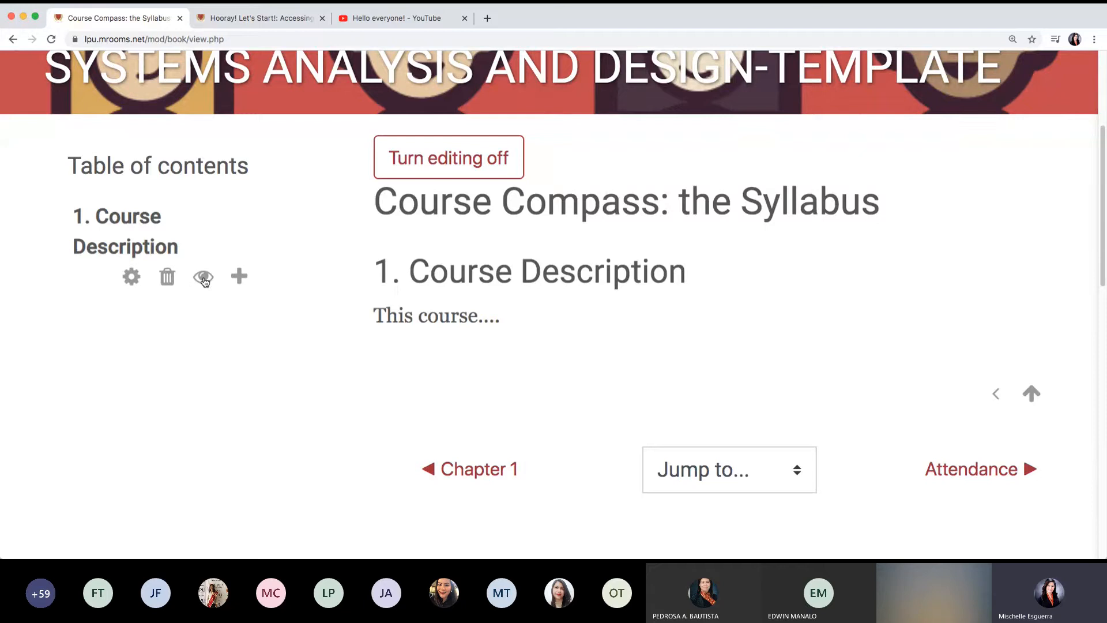
left_click(240, 281)
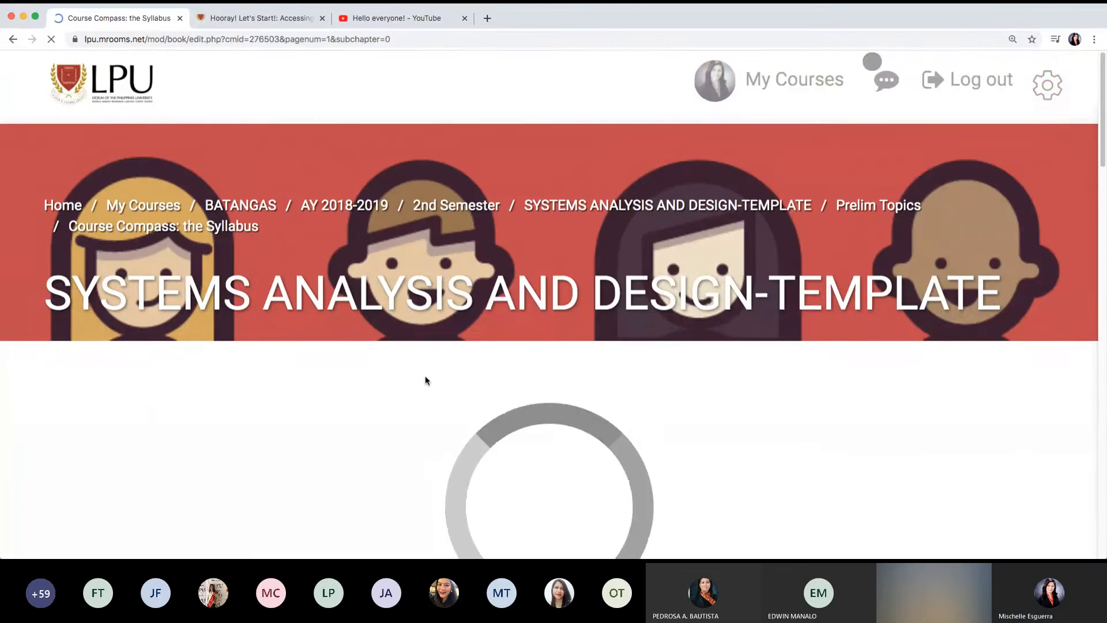
Title the new chapter "Course Objectives", try the Subchapter option and leave it disabled.
scroll(435, 390, "down", 4)
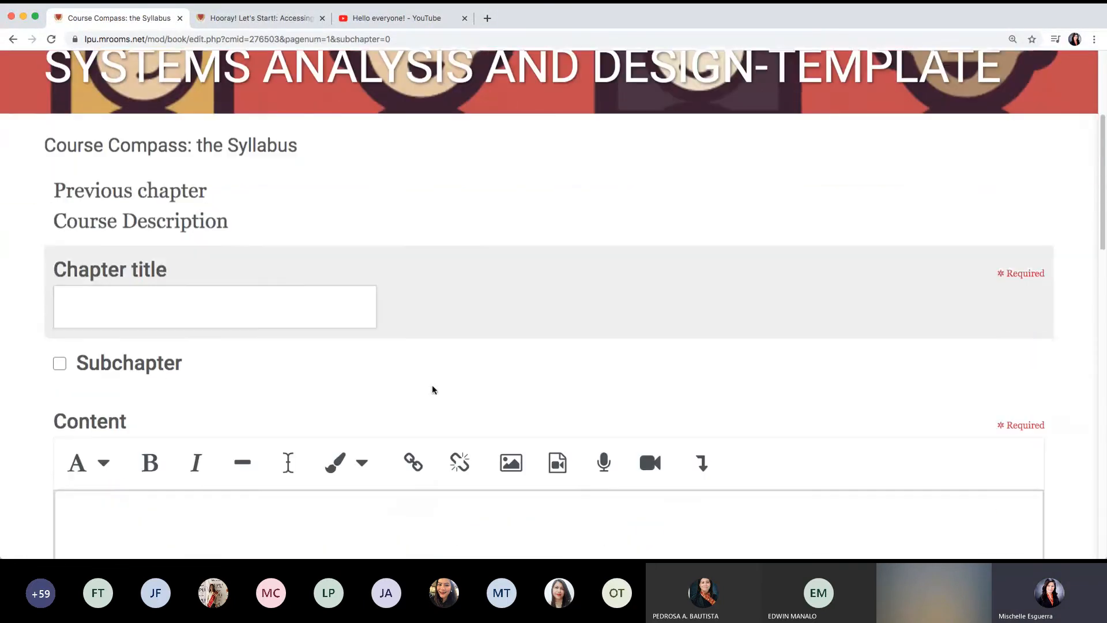
left_click(234, 309)
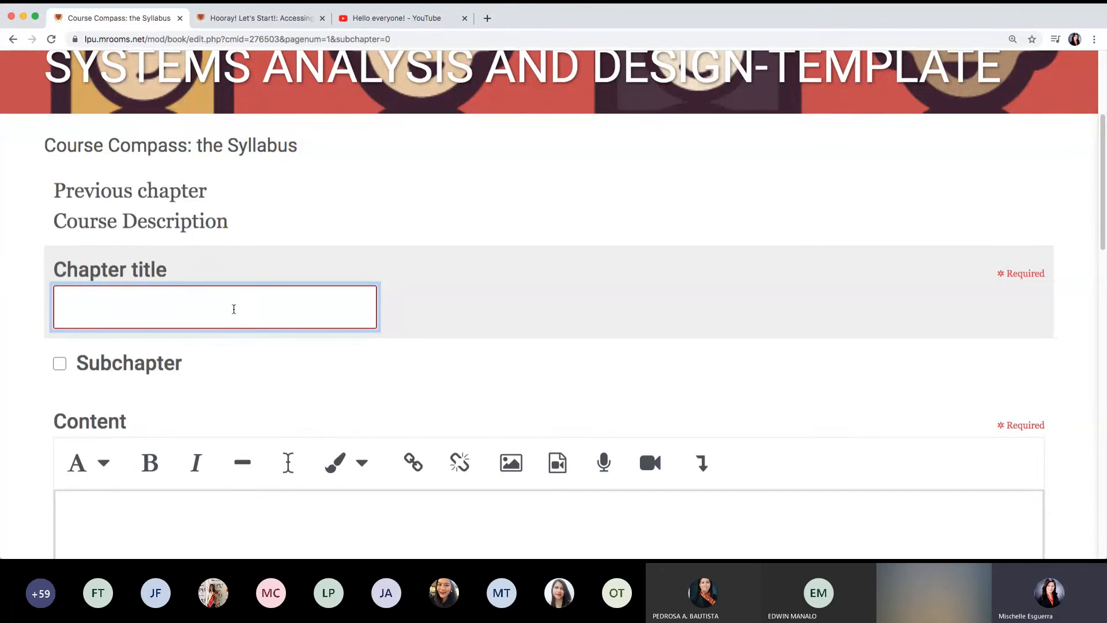
type("Course Objectives")
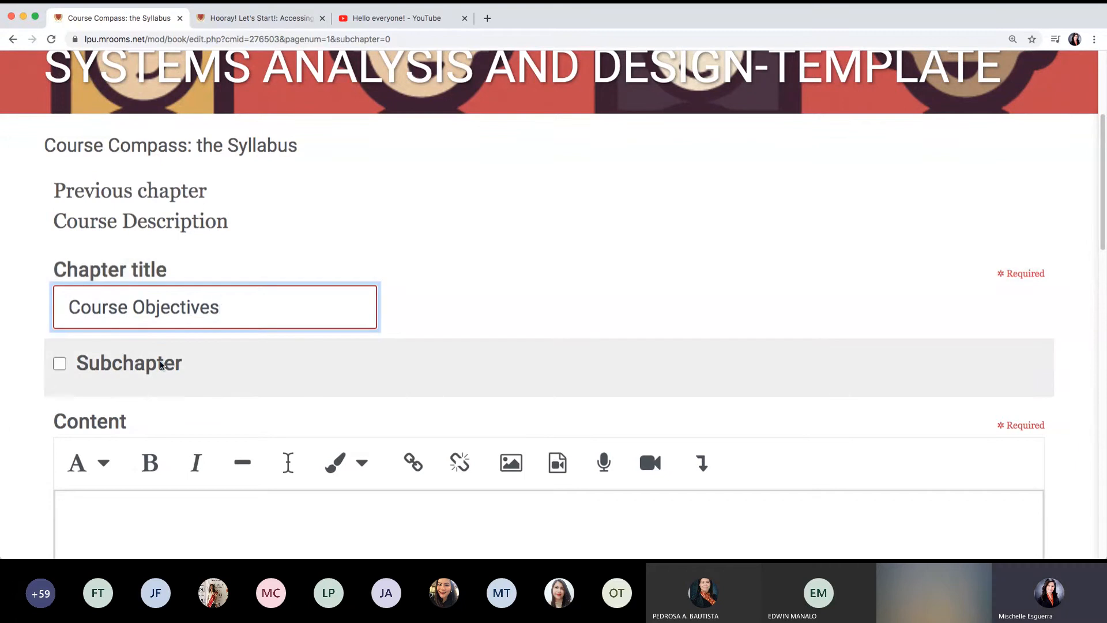
left_click(59, 365)
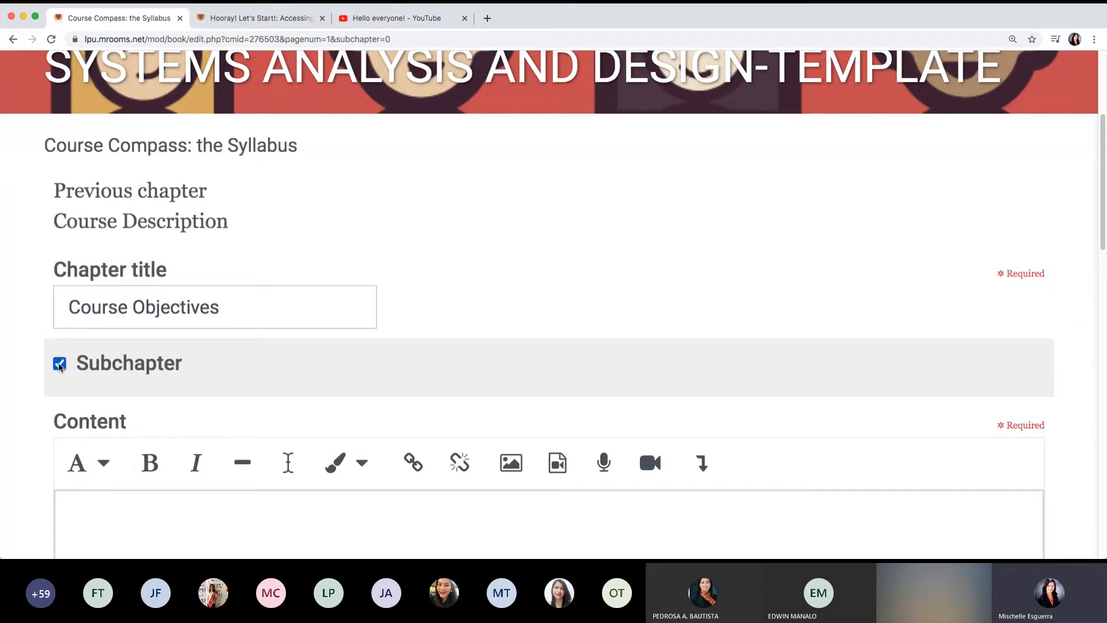
left_click(59, 365)
left_click(62, 365)
Enter "Objectives of the course:" with the lines "1. To.." and "2. To.." as the chapter's content, and save it.
scroll(222, 392, "down", 1)
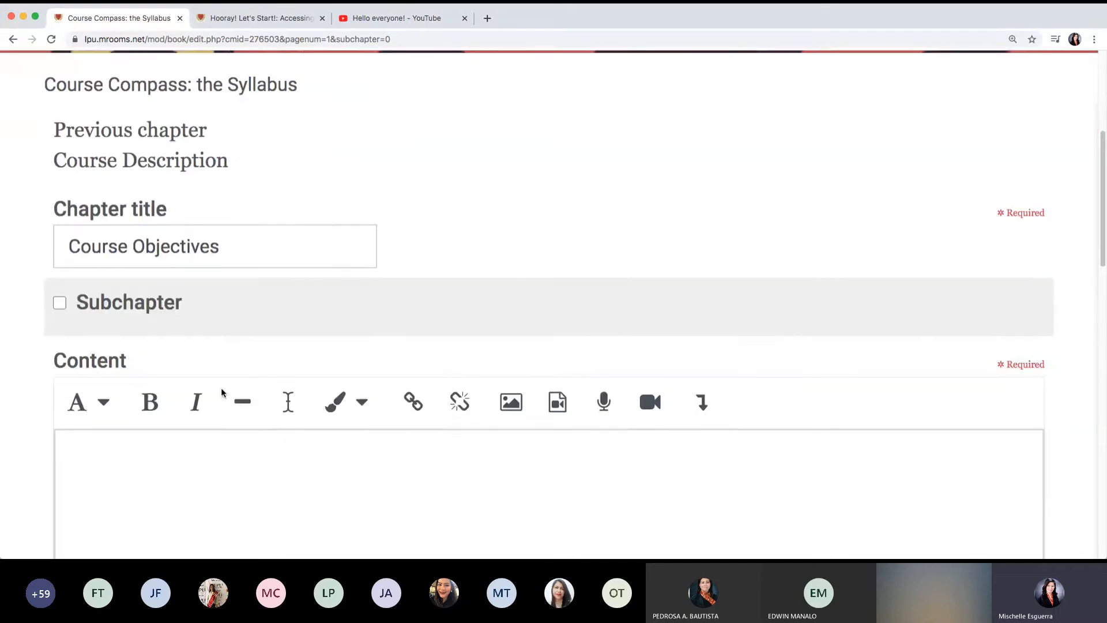
scroll(220, 387, "down", 1)
left_click(164, 440)
scroll(169, 447, "down", 2)
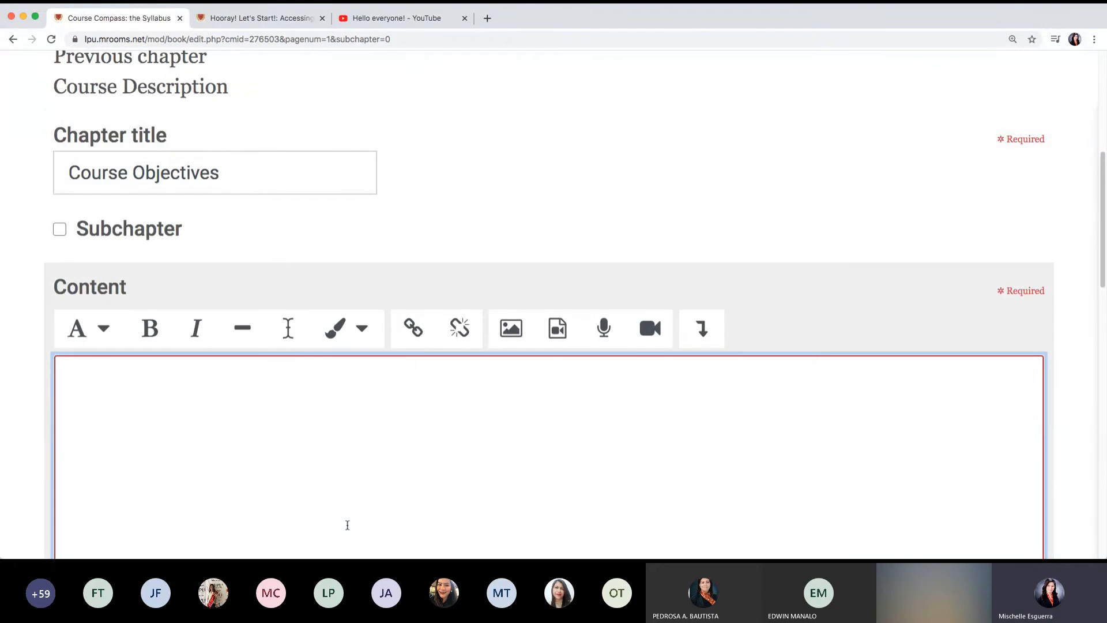
type("Obje")
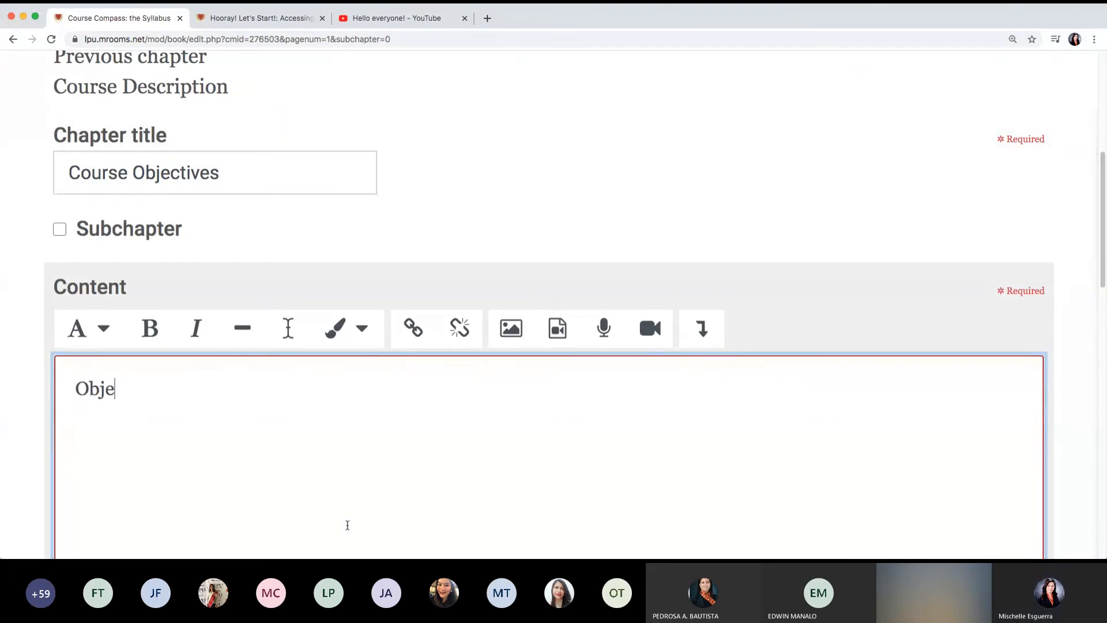
type("ctives of th")
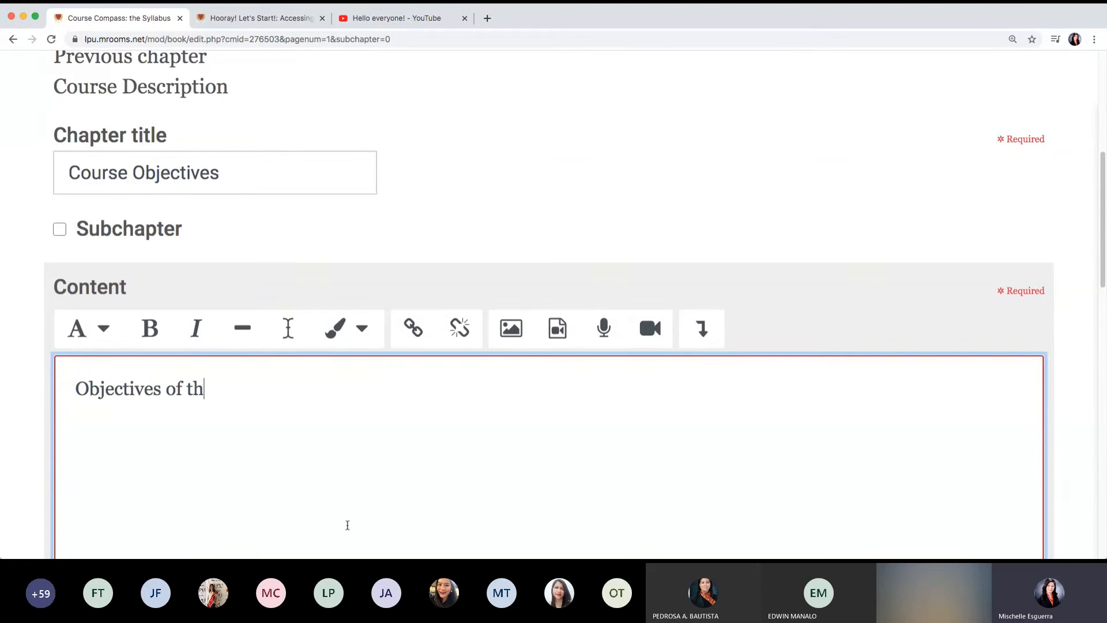
type("e course:")
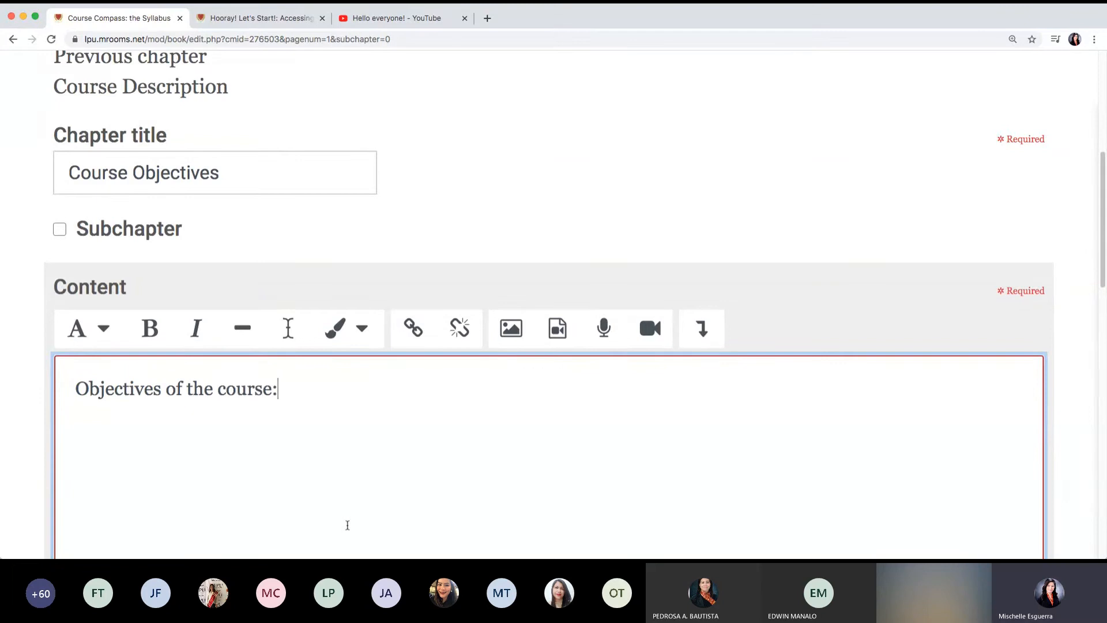
key("Return")
type("1. To..")
key("Return")
type("2. To..")
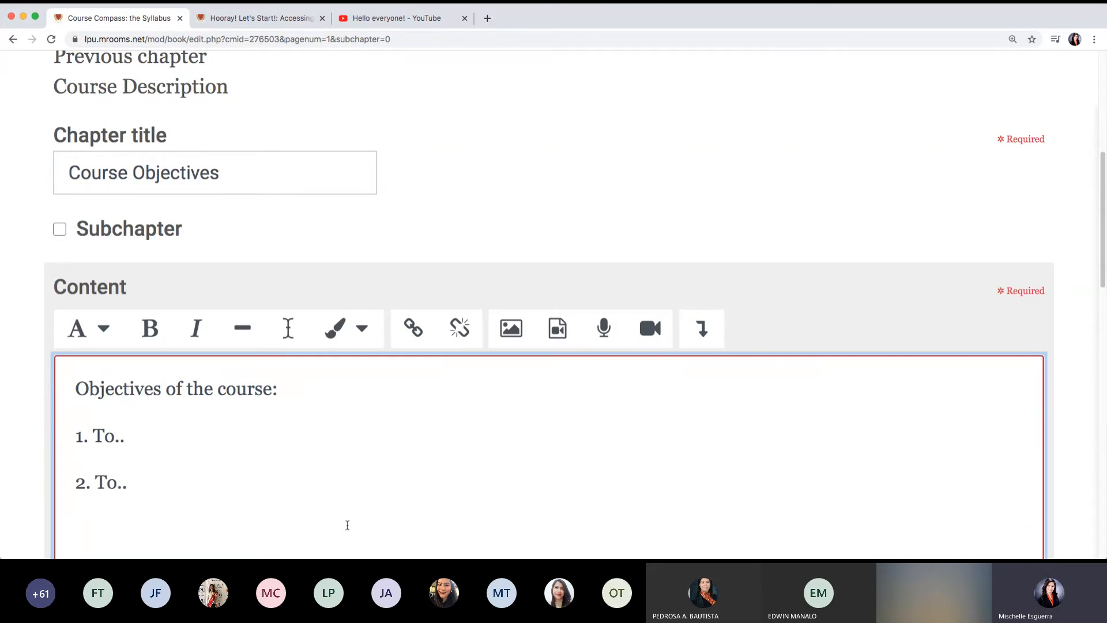
scroll(516, 478, "down", 5)
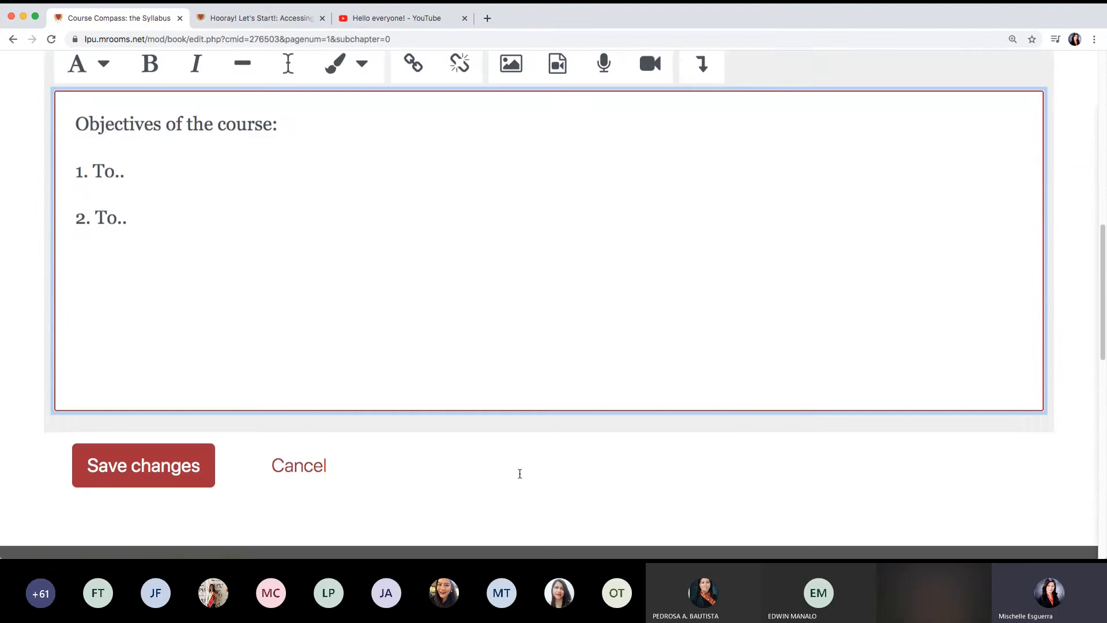
left_click(177, 472)
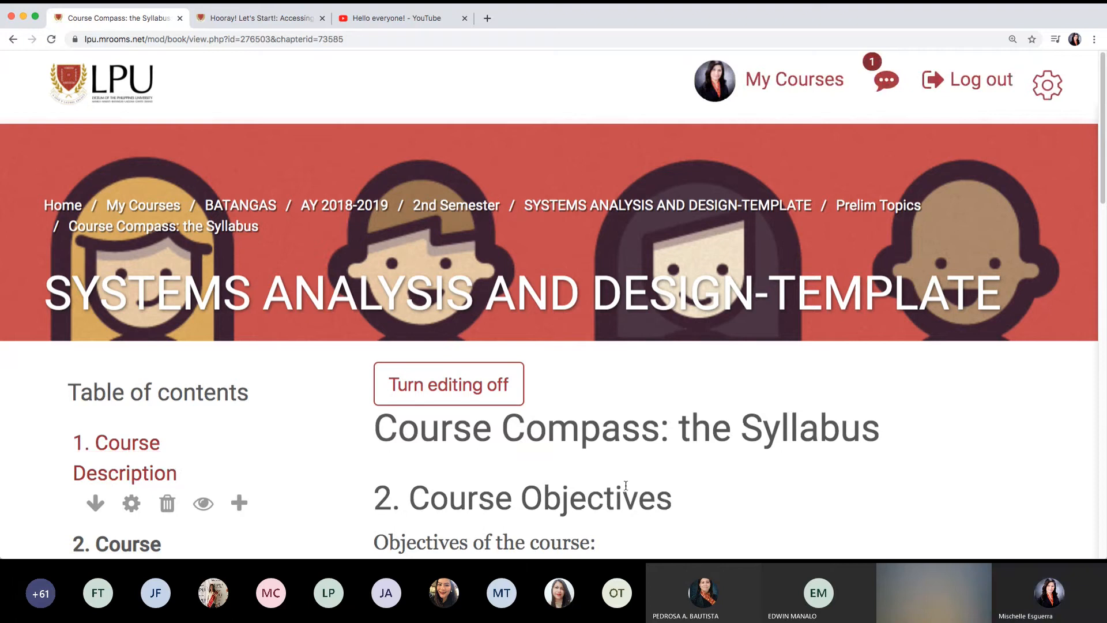
Examine the saved Course Objectives chapter, the table of contents with its editing controls, and the chapter navigation.
scroll(627, 490, "down", 2)
scroll(626, 485, "down", 3)
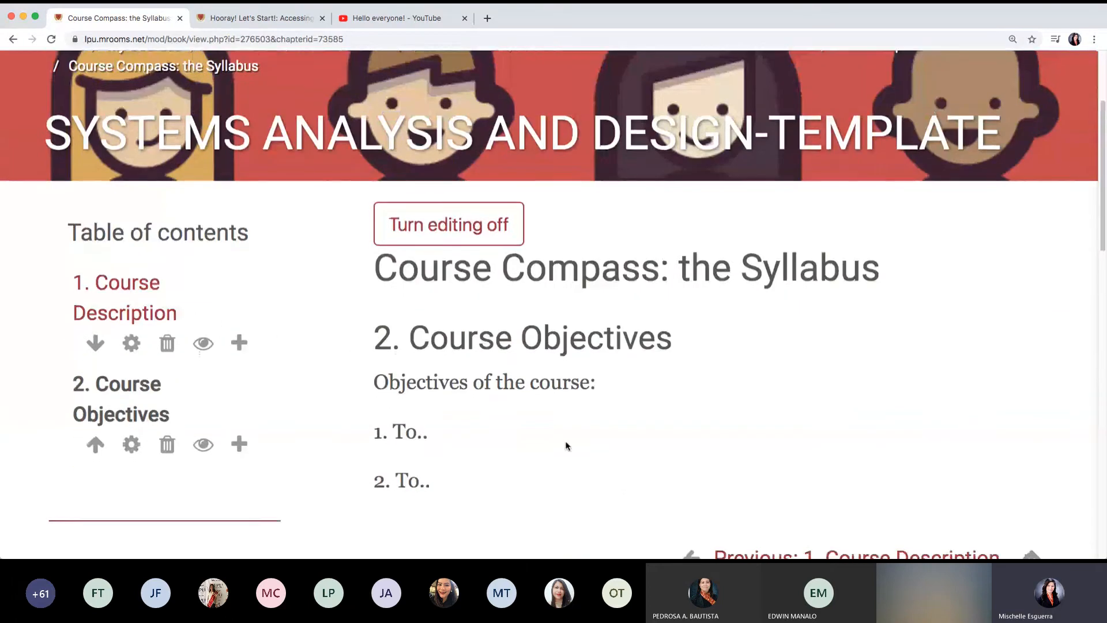
scroll(566, 445, "down", 1)
scroll(721, 424, "down", 3)
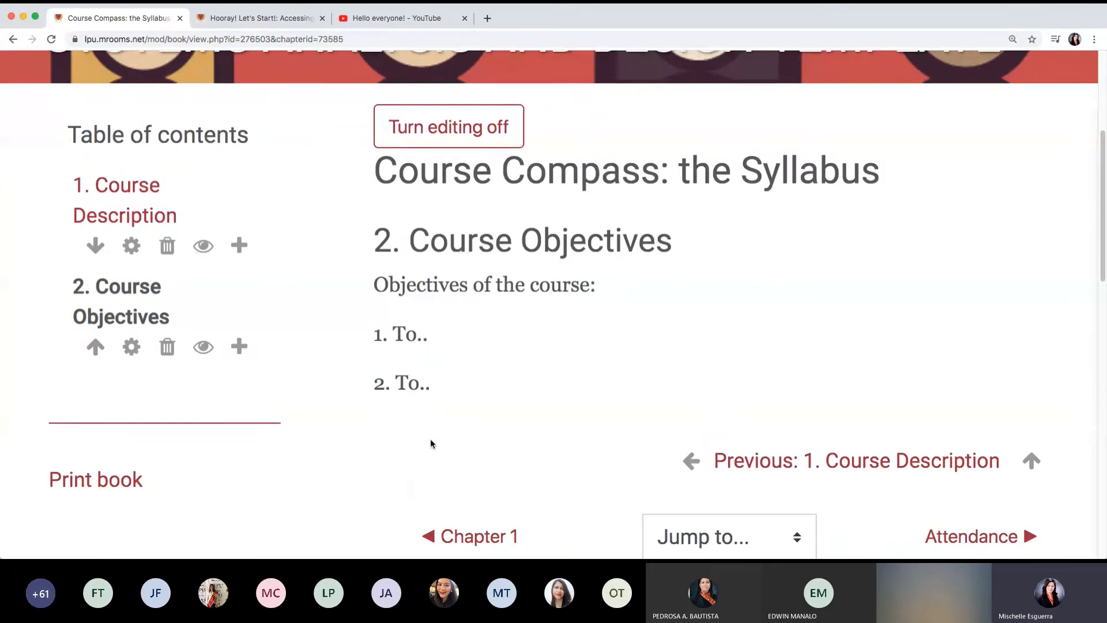
key("super+minus")
key("super+minus")
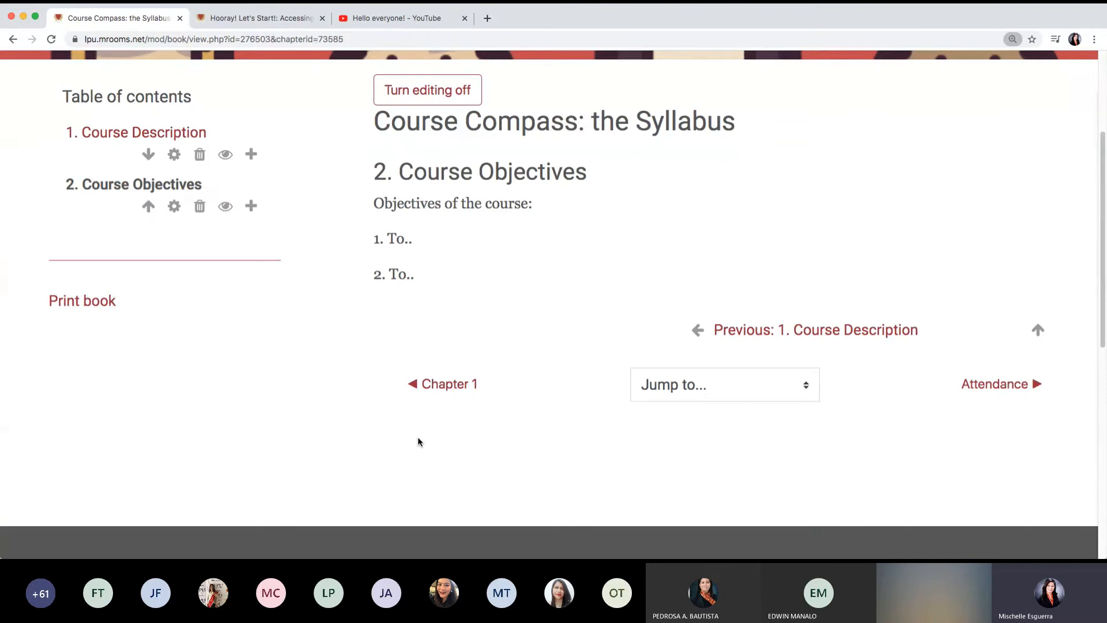
scroll(418, 441, "up", 2)
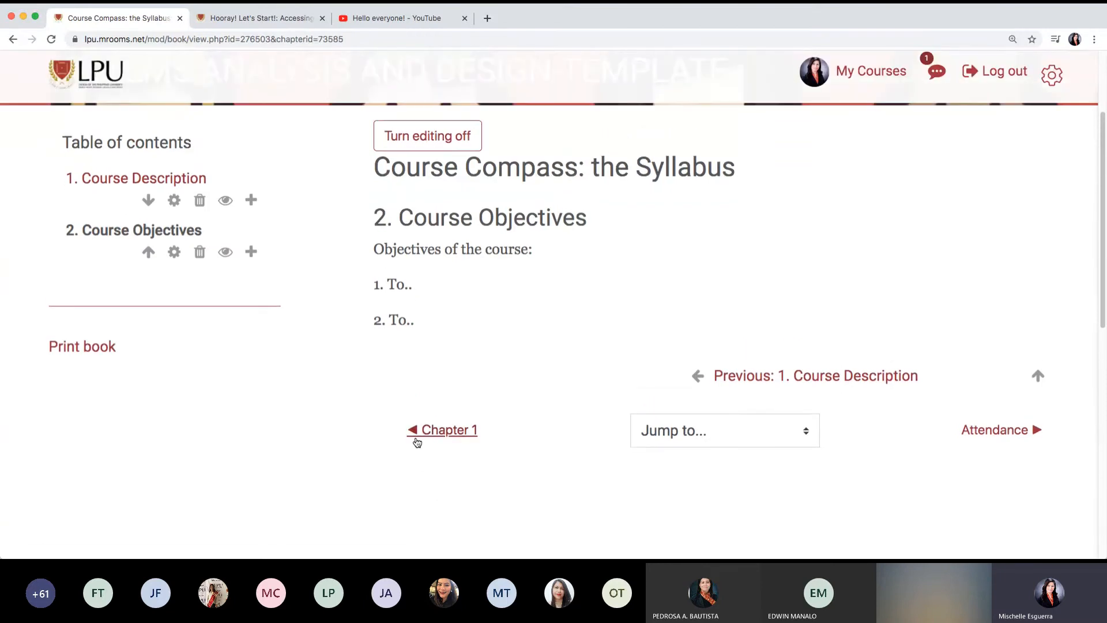
key("super+plus")
key("super+plus")
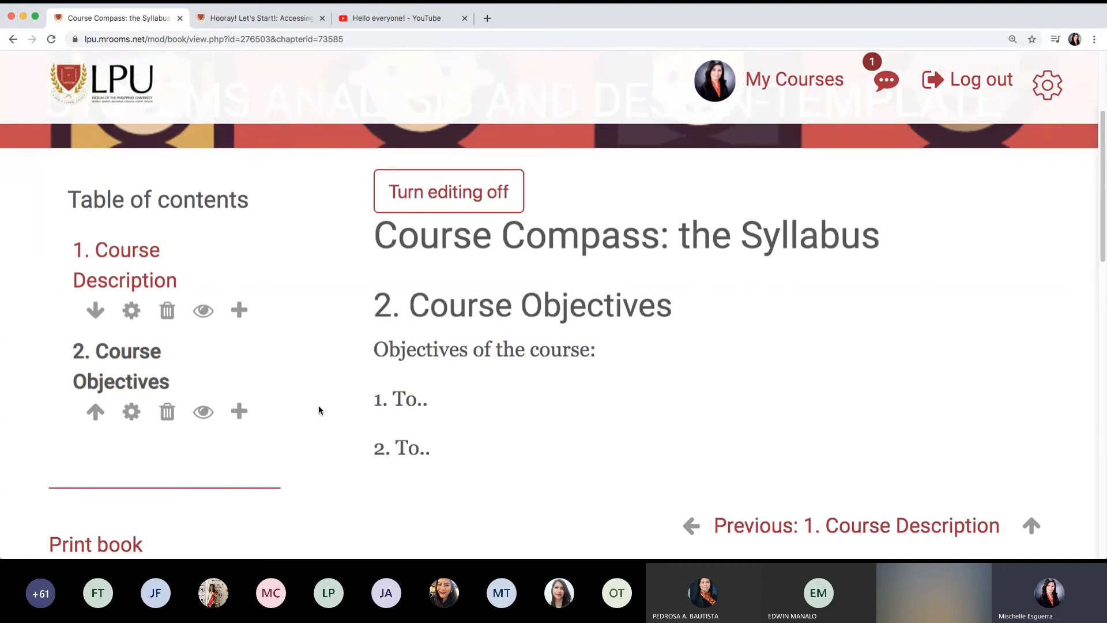
scroll(319, 410, "up", 2)
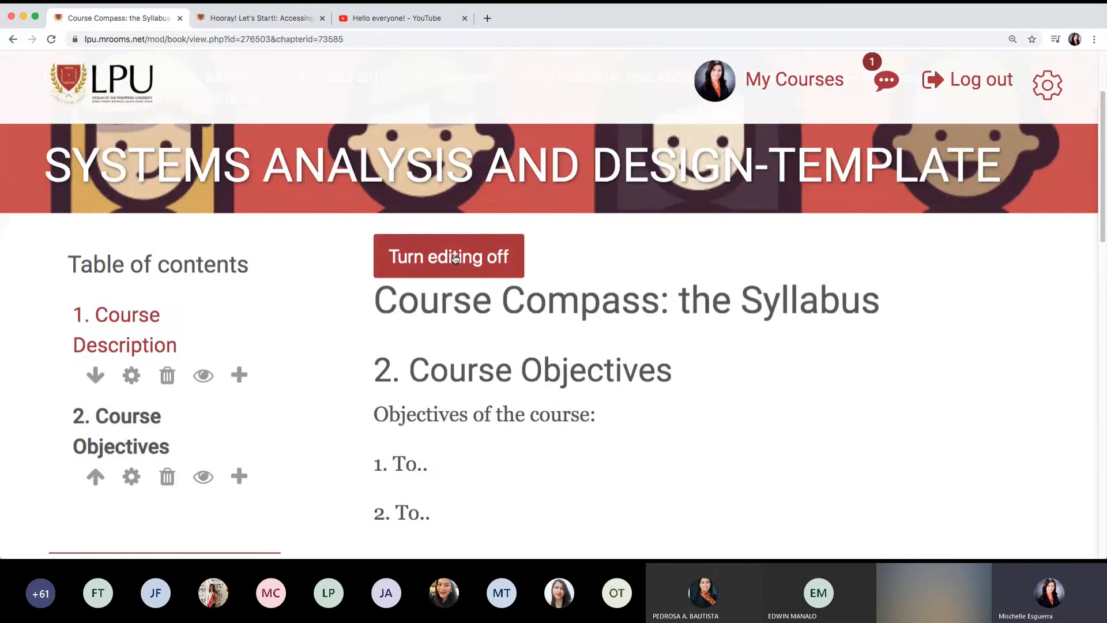
Turn off editing for the book and review the Course Objectives chapter page with its table of contents and navigation.
left_click(456, 258)
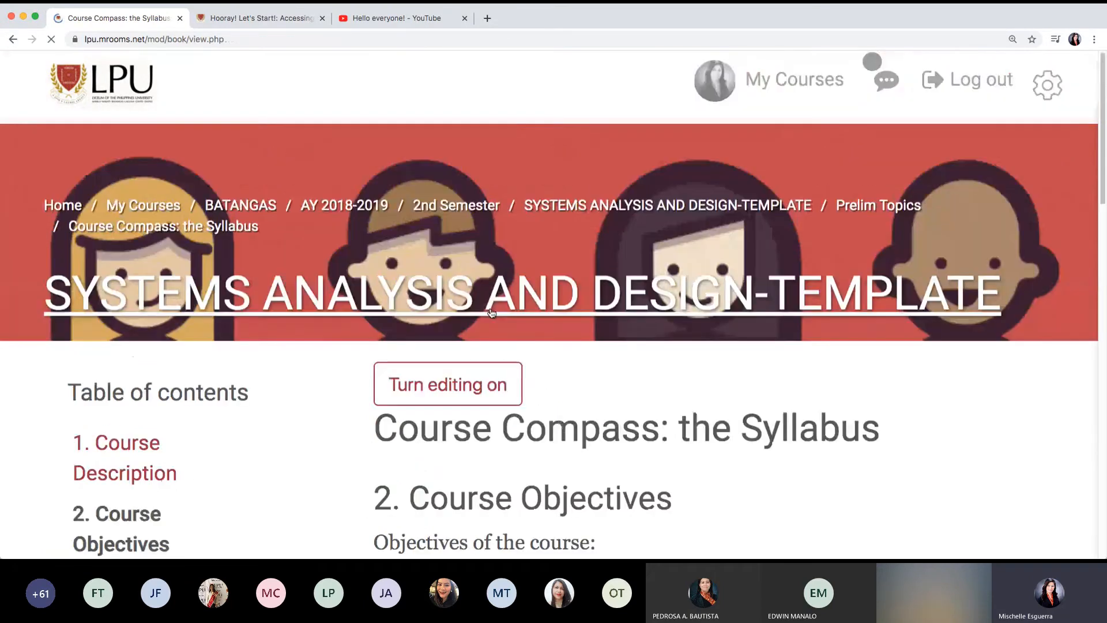
scroll(538, 361, "down", 5)
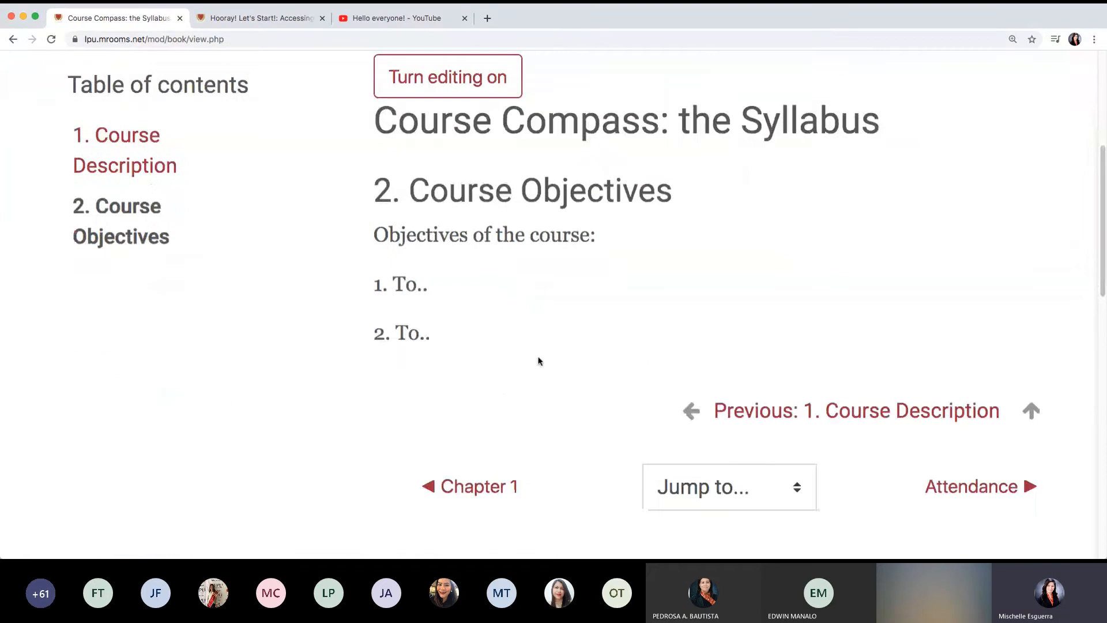
scroll(538, 361, "up", 4)
scroll(539, 358, "down", 2)
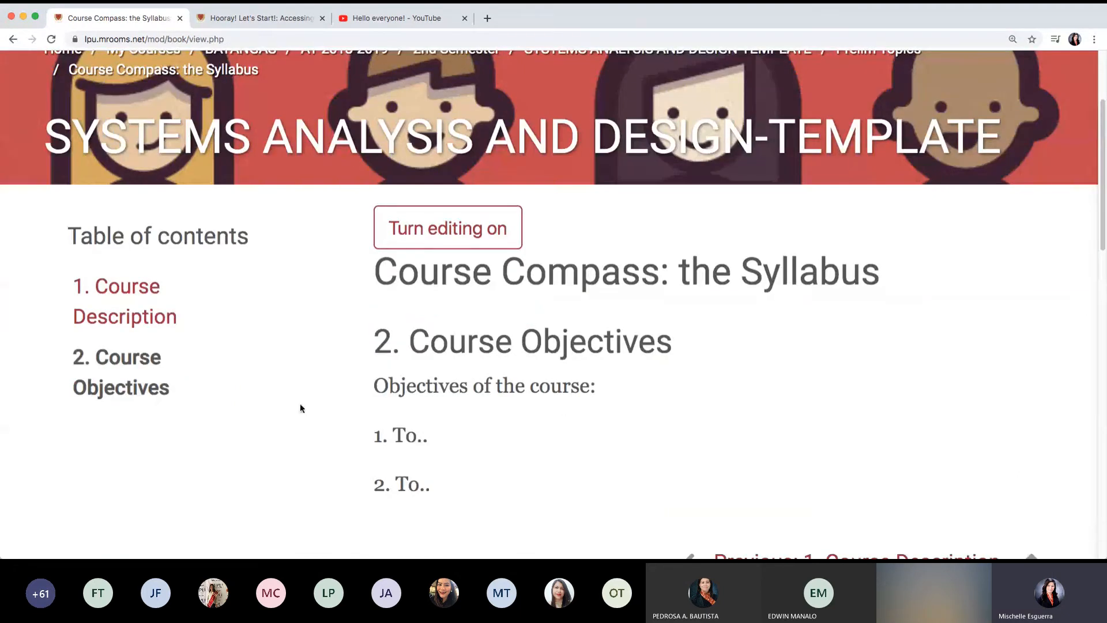
scroll(254, 404, "down", 10)
scroll(258, 405, "up", 1)
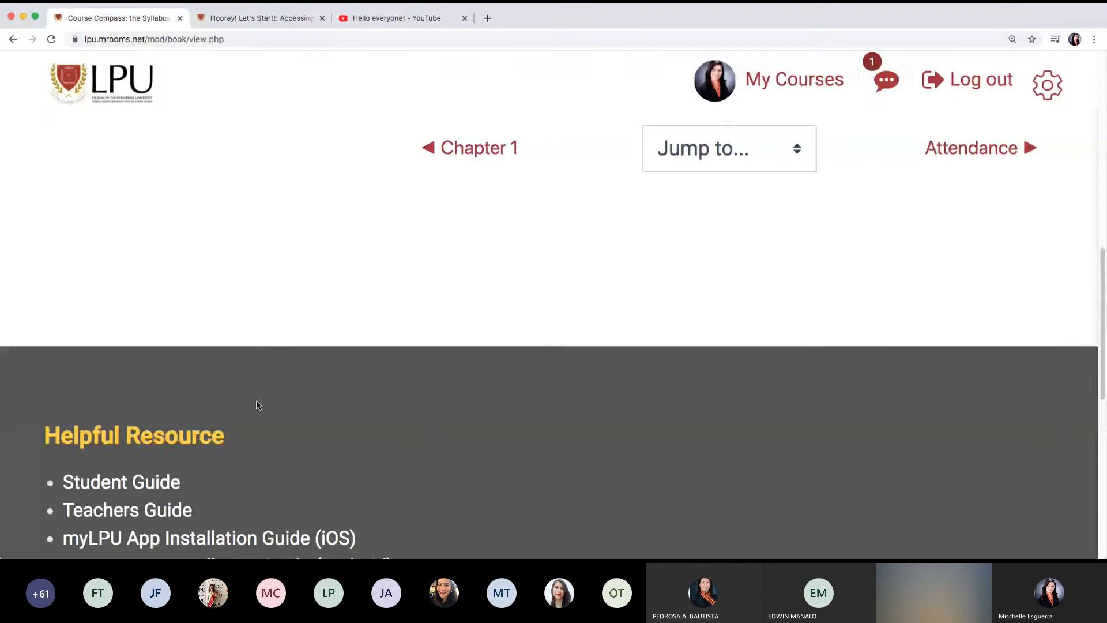
scroll(258, 406, "up", 8)
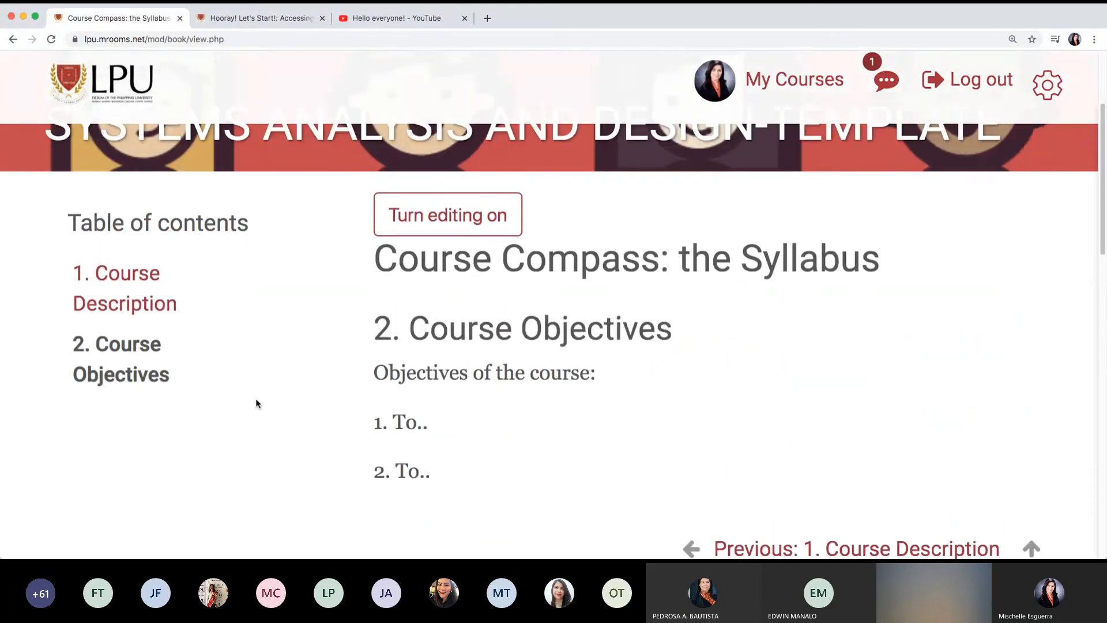
scroll(257, 402, "up", 3)
Return to the course's Prelim Topics and examine the "Course Compass: the Syllabus" entry with its description and chapter links.
left_click(292, 311)
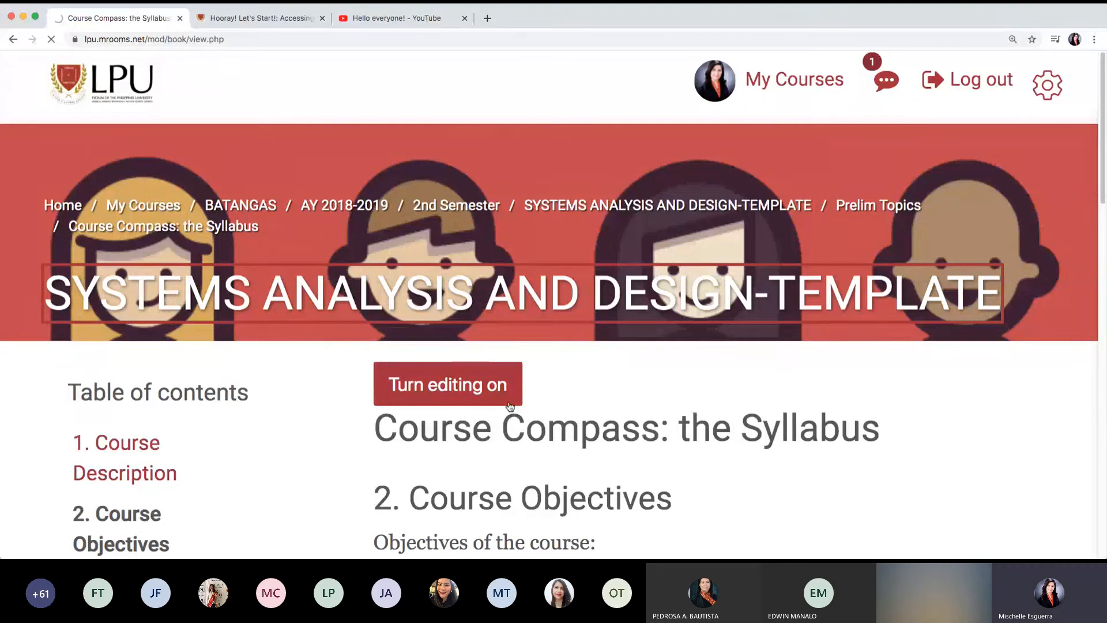
left_click(510, 404)
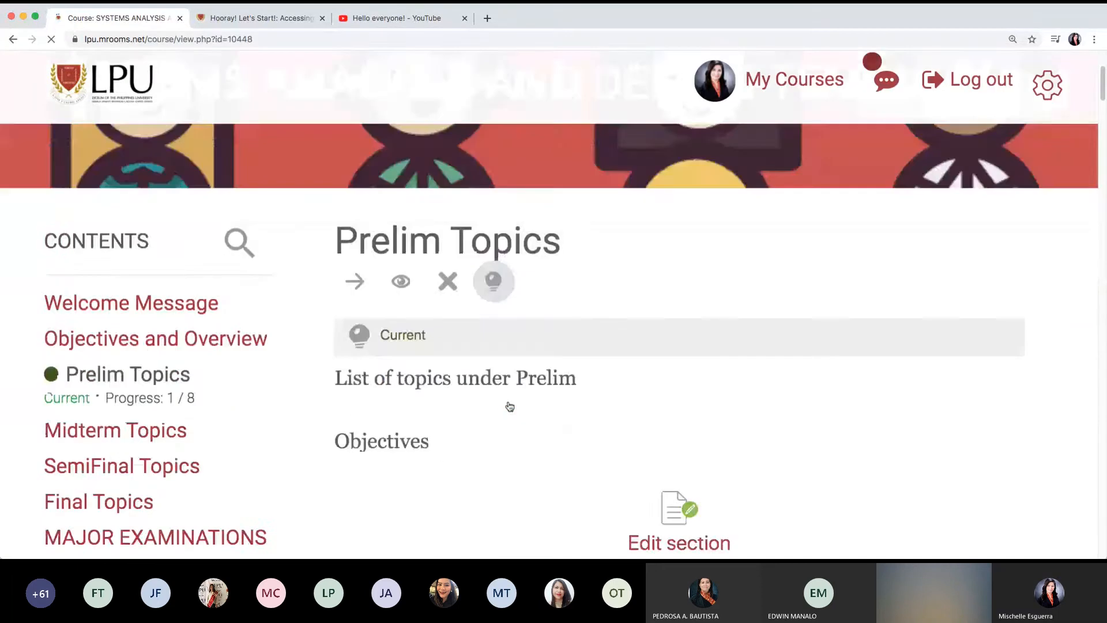
scroll(509, 407, "down", 20)
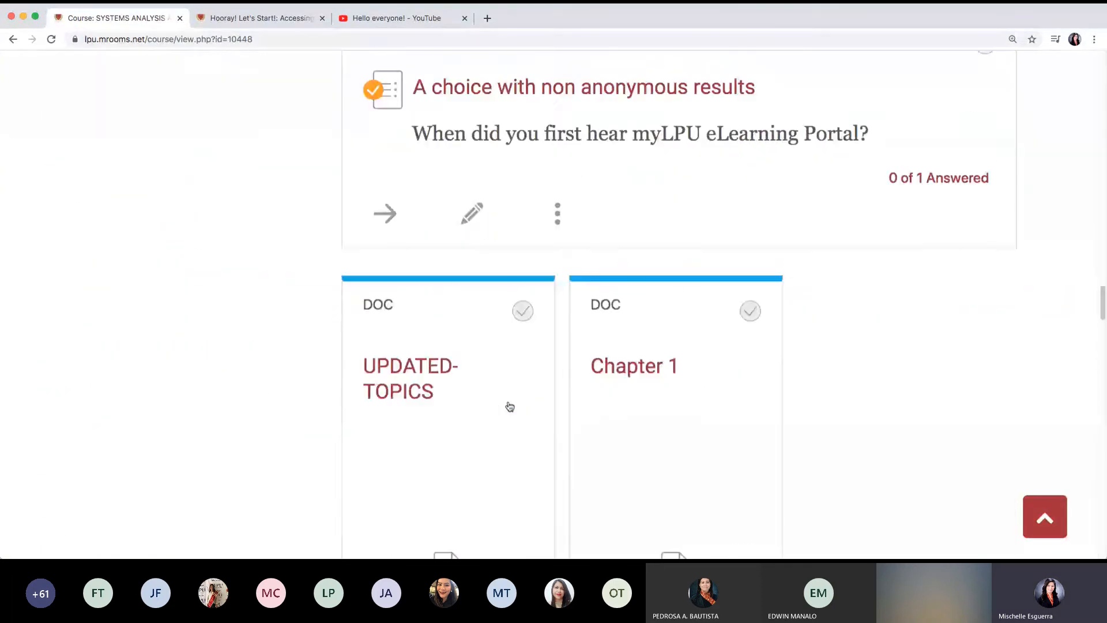
scroll(510, 407, "down", 20)
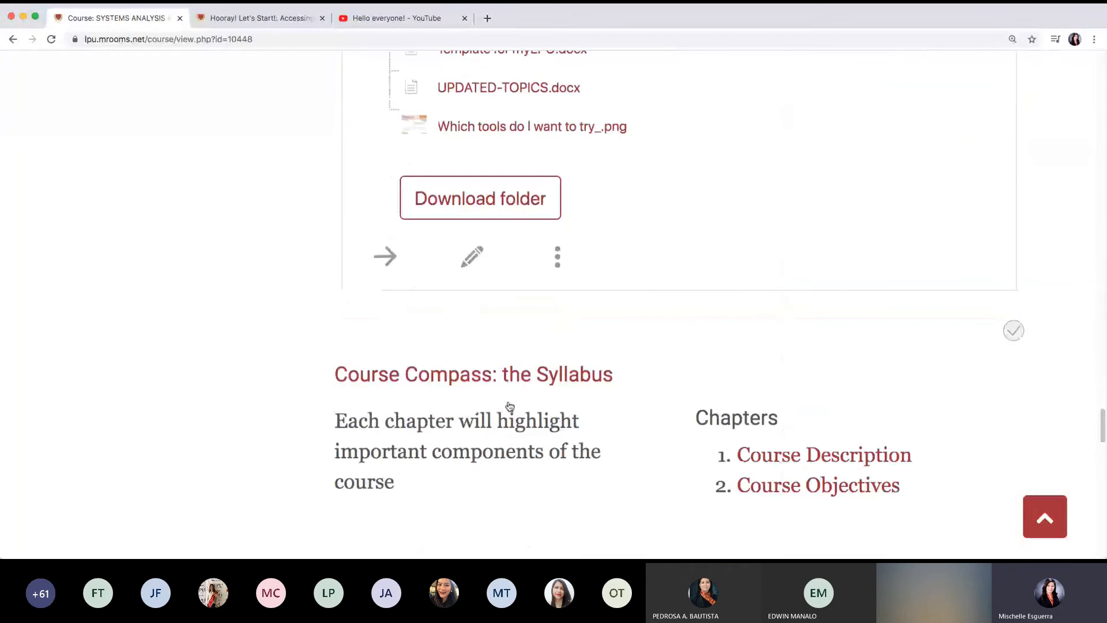
scroll(509, 406, "down", 4)
scroll(510, 407, "up", 2)
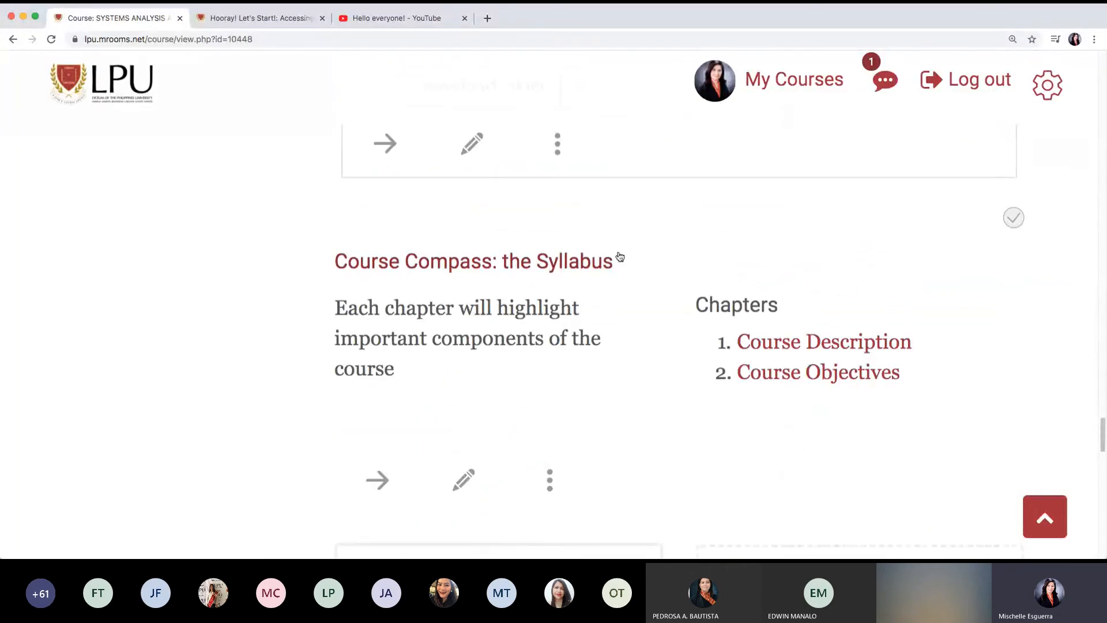
mouse_move(329, 305)
left_mouse_down()
mouse_move(369, 341)
mouse_move(321, 290)
left_mouse_up()
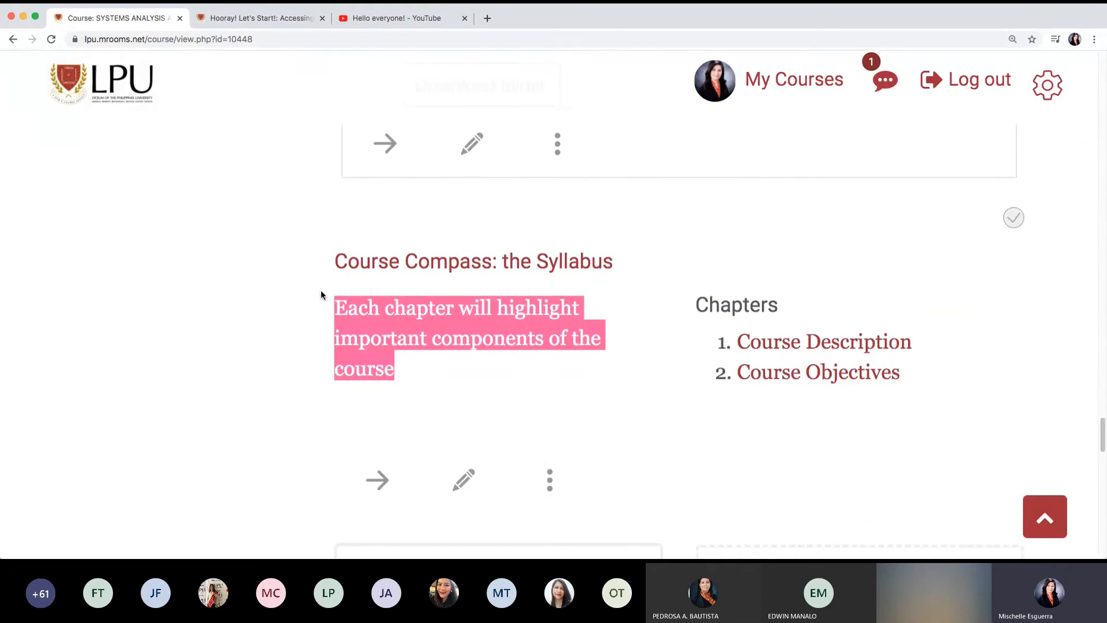
left_click(454, 360)
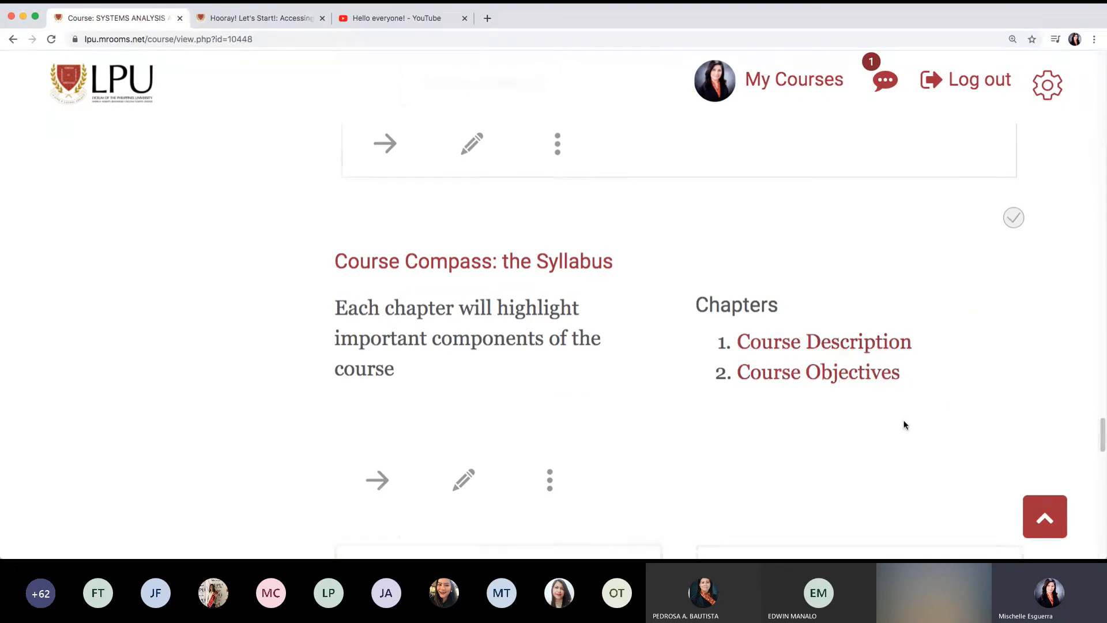
key("super+minus")
key("super+minus")
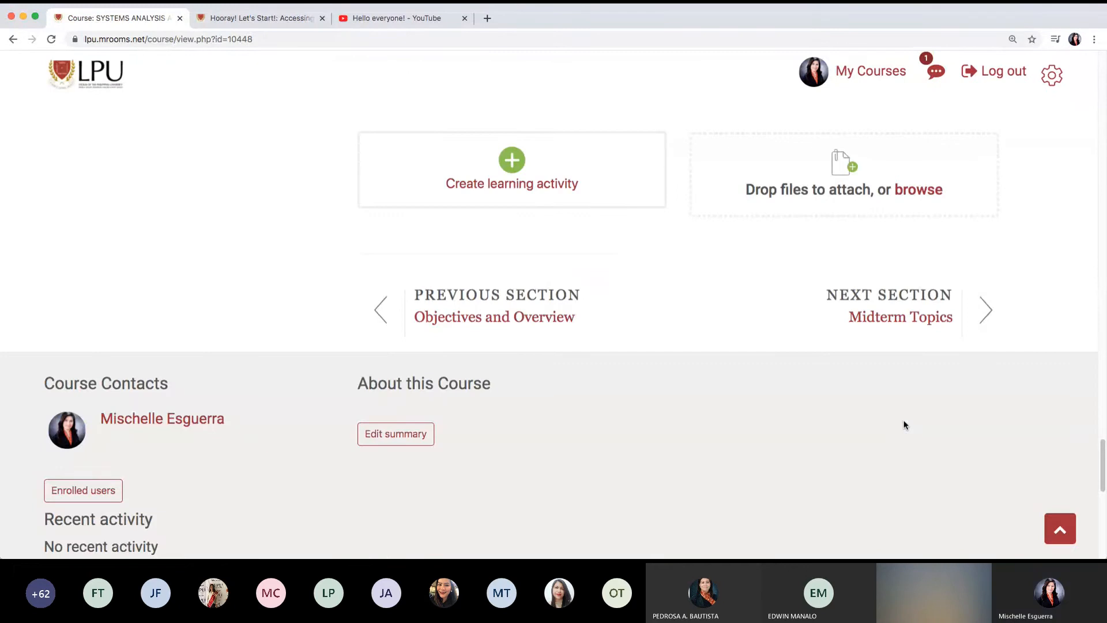
key("super+plus")
key("super+plus")
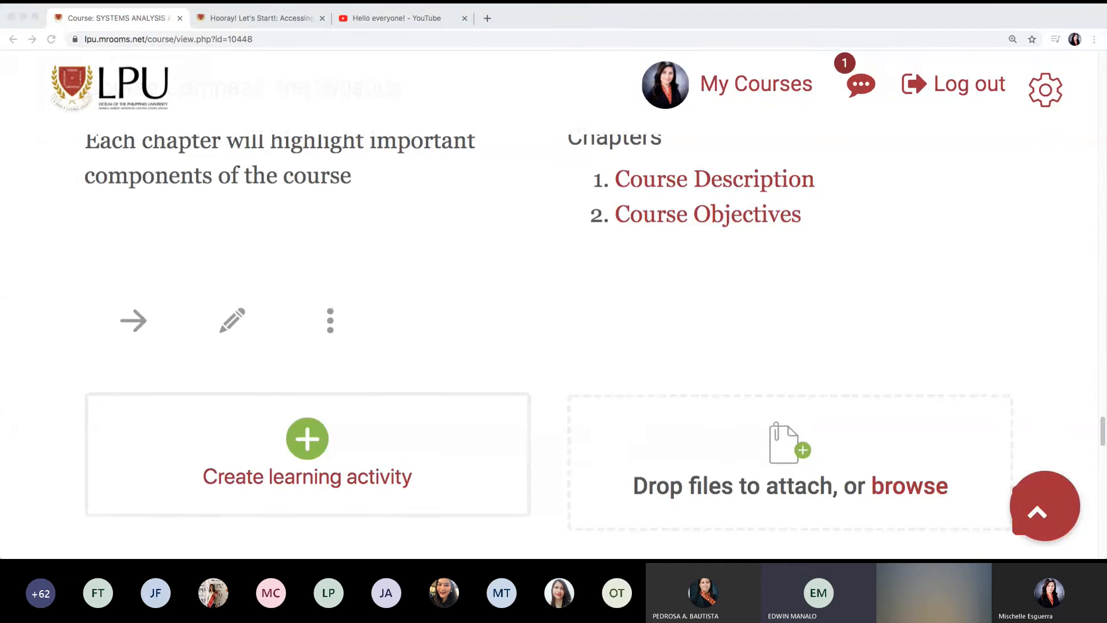
left_click(884, 327)
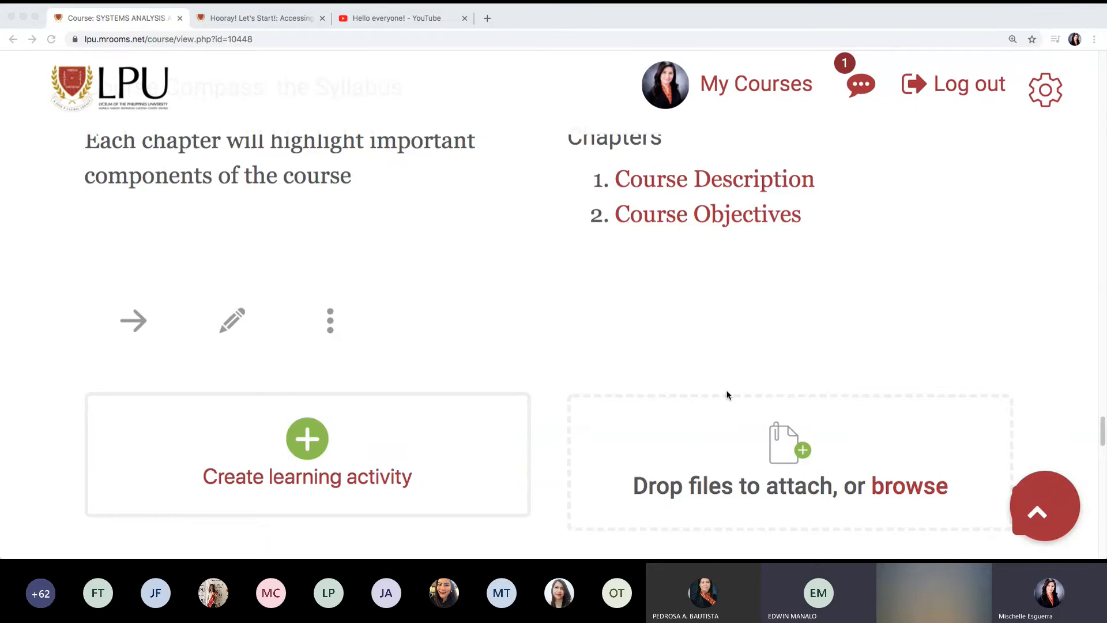
left_click(12, 254)
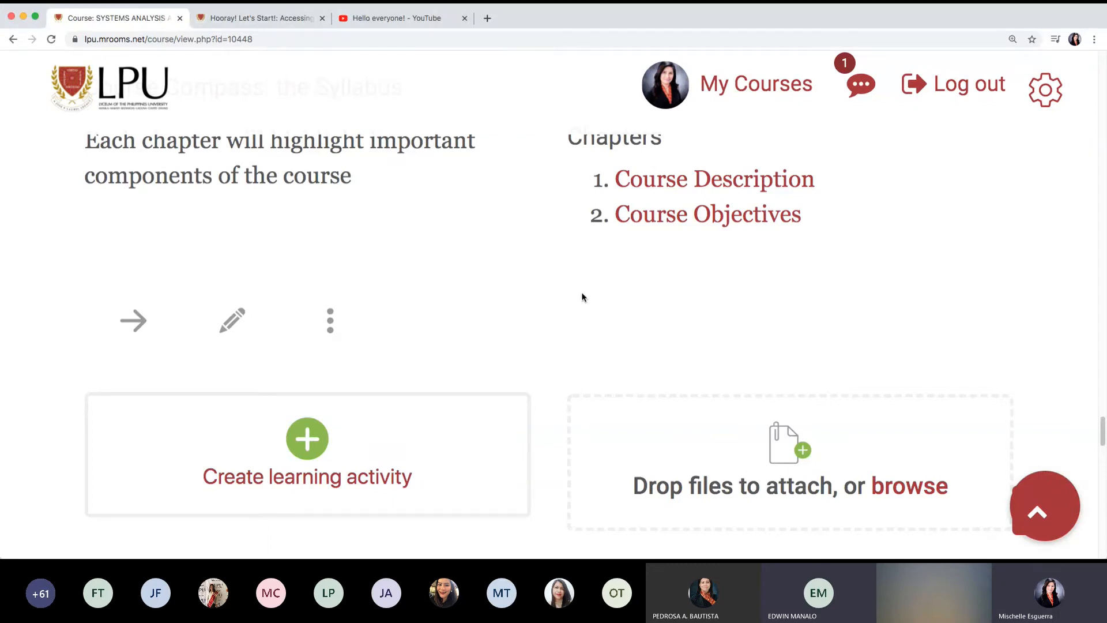
Start creating a learning activity in Prelim Topics and look up the Feedback activity's description in the help guide.
scroll(519, 431, "down", 1)
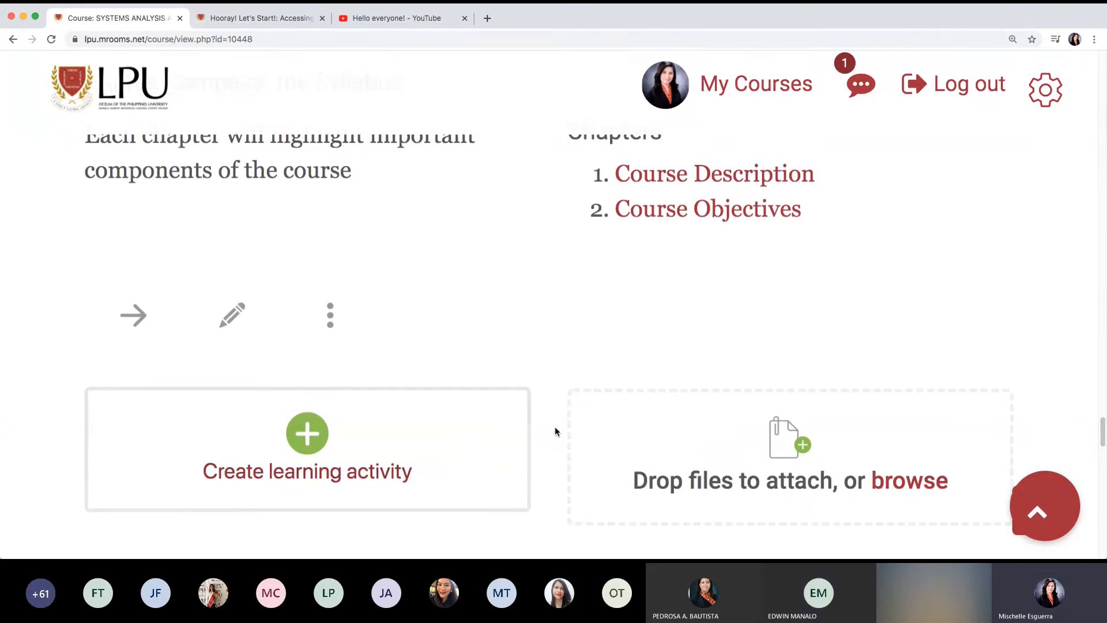
key("super+minus")
key("super+minus")
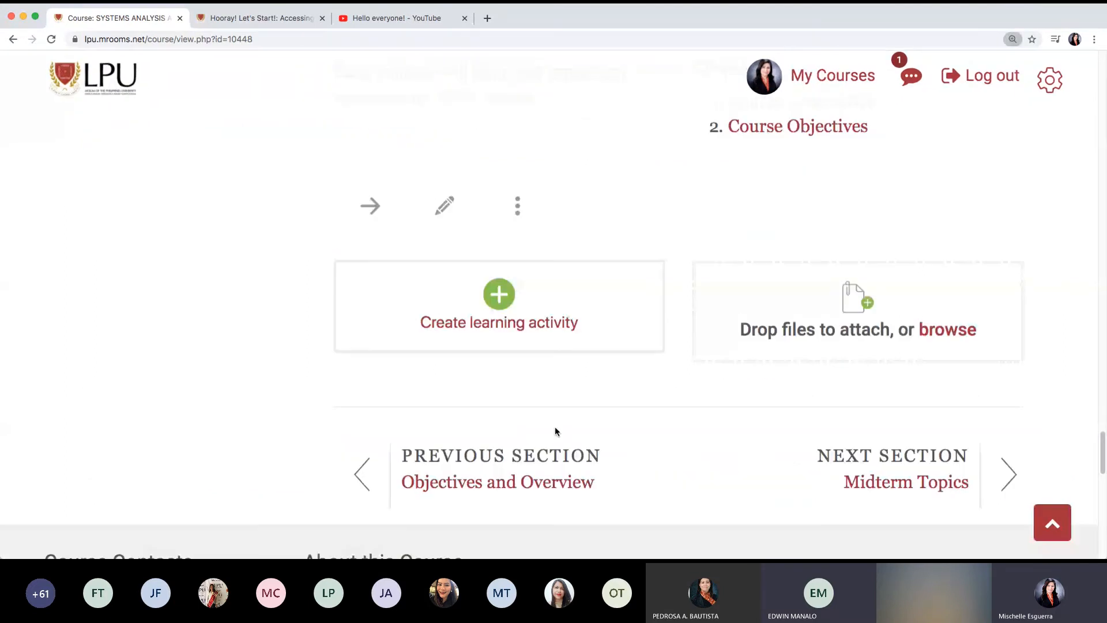
left_click(539, 327)
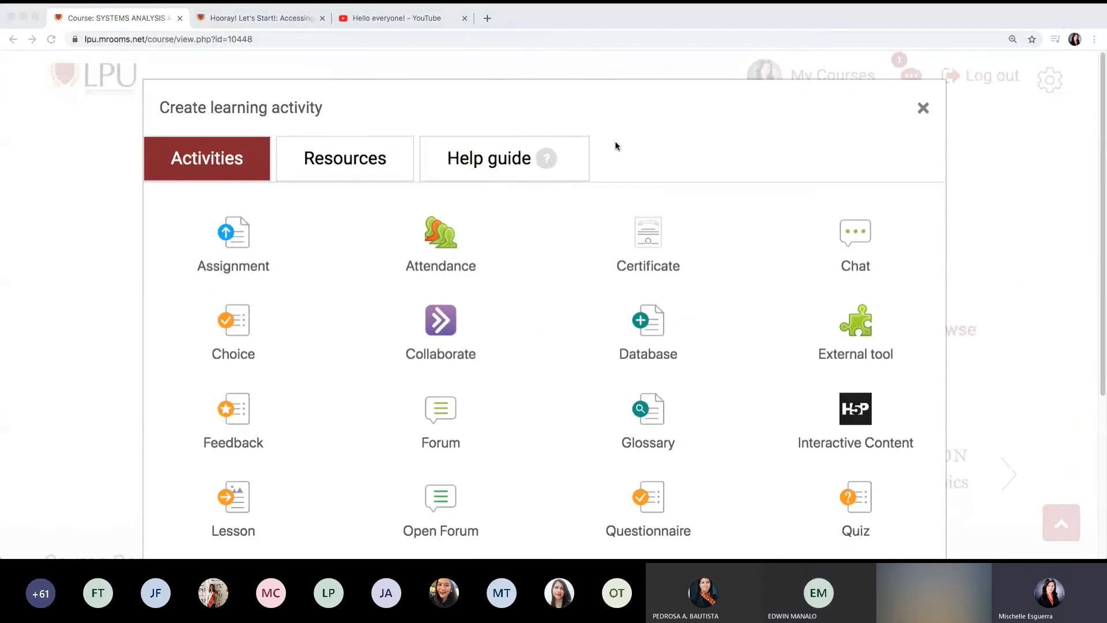
left_click(493, 161)
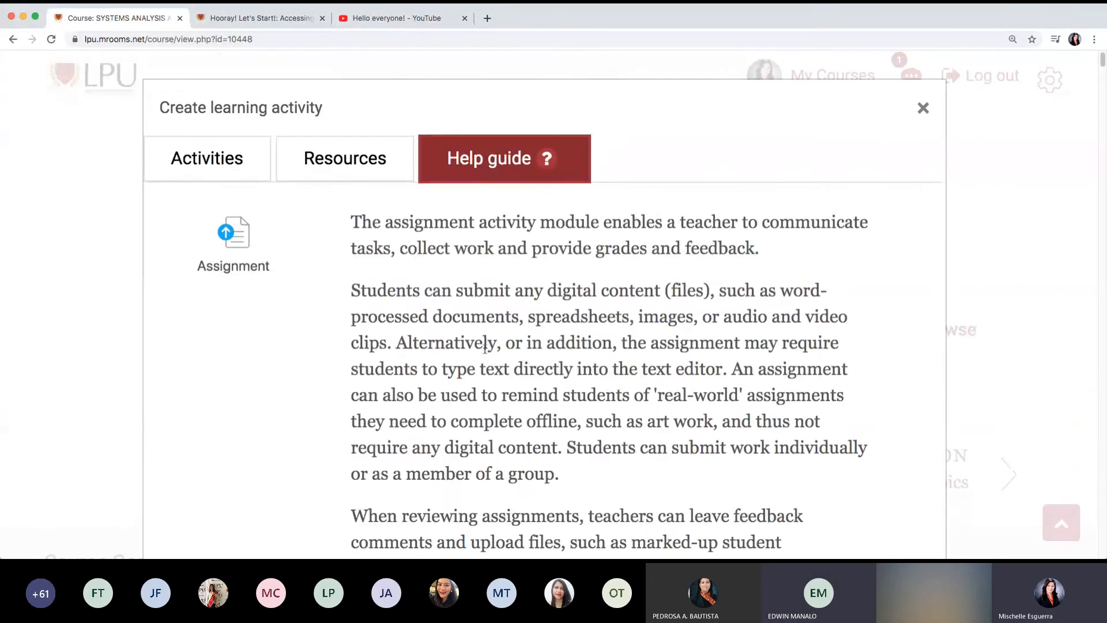
scroll(483, 360, "down", 15)
scroll(483, 359, "down", 15)
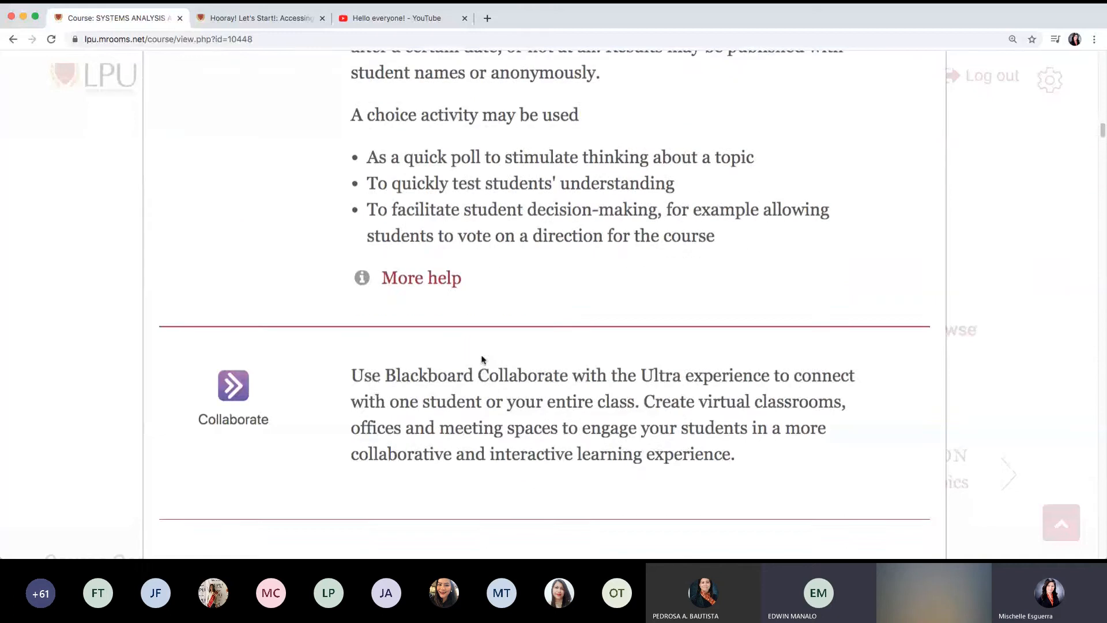
scroll(483, 359, "down", 8)
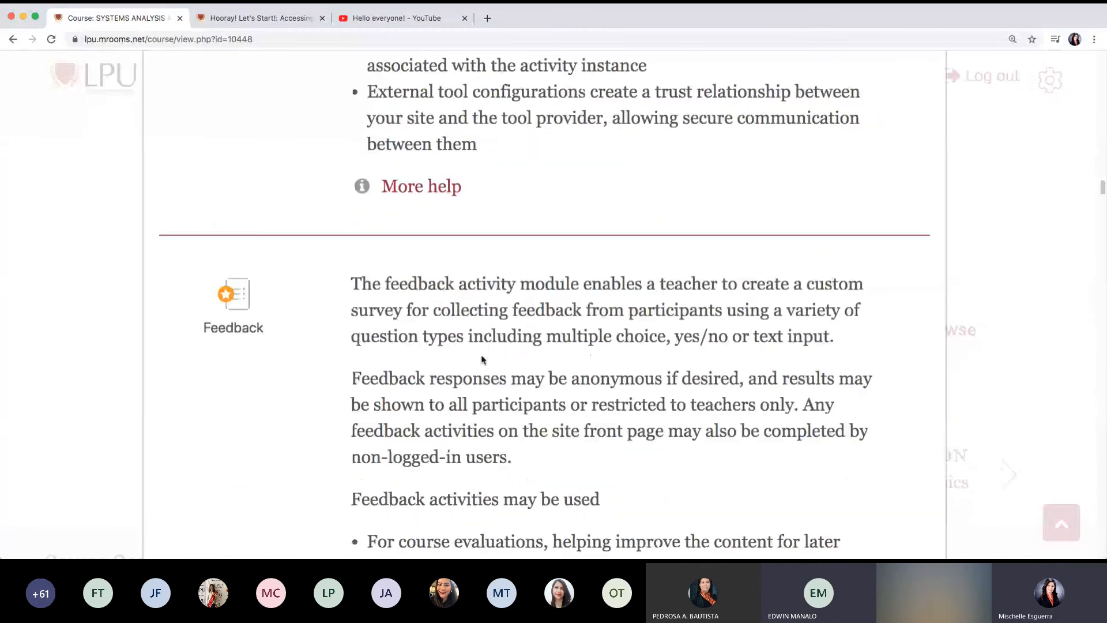
Read the help guide's explanation of Feedback responses and suggested uses such as course evaluations, and return to its beginning.
scroll(483, 360, "down", 1)
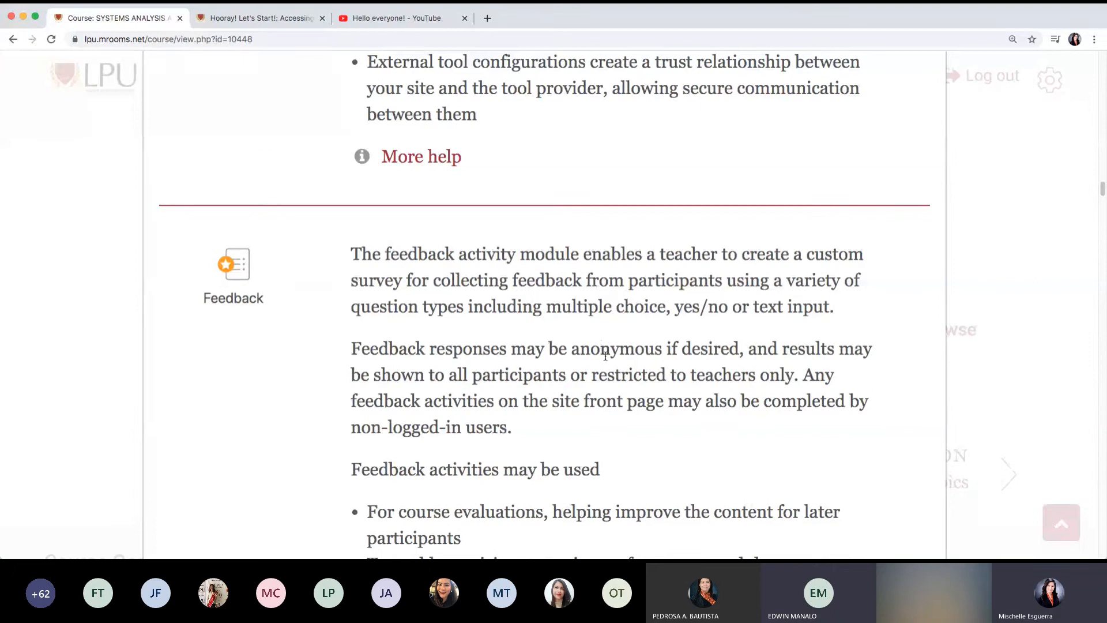
scroll(605, 354, "down", 2)
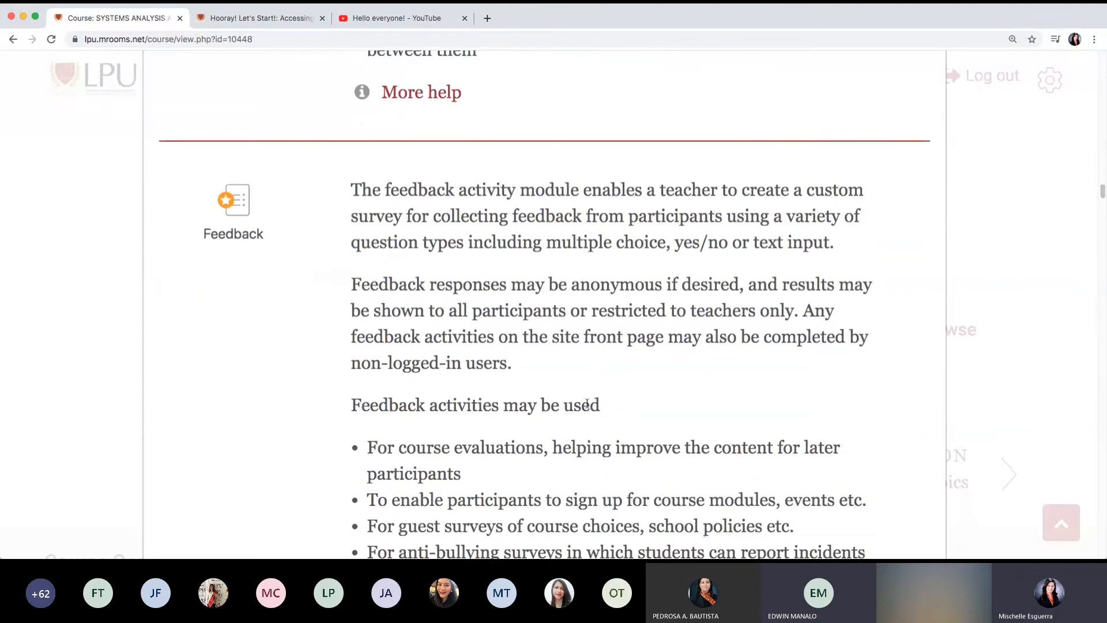
scroll(497, 440, "down", 1)
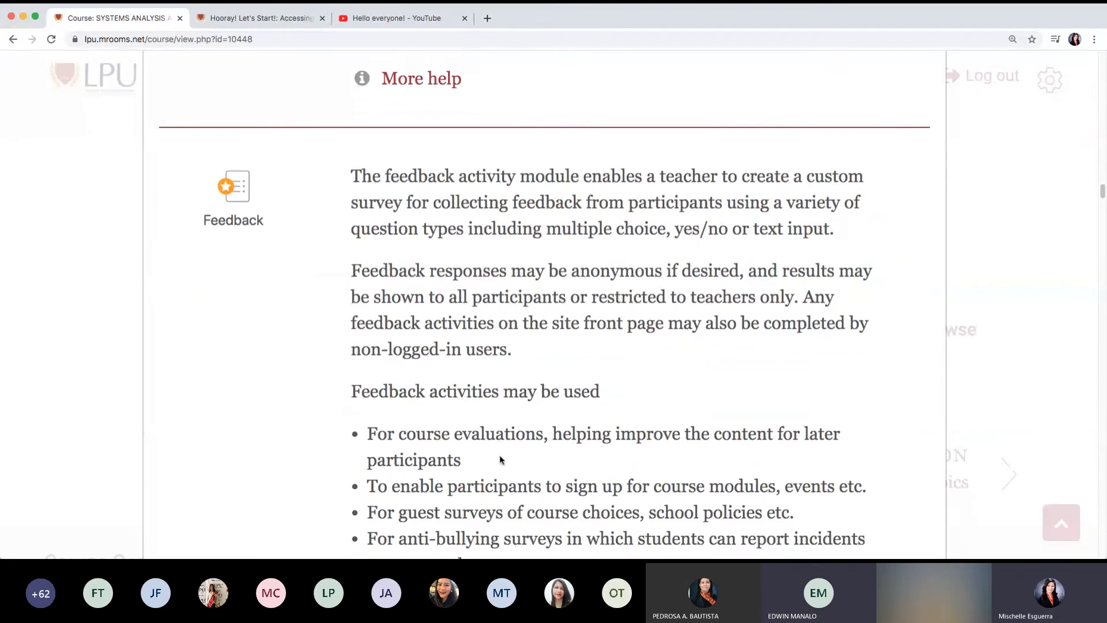
left_click_drag(562, 432, 450, 434)
left_click(617, 465)
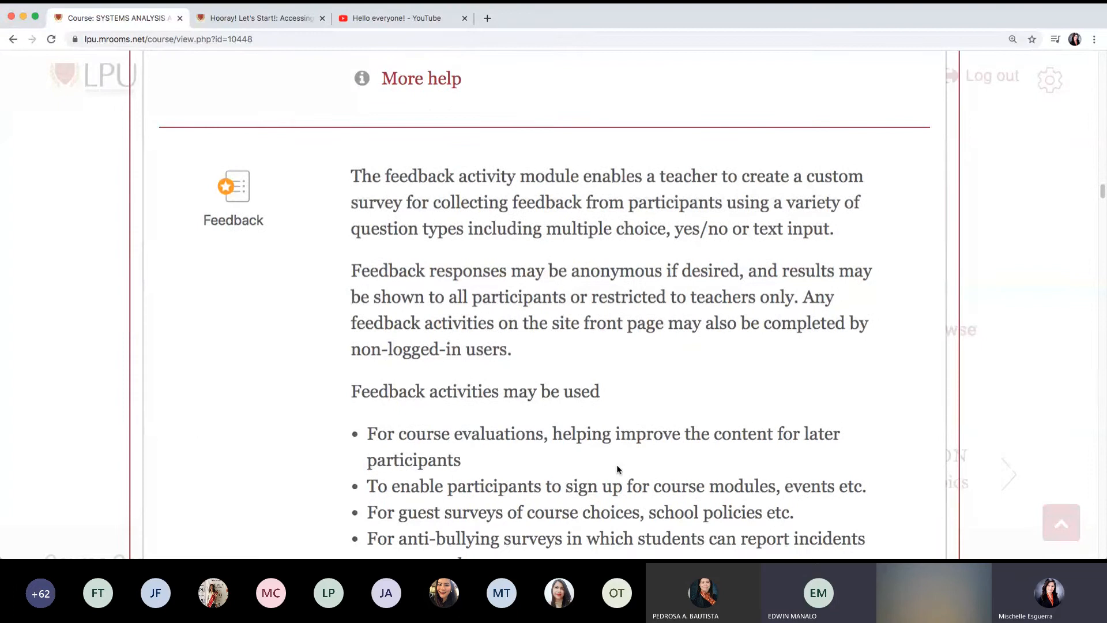
scroll(618, 465, "down", 1)
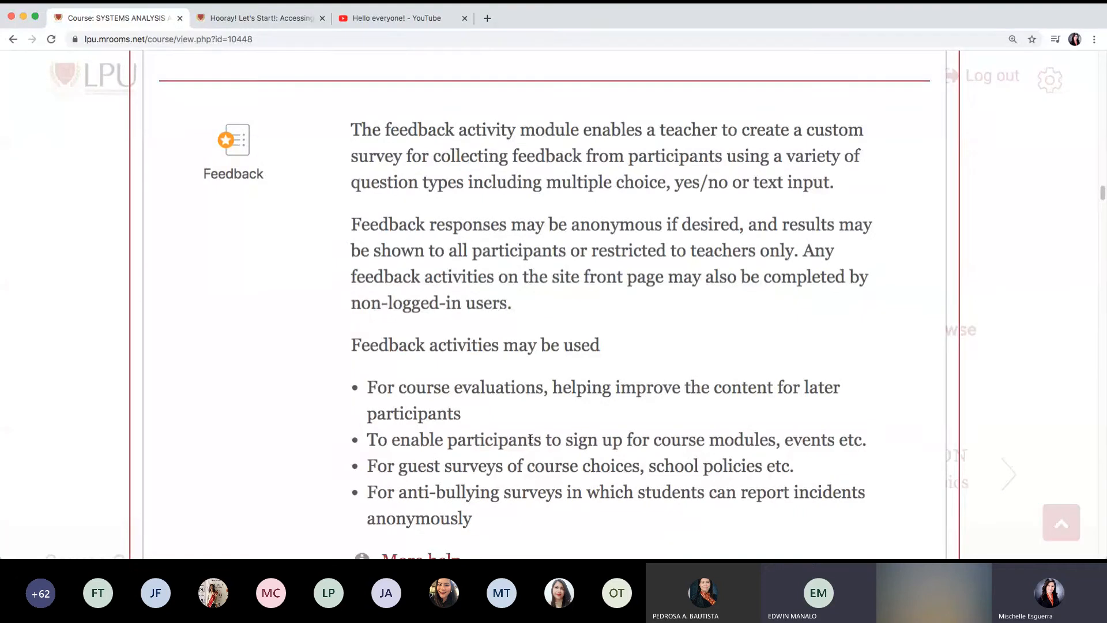
scroll(533, 438, "up", 15)
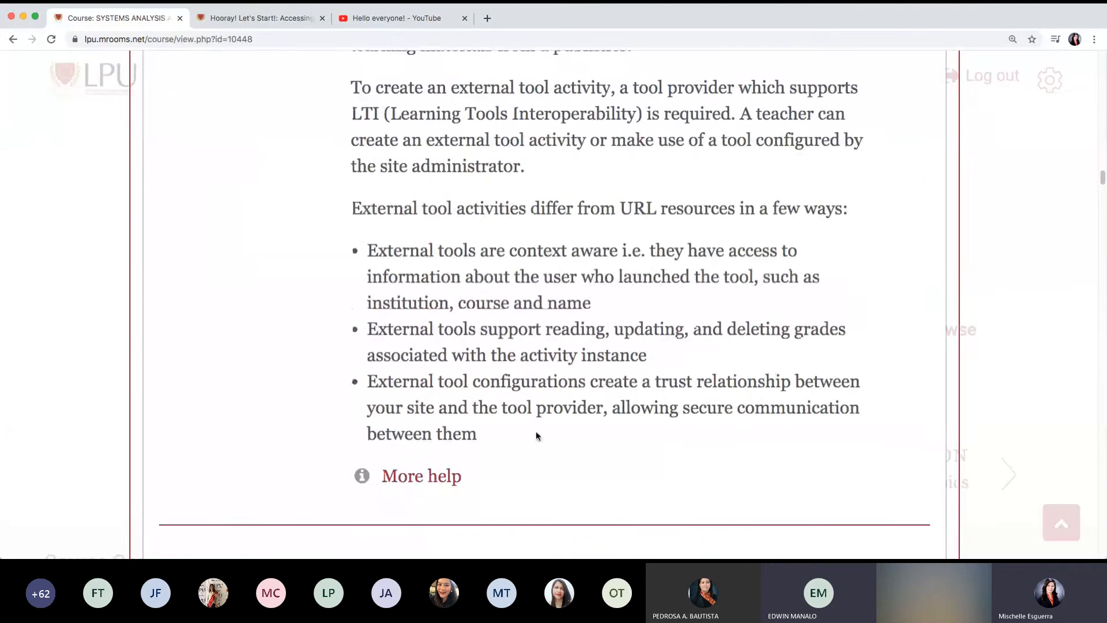
scroll(533, 431, "up", 10)
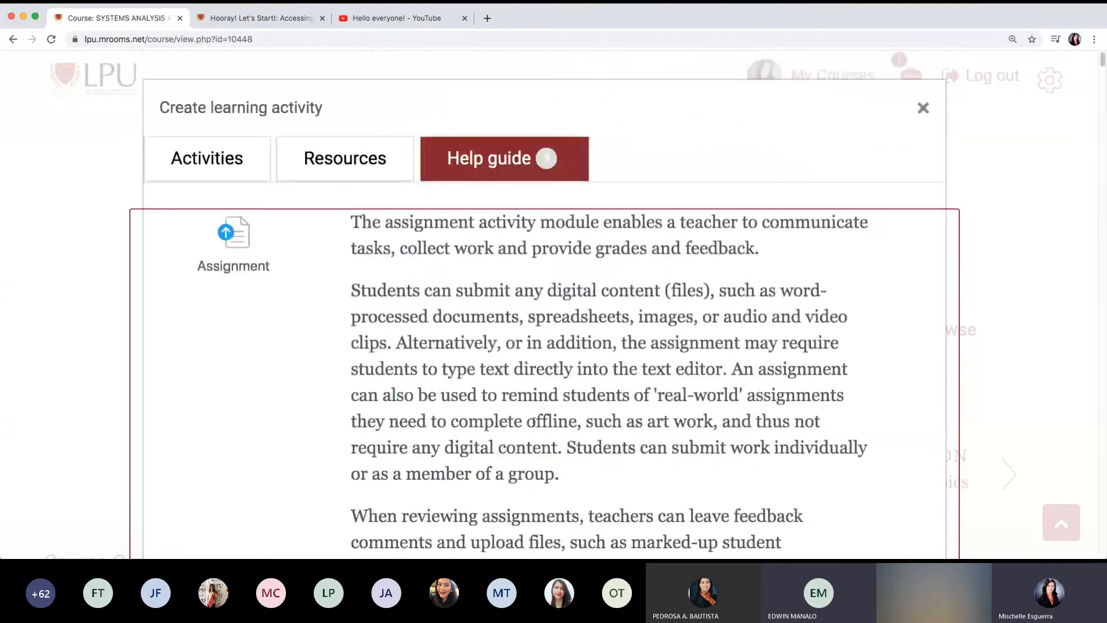
Review the available resource types for a new learning activity and close the chooser without adding one.
left_click(363, 170)
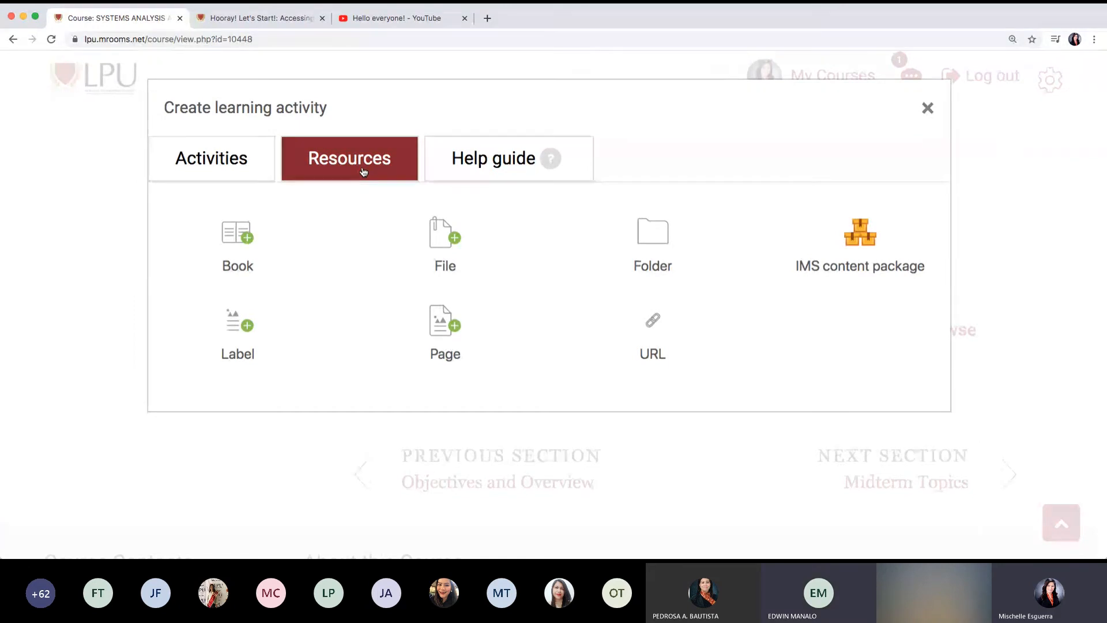
left_click(349, 159)
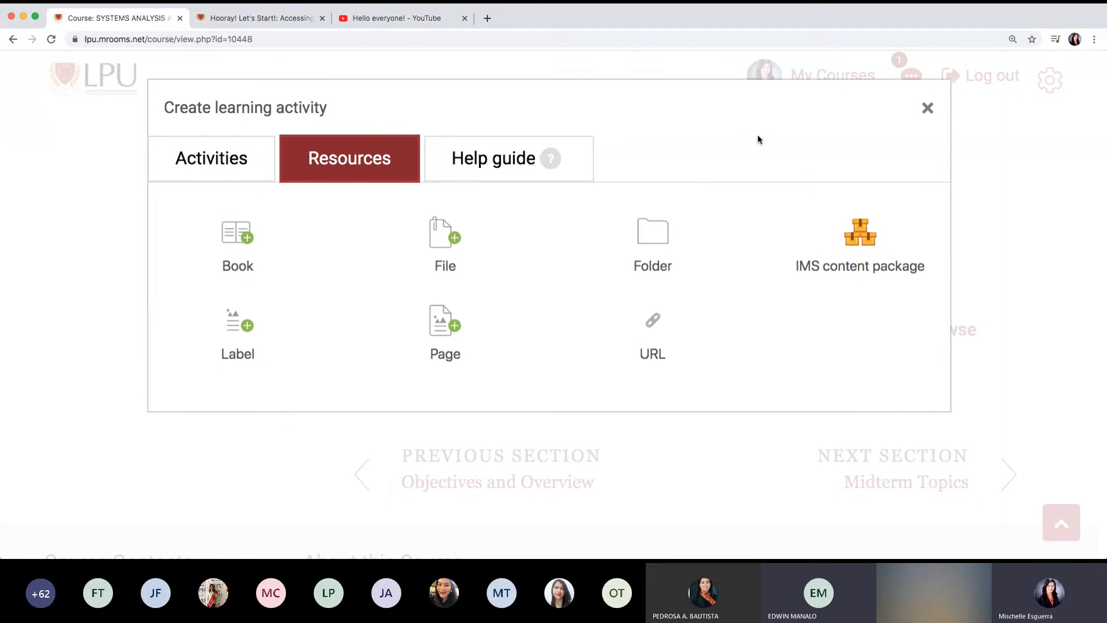
left_click(927, 108)
left_click(927, 107)
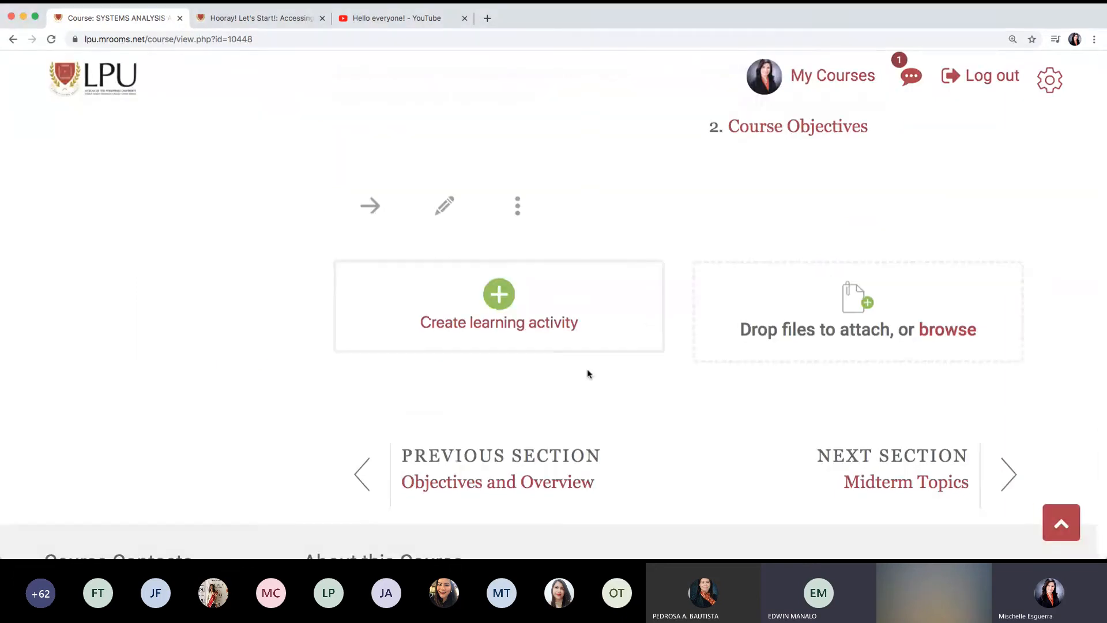
Start adding a new Feedback activity to Prelim Topics.
left_click(544, 327)
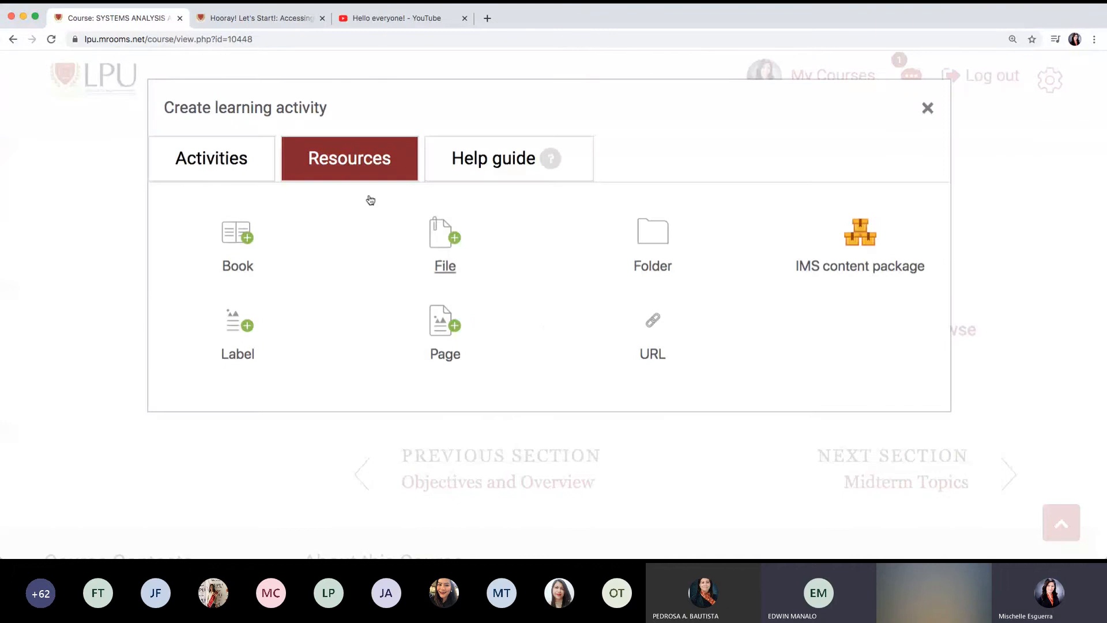
left_click(214, 164)
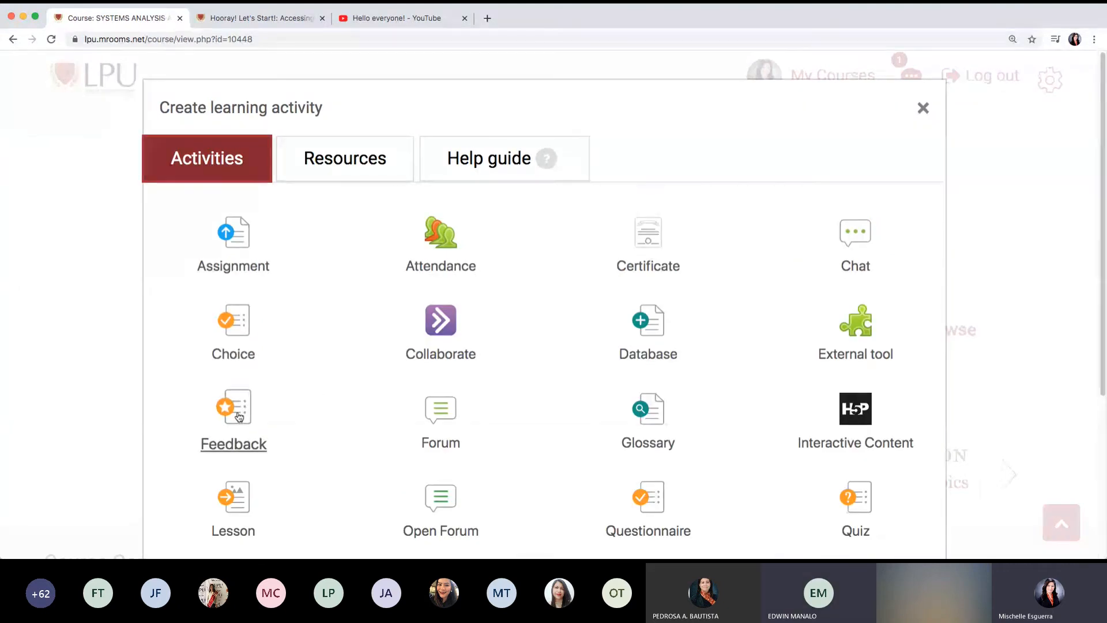
left_click(239, 416)
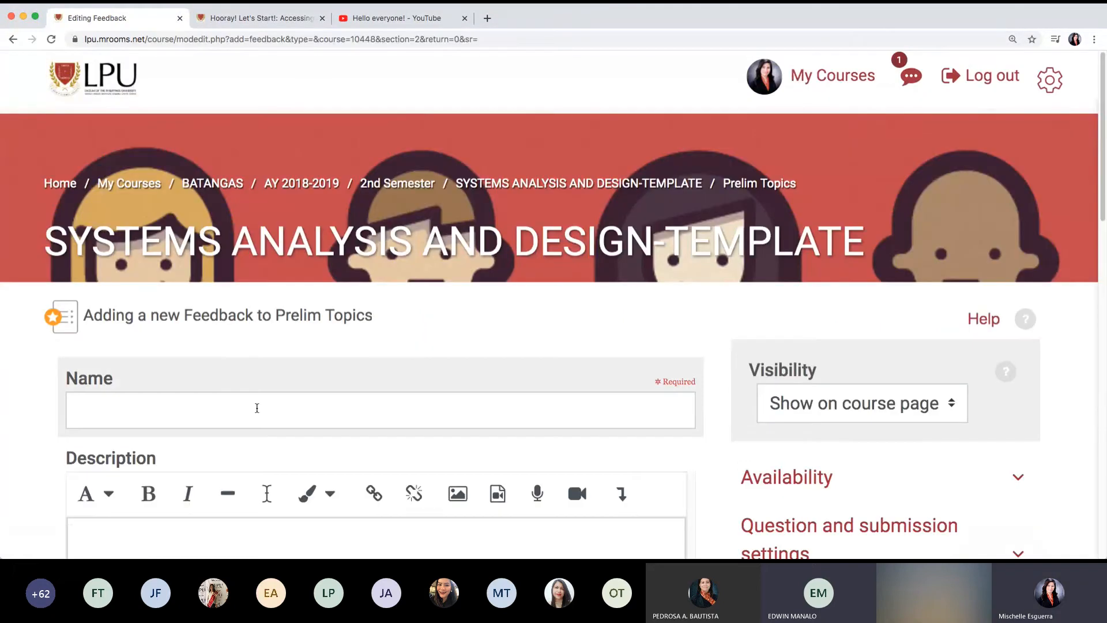
Name the new Feedback activity "myLPU Satisfaction Survey".
left_click(256, 408)
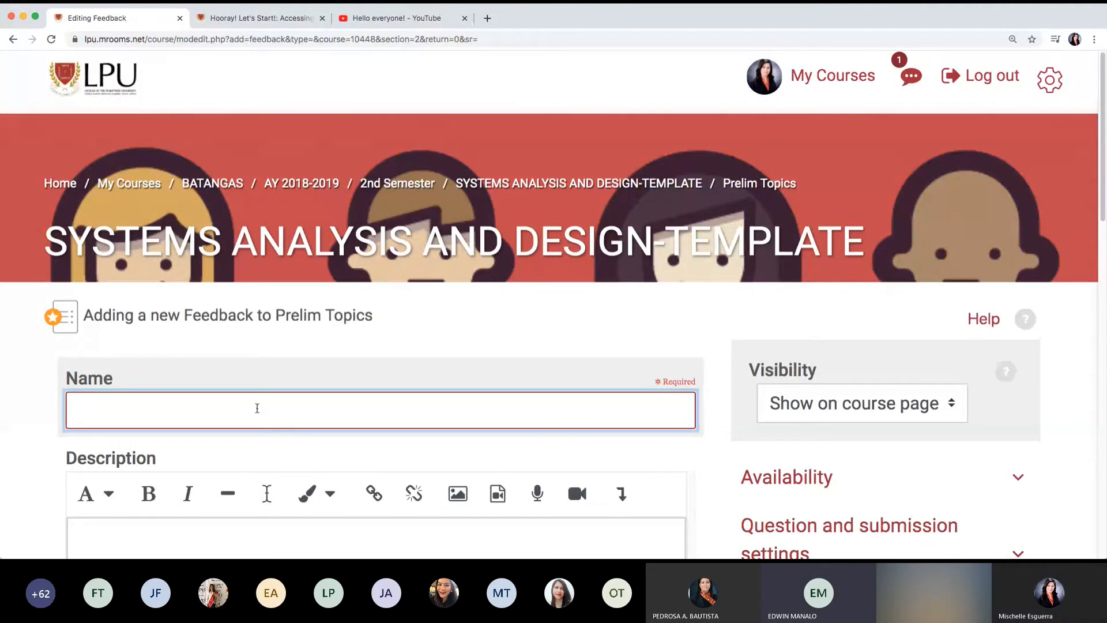
type("my")
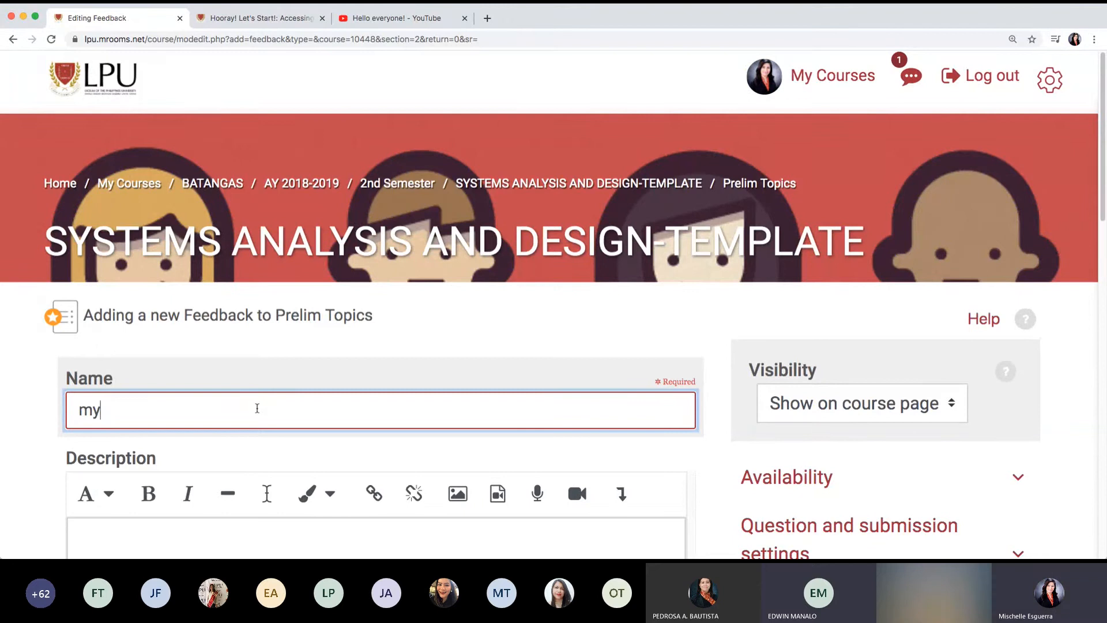
type("LPU S")
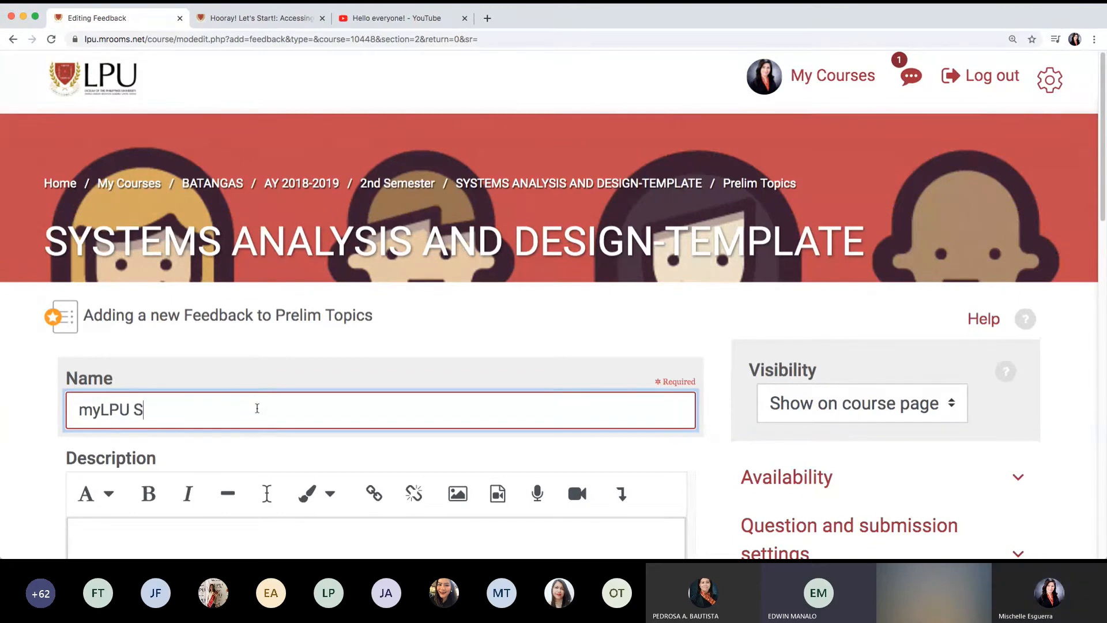
type("atisfac")
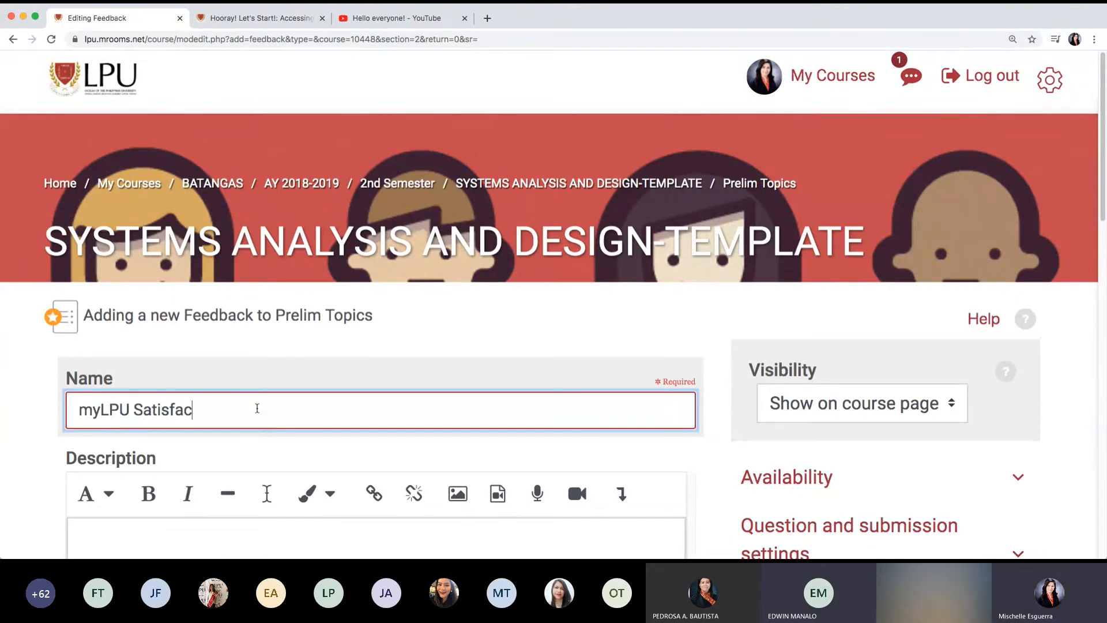
type("tion Survey")
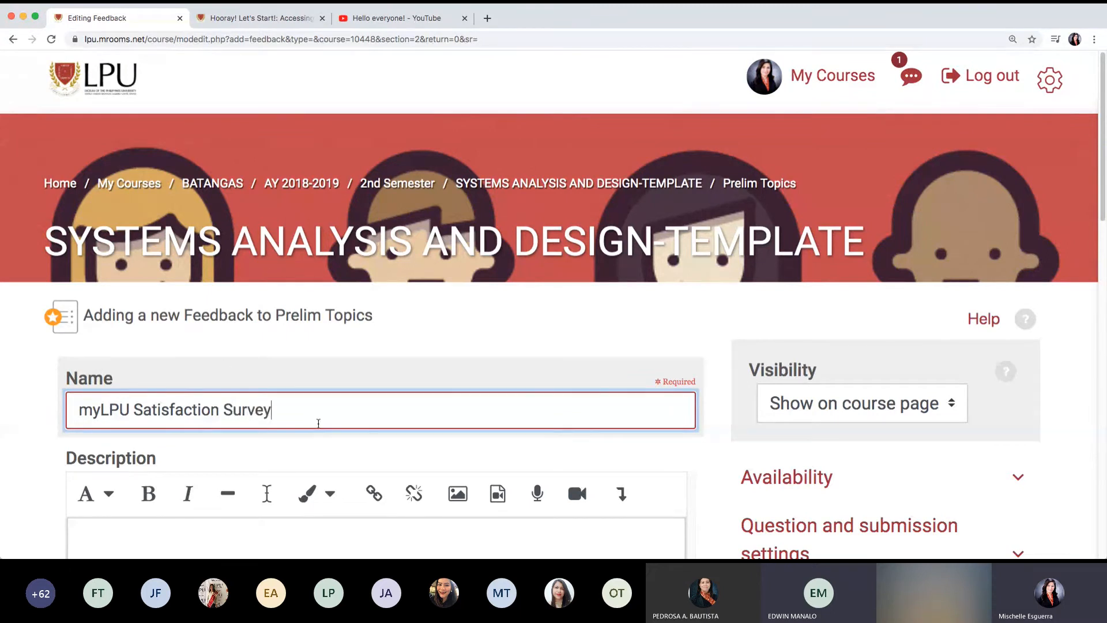
Enter "Please answer the survey ;)" as the Feedback activity's description.
scroll(340, 421, "down", 3)
left_click(272, 438)
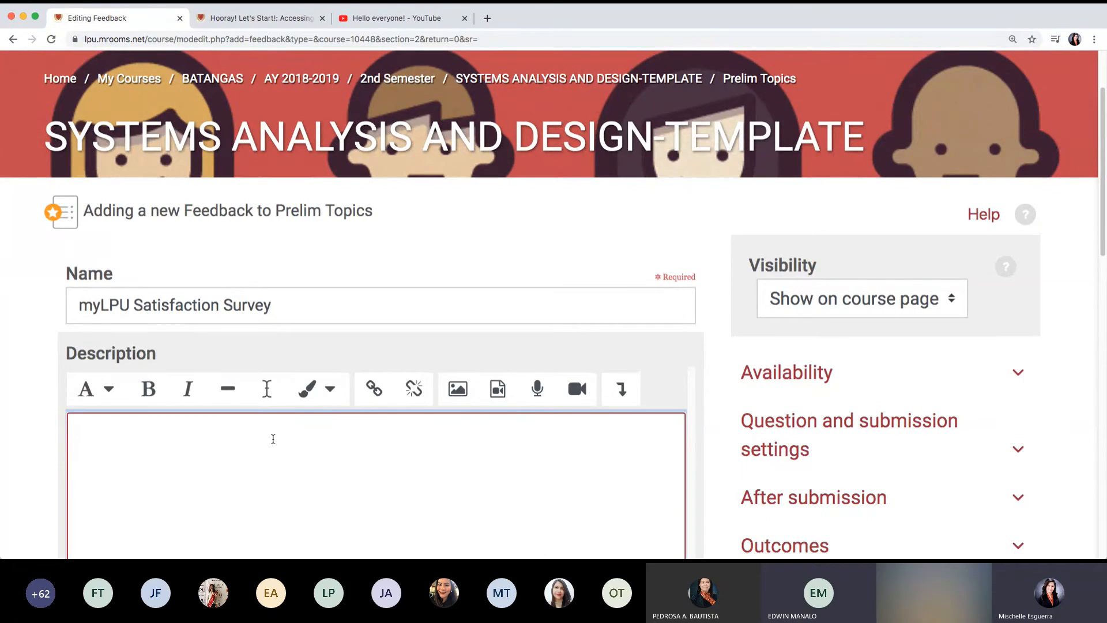
type("Please answer the sur")
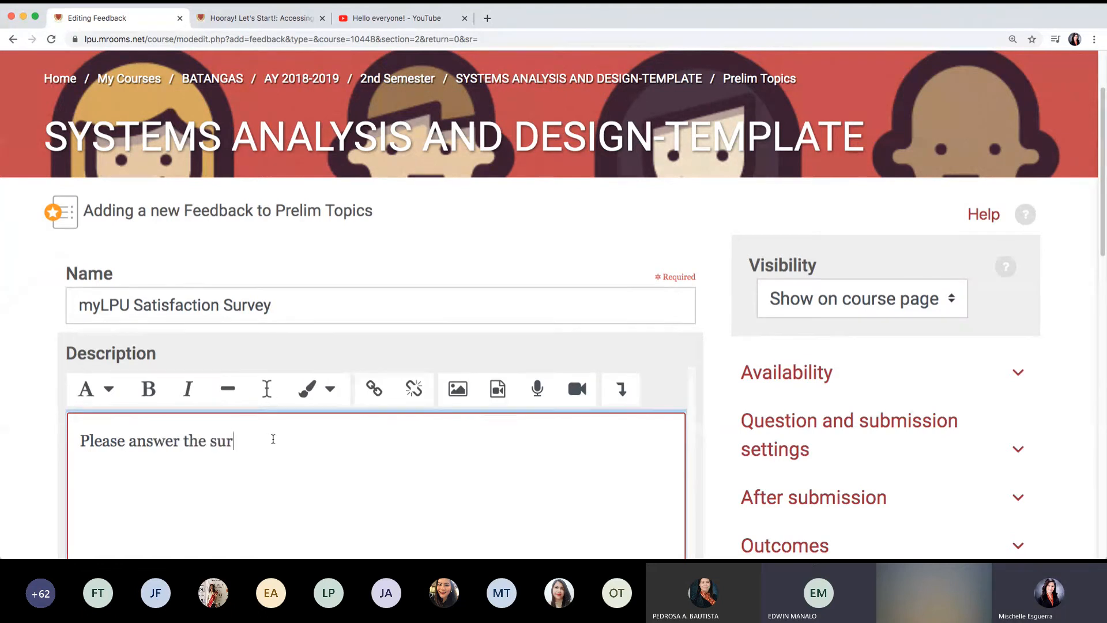
type("vey")
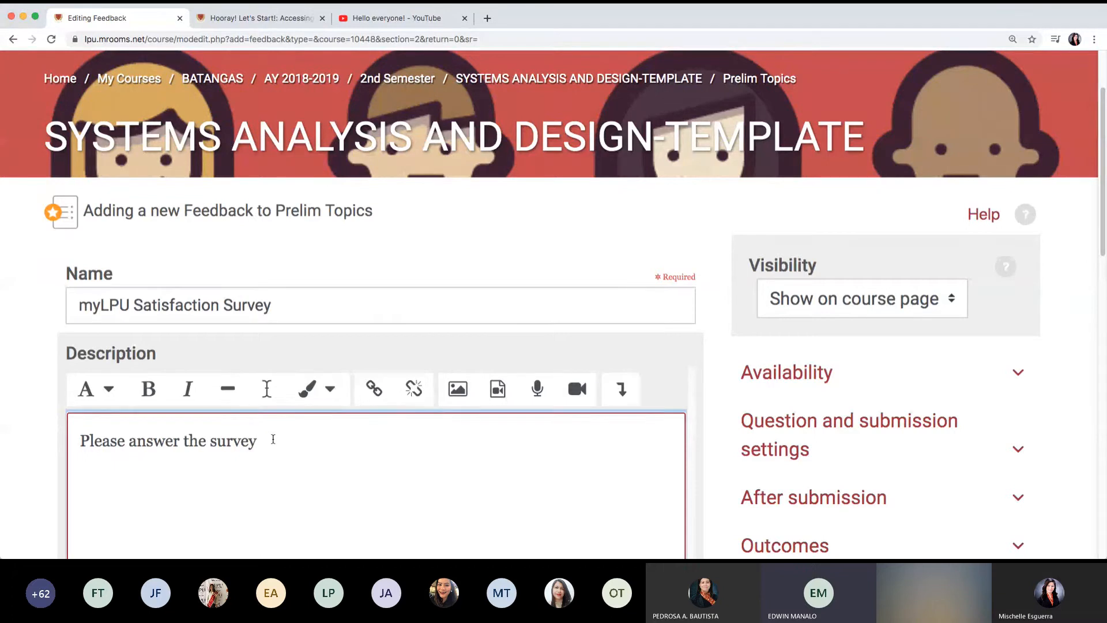
type(";)")
Expand the Availability settings and try switching the "Allow answers from" and "Allow answers to" dates on and off.
scroll(404, 455, "down", 5)
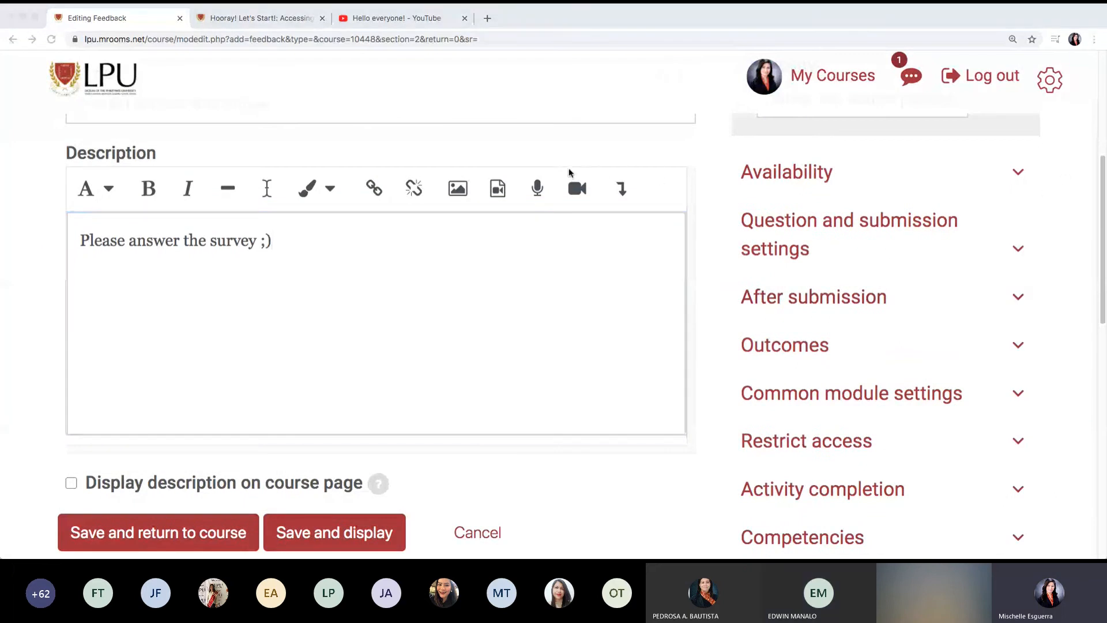
left_click(806, 180)
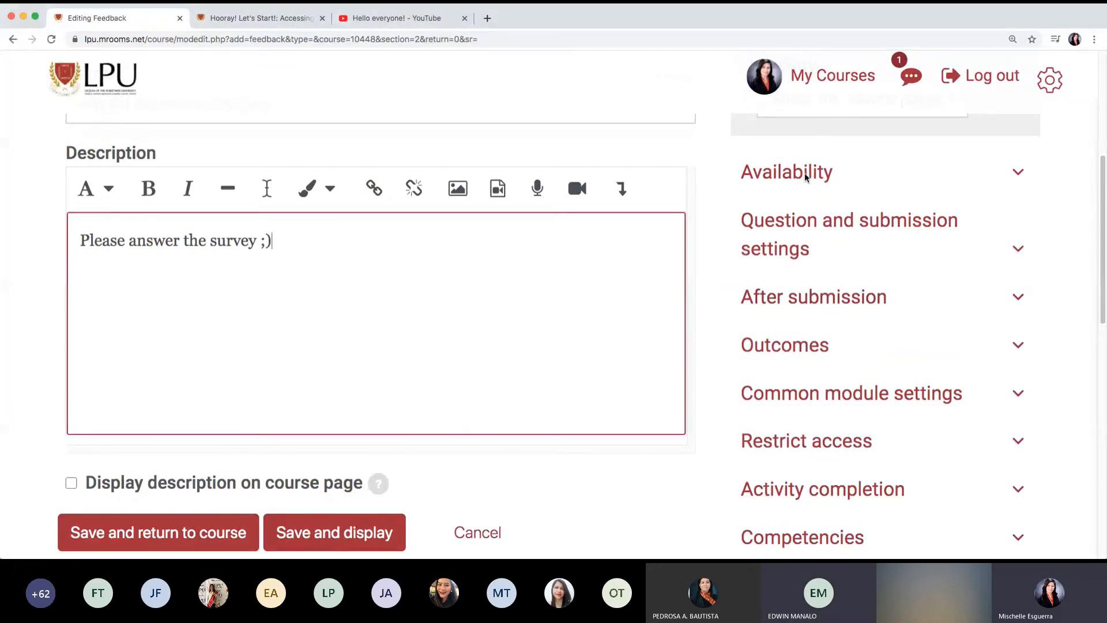
left_click(806, 179)
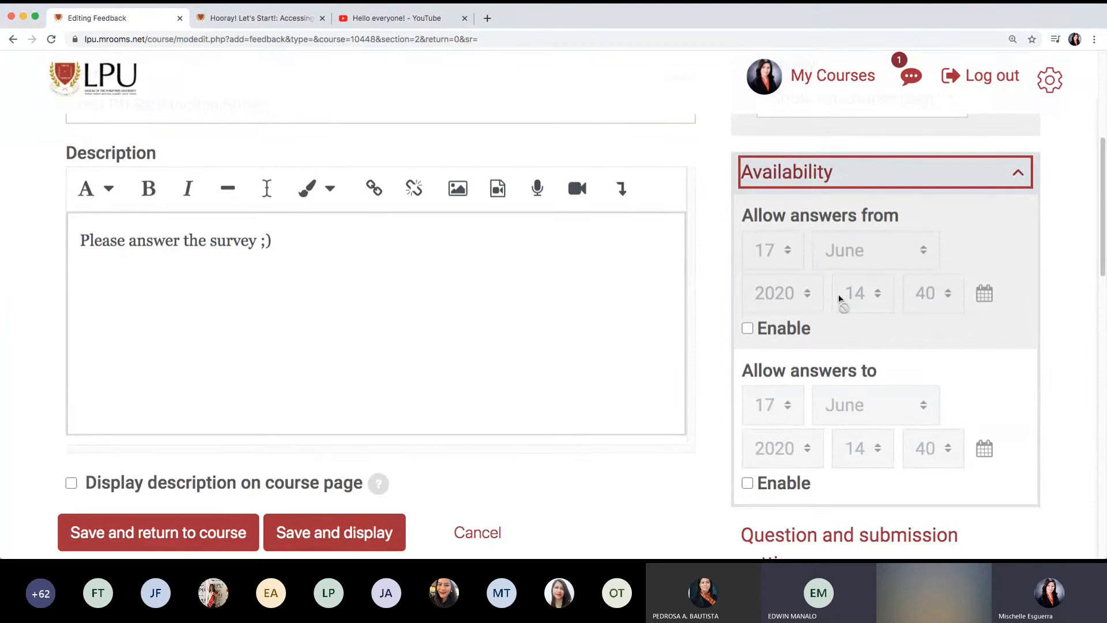
left_click(747, 328)
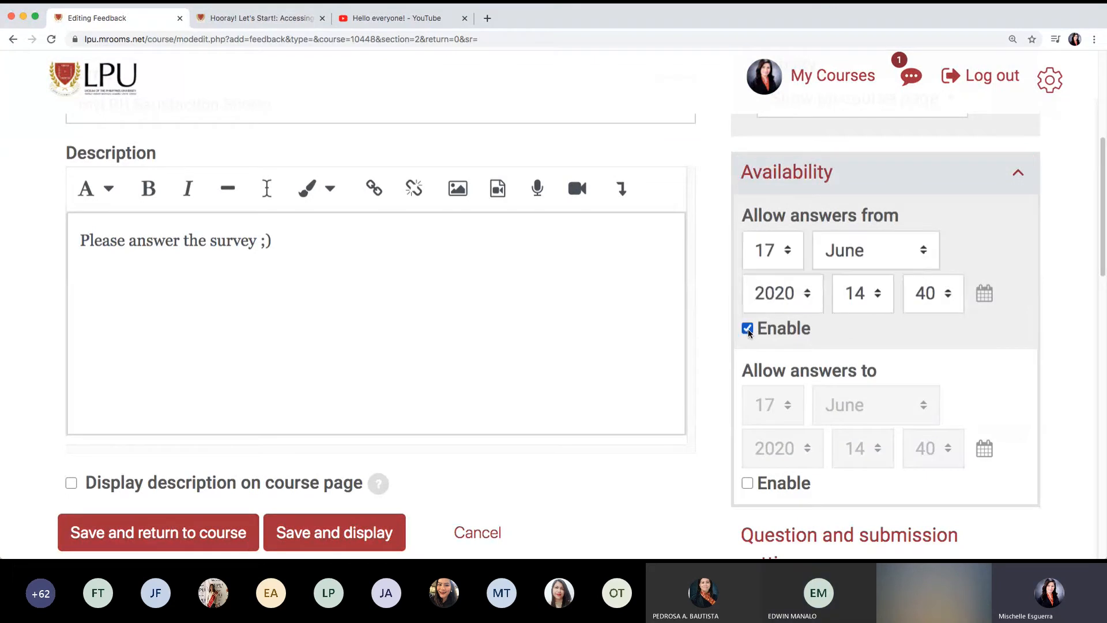
left_click(748, 329)
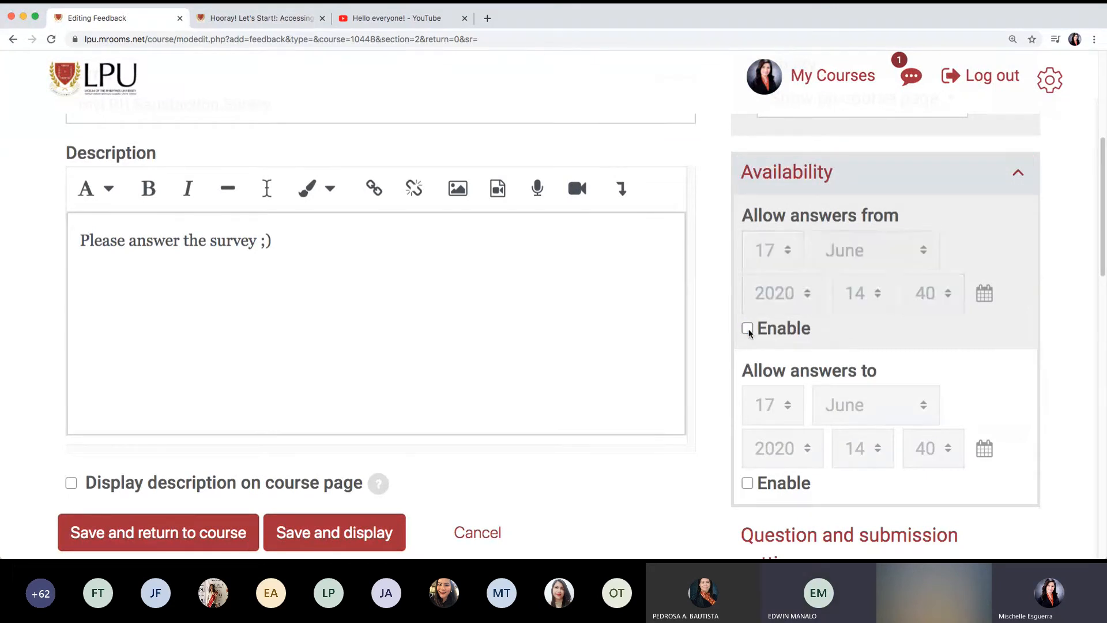
scroll(875, 354, "down", 1)
scroll(865, 392, "down", 1)
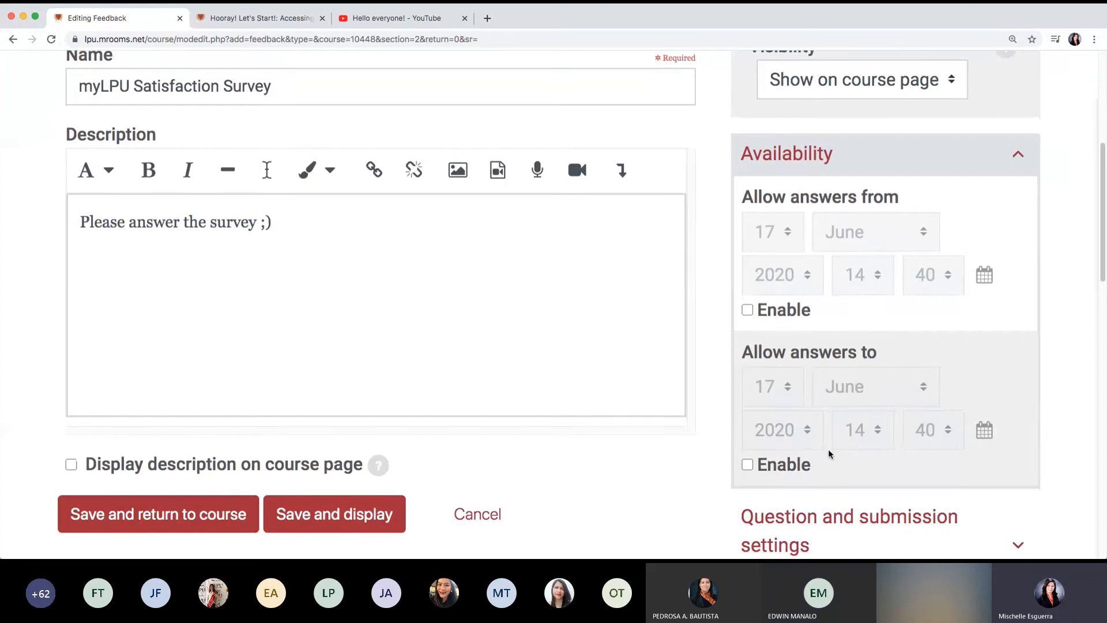
left_click(748, 465)
left_click(748, 465)
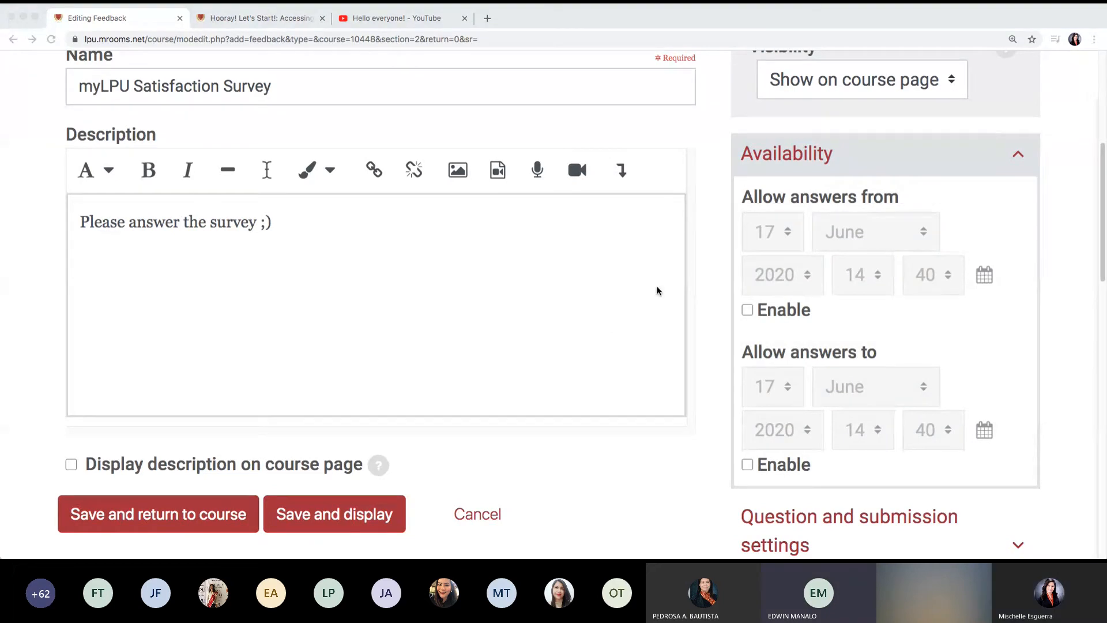
left_click(17, 214)
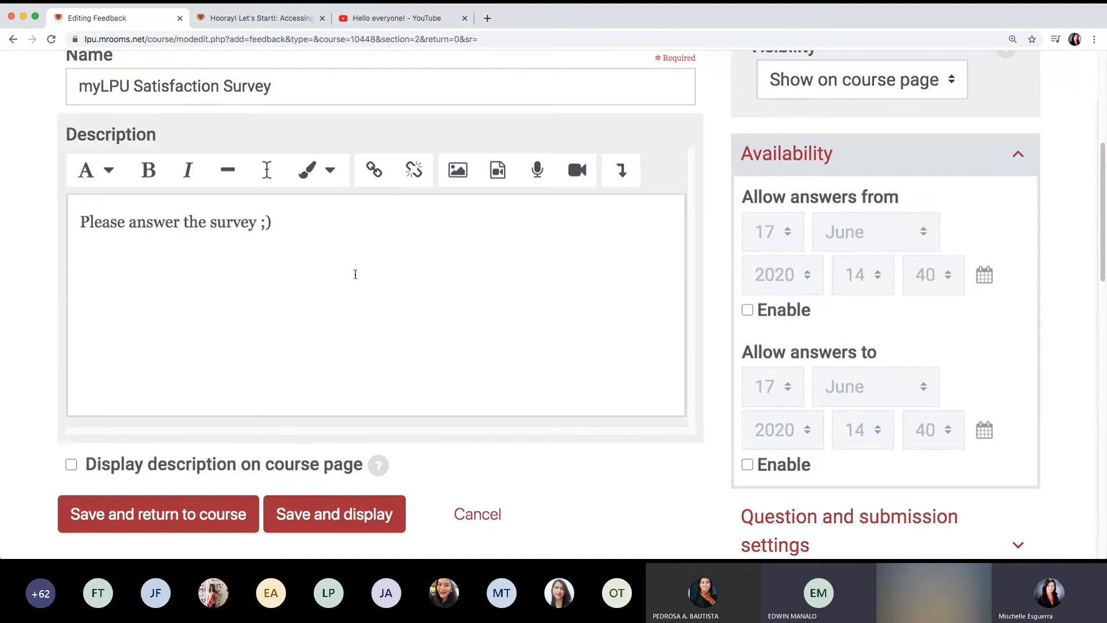
Set Record user names in the question and submission settings so that the user's name is logged.
scroll(907, 383, "down", 1)
scroll(907, 386, "down", 5)
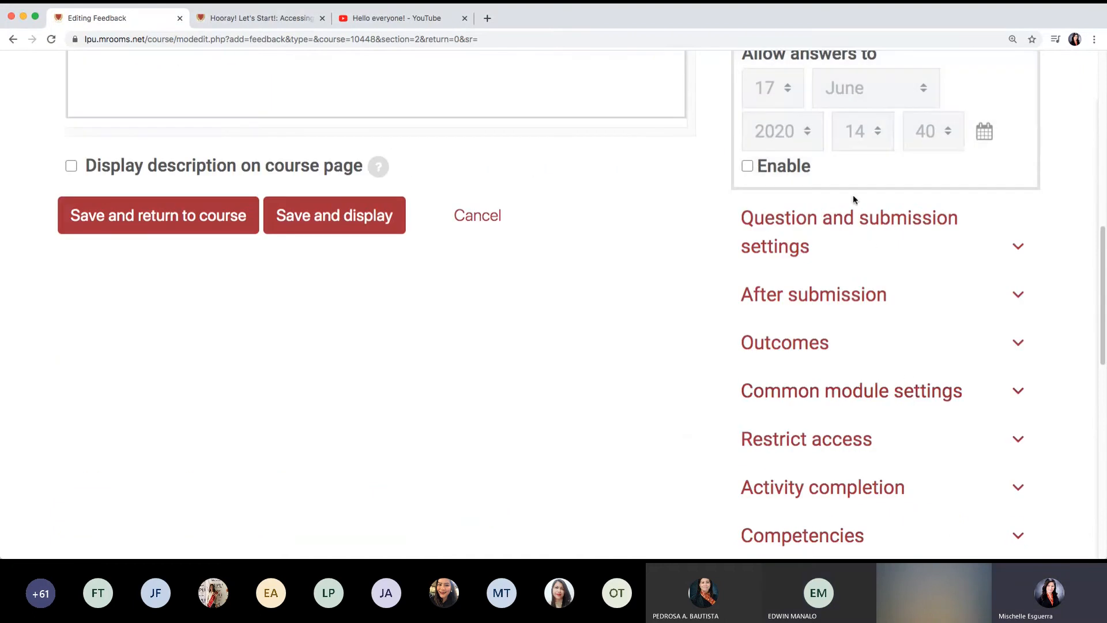
left_click(840, 223)
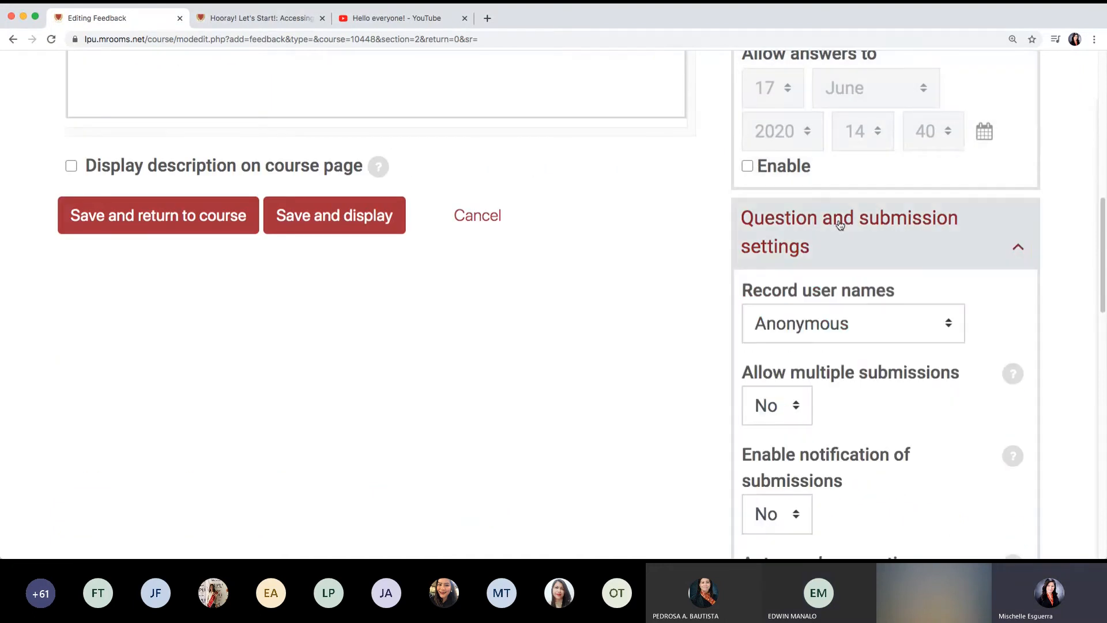
left_click(816, 353)
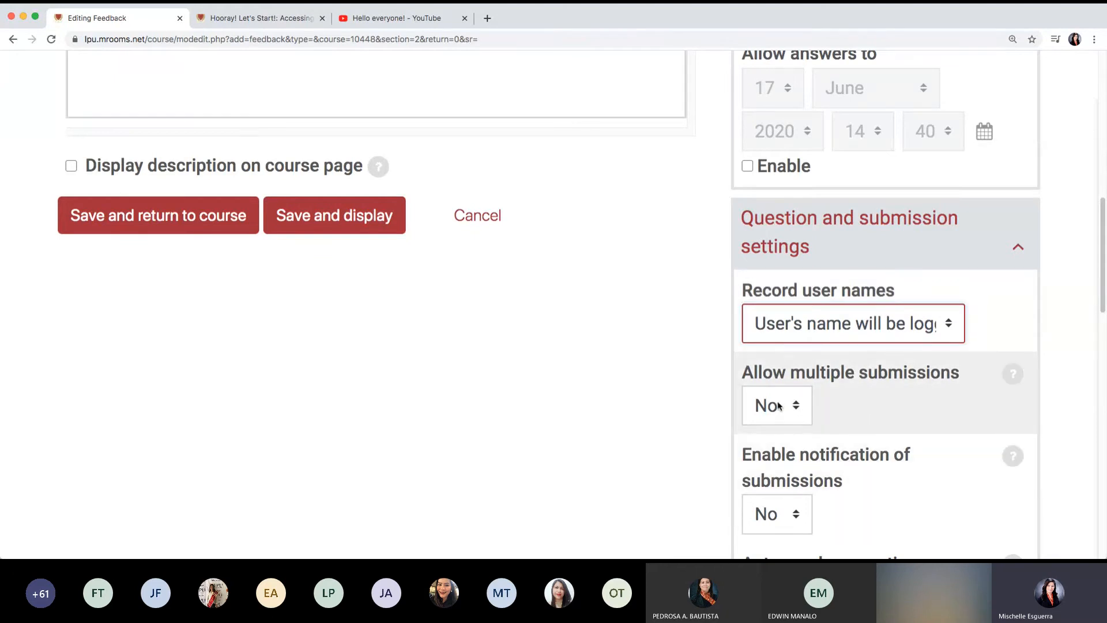
Review the remaining submission options and the After submission settings for the analysis page, completion message and link to next activity.
scroll(780, 445, "down", 2)
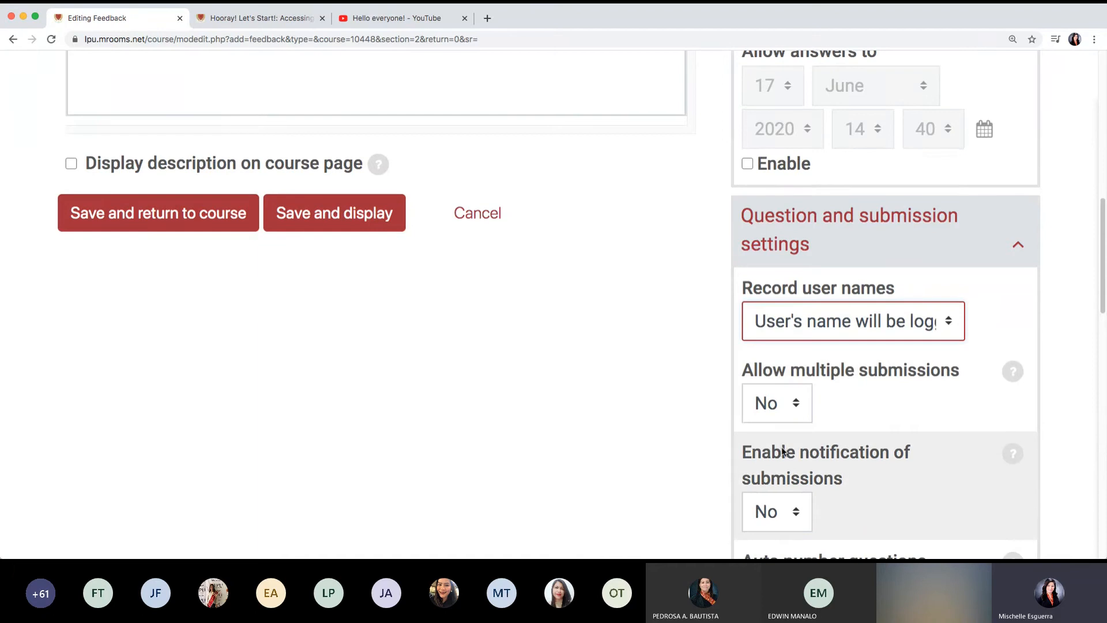
scroll(781, 443, "down", 3)
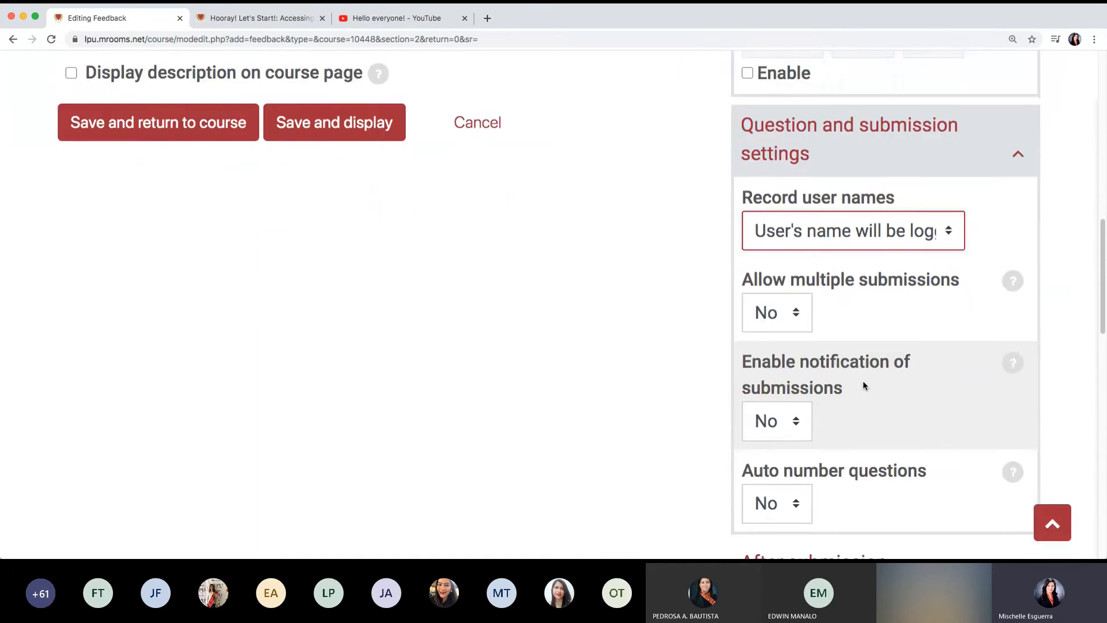
left_click(796, 424)
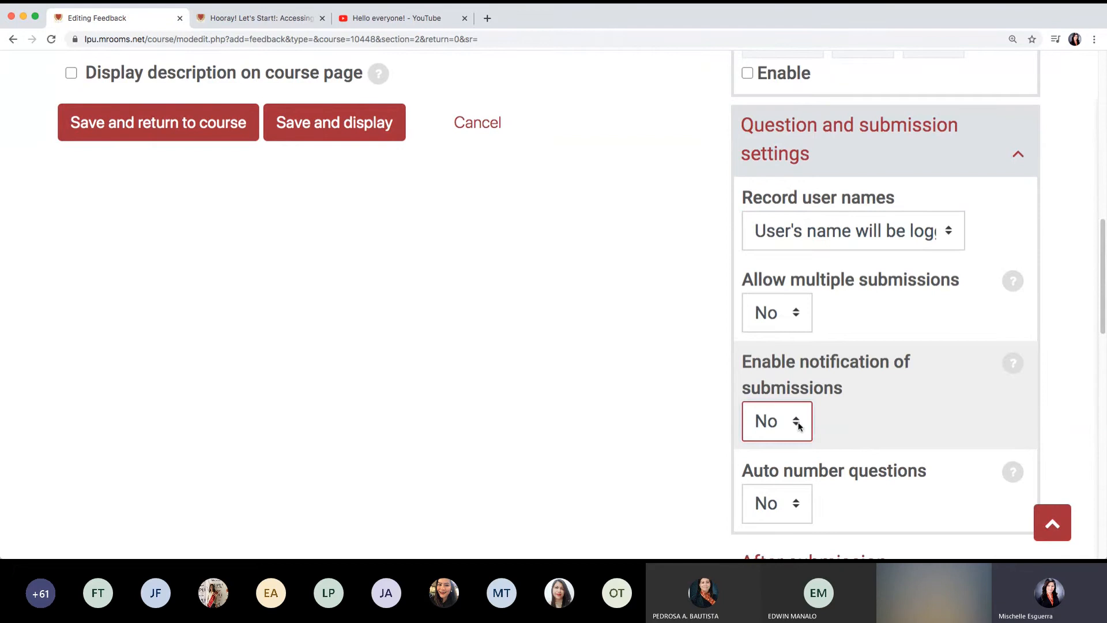
scroll(838, 438, "down", 5)
scroll(836, 442, "down", 4)
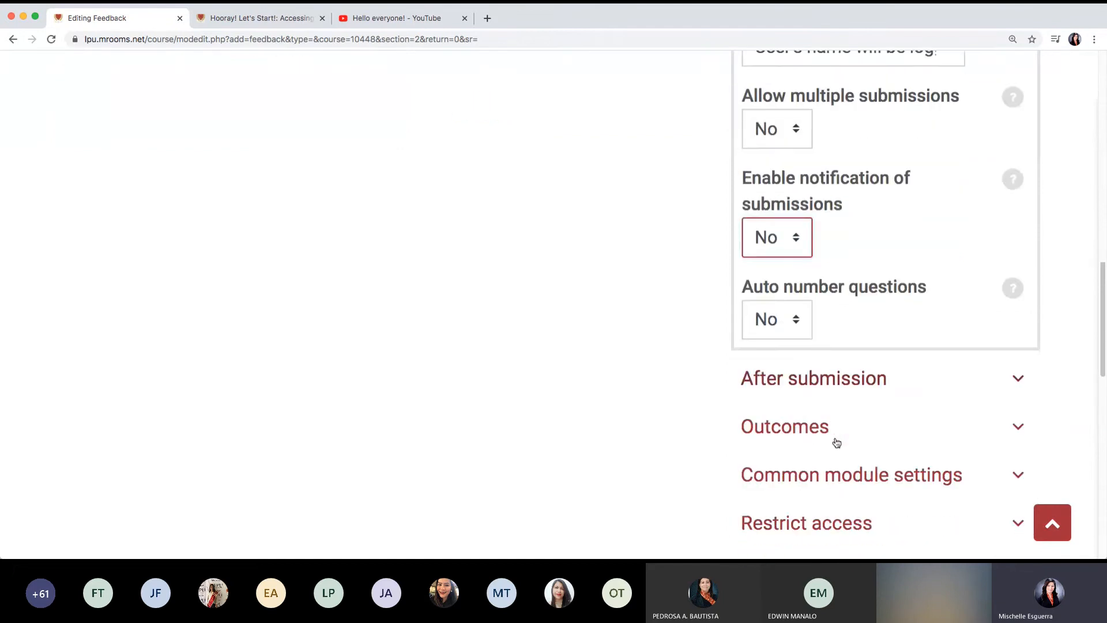
left_click(828, 307)
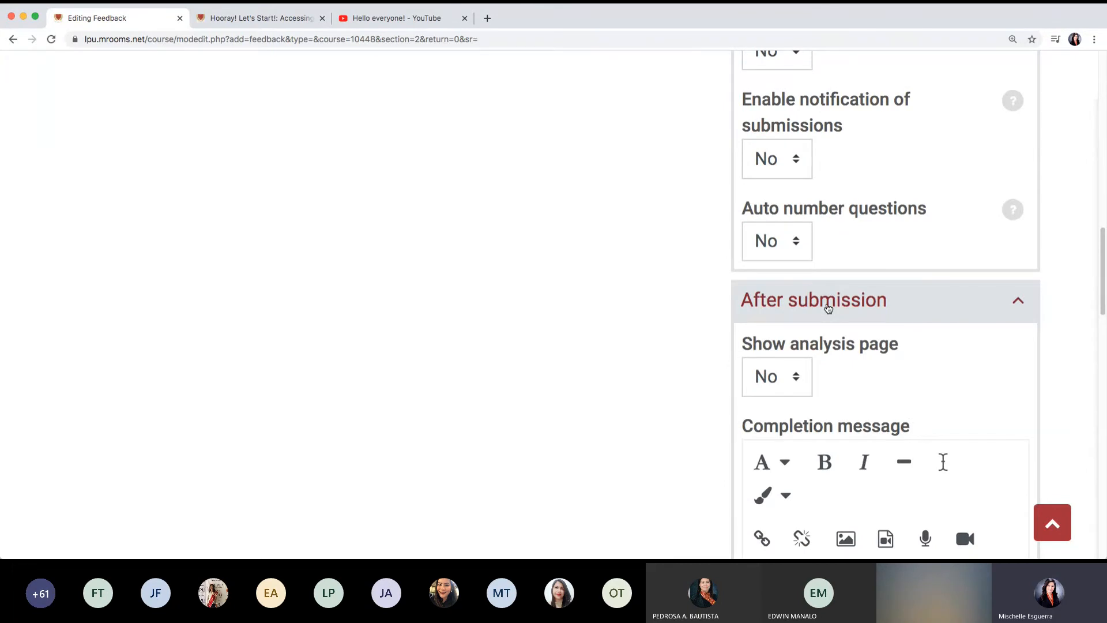
left_click(829, 308)
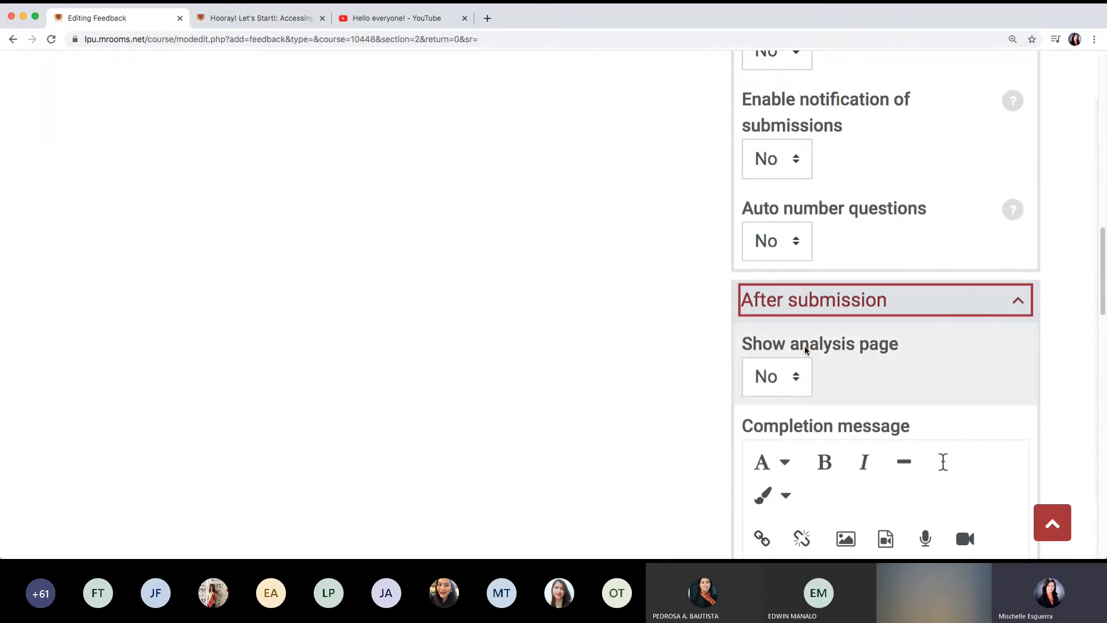
left_click(794, 382)
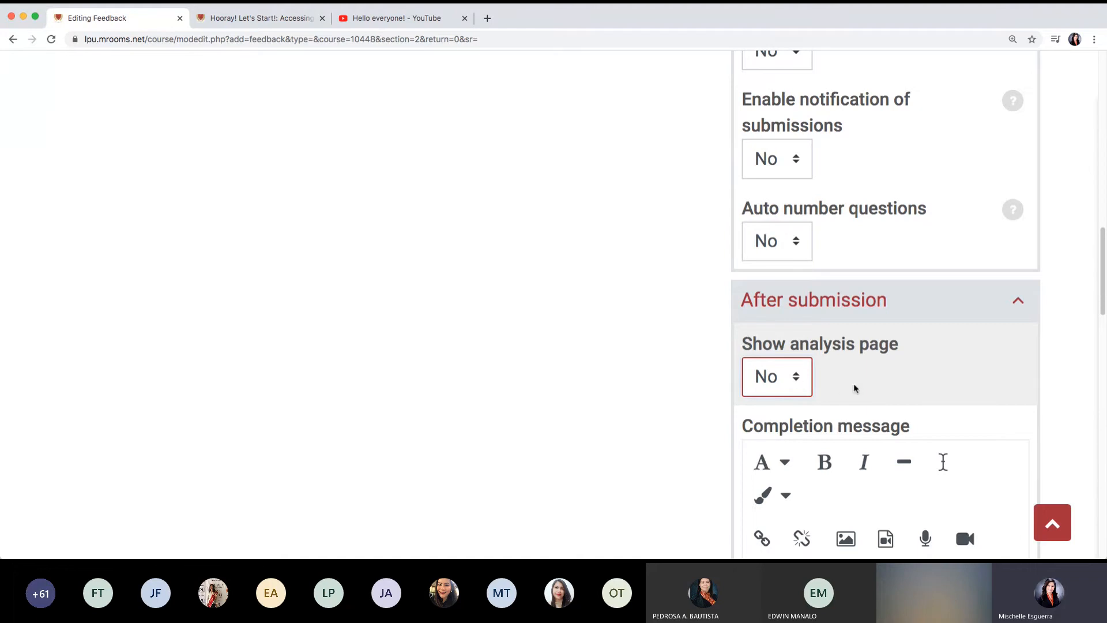
scroll(856, 390, "down", 1)
scroll(856, 396, "down", 5)
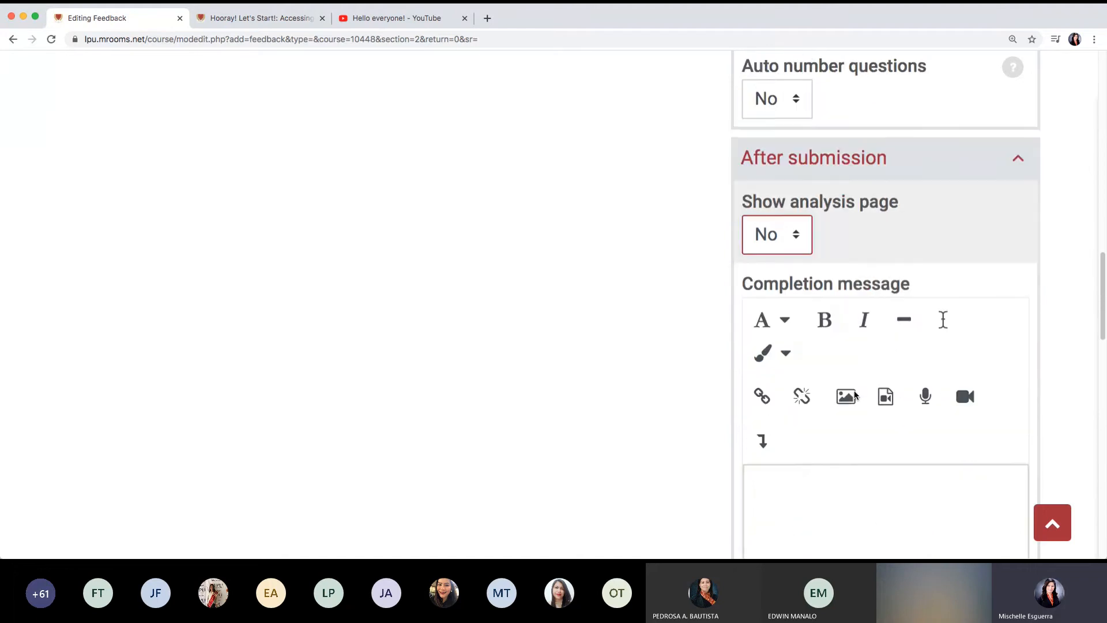
left_click(844, 456)
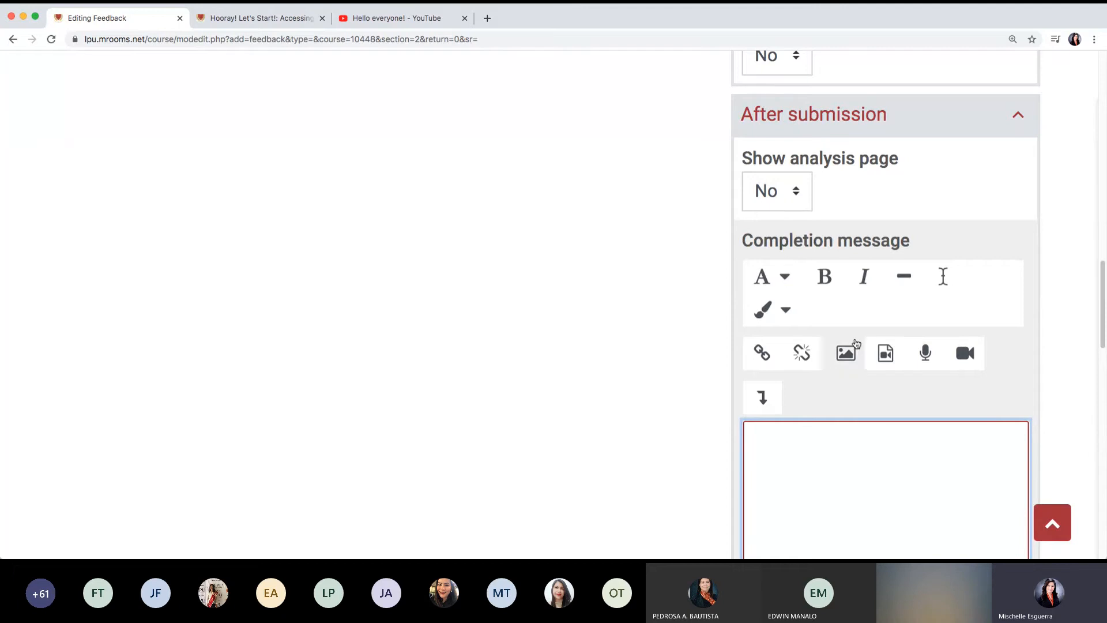
scroll(819, 257, "down", 5)
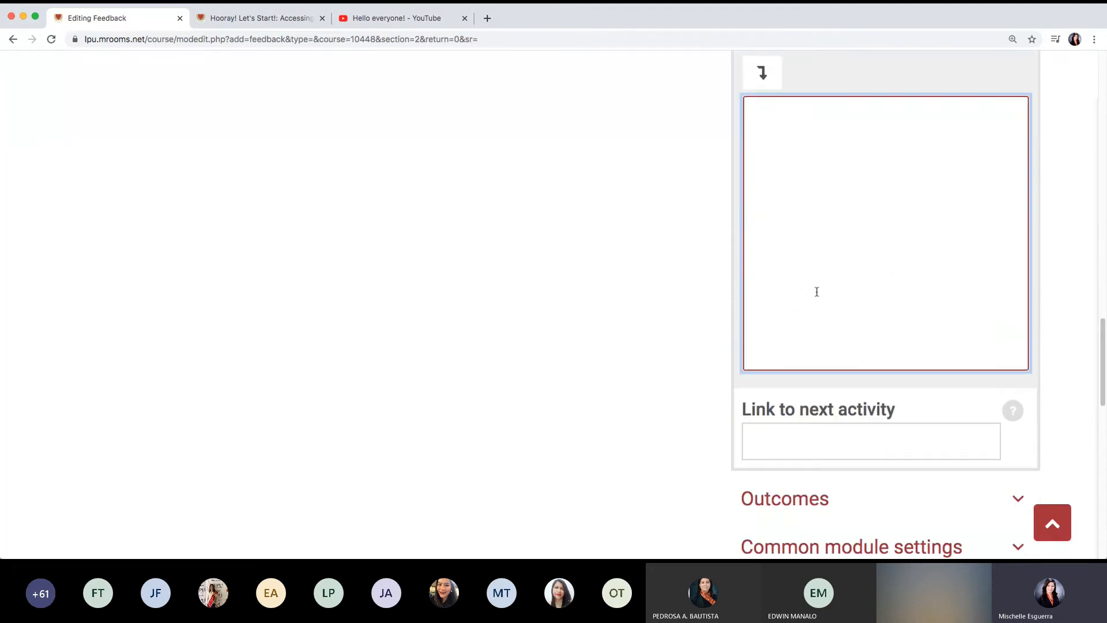
scroll(817, 292, "down", 3)
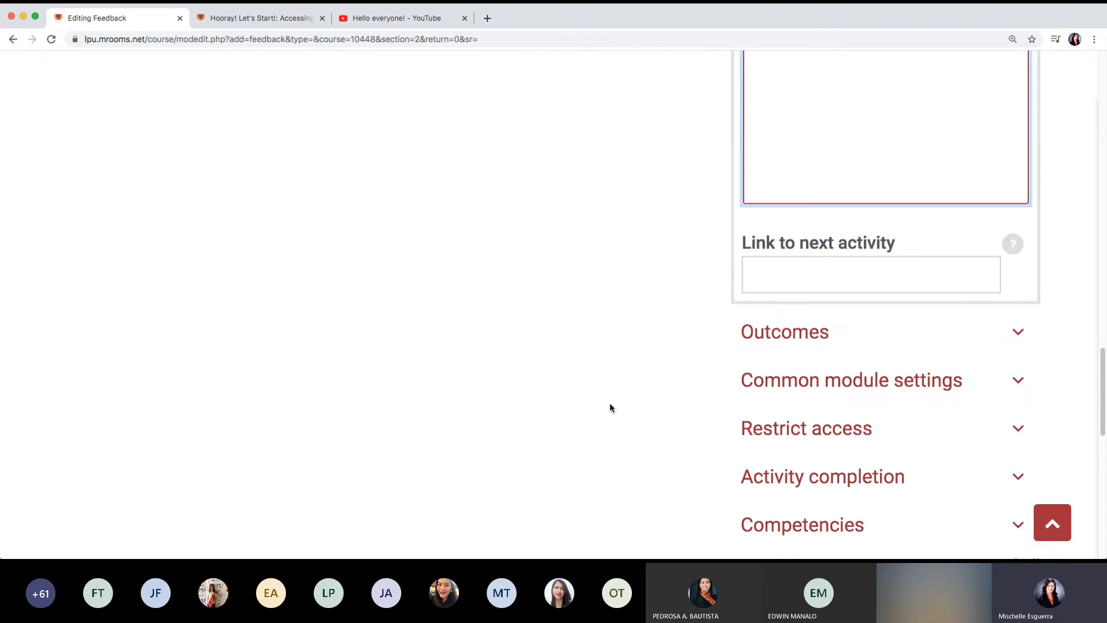
Enable displaying the description on the course page, then save the Feedback activity and display its overview.
scroll(649, 414, "up", 2)
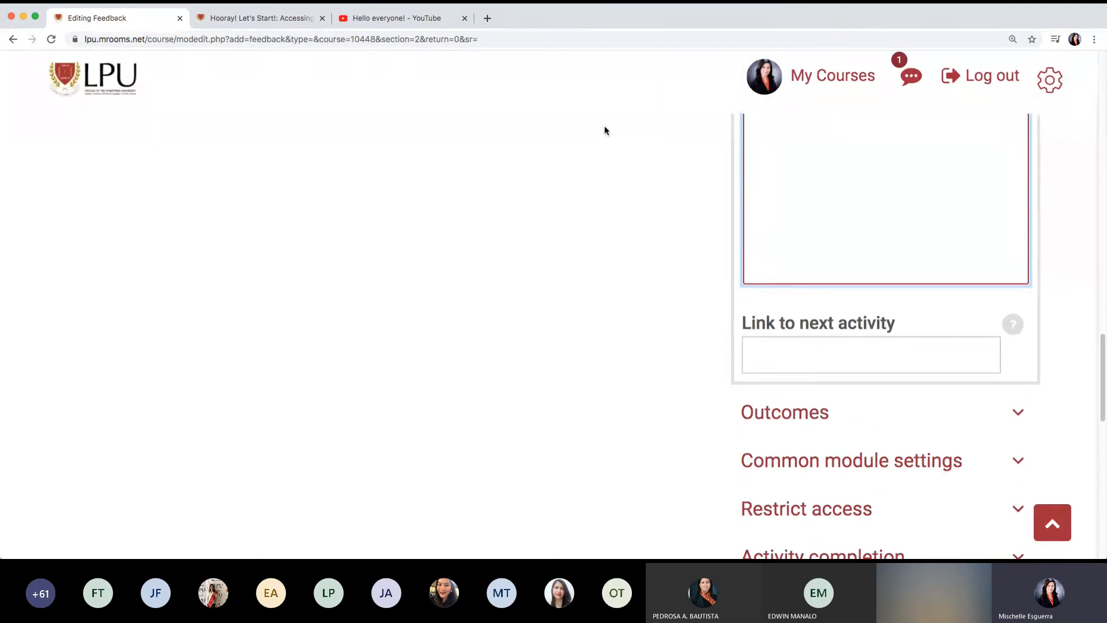
scroll(440, 258, "up", 15)
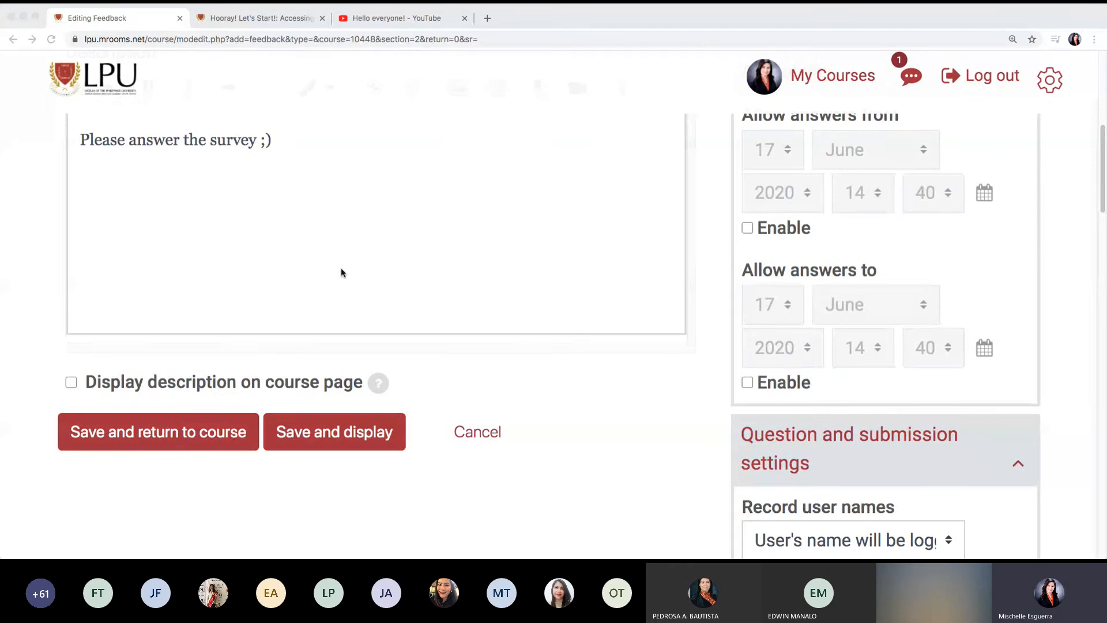
left_click(71, 383)
left_click(71, 383)
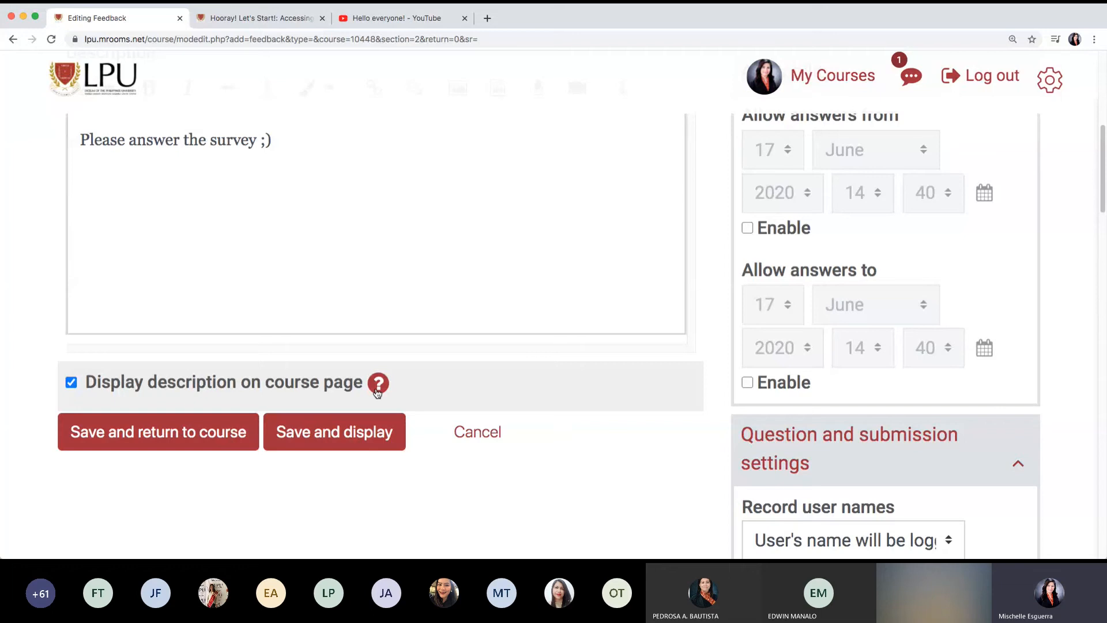
left_click(334, 441)
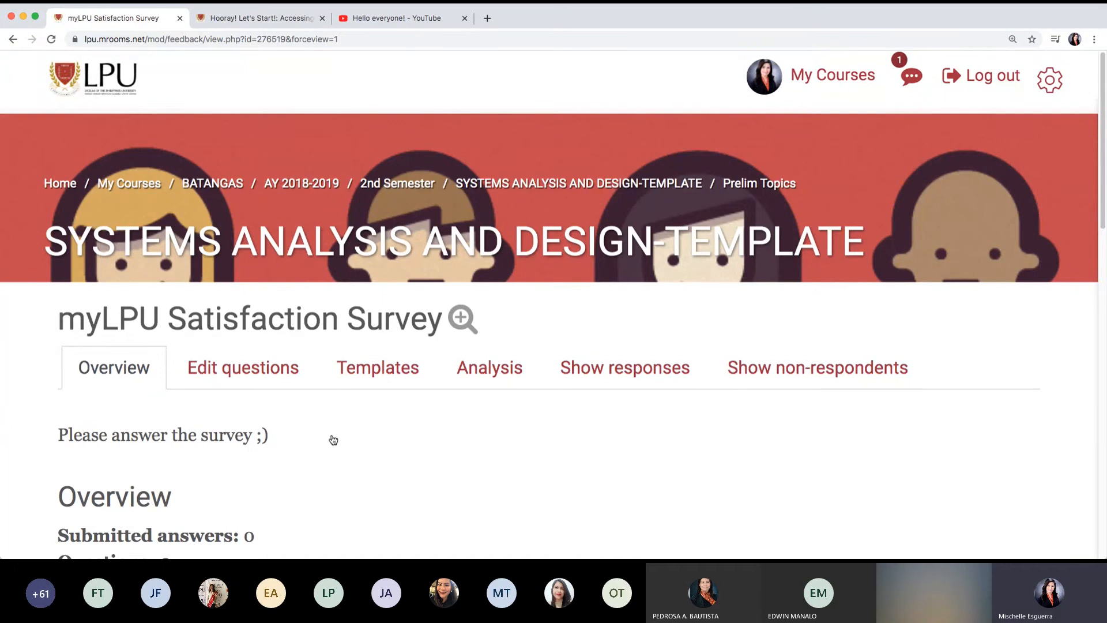
scroll(333, 438, "down", 3)
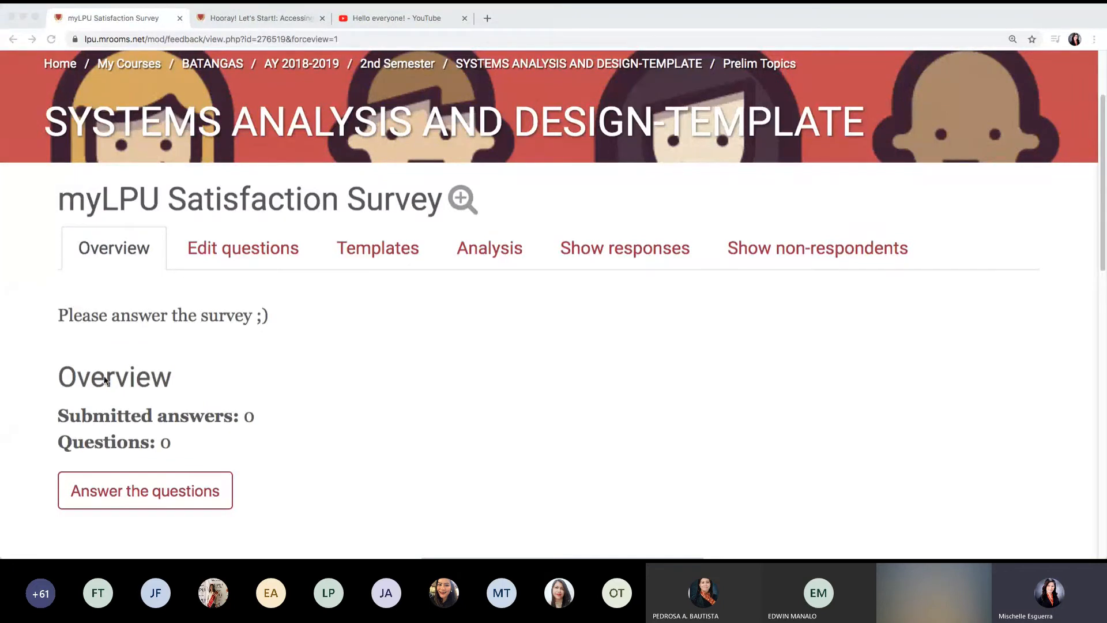
Examine the survey's description and the Answer the questions option on the Feedback overview.
left_click(192, 333)
left_click_drag(285, 317, 55, 324)
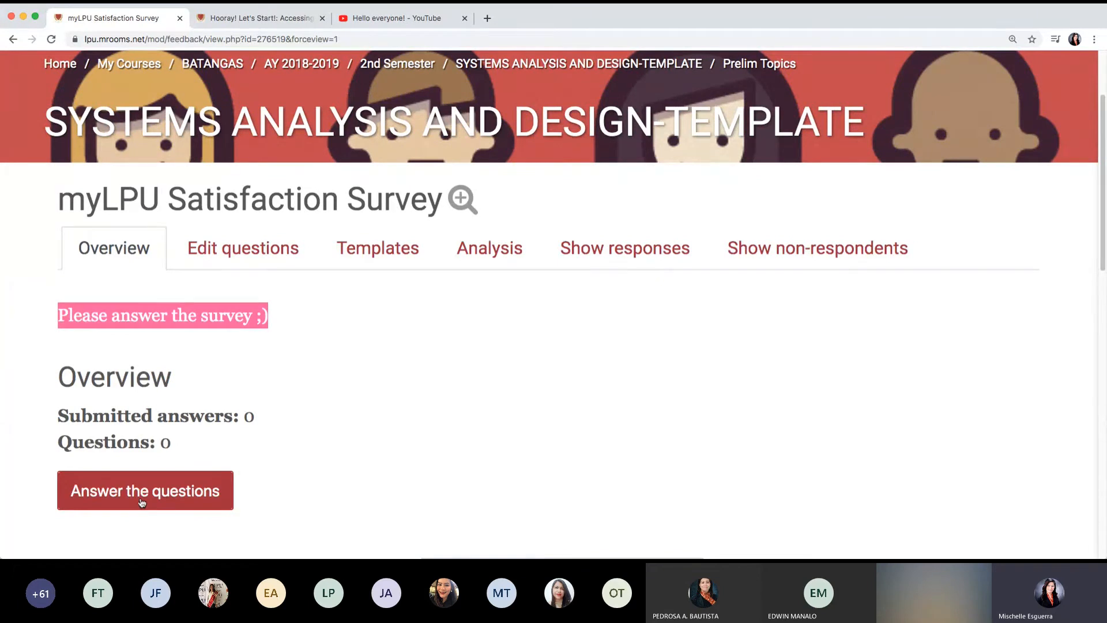
left_click(291, 425)
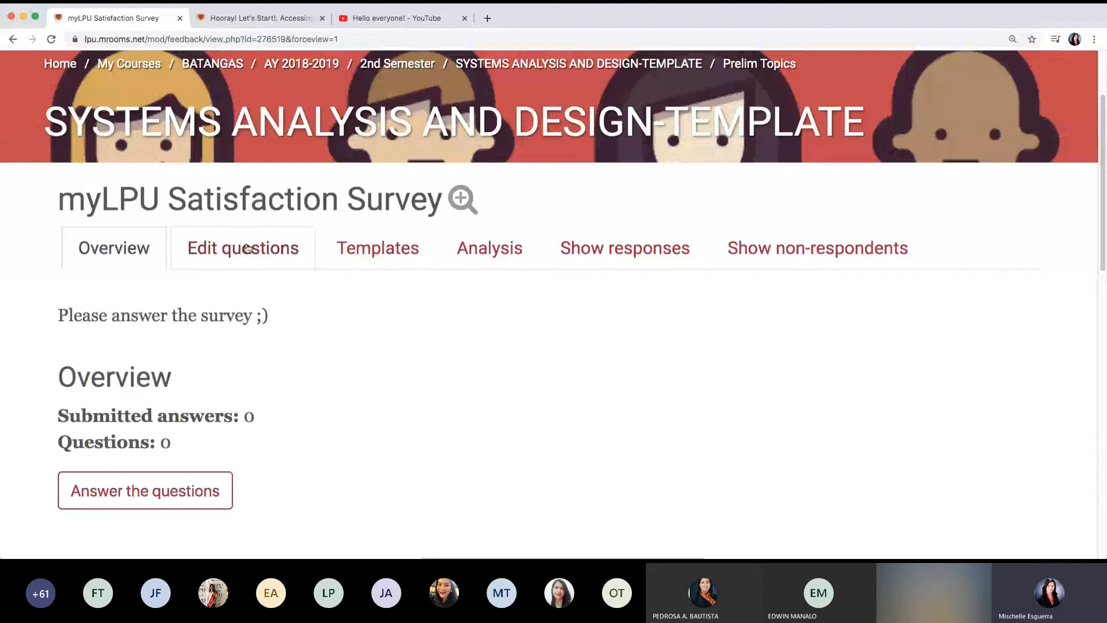
Open the survey's question editing page and add a Multiple choice question.
left_click(246, 253)
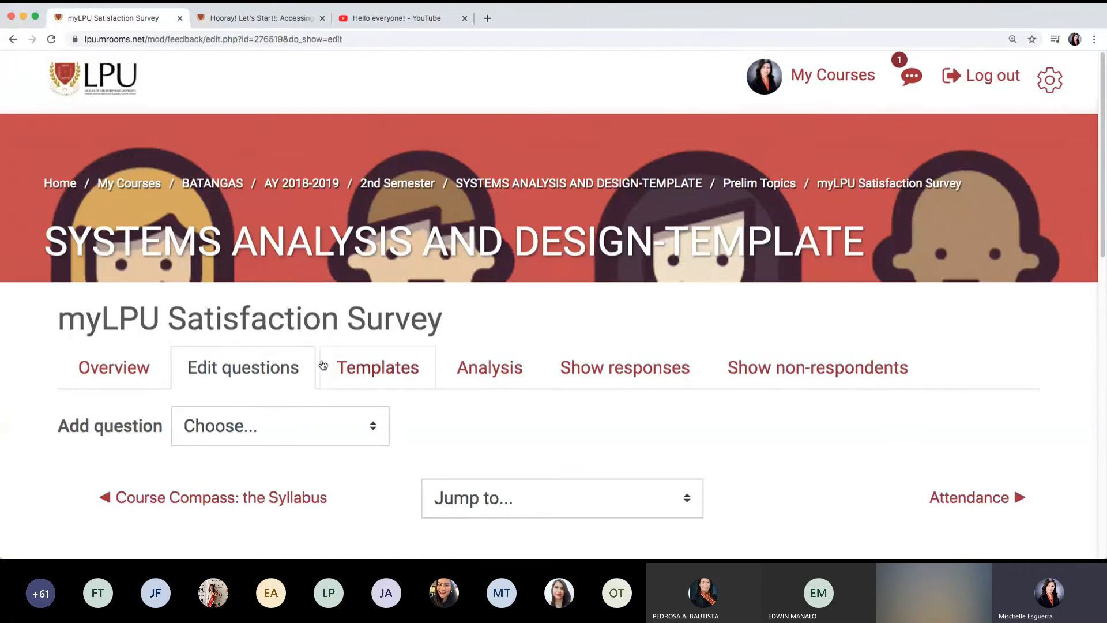
scroll(323, 365, "down", 1)
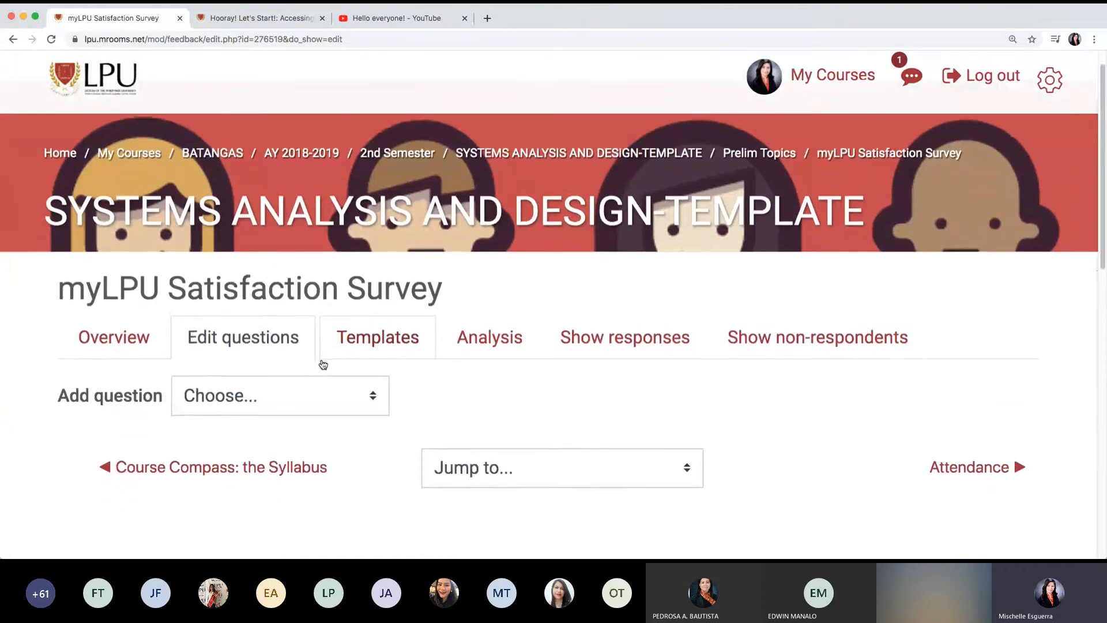
scroll(323, 364, "down", 3)
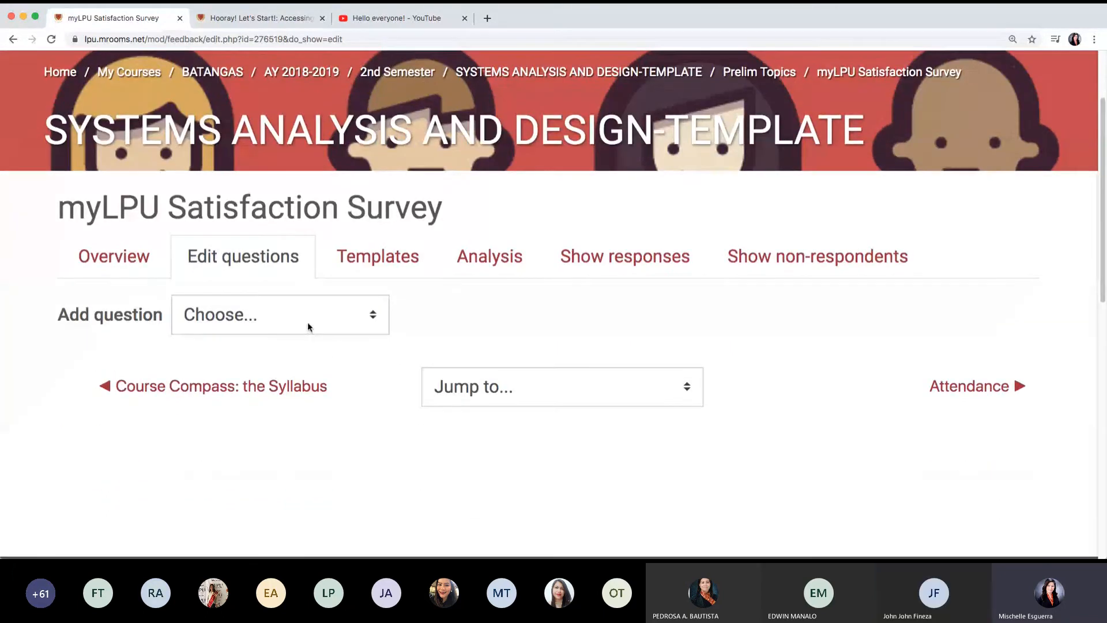
left_click(307, 324)
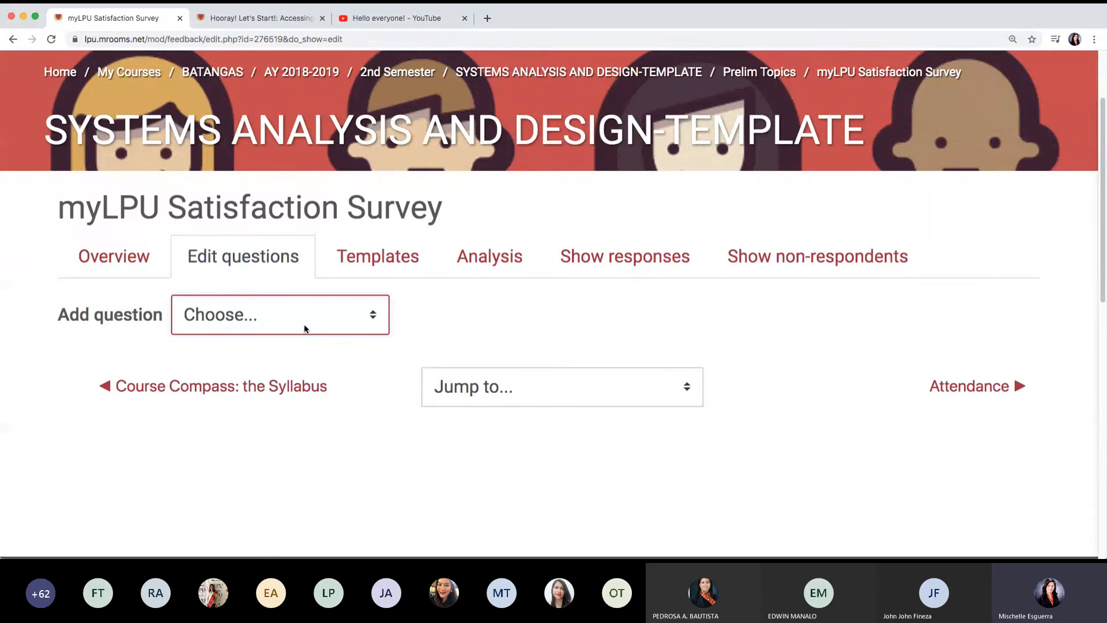
left_click(282, 464)
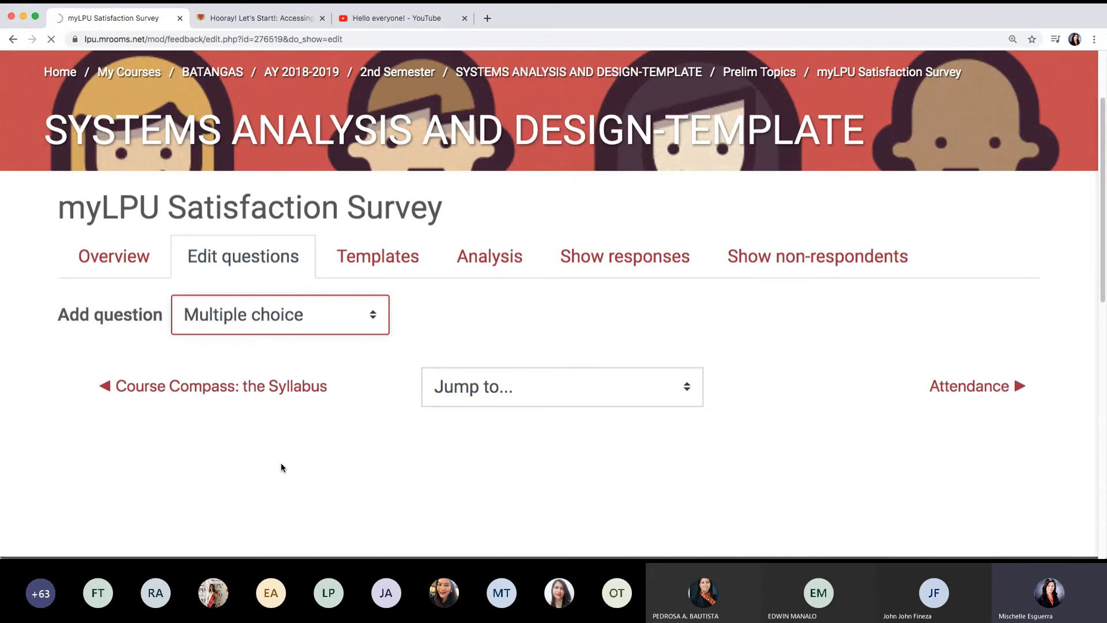
Make the question required and enter "The content is appropriate to the level of the student." as the question text.
scroll(292, 412, "down", 2)
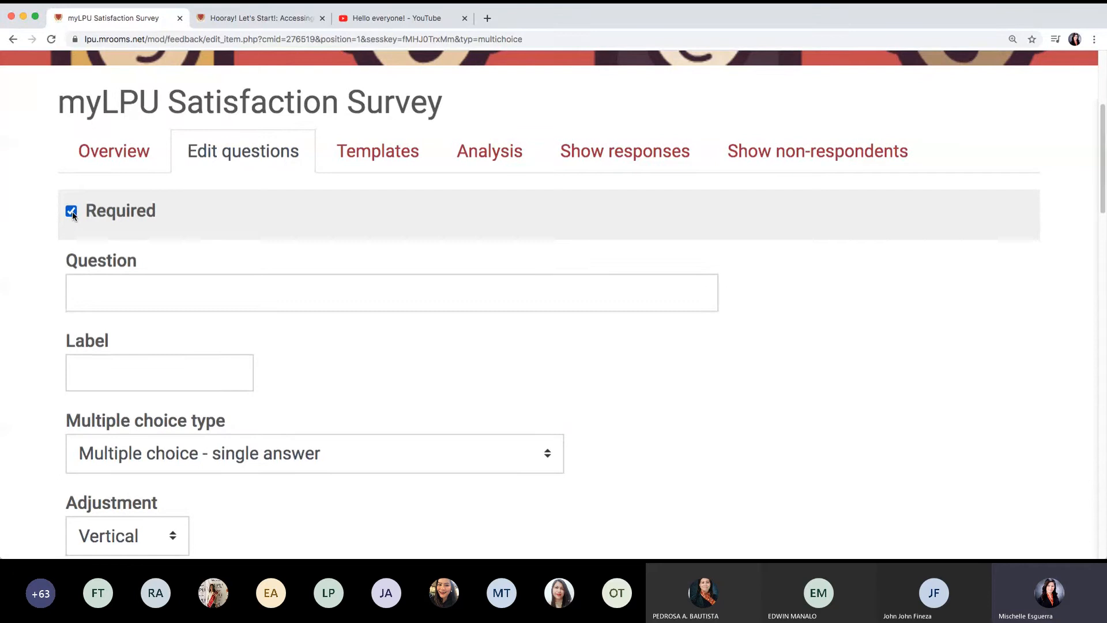
left_click(236, 295)
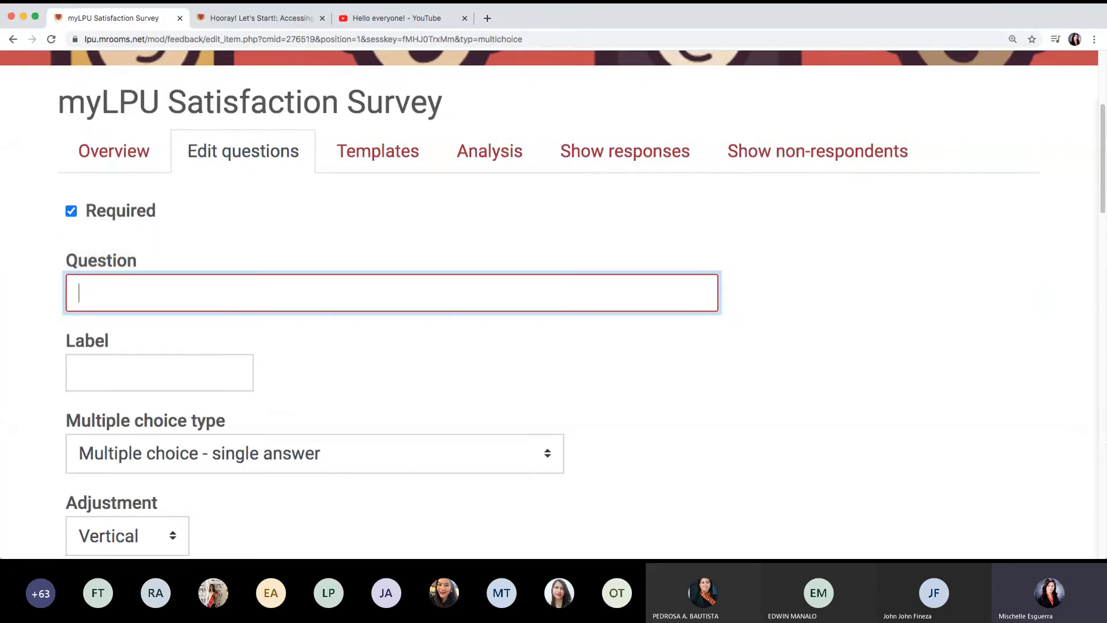
key("super+Tab")
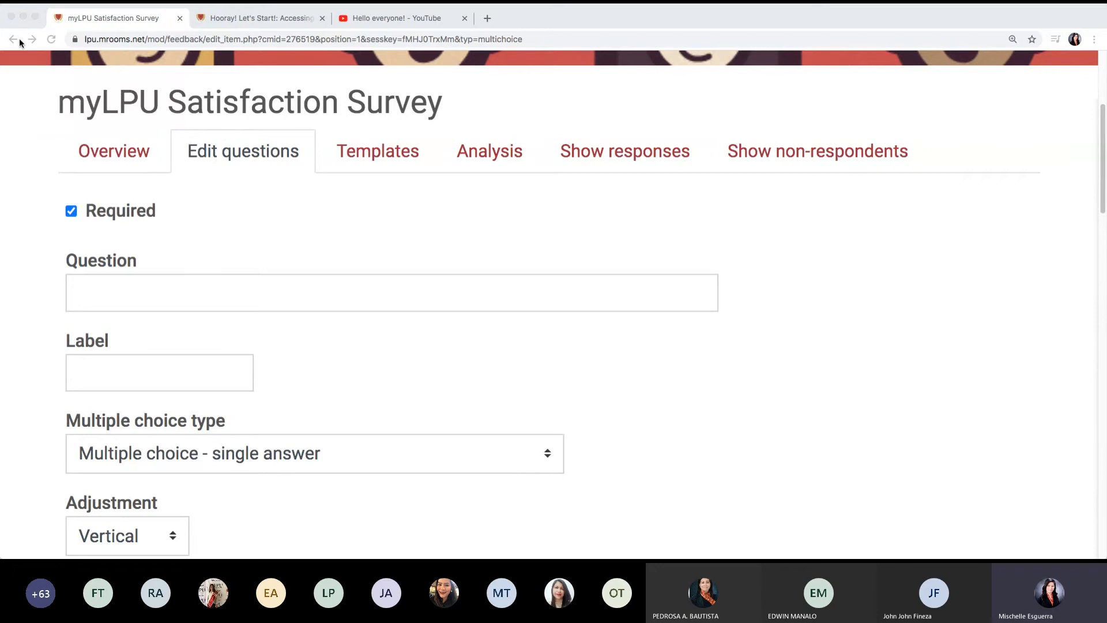
left_click(185, 300)
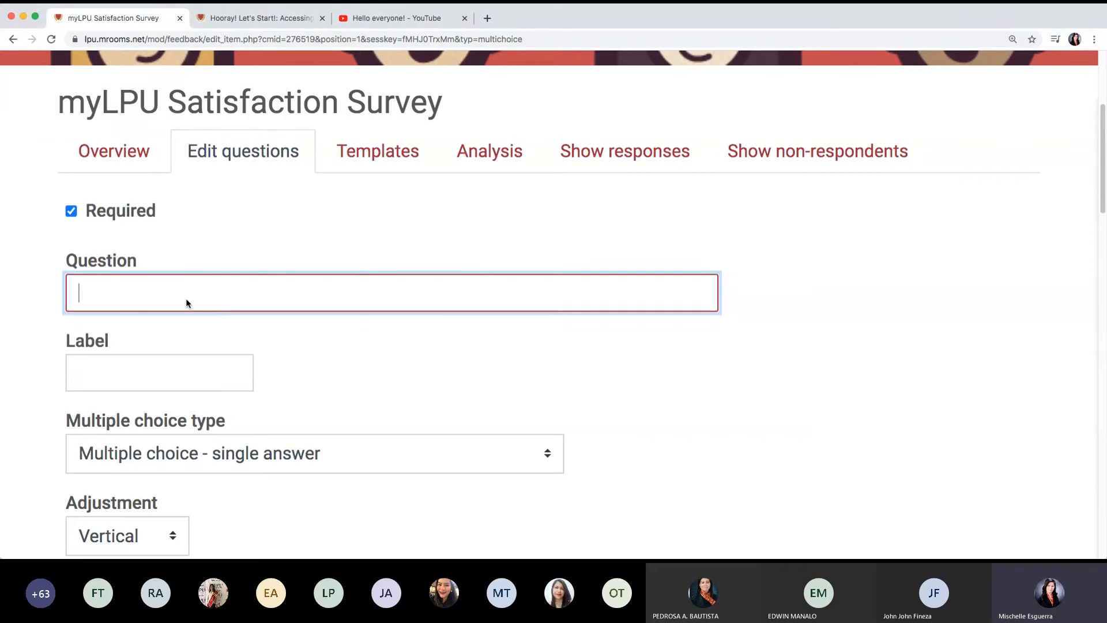
type("The content is appropriate to the level of the student.")
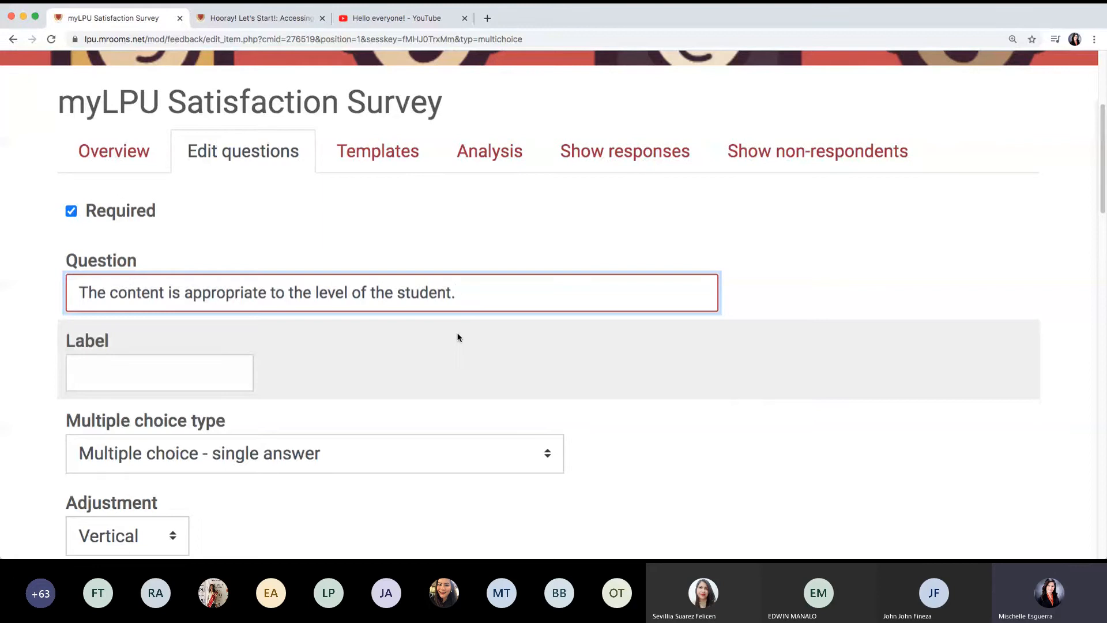
Review the question's Label, Multiple choice type and Adjustment settings without changing them.
scroll(458, 337, "down", 2)
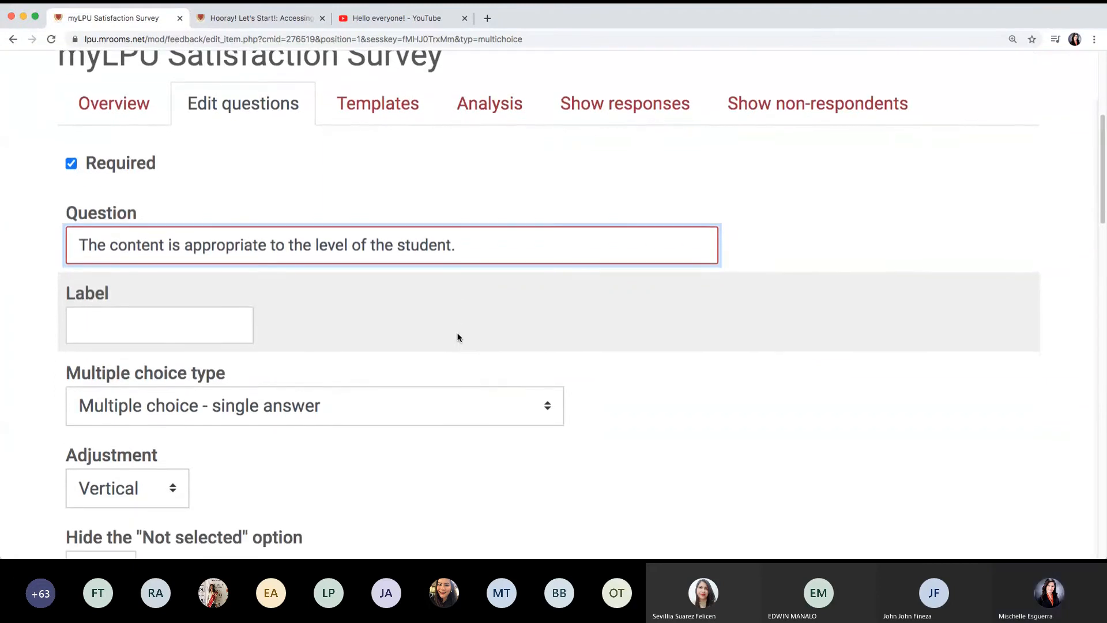
left_click(193, 327)
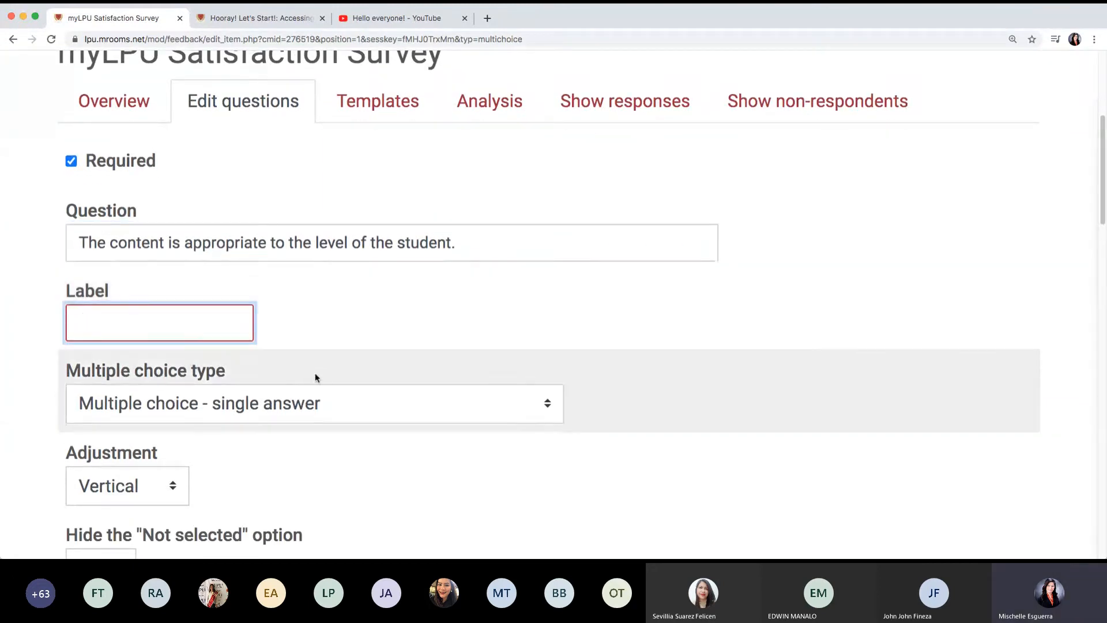
scroll(318, 378, "down", 1)
scroll(319, 376, "down", 1)
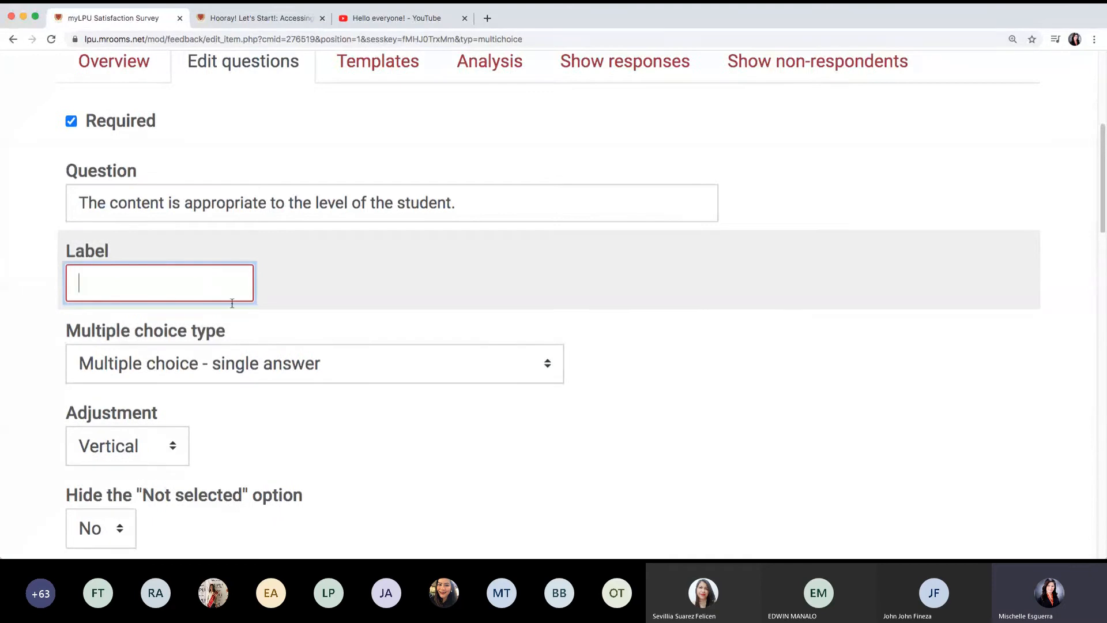
scroll(309, 380, "down", 1)
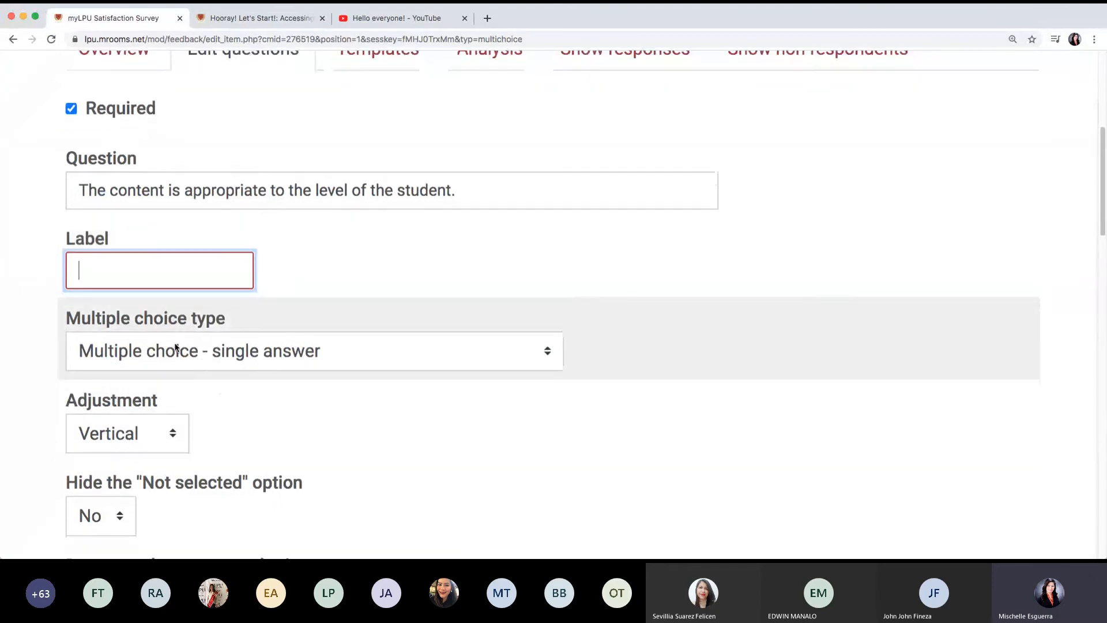
key("Tab")
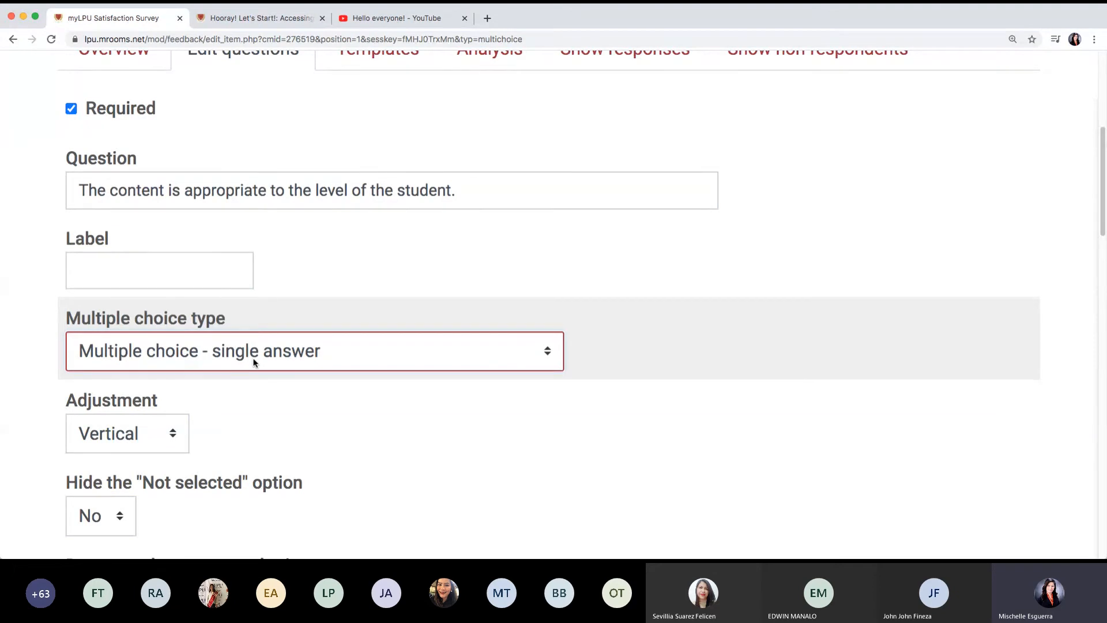
scroll(372, 468, "down", 2)
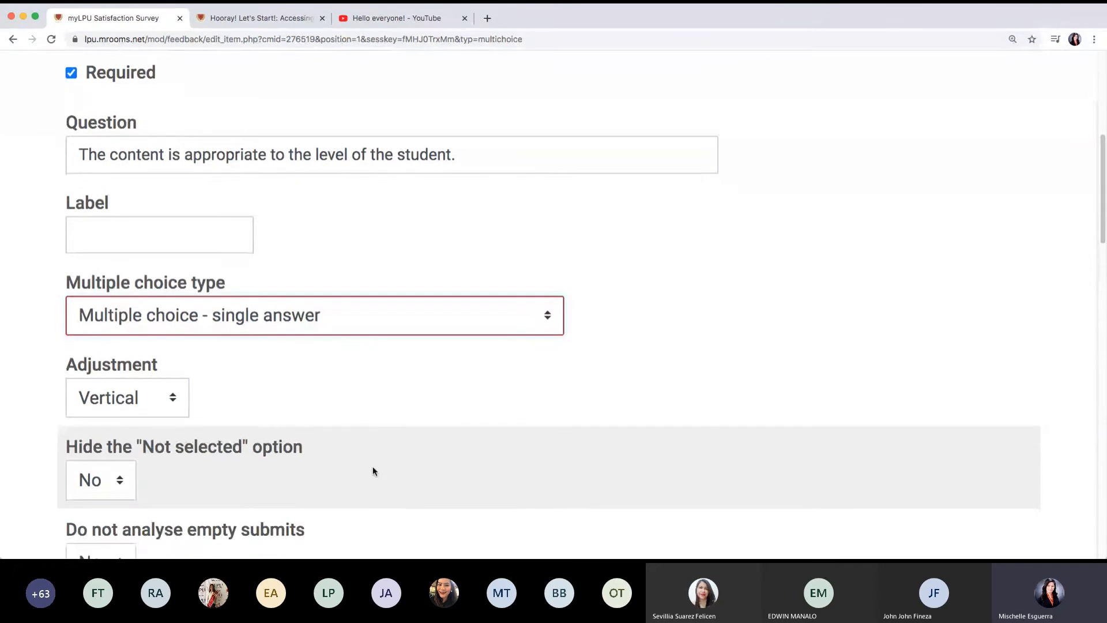
scroll(373, 470, "down", 4)
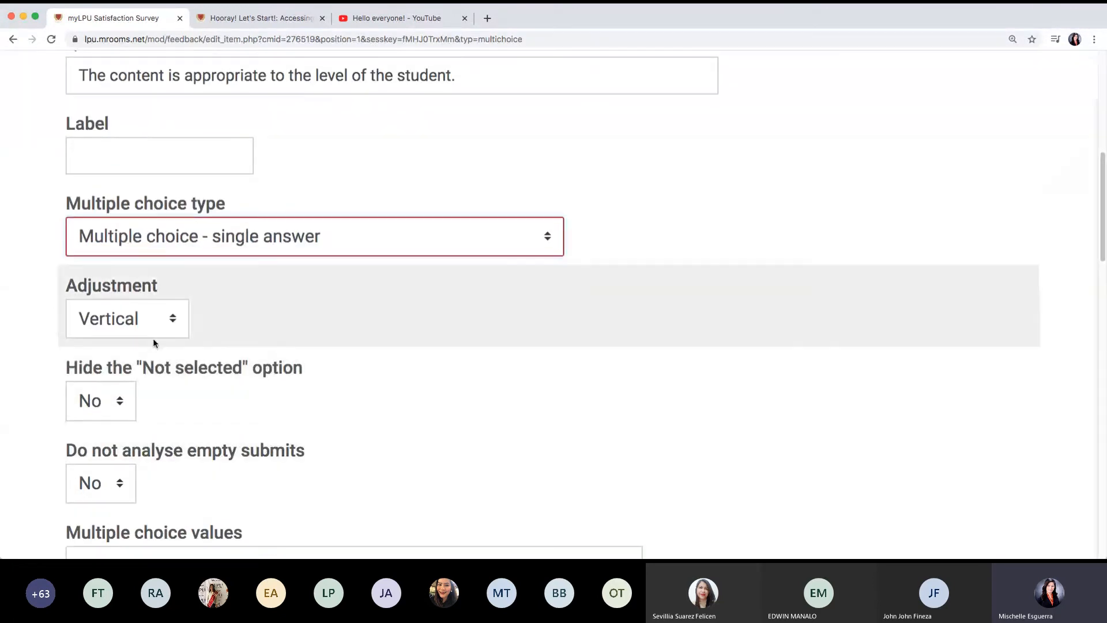
Set Hide the "Not selected" option to Yes for the multiple choice question.
scroll(295, 415, "down", 1)
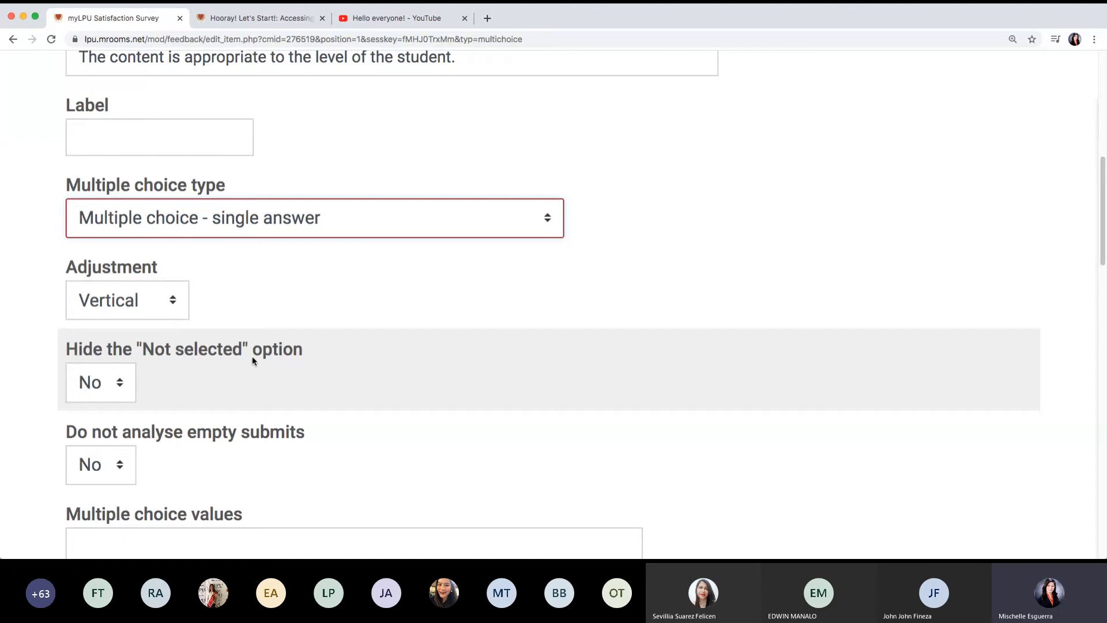
left_click(120, 387)
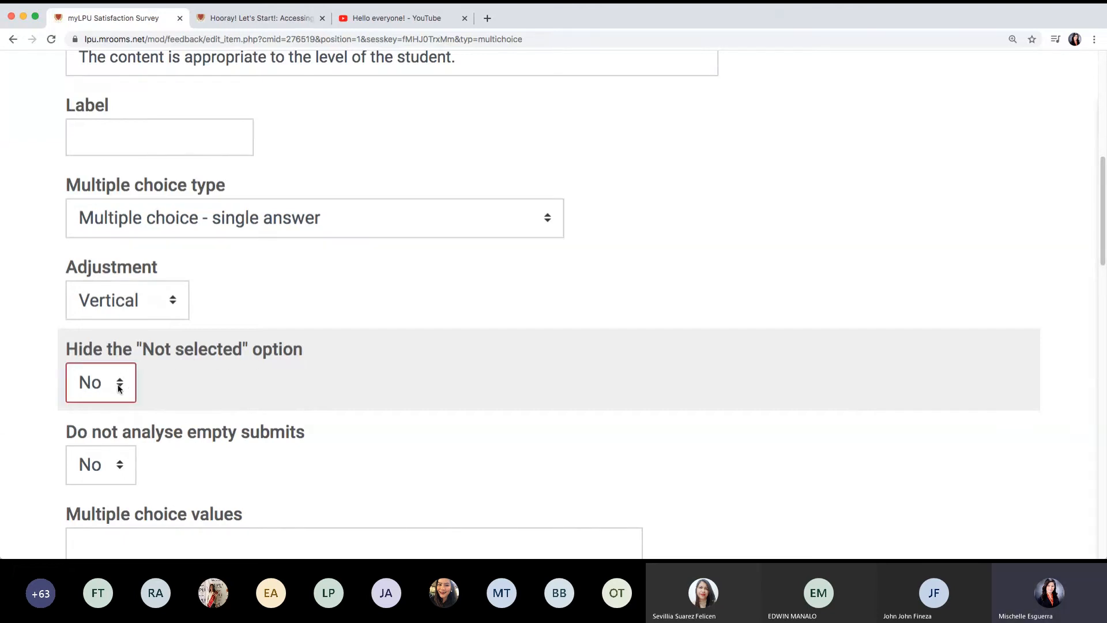
left_click(110, 413)
left_click_drag(301, 349, 65, 350)
left_click(389, 350)
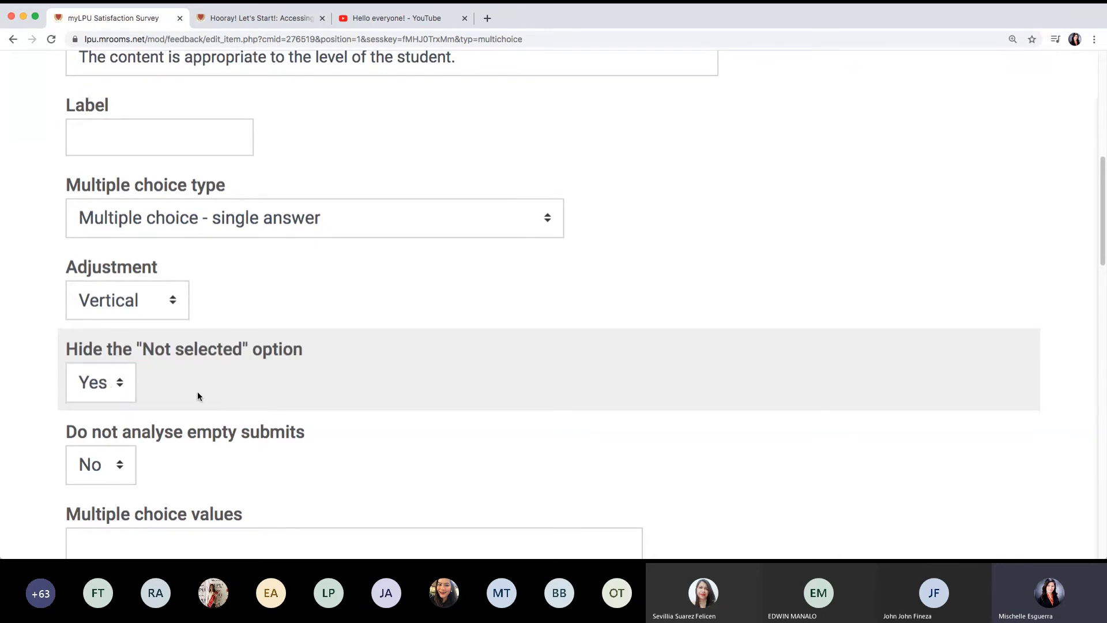
Enter the multiple choice values "4- Strongly Agree", "3- Agree", "2- Disagree" and "1- Strongly Disagree", one per line.
scroll(307, 408, "down", 1)
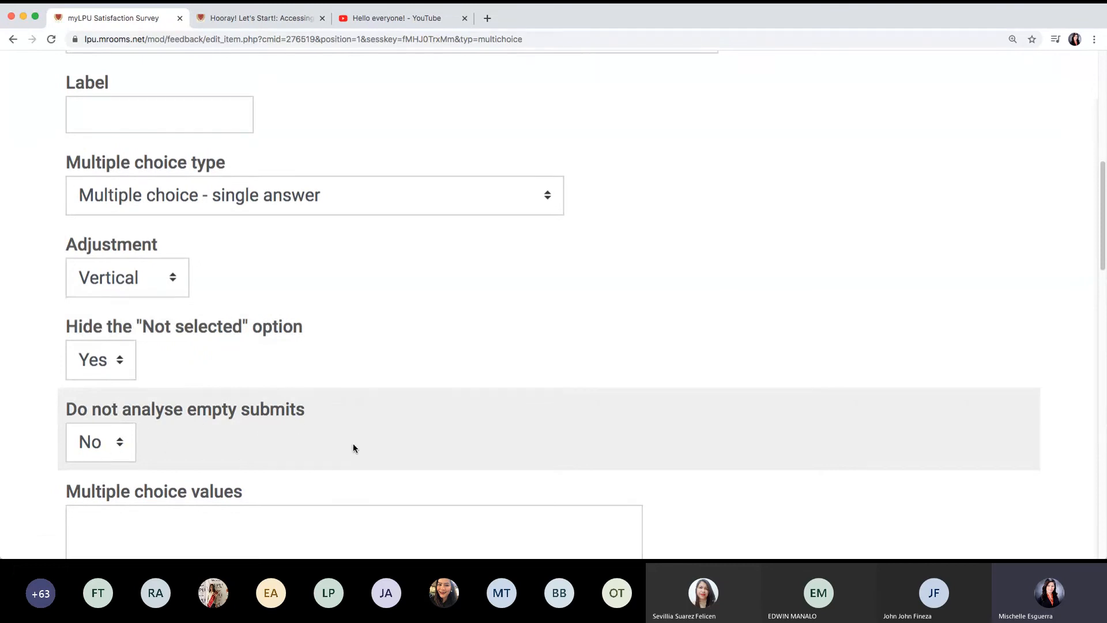
scroll(356, 442, "down", 5)
left_click(319, 395)
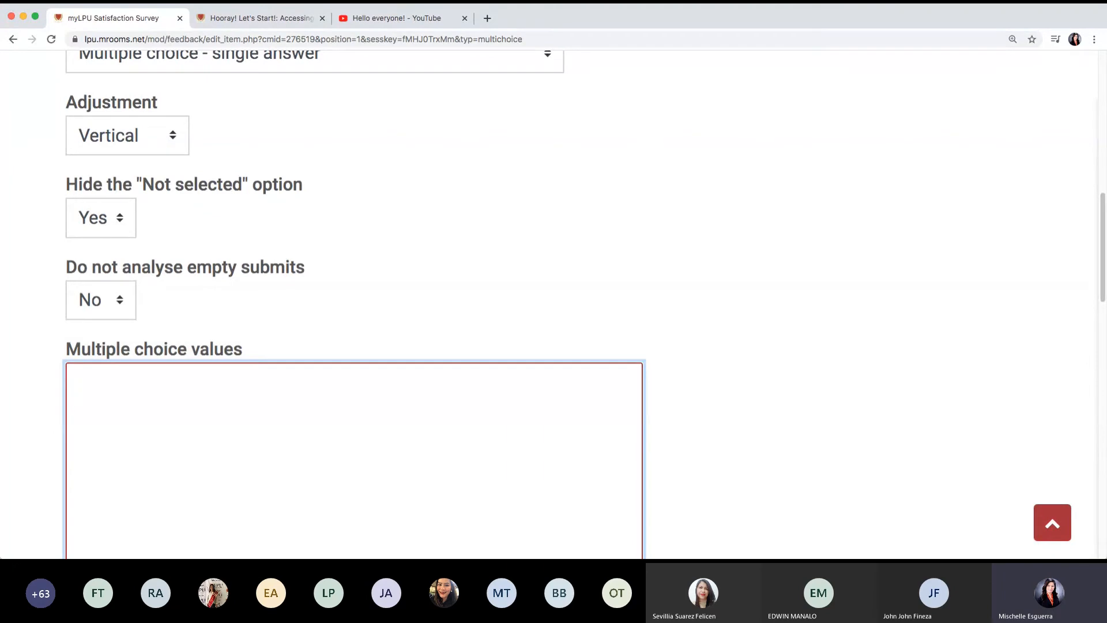
key("super+Tab")
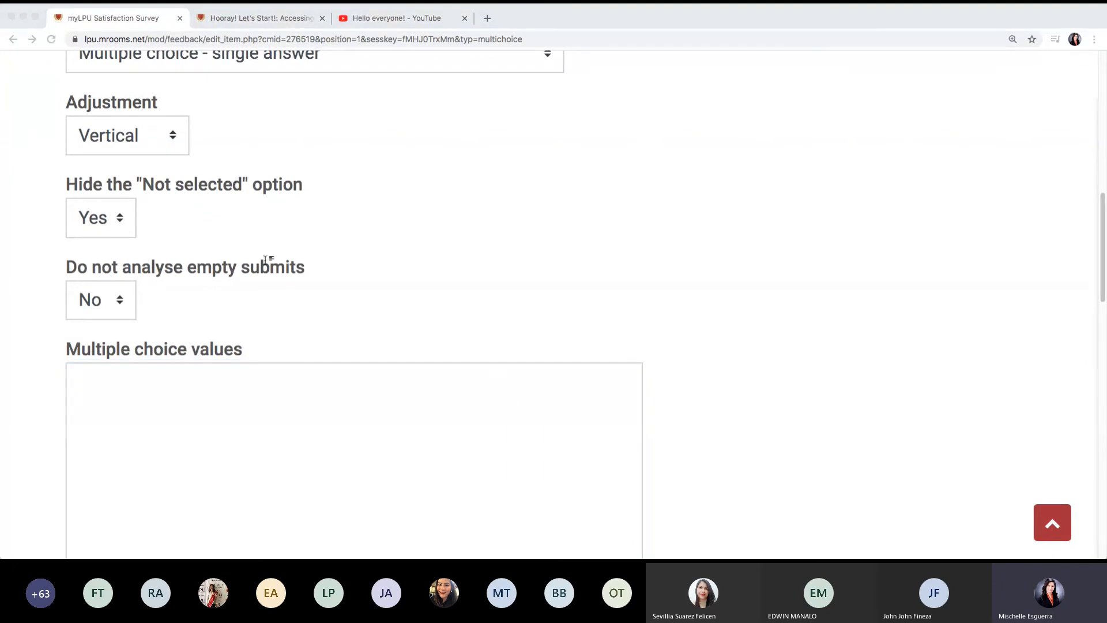
left_click(254, 454)
type("4")
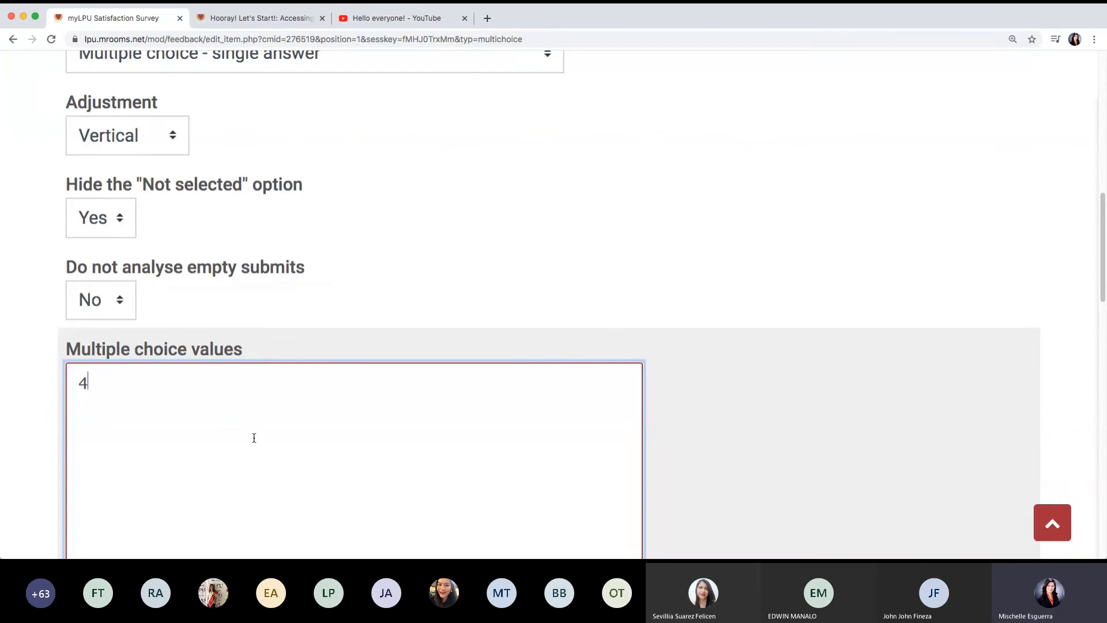
type("- Strongly ")
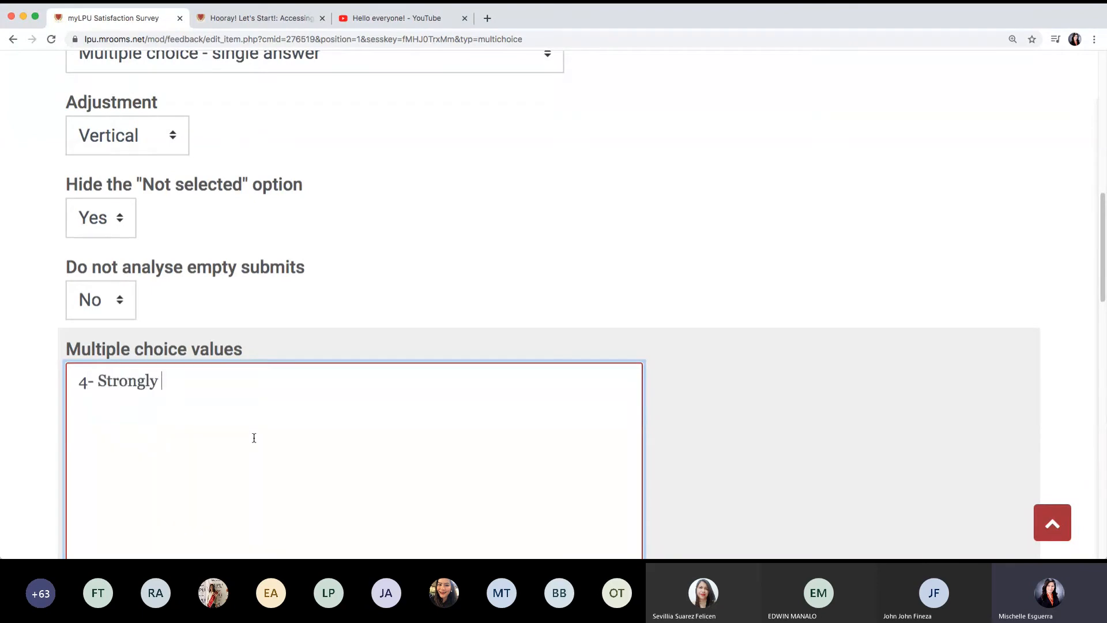
type("Agree ")
type("3- ")
type("Agree")
key("Return")
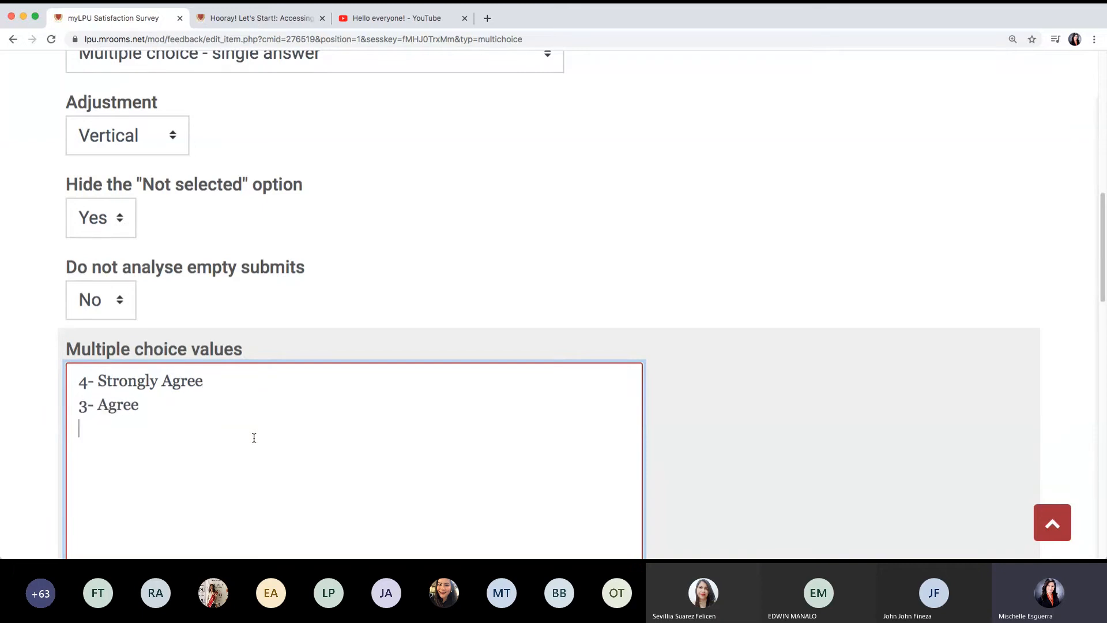
type("2- Disagree")
key("Return")
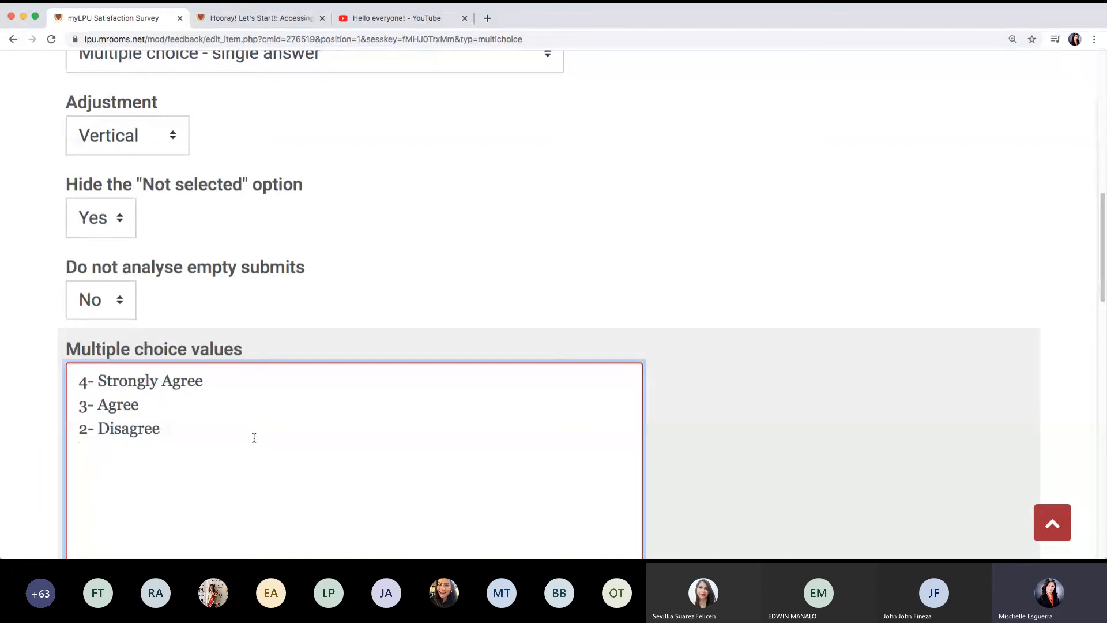
type("1- S")
type("trongly ")
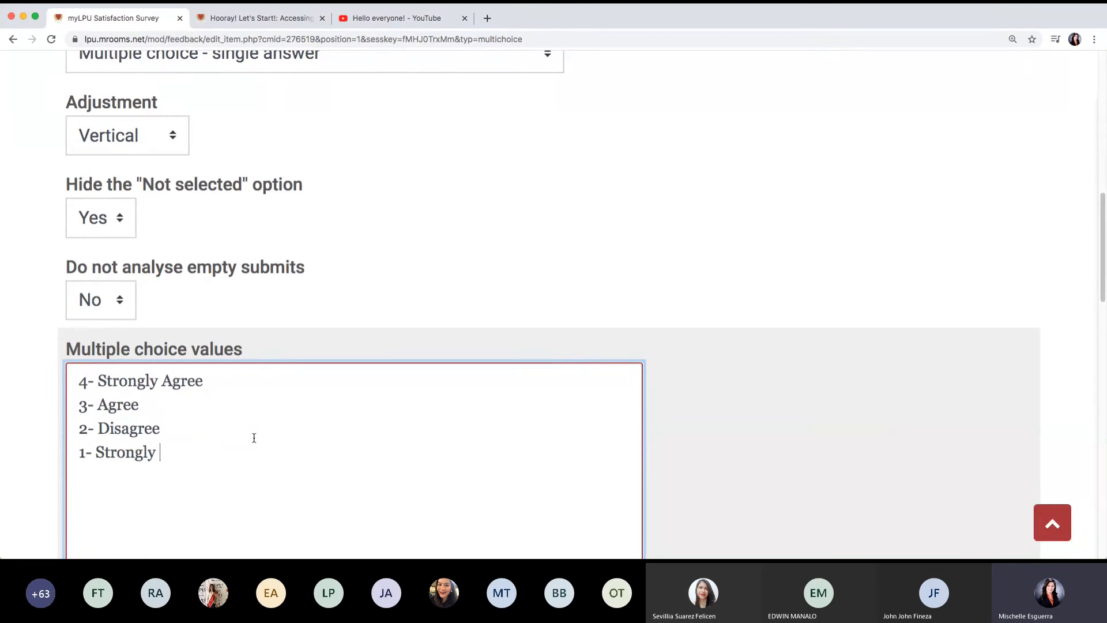
type("Disagree")
Keep the question at position 1 and save it to the survey.
scroll(304, 428, "down", 5)
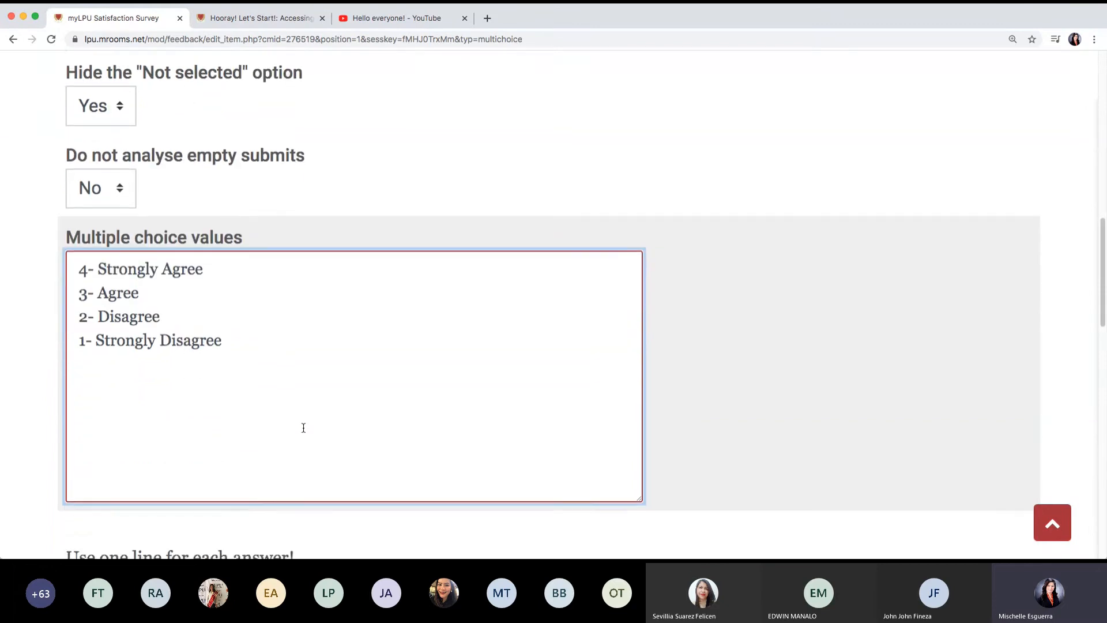
scroll(304, 427, "down", 8)
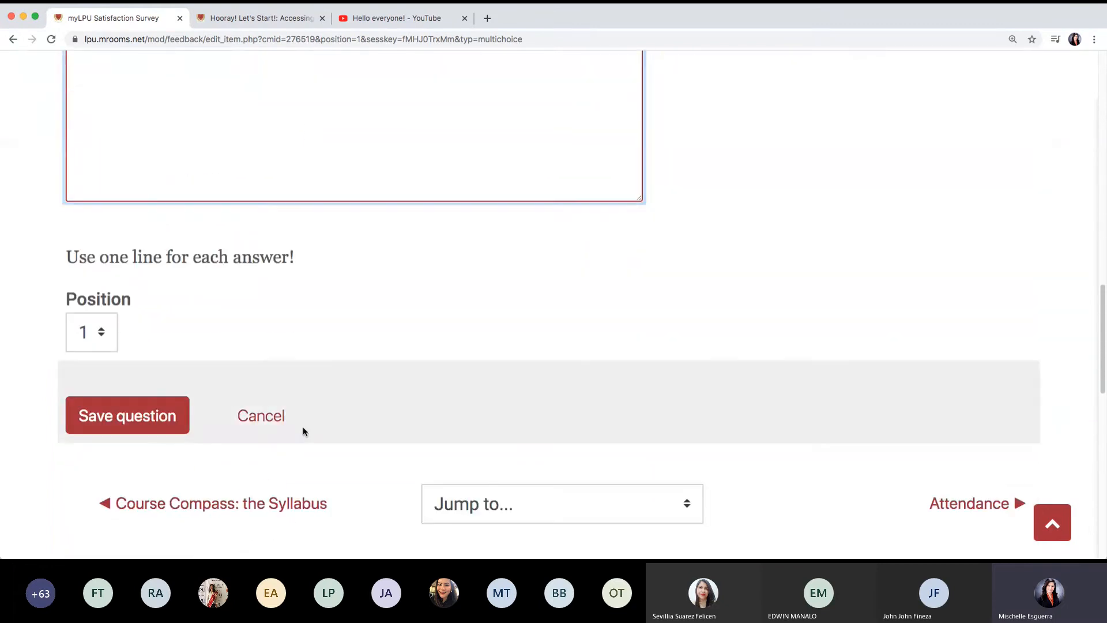
left_click(103, 337)
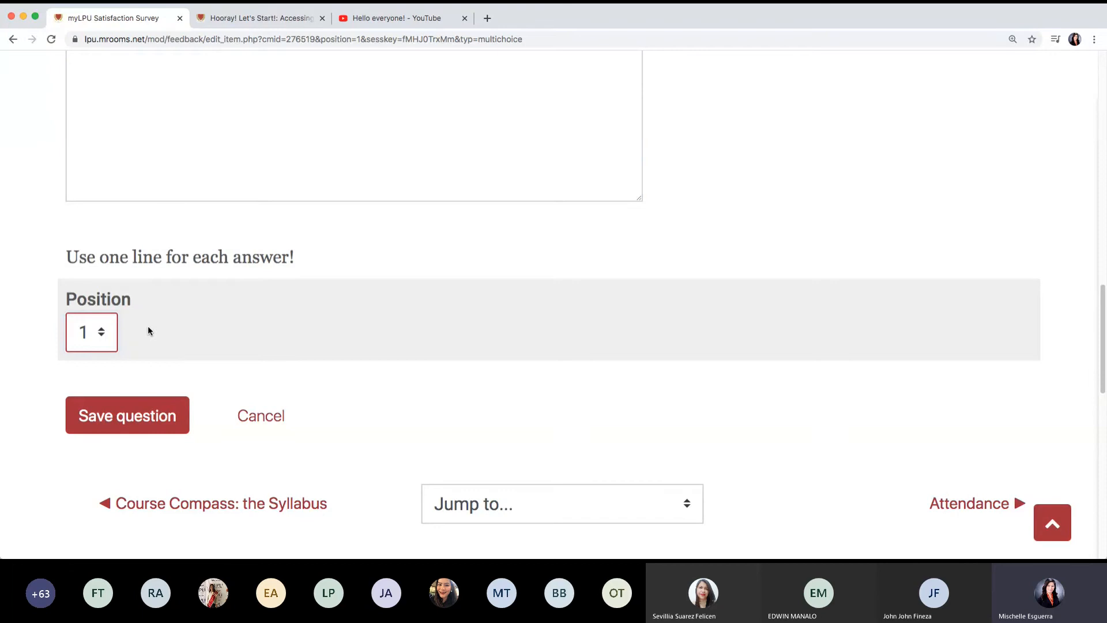
left_click(152, 417)
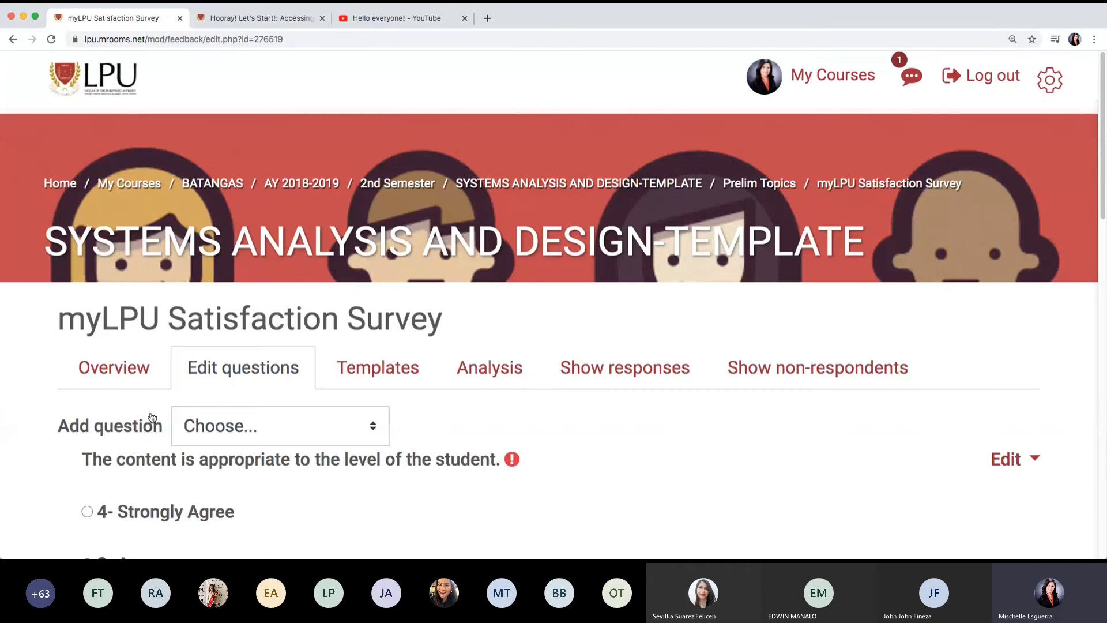
scroll(431, 451, "down", 1)
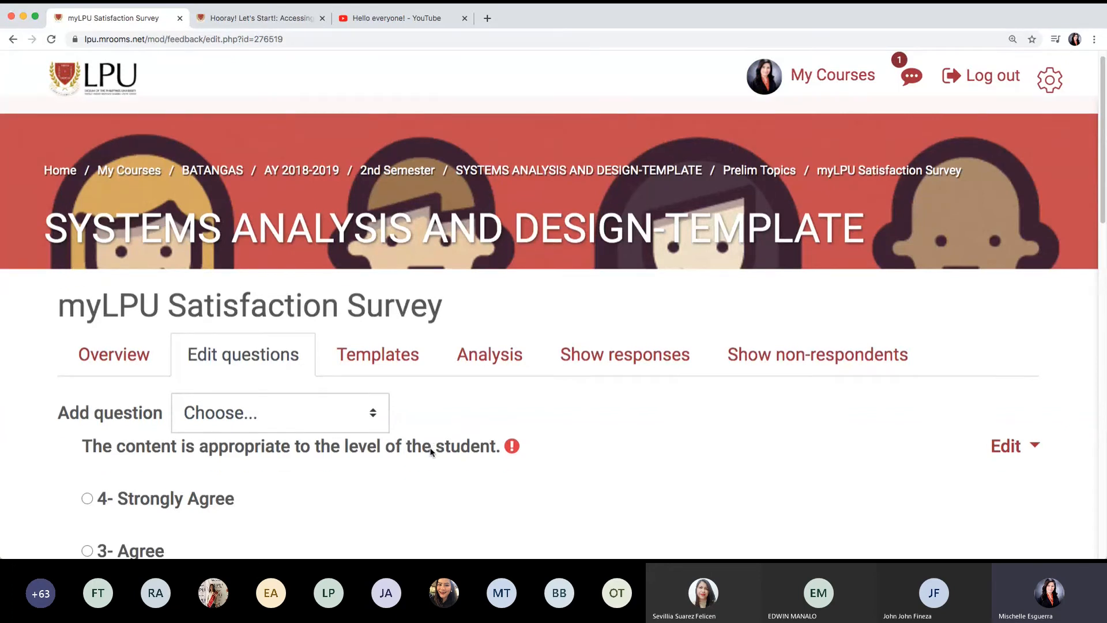
Check the saved question, return to the survey's overview and switch to the student role.
scroll(431, 451, "down", 5)
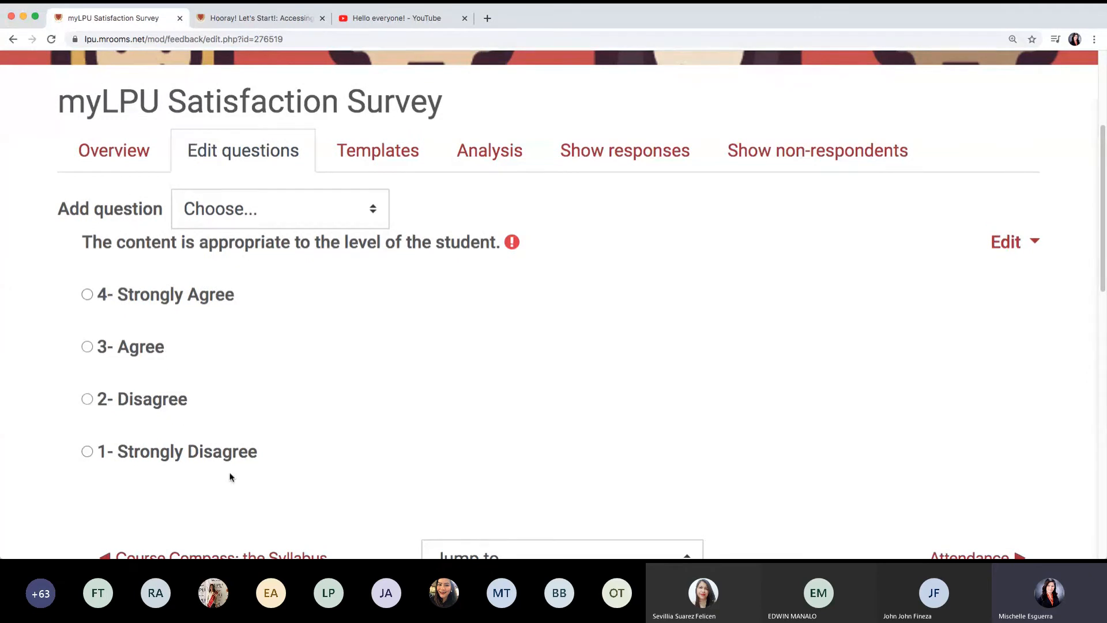
left_click(124, 158)
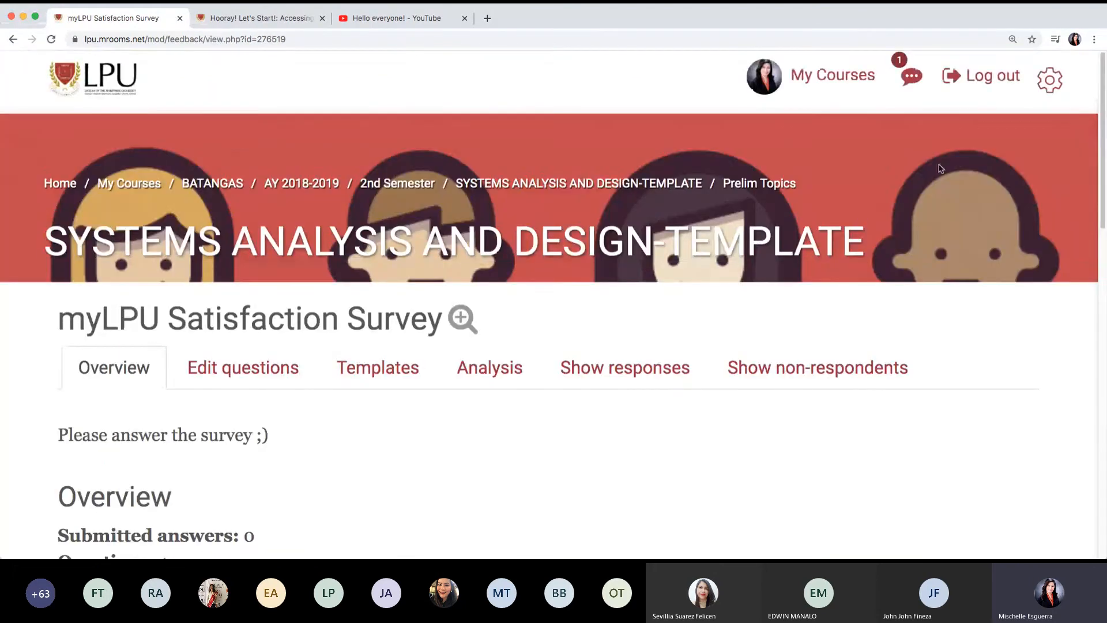
left_click(843, 83)
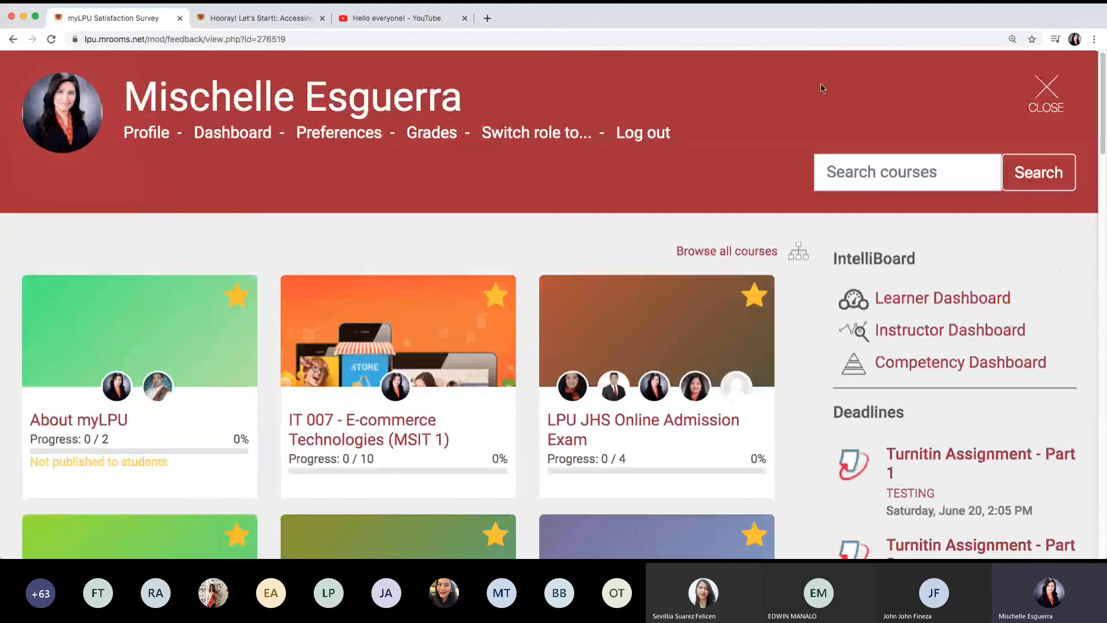
left_click(552, 136)
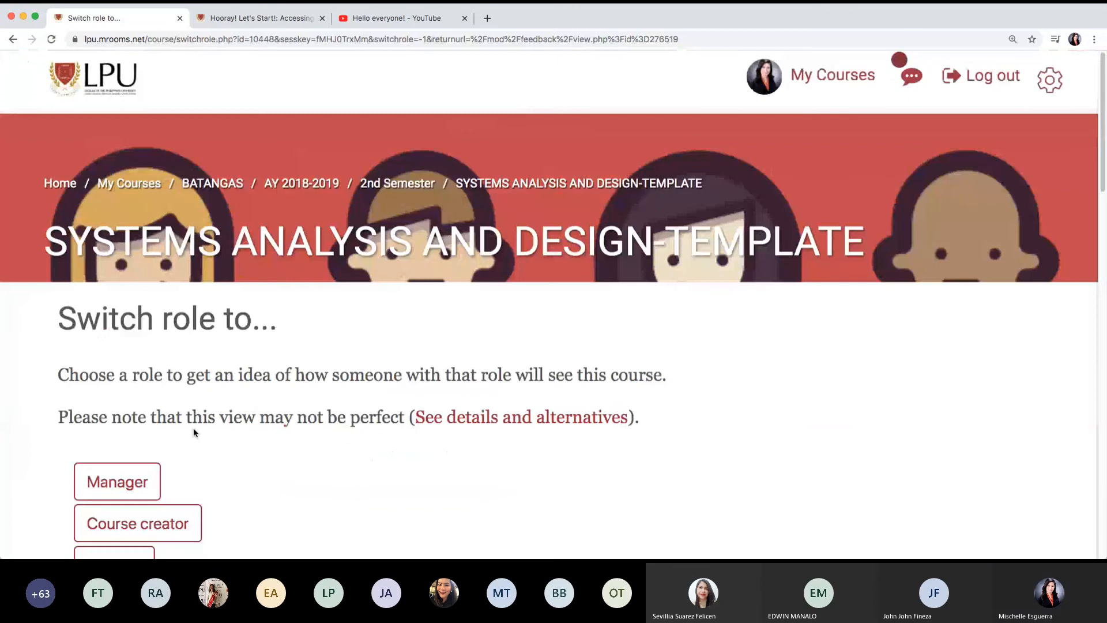
scroll(193, 428, "down", 2)
left_click(110, 529)
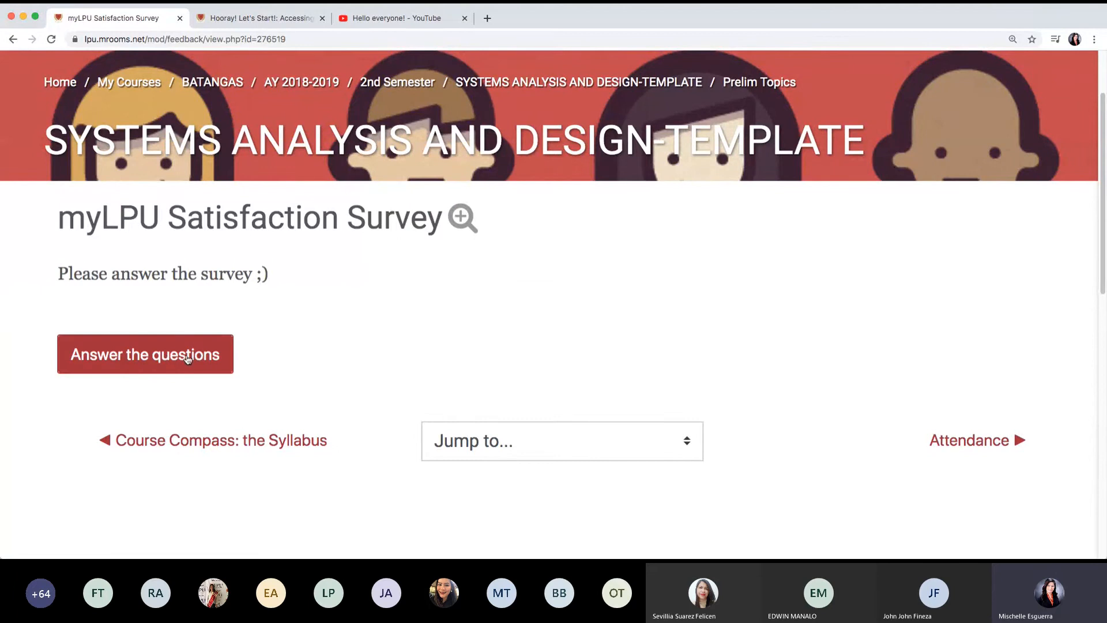
Answer the survey question with "3- Agree" and submit the answers.
left_click(168, 358)
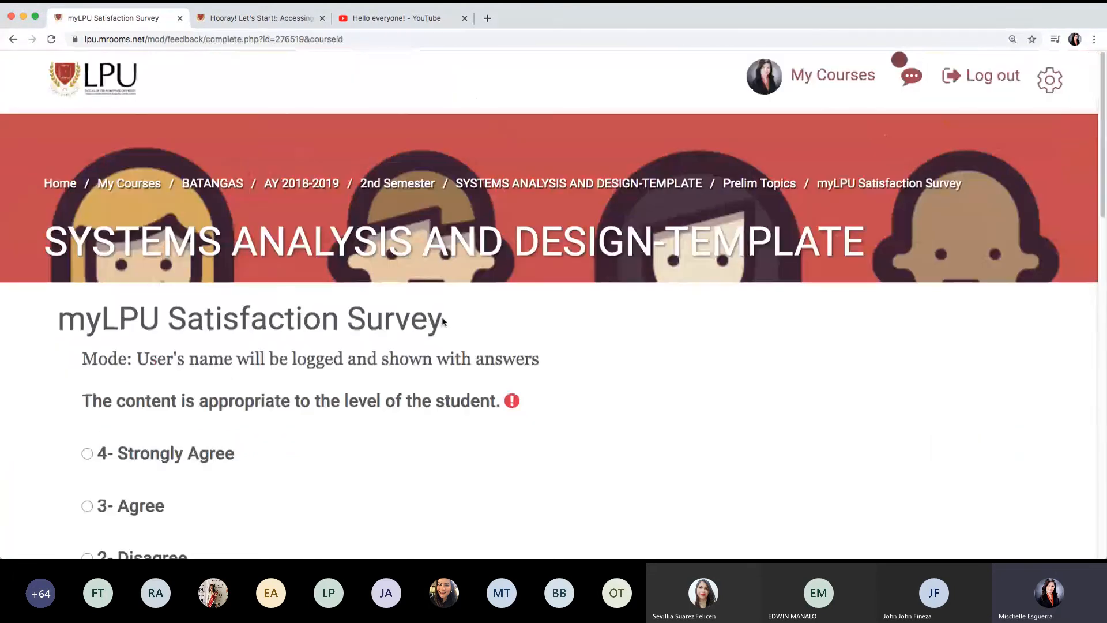
scroll(358, 398, "down", 2)
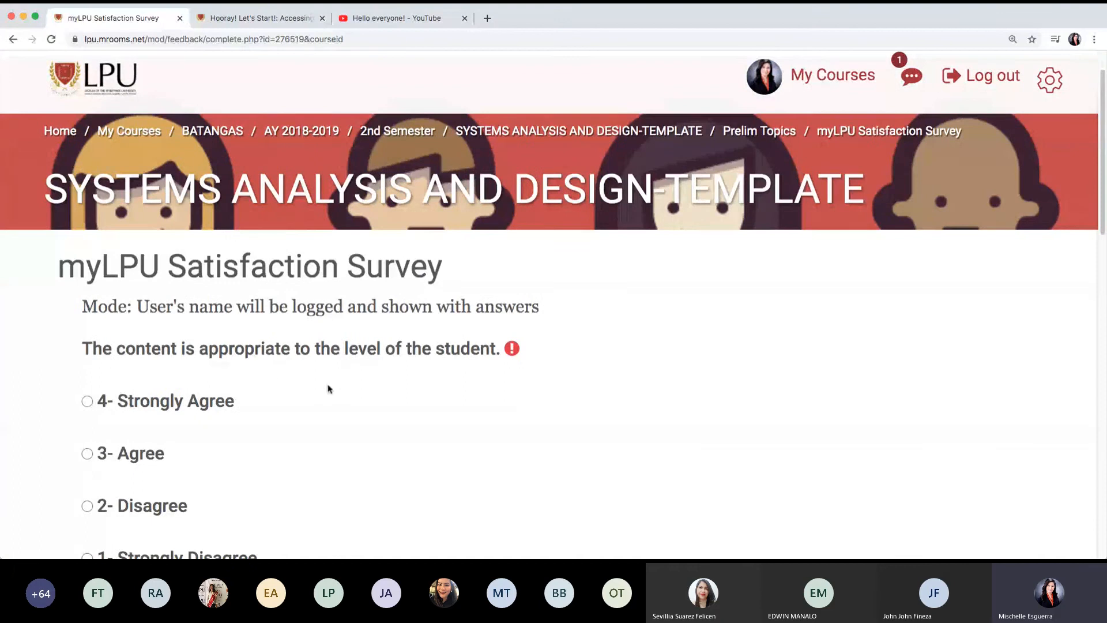
scroll(413, 388, "down", 1)
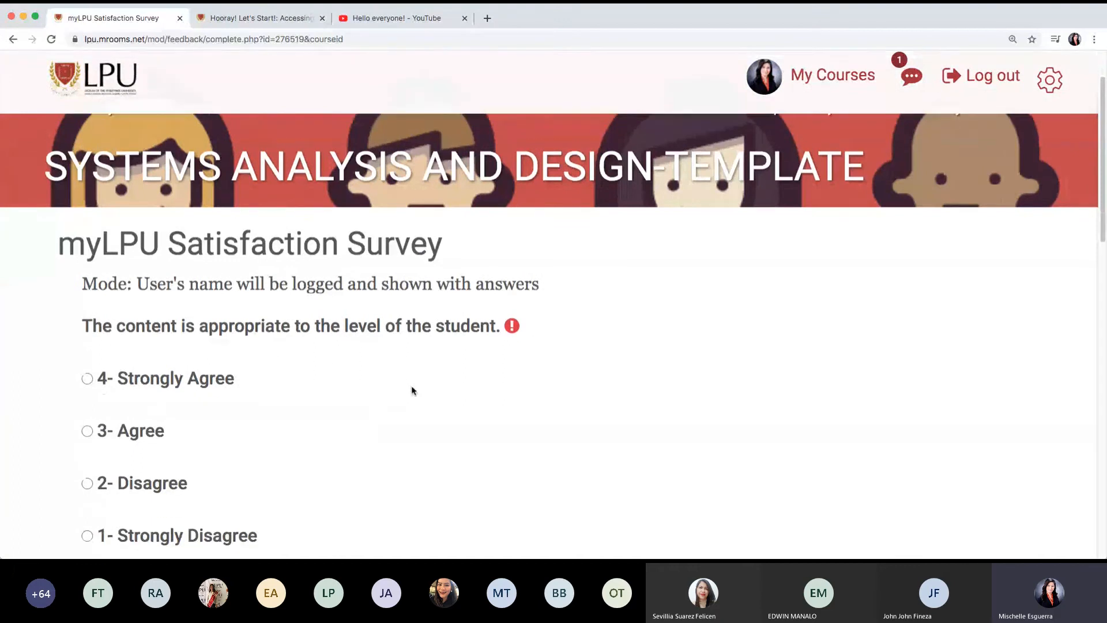
left_click(87, 431)
scroll(589, 383, "down", 5)
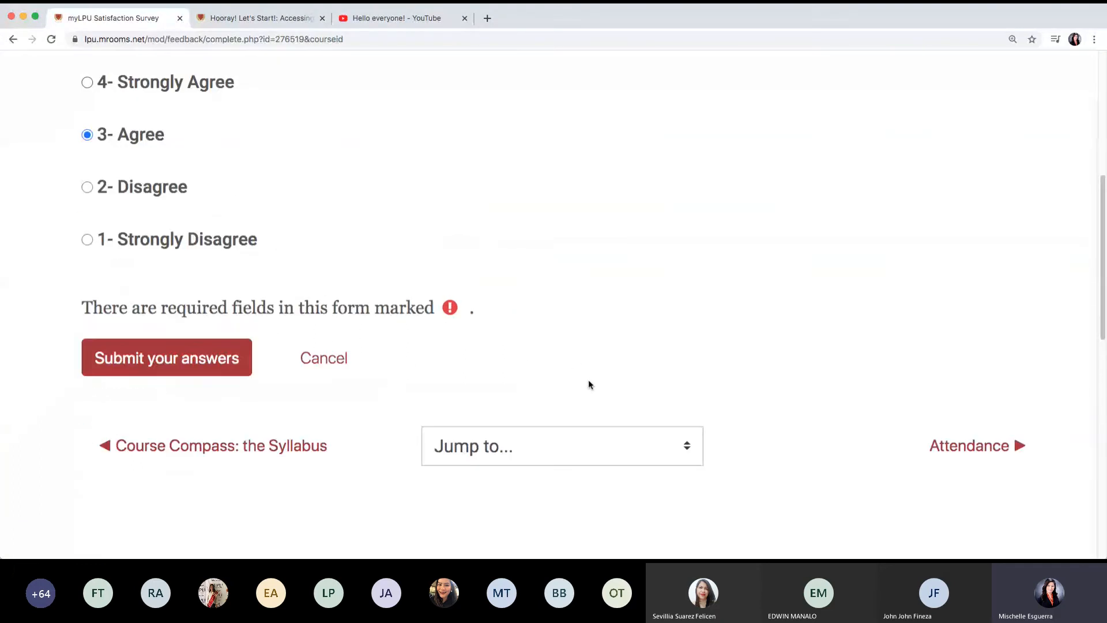
left_click(188, 362)
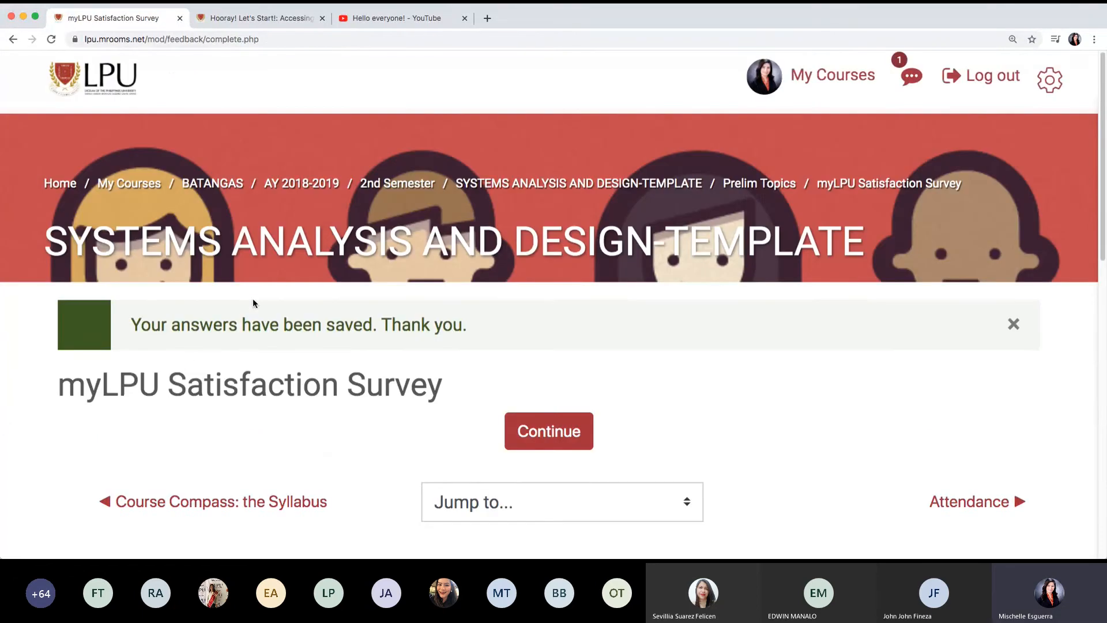
Return to the normal role and continue to the course page.
left_click(853, 79)
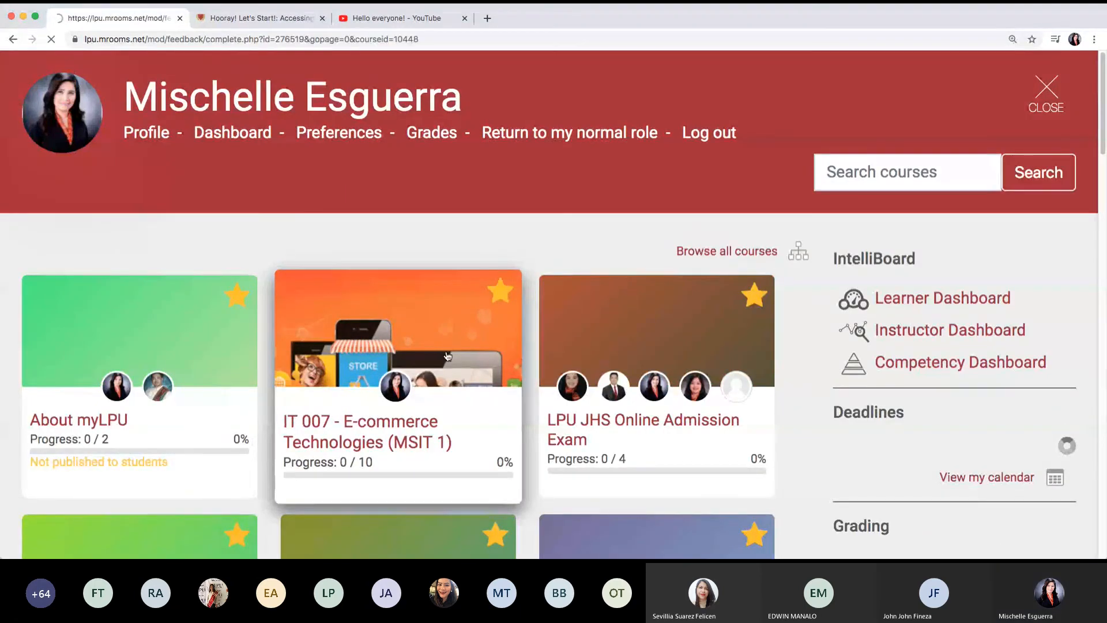
scroll(447, 355, "down", 2)
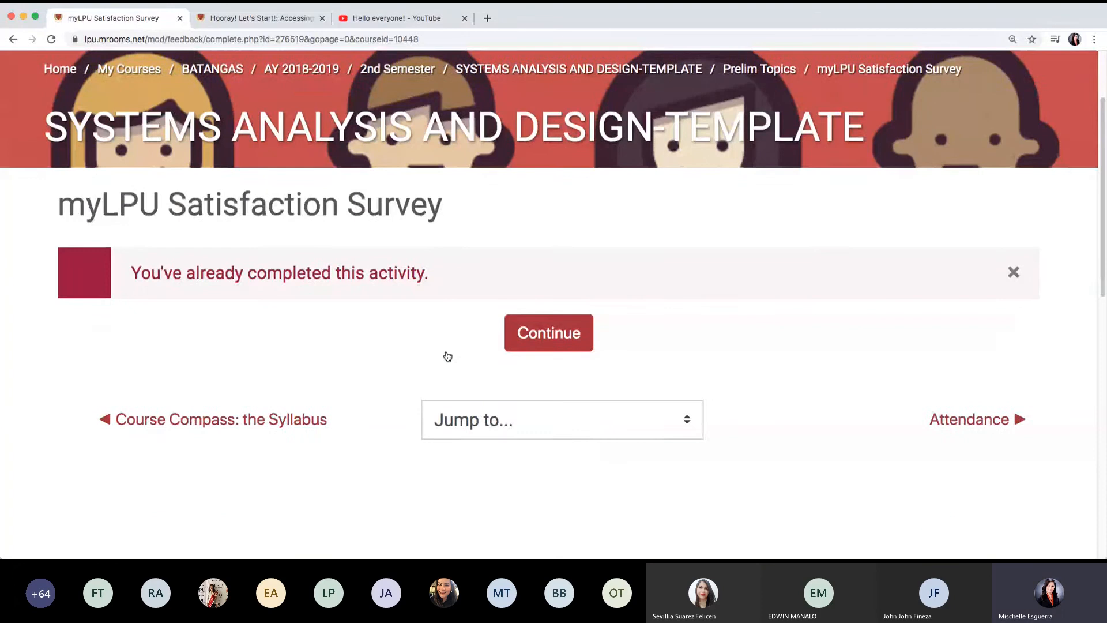
left_click(541, 334)
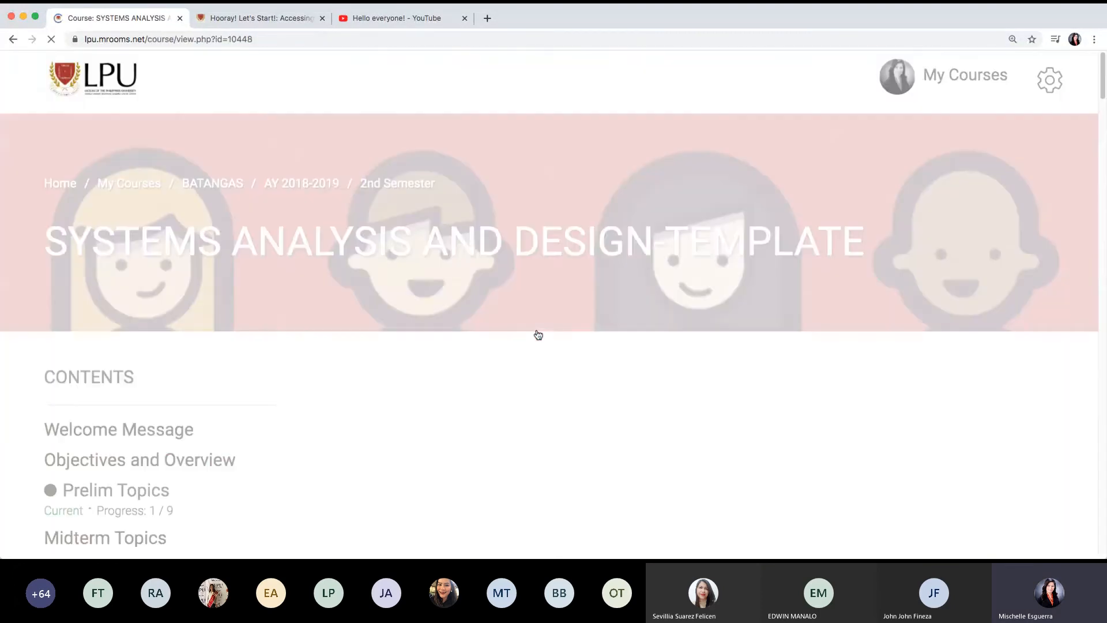
Locate the myLPU Satisfaction Survey feedback activity in Prelim Topics and open it.
scroll(538, 372, "down", 8)
scroll(537, 379, "down", 20)
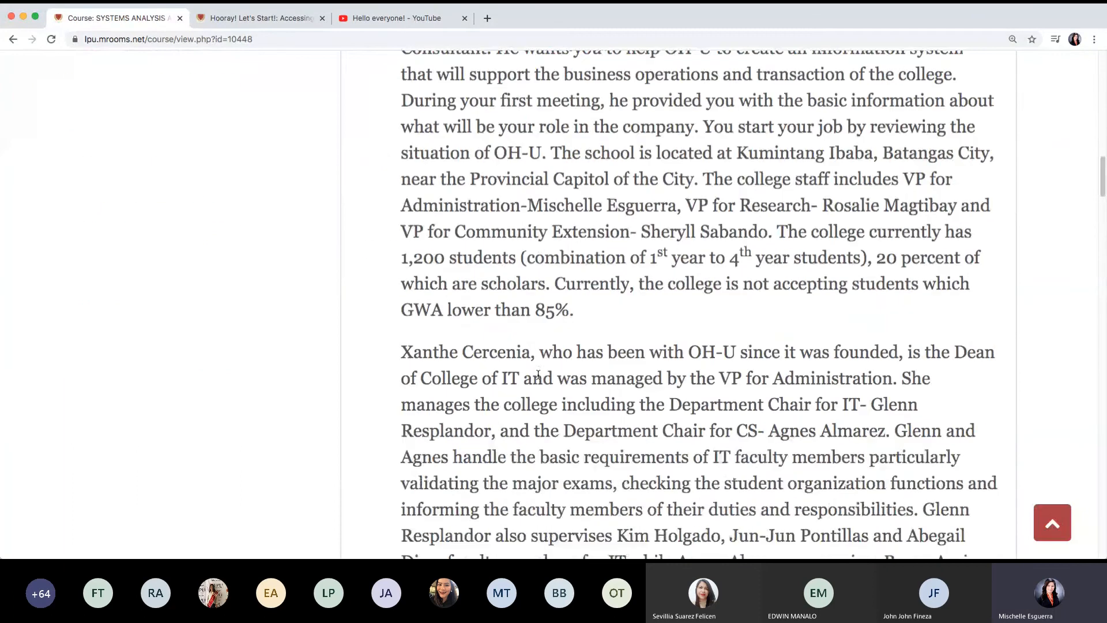
scroll(537, 379, "down", 7)
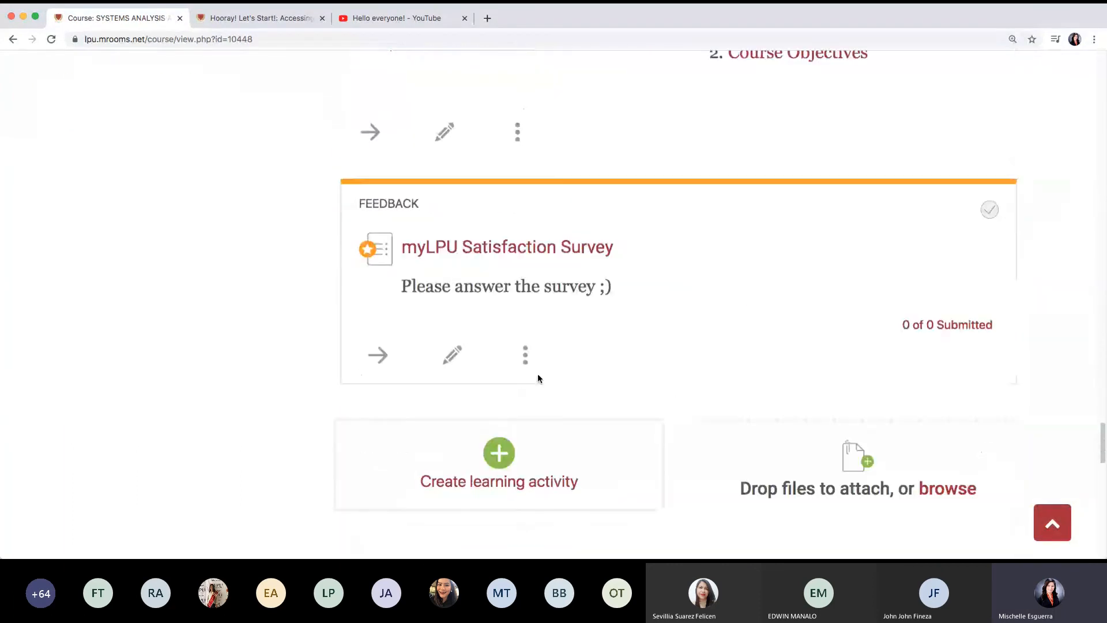
scroll(538, 378, "up", 6)
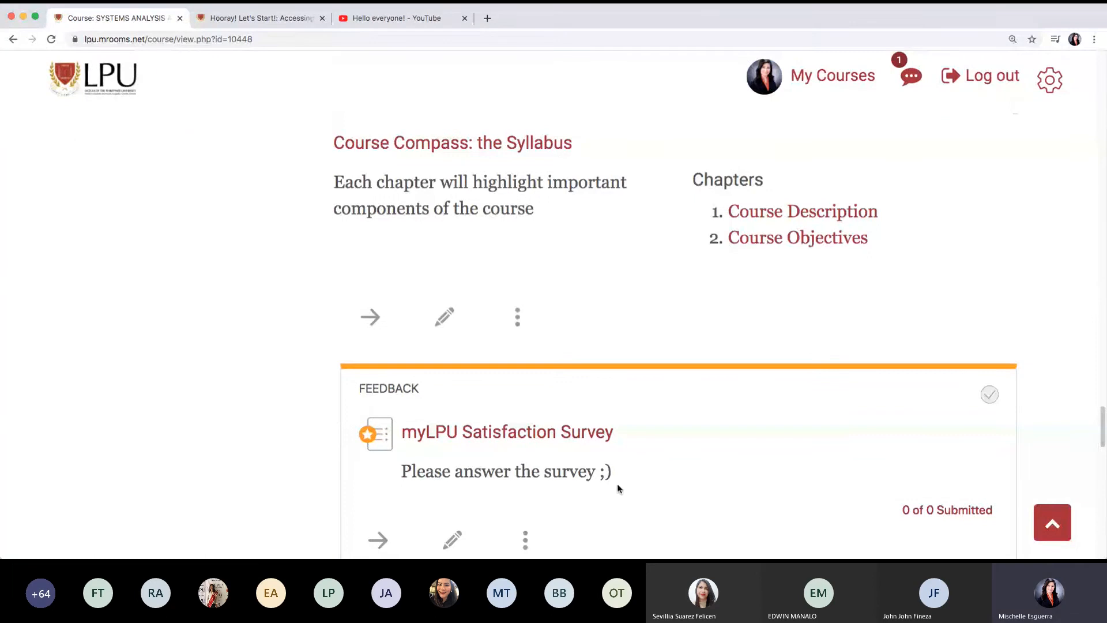
scroll(663, 496, "down", 1)
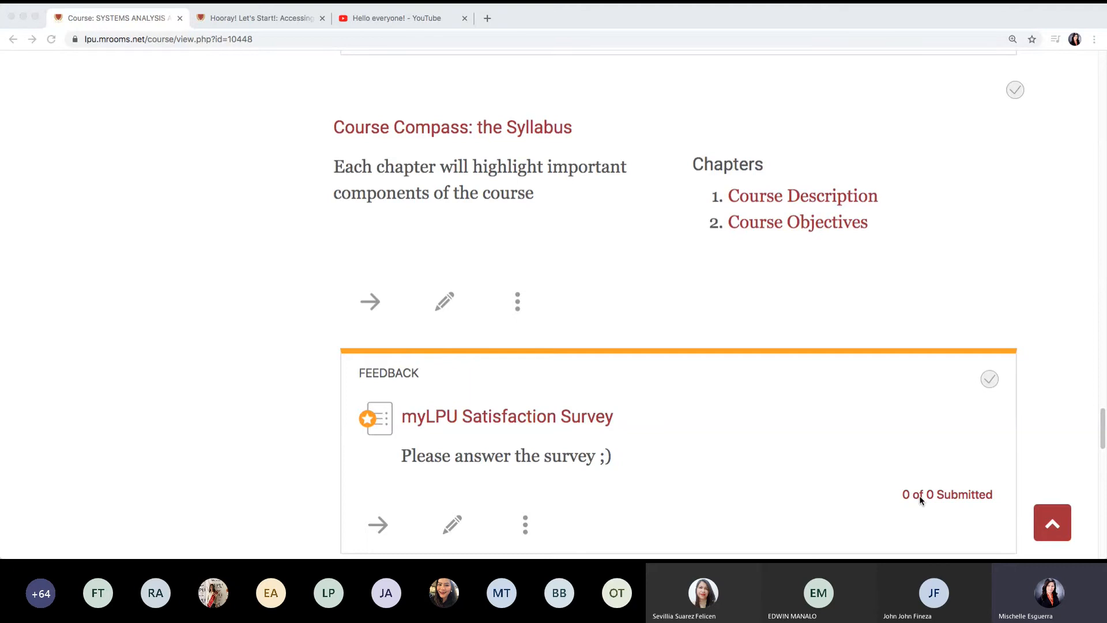
left_click(498, 426)
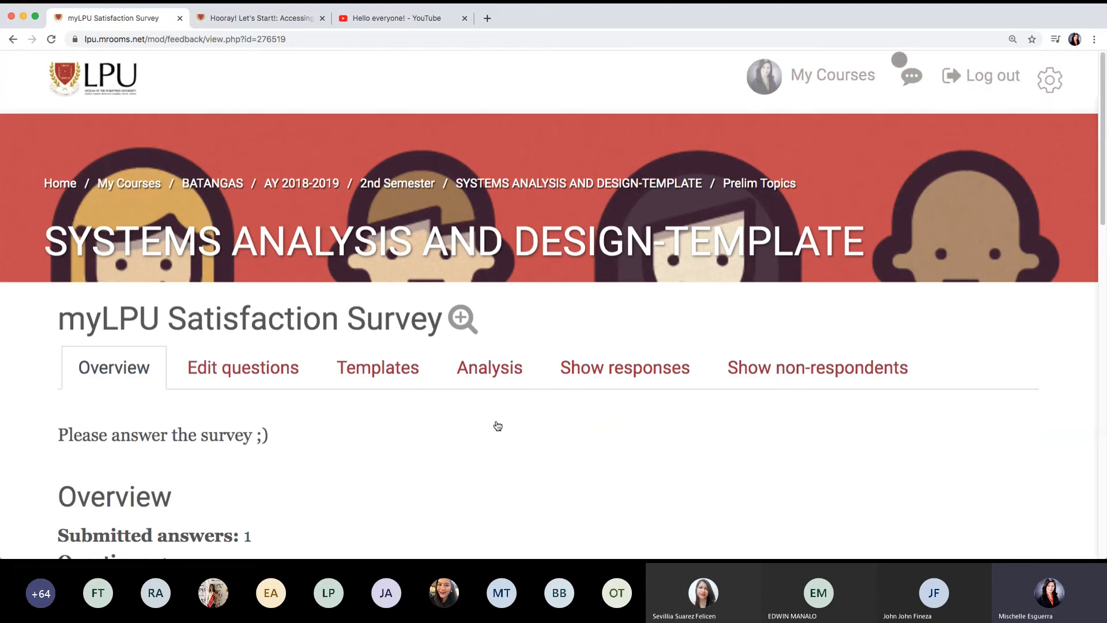
Examine the survey's overview and the Analysis chart of responses to the question.
scroll(511, 422, "down", 1)
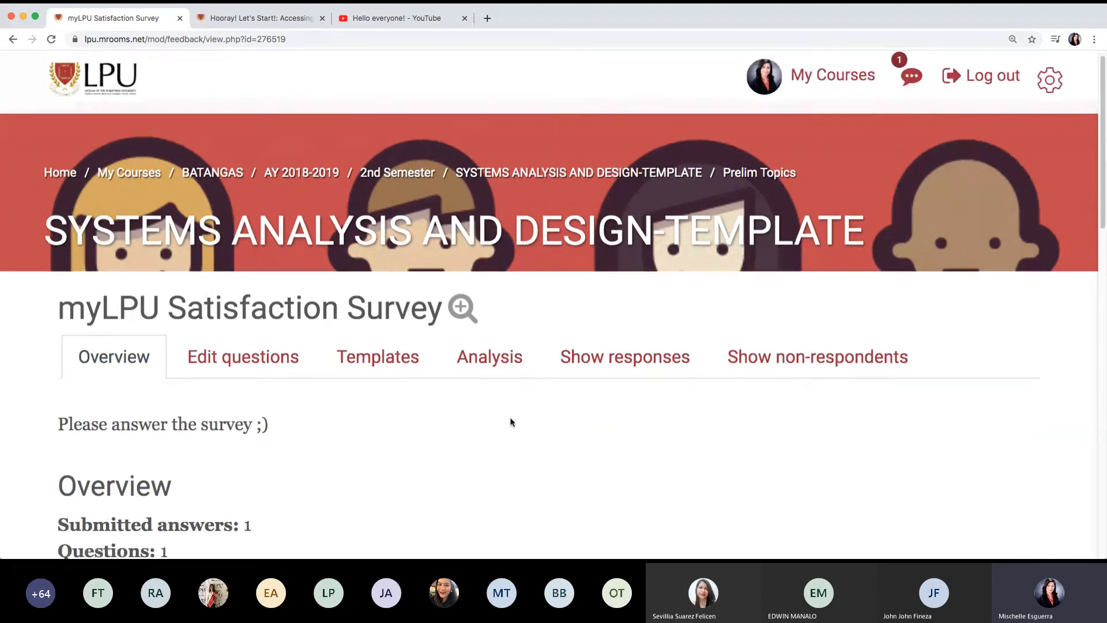
scroll(510, 422, "down", 2)
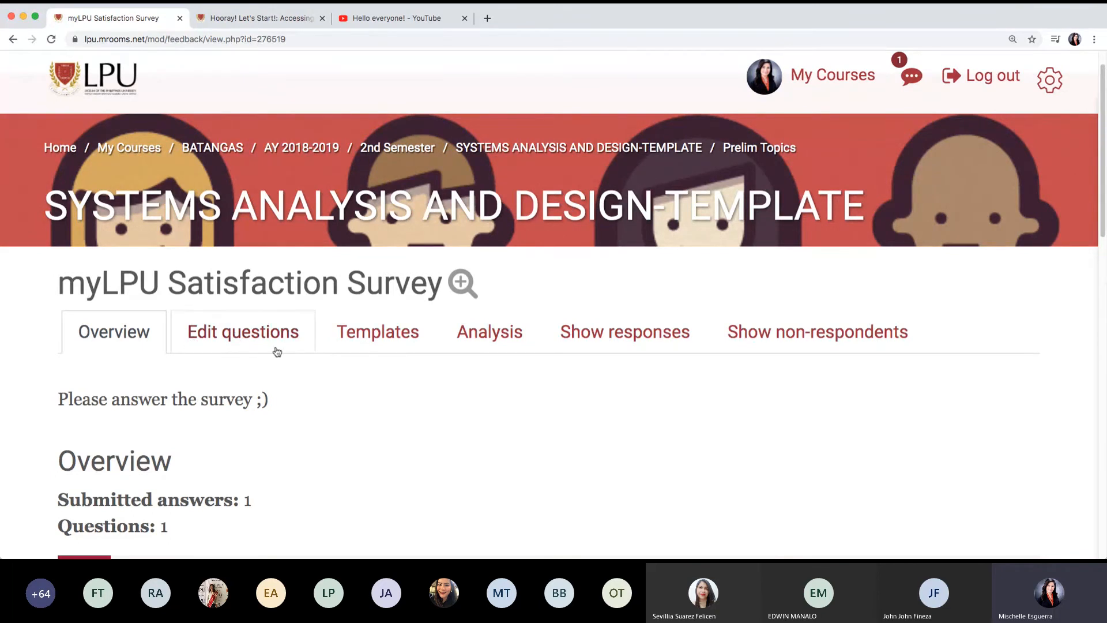
left_click(498, 343)
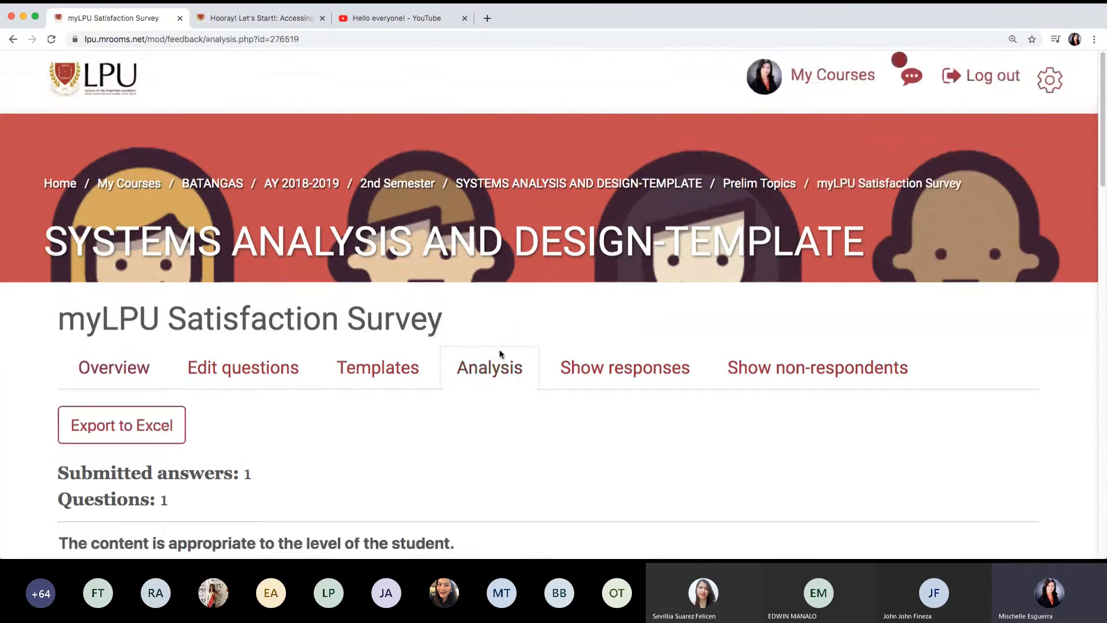
scroll(498, 353, "down", 6)
scroll(501, 353, "down", 2)
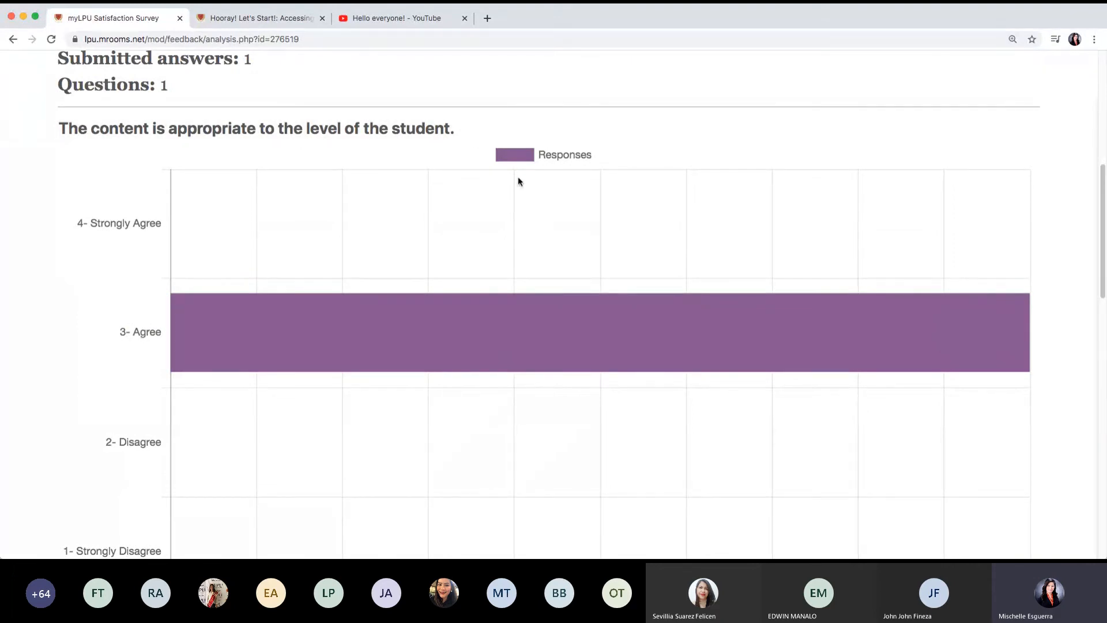
scroll(536, 288, "down", 1)
mouse_move(537, 315)
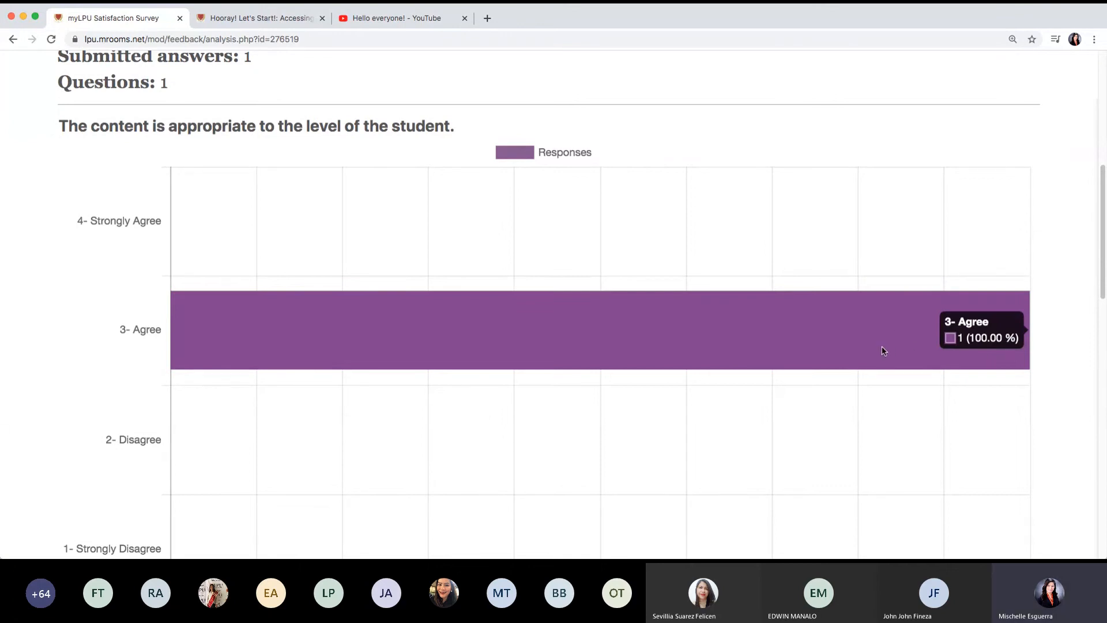
scroll(850, 341, "up", 5)
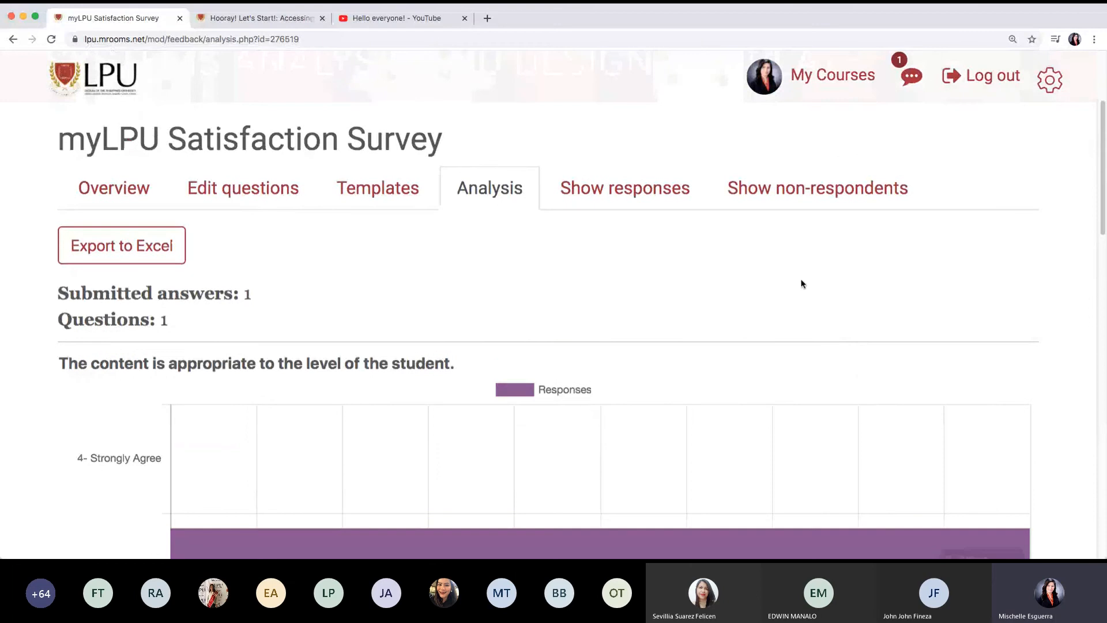
Show the survey's individual responses and download the table as Portable Document Format (.pdf).
left_click(664, 190)
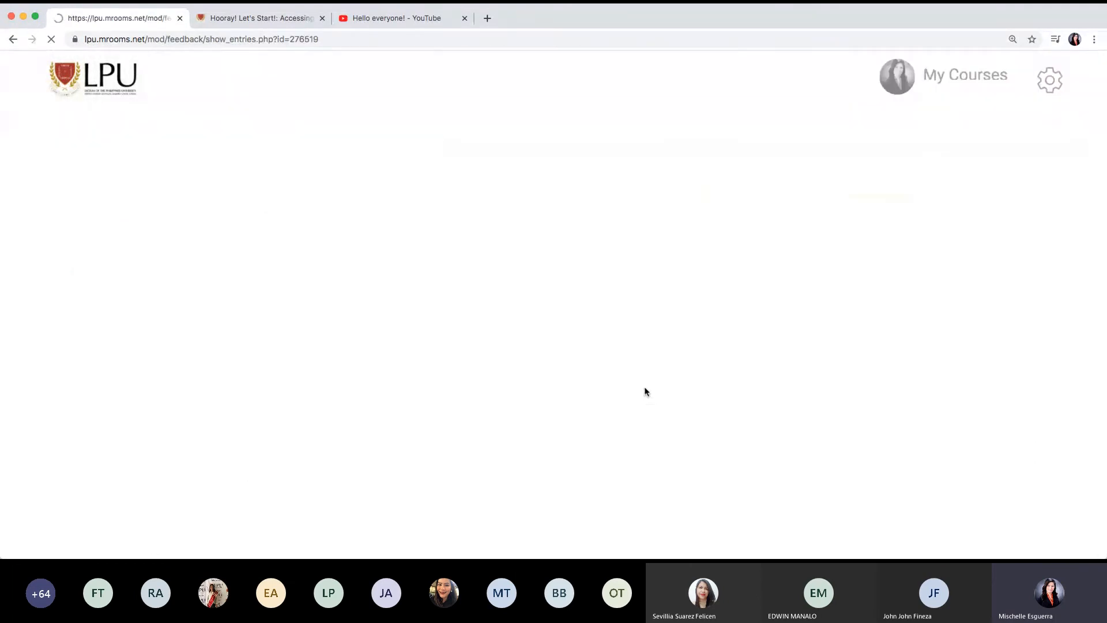
scroll(645, 391, "down", 4)
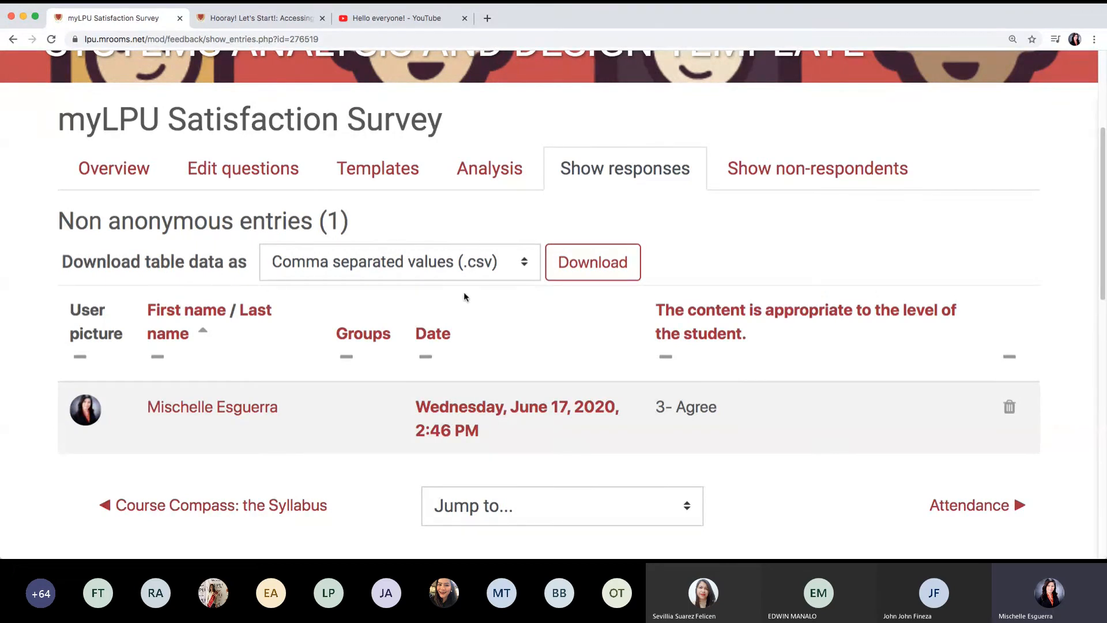
left_click(525, 264)
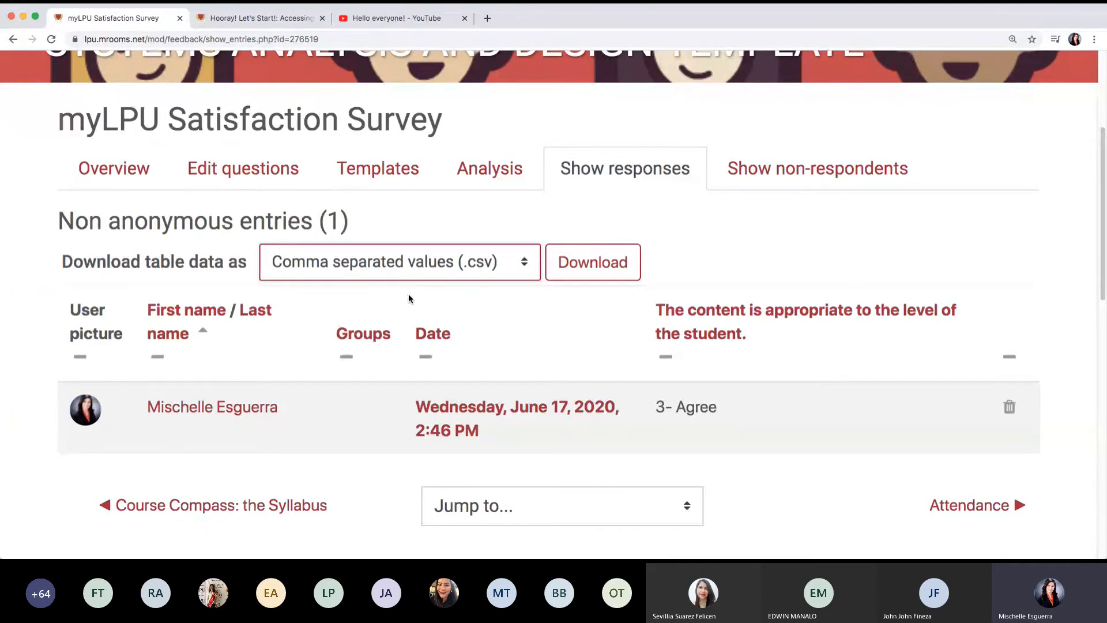
left_click(429, 378)
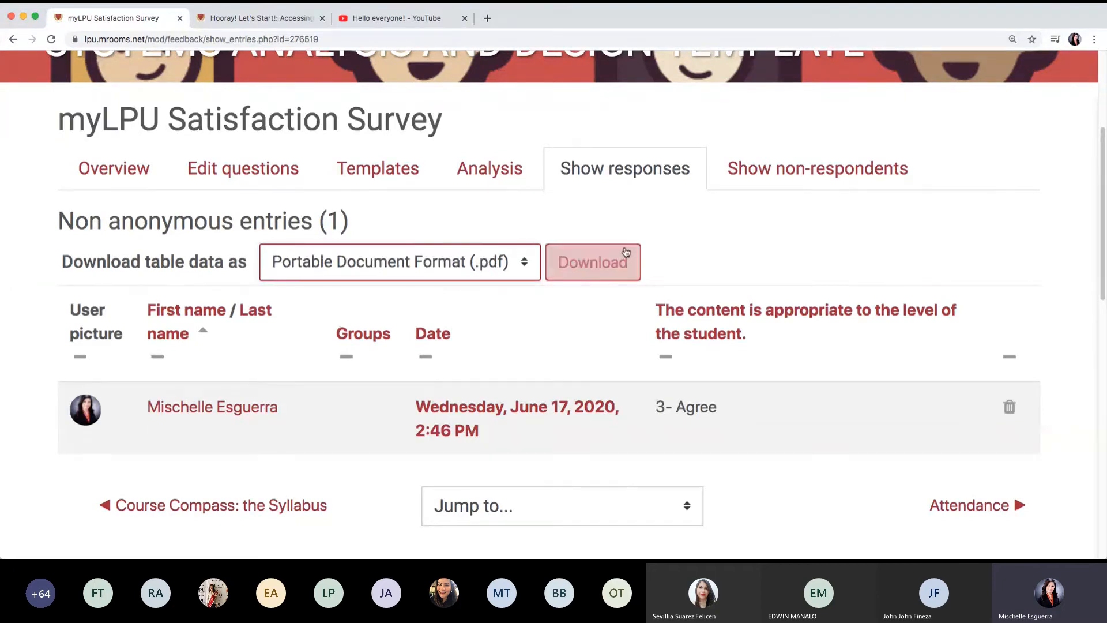
left_click(612, 265)
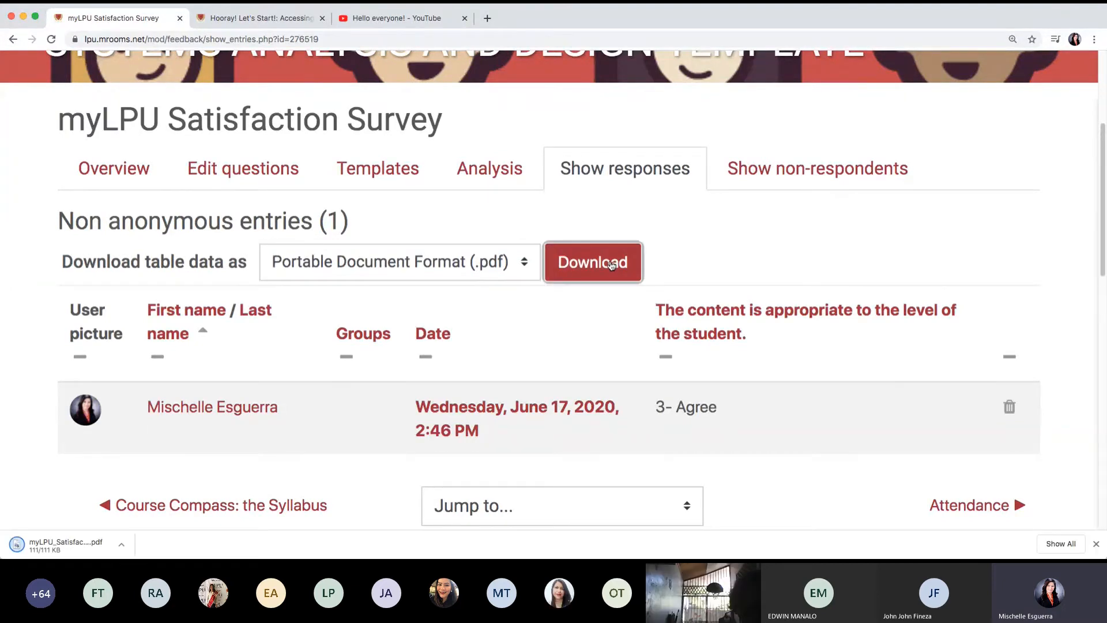
View the downloaded myLPU_Satisfaction_Survey.pdf and return to the survey's responses page.
left_click(52, 542)
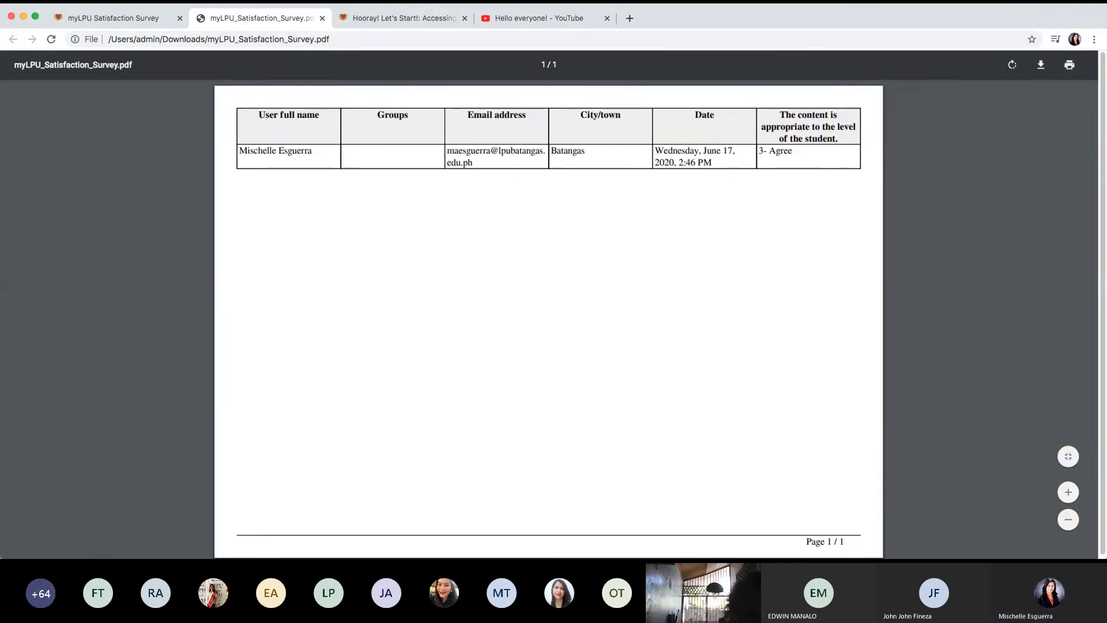
left_click(141, 19)
scroll(697, 261, "up", 1)
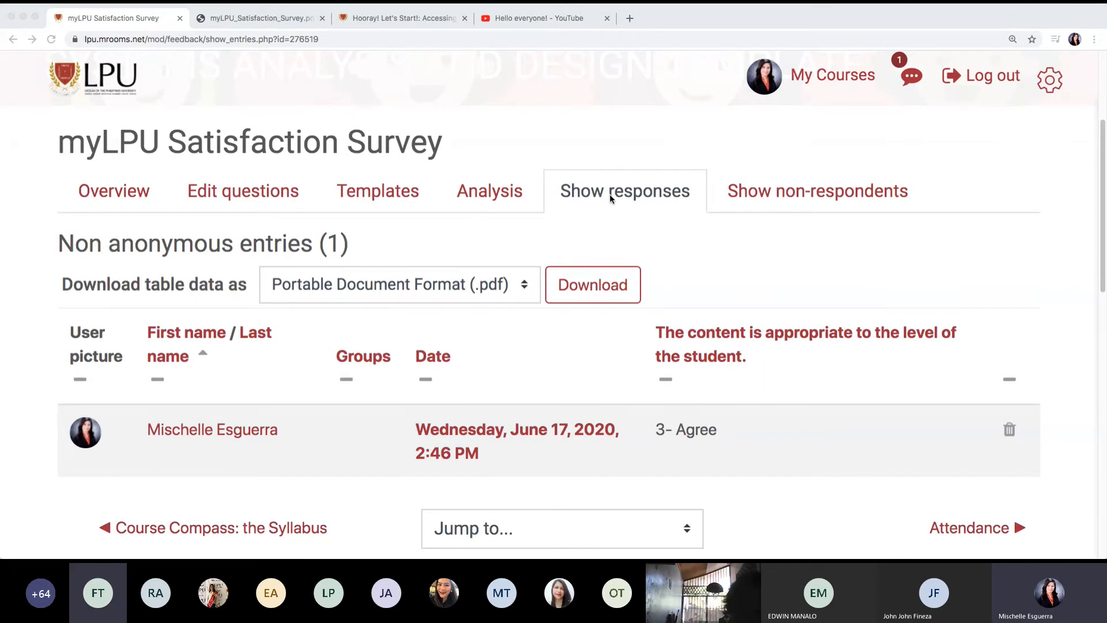
left_click(593, 284)
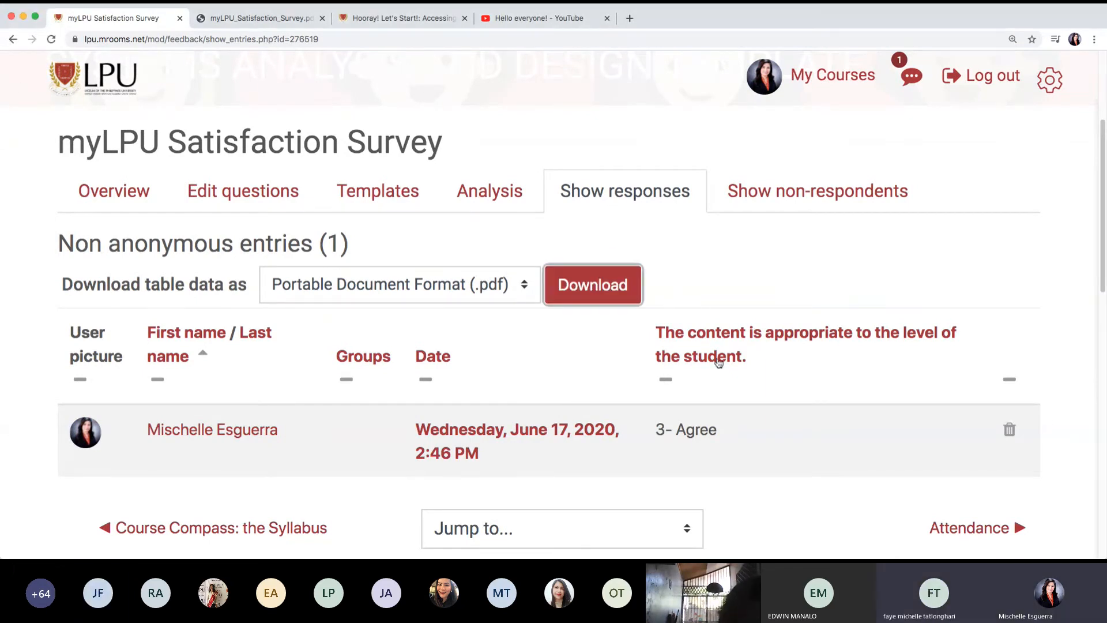
scroll(561, 328, "up", 3)
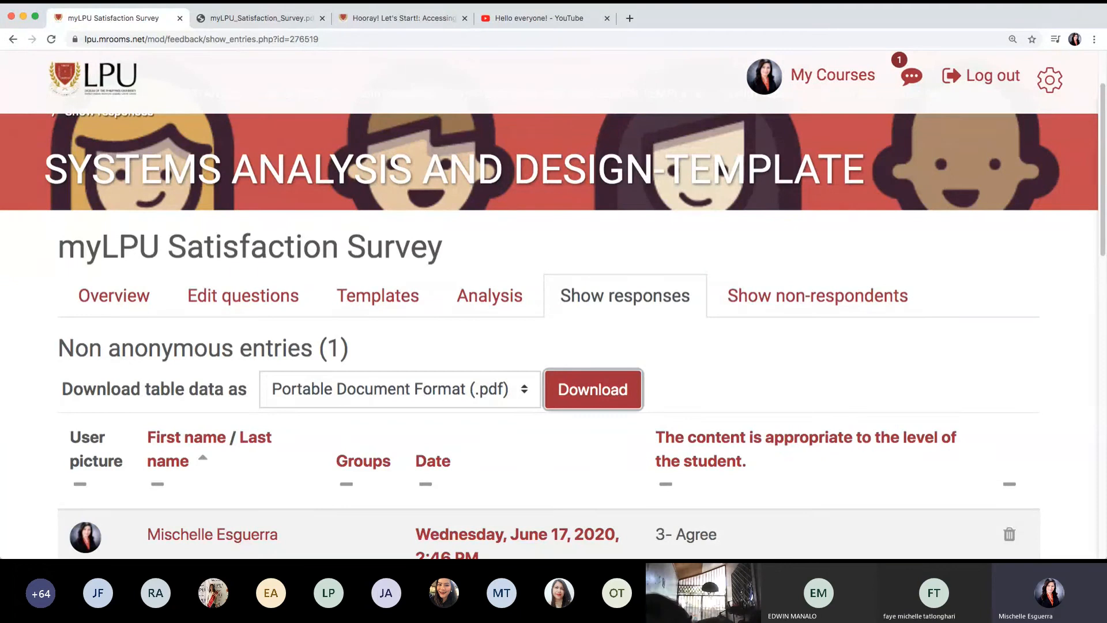
key("super+Tab")
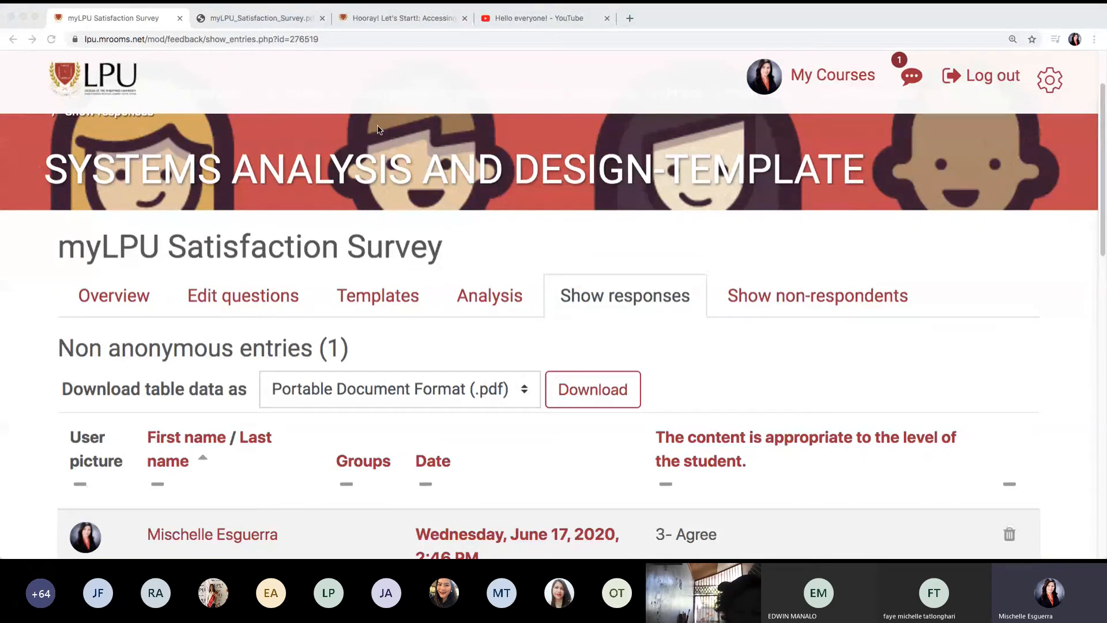
left_click(929, 384)
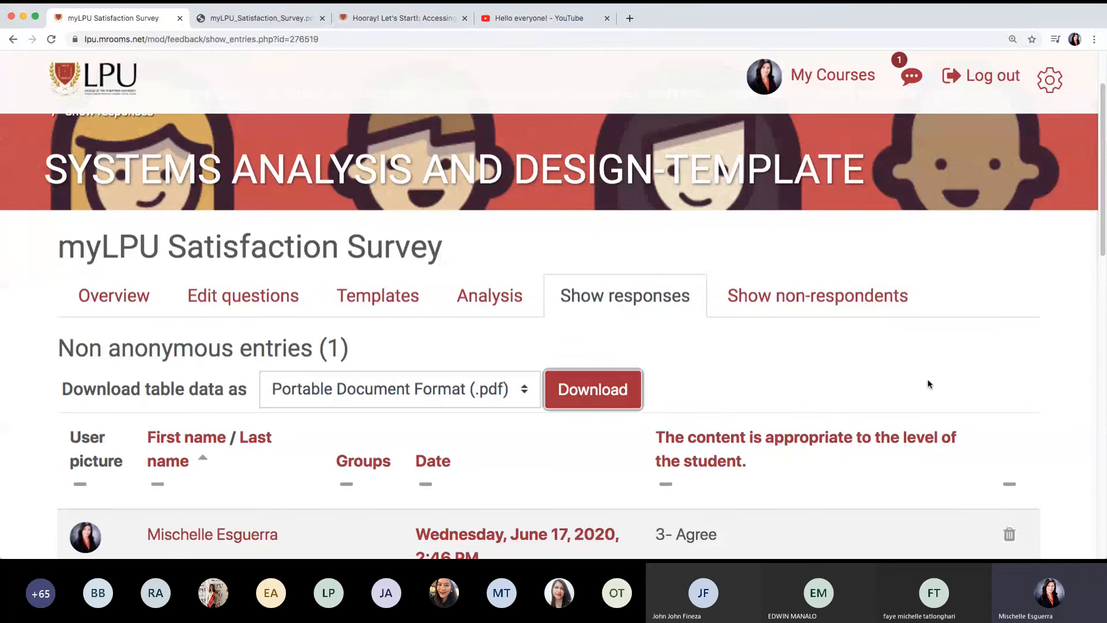
Return from the survey's responses to the Prelim Topics section of the course page.
left_click(512, 178)
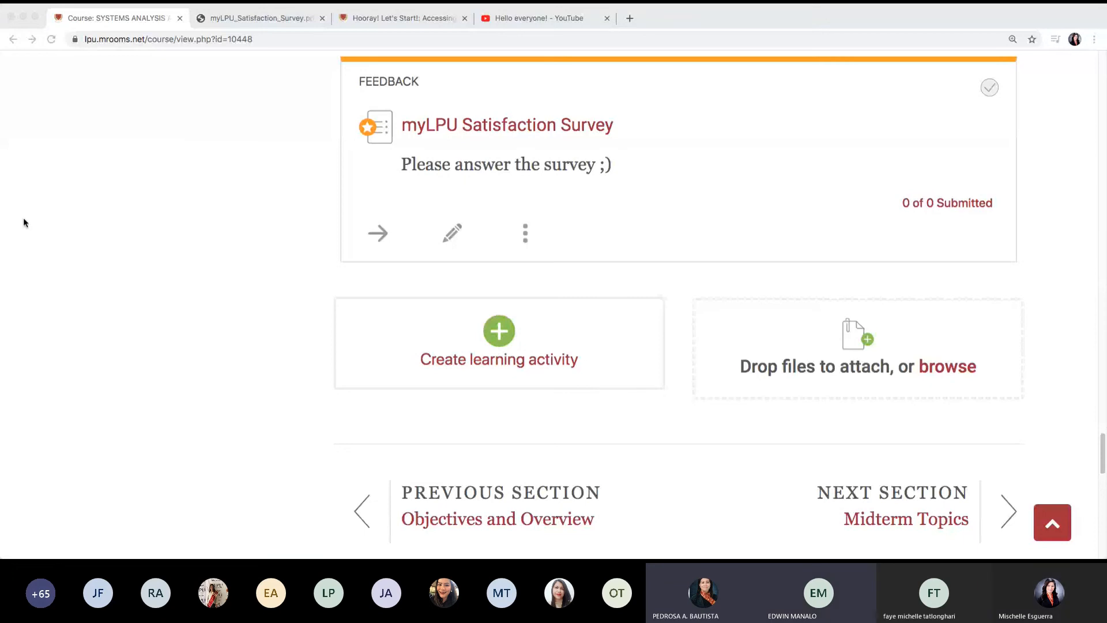
left_click(233, 263)
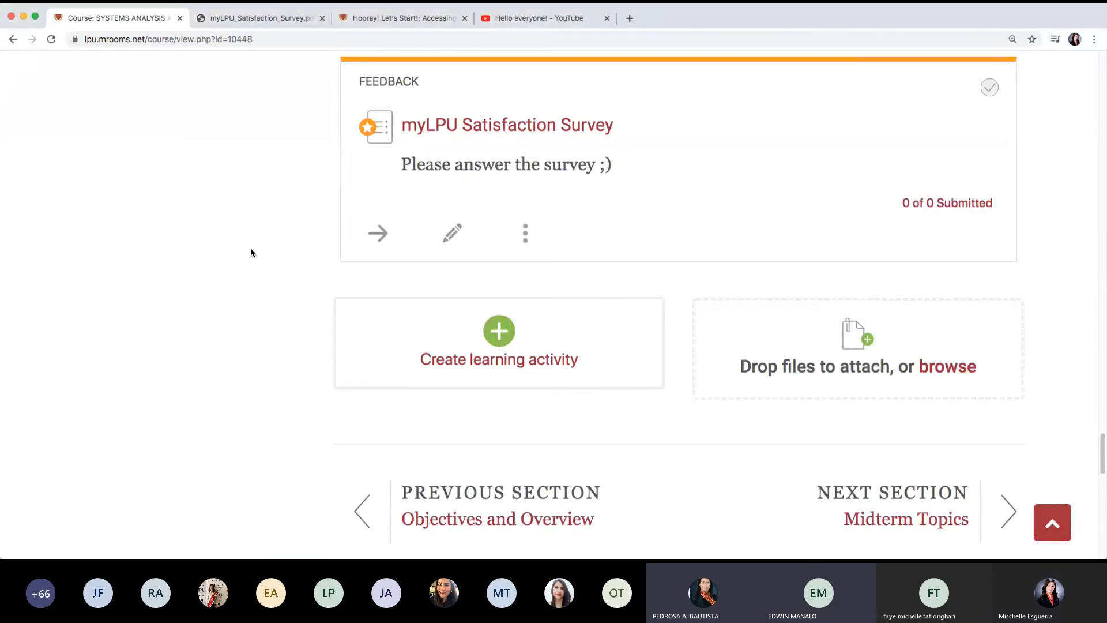